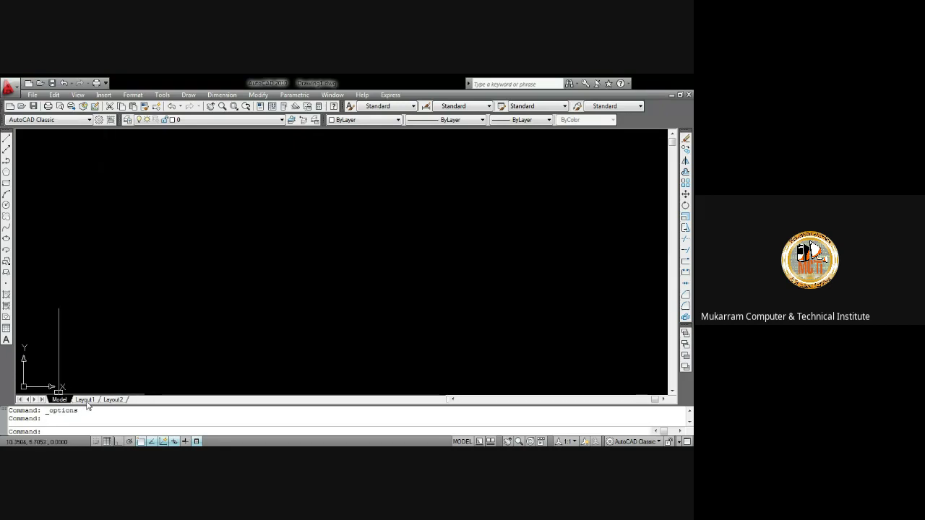
Step: View the Layout1 and Layout2 paper sheets, then return to model space
{"action": "left_click", "coordinate": [85, 401]}
{"action": "left_click", "coordinate": [105, 401]}
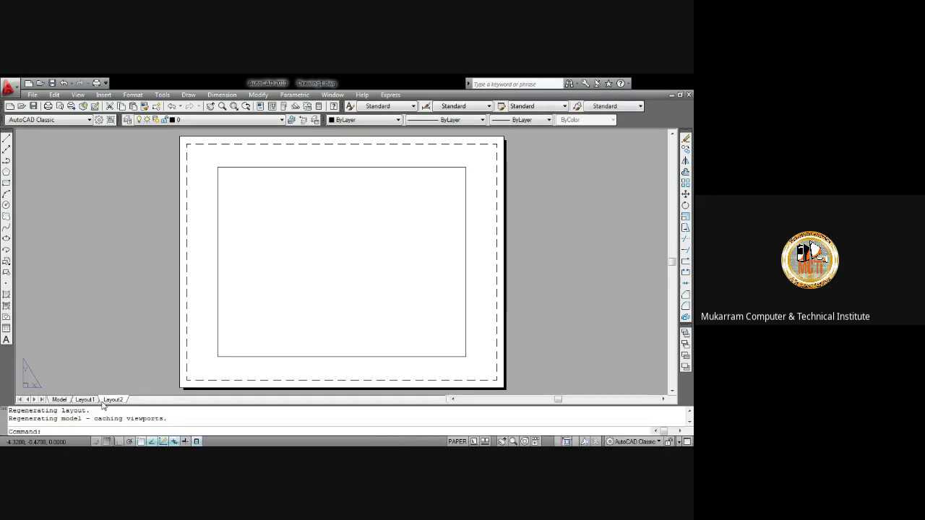
{"action": "left_click", "coordinate": [86, 401]}
{"action": "left_click", "coordinate": [65, 401]}
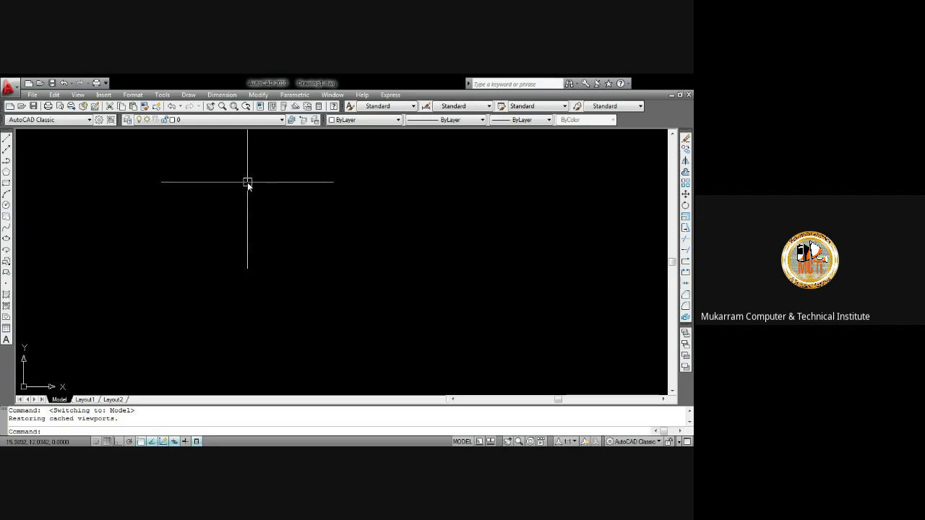
Step: Set the 2D model space uniform background colour to White through Options
{"action": "type", "text": "o"}
{"action": "key", "text": "Return"}
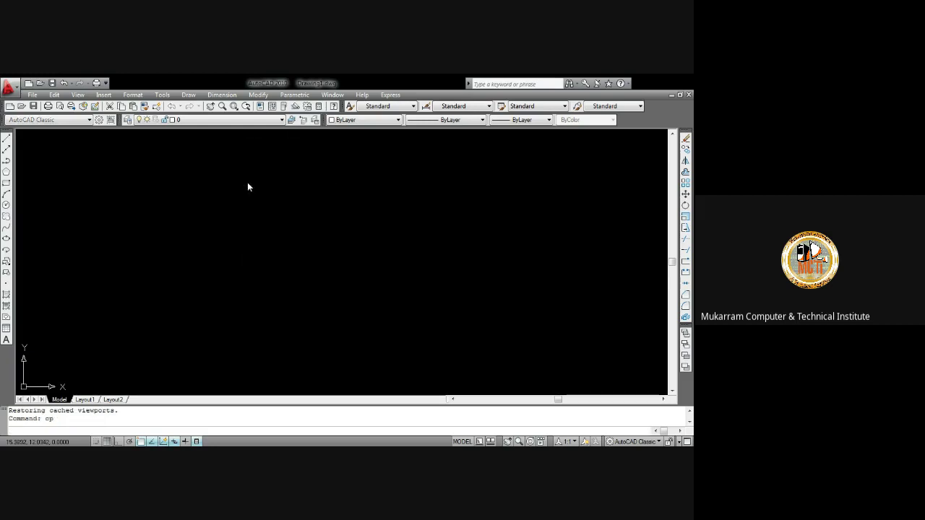
{"action": "left_click", "coordinate": [225, 159]}
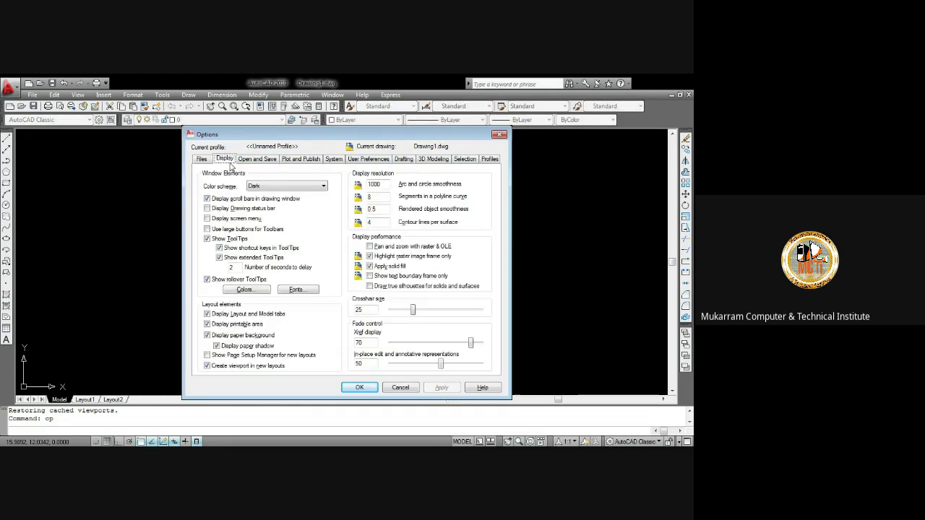
{"action": "left_click", "coordinate": [250, 294]}
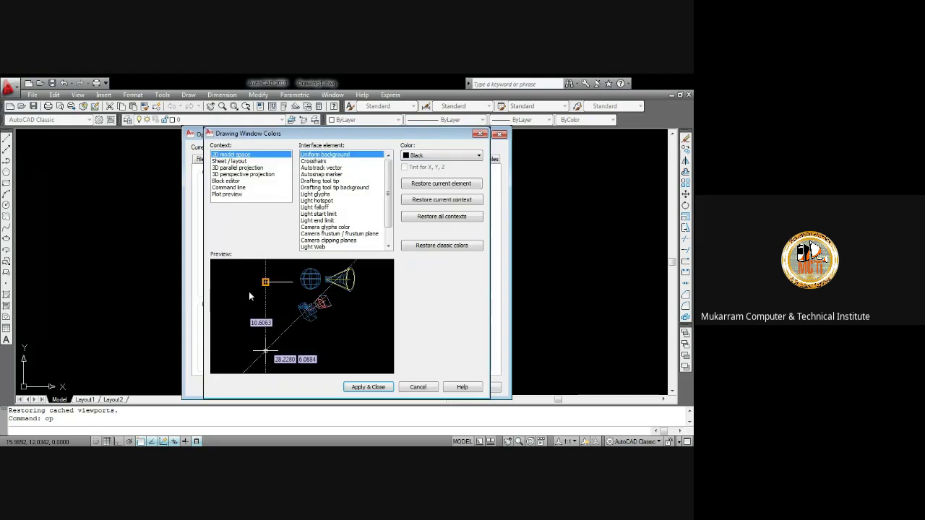
{"action": "left_click", "coordinate": [453, 158]}
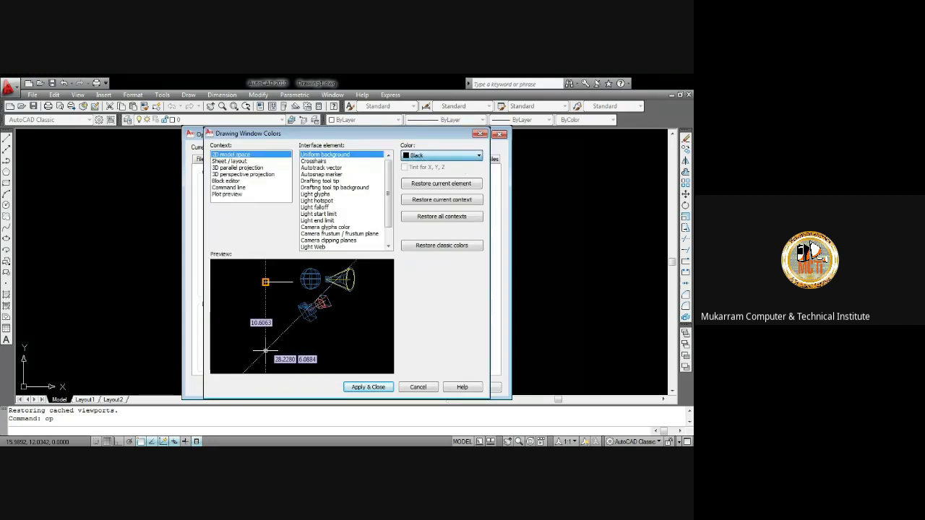
{"action": "key", "text": "w"}
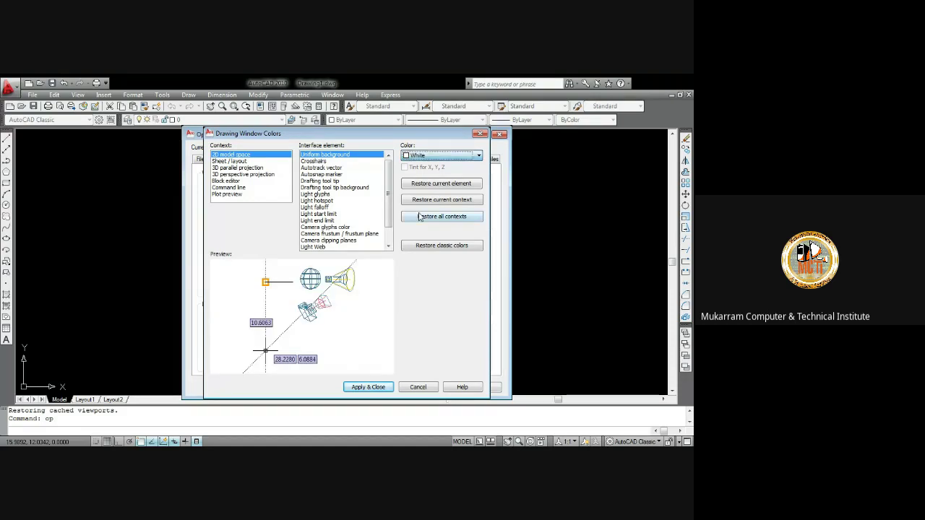
{"action": "left_click", "coordinate": [355, 388]}
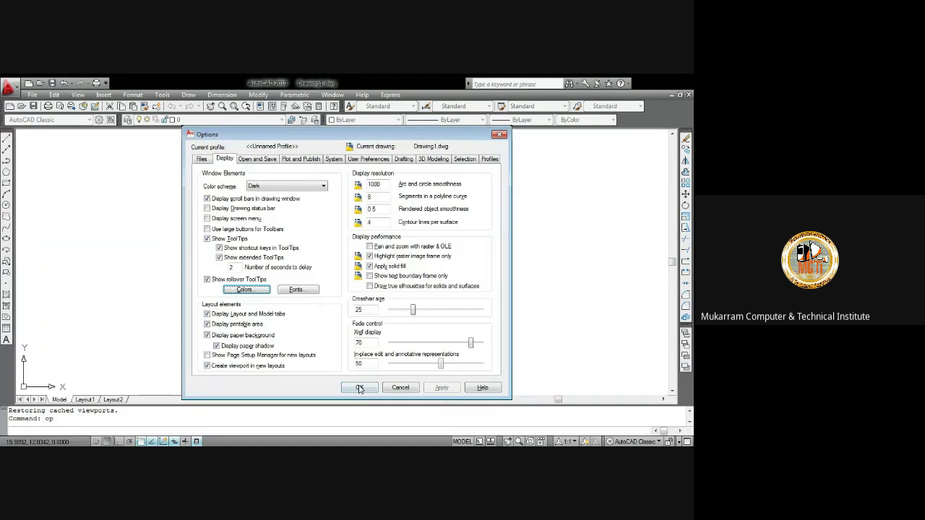
{"action": "left_click", "coordinate": [359, 388]}
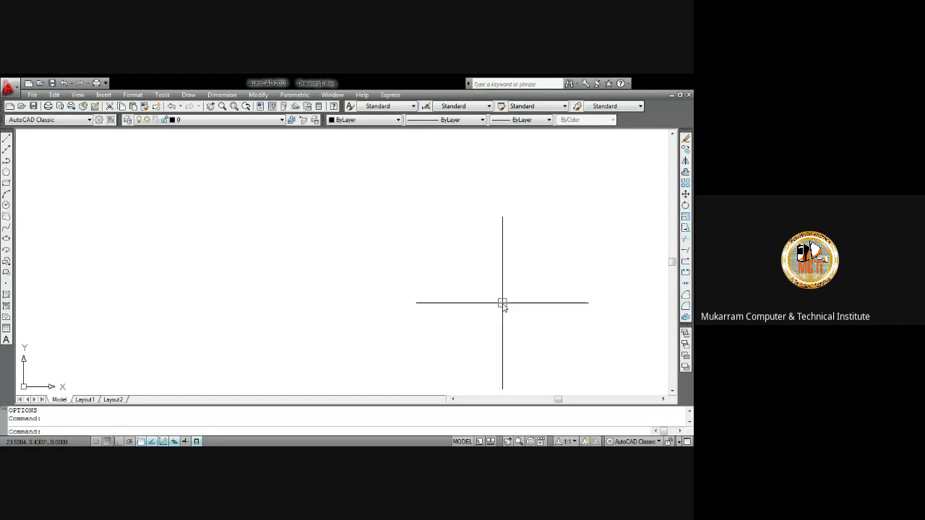
{"action": "scroll", "coordinate": [296, 230], "scroll_direction": "down", "scroll_amount": 2}
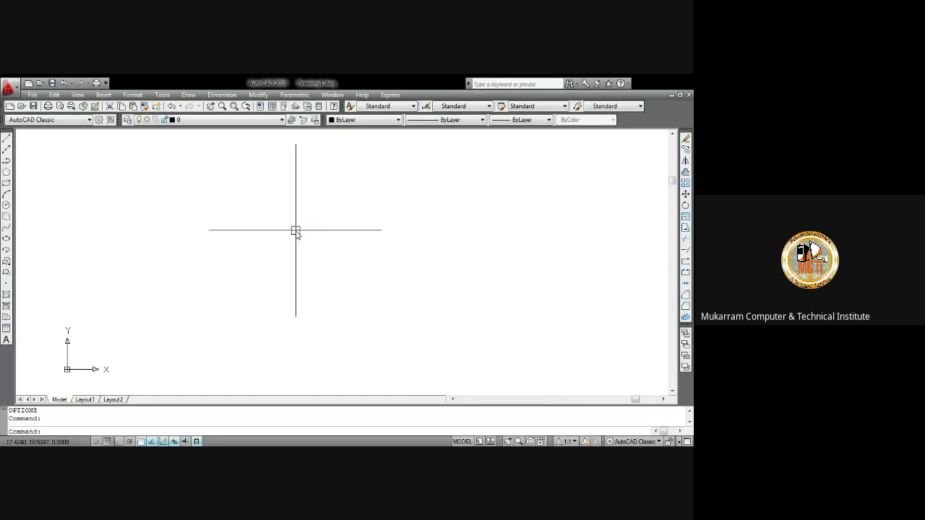
{"action": "scroll", "coordinate": [320, 243], "scroll_direction": "up", "scroll_amount": 2}
{"action": "scroll", "coordinate": [170, 192], "scroll_direction": "down", "scroll_amount": 3}
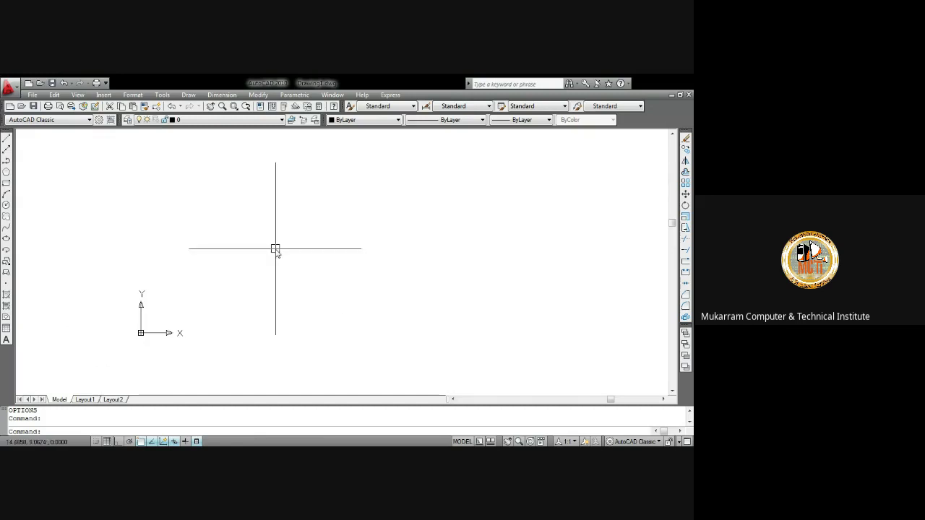
{"action": "scroll", "coordinate": [275, 248], "scroll_direction": "up", "scroll_amount": 2}
{"action": "scroll", "coordinate": [275, 248], "scroll_direction": "down", "scroll_amount": 2}
{"action": "scroll", "coordinate": [275, 248], "scroll_direction": "up", "scroll_amount": 2}
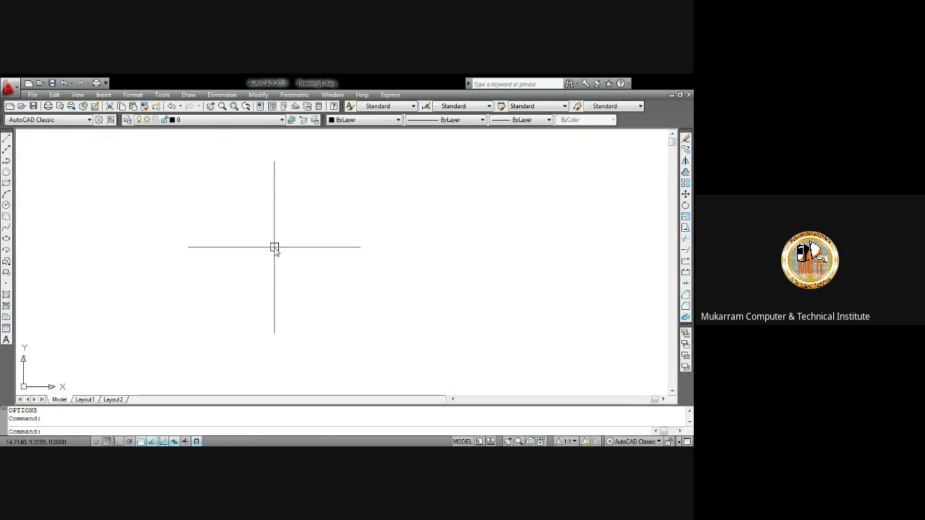
{"action": "scroll", "coordinate": [275, 247], "scroll_direction": "down", "scroll_amount": 2}
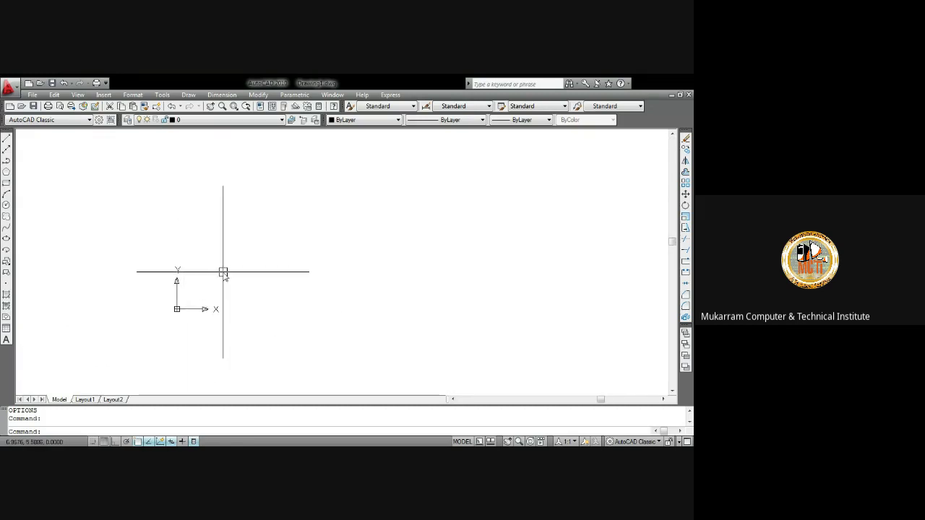
{"action": "scroll", "coordinate": [148, 305], "scroll_direction": "up", "scroll_amount": 2}
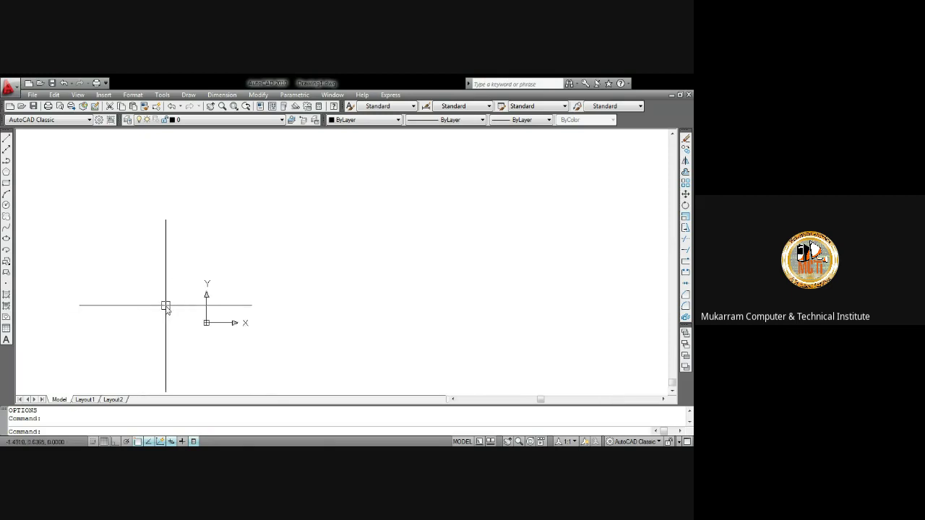
{"action": "scroll", "coordinate": [166, 306], "scroll_direction": "down", "scroll_amount": 2}
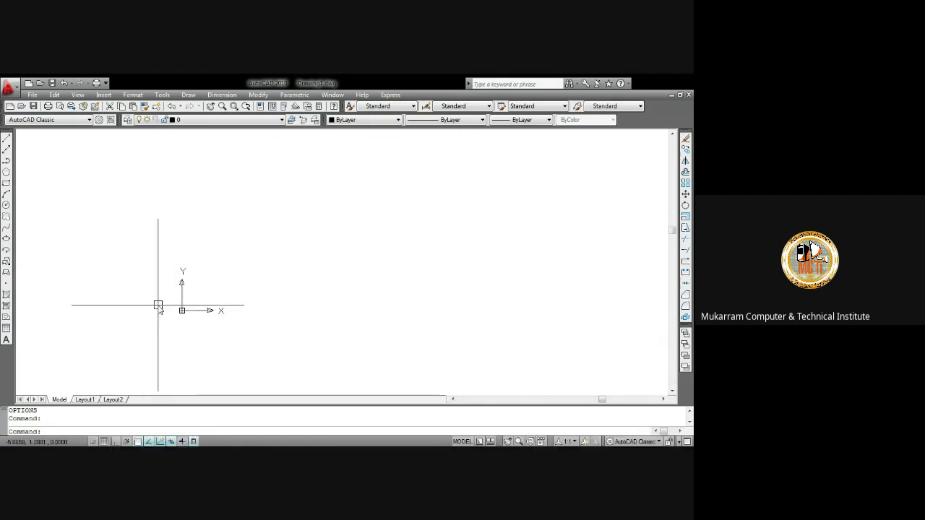
{"action": "scroll", "coordinate": [189, 268], "scroll_direction": "up", "scroll_amount": 2}
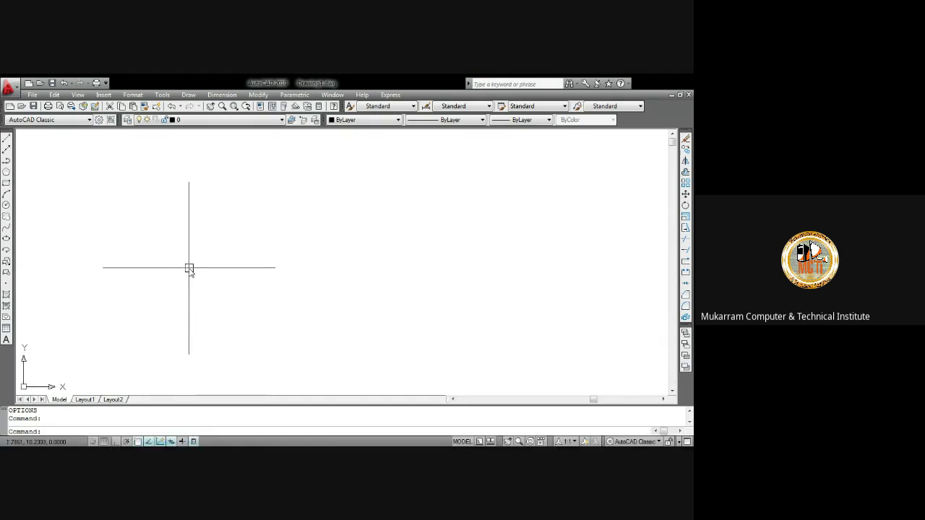
{"action": "scroll", "coordinate": [188, 268], "scroll_direction": "down", "scroll_amount": 2}
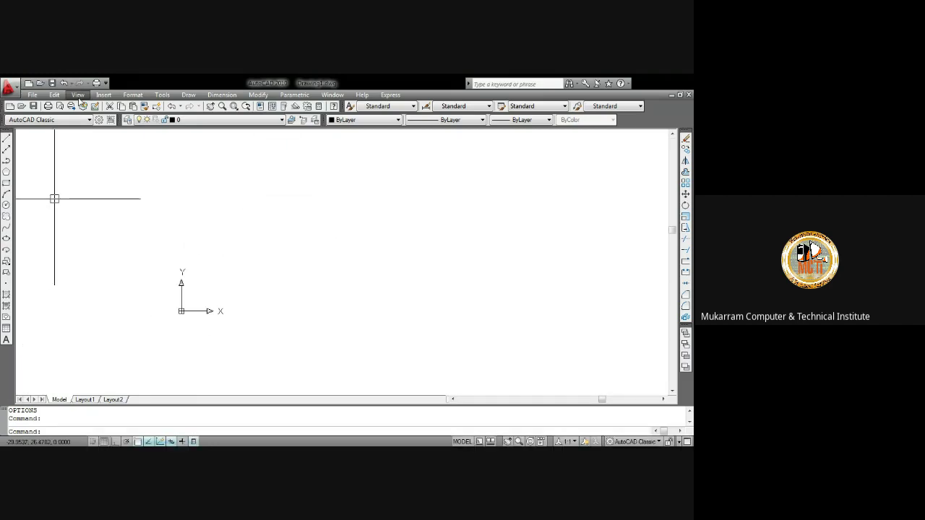
Step: Turn off the UCS icon's Origin setting so the axes stay in the lower-left corner
{"action": "right_click", "coordinate": [197, 360]}
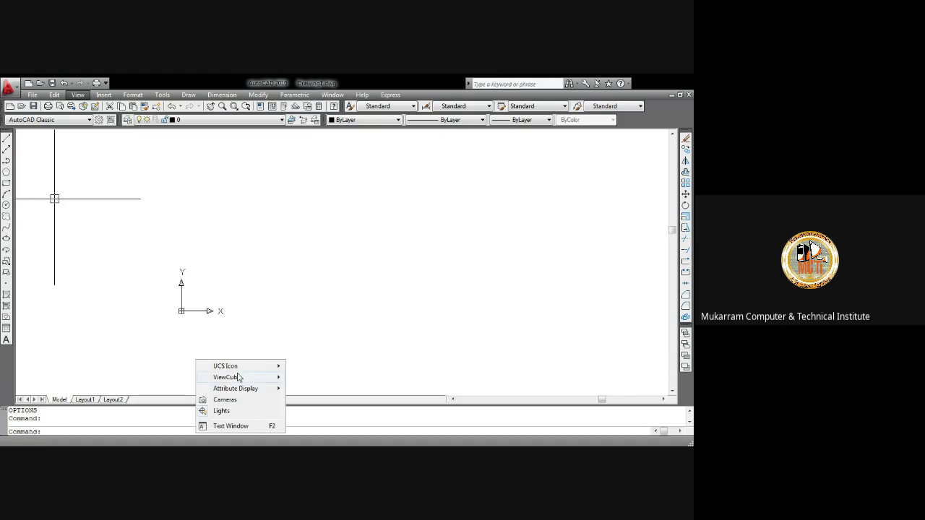
{"action": "mouse_move", "coordinate": [231, 366]}
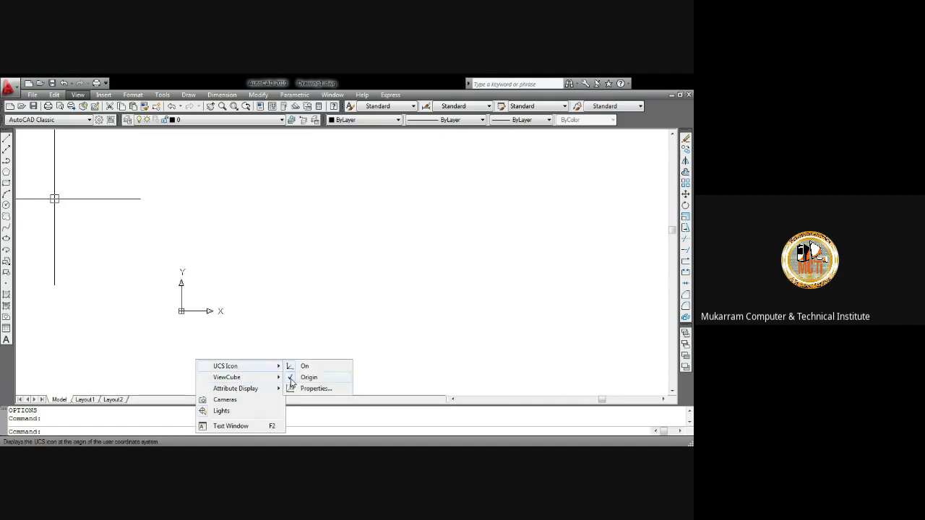
{"action": "left_click", "coordinate": [291, 377]}
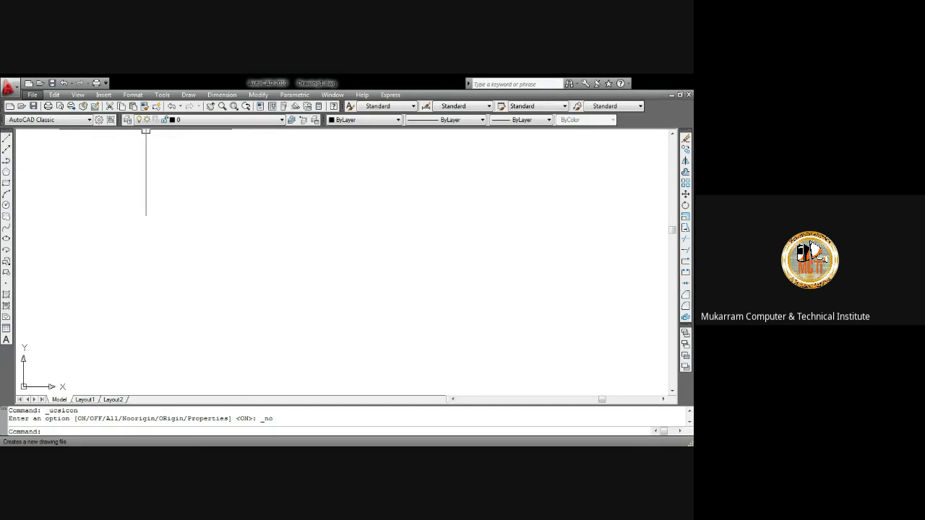
{"action": "left_click", "coordinate": [340, 203]}
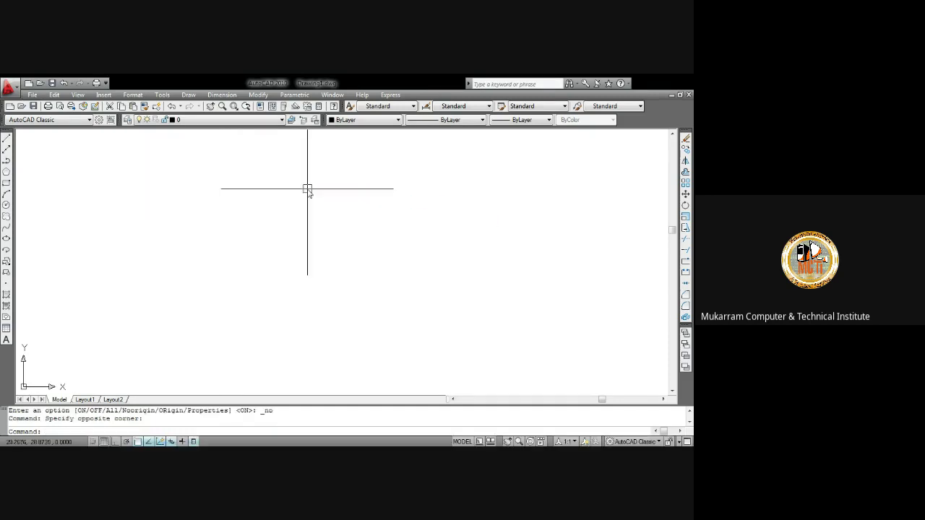
{"action": "left_click", "coordinate": [149, 130]}
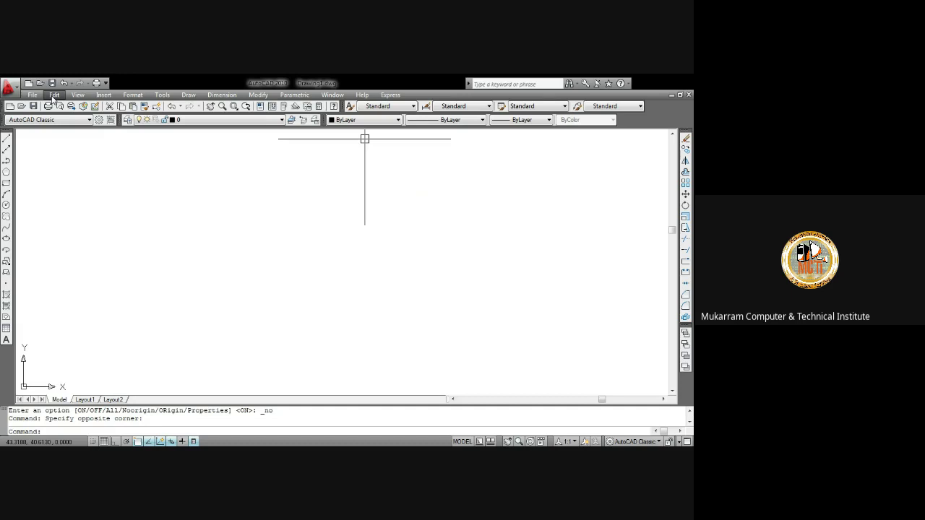
{"action": "left_click", "coordinate": [244, 240]}
{"action": "left_click", "coordinate": [174, 204]}
Step: Browse the Draw menu and camera options, then bring up the View menu's preset 3D views
{"action": "left_click", "coordinate": [188, 95]}
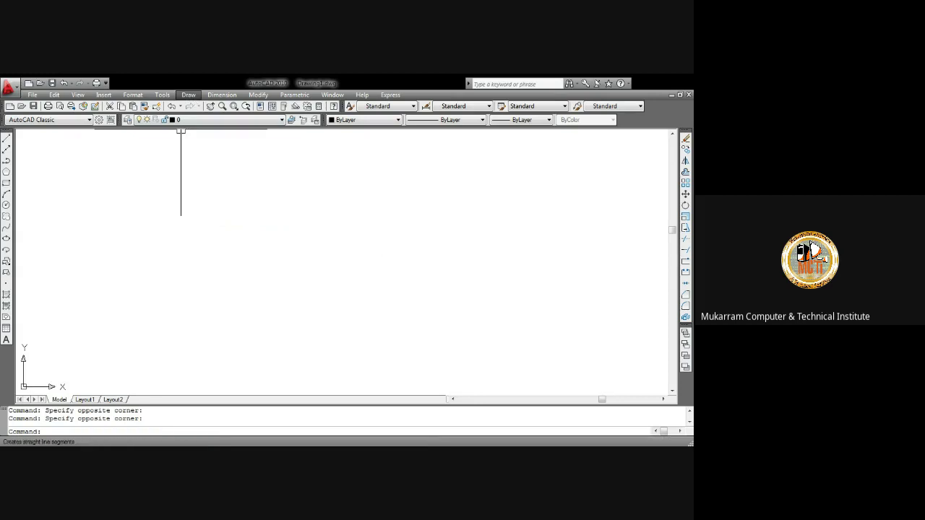
{"action": "left_click", "coordinate": [330, 334]}
{"action": "left_click", "coordinate": [287, 263]}
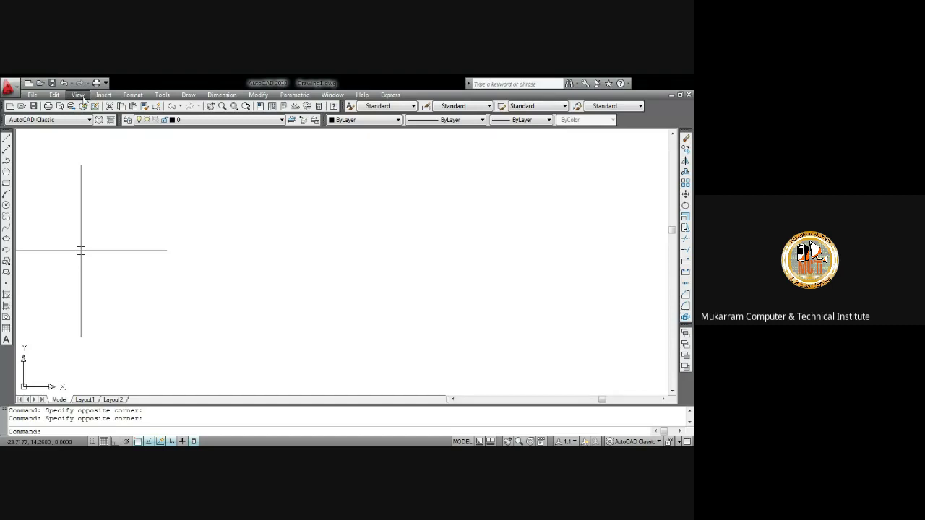
{"action": "left_click", "coordinate": [83, 97]}
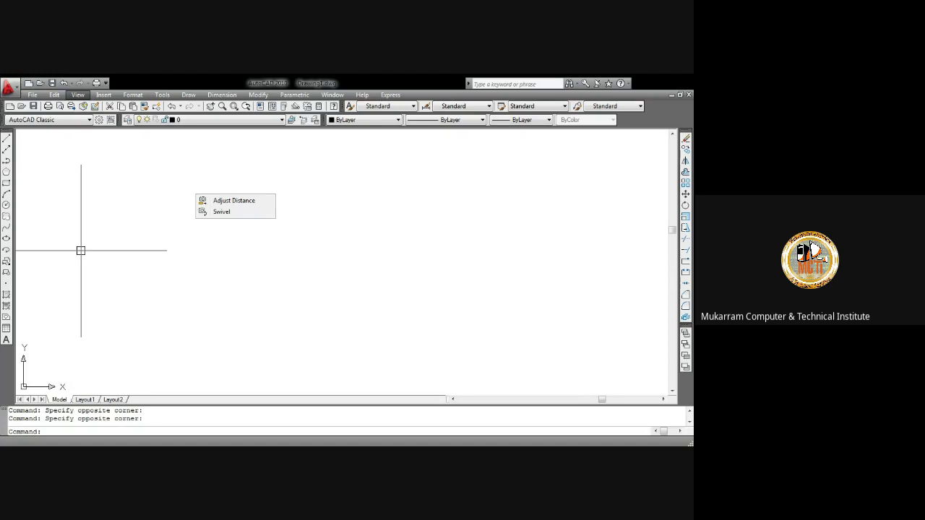
{"action": "key", "text": "Escape"}
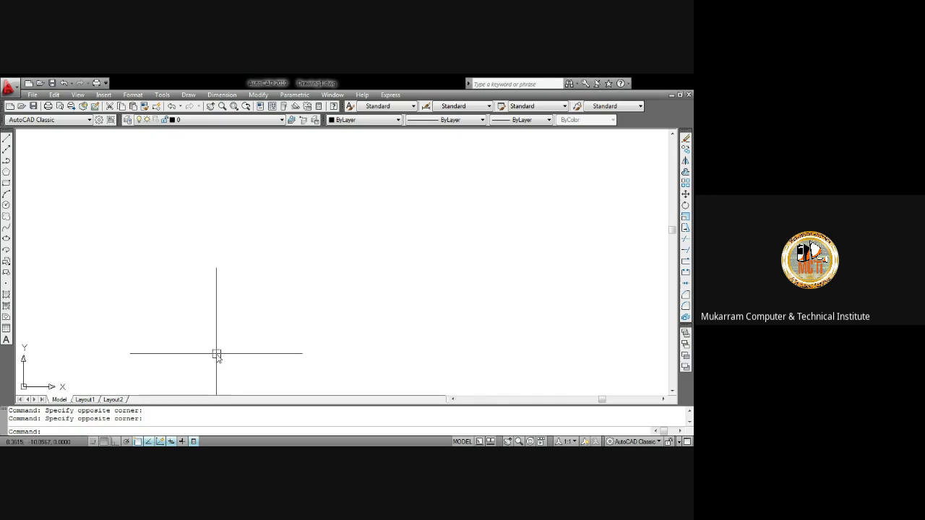
{"action": "left_click", "coordinate": [77, 94]}
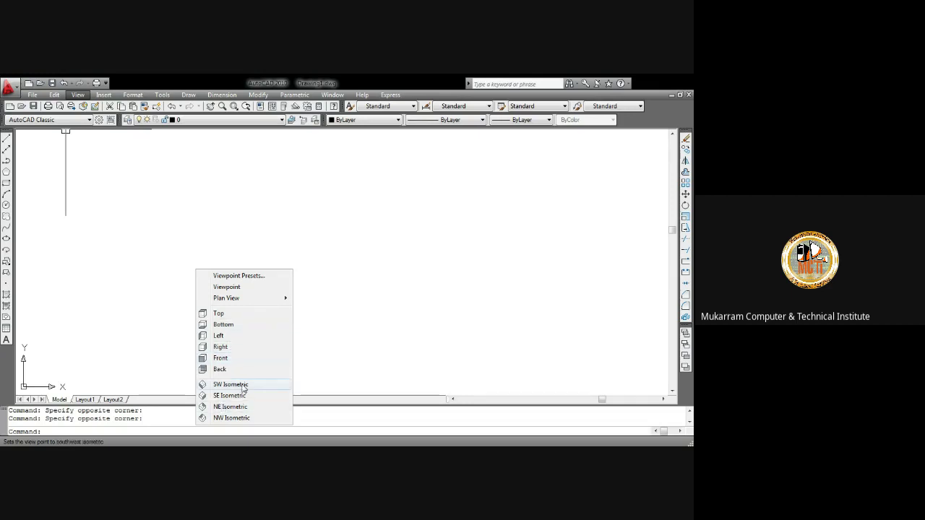
Step: Try the Top view, then switch to the South-West Isometric view
{"action": "left_click", "coordinate": [225, 315]}
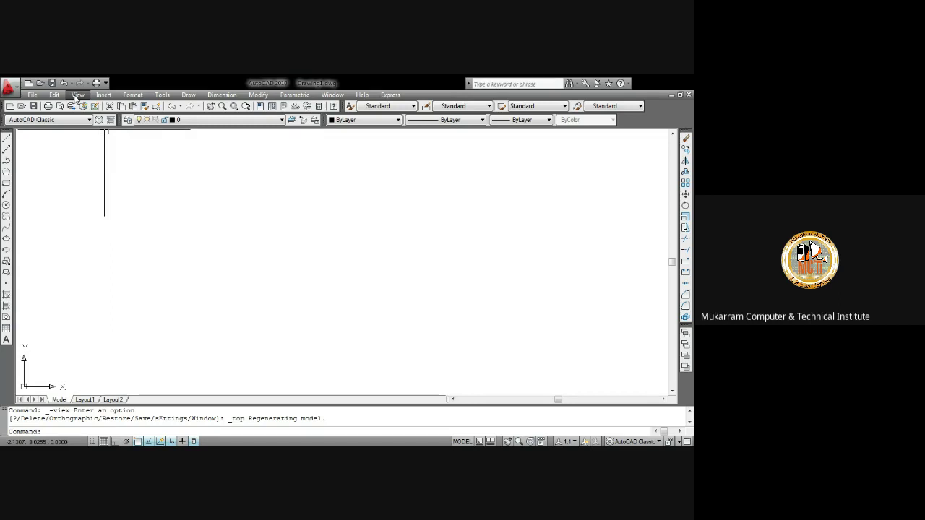
{"action": "left_click", "coordinate": [76, 97]}
{"action": "right_click", "coordinate": [196, 270]}
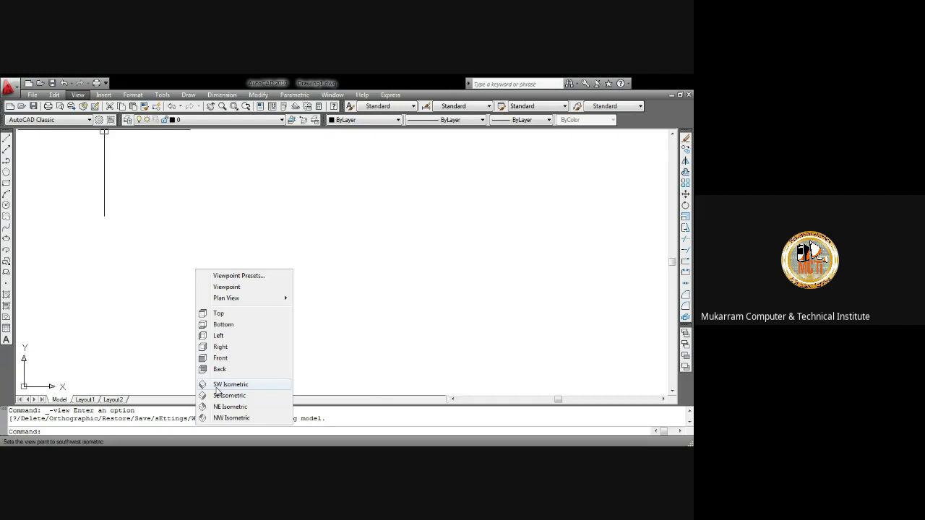
{"action": "left_click", "coordinate": [216, 386]}
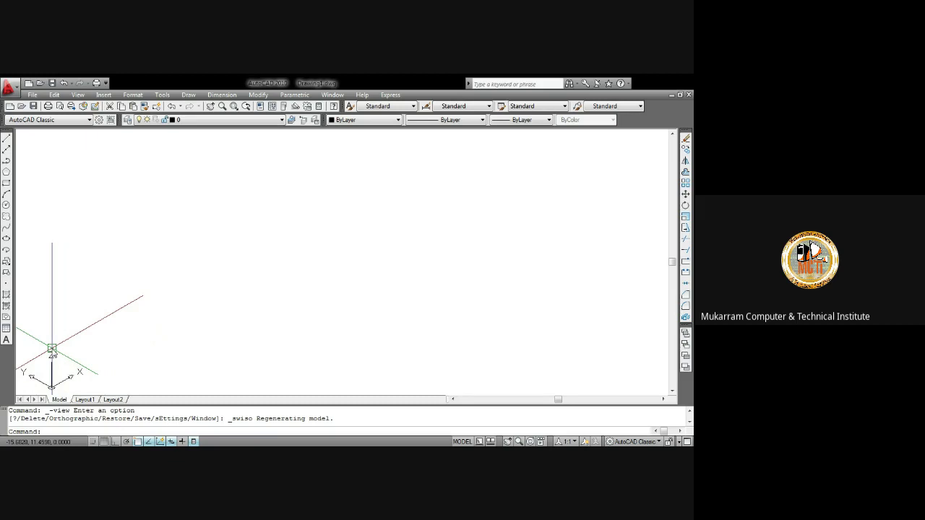
Step: Return to the Top plan view and dismiss the visual style popup
{"action": "left_click", "coordinate": [79, 94]}
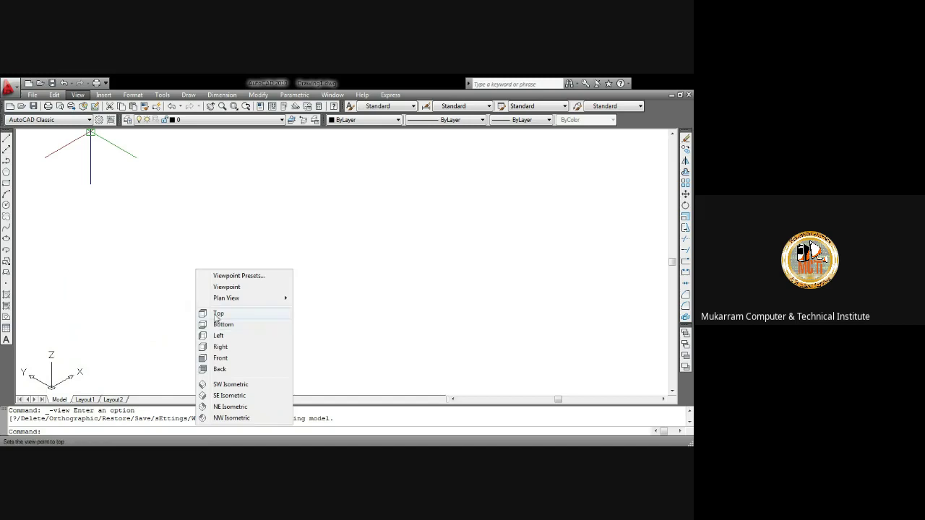
{"action": "left_click", "coordinate": [216, 314]}
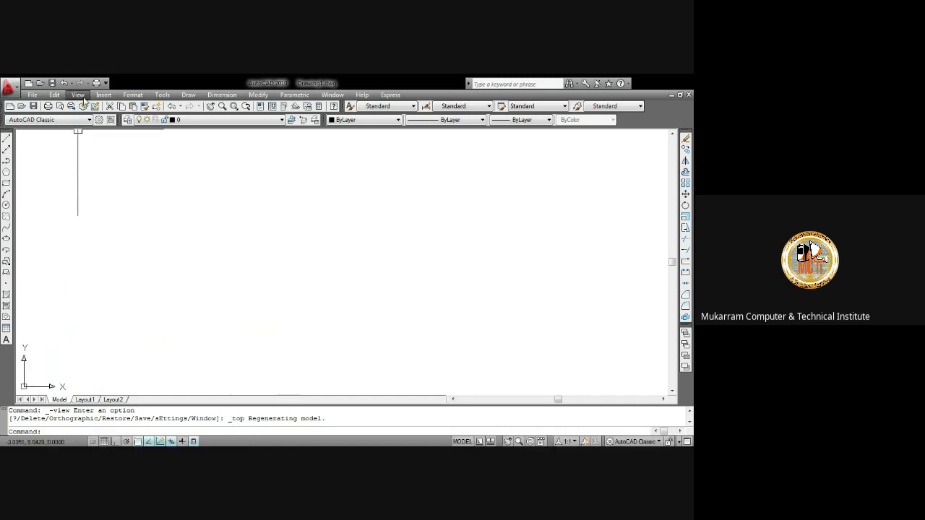
{"action": "right_click", "coordinate": [196, 322]}
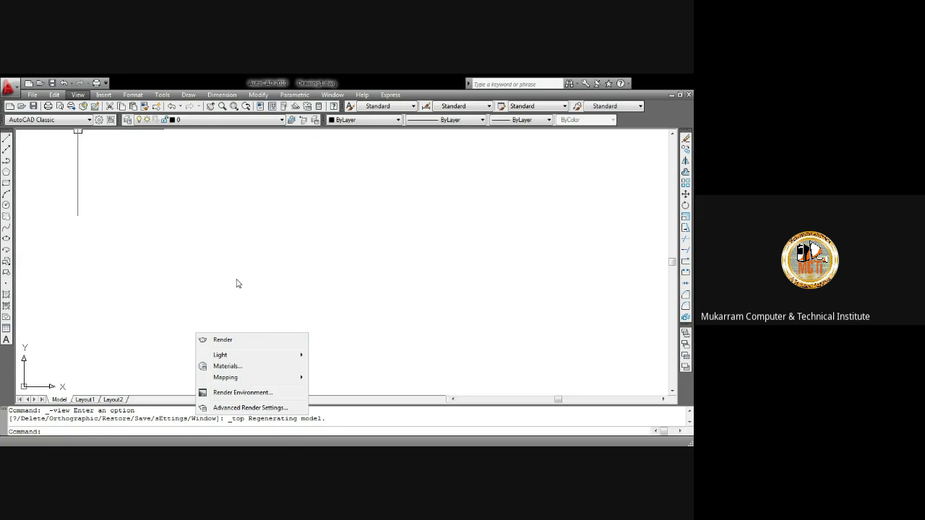
{"action": "left_click", "coordinate": [256, 265]}
{"action": "left_click", "coordinate": [117, 131]}
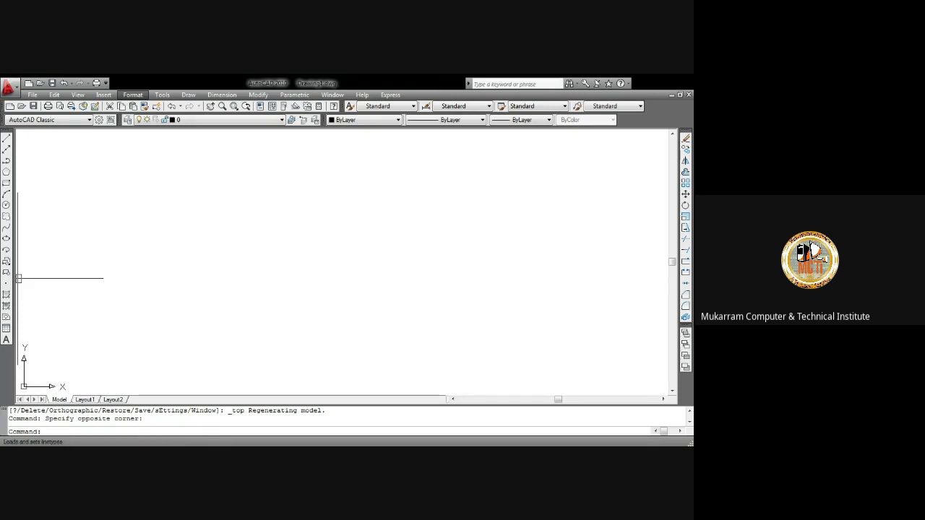
{"action": "left_click", "coordinate": [157, 152]}
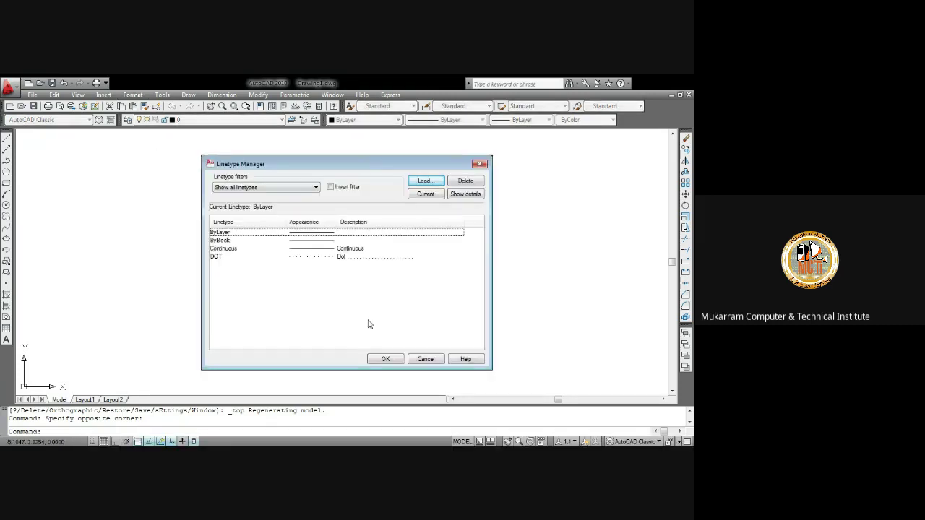
{"action": "left_click", "coordinate": [423, 185]}
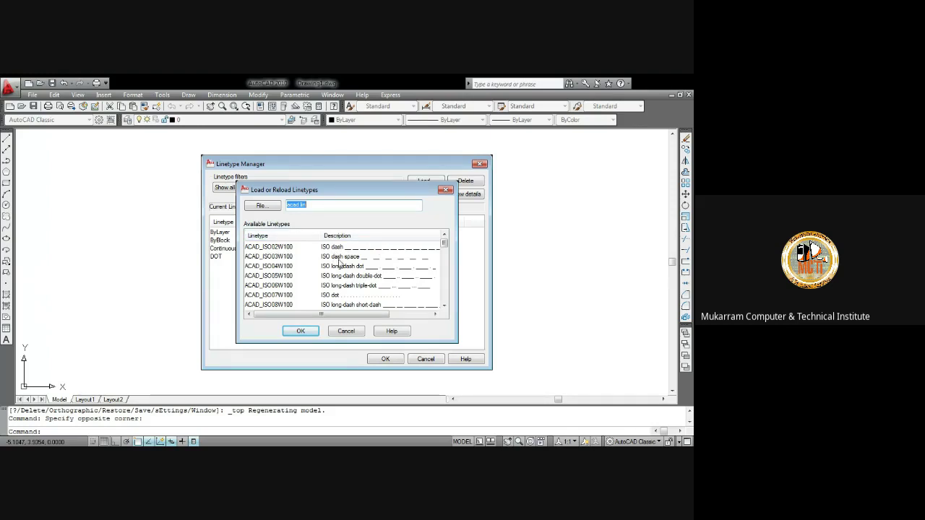
{"action": "left_click_drag", "start_coordinate": [444, 244], "coordinate": [444, 296]}
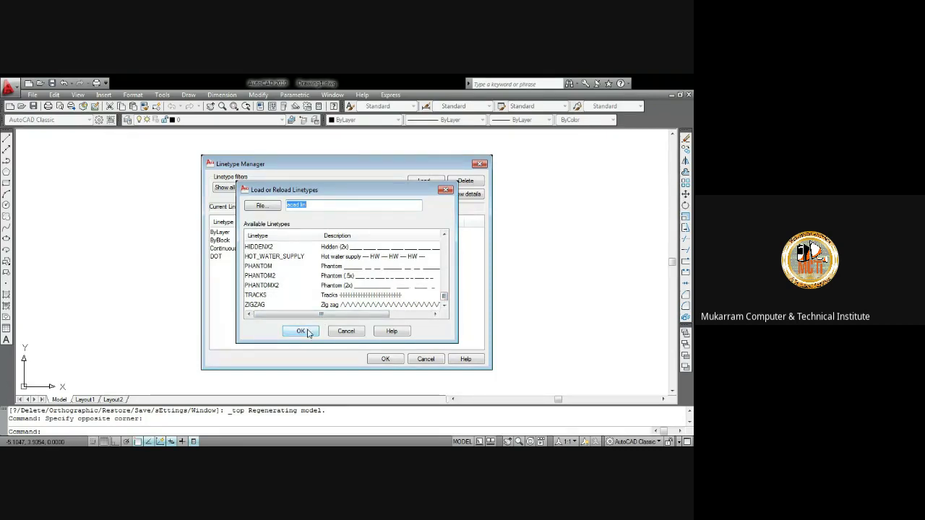
{"action": "left_click", "coordinate": [446, 189]}
{"action": "left_click", "coordinate": [478, 164]}
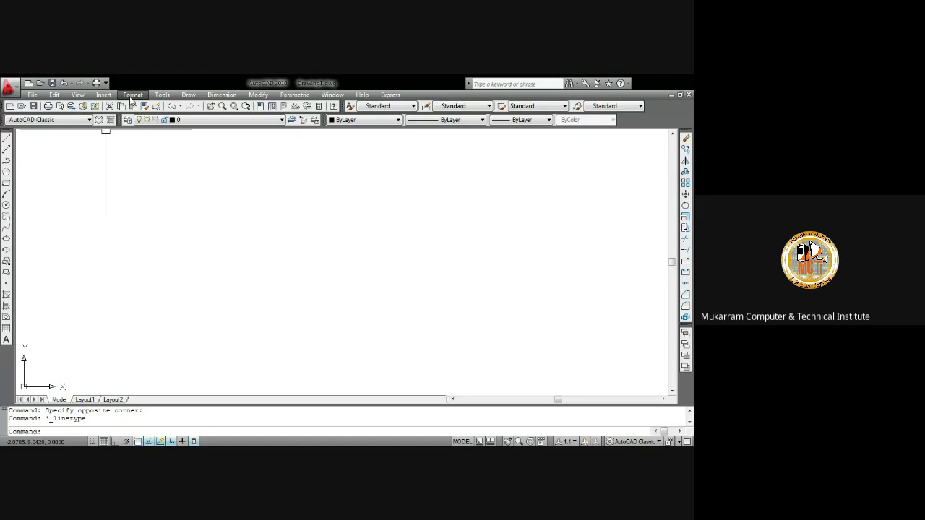
Step: Open the Drawing Units dialog from the Format menu
{"action": "left_click", "coordinate": [131, 96]}
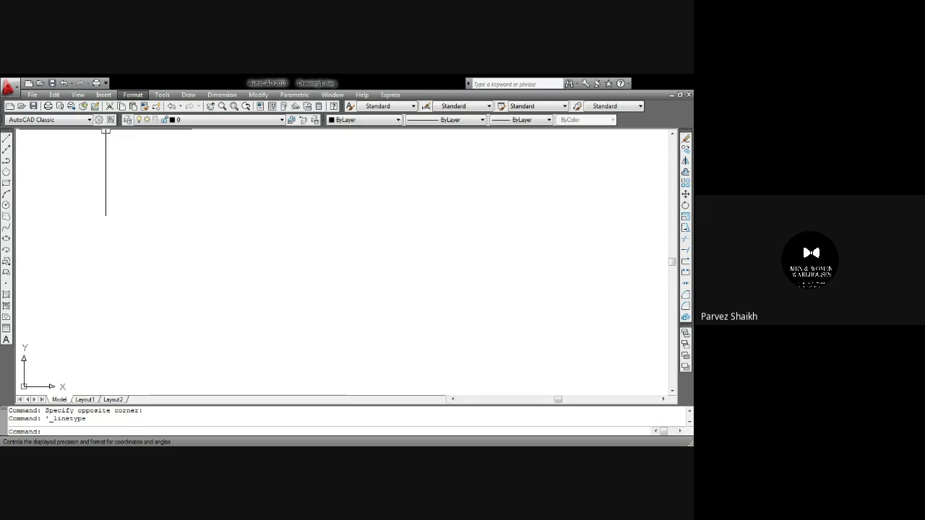
{"action": "left_click", "coordinate": [286, 270]}
{"action": "left_click", "coordinate": [139, 171]}
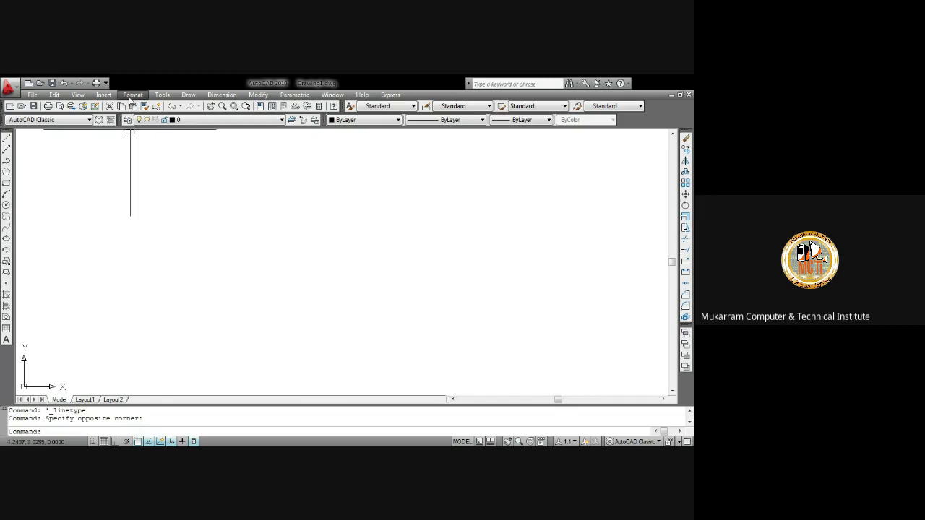
{"action": "left_click", "coordinate": [130, 97]}
{"action": "left_click", "coordinate": [130, 270]}
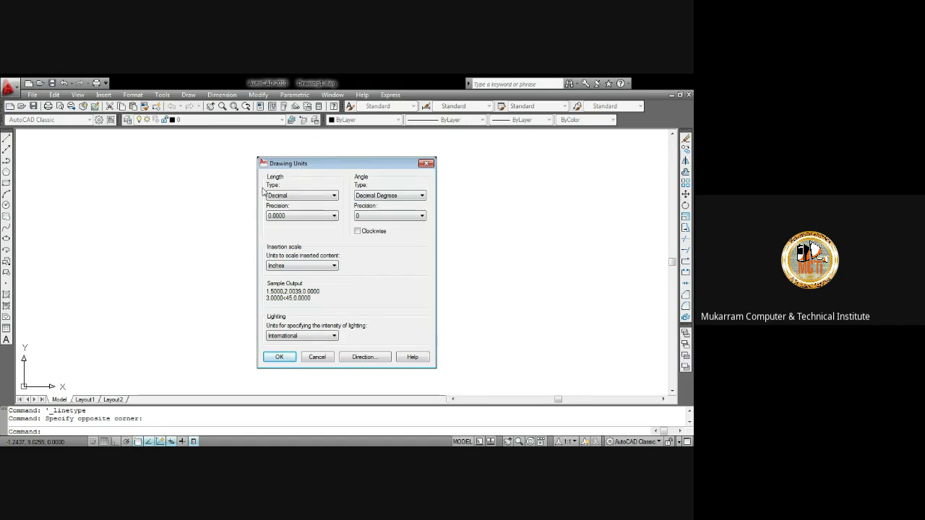
Step: Set length units to Architectural with 0'-0 1/2" precision and close Drawing Units
{"action": "left_click", "coordinate": [268, 192]}
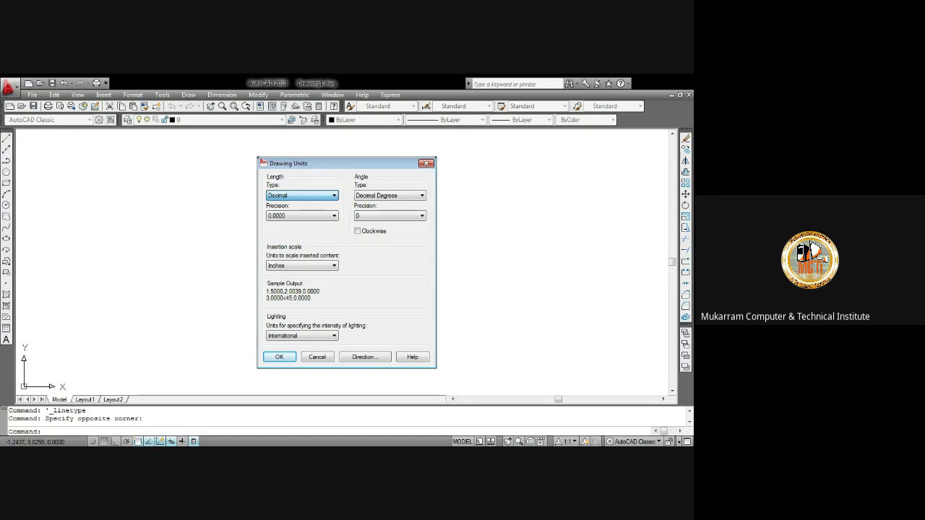
{"action": "left_click", "coordinate": [304, 205]}
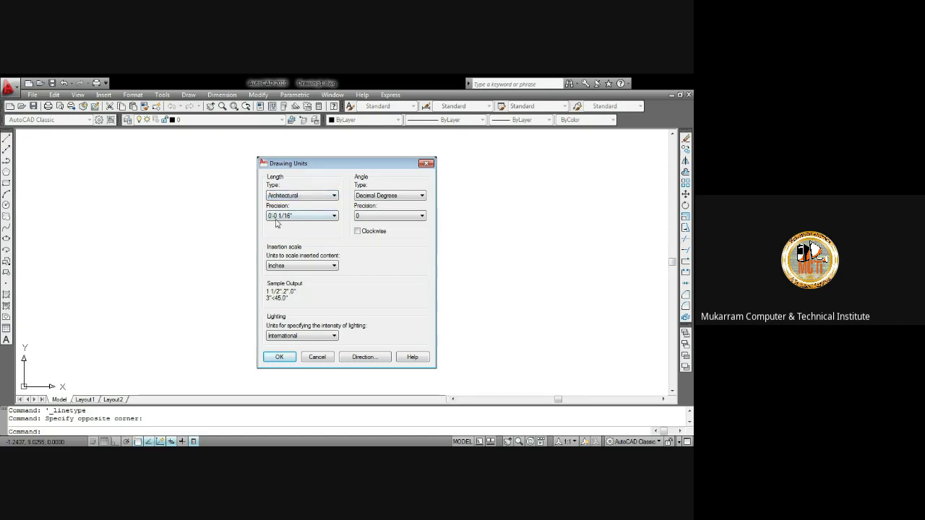
{"action": "left_click", "coordinate": [289, 218]}
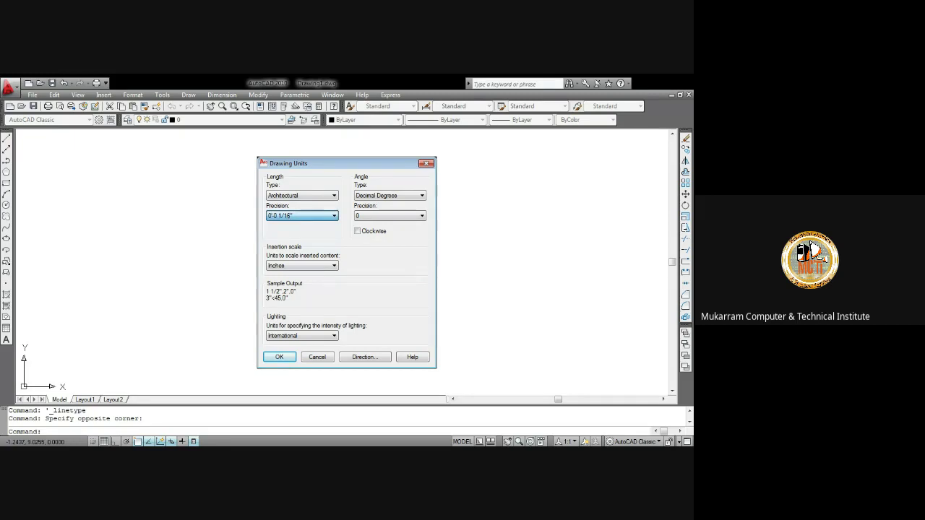
{"action": "left_click", "coordinate": [292, 232]}
{"action": "left_click", "coordinate": [275, 266]}
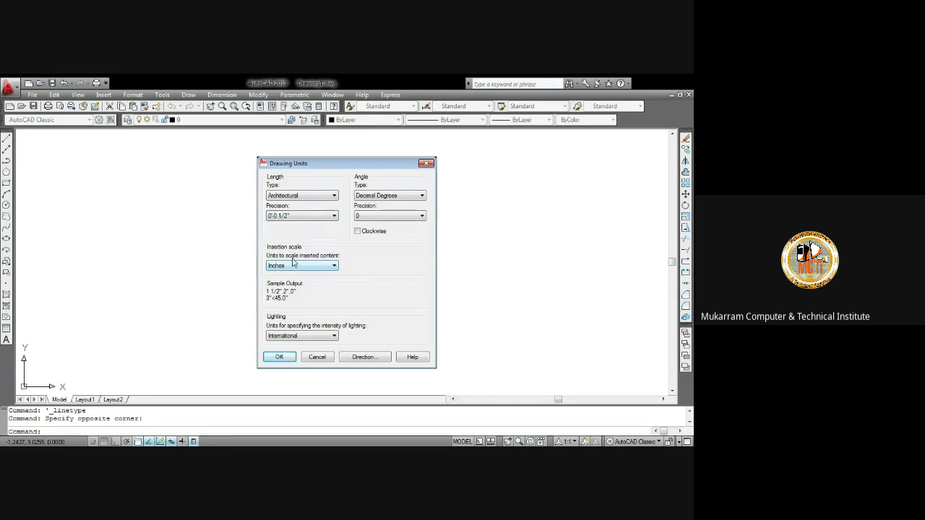
{"action": "left_click", "coordinate": [315, 266]}
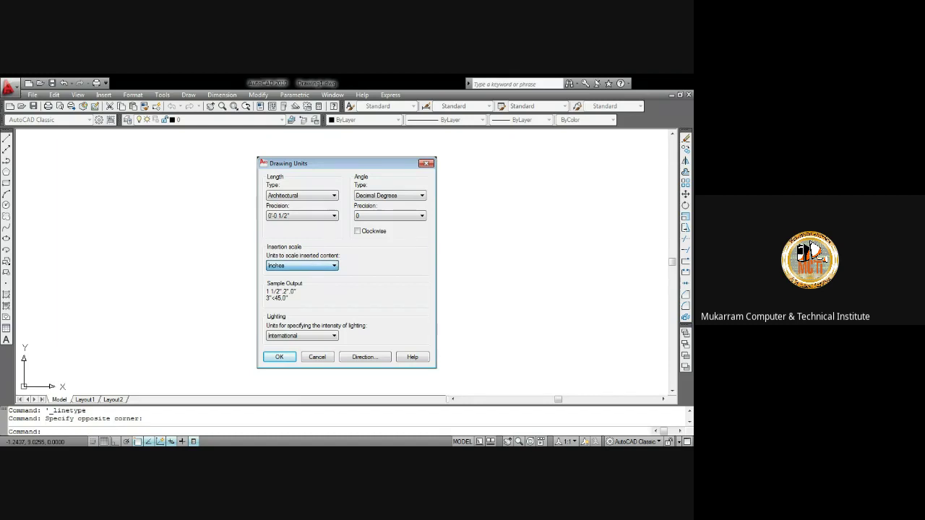
{"action": "left_click", "coordinate": [280, 357]}
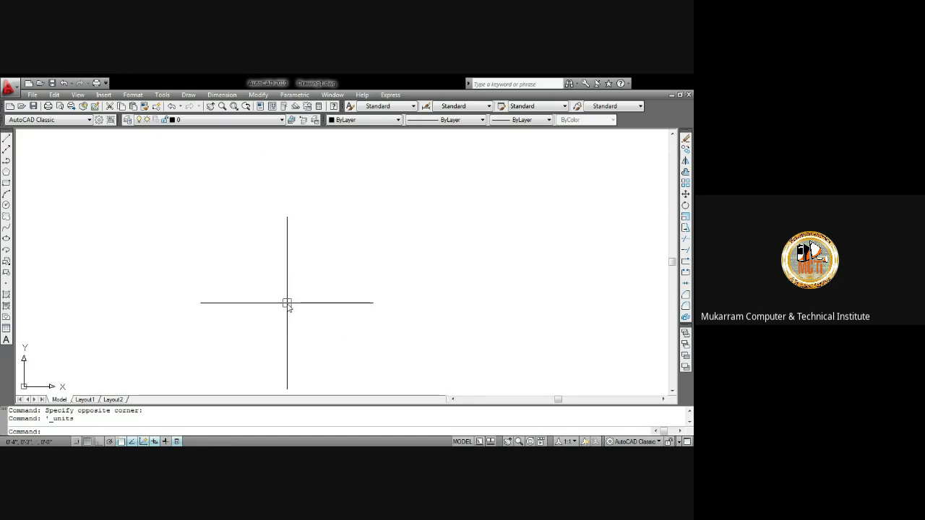
{"action": "left_click", "coordinate": [133, 94]}
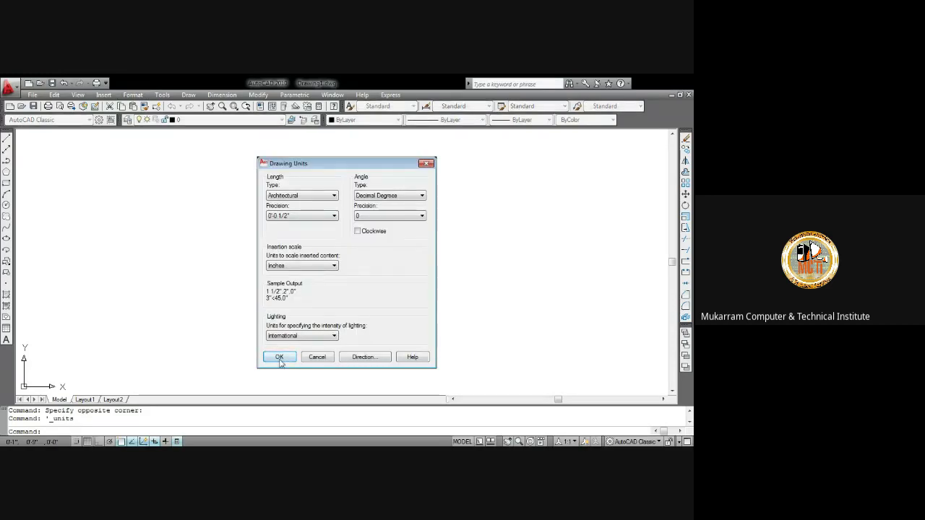
{"action": "left_click", "coordinate": [279, 358]}
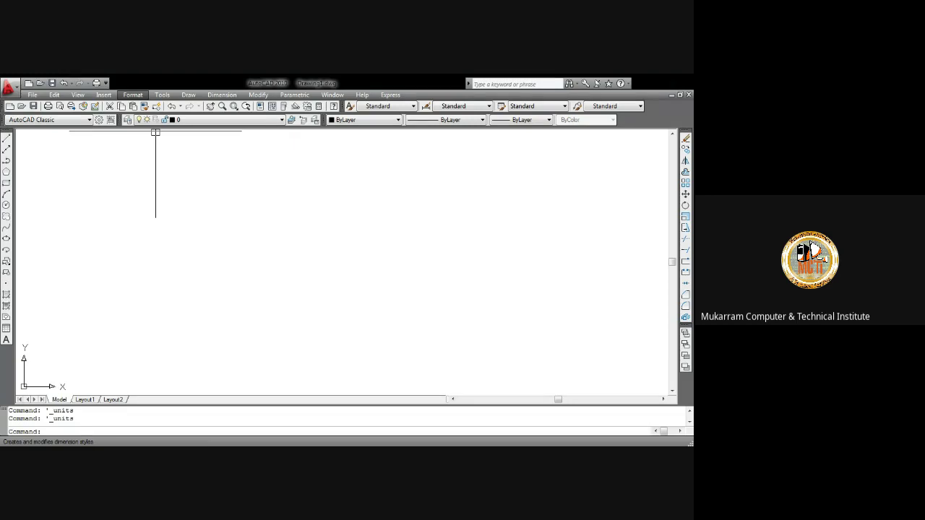
Step: Give the Standard dimension style Architectural units at 0'-0 1/2" precision and make it current
{"action": "left_click", "coordinate": [171, 204]}
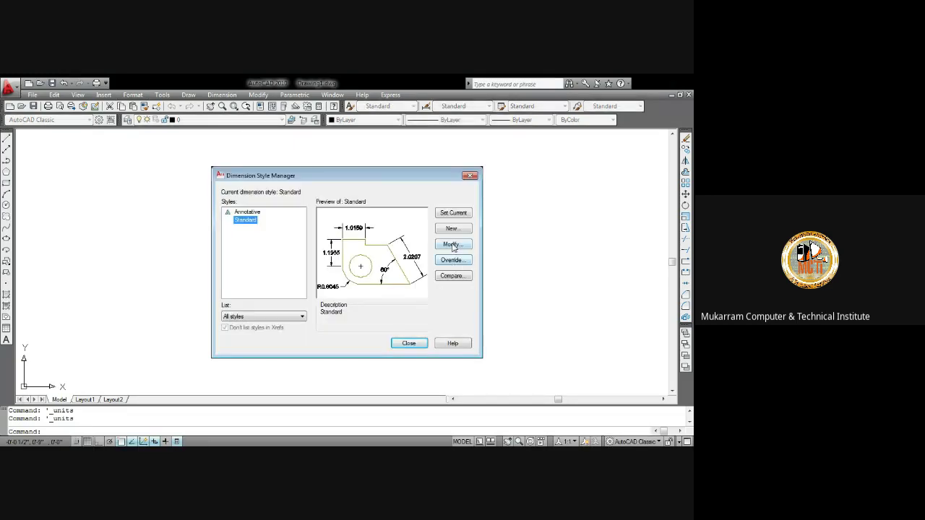
{"action": "left_click", "coordinate": [453, 245]}
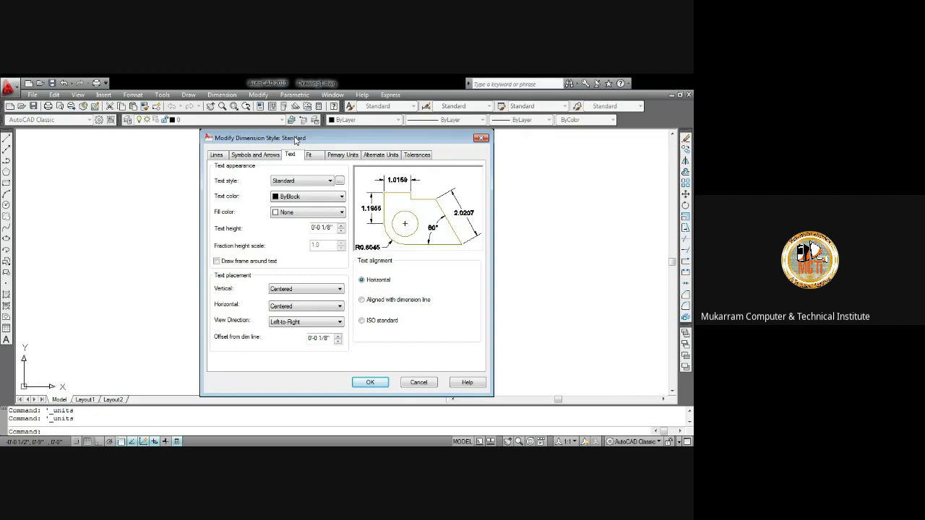
{"action": "left_click", "coordinate": [343, 156]}
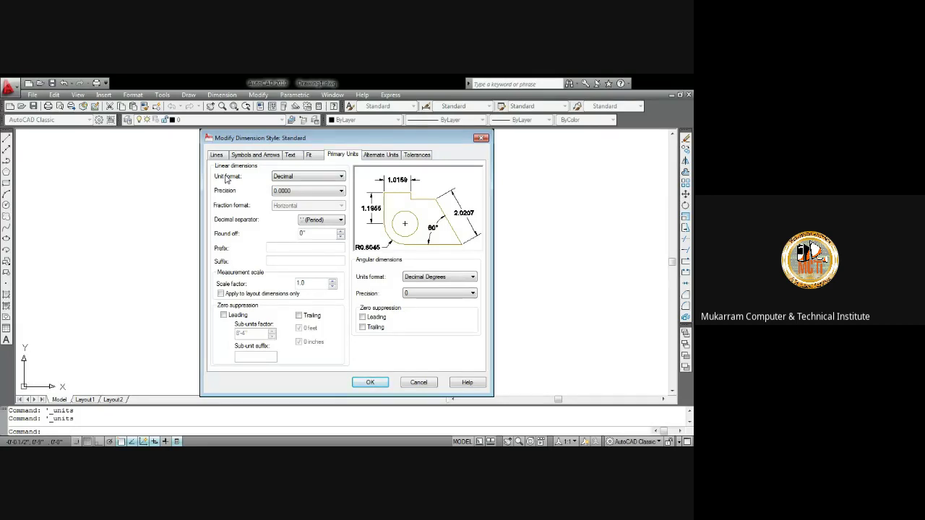
{"action": "left_click", "coordinate": [289, 181]}
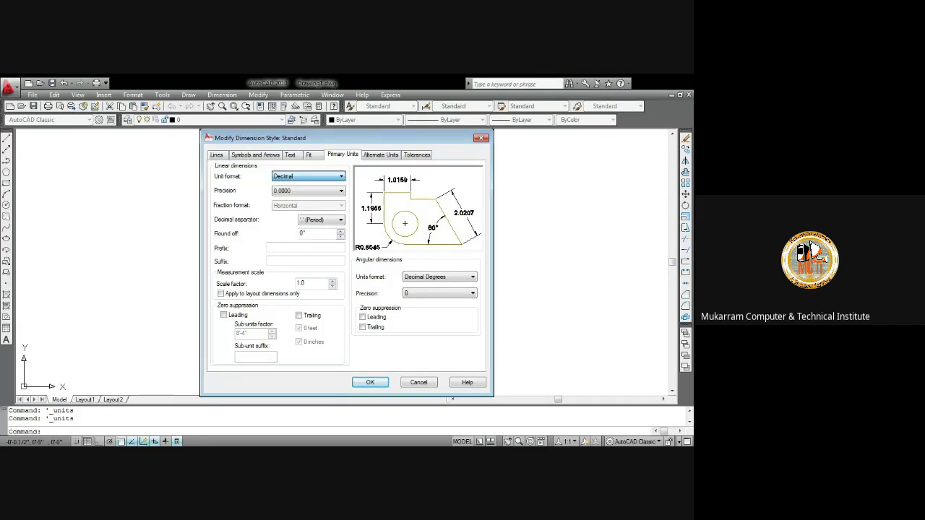
{"action": "key", "text": "Down"}
{"action": "key", "text": "Down"}
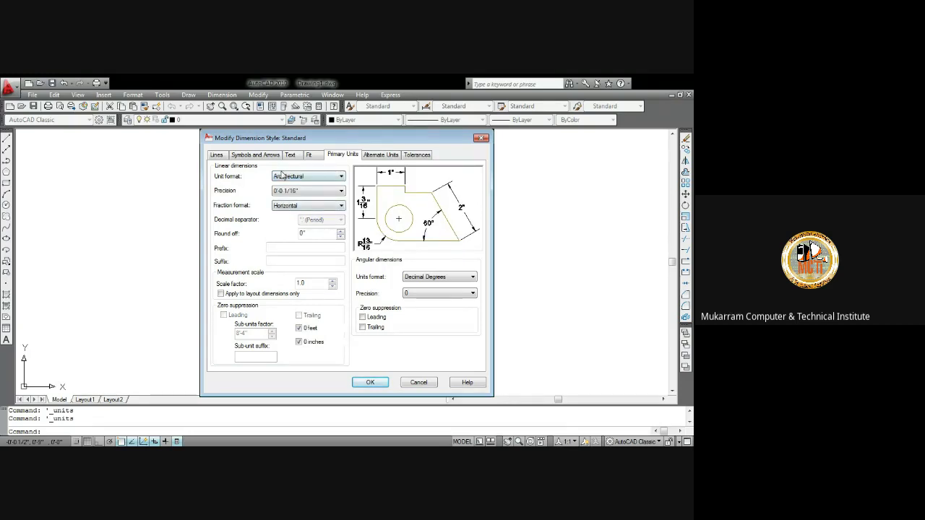
{"action": "left_click", "coordinate": [287, 193]}
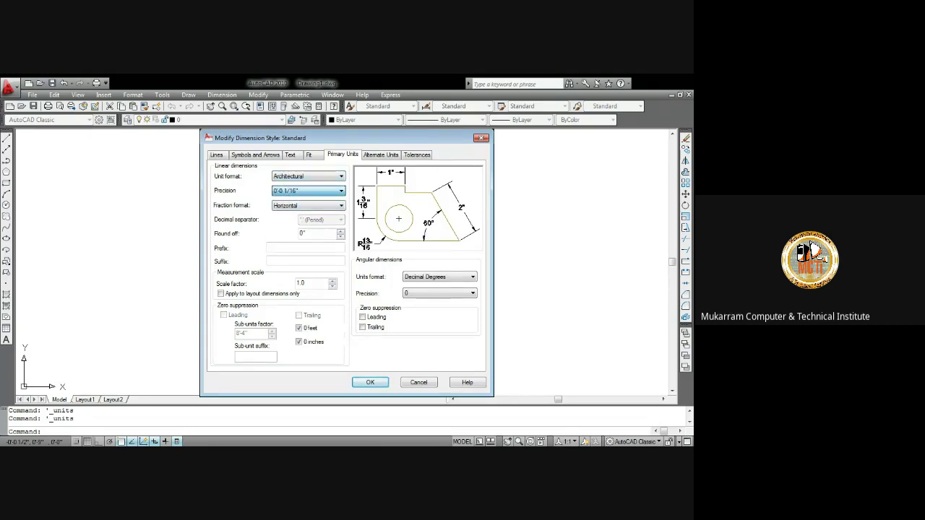
{"action": "key", "text": "Up"}
{"action": "key", "text": "Up"}
{"action": "key", "text": "Up"}
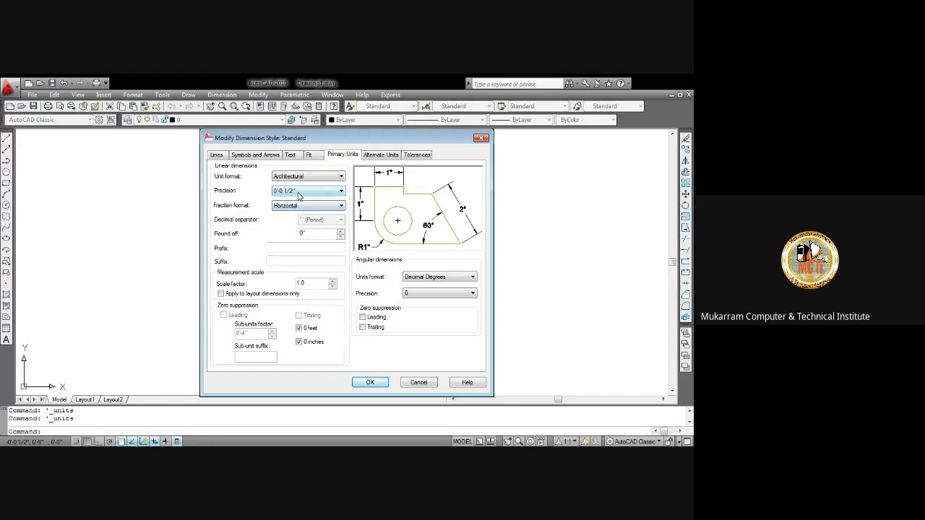
{"action": "left_click", "coordinate": [375, 384]}
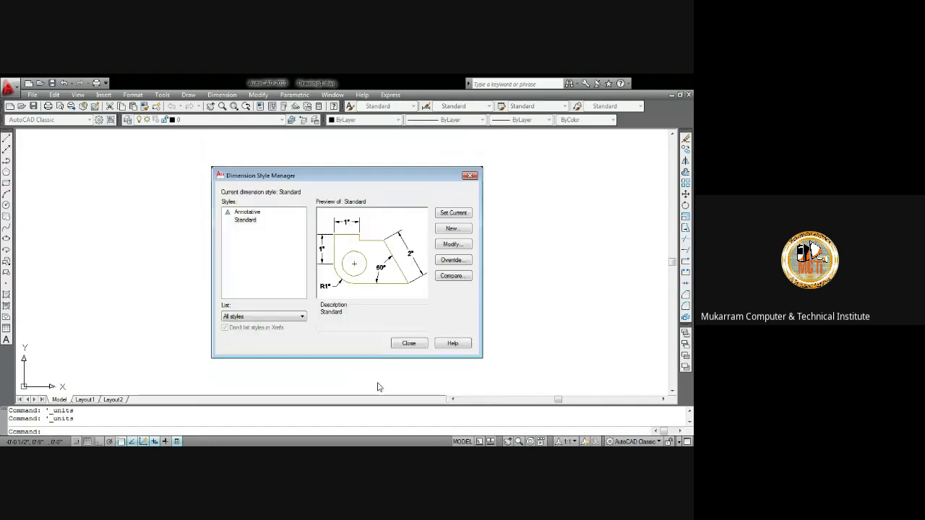
{"action": "left_click", "coordinate": [454, 216]}
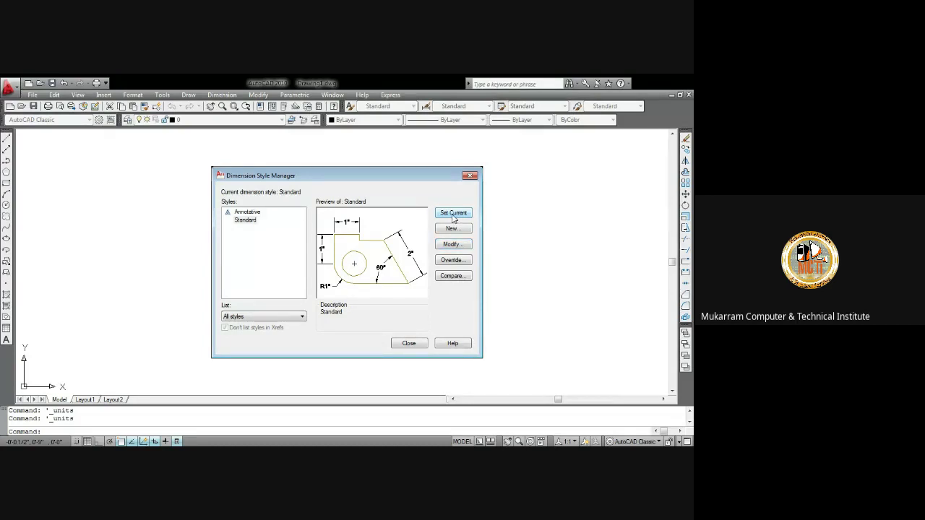
{"action": "left_click", "coordinate": [414, 345]}
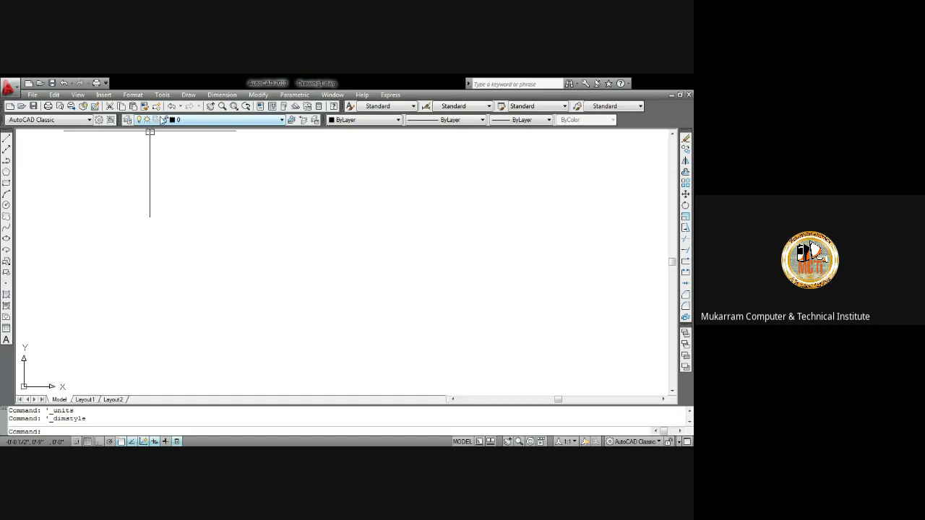
Step: Start the Line command from the Draw menu
{"action": "left_click", "coordinate": [187, 95]}
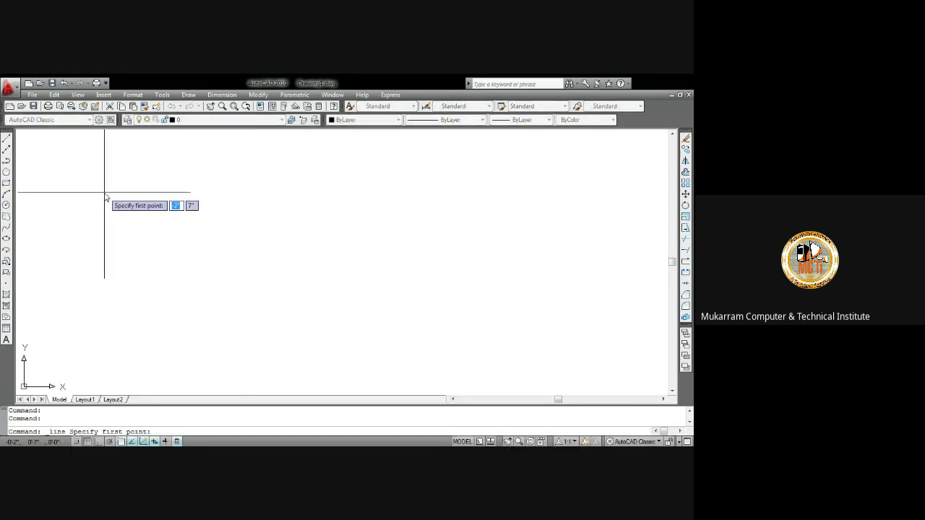
Step: Draw a 12' horizontal line with Ortho on and zoom to fit it
{"action": "left_click", "coordinate": [117, 198]}
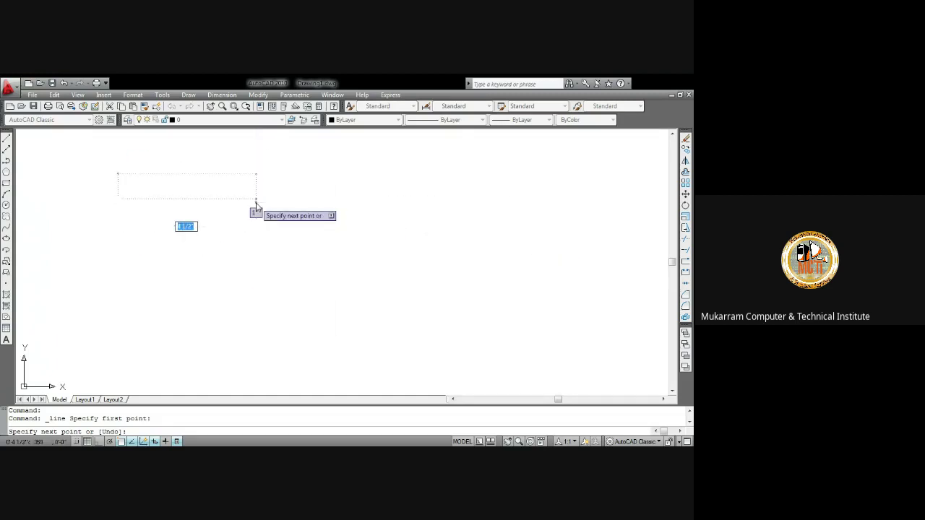
{"action": "key", "text": "F8"}
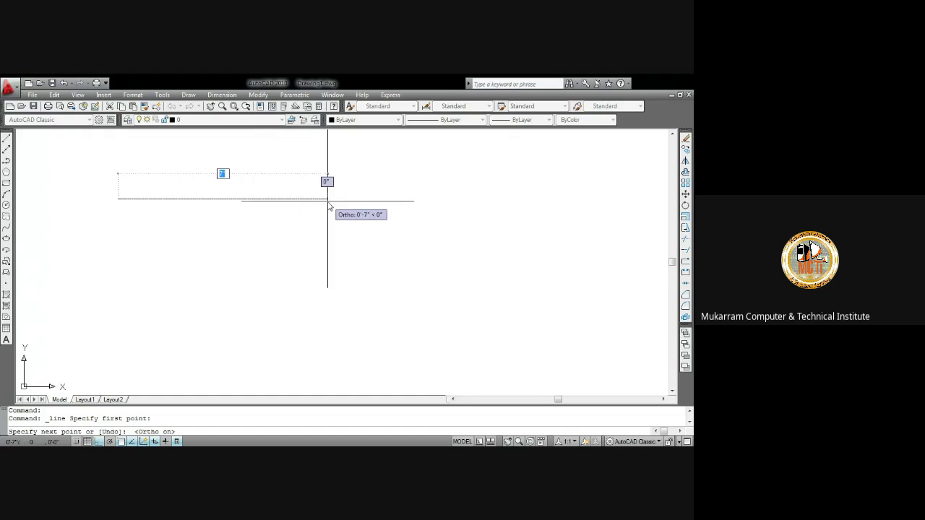
{"action": "type", "text": "12'"}
{"action": "key", "text": "Return"}
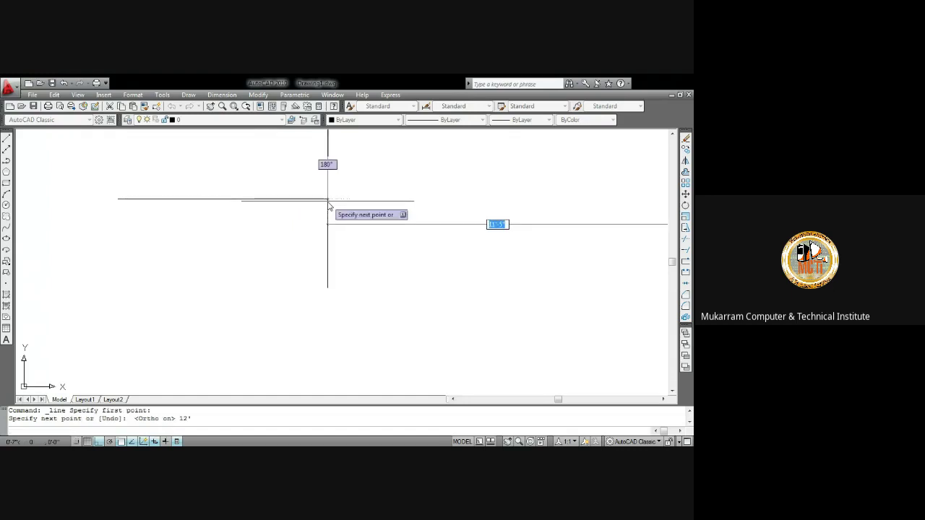
{"action": "key", "text": "Return"}
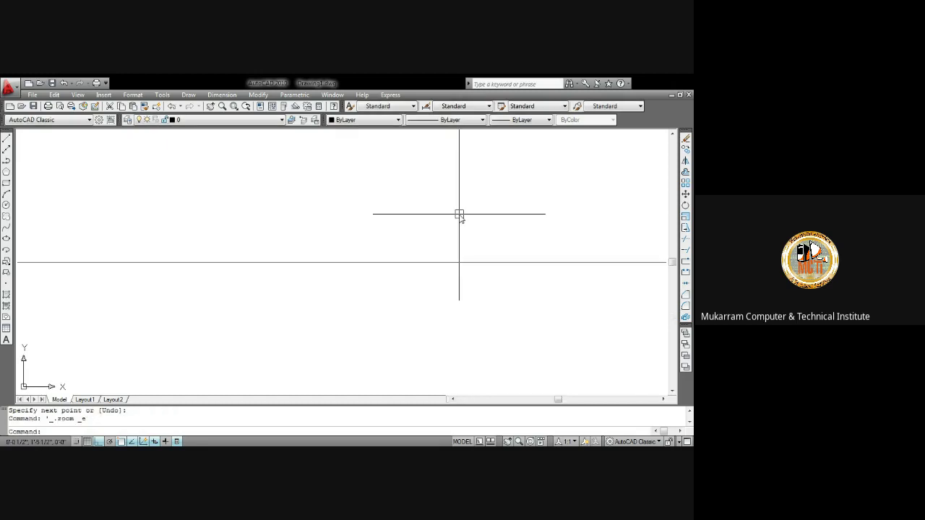
{"action": "middle_click", "coordinate": [366, 271]}
{"action": "middle_click", "coordinate": [366, 271]}
{"action": "scroll", "coordinate": [366, 272], "scroll_direction": "up", "scroll_amount": 2}
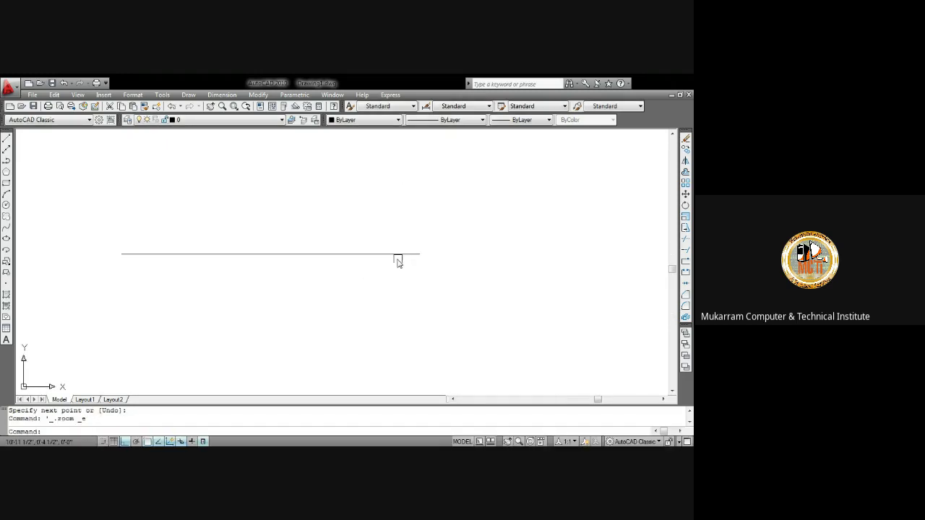
Step: Select the 12' line and try stretching its right endpoint grip, cancelling both attempts
{"action": "left_click", "coordinate": [396, 254]}
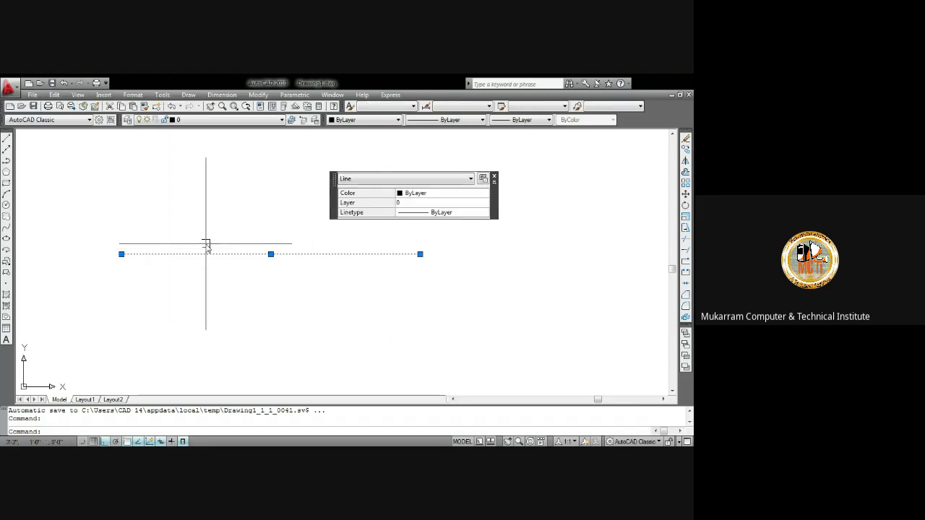
{"action": "scroll", "coordinate": [250, 264], "scroll_direction": "up", "scroll_amount": 2}
{"action": "scroll", "coordinate": [293, 249], "scroll_direction": "down", "scroll_amount": 2}
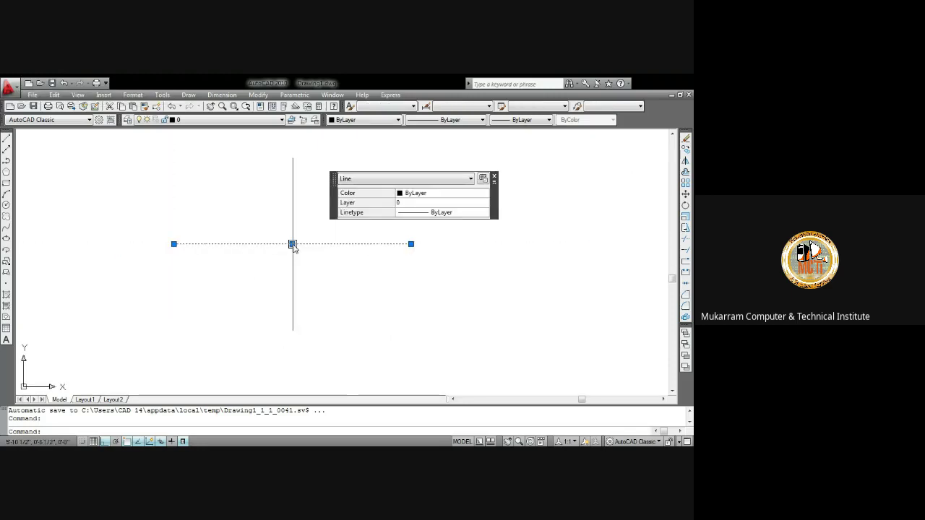
{"action": "scroll", "coordinate": [417, 250], "scroll_direction": "up", "scroll_amount": 2}
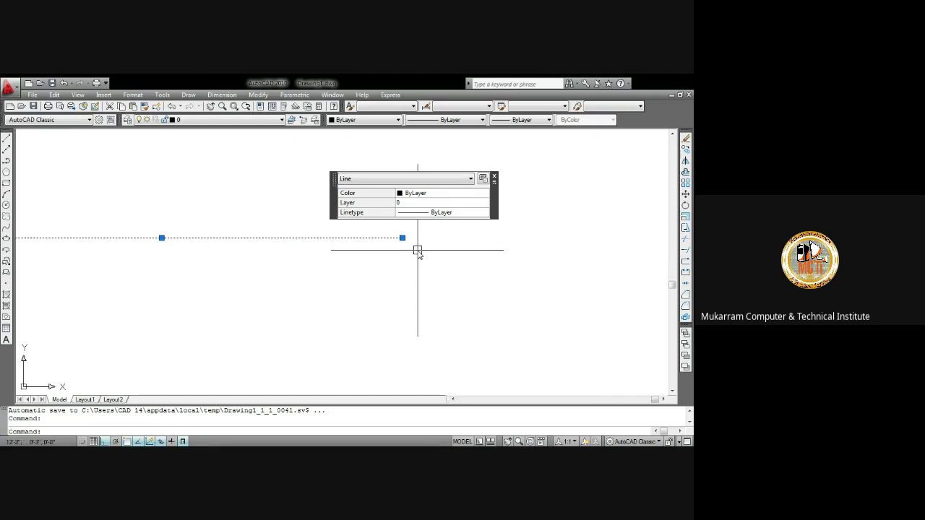
{"action": "scroll", "coordinate": [418, 250], "scroll_direction": "down", "scroll_amount": 2}
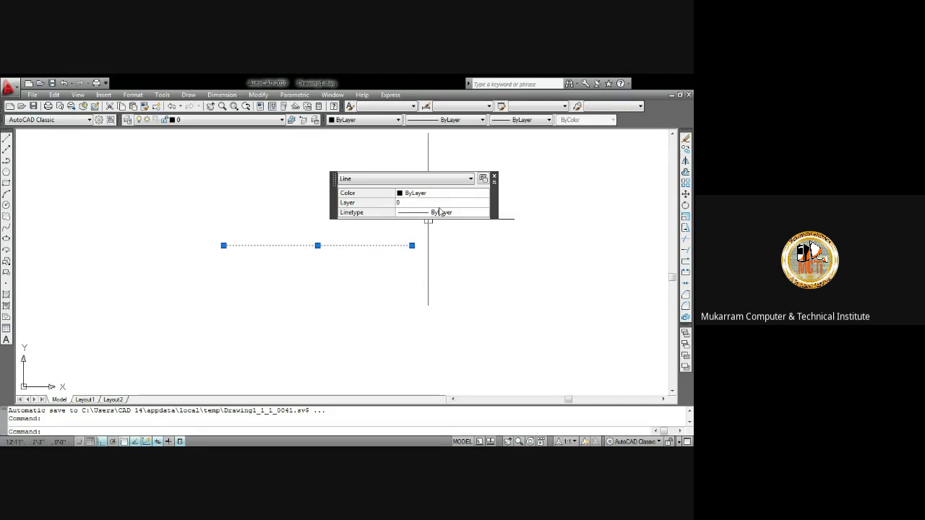
{"action": "left_click", "coordinate": [494, 176]}
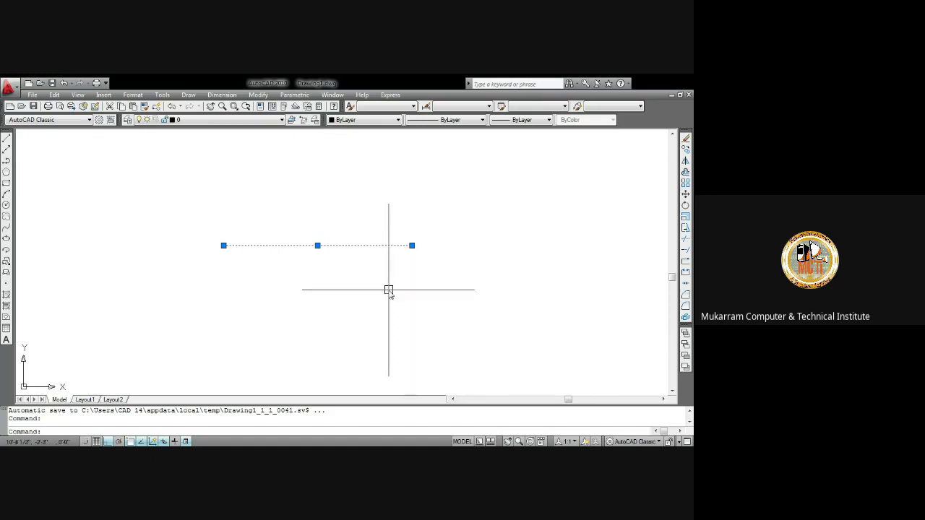
{"action": "left_click", "coordinate": [412, 246]}
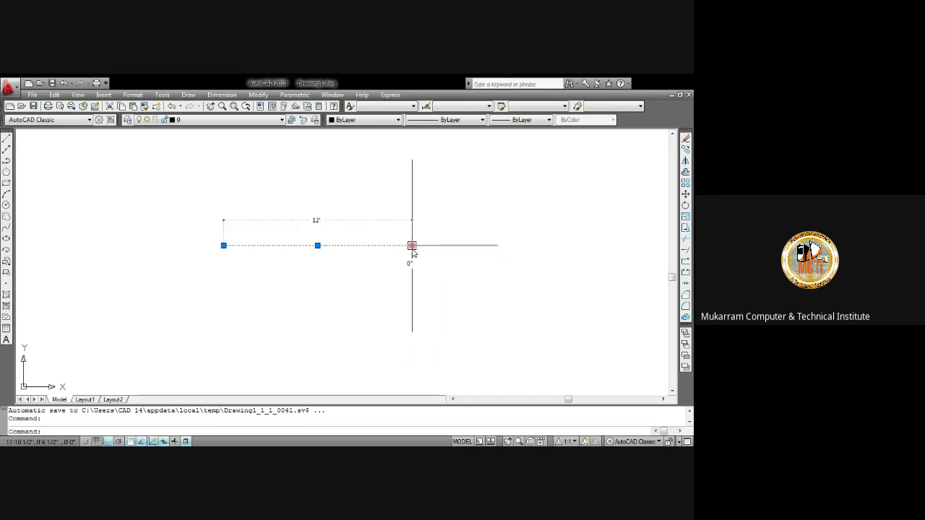
{"action": "key", "text": "Escape"}
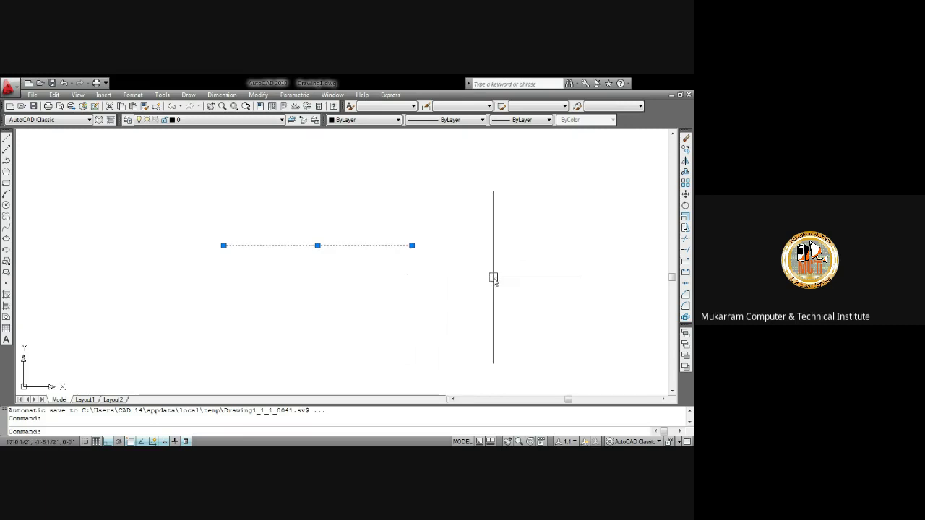
{"action": "left_click", "coordinate": [412, 246]}
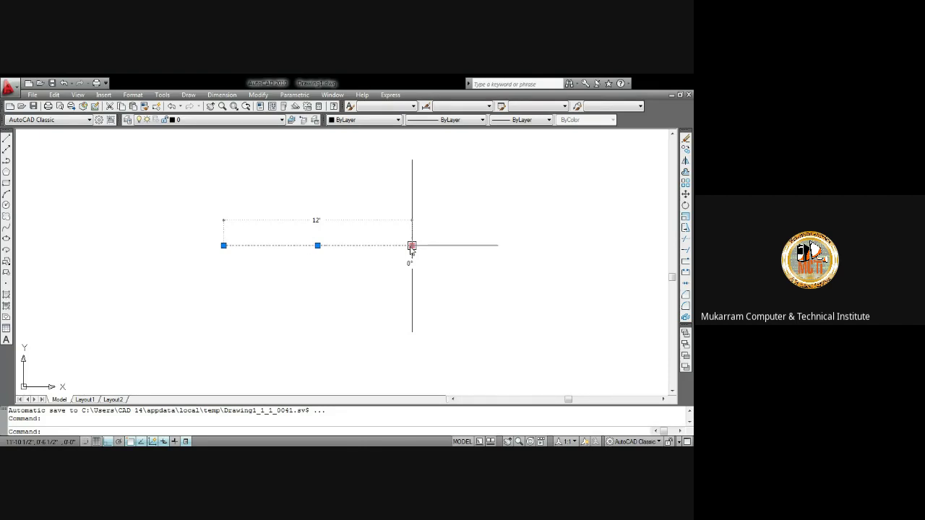
{"action": "key", "text": "Escape"}
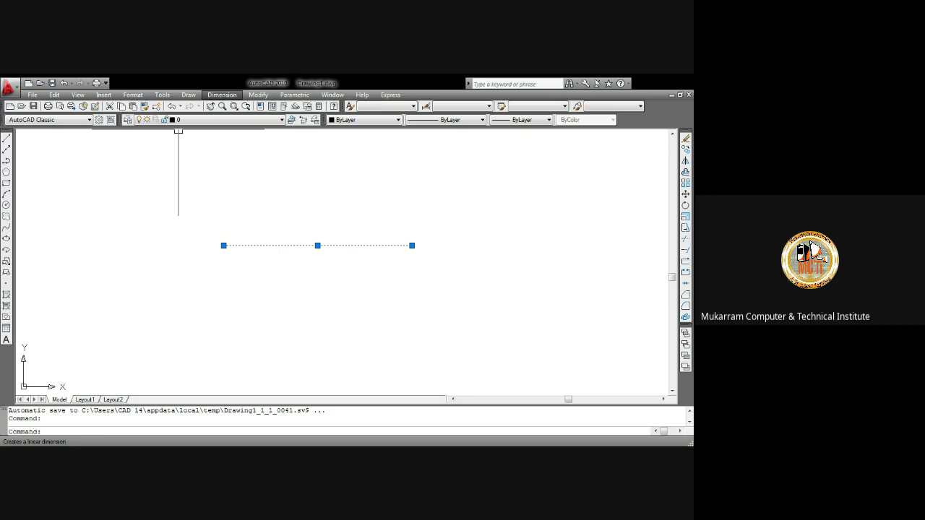
Step: Place a 12' linear dimension above the line by picking the line
{"action": "left_click", "coordinate": [231, 146]}
{"action": "key", "text": "Return"}
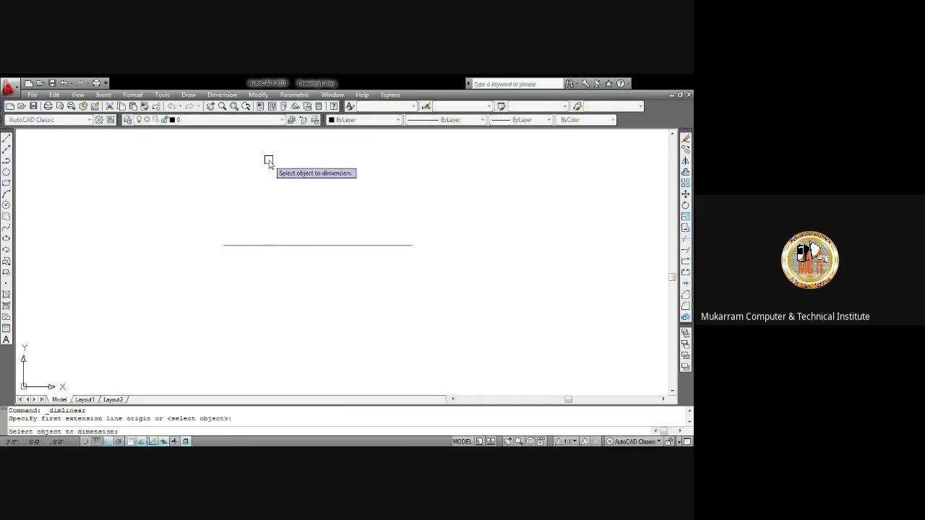
{"action": "left_click", "coordinate": [303, 247]}
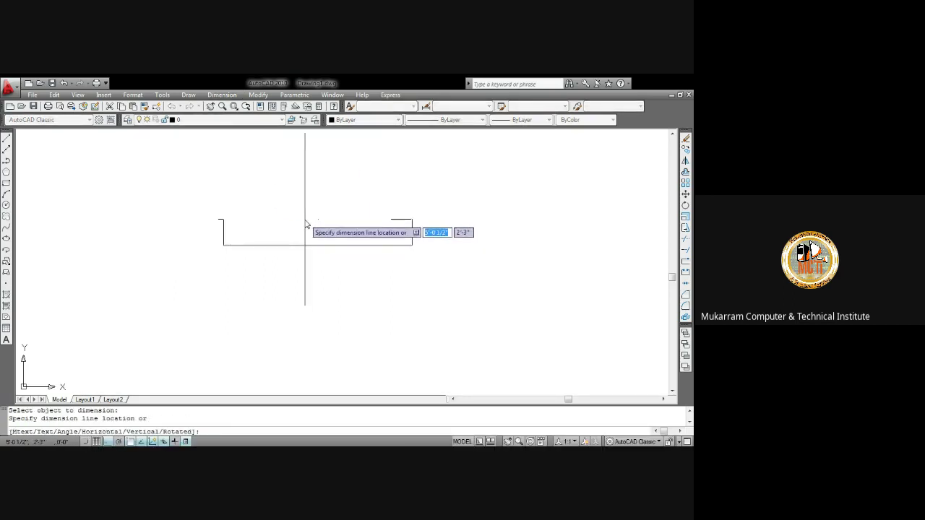
{"action": "left_click", "coordinate": [316, 221]}
{"action": "scroll", "coordinate": [316, 222], "scroll_direction": "up", "scroll_amount": 4}
{"action": "scroll", "coordinate": [313, 206], "scroll_direction": "up", "scroll_amount": 3}
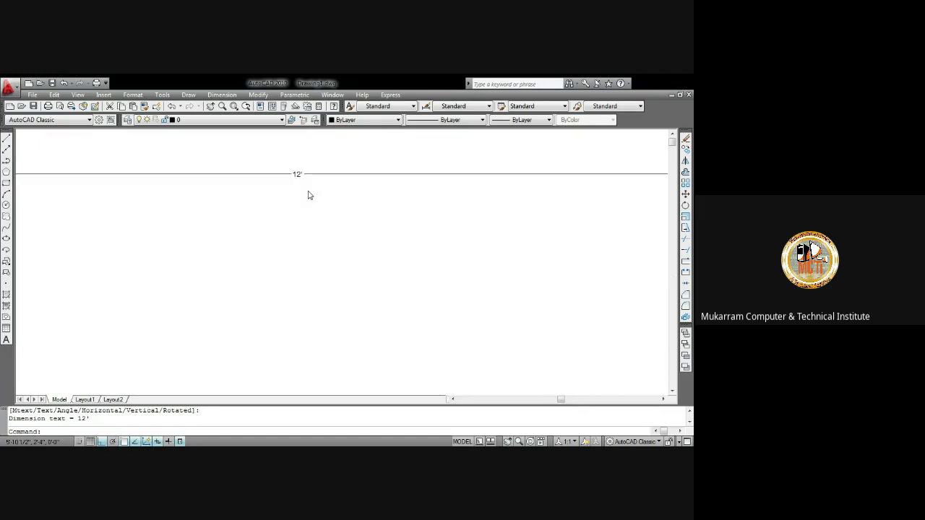
{"action": "scroll", "coordinate": [303, 180], "scroll_direction": "up", "scroll_amount": 2}
{"action": "scroll", "coordinate": [250, 141], "scroll_direction": "up", "scroll_amount": 2}
{"action": "scroll", "coordinate": [250, 145], "scroll_direction": "up", "scroll_amount": 1}
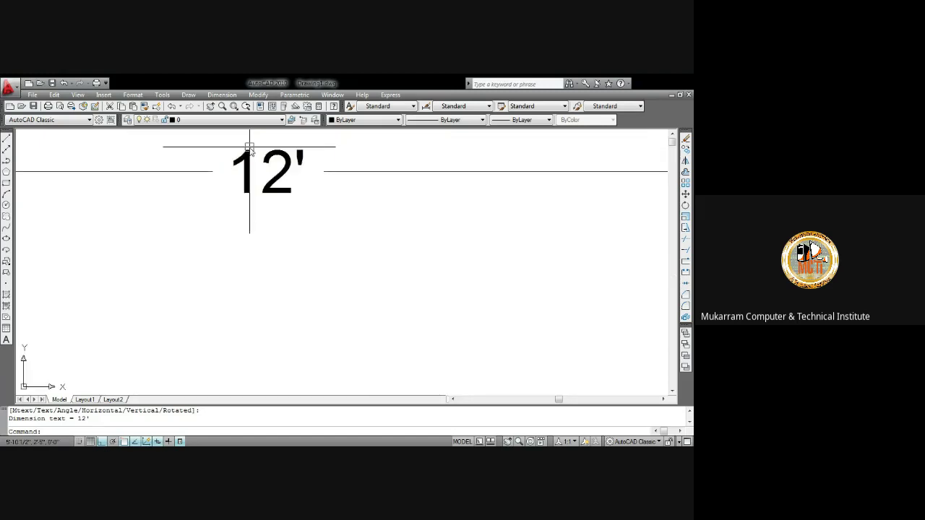
{"action": "scroll", "coordinate": [253, 154], "scroll_direction": "up", "scroll_amount": 2}
Step: Open the Dimension Style Manager with the D command
{"action": "scroll", "coordinate": [253, 154], "scroll_direction": "down", "scroll_amount": 3}
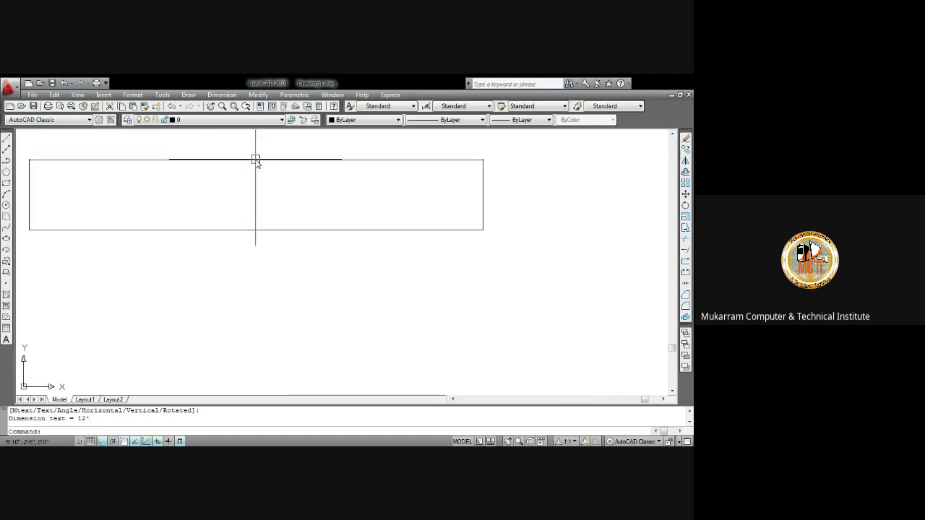
{"action": "scroll", "coordinate": [256, 159], "scroll_direction": "down", "scroll_amount": 2}
{"action": "scroll", "coordinate": [467, 241], "scroll_direction": "up", "scroll_amount": 2}
{"action": "scroll", "coordinate": [559, 196], "scroll_direction": "up", "scroll_amount": 1}
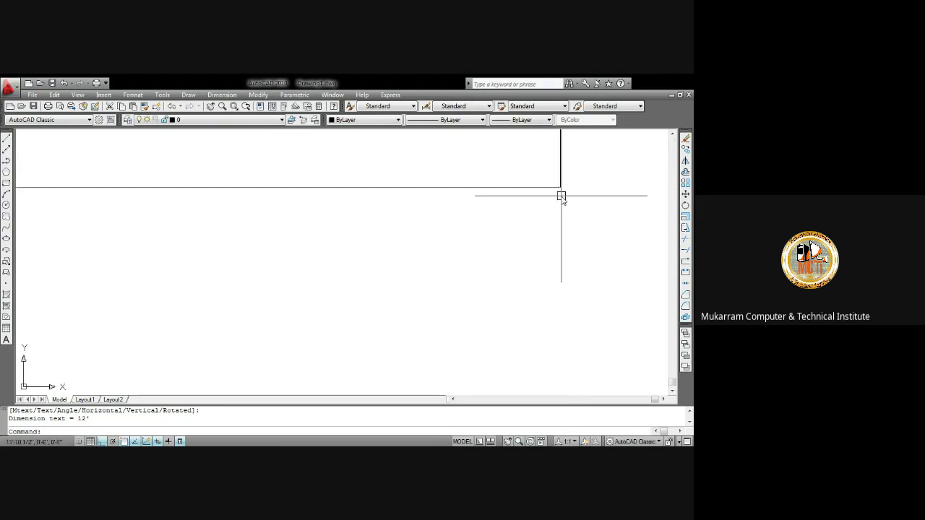
{"action": "scroll", "coordinate": [569, 174], "scroll_direction": "up", "scroll_amount": 2}
{"action": "scroll", "coordinate": [494, 205], "scroll_direction": "down", "scroll_amount": 2}
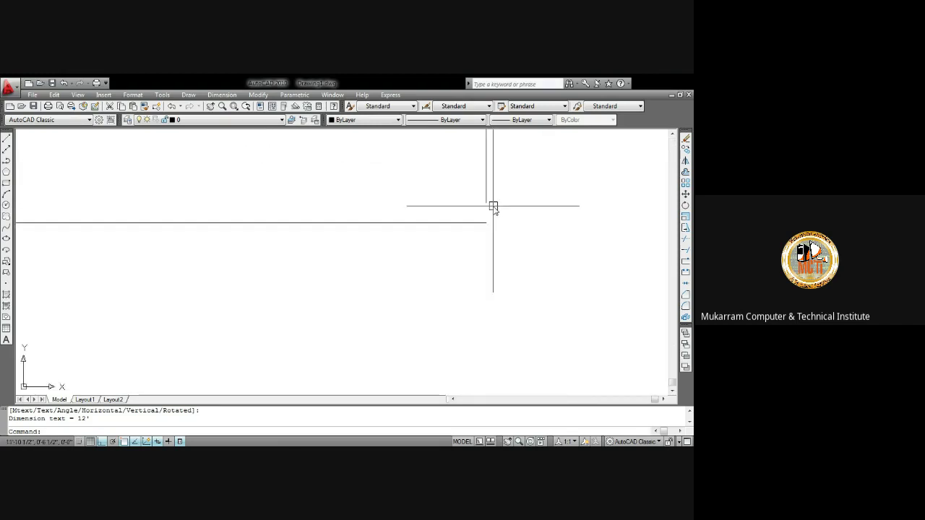
{"action": "scroll", "coordinate": [494, 208], "scroll_direction": "down", "scroll_amount": 1}
{"action": "scroll", "coordinate": [494, 209], "scroll_direction": "down", "scroll_amount": 2}
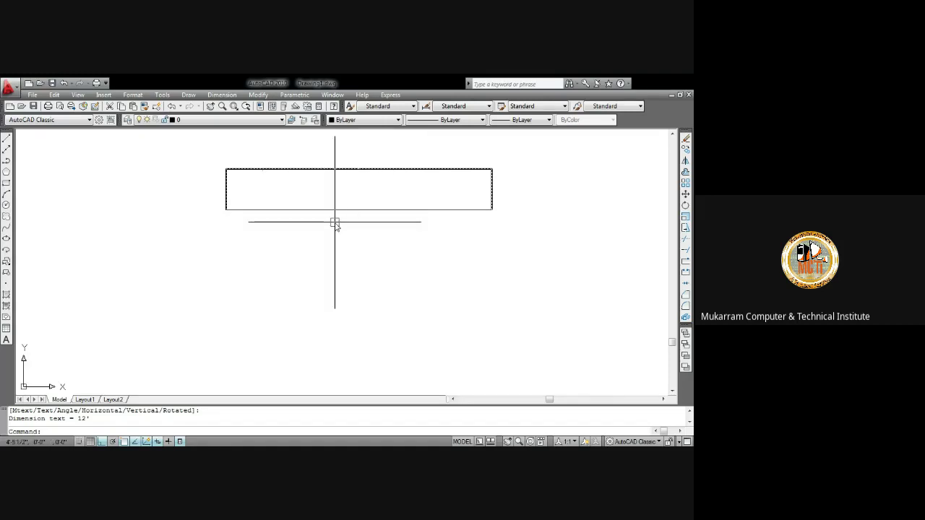
{"action": "type", "text": "d"}
{"action": "key", "text": "Return"}
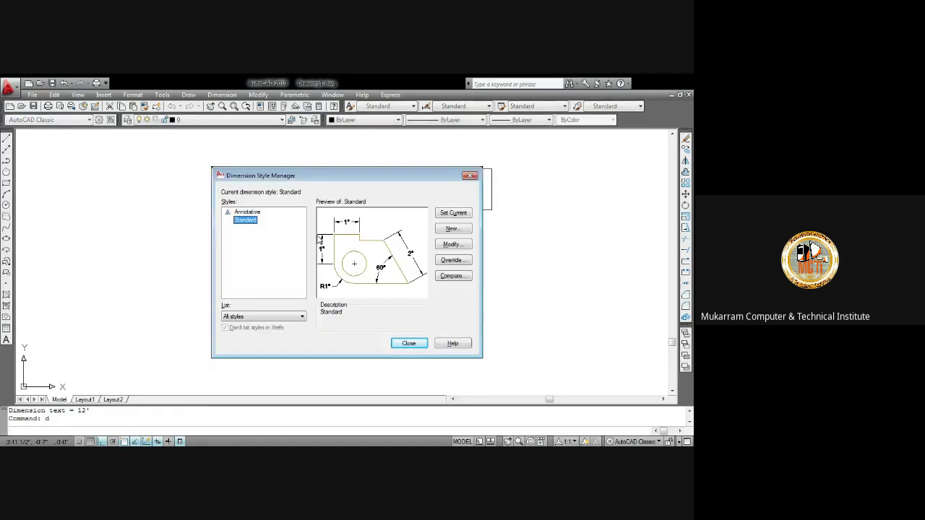
Step: Set the Standard dimension style's text height to 5
{"action": "left_click", "coordinate": [457, 246]}
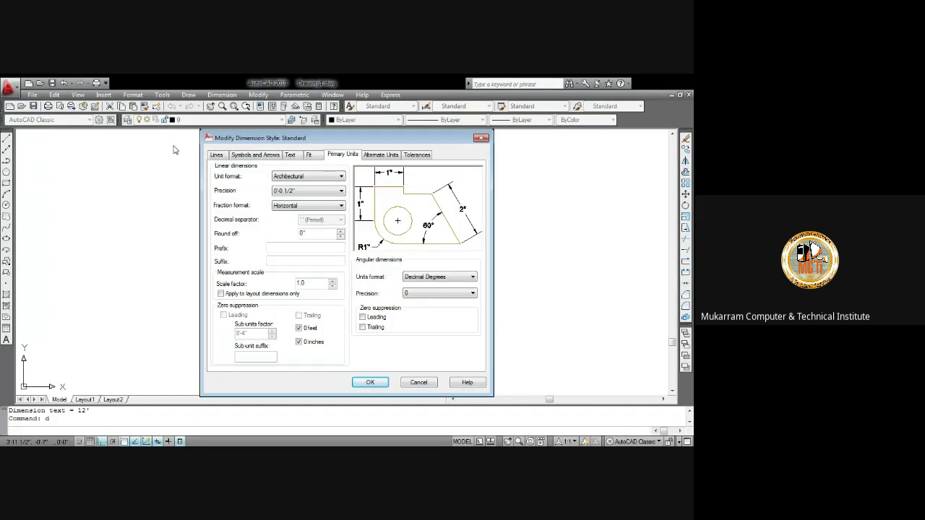
{"action": "left_click", "coordinate": [290, 156]}
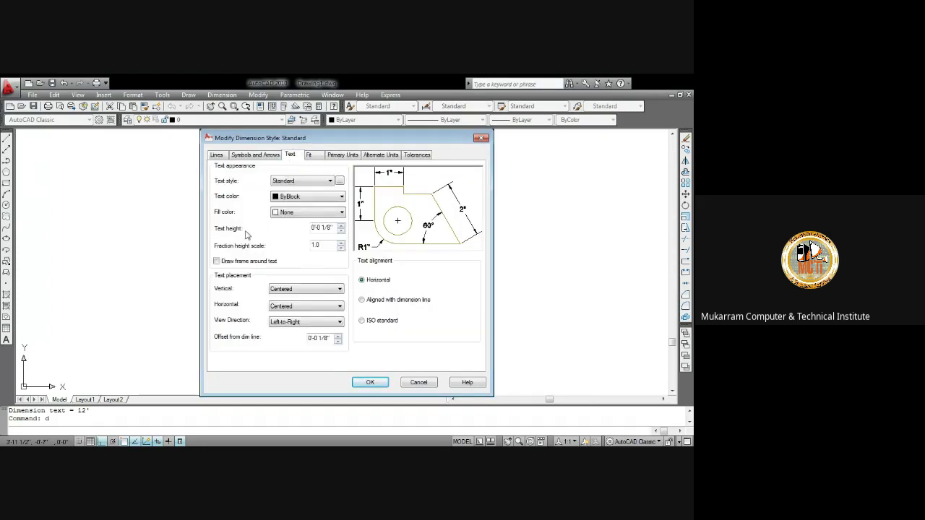
{"action": "left_click_drag", "start_coordinate": [333, 228], "coordinate": [310, 231]}
{"action": "type", "text": "5"}
Step: Set the extension-line offset from origin to 5 and save the Standard style
{"action": "left_click", "coordinate": [253, 155]}
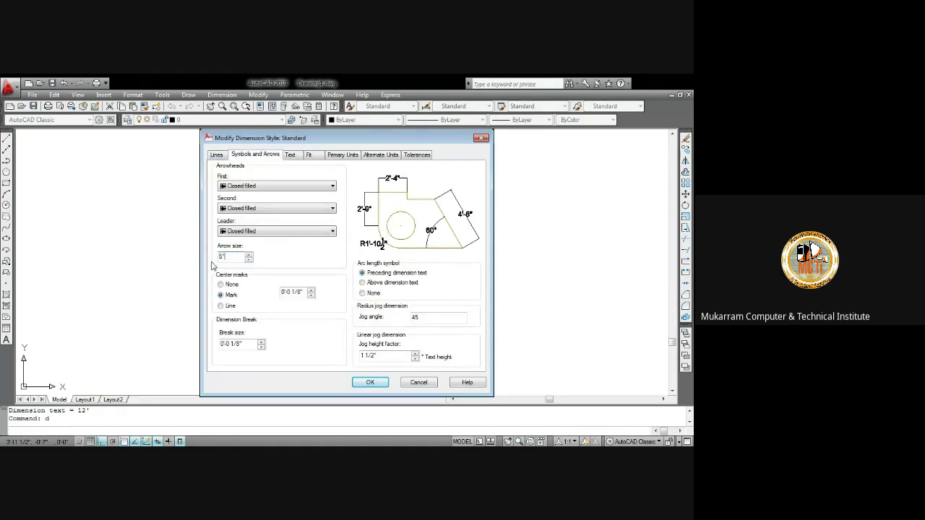
{"action": "left_click", "coordinate": [217, 155]}
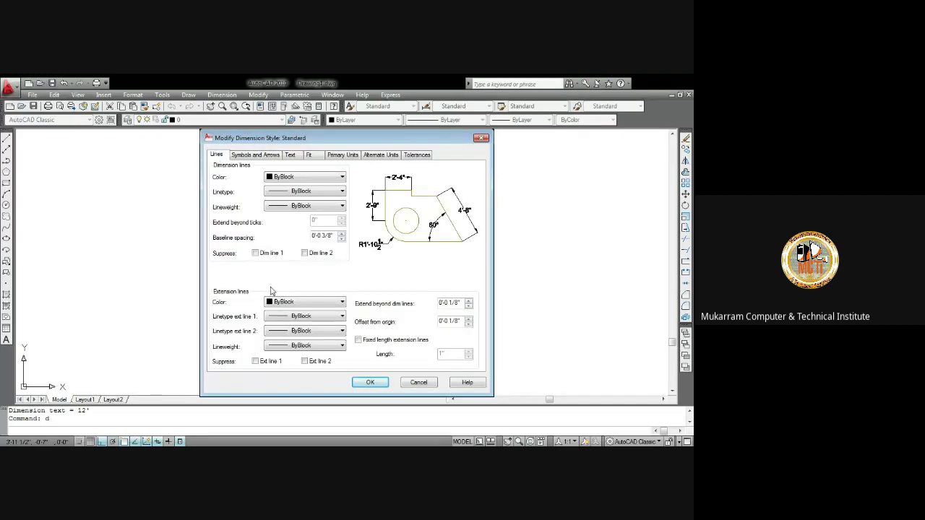
{"action": "left_click", "coordinate": [281, 180]}
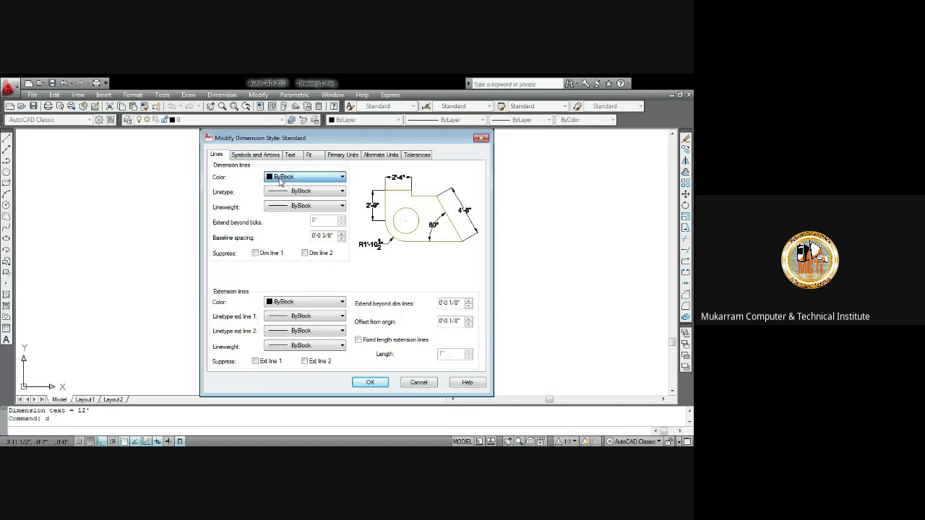
{"action": "left_click", "coordinate": [281, 181]}
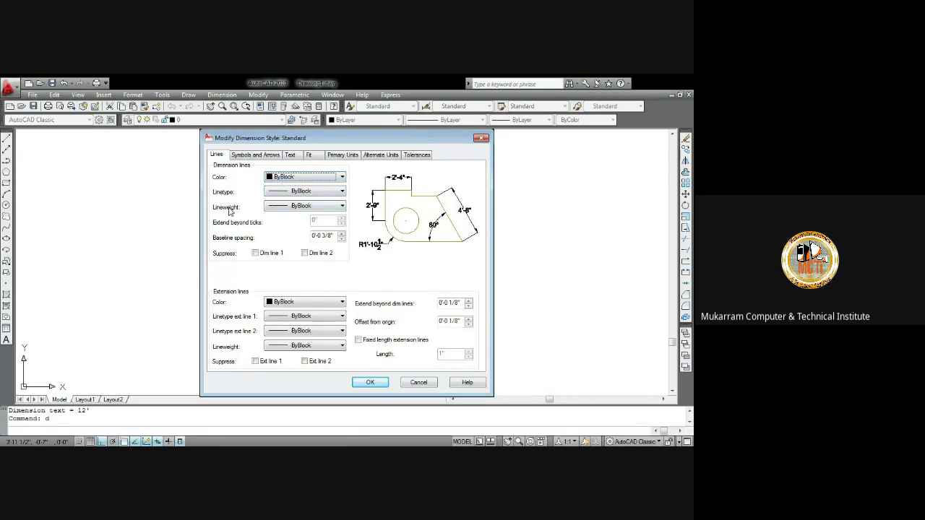
{"action": "left_click", "coordinate": [293, 209]}
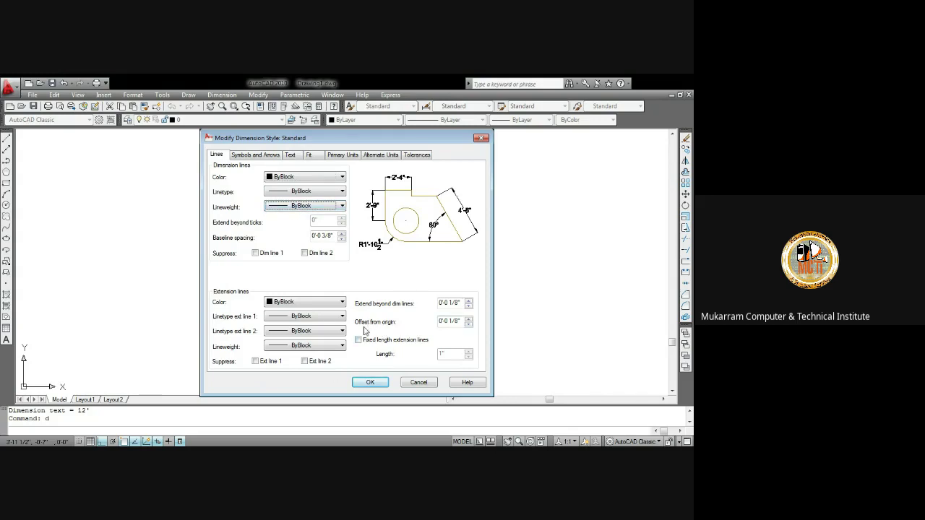
{"action": "left_click_drag", "start_coordinate": [464, 323], "coordinate": [437, 324]}
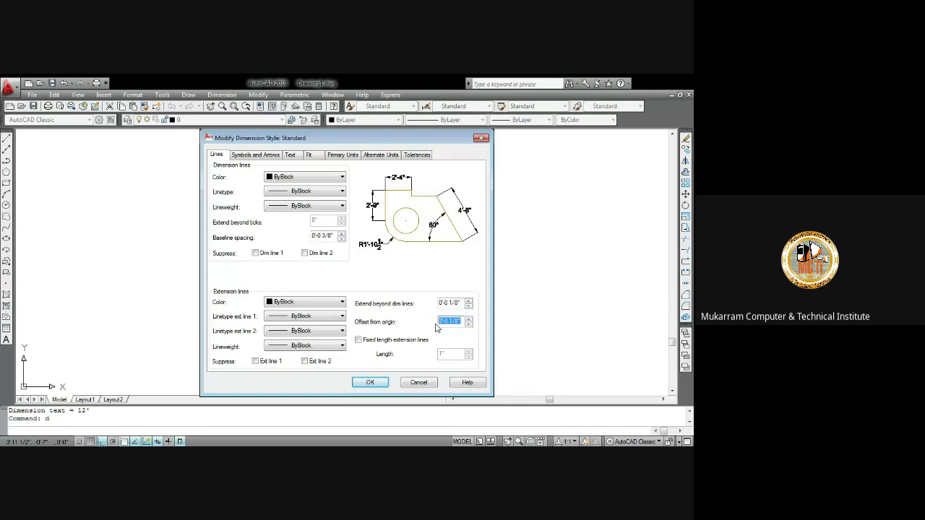
{"action": "type", "text": "5"}
{"action": "left_click", "coordinate": [369, 382]}
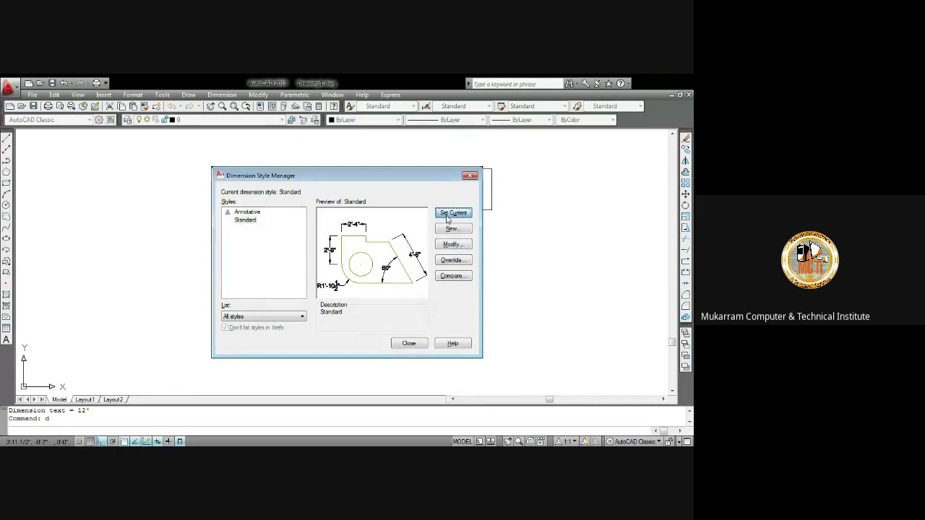
{"action": "left_click", "coordinate": [409, 343]}
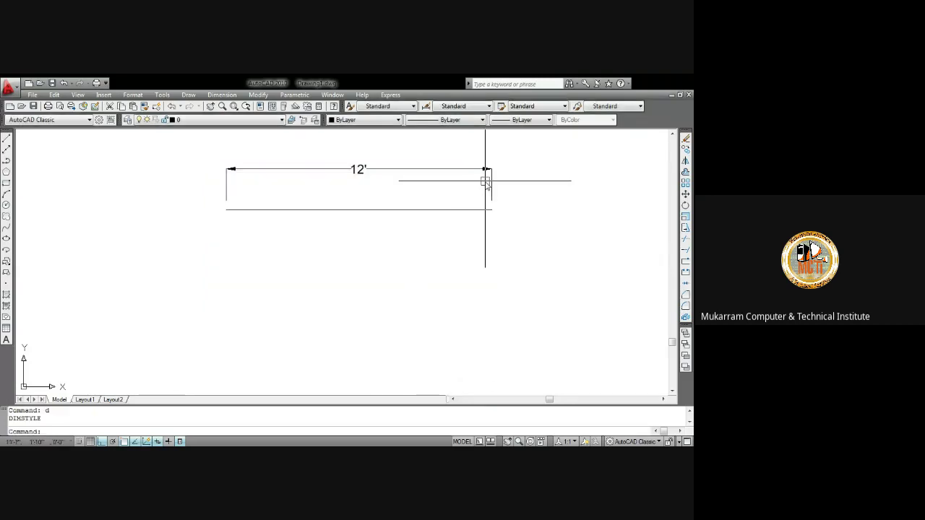
{"action": "scroll", "coordinate": [490, 153], "scroll_direction": "up", "scroll_amount": 2}
{"action": "middle_click", "coordinate": [495, 145]}
{"action": "middle_click", "coordinate": [495, 145]}
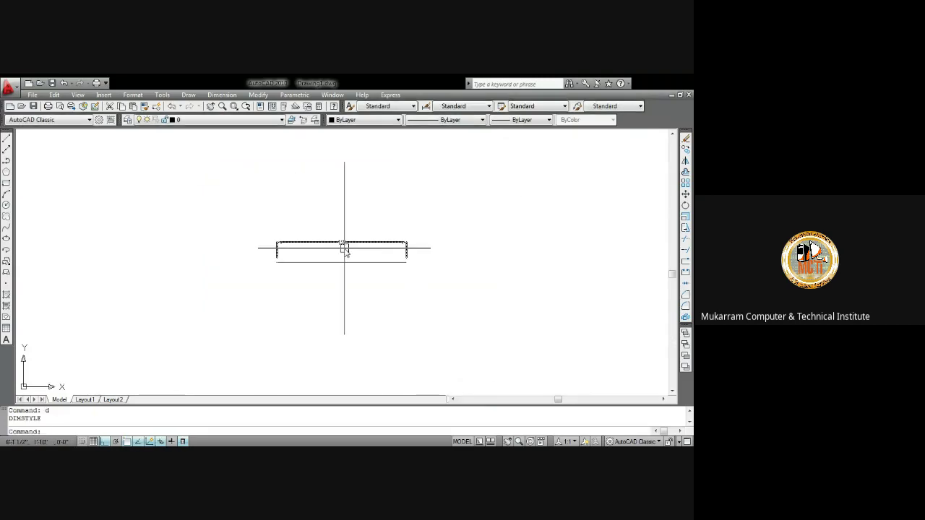
{"action": "scroll", "coordinate": [343, 248], "scroll_direction": "up", "scroll_amount": 2}
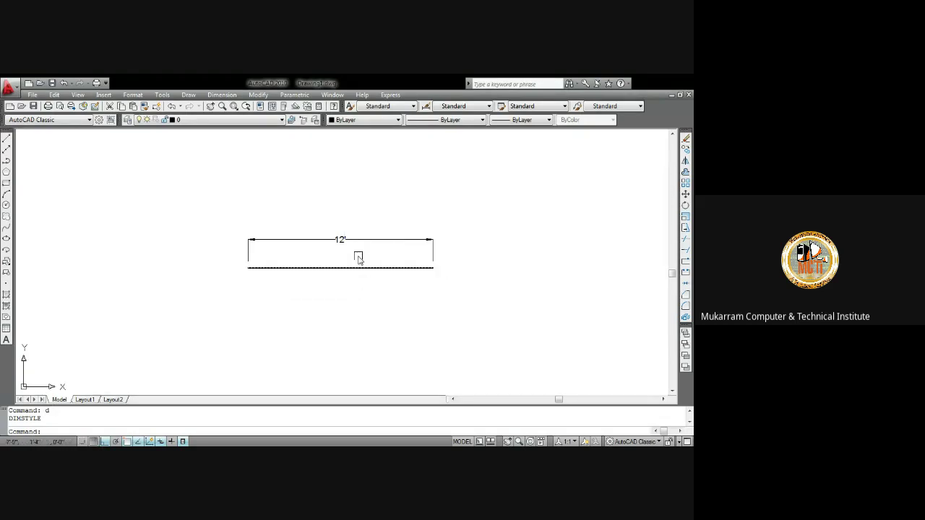
{"action": "scroll", "coordinate": [402, 244], "scroll_direction": "up", "scroll_amount": 2}
{"action": "scroll", "coordinate": [444, 279], "scroll_direction": "up", "scroll_amount": 5}
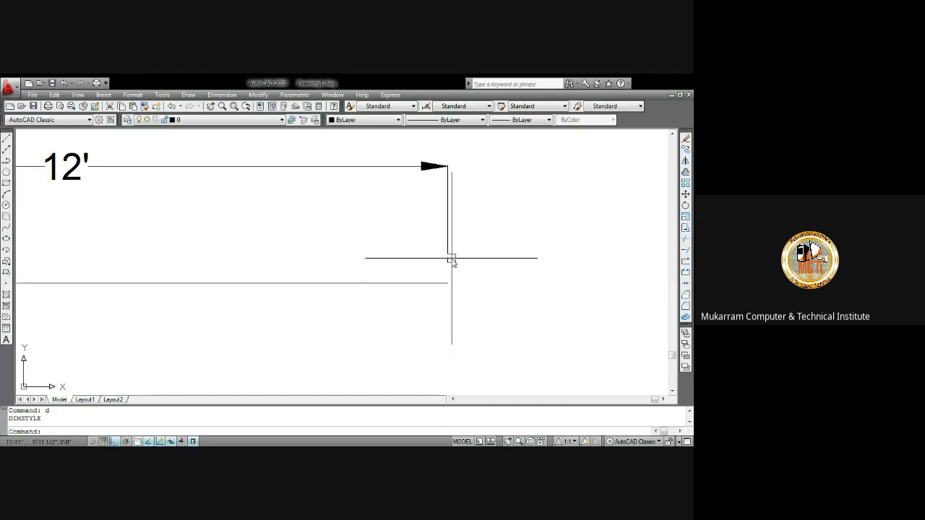
{"action": "scroll", "coordinate": [451, 261], "scroll_direction": "down", "scroll_amount": 7}
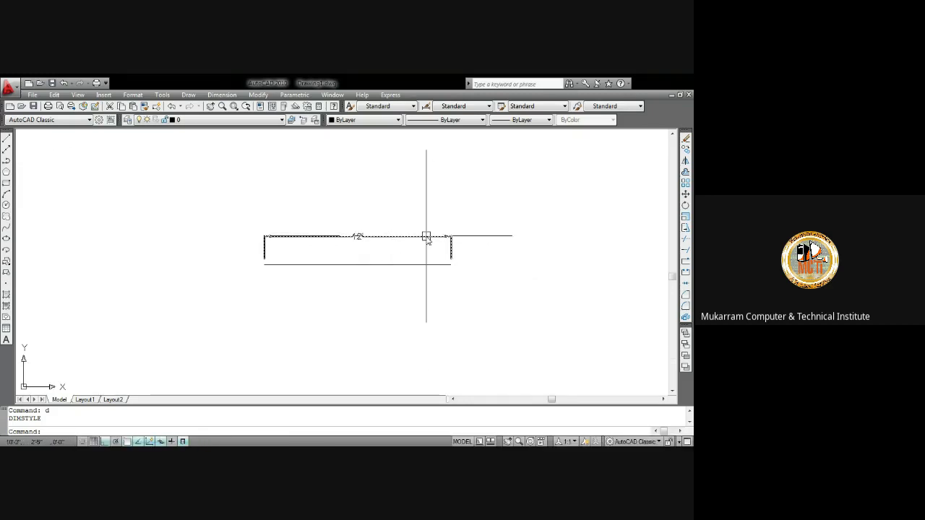
{"action": "scroll", "coordinate": [449, 239], "scroll_direction": "up", "scroll_amount": 3}
{"action": "scroll", "coordinate": [454, 231], "scroll_direction": "up", "scroll_amount": 4}
{"action": "scroll", "coordinate": [451, 229], "scroll_direction": "up", "scroll_amount": 2}
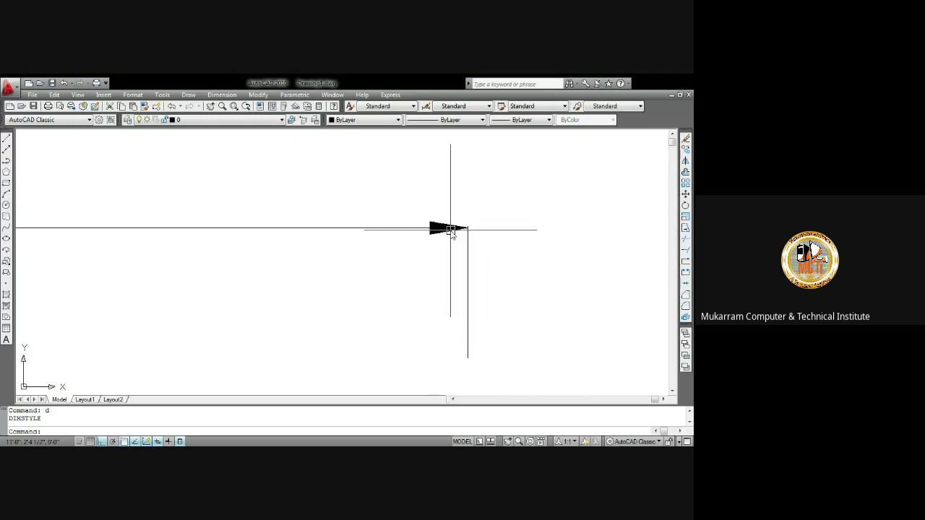
{"action": "scroll", "coordinate": [364, 229], "scroll_direction": "down", "scroll_amount": 5}
{"action": "scroll", "coordinate": [364, 227], "scroll_direction": "down", "scroll_amount": 2}
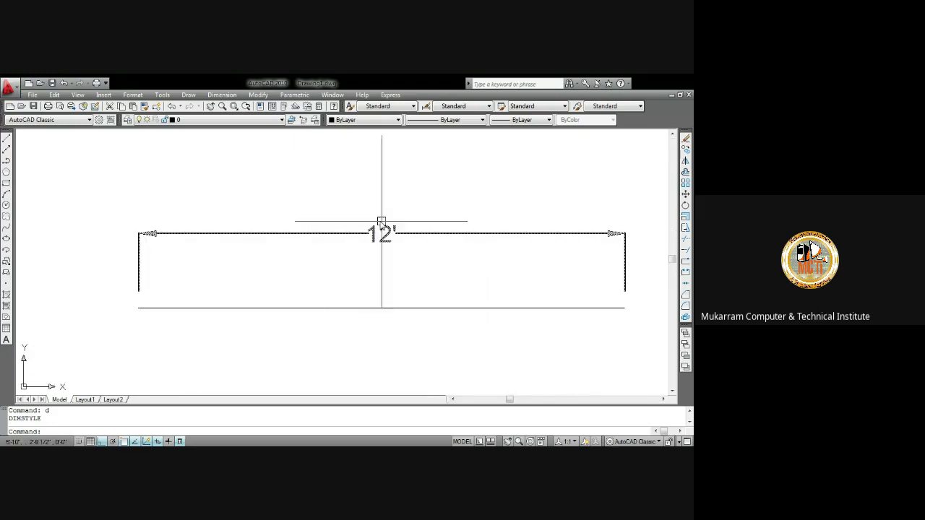
{"action": "scroll", "coordinate": [381, 221], "scroll_direction": "down", "scroll_amount": 4}
{"action": "scroll", "coordinate": [379, 217], "scroll_direction": "down", "scroll_amount": 1}
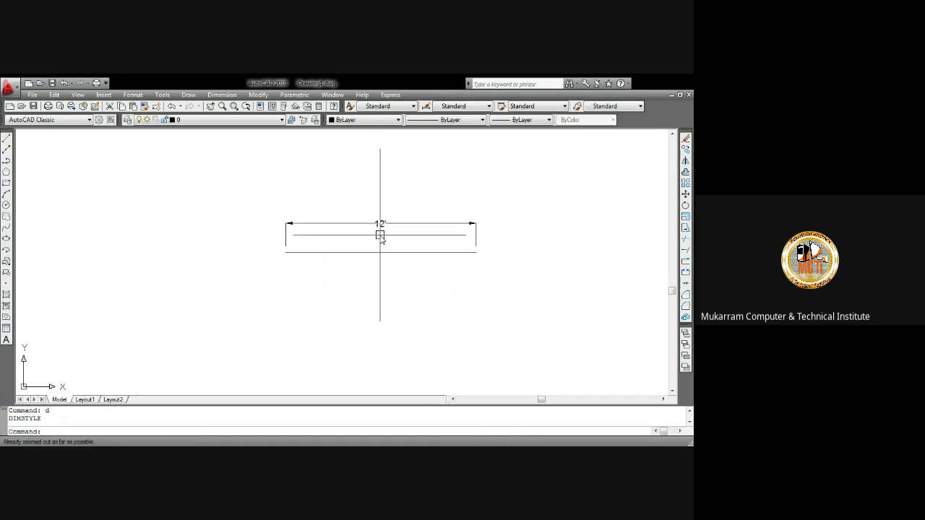
{"action": "scroll", "coordinate": [380, 233], "scroll_direction": "up", "scroll_amount": 4}
{"action": "scroll", "coordinate": [381, 229], "scroll_direction": "down", "scroll_amount": 4}
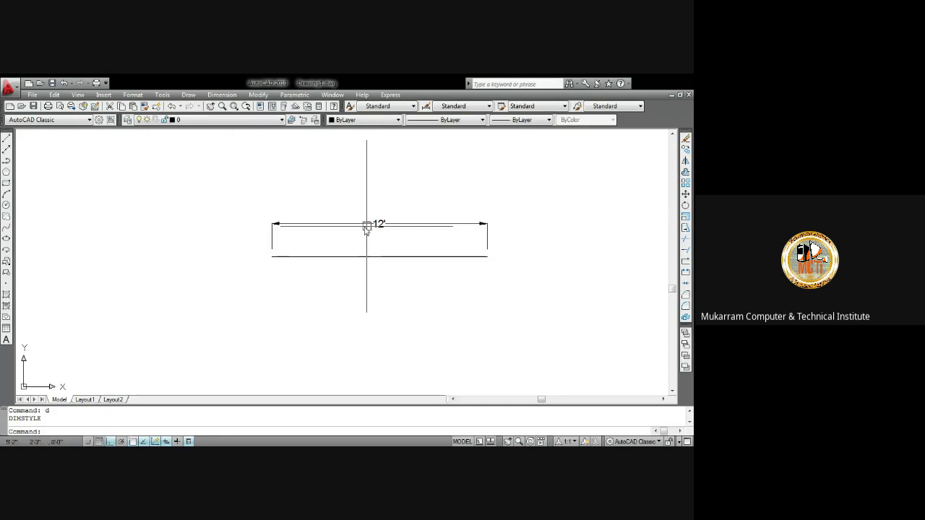
Step: Window-select the 12' dimension together with its line and cut both with Ctrl+X
{"action": "left_click", "coordinate": [227, 187]}
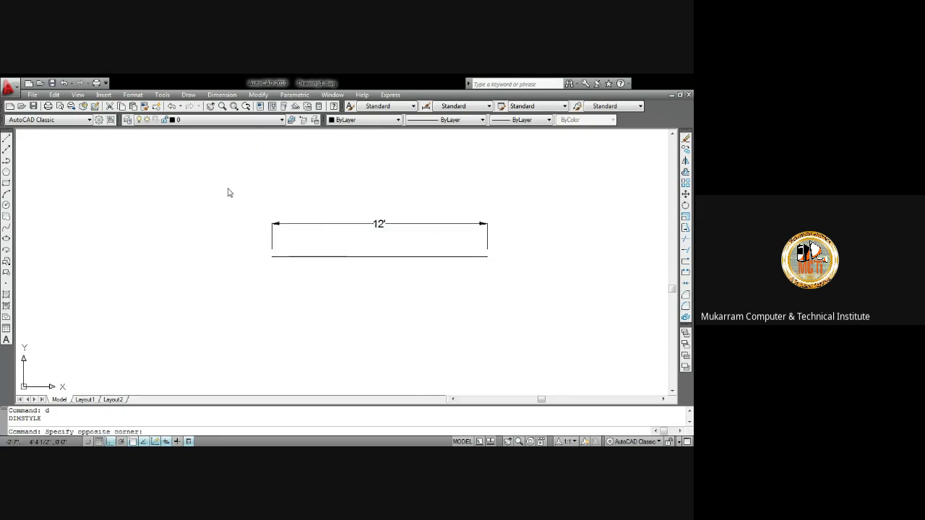
{"action": "left_click", "coordinate": [290, 205]}
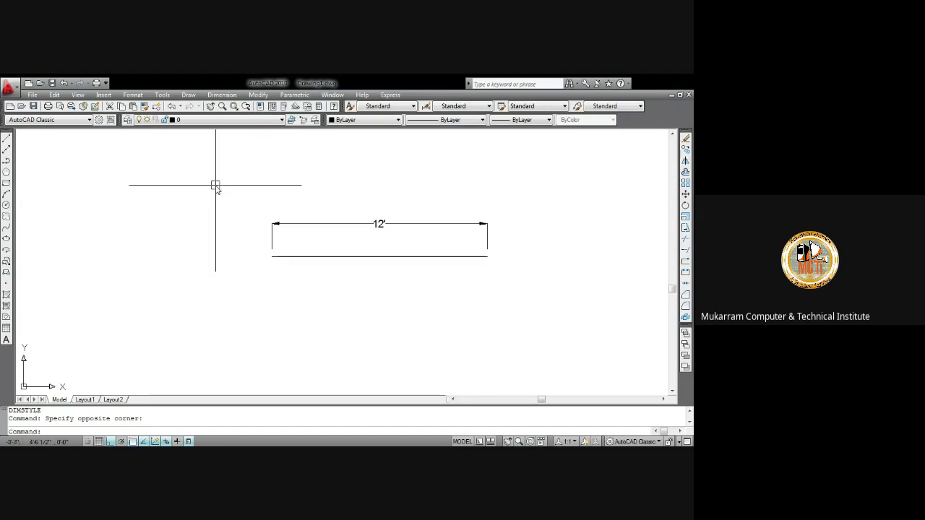
{"action": "left_click", "coordinate": [177, 145]}
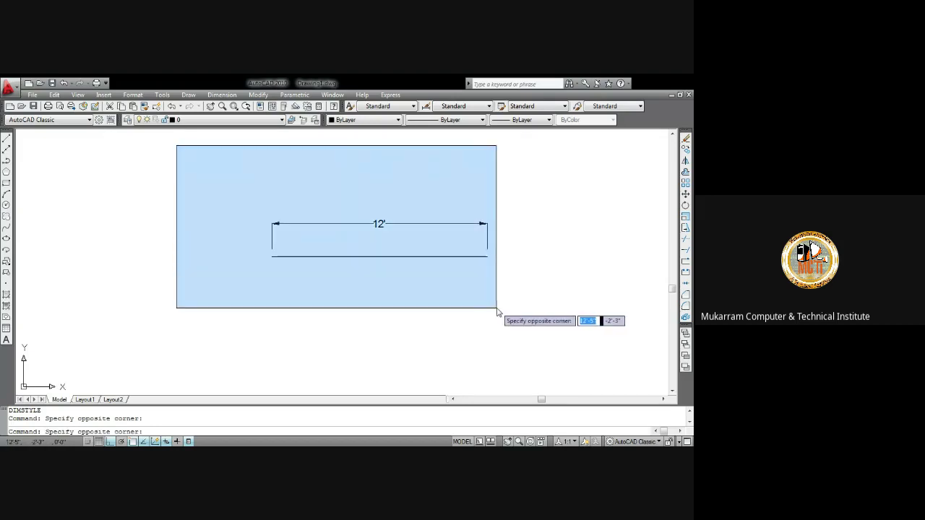
{"action": "left_click", "coordinate": [268, 196]}
{"action": "left_click", "coordinate": [178, 160]}
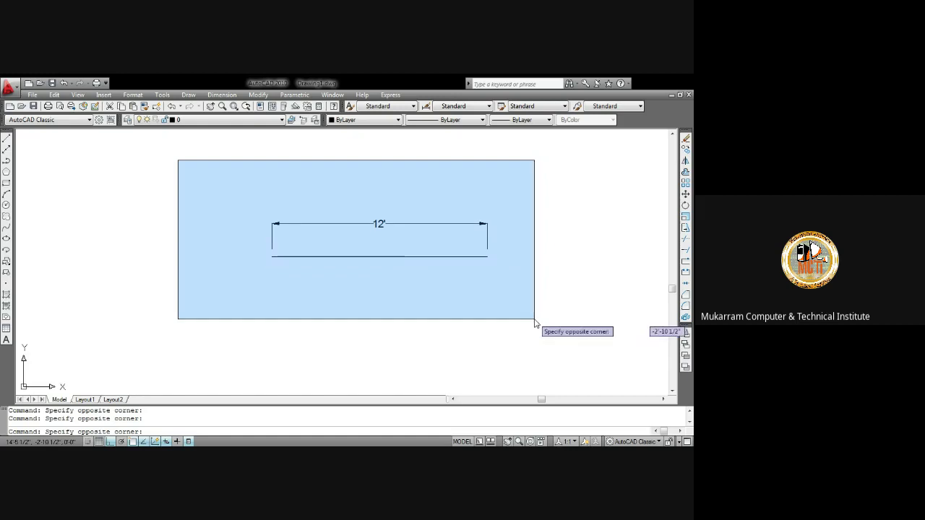
{"action": "left_click", "coordinate": [533, 318]}
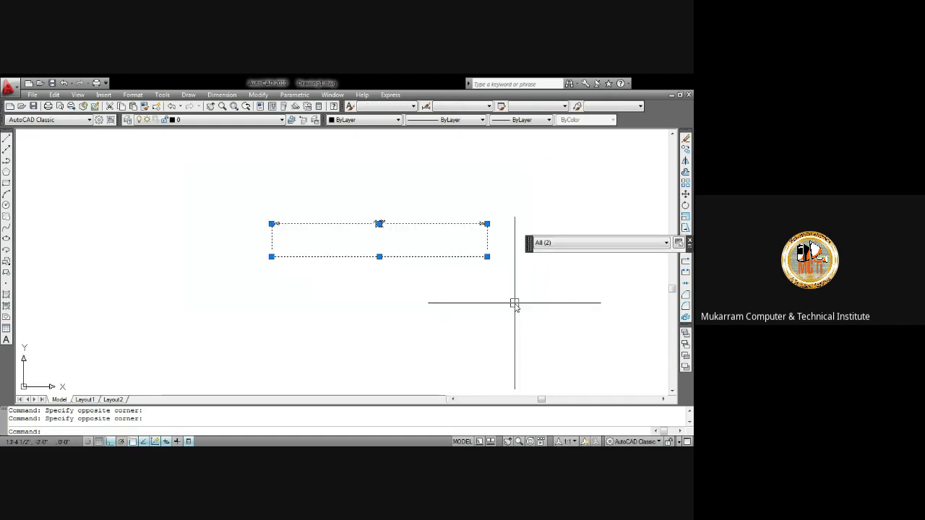
{"action": "key", "text": "ctrl+x"}
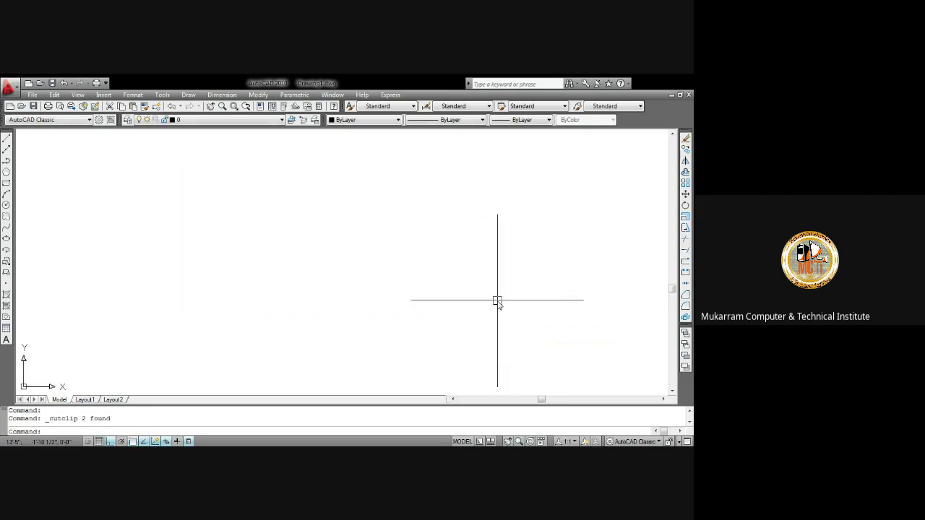
Step: Undo the cut to restore the 12' dimension and line, then practise window-selecting them
{"action": "key", "text": "ctrl+z"}
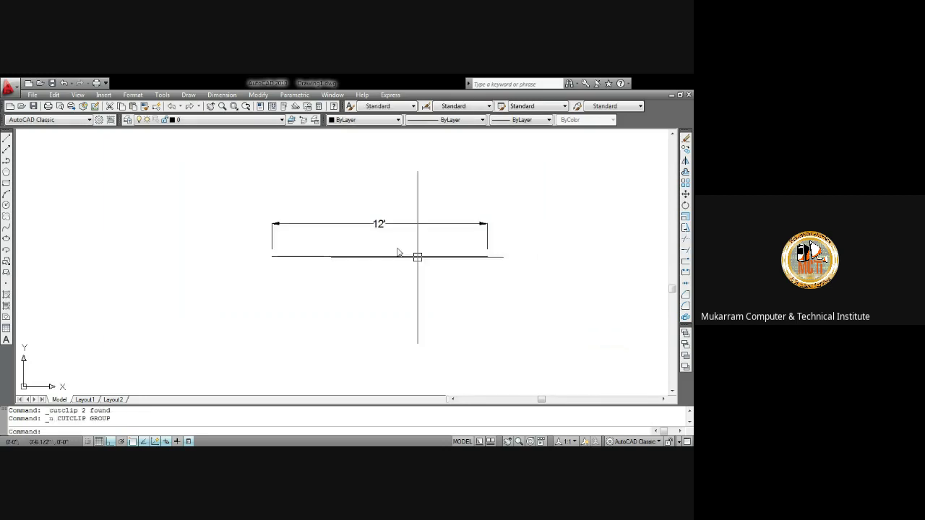
{"action": "left_click", "coordinate": [248, 169]}
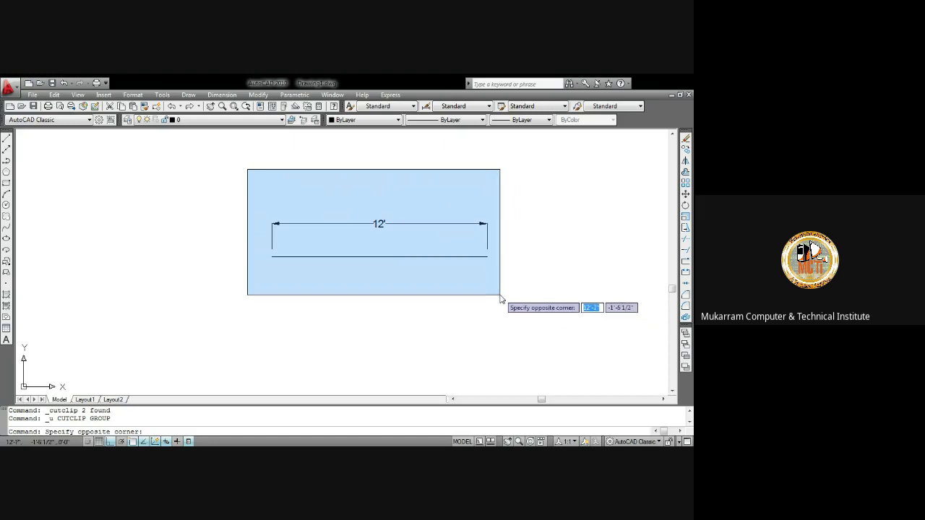
{"action": "left_click", "coordinate": [334, 282]}
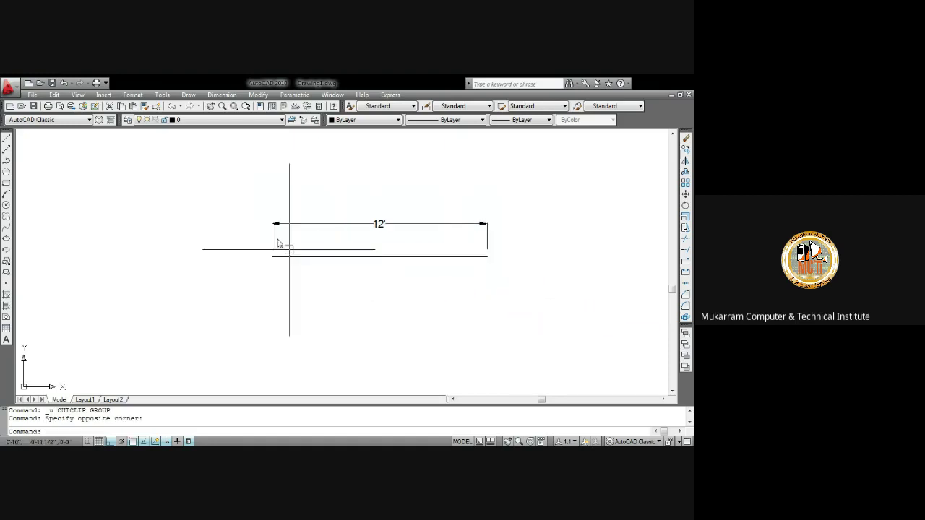
{"action": "left_click", "coordinate": [229, 165]}
{"action": "left_click", "coordinate": [407, 305]}
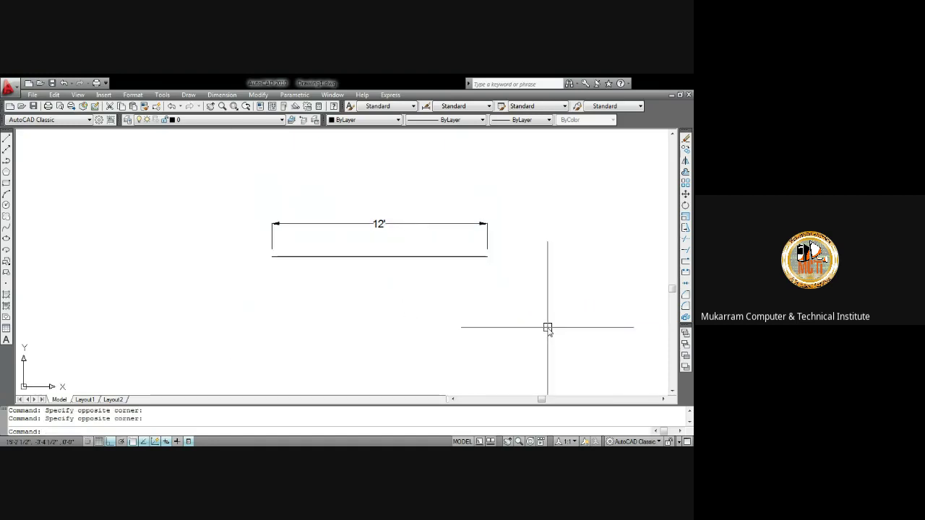
{"action": "left_click", "coordinate": [246, 209]}
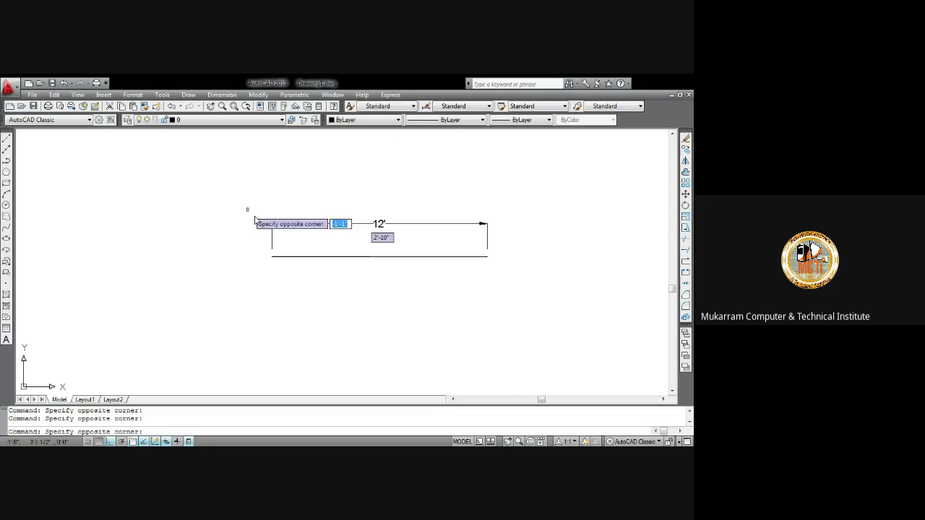
{"action": "left_click", "coordinate": [502, 313]}
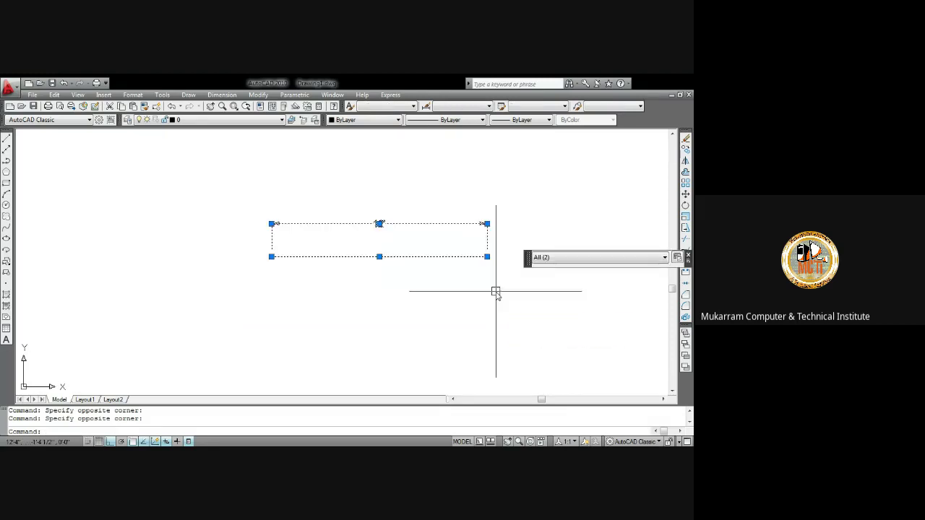
{"action": "key", "text": "Escape"}
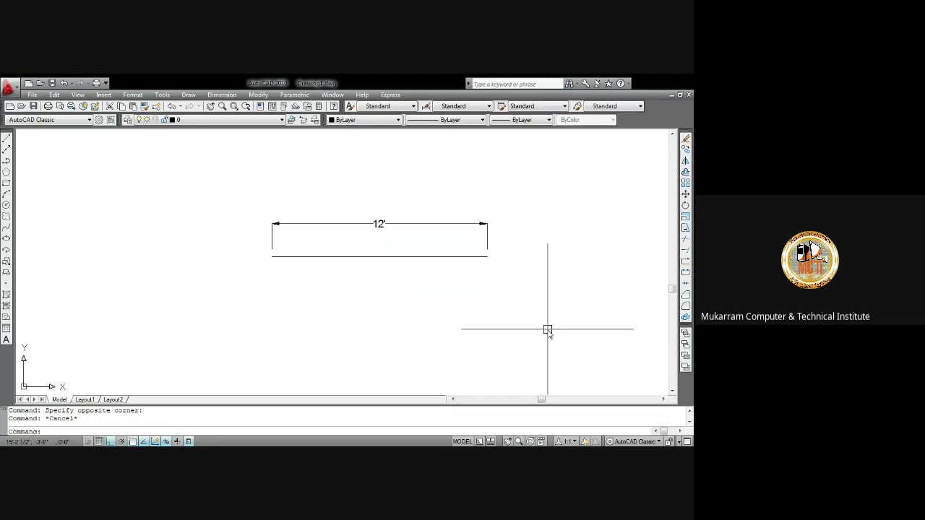
Step: Practise crossing selections over the line and dimension, clearing each with Esc
{"action": "left_click", "coordinate": [589, 349]}
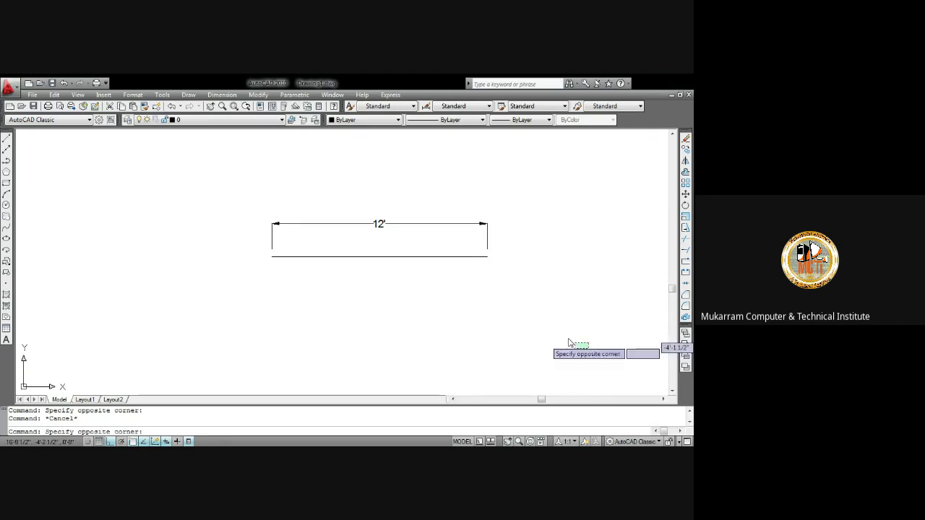
{"action": "left_click", "coordinate": [482, 258]}
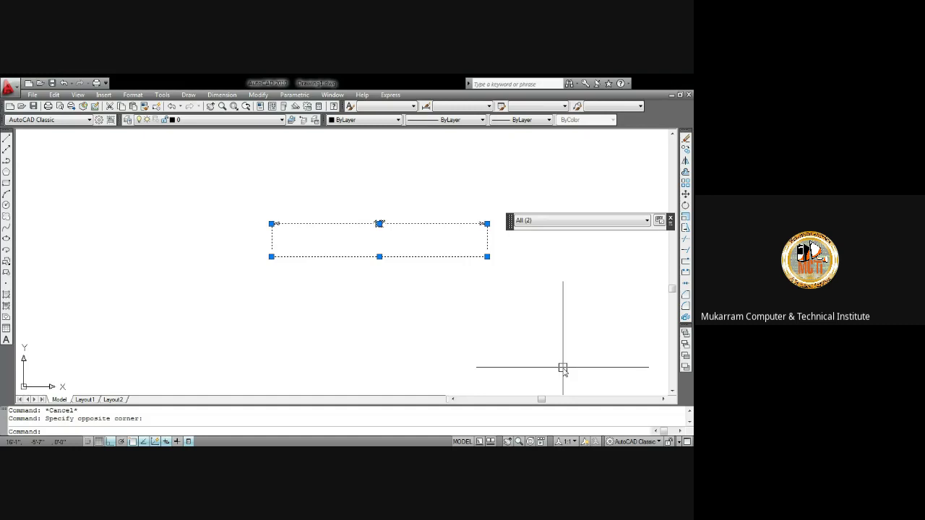
{"action": "key", "text": "Escape"}
{"action": "left_click", "coordinate": [527, 333]}
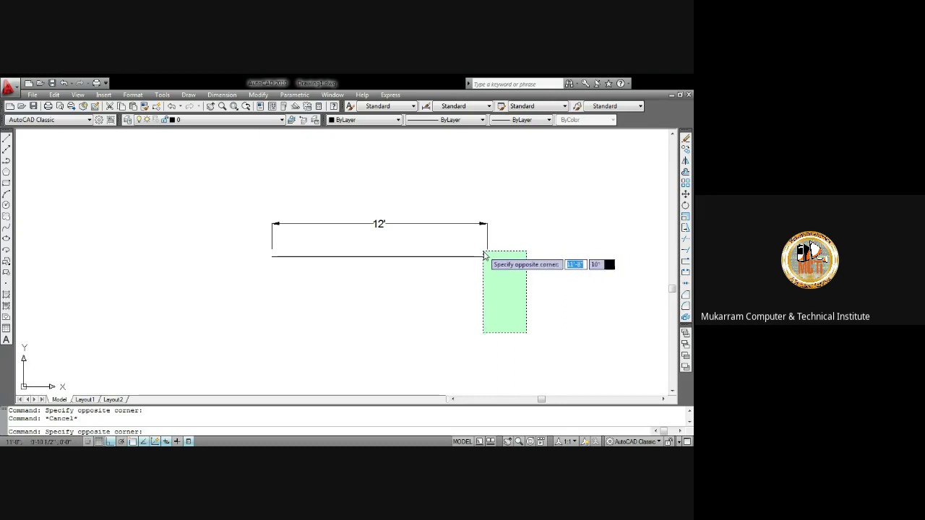
{"action": "left_click", "coordinate": [484, 251]}
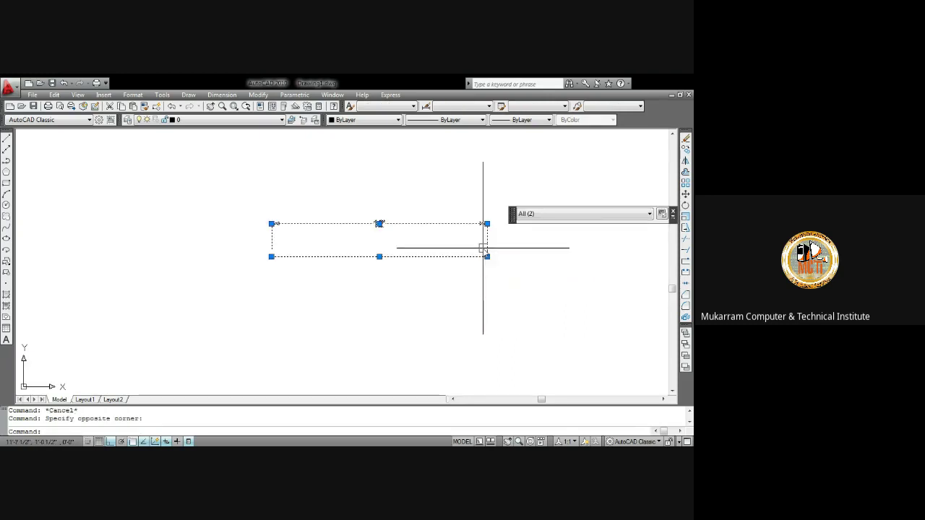
{"action": "key", "text": "Escape"}
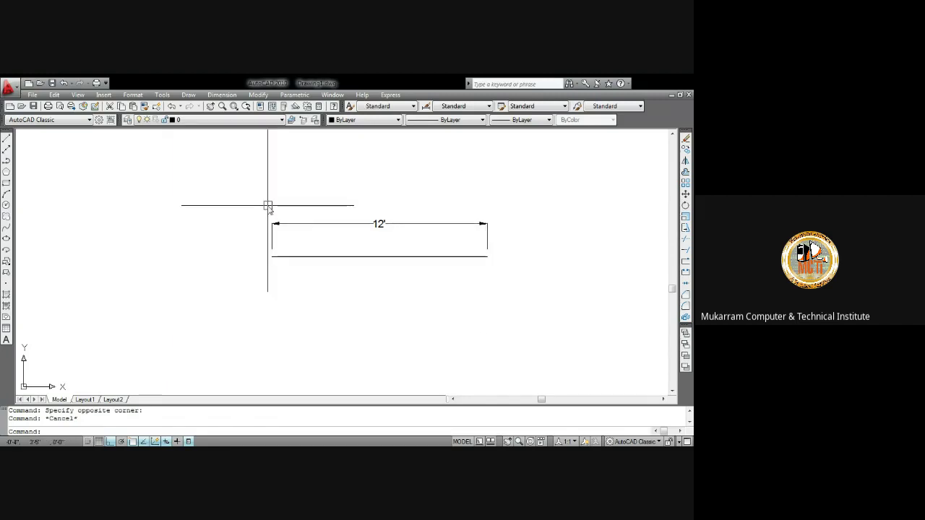
Step: Window-select the 12' dimension and its line and delete them
{"action": "left_click", "coordinate": [236, 204]}
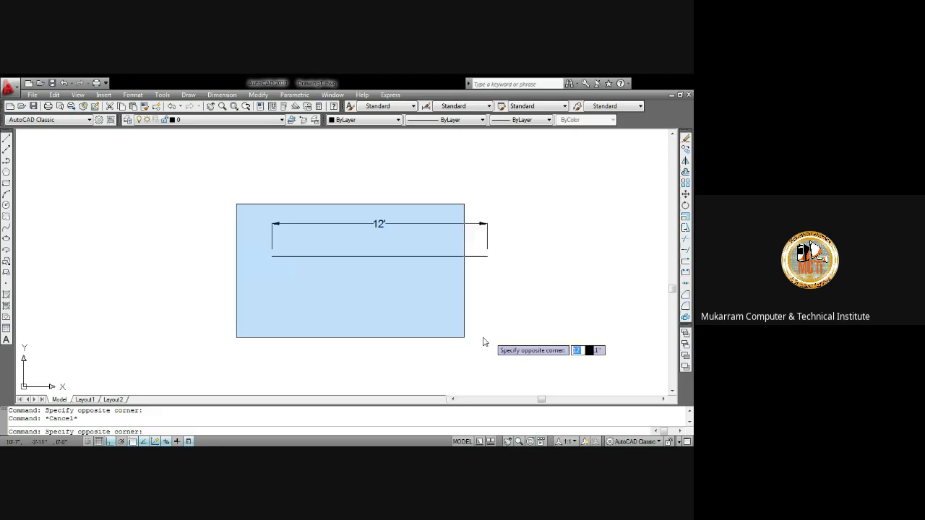
{"action": "left_click", "coordinate": [508, 304]}
{"action": "key", "text": "Delete"}
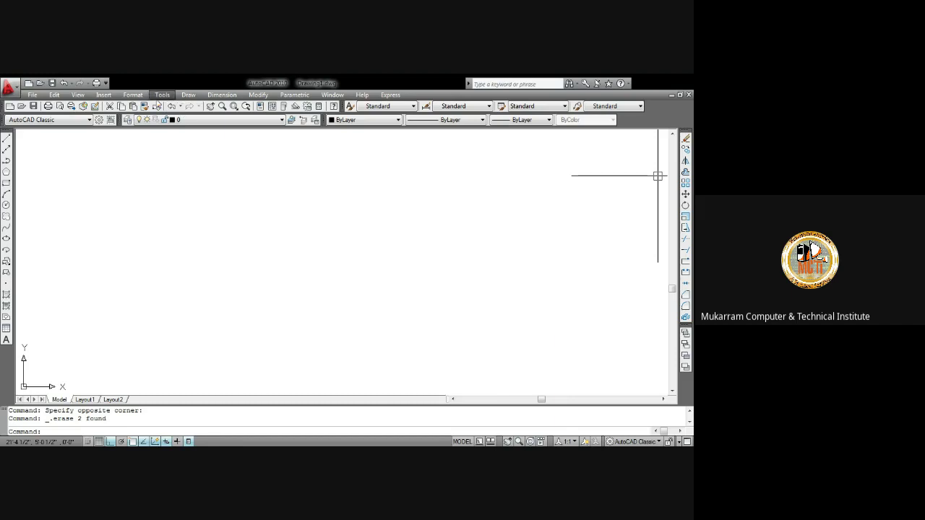
{"action": "left_click", "coordinate": [184, 95]}
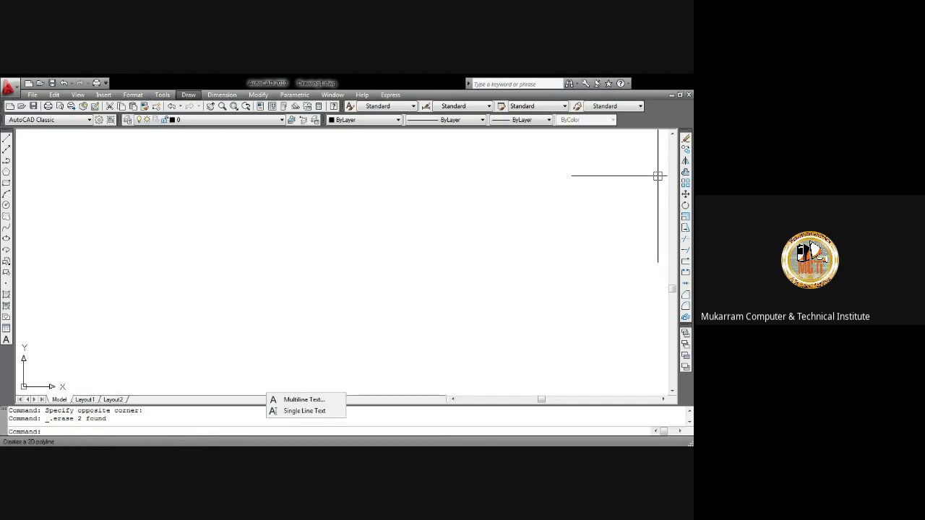
{"action": "mouse_move", "coordinate": [222, 94]}
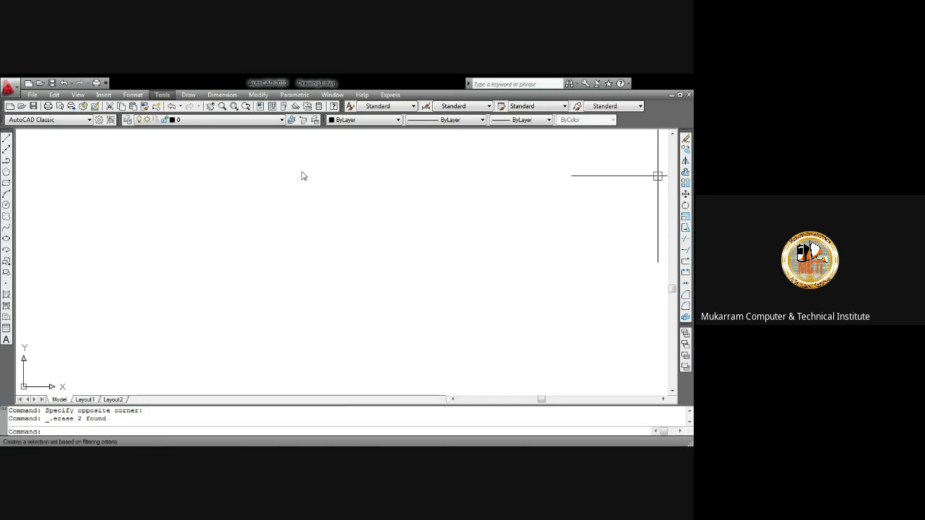
{"action": "left_click", "coordinate": [296, 172]}
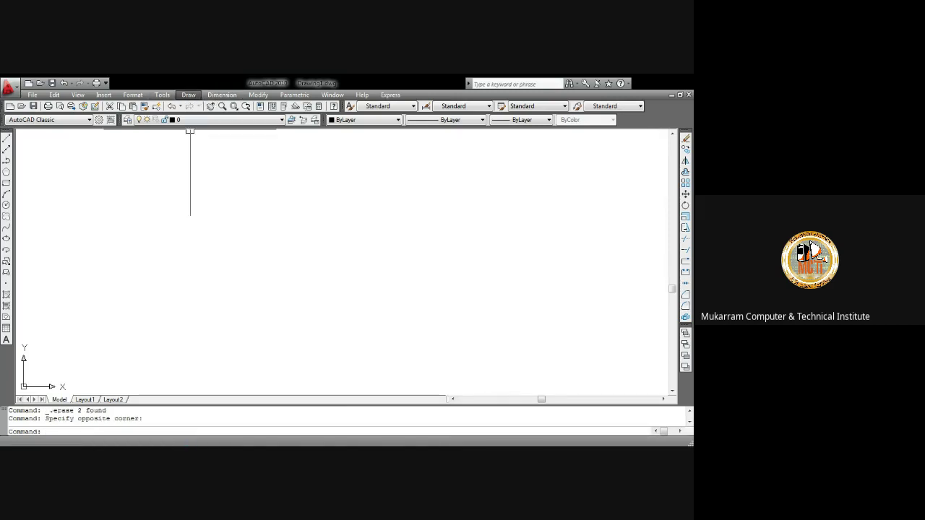
{"action": "left_click", "coordinate": [190, 95]}
{"action": "left_click", "coordinate": [230, 96]}
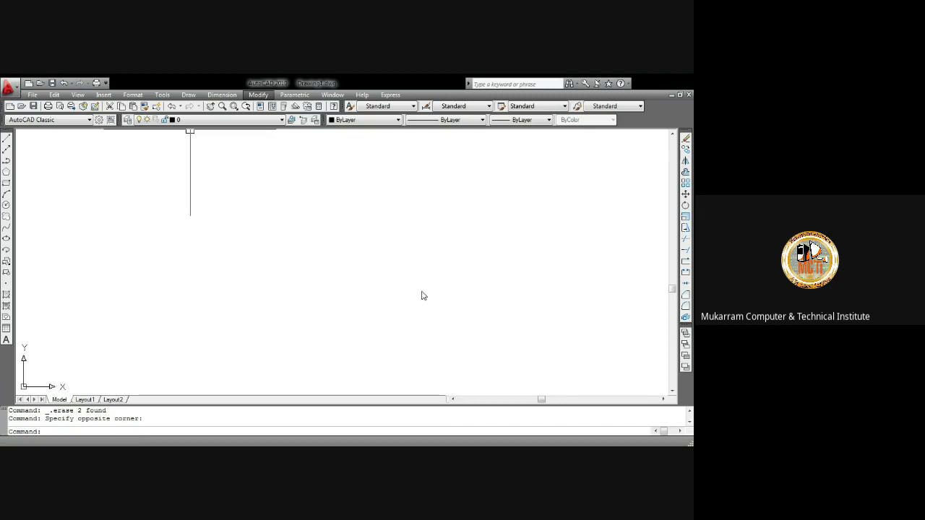
{"action": "left_click", "coordinate": [447, 285]}
{"action": "left_click", "coordinate": [392, 216]}
{"action": "middle_click_drag", "start_coordinate": [392, 217], "coordinate": [338, 221]}
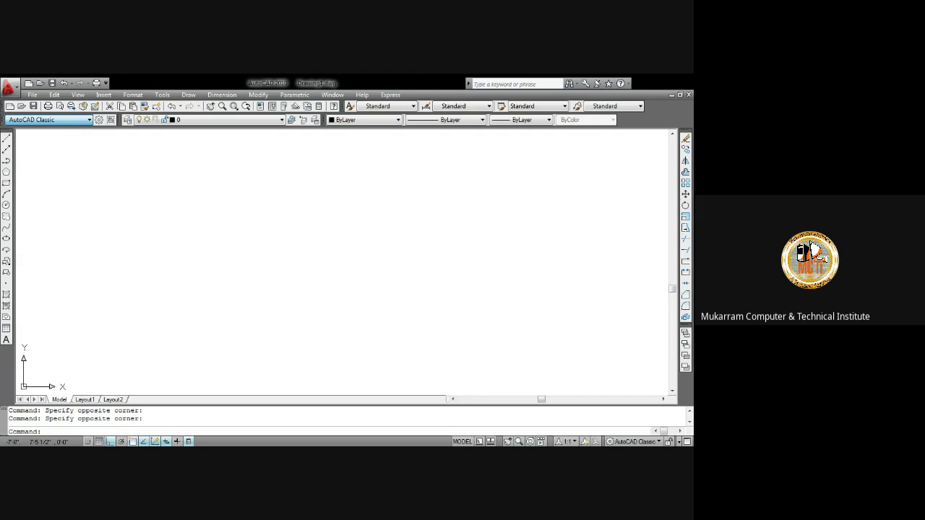
{"action": "left_click", "coordinate": [196, 227]}
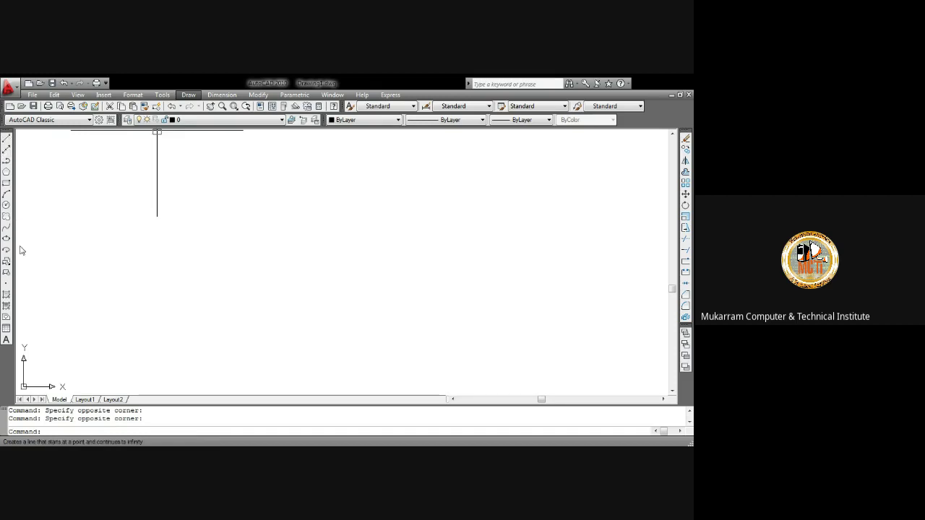
{"action": "middle_click_drag", "start_coordinate": [51, 196], "coordinate": [157, 199]}
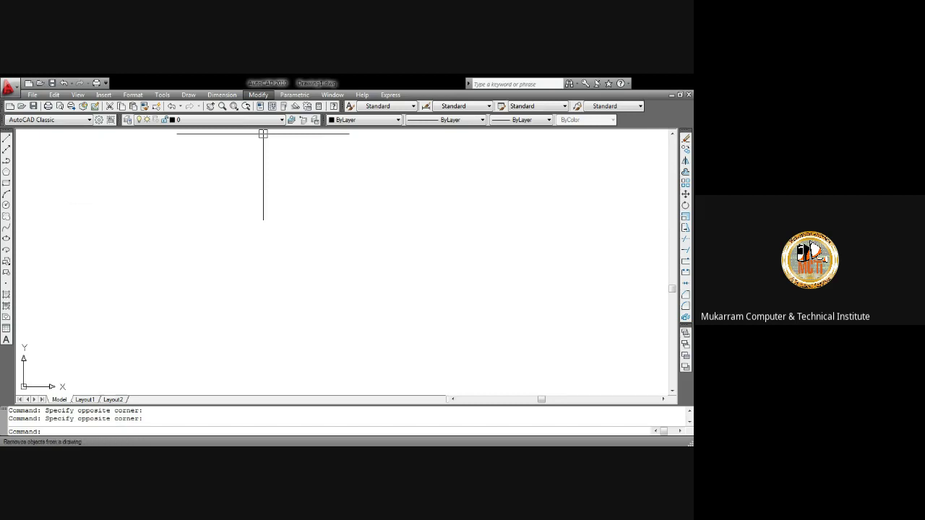
{"action": "left_click", "coordinate": [431, 216]}
{"action": "left_click", "coordinate": [306, 160]}
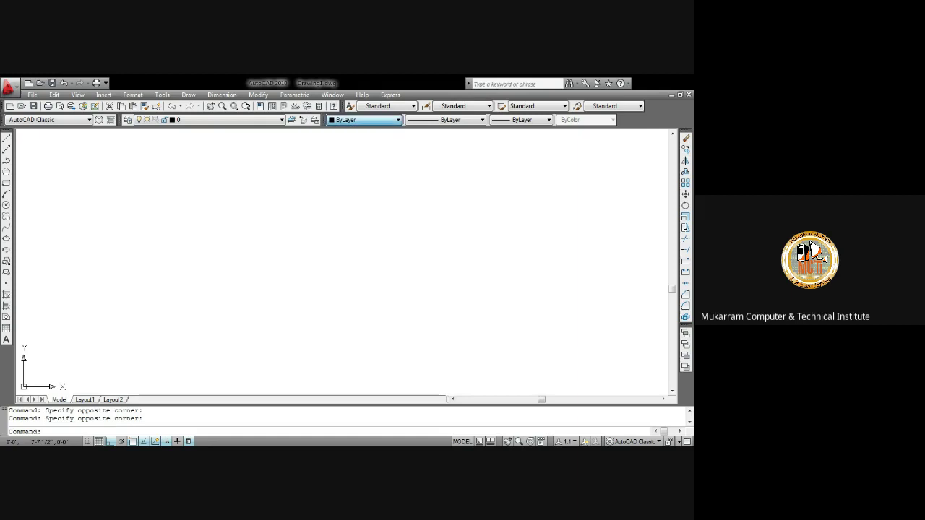
Step: Browse the Select Color dialog's True Color and Color Books tabs, then close it unchanged
{"action": "left_click", "coordinate": [365, 119]}
{"action": "left_click", "coordinate": [361, 208]}
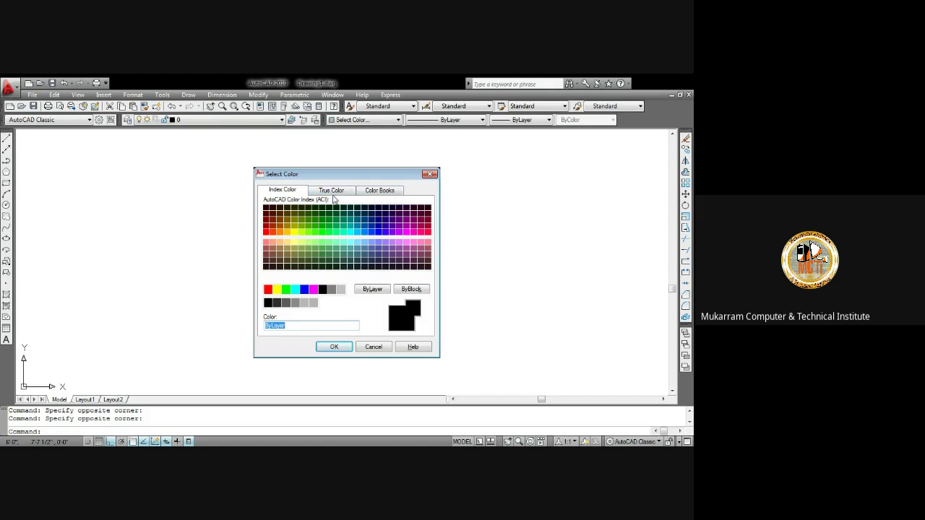
{"action": "left_click", "coordinate": [333, 192]}
{"action": "left_click", "coordinate": [380, 190]}
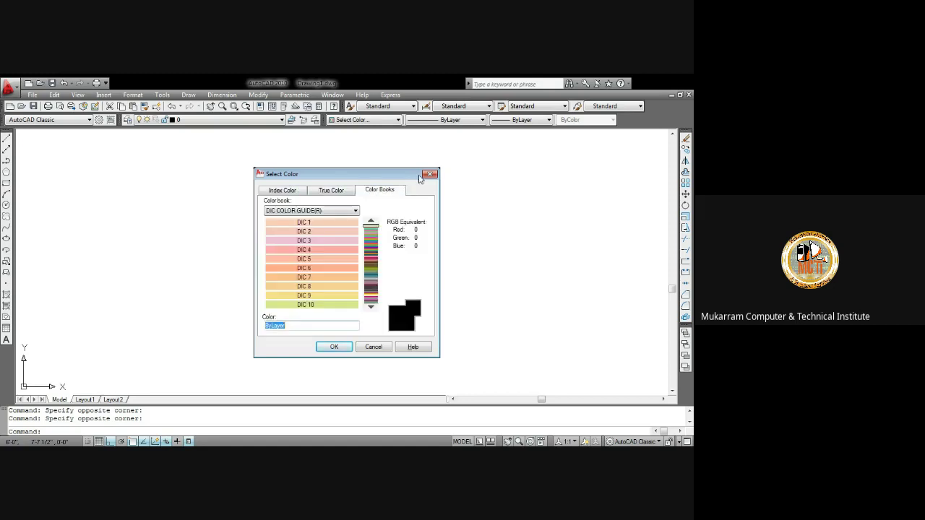
{"action": "left_click", "coordinate": [430, 174]}
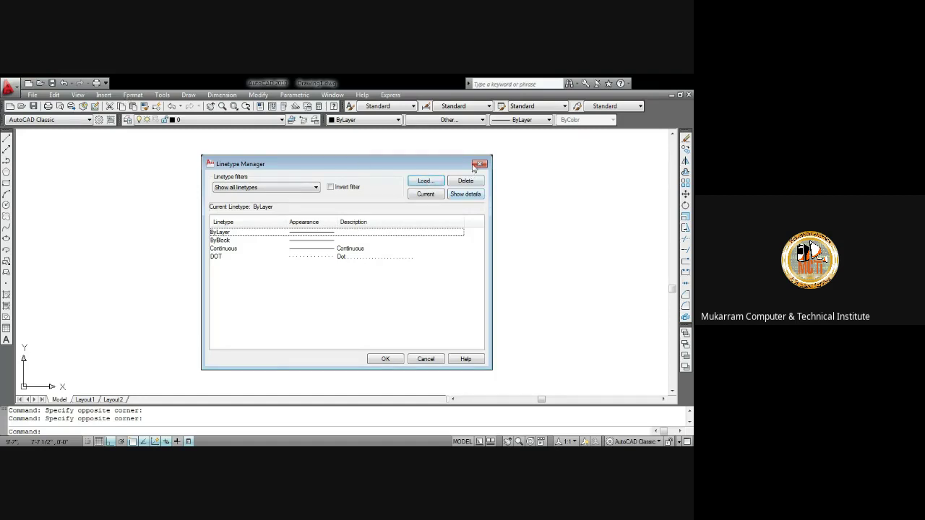
Step: Load an ACAD_ISO linetype from acad.lin and close the Linetype Manager
{"action": "left_click", "coordinate": [426, 181]}
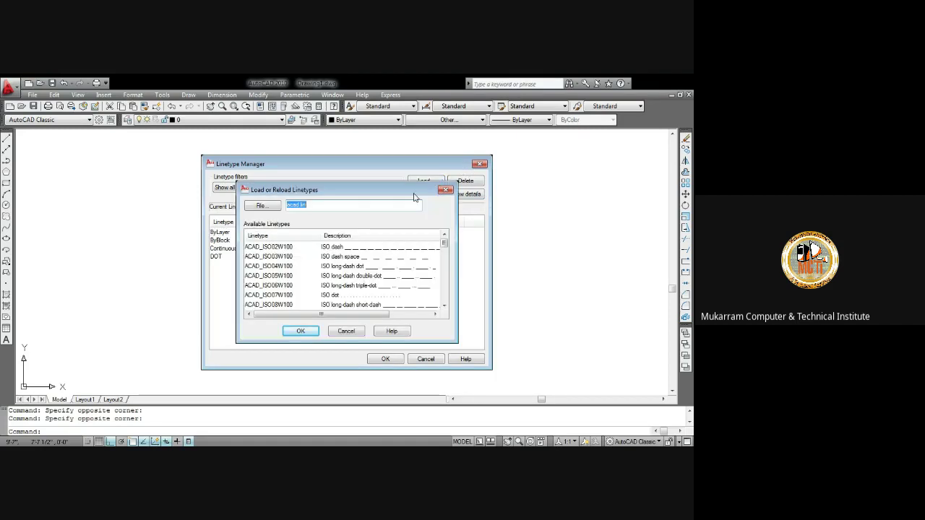
{"action": "left_click", "coordinate": [330, 268]}
{"action": "scroll", "coordinate": [340, 267], "scroll_direction": "down", "scroll_amount": 3}
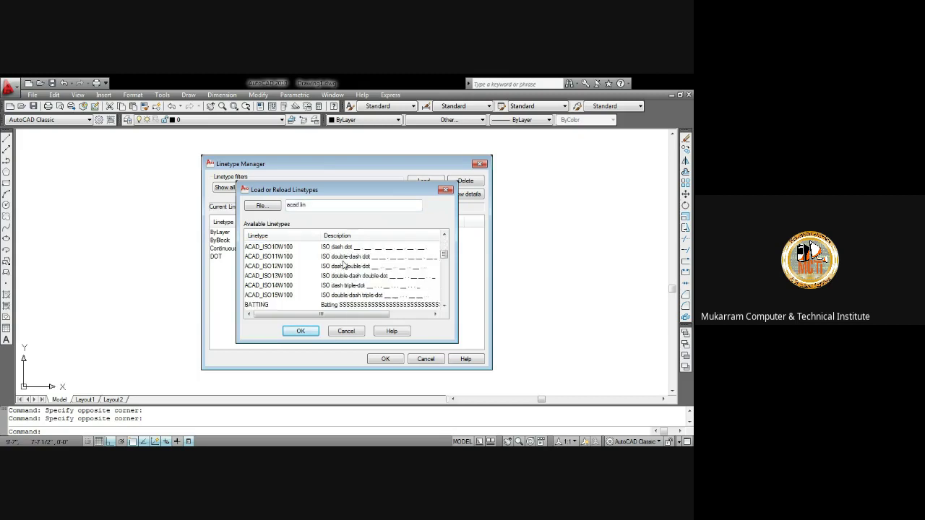
{"action": "scroll", "coordinate": [345, 266], "scroll_direction": "down", "scroll_amount": 5}
{"action": "scroll", "coordinate": [345, 266], "scroll_direction": "down", "scroll_amount": 4}
{"action": "scroll", "coordinate": [350, 286], "scroll_direction": "down", "scroll_amount": 1}
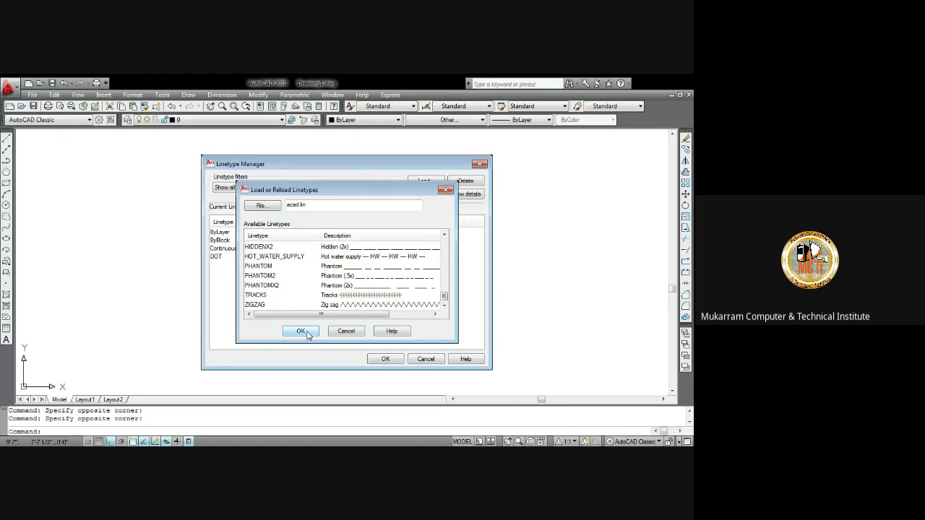
{"action": "left_click", "coordinate": [306, 333]}
{"action": "left_click", "coordinate": [481, 166]}
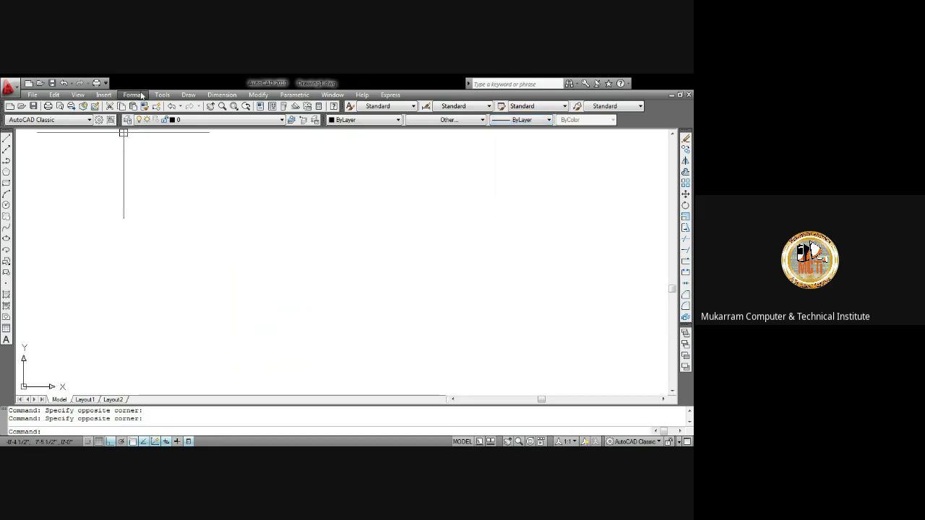
Step: Set the current lineweight to 0.80 mm and turn on Display Lineweight
{"action": "left_click", "coordinate": [530, 122]}
{"action": "left_click", "coordinate": [517, 274]}
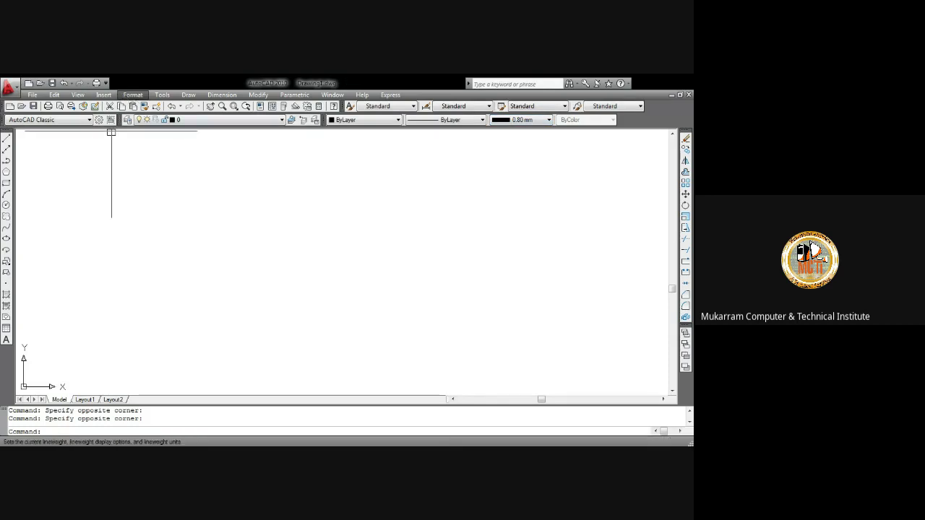
{"action": "left_click", "coordinate": [165, 169]}
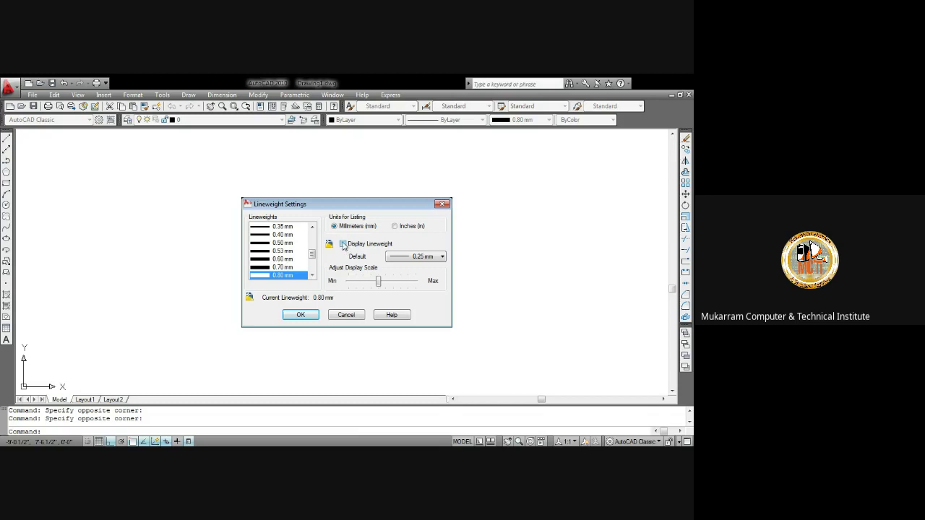
{"action": "left_click", "coordinate": [344, 244]}
{"action": "left_click", "coordinate": [301, 315]}
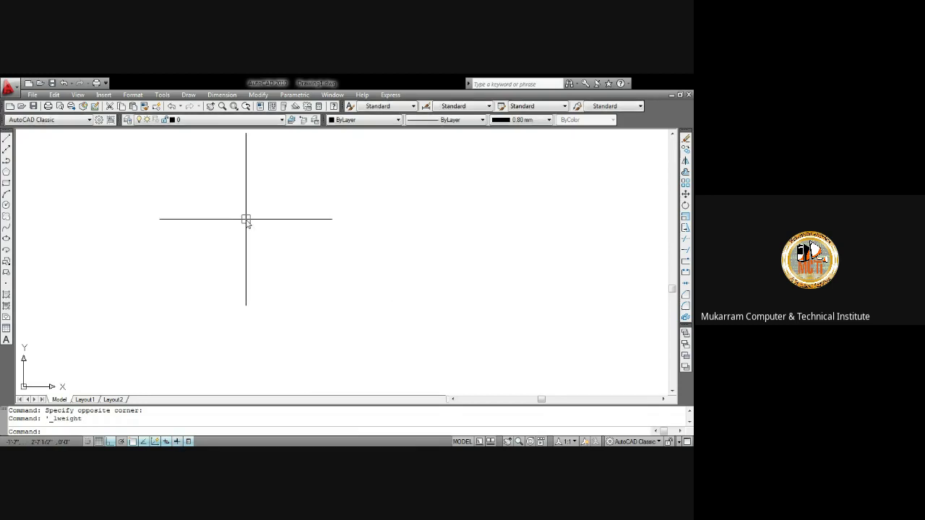
{"action": "type", "text": "l"}
{"action": "key", "text": "Return"}
{"action": "left_click", "coordinate": [170, 191]}
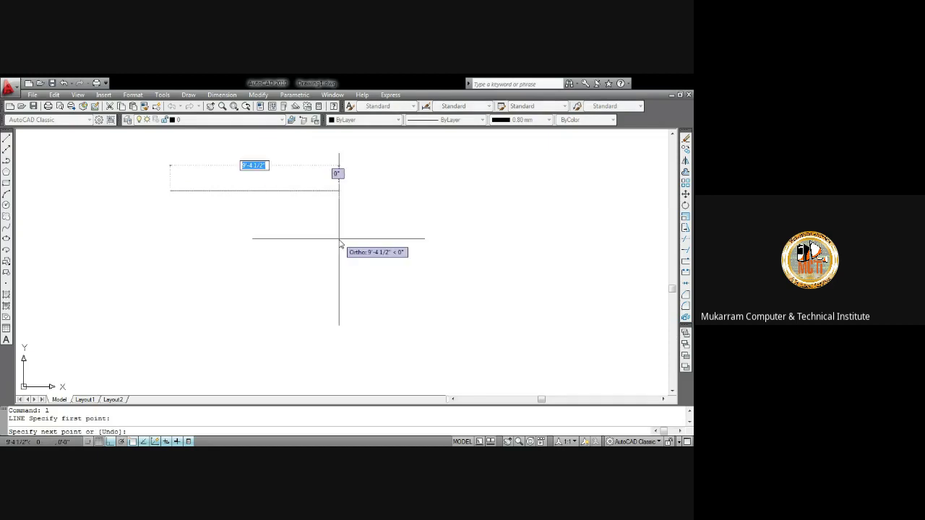
{"action": "type", "text": "12"}
{"action": "key", "text": "Return"}
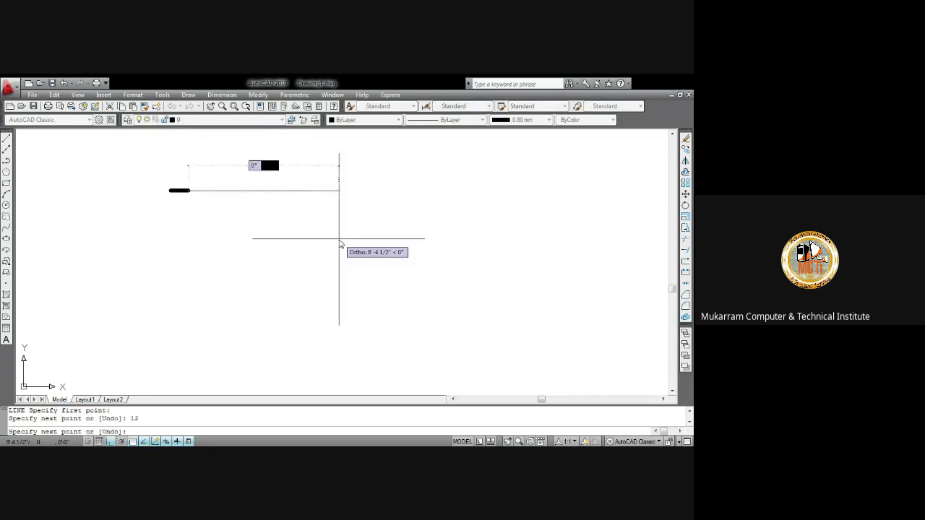
{"action": "key", "text": "Return"}
{"action": "scroll", "coordinate": [183, 193], "scroll_direction": "up", "scroll_amount": 4}
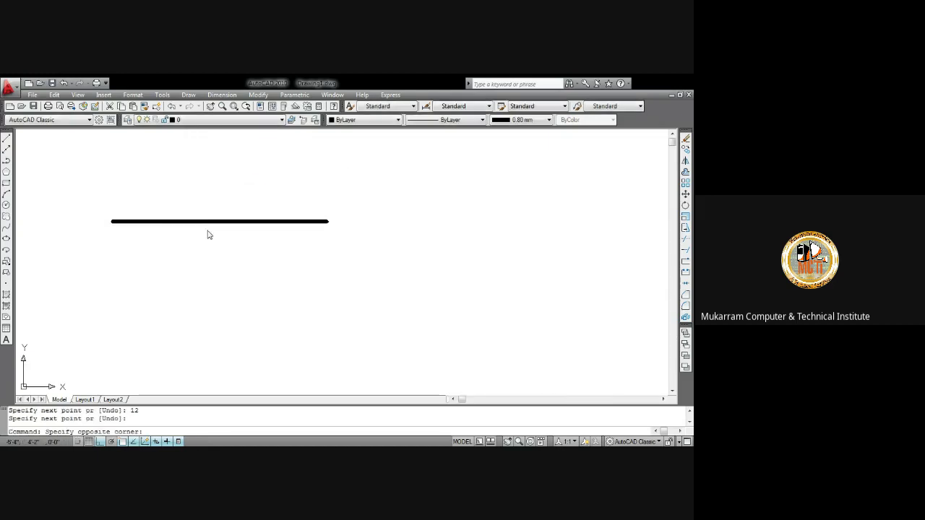
{"action": "left_click_drag", "start_coordinate": [345, 243], "coordinate": [204, 221]}
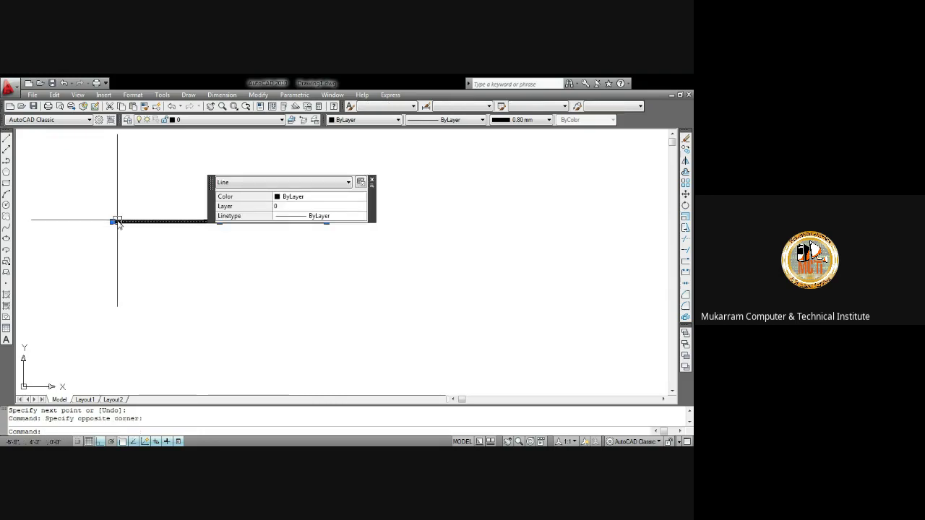
{"action": "left_click", "coordinate": [113, 221]}
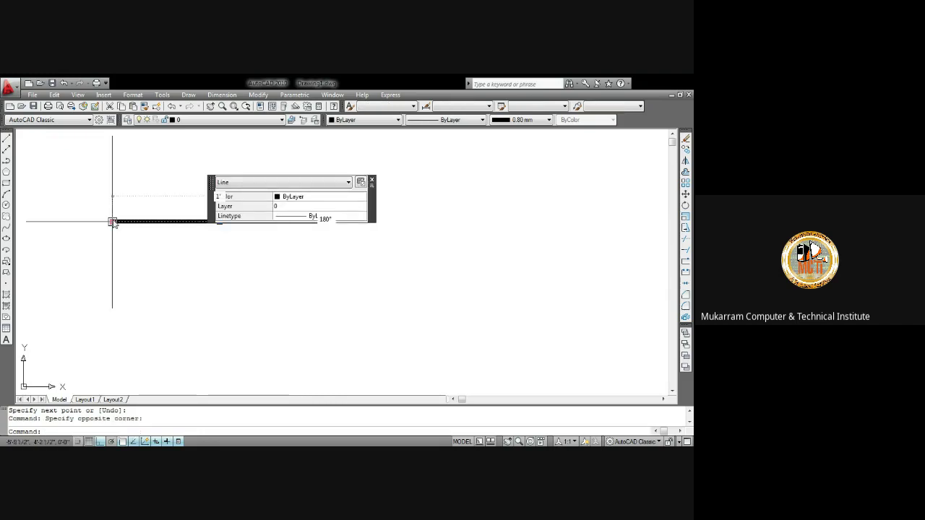
{"action": "left_click", "coordinate": [371, 180]}
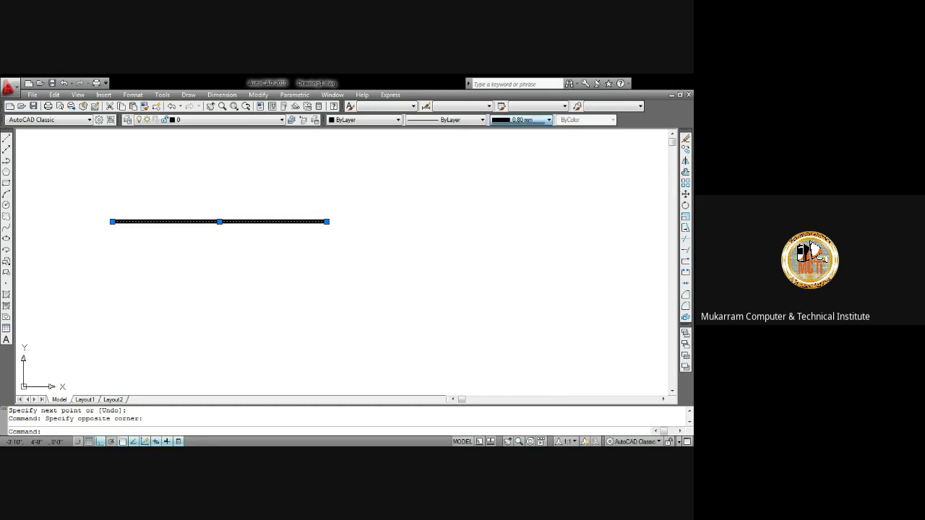
{"action": "key", "text": "Escape"}
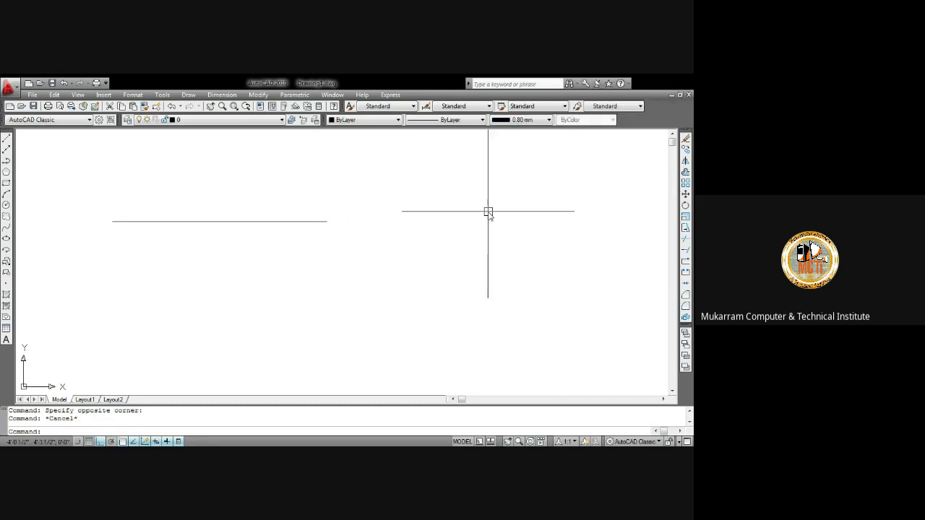
{"action": "left_click", "coordinate": [311, 231]}
{"action": "left_click", "coordinate": [208, 188]}
{"action": "key", "text": "Delete"}
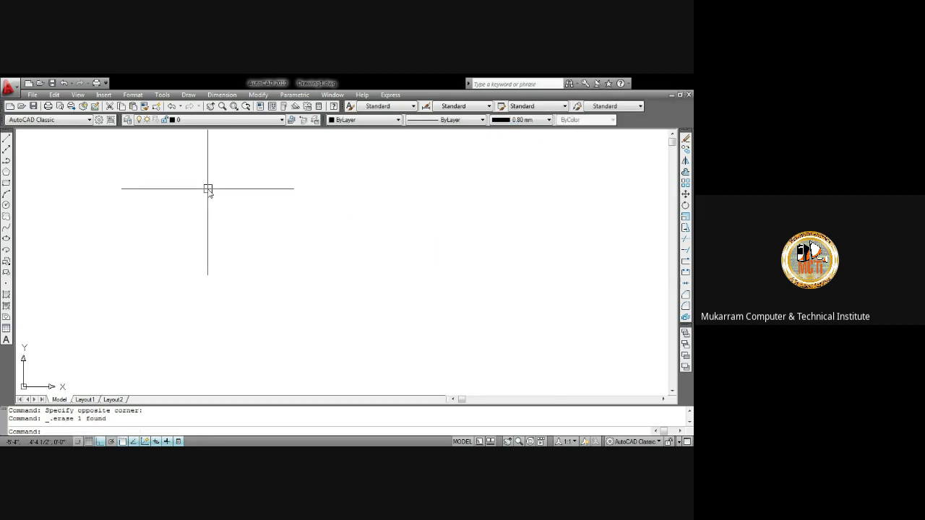
{"action": "middle_click_drag", "start_coordinate": [208, 189], "coordinate": [333, 241]}
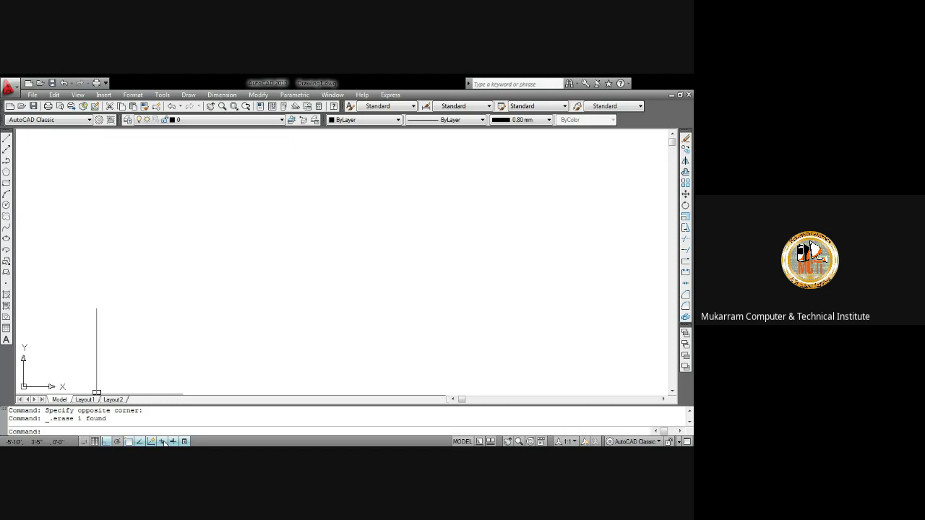
Step: Start LINE with L, cancel it, then restart it from Draw > Line
{"action": "type", "text": "l"}
{"action": "key", "text": "Return"}
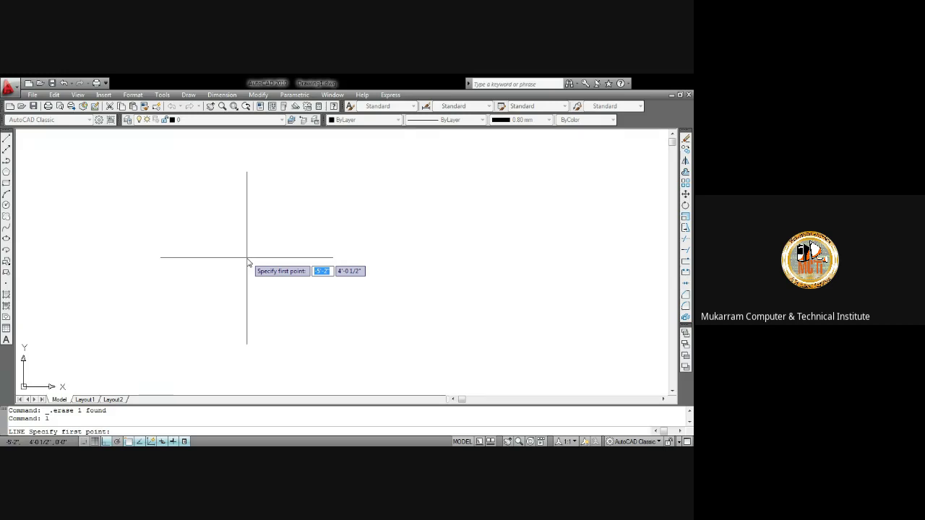
{"action": "key", "text": "Escape"}
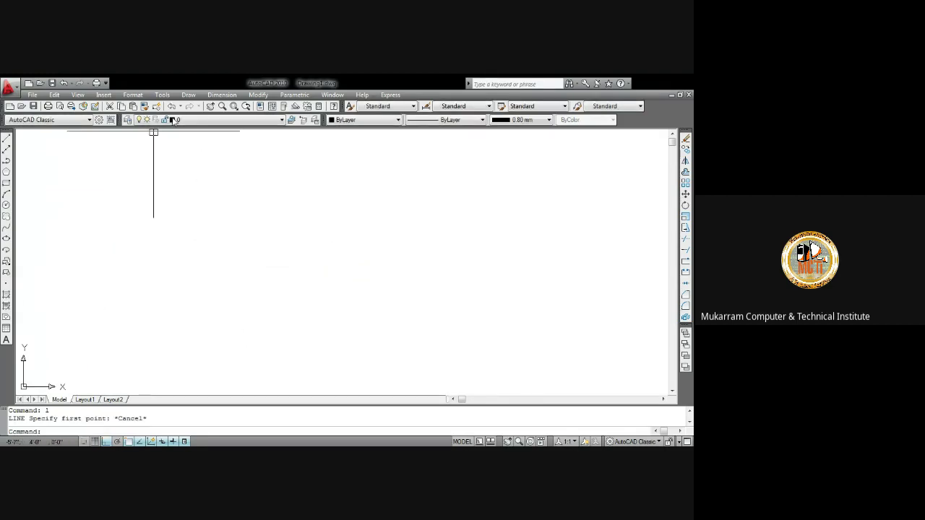
{"action": "left_click", "coordinate": [190, 100]}
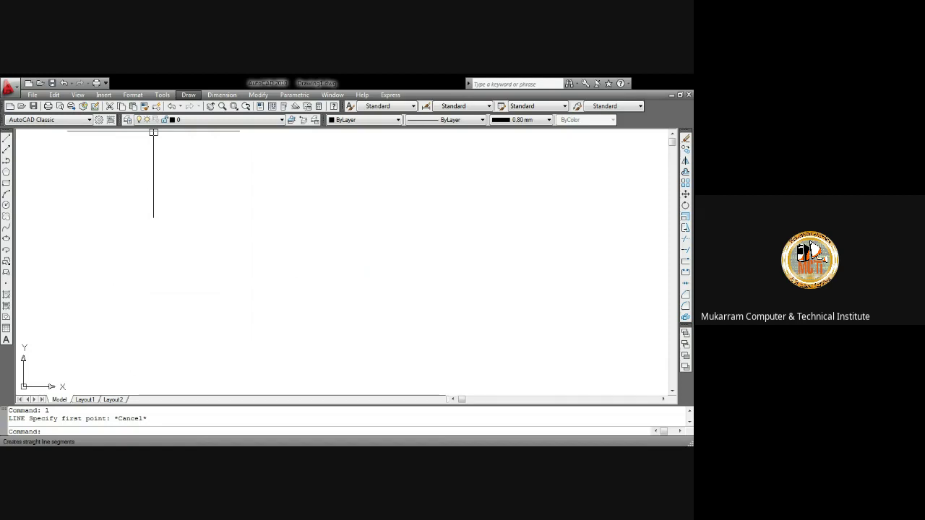
{"action": "left_click", "coordinate": [199, 120]}
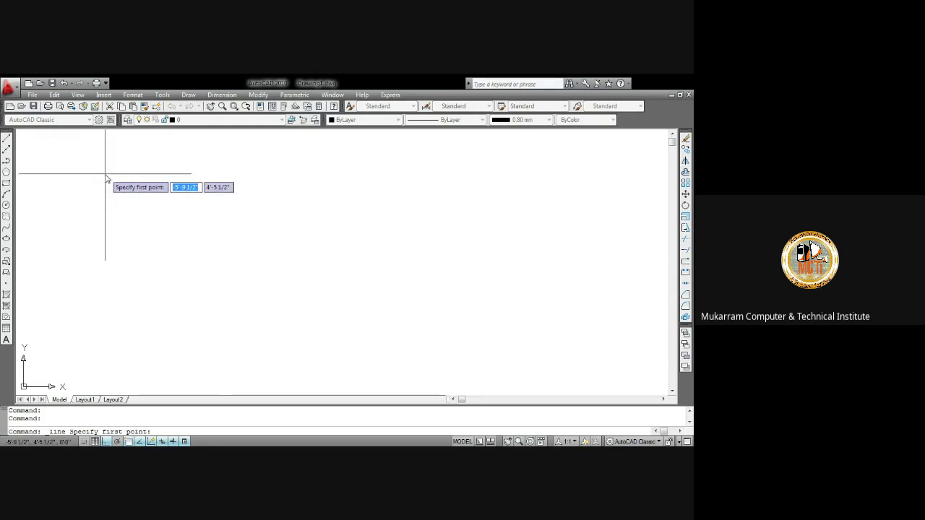
Step: Draw a trial horizontal line 3' long
{"action": "left_click", "coordinate": [101, 167]}
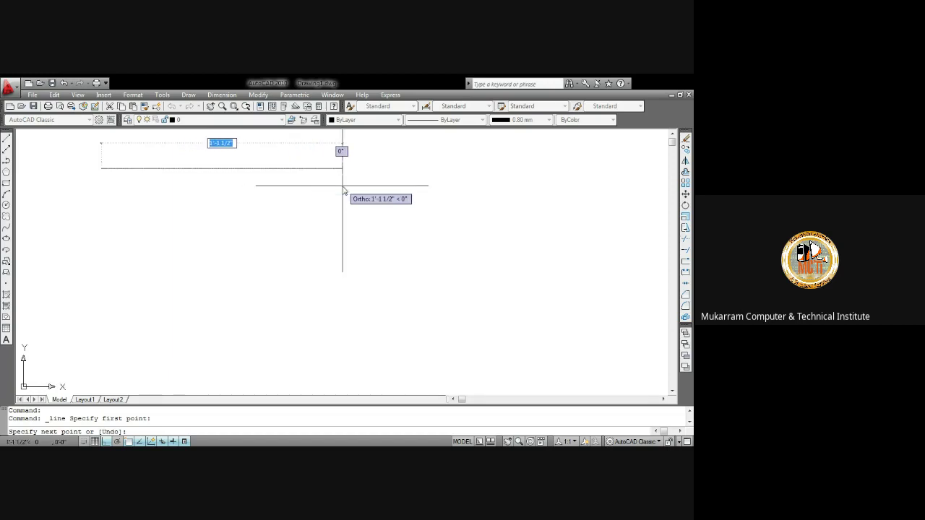
{"action": "type", "text": "36"}
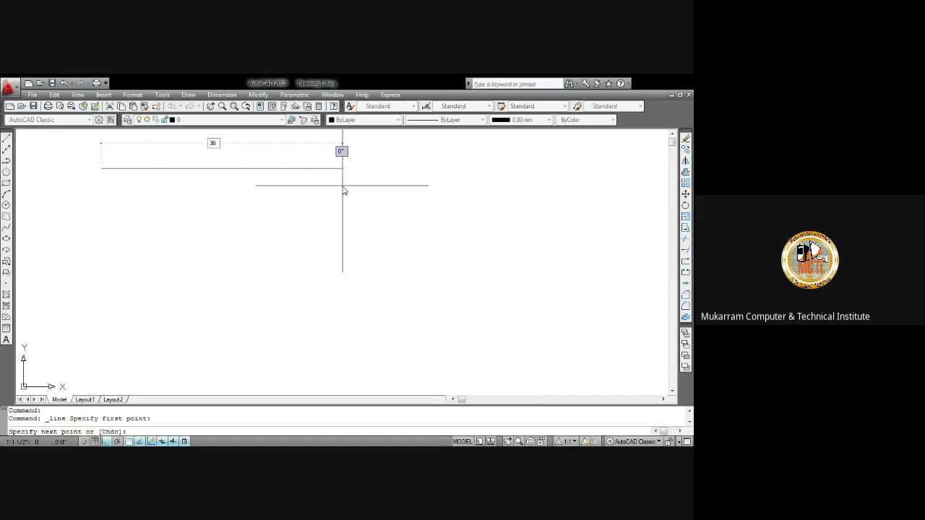
{"action": "key", "text": "BackSpace"}
{"action": "key", "text": "BackSpace"}
{"action": "type", "text": "3"}
{"action": "key", "text": "Return"}
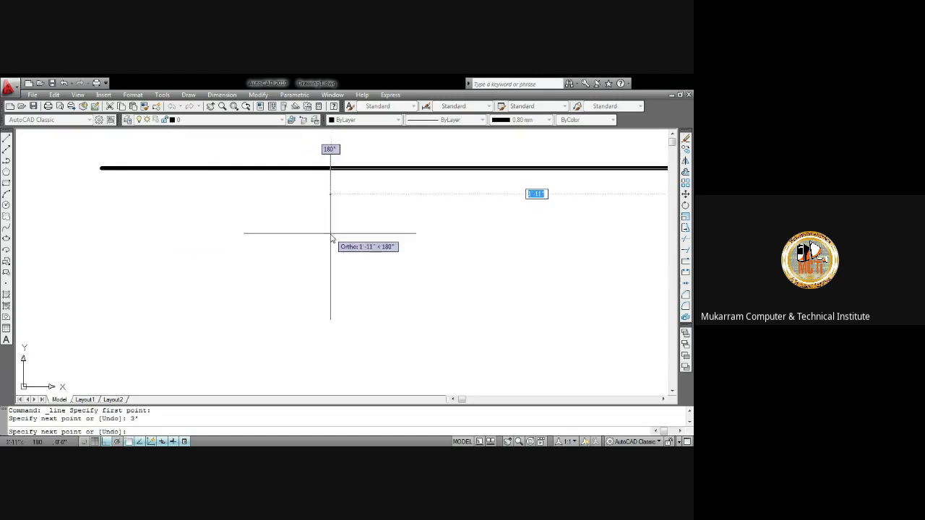
{"action": "key", "text": "Escape"}
Step: Turn off Display Lineweight and select the 3' trial line for erasing
{"action": "left_click", "coordinate": [318, 184]}
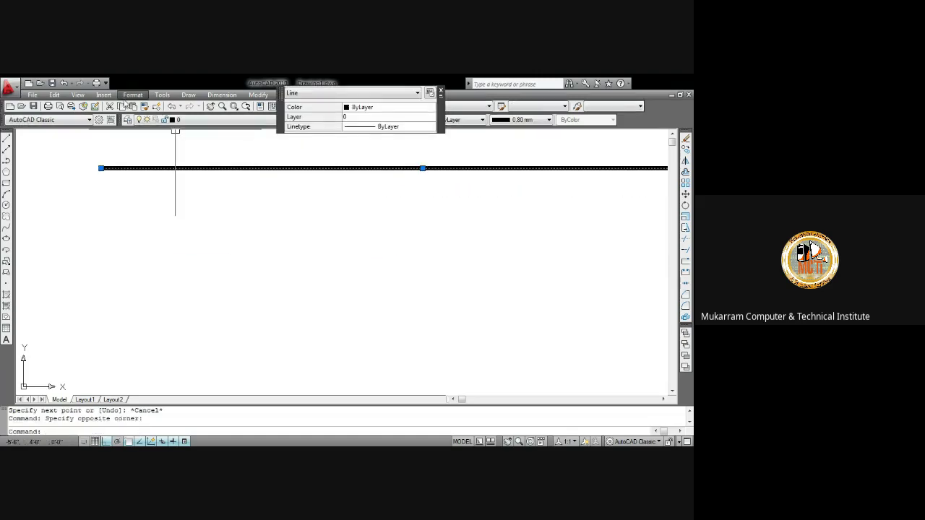
{"action": "left_click", "coordinate": [133, 95]}
{"action": "left_click", "coordinate": [148, 170]}
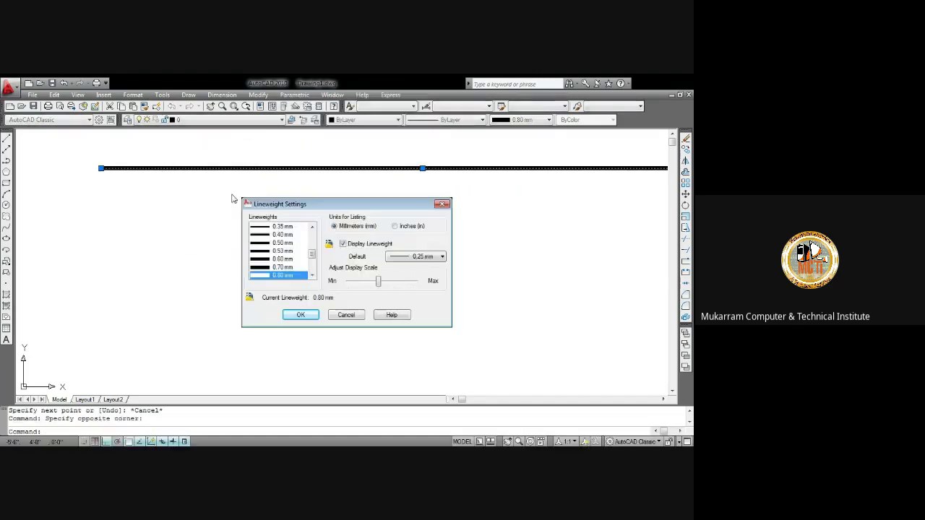
{"action": "left_click", "coordinate": [358, 245]}
{"action": "left_click", "coordinate": [300, 315]}
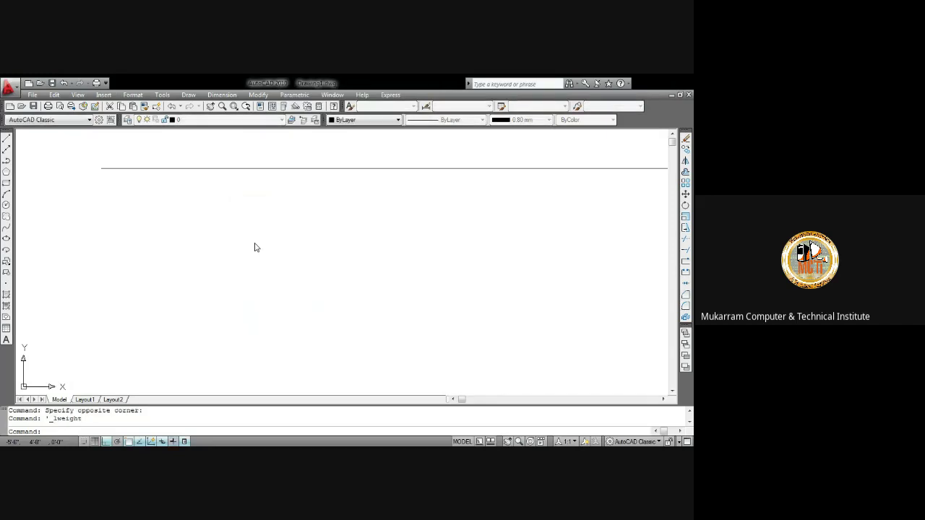
{"action": "scroll", "coordinate": [377, 215], "scroll_direction": "down", "scroll_amount": 2}
{"action": "left_click", "coordinate": [307, 185]}
{"action": "key", "text": "Delete"}
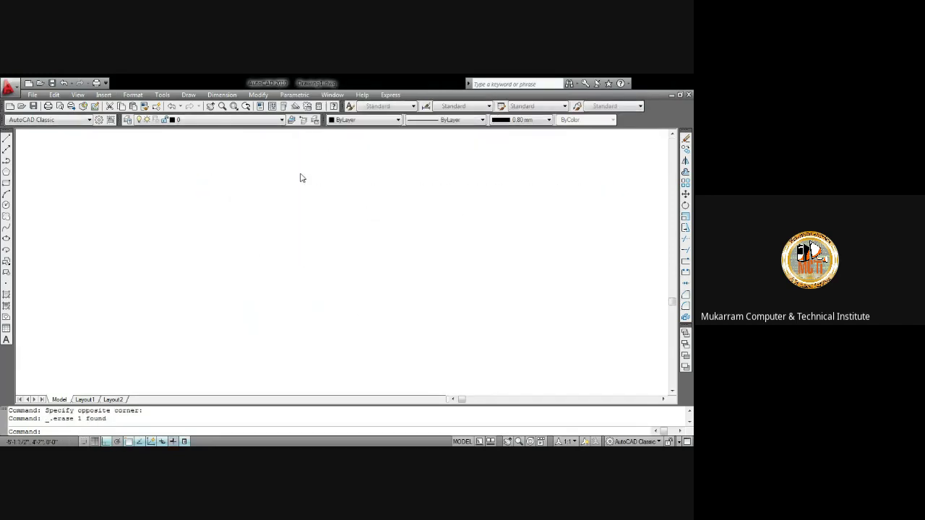
{"action": "middle_click", "coordinate": [301, 174]}
{"action": "middle_click", "coordinate": [301, 173]}
{"action": "middle_click", "coordinate": [301, 174]}
{"action": "middle_click", "coordinate": [301, 174]}
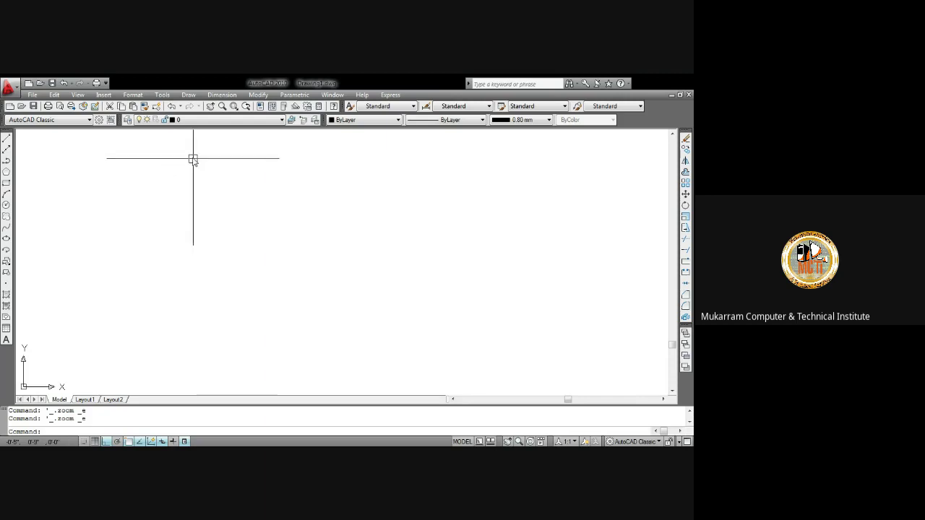
{"action": "left_click", "coordinate": [188, 94]}
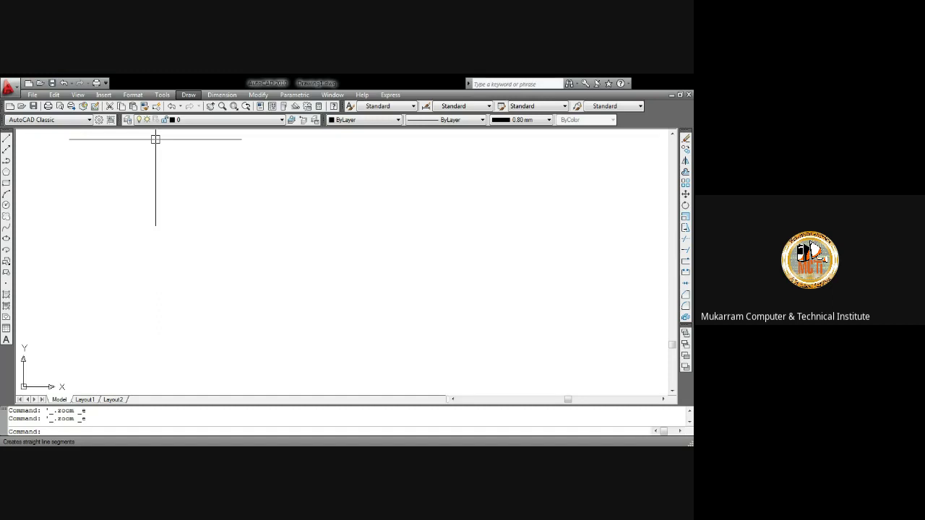
{"action": "left_click", "coordinate": [93, 180]}
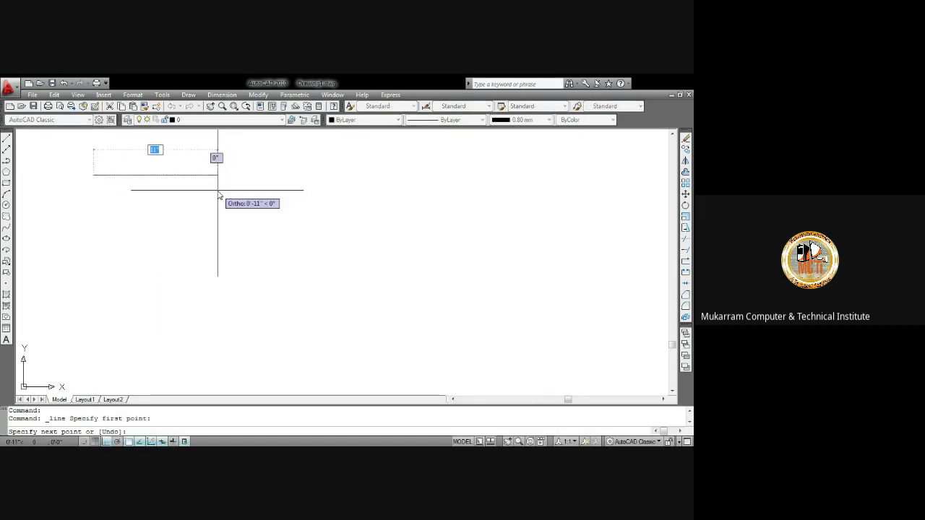
{"action": "type", "text": "36"}
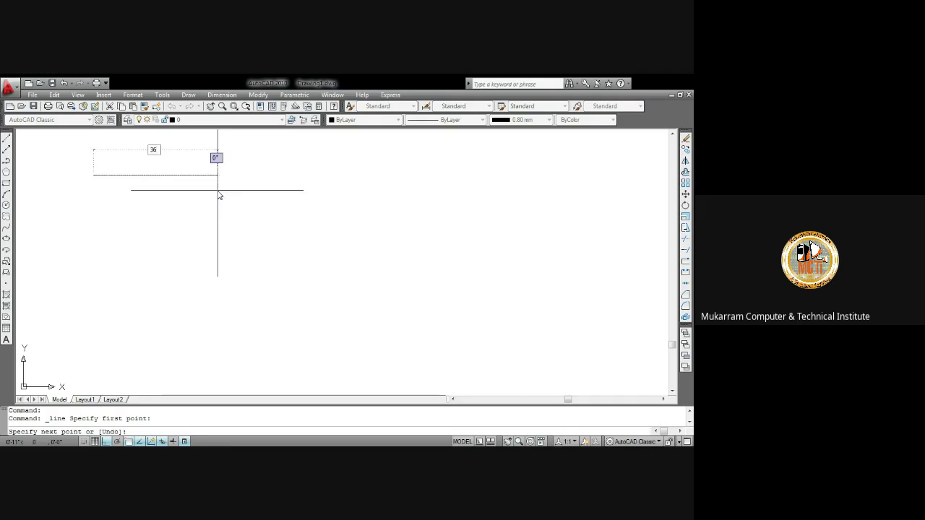
{"action": "key", "text": "Return"}
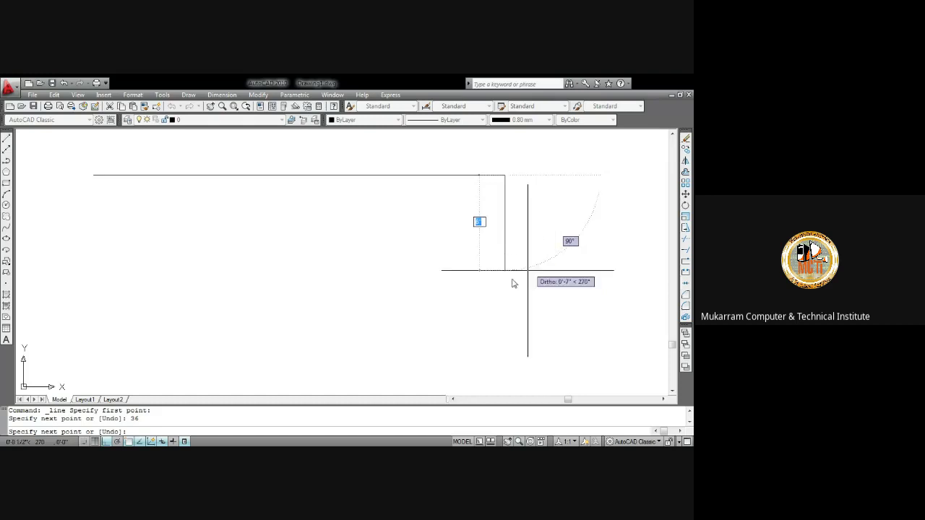
{"action": "scroll", "coordinate": [477, 258], "scroll_direction": "down", "scroll_amount": 1}
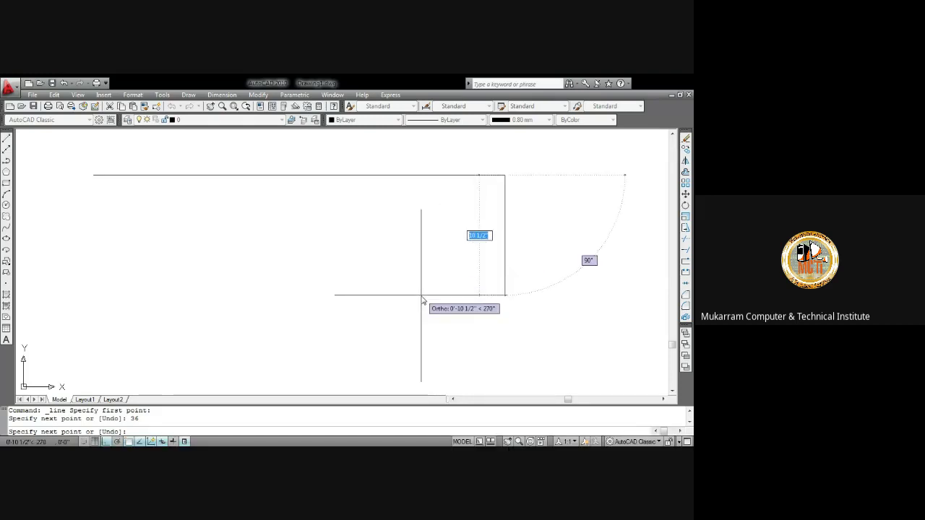
{"action": "type", "text": "36"}
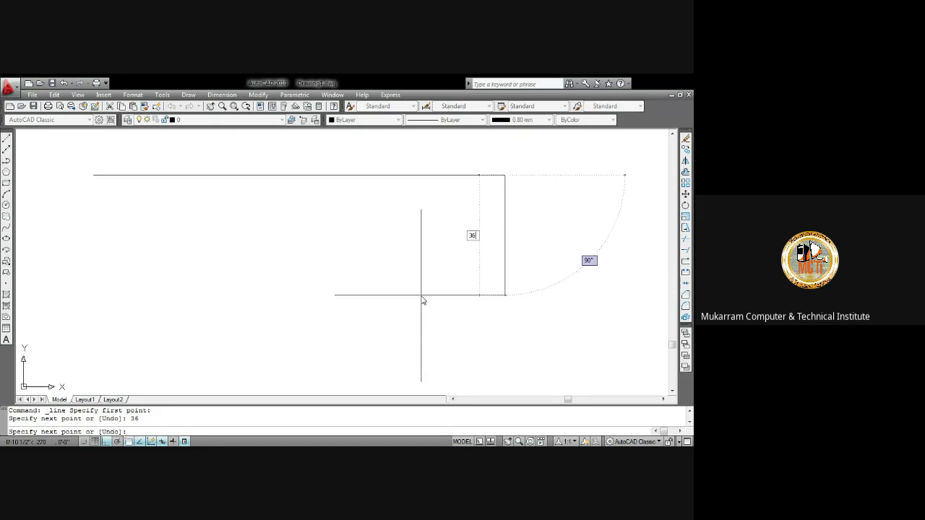
{"action": "key", "text": "Return"}
{"action": "scroll", "coordinate": [391, 293], "scroll_direction": "down", "scroll_amount": 1}
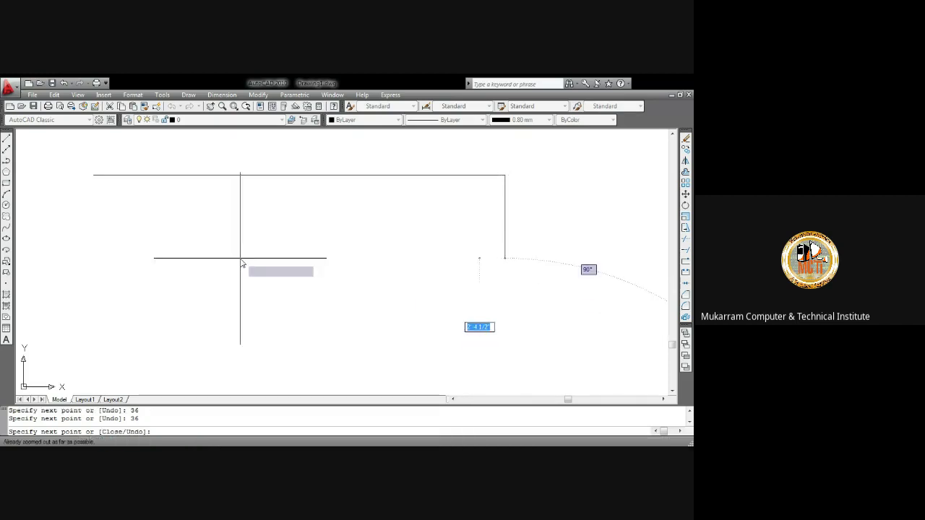
{"action": "key", "text": "Escape"}
{"action": "middle_click", "coordinate": [383, 263]}
{"action": "middle_click", "coordinate": [384, 262]}
{"action": "scroll", "coordinate": [384, 258], "scroll_direction": "down", "scroll_amount": 2}
{"action": "left_click_drag", "start_coordinate": [434, 239], "coordinate": [397, 209]}
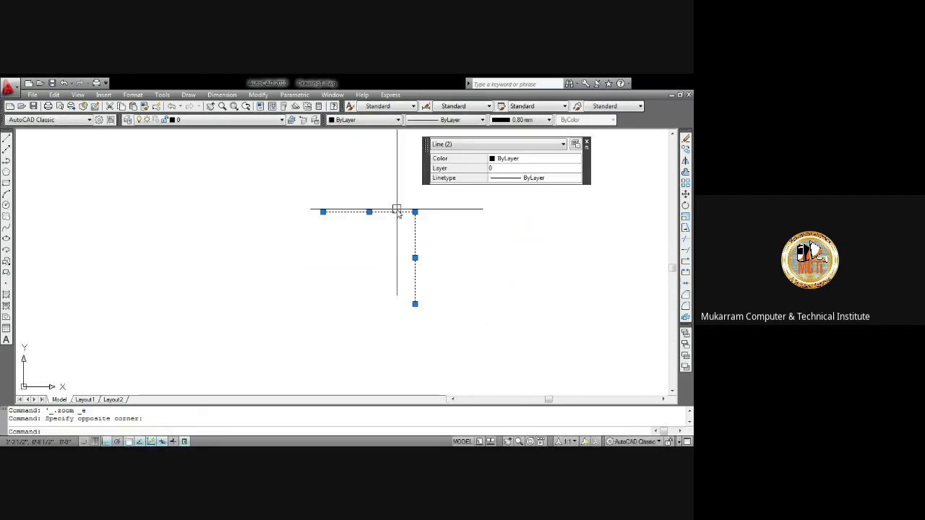
{"action": "key", "text": "Delete"}
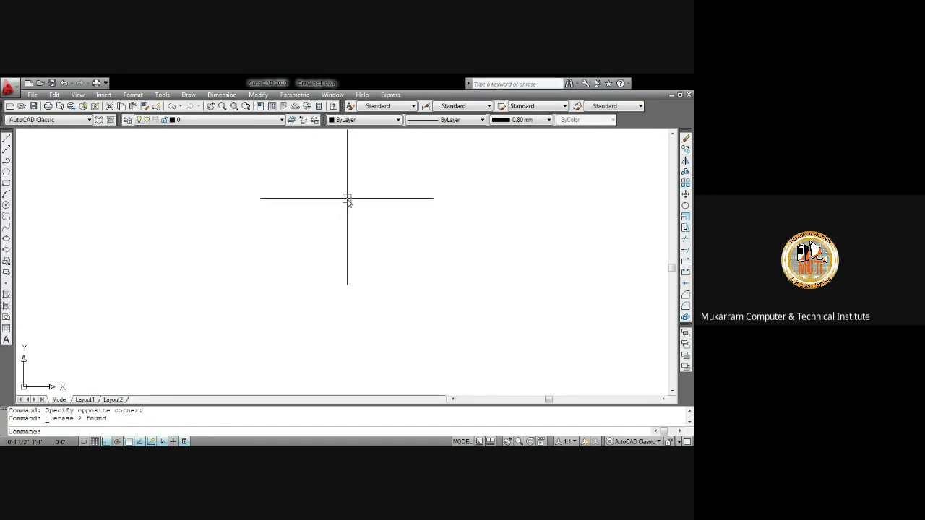
Step: Draw a square with LINE: 36 right, 3' down, 36 left, then C to close
{"action": "type", "text": " l"}
{"action": "key", "text": "Return"}
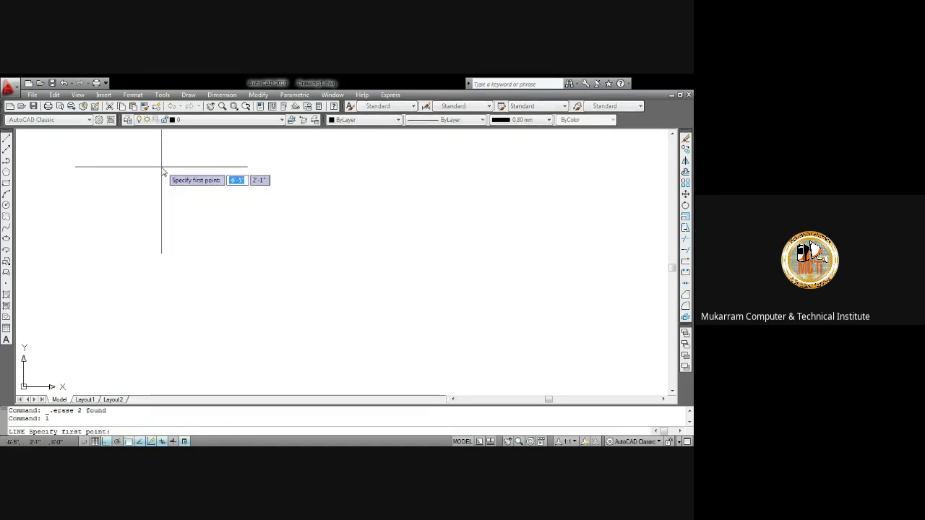
{"action": "left_click", "coordinate": [101, 179]}
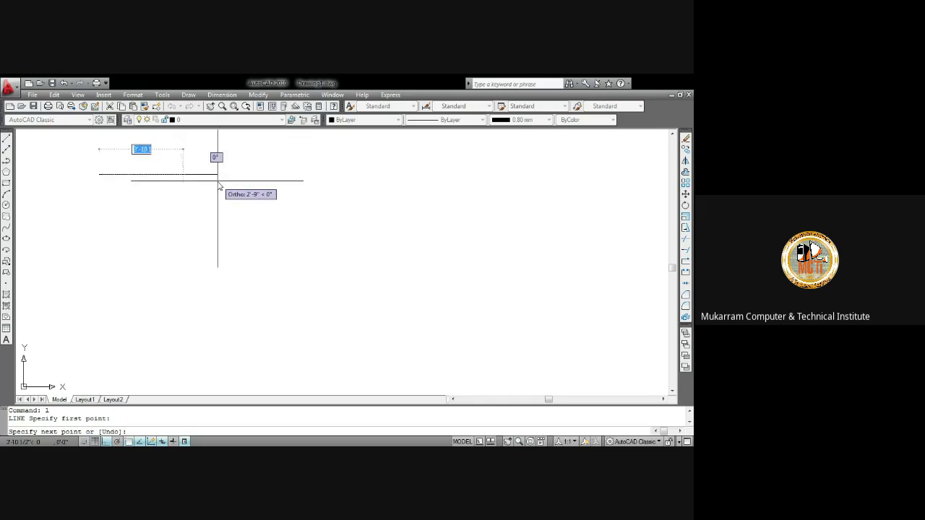
{"action": "type", "text": "36"}
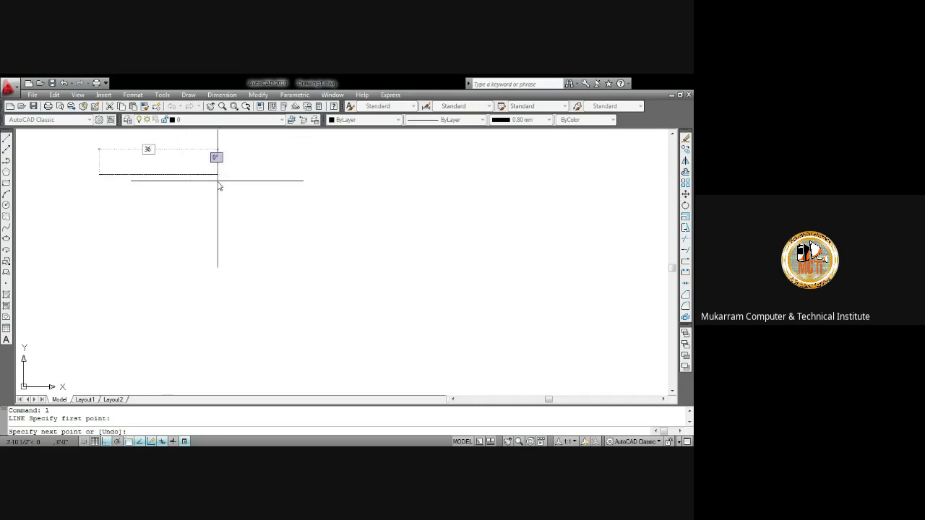
{"action": "key", "text": "Return"}
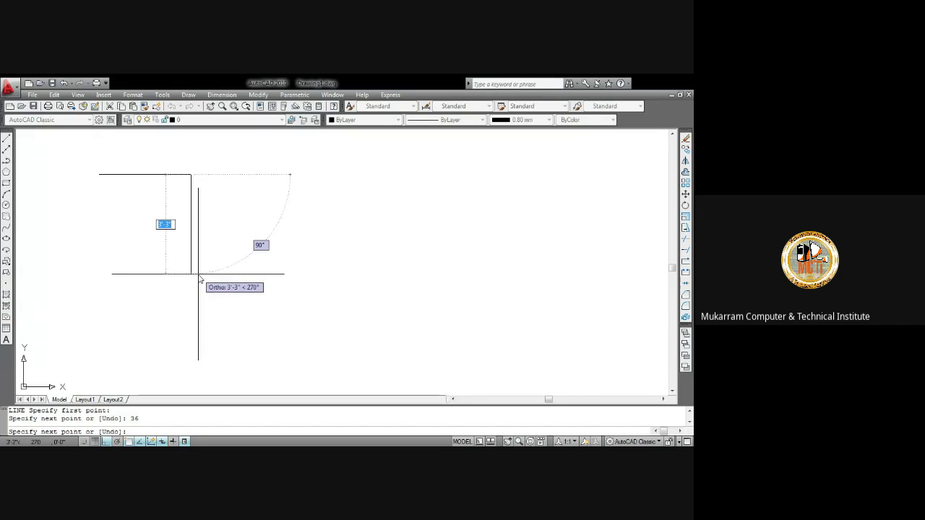
{"action": "type", "text": "36"}
{"action": "key", "text": "Return"}
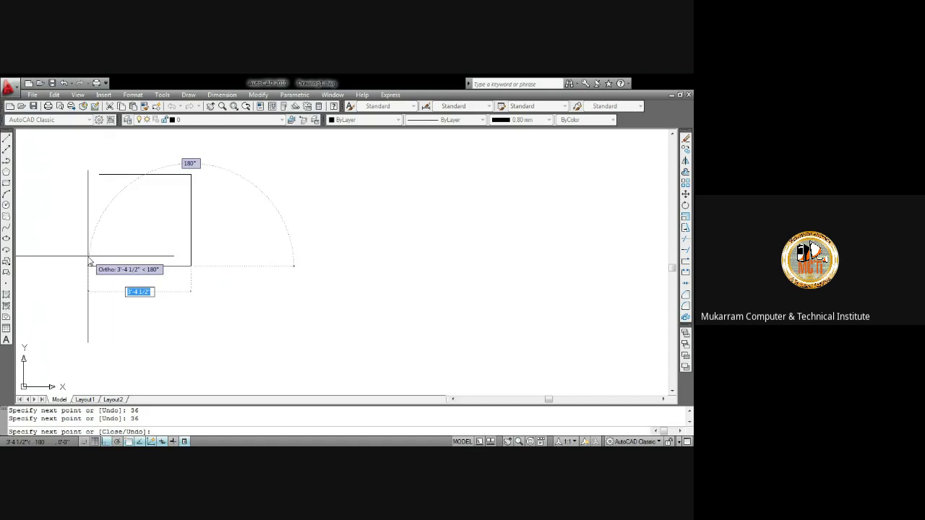
{"action": "type", "text": "36"}
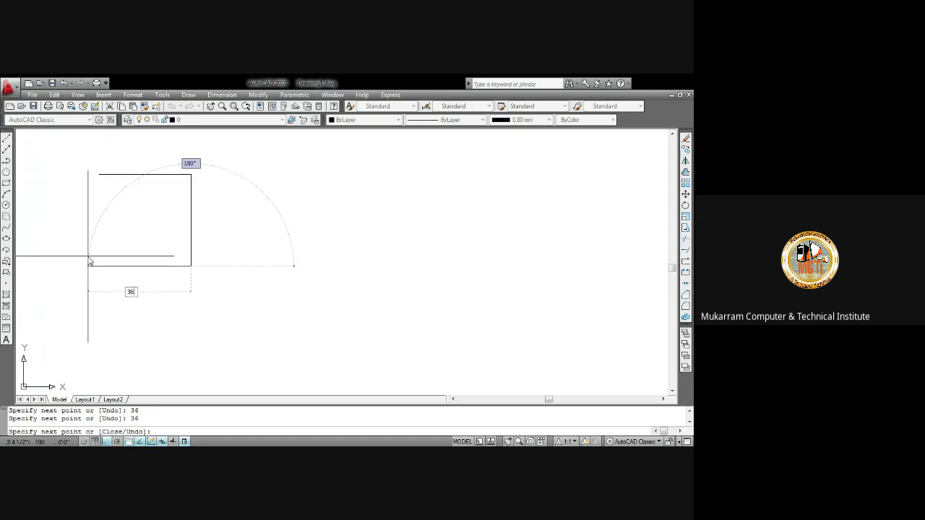
{"action": "key", "text": "Return"}
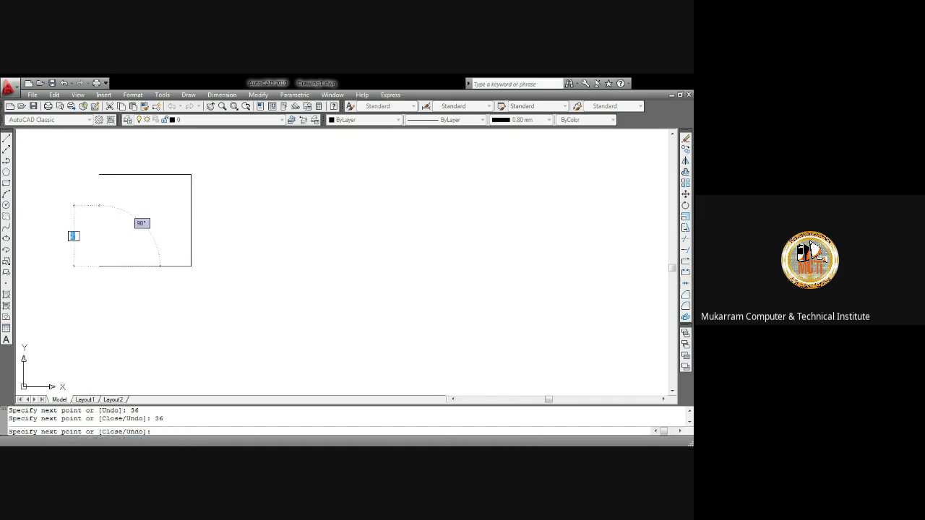
{"action": "type", "text": "c"}
{"action": "key", "text": "Return"}
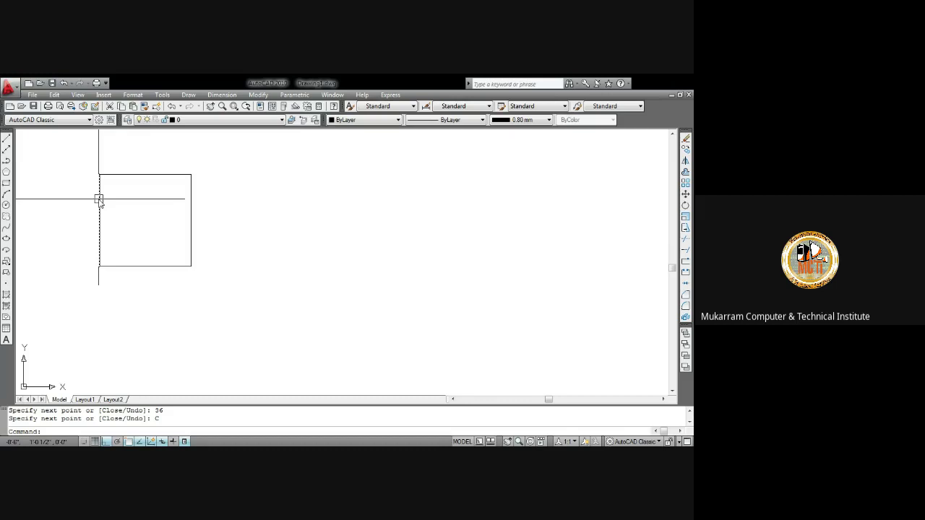
Step: Add a 3' linear dimension across the square's top edge
{"action": "left_click", "coordinate": [222, 95]}
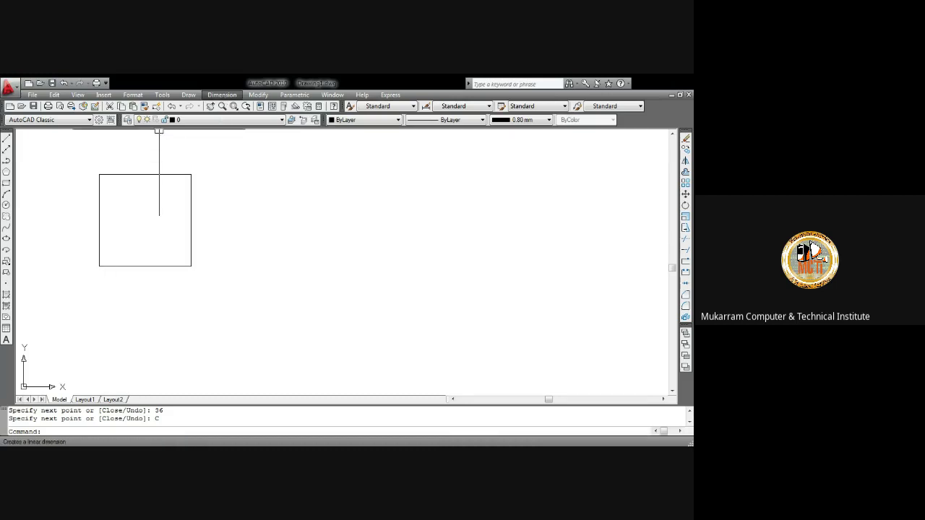
{"action": "left_click", "coordinate": [231, 127]}
{"action": "scroll", "coordinate": [109, 163], "scroll_direction": "up", "scroll_amount": 3}
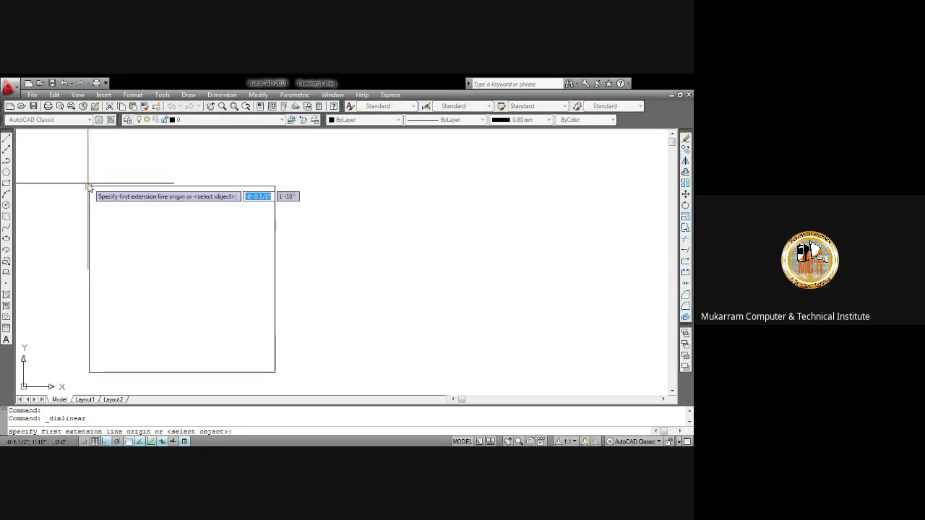
{"action": "left_click", "coordinate": [88, 186]}
{"action": "left_click", "coordinate": [274, 187]}
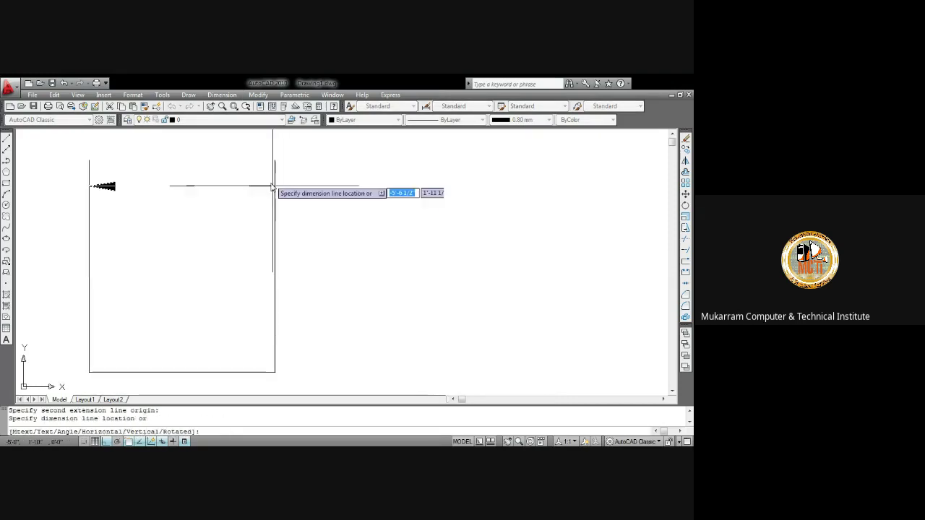
{"action": "left_click", "coordinate": [265, 158]}
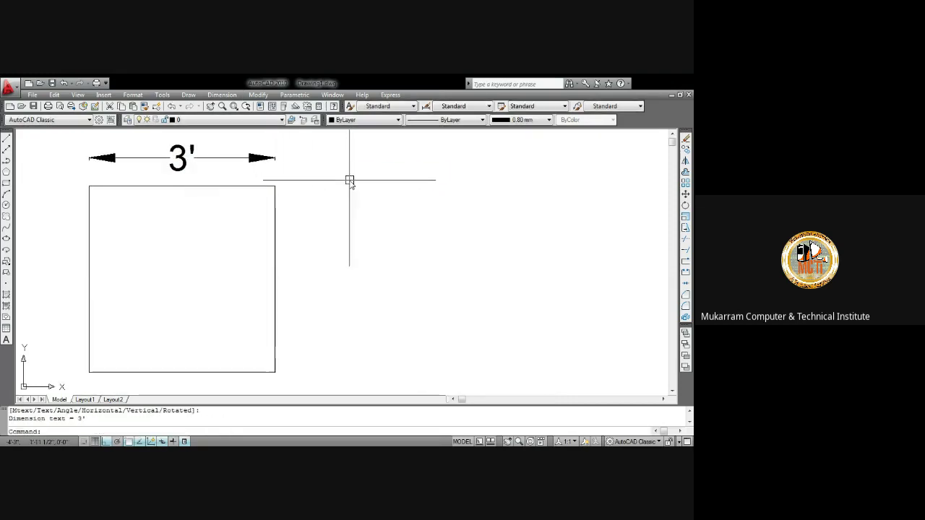
Step: Add a vertical 3' dimension on the square's right side and pan left
{"action": "key", "text": "Return"}
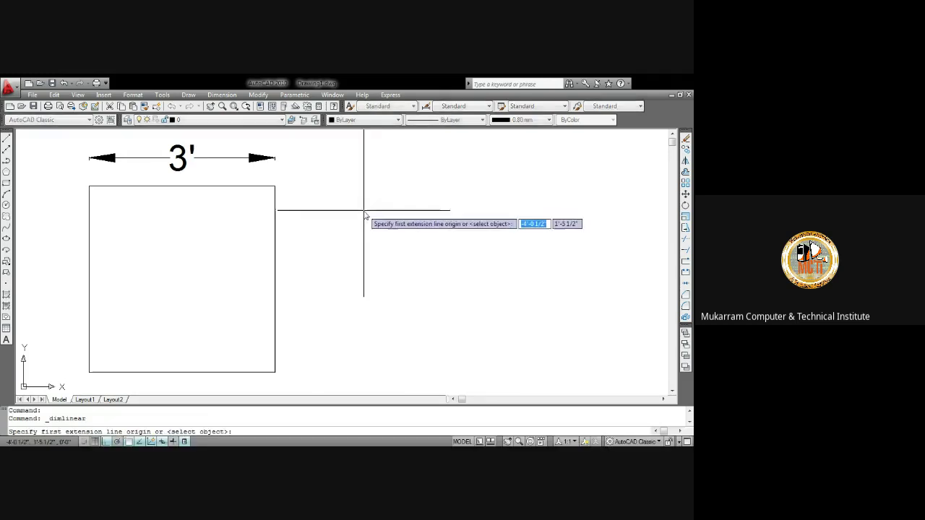
{"action": "left_click", "coordinate": [275, 237]}
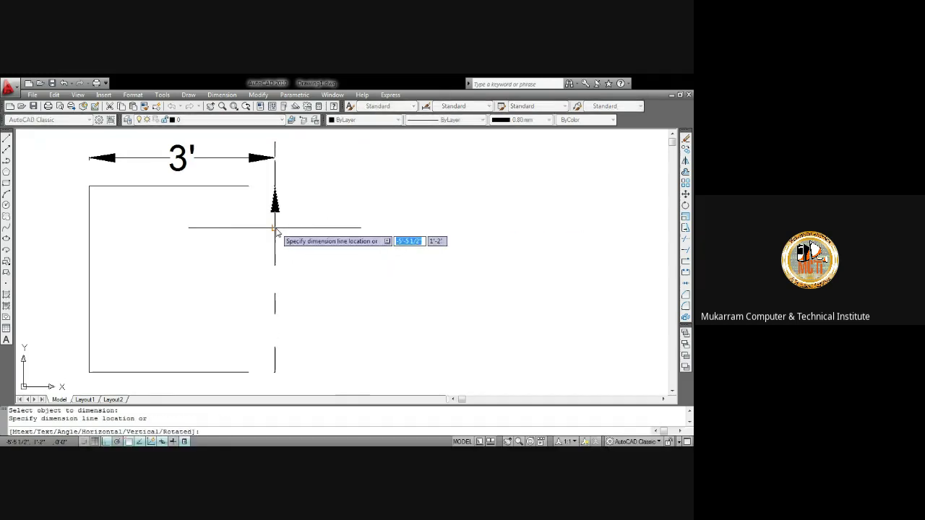
{"action": "left_click", "coordinate": [314, 233]}
{"action": "scroll", "coordinate": [321, 202], "scroll_direction": "down", "scroll_amount": 3}
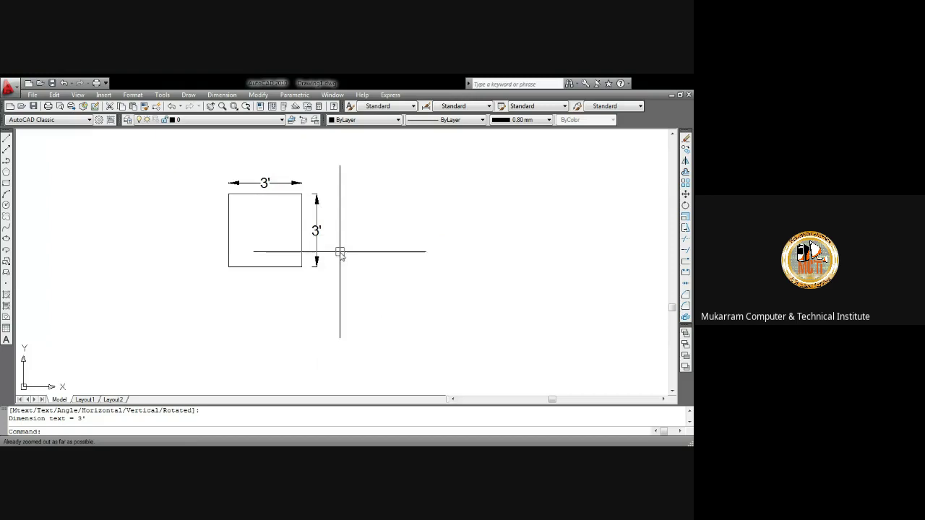
{"action": "middle_click_drag", "start_coordinate": [343, 256], "coordinate": [233, 240]}
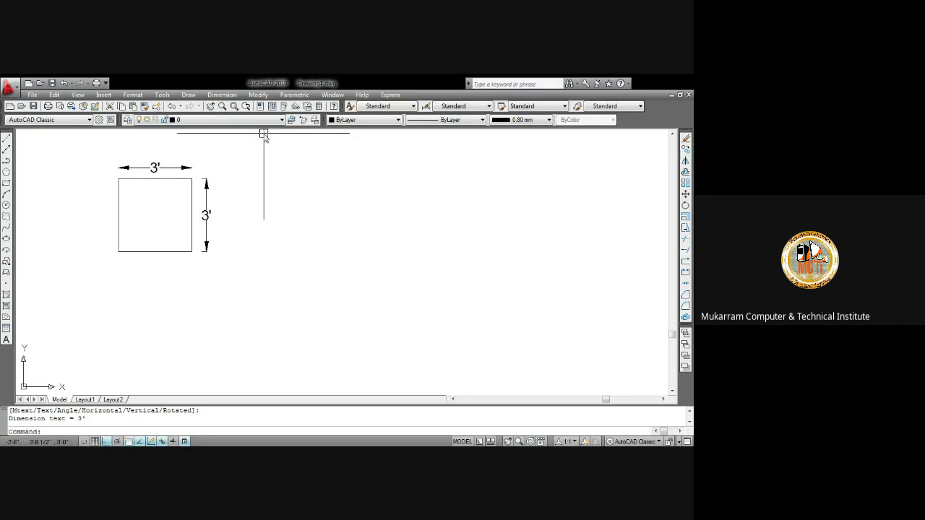
{"action": "type", "text": "l"}
Step: Draw a 36-inch horizontal line to the right of the square
{"action": "key", "text": "Return"}
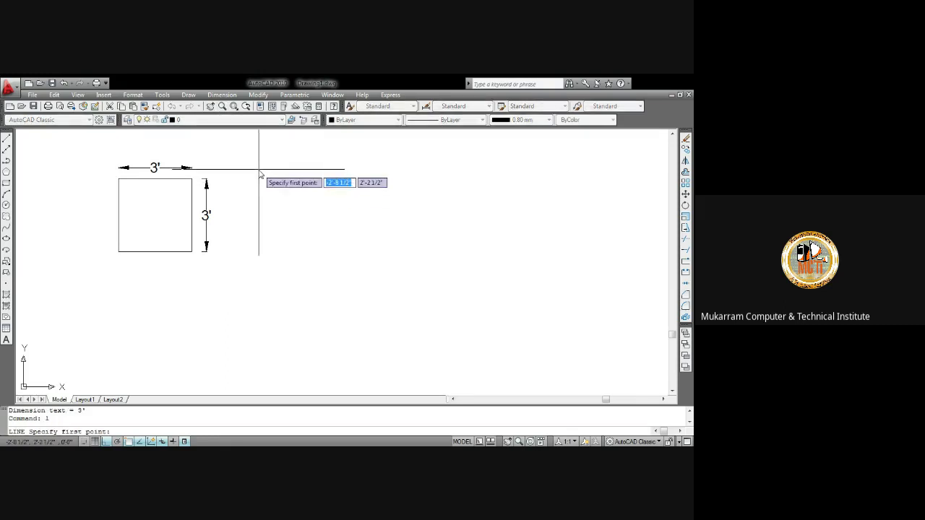
{"action": "left_click", "coordinate": [259, 170]}
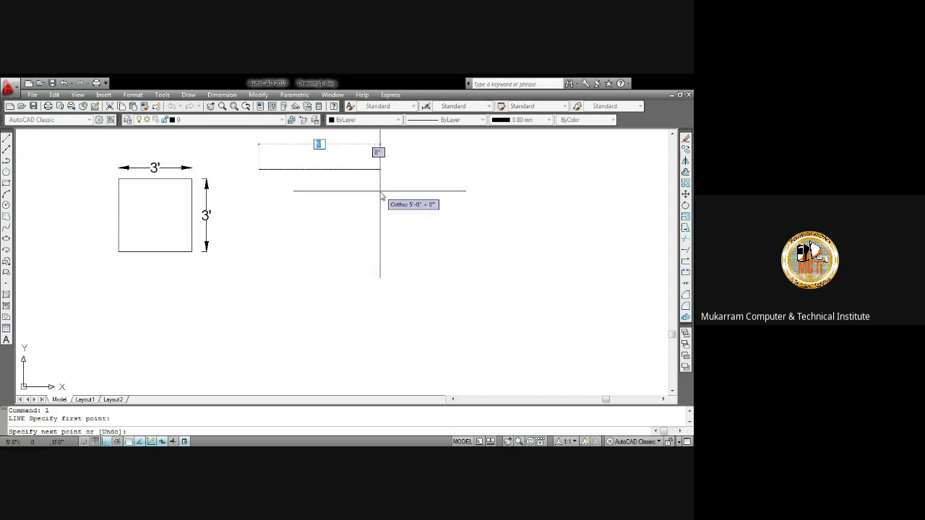
{"action": "type", "text": "3"}
{"action": "key", "text": "Return"}
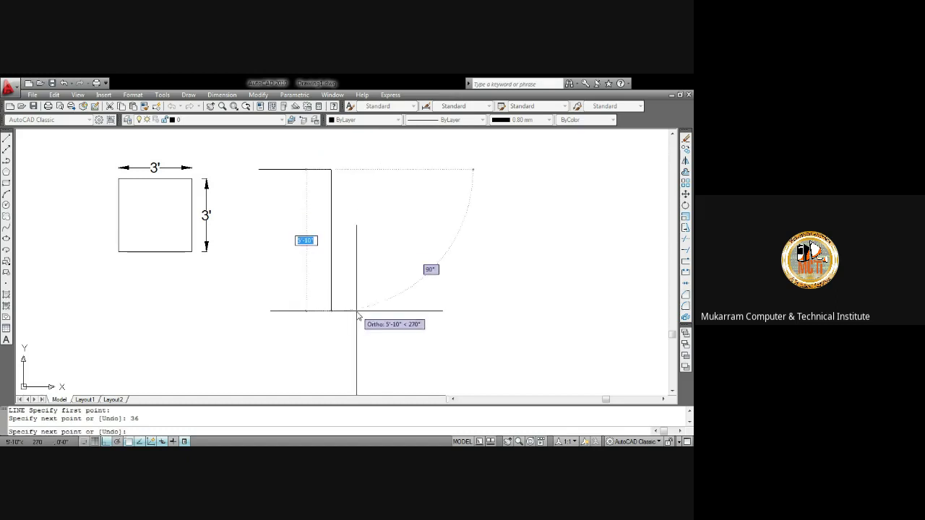
{"action": "key", "text": "Escape"}
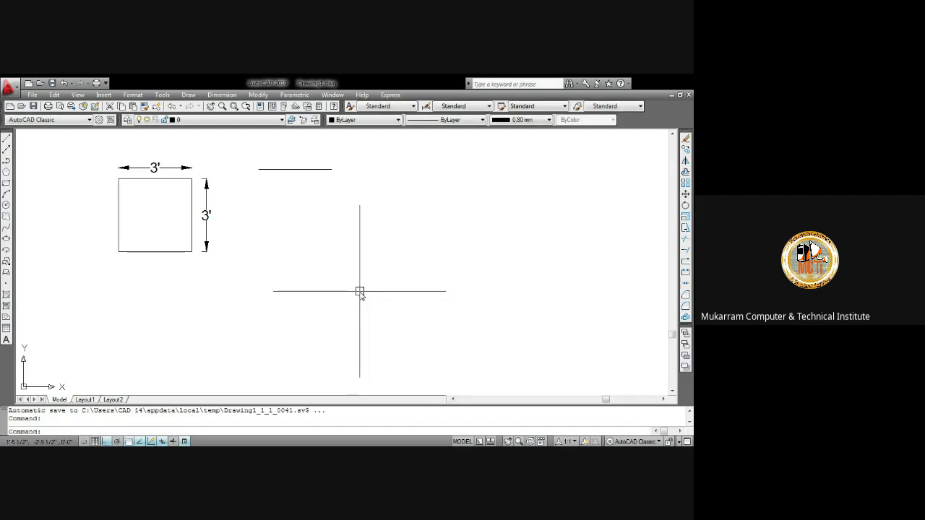
Step: From that line's right end, draw 36 down and 36 left, then close with a diagonal
{"action": "key", "text": "Return"}
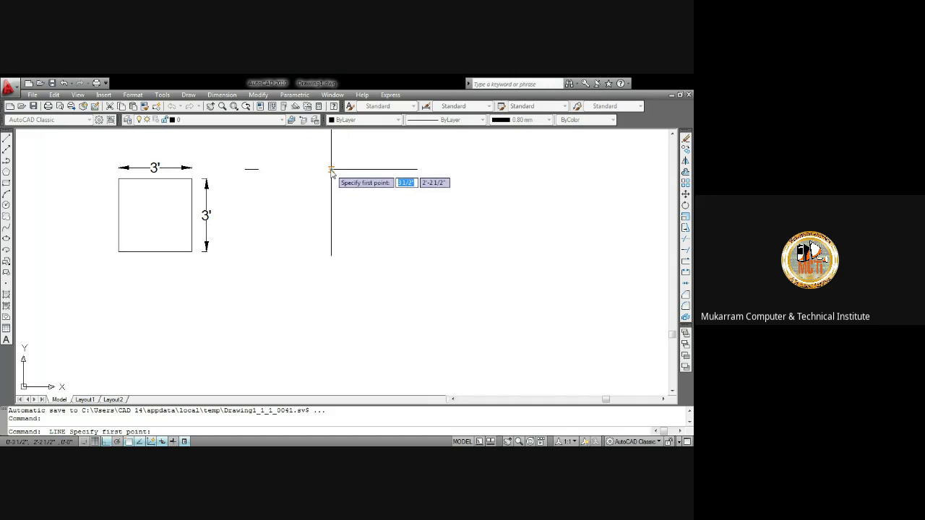
{"action": "left_click", "coordinate": [331, 171]}
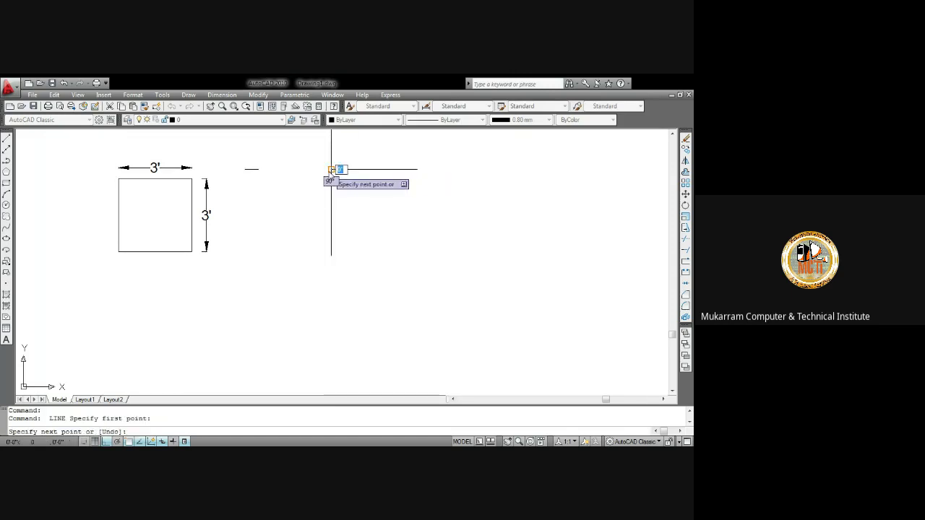
{"action": "type", "text": "36"}
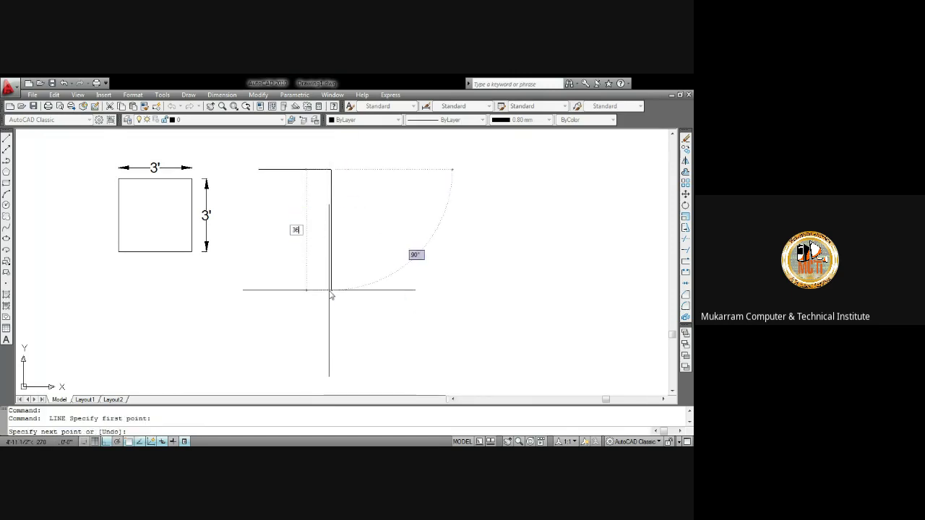
{"action": "key", "text": "Return"}
{"action": "type", "text": "36"}
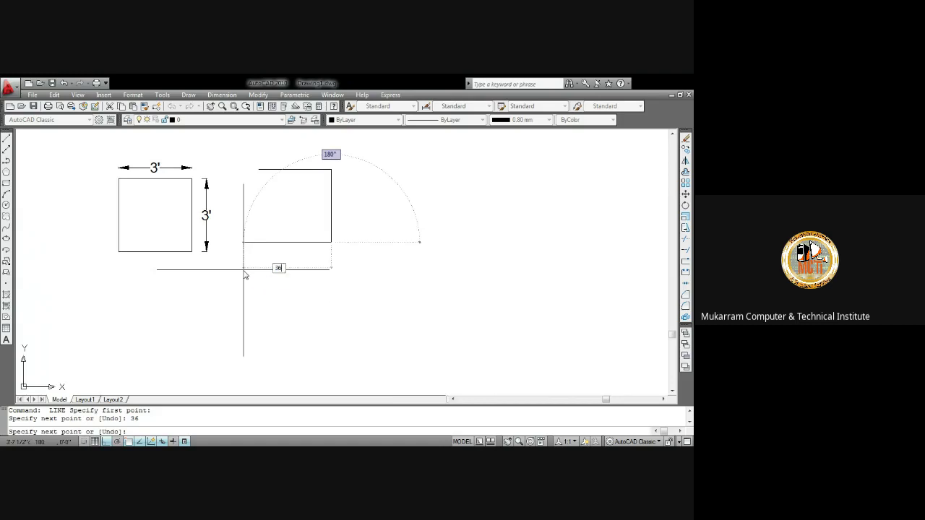
{"action": "key", "text": "Return"}
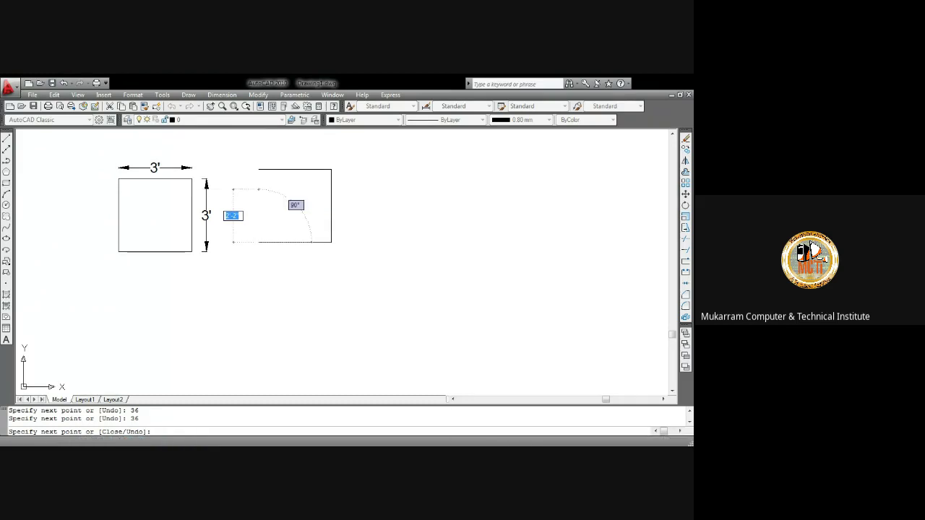
{"action": "type", "text": "c"}
{"action": "key", "text": "Return"}
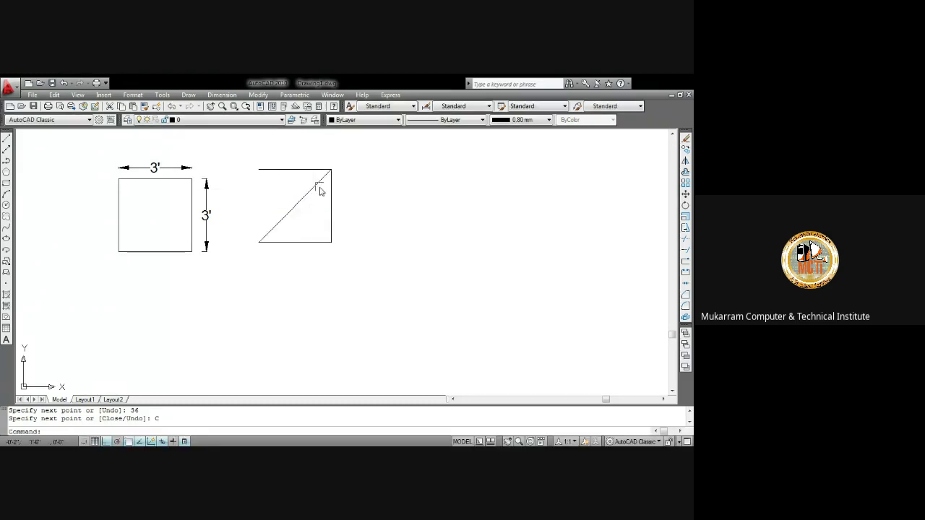
{"action": "scroll", "coordinate": [331, 188], "scroll_direction": "up", "scroll_amount": 3}
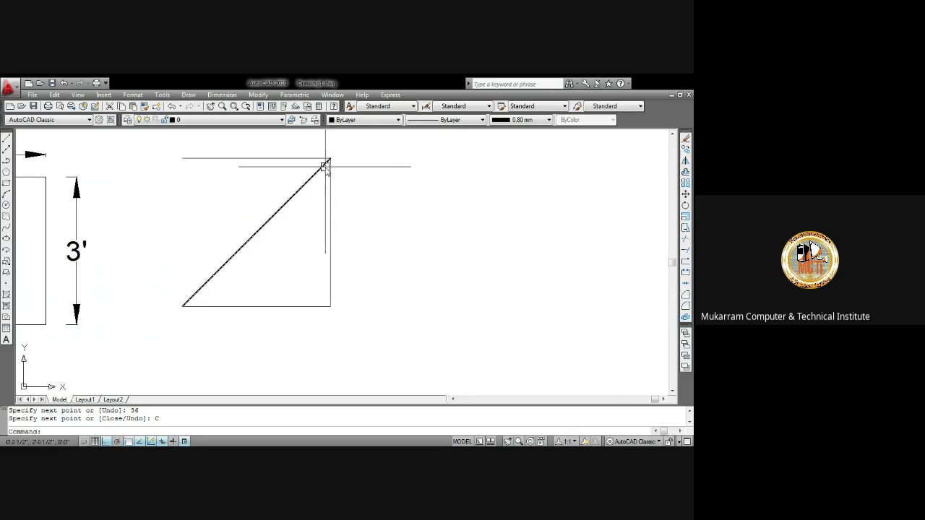
{"action": "scroll", "coordinate": [326, 165], "scroll_direction": "down", "scroll_amount": 2}
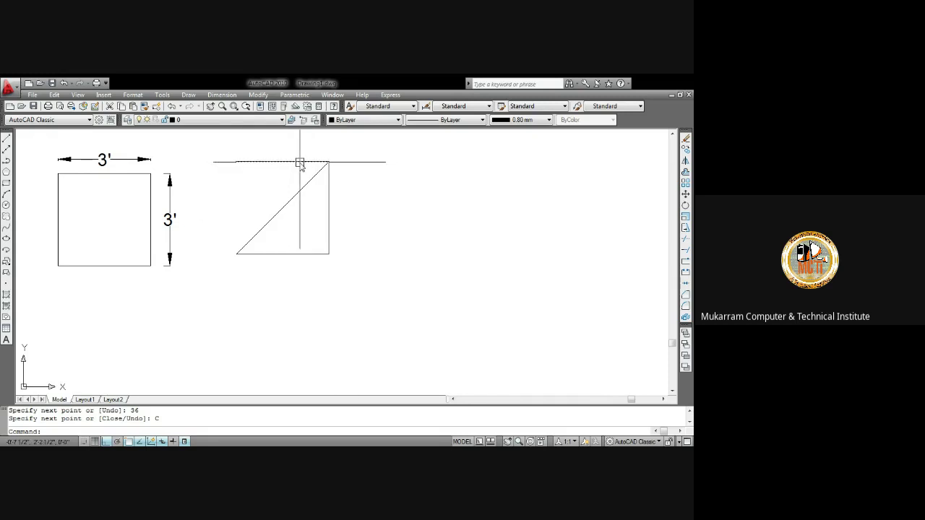
Step: Draw a 36-inch horizontal line to the right of the previous triangle figure
{"action": "type", "text": "l"}
{"action": "key", "text": "Return"}
{"action": "left_click", "coordinate": [344, 192]}
{"action": "type", "text": "3"}
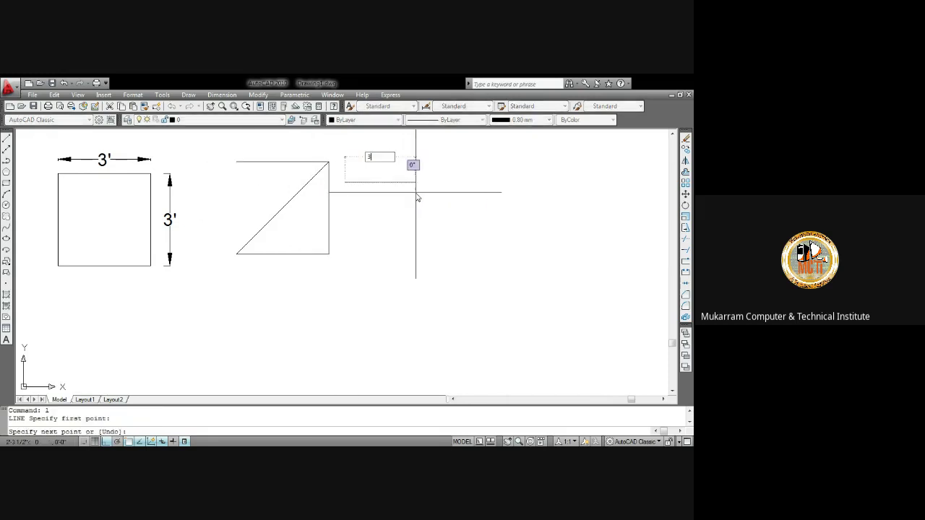
{"action": "type", "text": "6"}
{"action": "key", "text": "Return"}
{"action": "key", "text": "Return"}
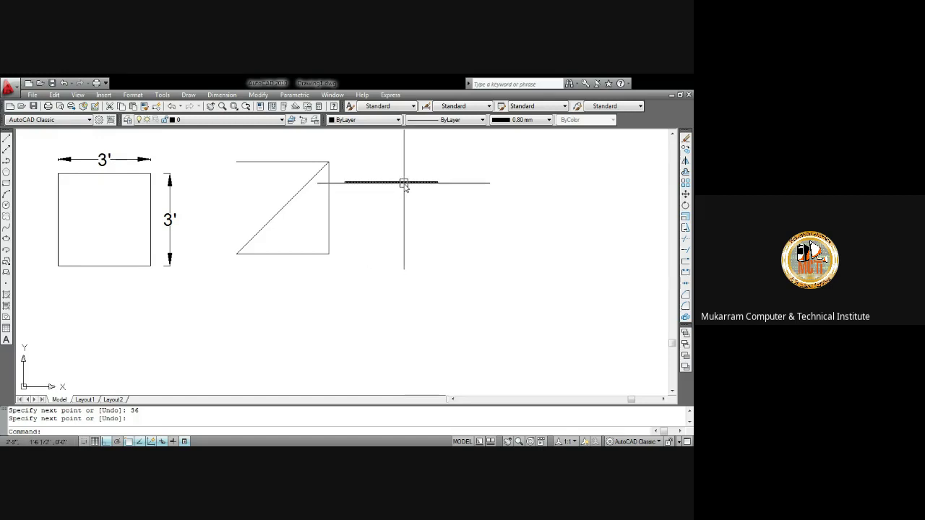
Step: From that line's right end, draw 36 inches down and 36 inches left, then close with a diagonal
{"action": "key", "text": "Return"}
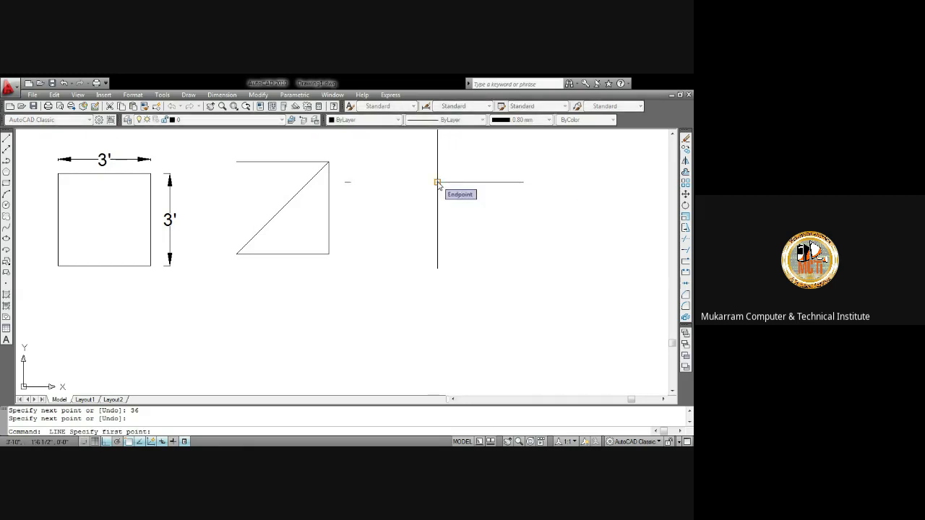
{"action": "left_click", "coordinate": [437, 182]}
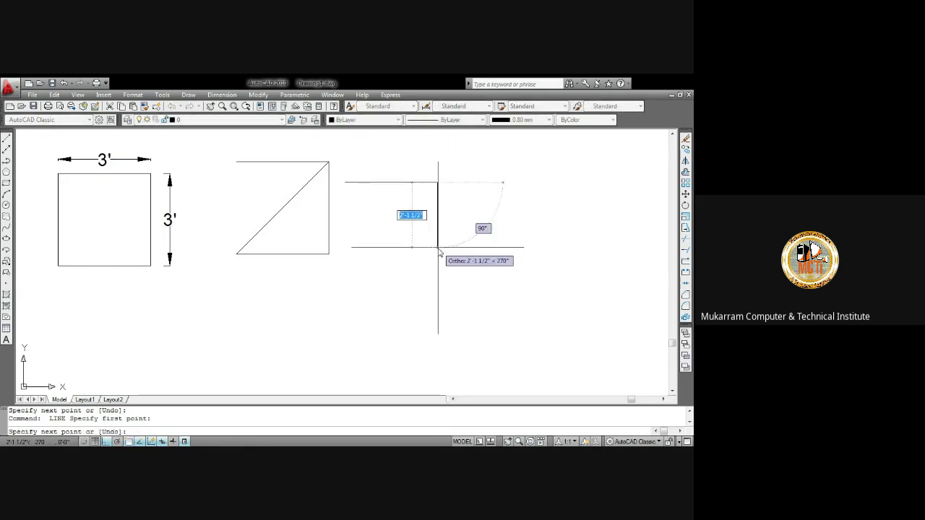
{"action": "type", "text": "36"}
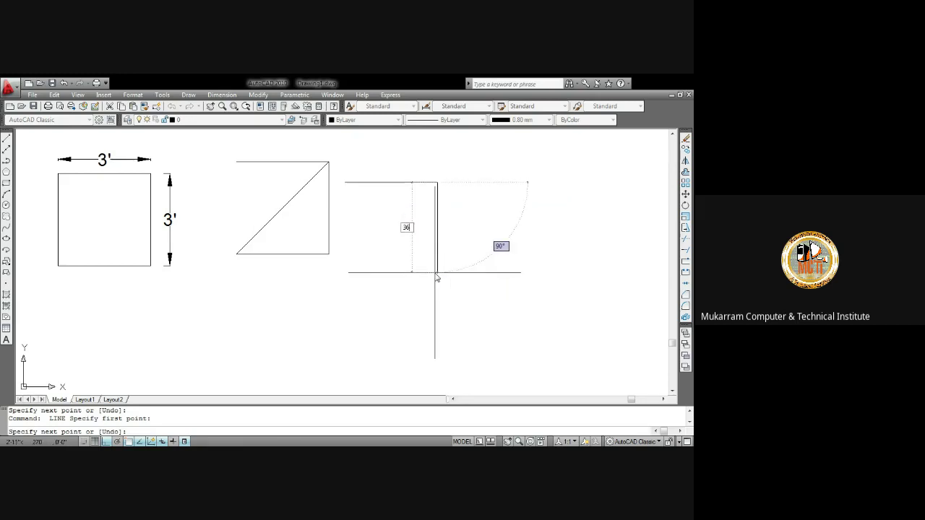
{"action": "key", "text": "Return"}
{"action": "type", "text": "3"}
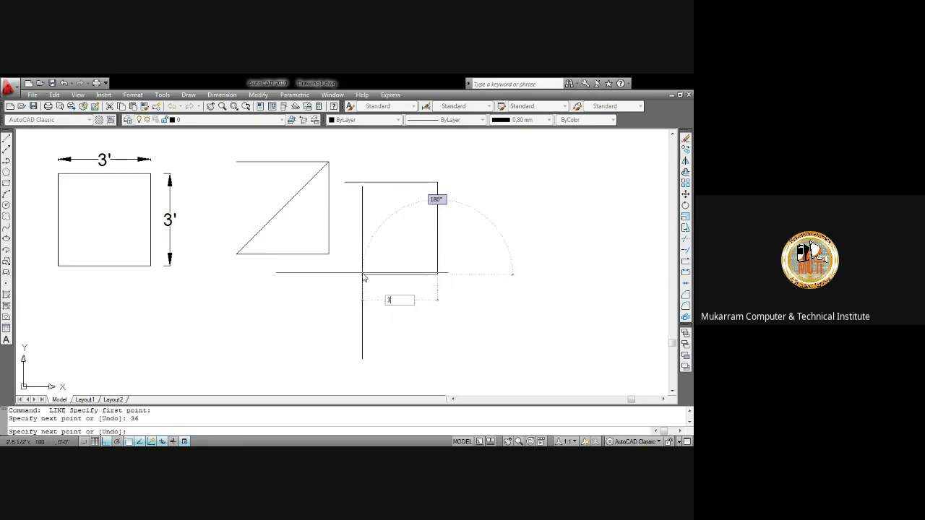
{"action": "key", "text": "Return"}
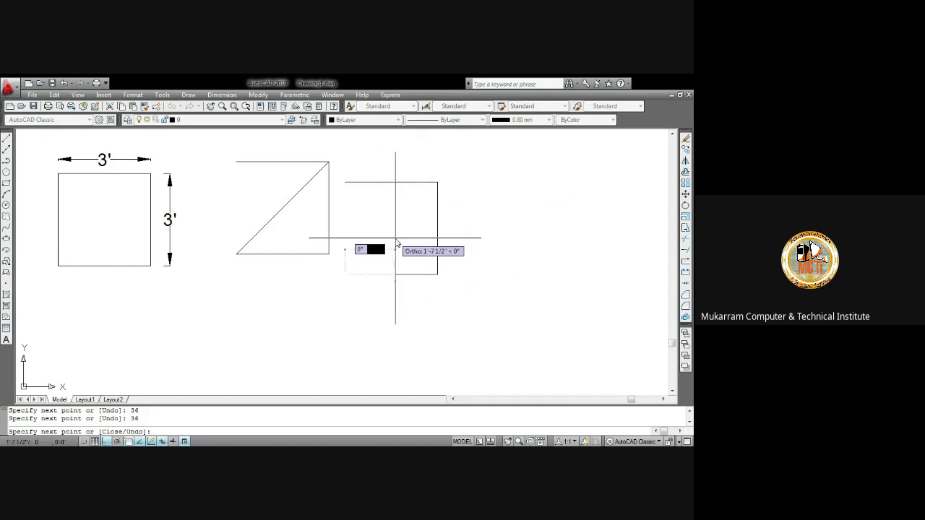
{"action": "type", "text": "c"}
{"action": "key", "text": "Return"}
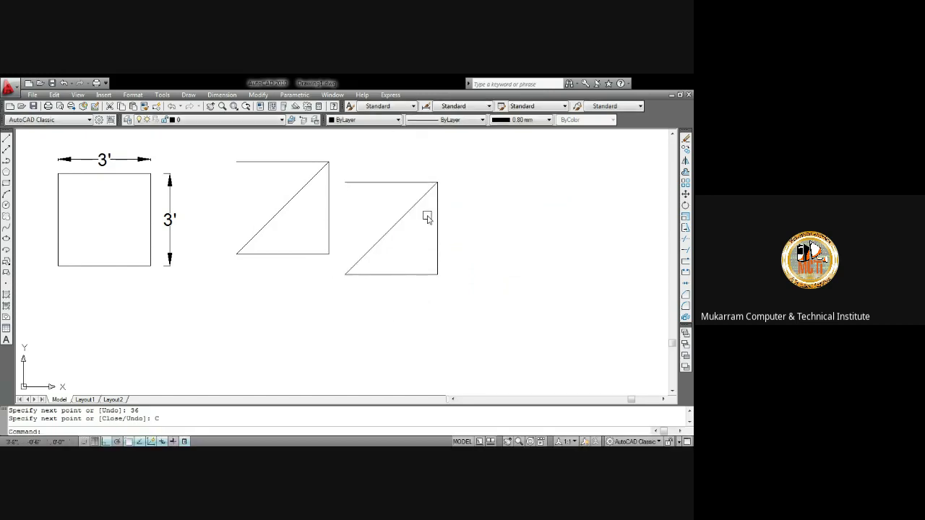
Step: Start a new figure right of the second one with a 36-inch top line
{"action": "scroll", "coordinate": [437, 187], "scroll_direction": "up", "scroll_amount": 2}
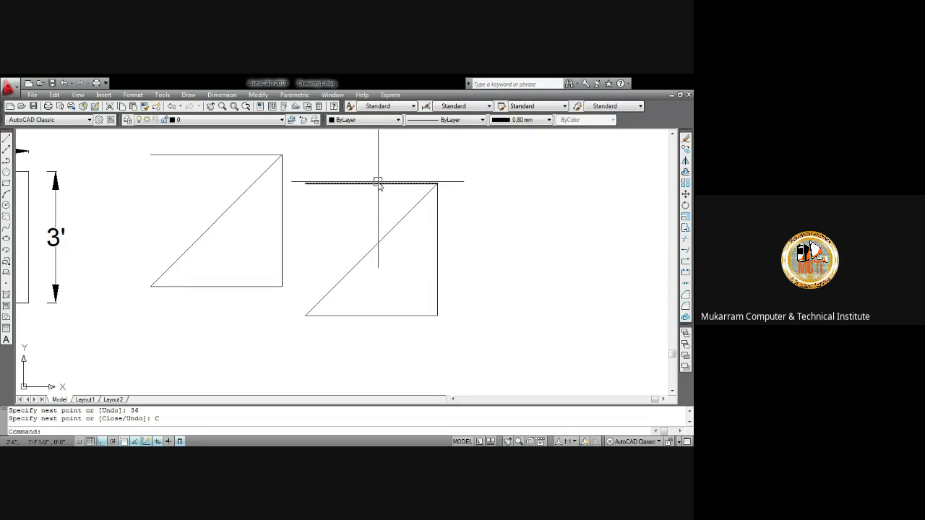
{"action": "scroll", "coordinate": [378, 182], "scroll_direction": "down", "scroll_amount": 2}
{"action": "middle_click_drag", "start_coordinate": [395, 207], "coordinate": [271, 219]}
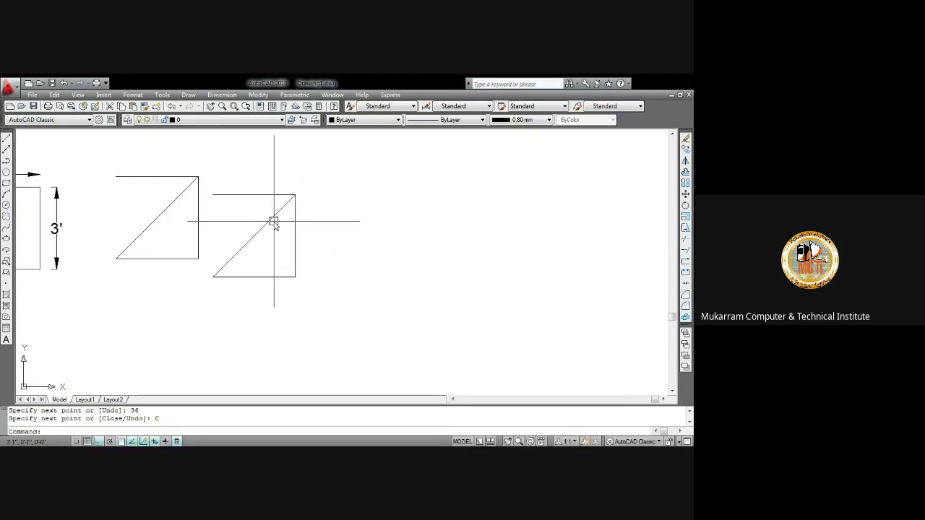
{"action": "type", "text": "l"}
{"action": "key", "text": "Return"}
{"action": "left_click", "coordinate": [329, 192]}
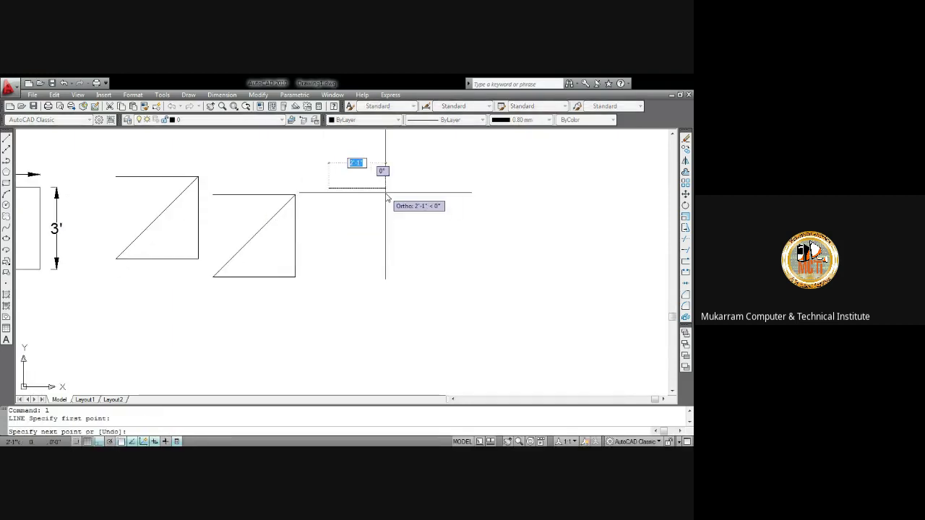
{"action": "type", "text": "36"}
{"action": "key", "text": "Return"}
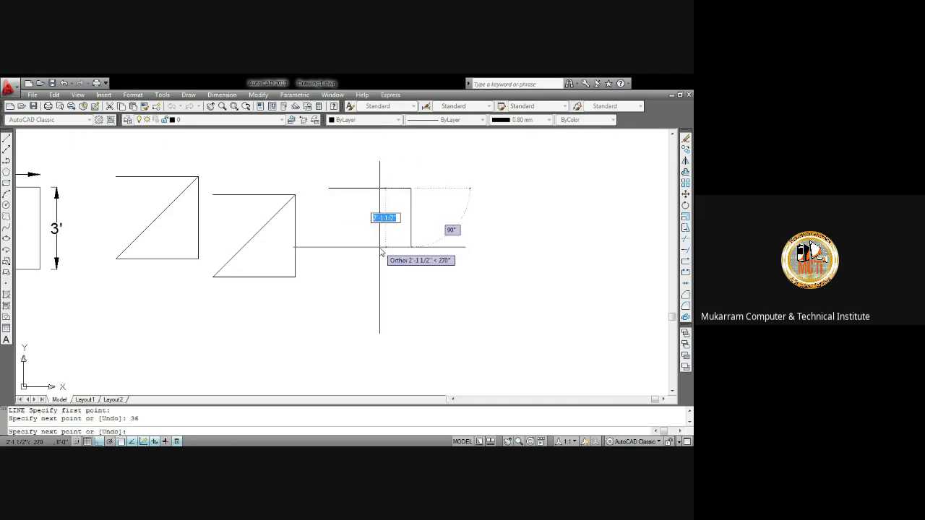
Step: Add the 36-inch right and bottom sides, close the square, and bring the whole row into view
{"action": "type", "text": "36"}
{"action": "key", "text": "Return"}
{"action": "type", "text": "3"}
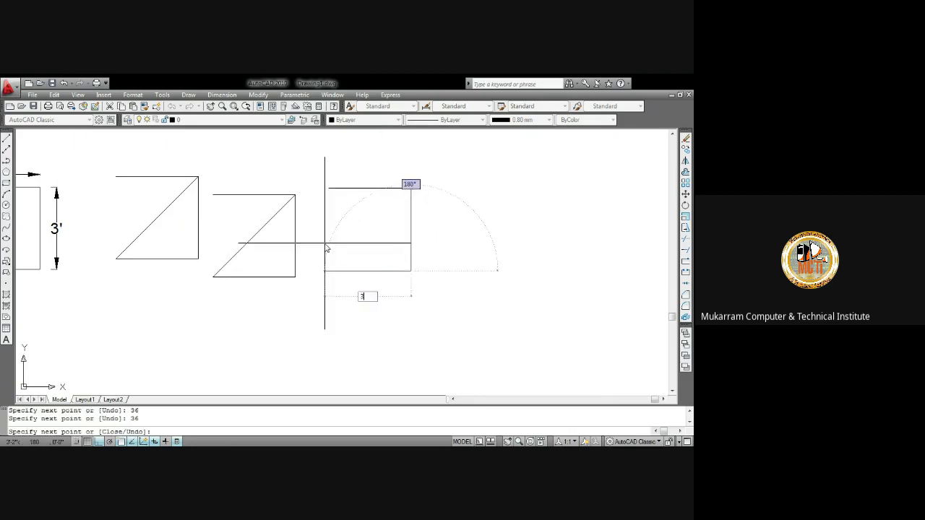
{"action": "key", "text": "Return"}
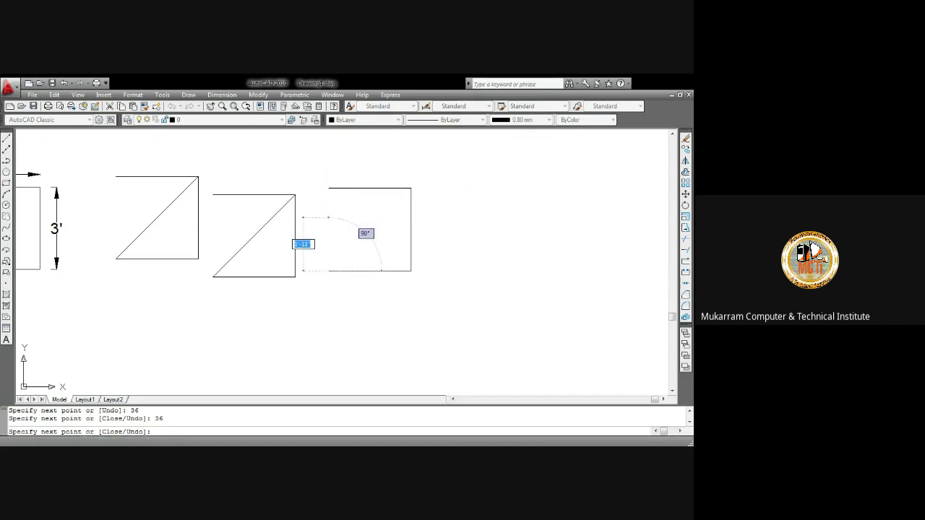
{"action": "type", "text": "c"}
{"action": "key", "text": "Return"}
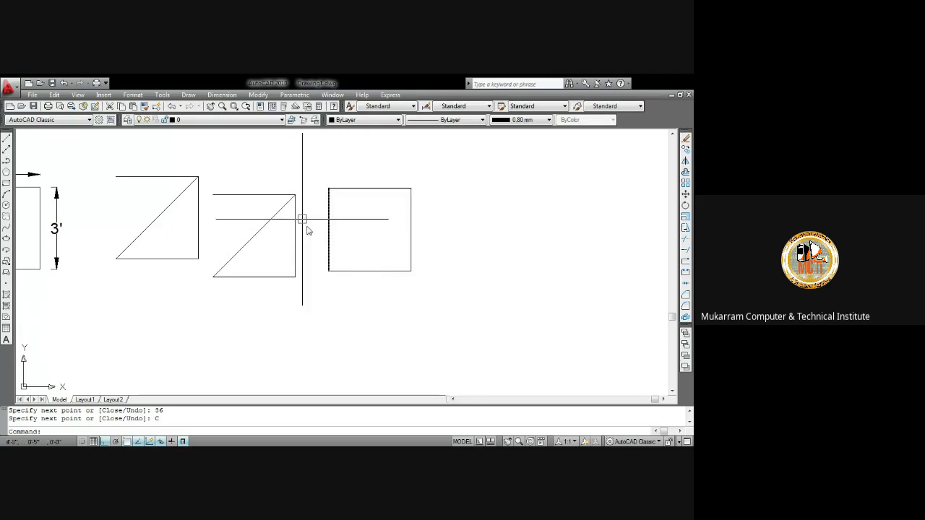
{"action": "scroll", "coordinate": [333, 195], "scroll_direction": "up", "scroll_amount": 2}
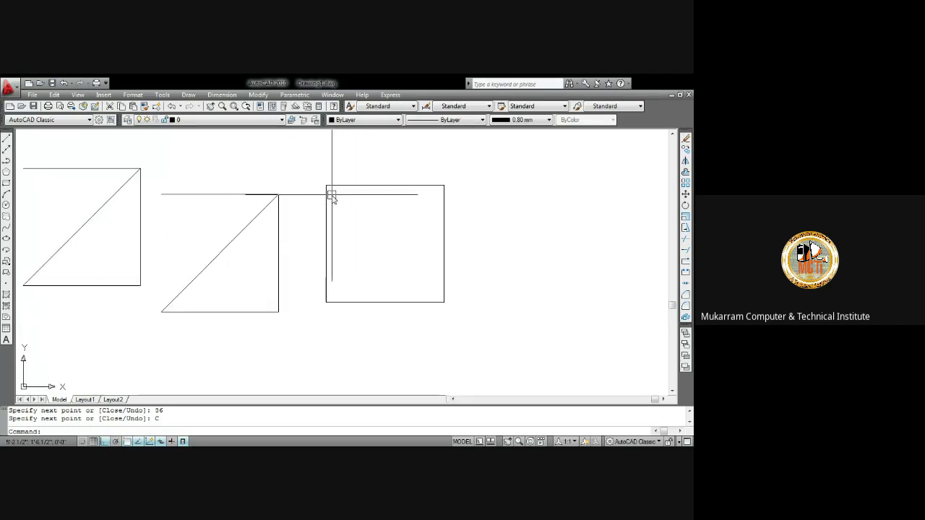
{"action": "scroll", "coordinate": [332, 195], "scroll_direction": "down", "scroll_amount": 2}
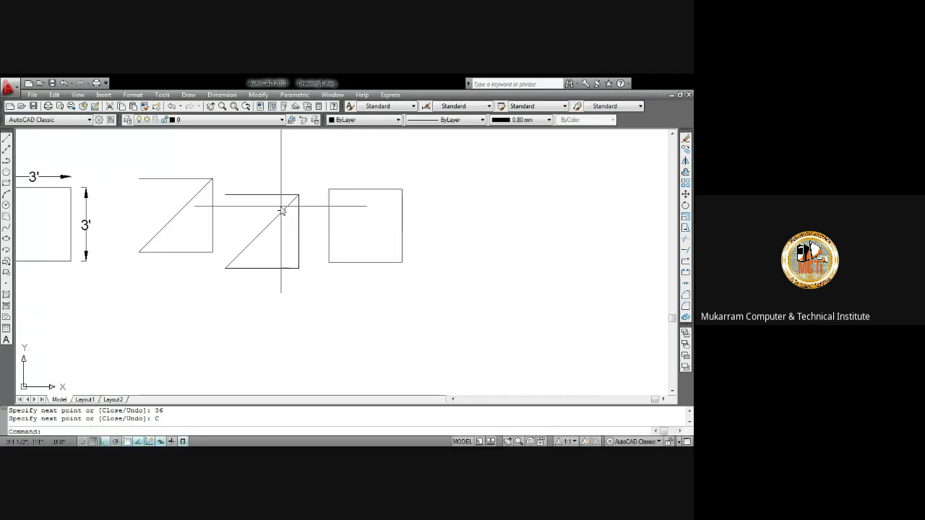
{"action": "mouse_move", "coordinate": [283, 207]}
{"action": "middle_mouse_down"}
{"action": "mouse_move", "coordinate": [341, 239]}
{"action": "mouse_move", "coordinate": [350, 267]}
{"action": "middle_mouse_up"}
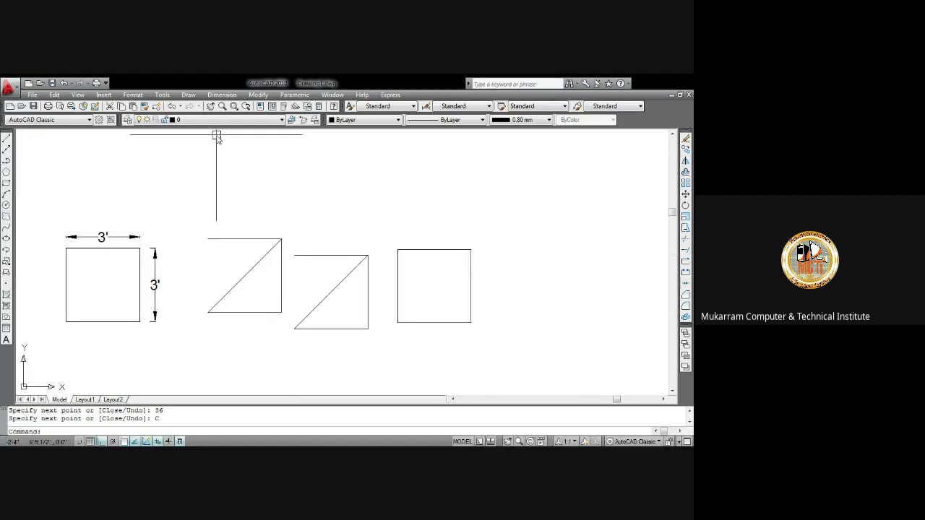
Step: Draw a 36-inch horizontal line above the row of figures with Draw > Line
{"action": "left_click", "coordinate": [188, 95]}
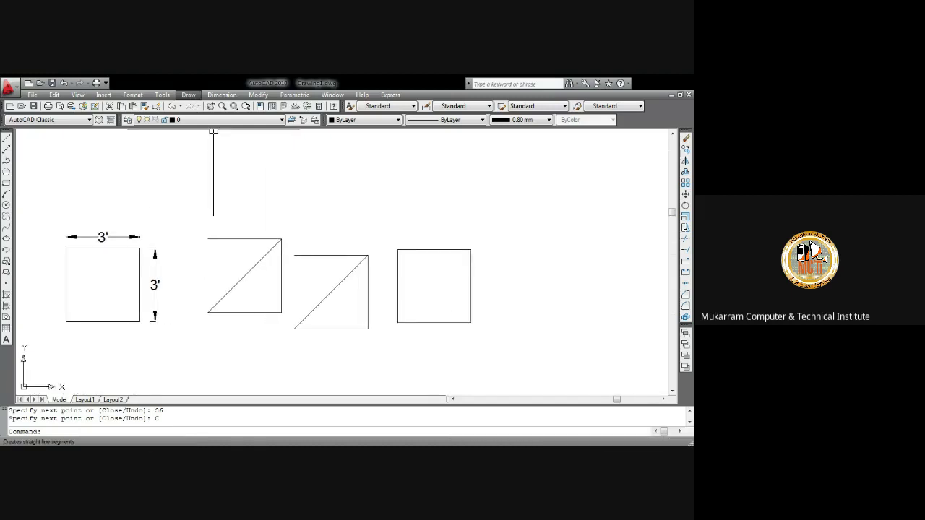
{"action": "left_click", "coordinate": [214, 131]}
{"action": "left_click", "coordinate": [143, 168]}
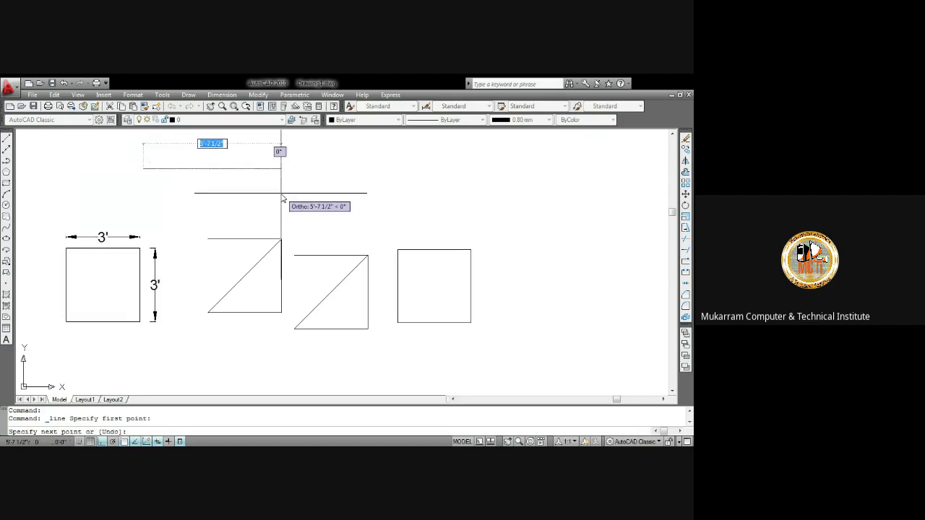
{"action": "type", "text": "36"}
{"action": "key", "text": "Return"}
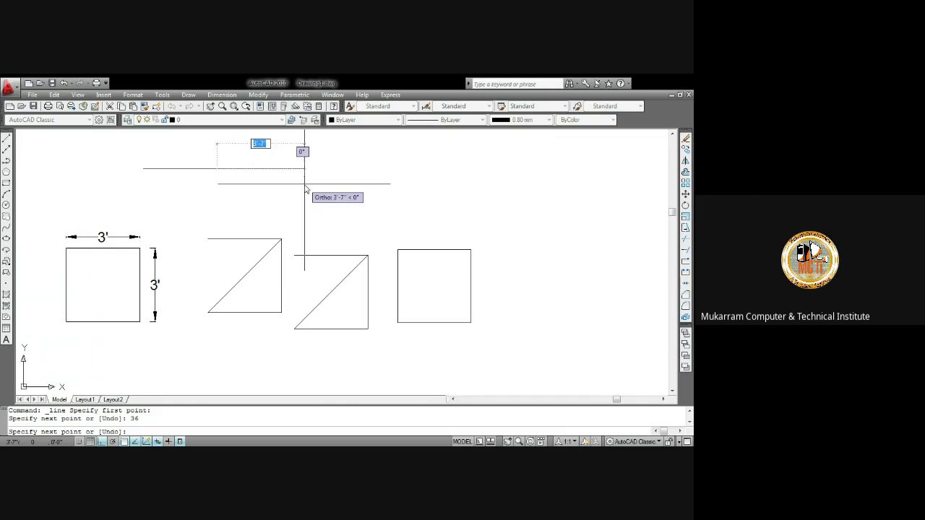
Step: With Ortho off, add a 36-inch slanted line rising from its right end
{"action": "key", "text": "F8"}
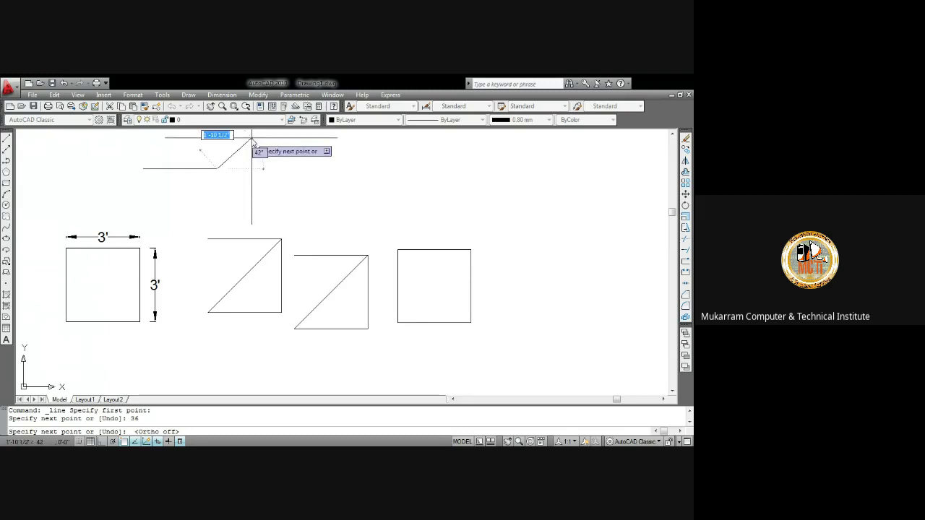
{"action": "type", "text": "36"}
{"action": "key", "text": "Return"}
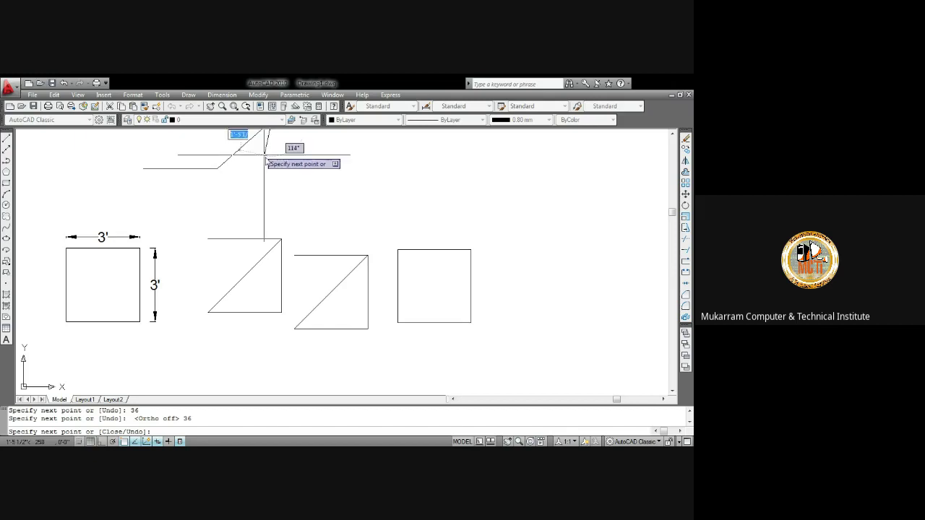
{"action": "scroll", "coordinate": [332, 206], "scroll_direction": "down", "scroll_amount": 1}
{"action": "scroll", "coordinate": [341, 205], "scroll_direction": "up", "scroll_amount": 3}
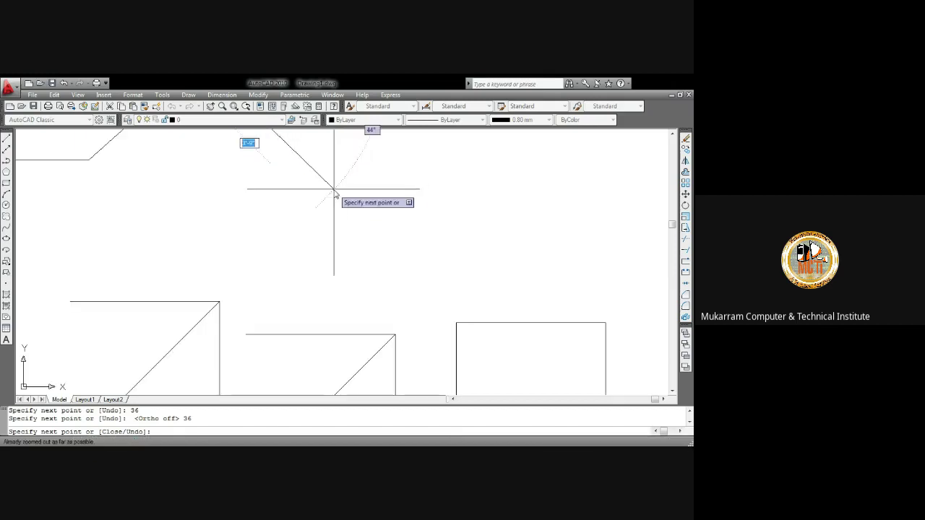
{"action": "key", "text": "Escape"}
{"action": "middle_click", "coordinate": [333, 207]}
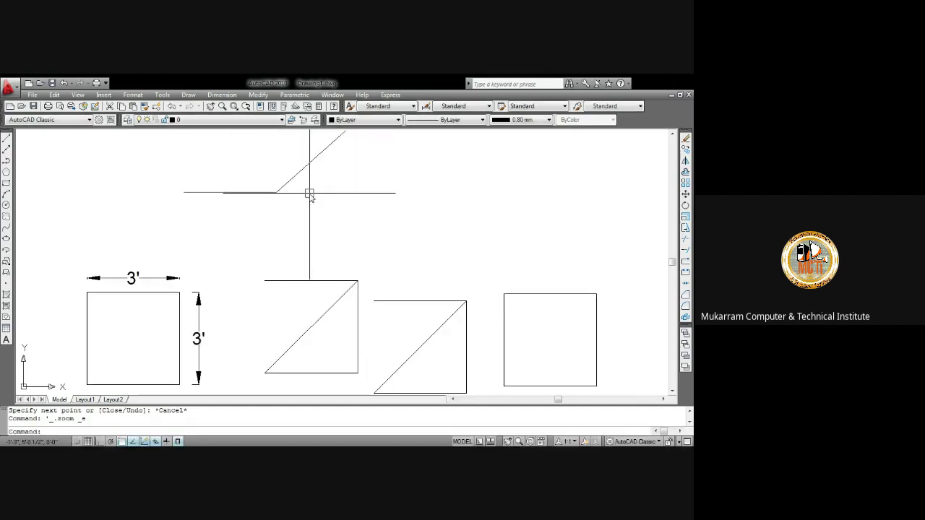
{"action": "scroll", "coordinate": [332, 206], "scroll_direction": "down", "scroll_amount": 2}
Step: Erase the two trial lines above the figures
{"action": "left_click", "coordinate": [331, 205]}
{"action": "left_click", "coordinate": [289, 174]}
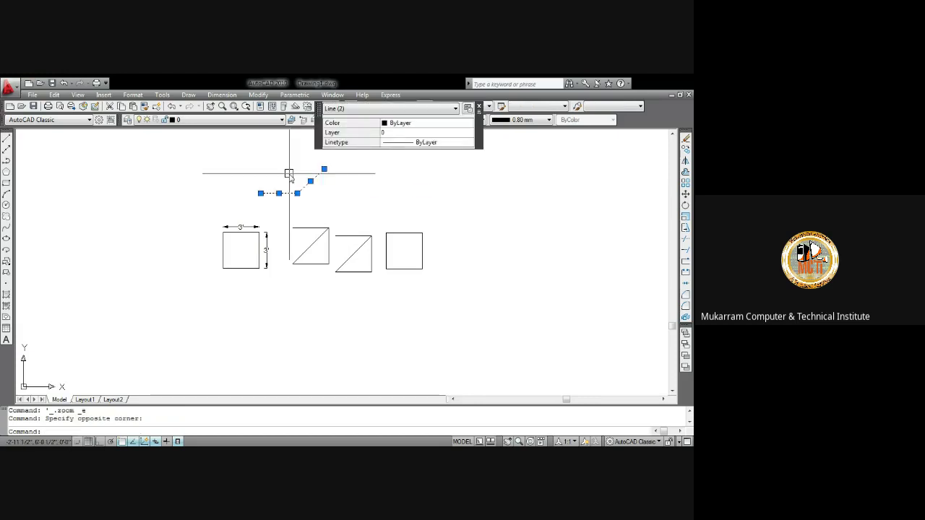
{"action": "key", "text": "Delete"}
Step: With Ortho on, draw a new 36-inch flat starting segment
{"action": "type", "text": "l"}
{"action": "key", "text": "Return"}
{"action": "left_click", "coordinate": [184, 175]}
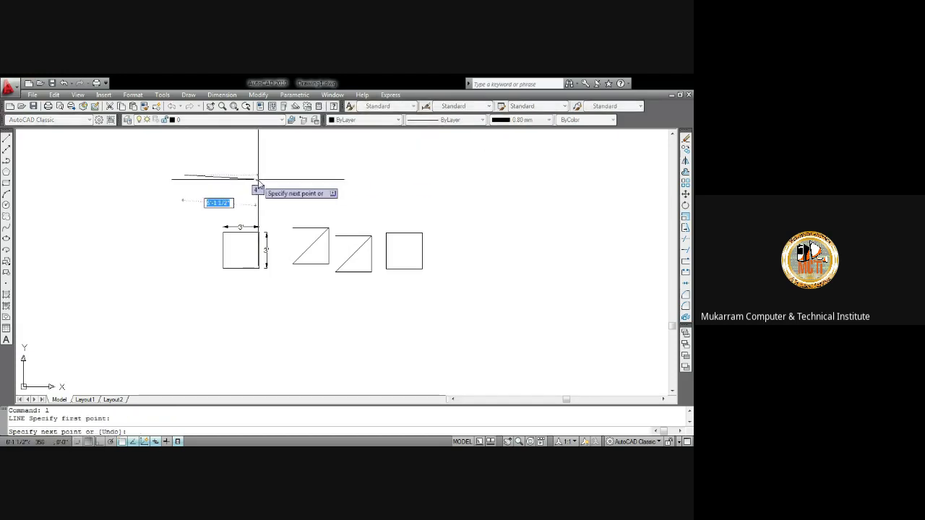
{"action": "key", "text": "F8"}
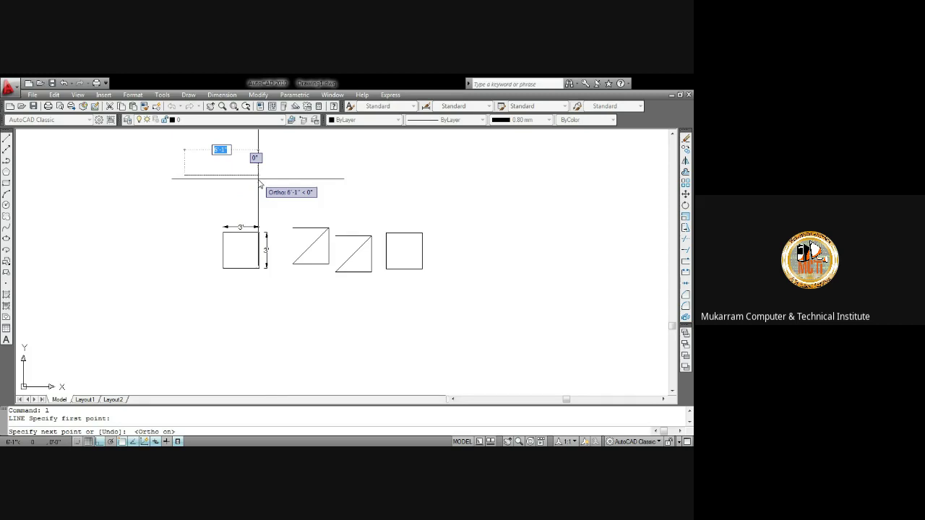
{"action": "type", "text": "36"}
{"action": "key", "text": "Return"}
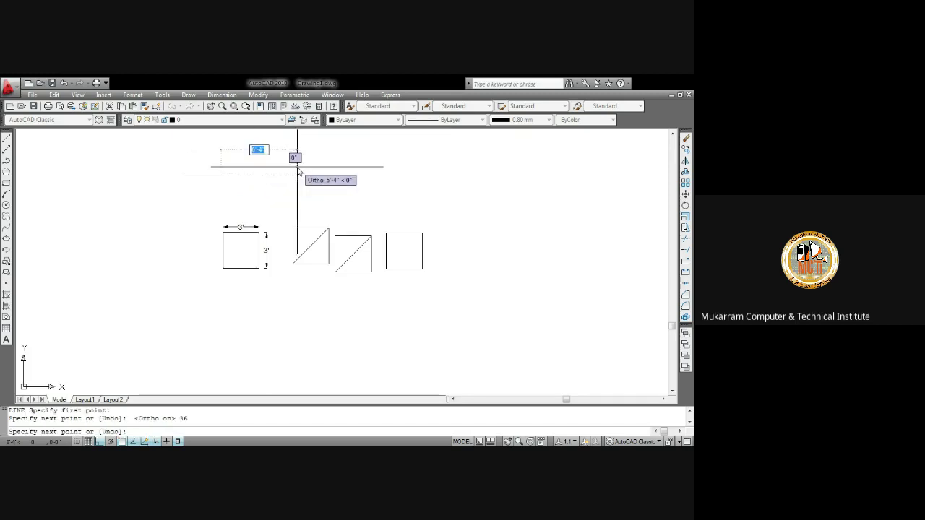
Step: With Ortho off, continue with a 36-inch rising slant and a 42-inch falling slant
{"action": "key", "text": "F8"}
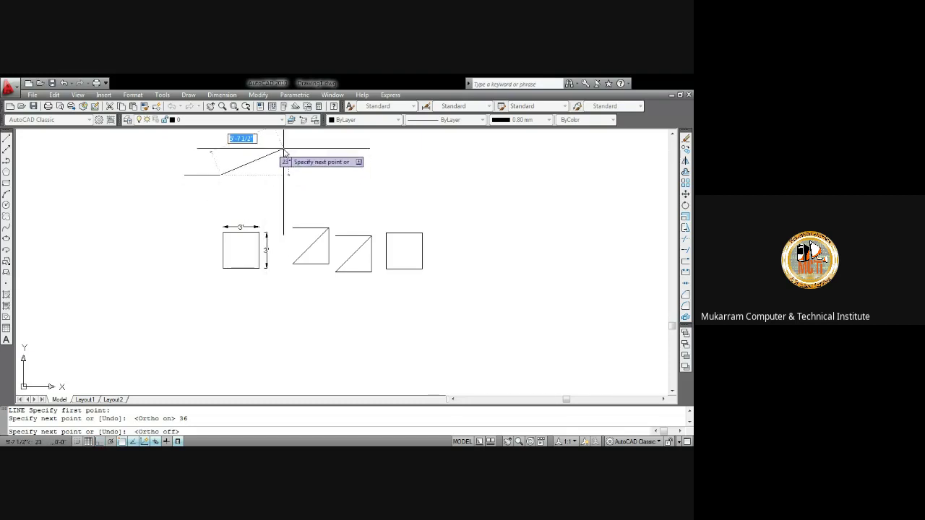
{"action": "type", "text": "36"}
{"action": "key", "text": "Return"}
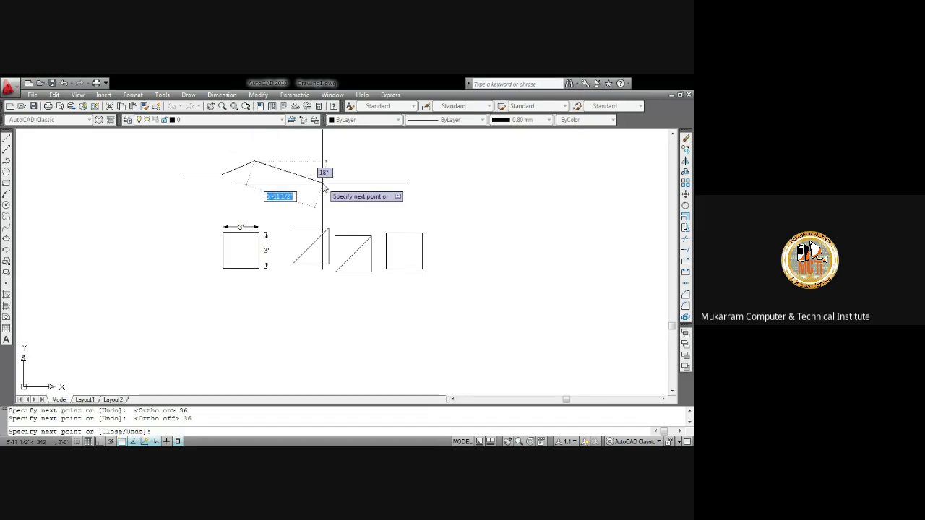
{"action": "type", "text": "42"}
{"action": "key", "text": "Return"}
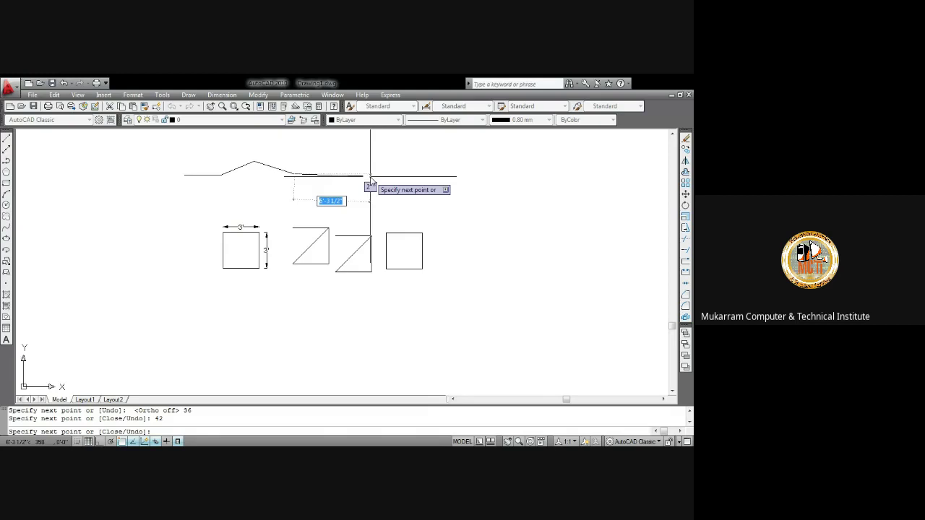
Step: With Ortho back on, add a 36-inch flat run and a 36-inch downward segment
{"action": "key", "text": "F8"}
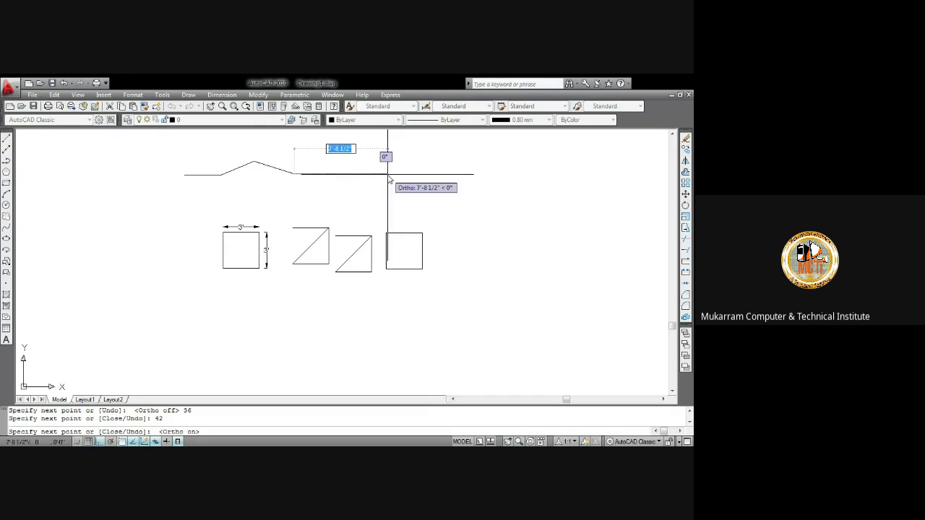
{"action": "type", "text": "3"}
{"action": "key", "text": "Return"}
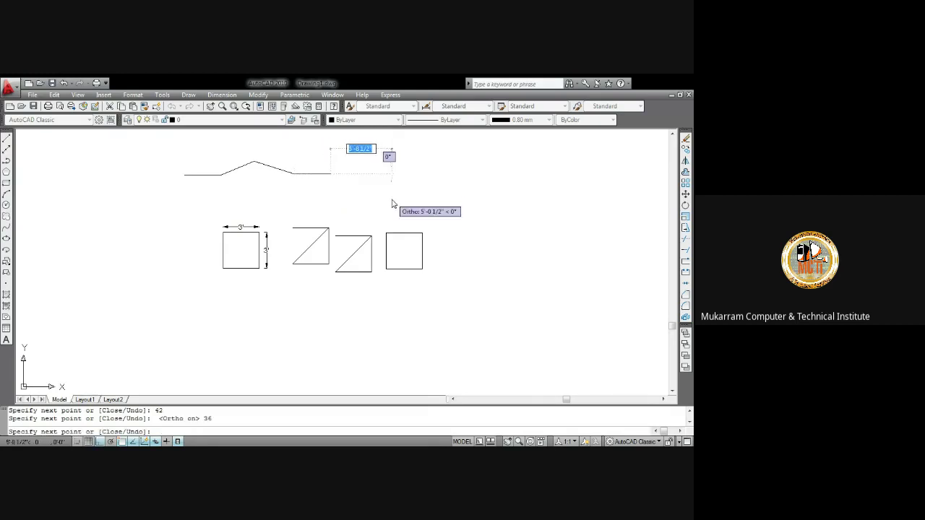
{"action": "type", "text": "3"}
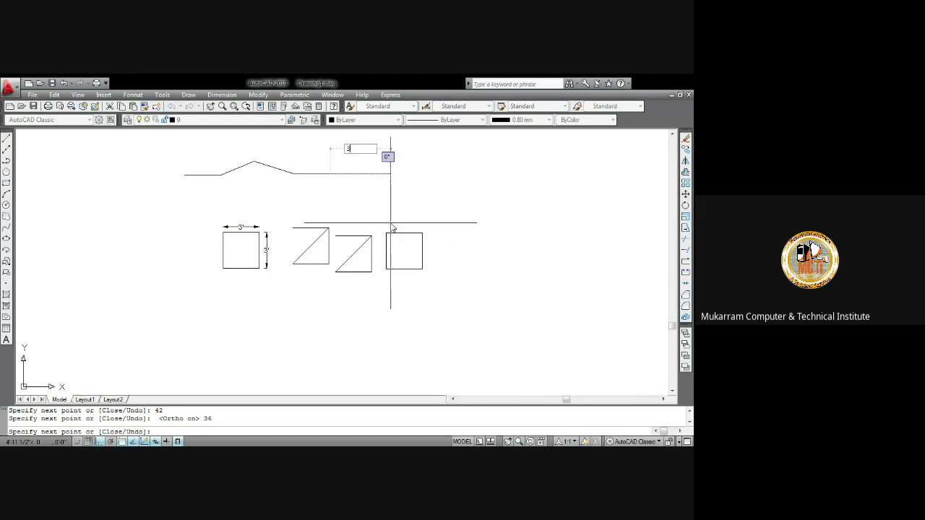
{"action": "type", "text": "6"}
{"action": "key", "text": "Return"}
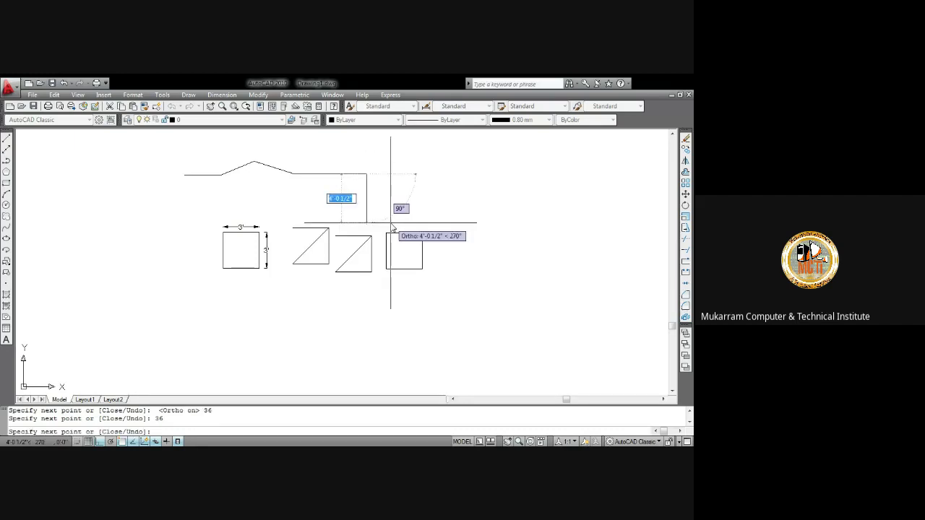
{"action": "key", "text": "Return"}
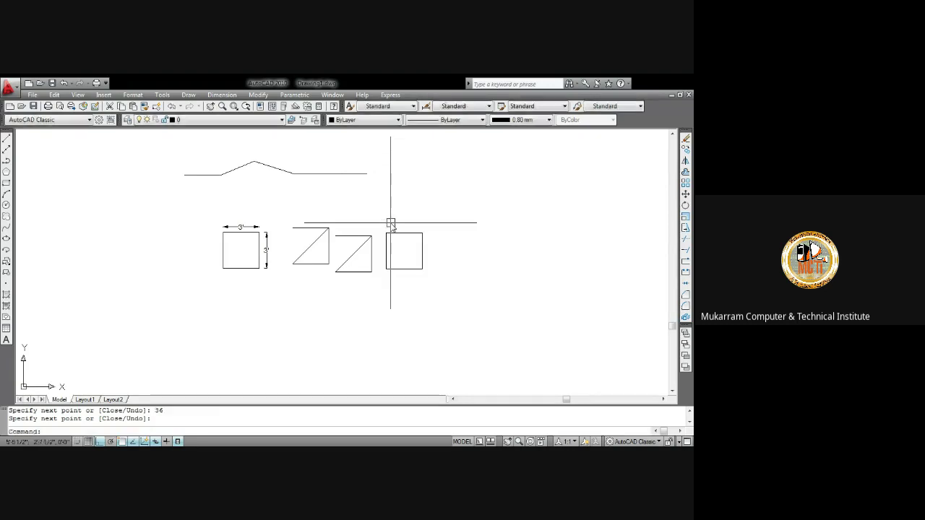
Step: Draw a 36-inch vertical line down from the top line's right end
{"action": "type", "text": "l"}
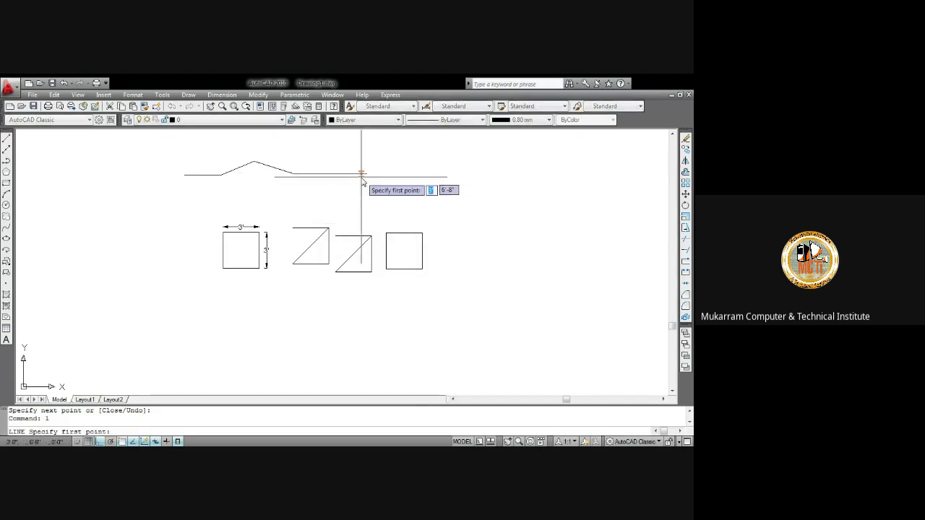
{"action": "key", "text": "Return"}
{"action": "left_click", "coordinate": [367, 175]}
{"action": "type", "text": "36"}
{"action": "key", "text": "Return"}
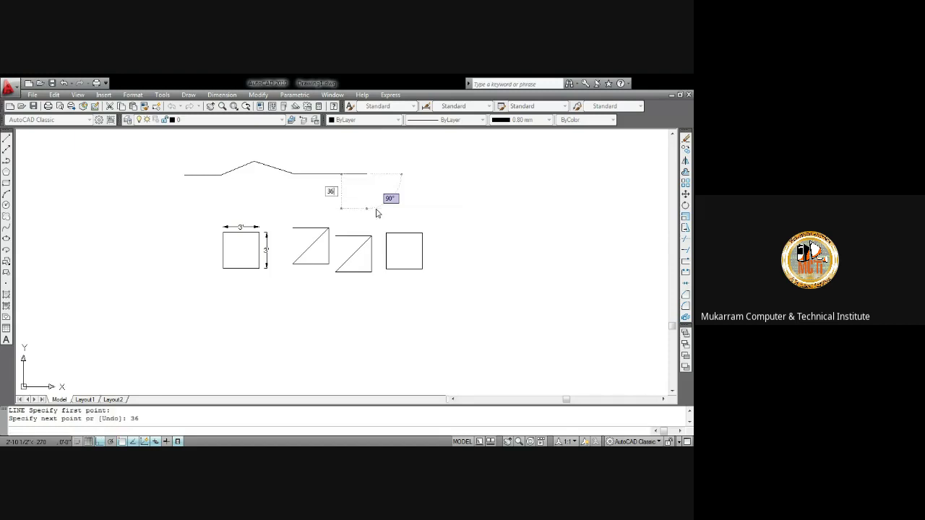
{"action": "key", "text": "Return"}
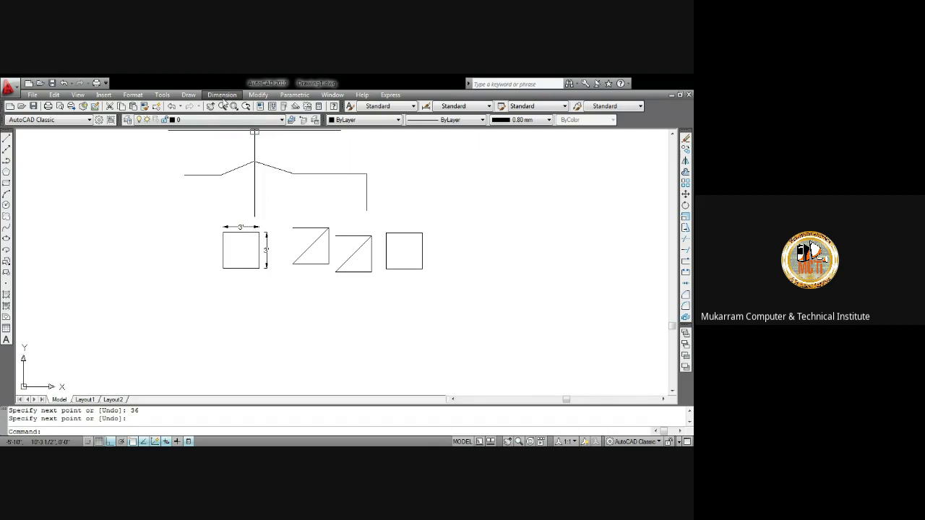
Step: Add a linear 3' dimension above the first flat run
{"action": "left_click", "coordinate": [222, 95]}
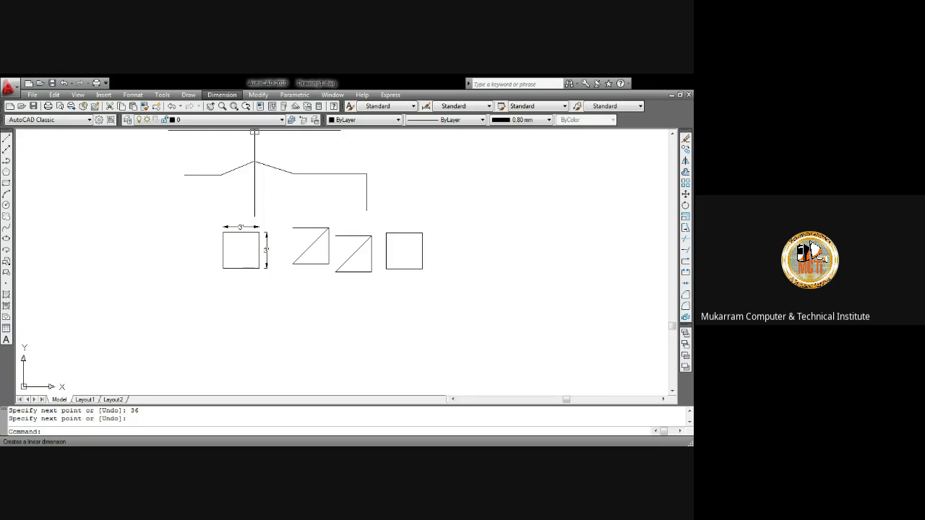
{"action": "left_click", "coordinate": [238, 119]}
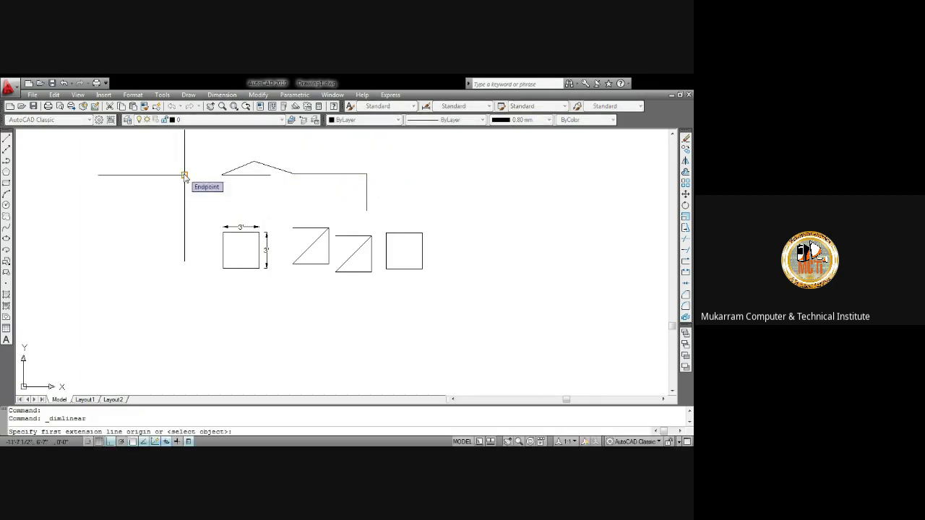
{"action": "left_click", "coordinate": [184, 176]}
{"action": "left_click", "coordinate": [222, 174]}
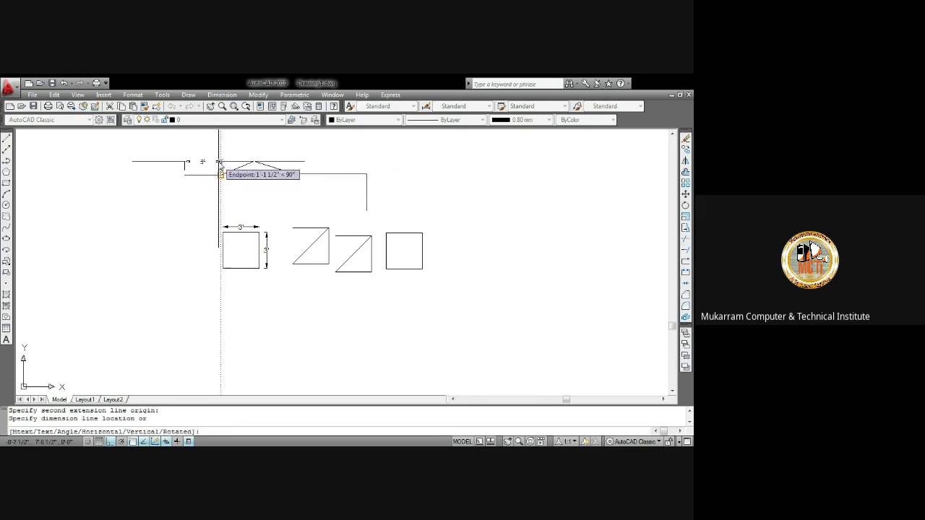
{"action": "left_click", "coordinate": [220, 162]}
{"action": "scroll", "coordinate": [190, 160], "scroll_direction": "up", "scroll_amount": 5}
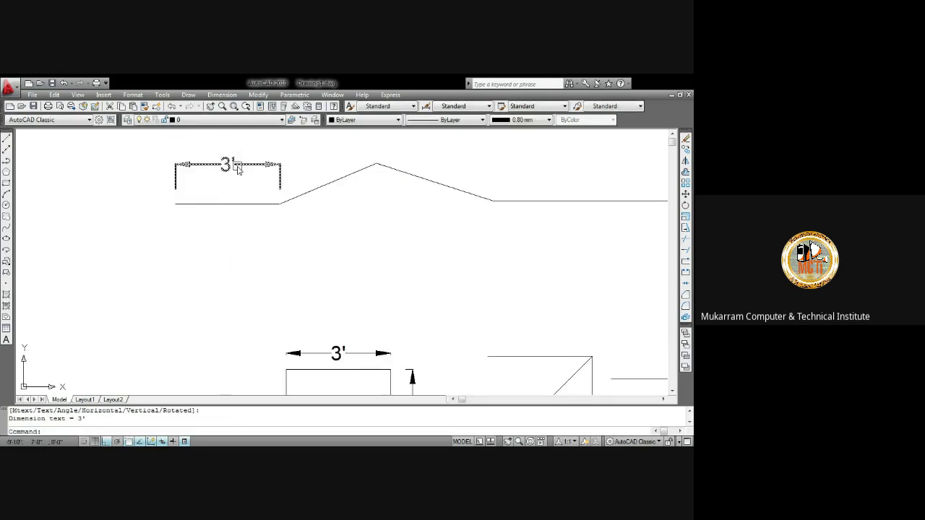
{"action": "scroll", "coordinate": [250, 166], "scroll_direction": "down", "scroll_amount": 6}
{"action": "scroll", "coordinate": [256, 168], "scroll_direction": "up", "scroll_amount": 4}
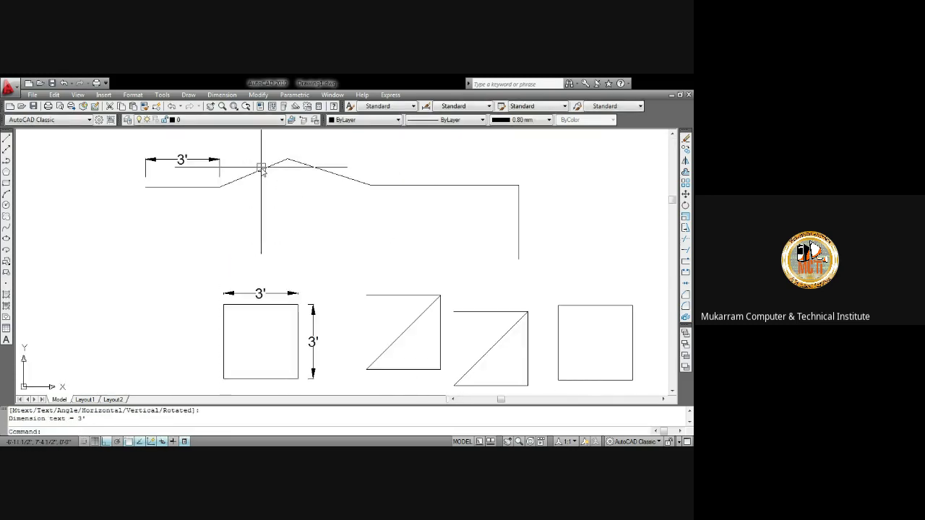
Step: Add an aligned 3' dimension to the rising sloped line
{"action": "left_click", "coordinate": [243, 95]}
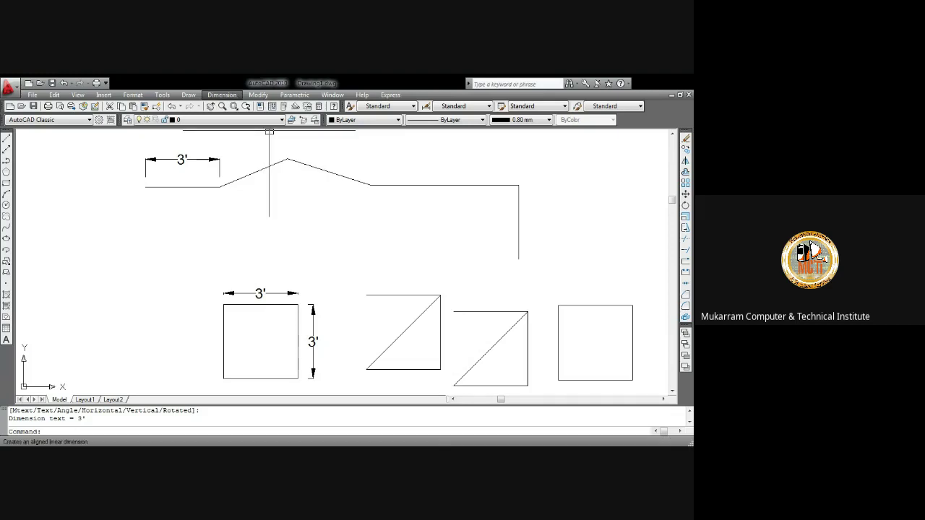
{"action": "left_click", "coordinate": [269, 132]}
{"action": "key", "text": "Return"}
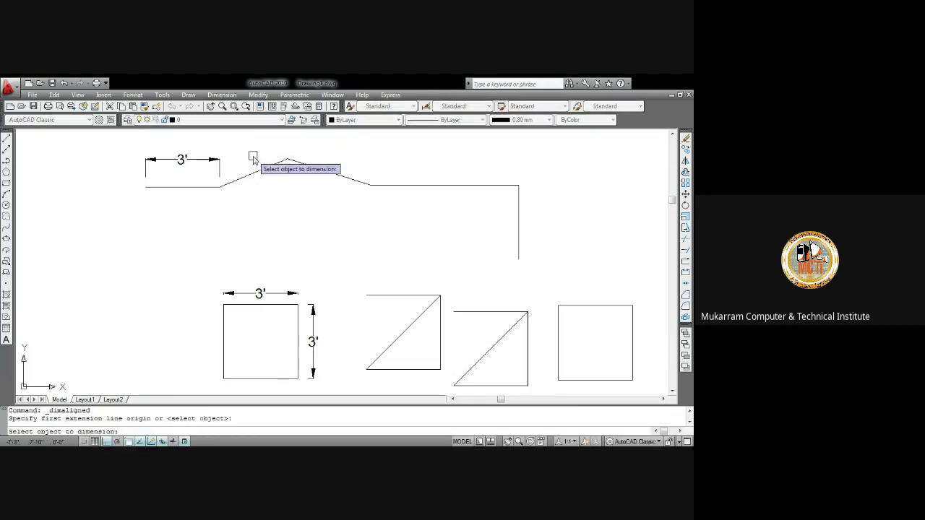
{"action": "left_click", "coordinate": [251, 173]}
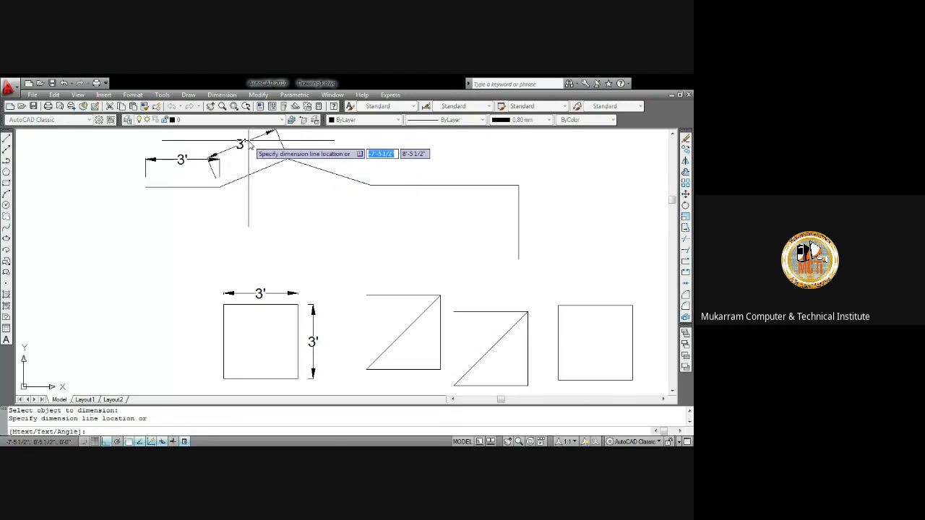
{"action": "left_click", "coordinate": [259, 187]}
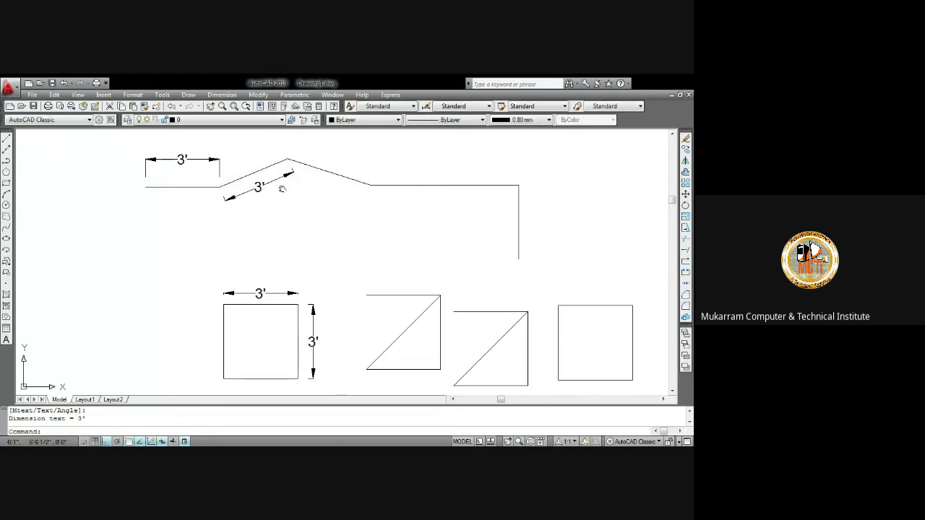
{"action": "middle_click_drag", "start_coordinate": [310, 187], "coordinate": [228, 204]}
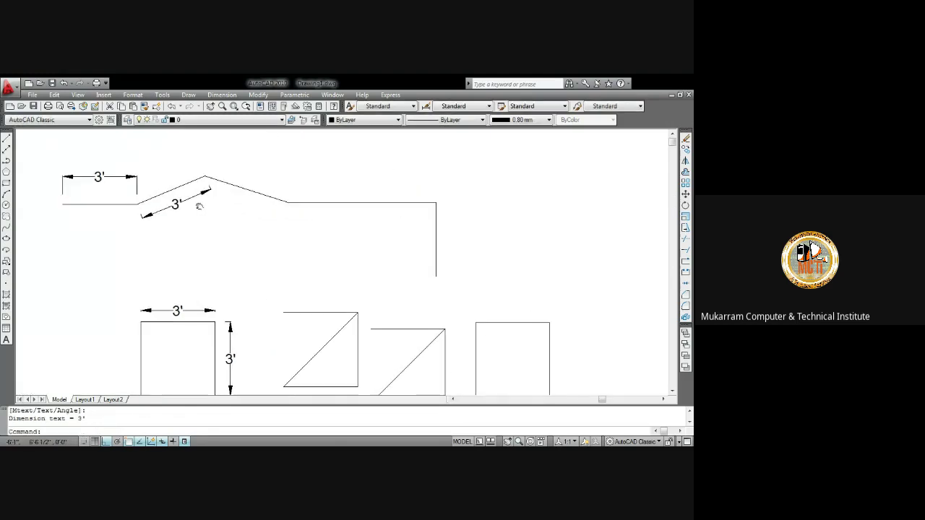
Step: Add an aligned 3'-6" dimension to the falling sloped line
{"action": "right_click", "coordinate": [251, 164]}
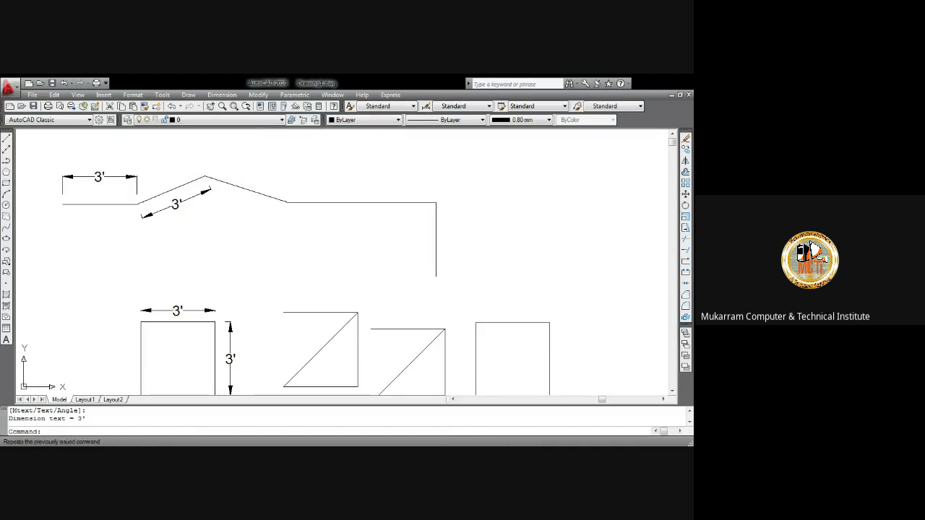
{"action": "left_click", "coordinate": [274, 172]}
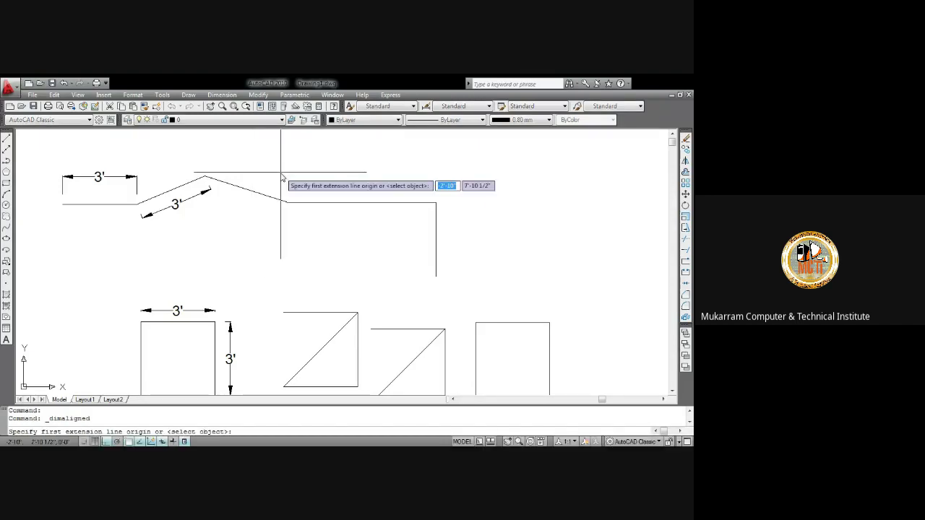
{"action": "key", "text": "Return"}
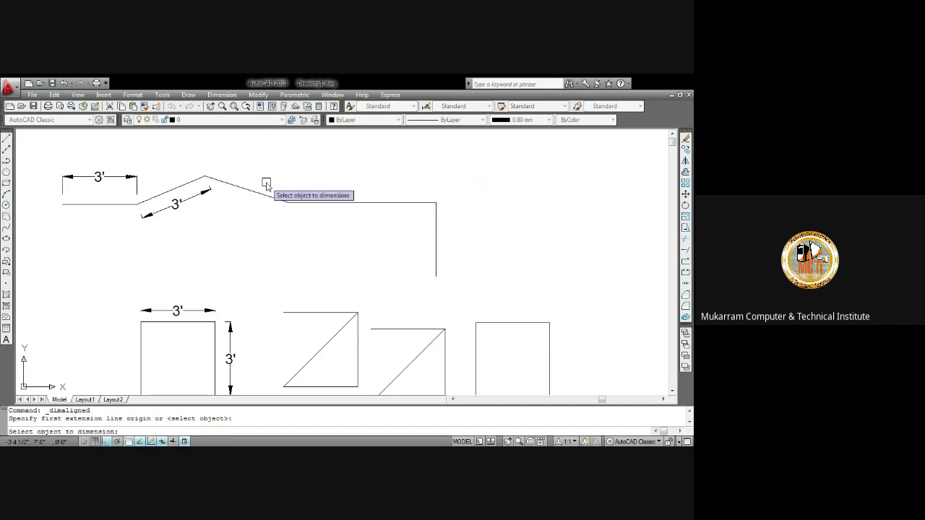
{"action": "left_click", "coordinate": [257, 193]}
{"action": "left_click", "coordinate": [259, 166]}
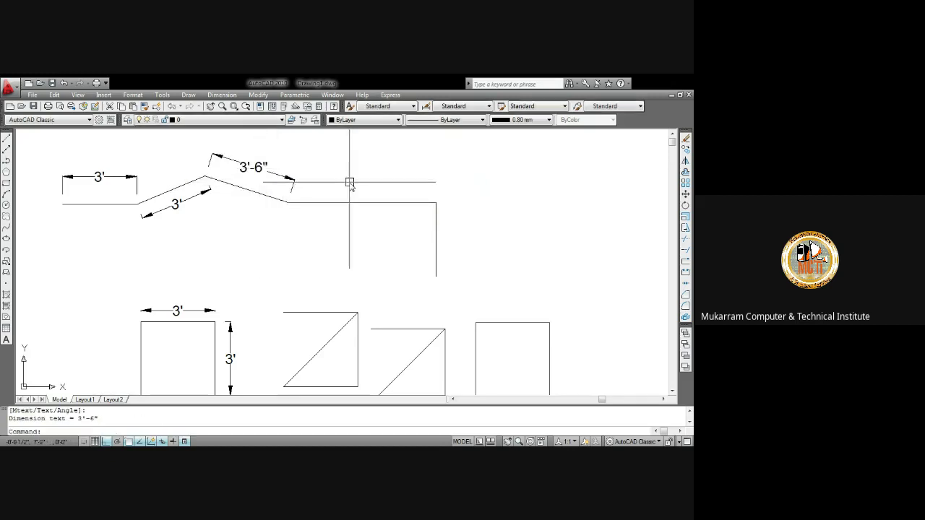
{"action": "left_click", "coordinate": [234, 96]}
{"action": "left_click", "coordinate": [296, 121]}
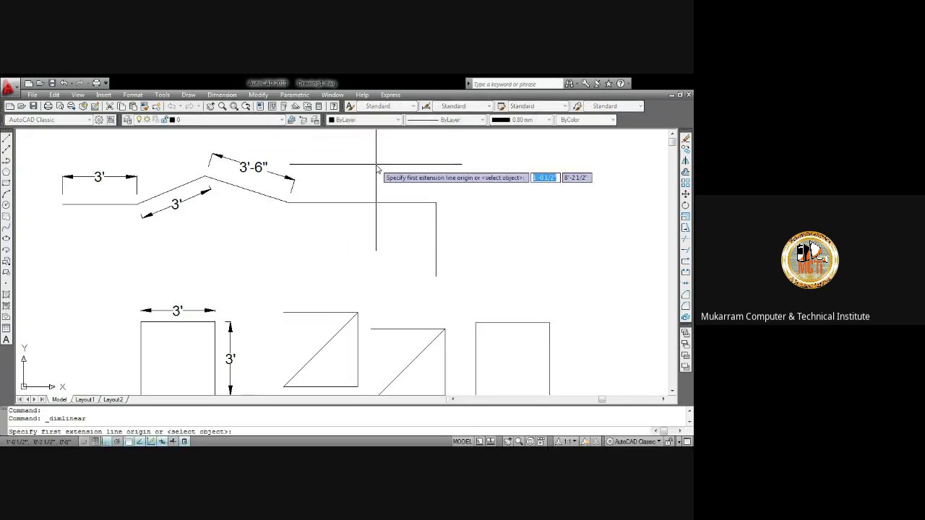
Step: Dimension both flat segments right of the peak at 3' each
{"action": "key", "text": "Return"}
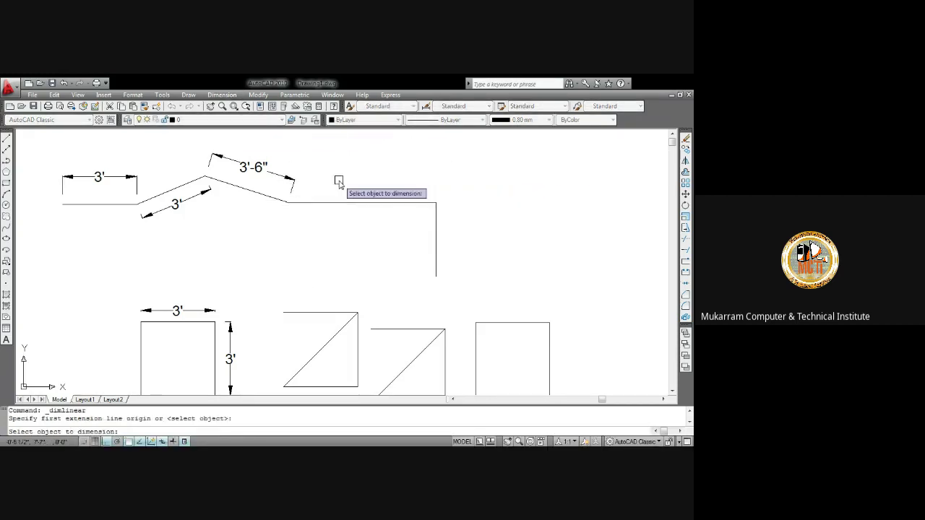
{"action": "left_click", "coordinate": [351, 202]}
{"action": "left_click", "coordinate": [364, 182]}
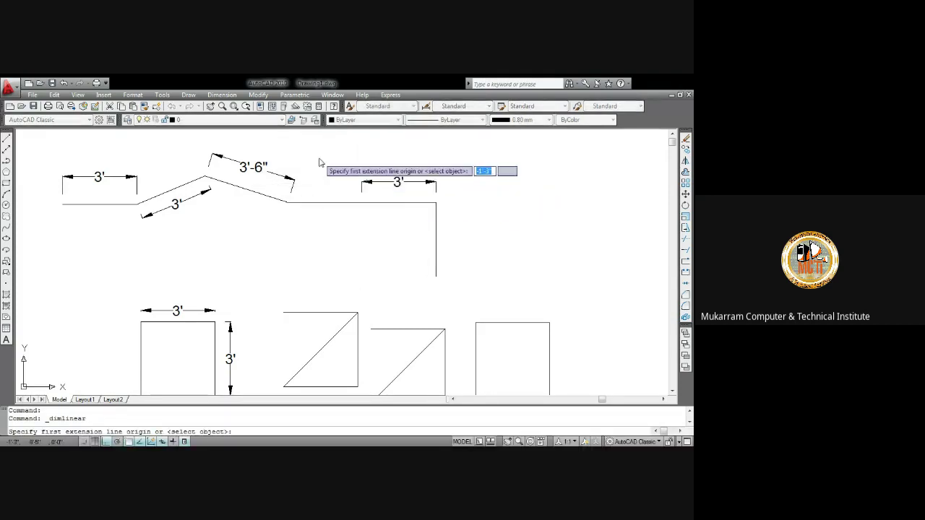
{"action": "key", "text": "Return"}
{"action": "left_click", "coordinate": [326, 202]}
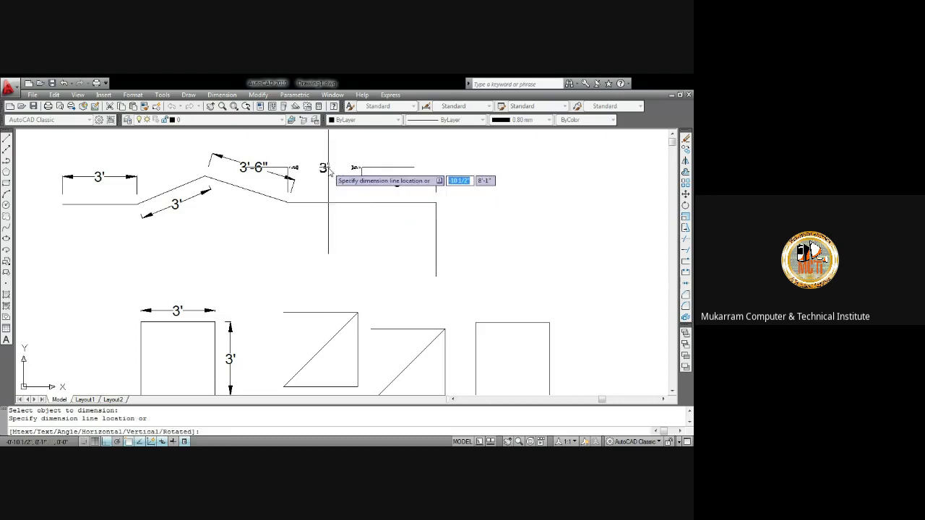
{"action": "left_click", "coordinate": [352, 167]}
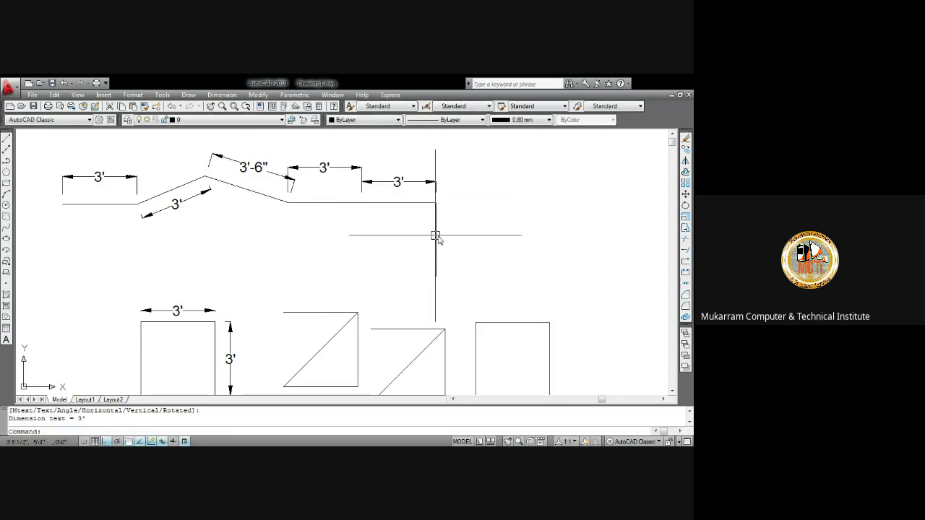
Step: Add a vertical 3' linear dimension beside the right vertical drop
{"action": "left_click", "coordinate": [230, 95]}
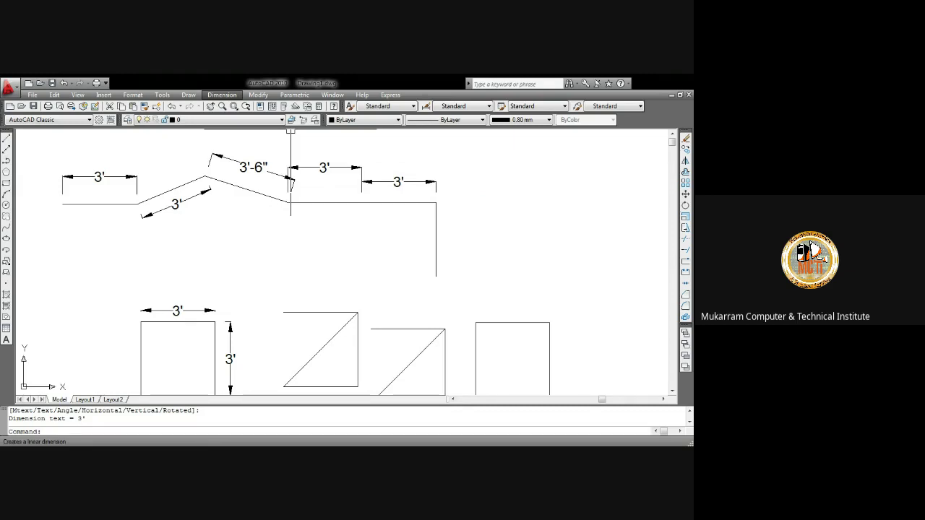
{"action": "left_click", "coordinate": [230, 119]}
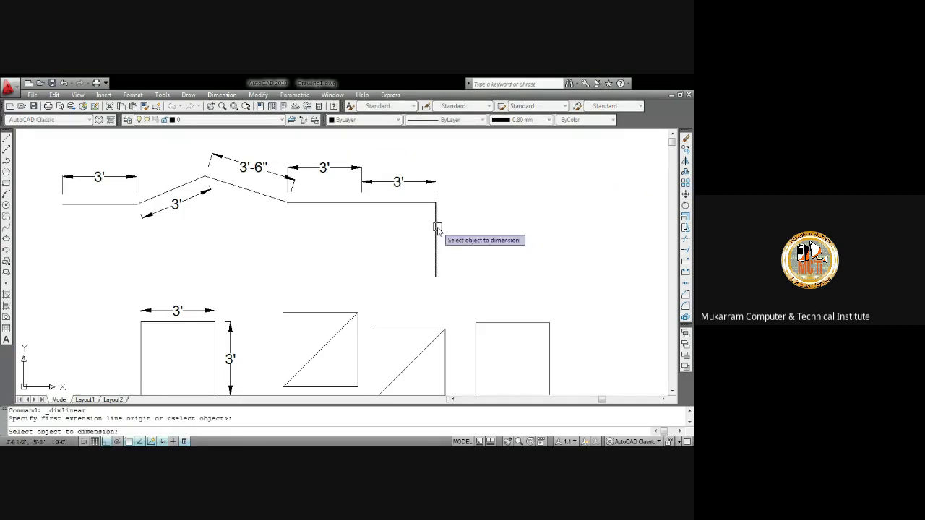
{"action": "left_click", "coordinate": [437, 229]}
{"action": "left_click", "coordinate": [468, 238]}
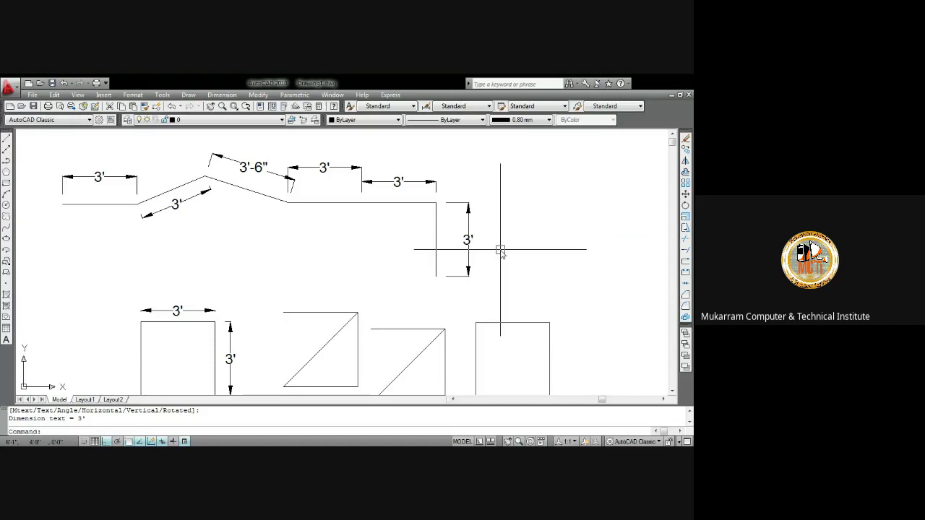
{"action": "scroll", "coordinate": [501, 250], "scroll_direction": "down", "scroll_amount": 6}
{"action": "scroll", "coordinate": [349, 234], "scroll_direction": "up", "scroll_amount": 5}
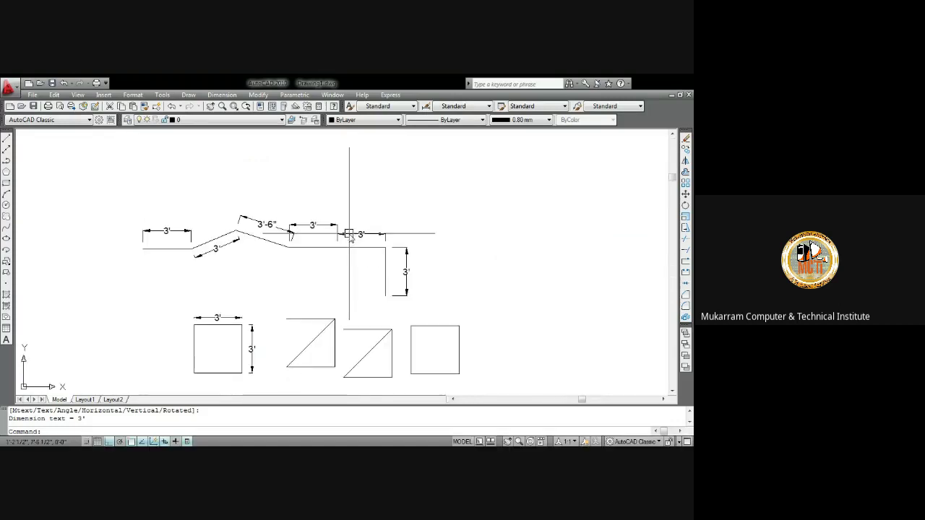
{"action": "scroll", "coordinate": [349, 234], "scroll_direction": "down", "scroll_amount": 2}
{"action": "scroll", "coordinate": [362, 241], "scroll_direction": "up", "scroll_amount": 3}
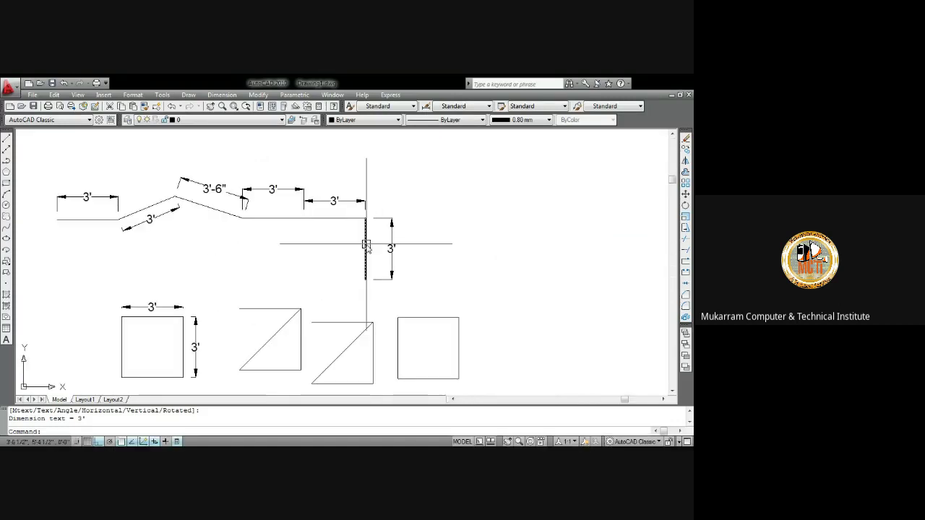
{"action": "middle_click_drag", "start_coordinate": [362, 241], "coordinate": [256, 209]}
Step: Pan and zoom to clear space right of the dimensioned outline
{"action": "type", "text": "l"}
{"action": "key", "text": "Return"}
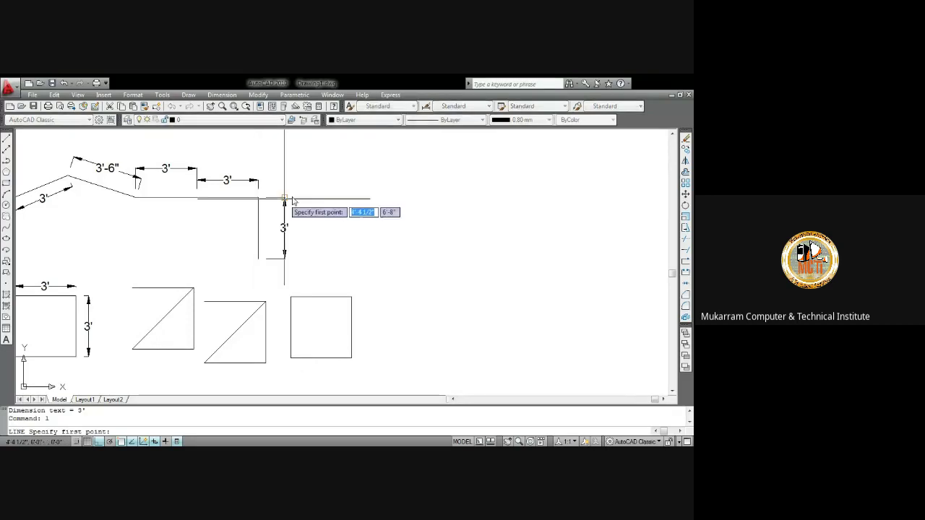
{"action": "key", "text": "Escape"}
{"action": "middle_click_drag", "start_coordinate": [331, 185], "coordinate": [245, 192]}
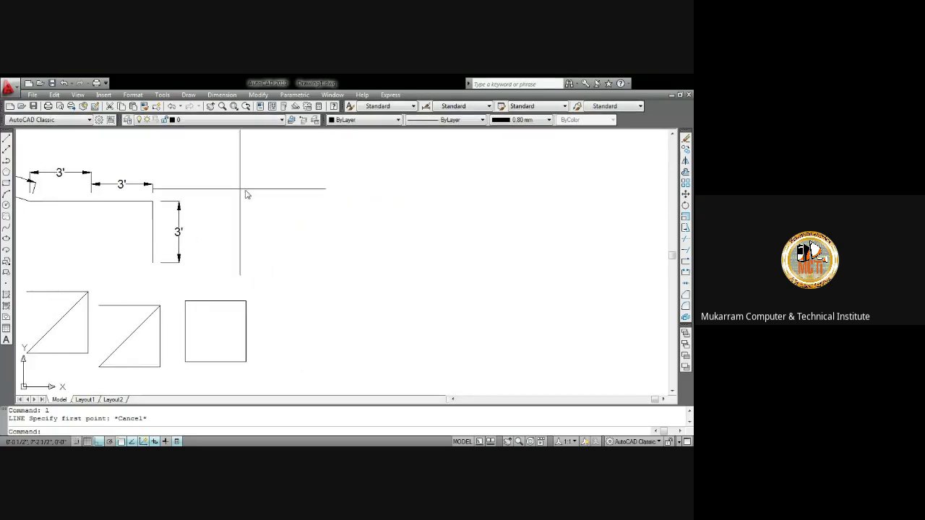
{"action": "scroll", "coordinate": [335, 192], "scroll_direction": "down", "scroll_amount": 4}
{"action": "scroll", "coordinate": [283, 196], "scroll_direction": "up", "scroll_amount": 1}
{"action": "scroll", "coordinate": [281, 199], "scroll_direction": "up", "scroll_amount": 3}
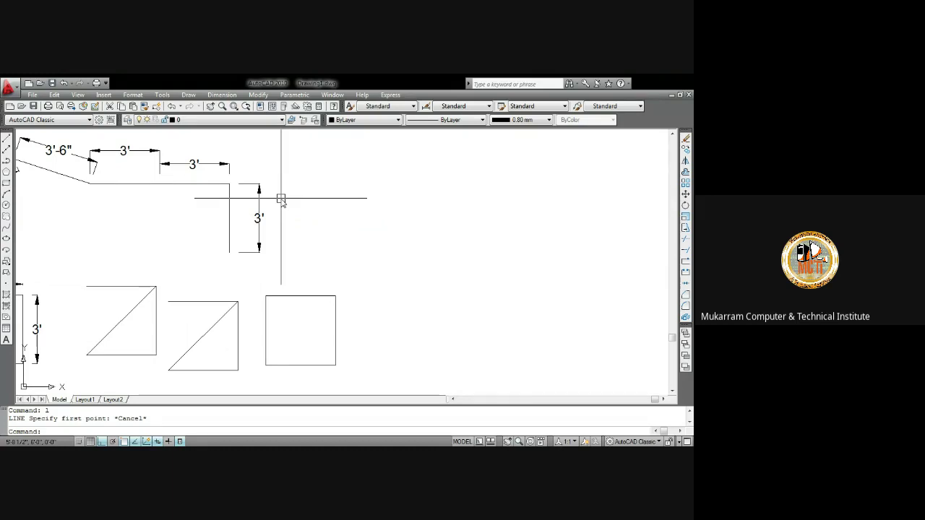
Step: Draw a 36-inch horizontal line right of the shape and select it to check it
{"action": "type", "text": "l"}
{"action": "key", "text": "Return"}
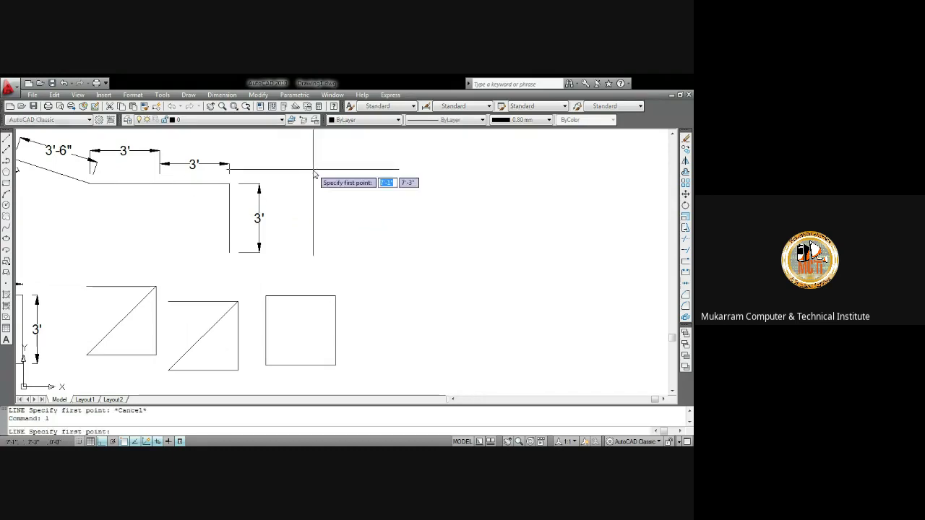
{"action": "left_click", "coordinate": [311, 174]}
{"action": "type", "text": "36"}
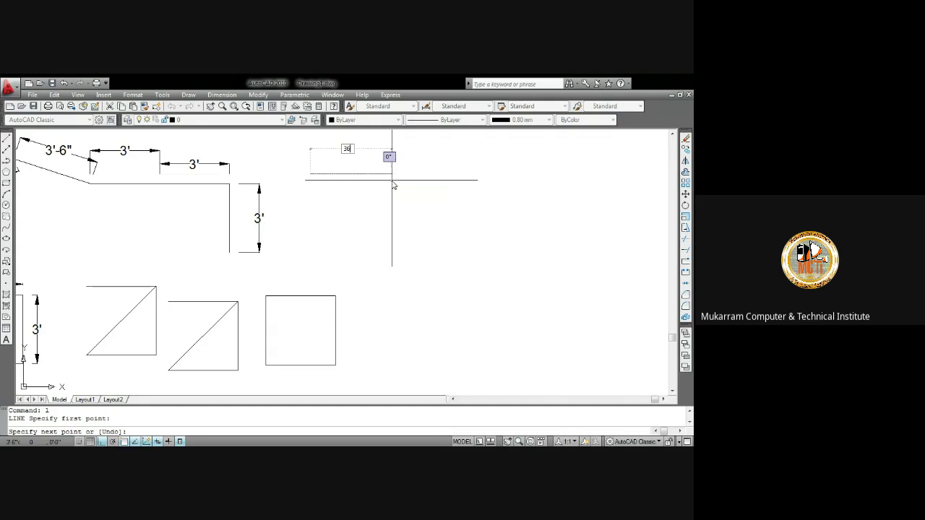
{"action": "key", "text": "Return"}
{"action": "key", "text": "Return"}
{"action": "scroll", "coordinate": [366, 177], "scroll_direction": "up", "scroll_amount": 3}
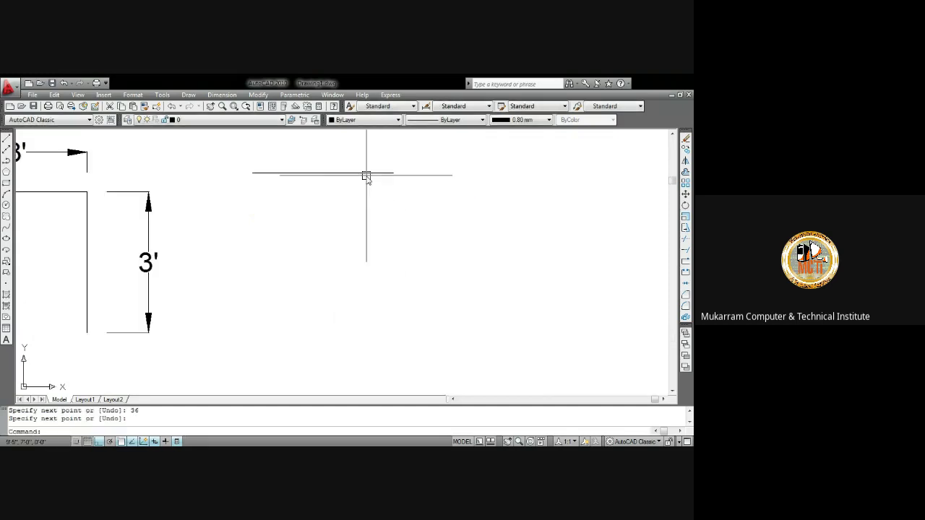
{"action": "left_click", "coordinate": [367, 175]}
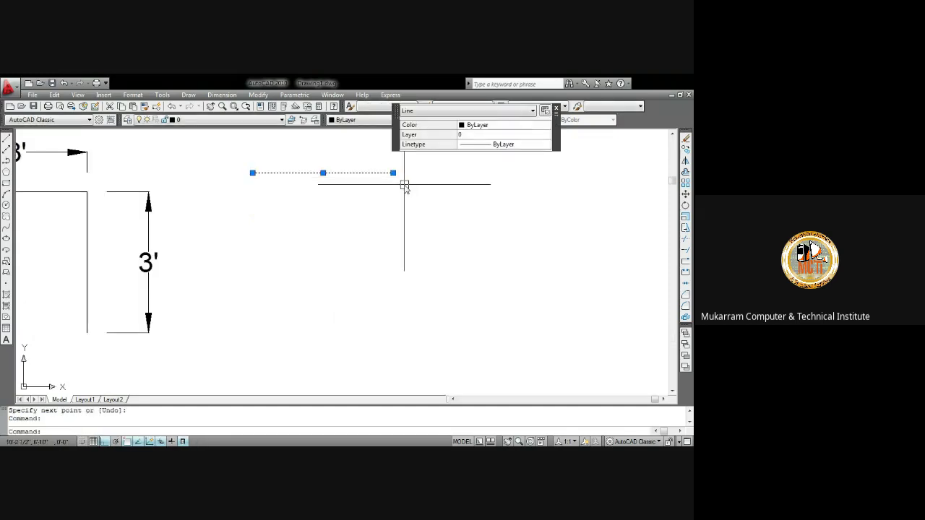
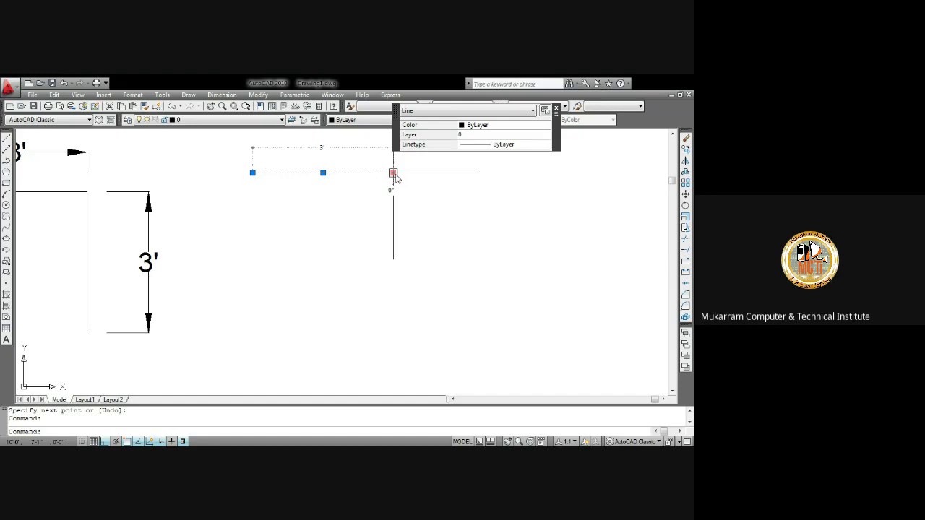
Step: Stretch the short line's right end out by 5 units, then back by 5
{"action": "left_click", "coordinate": [393, 174]}
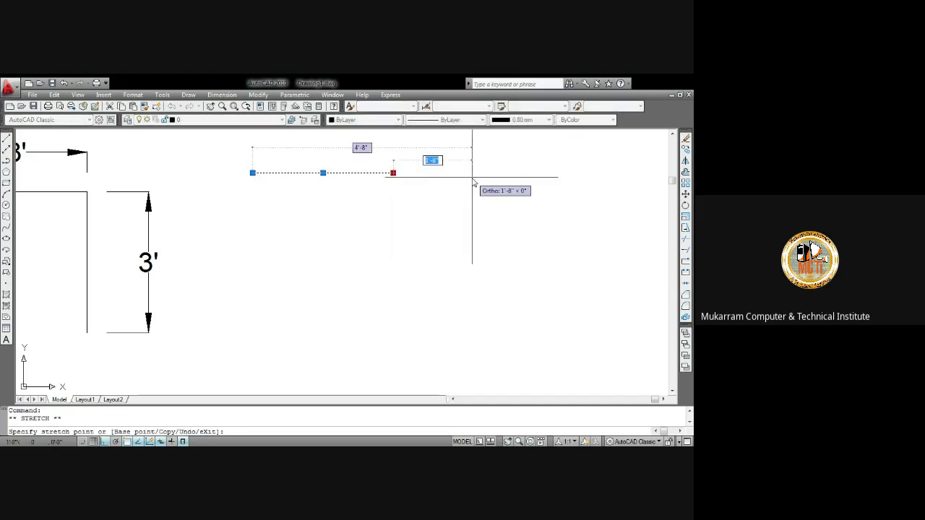
{"action": "type", "text": "5"}
{"action": "key", "text": "Return"}
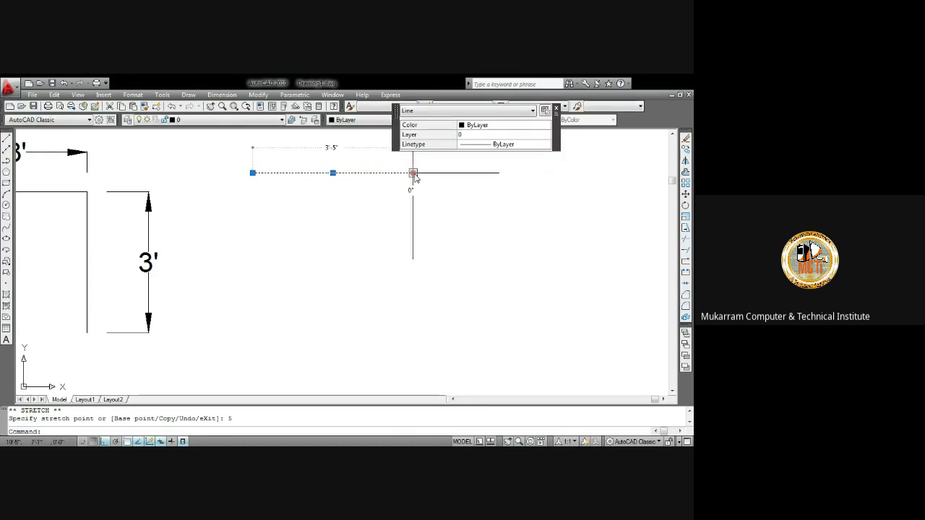
{"action": "left_click", "coordinate": [413, 173]}
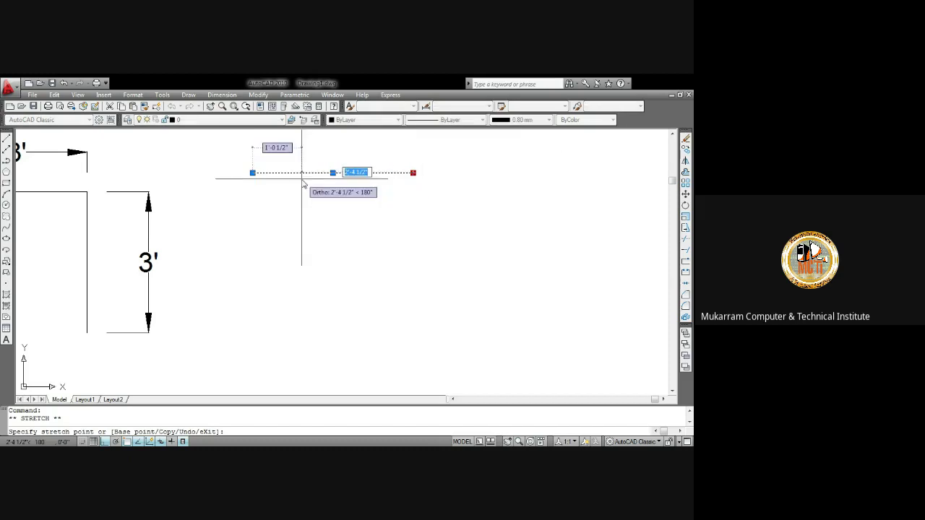
{"action": "type", "text": "5"}
{"action": "key", "text": "Return"}
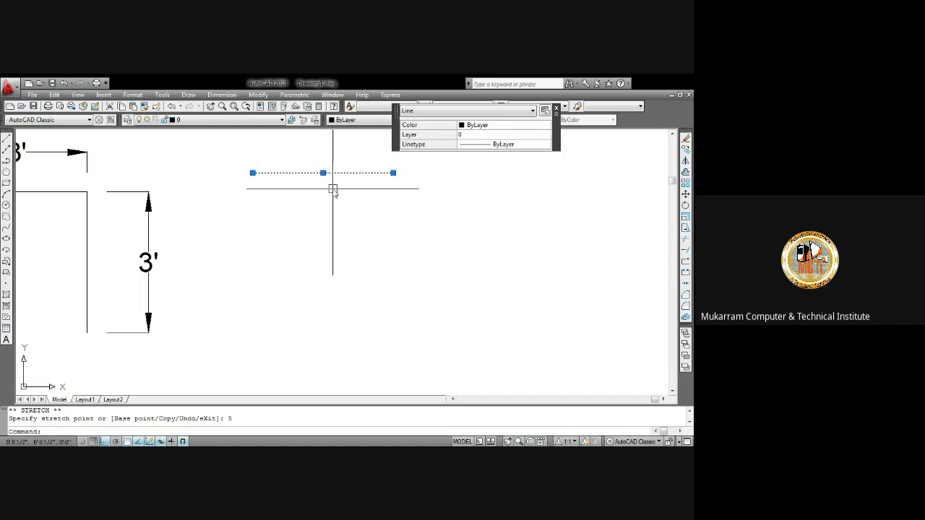
{"action": "key", "text": "Escape"}
Step: Start and cancel a line, then open Drafting Settings with the SE alias
{"action": "scroll", "coordinate": [371, 200], "scroll_direction": "down", "scroll_amount": 5}
{"action": "scroll", "coordinate": [347, 197], "scroll_direction": "up", "scroll_amount": 3}
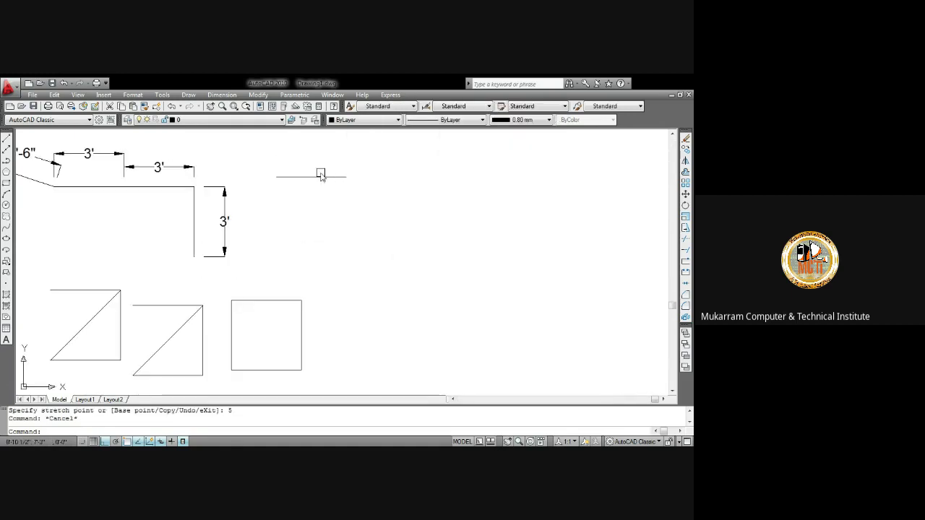
{"action": "type", "text": "l"}
{"action": "key", "text": "Return"}
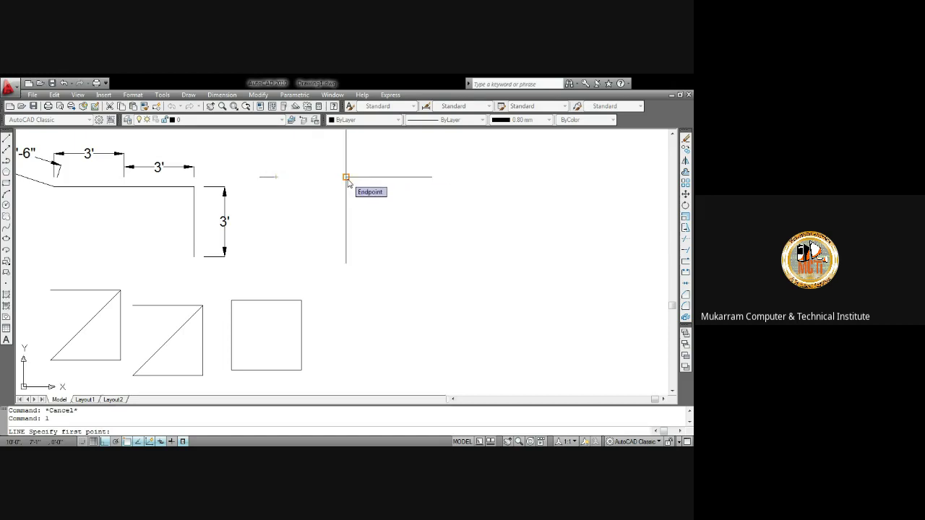
{"action": "key", "text": "Escape"}
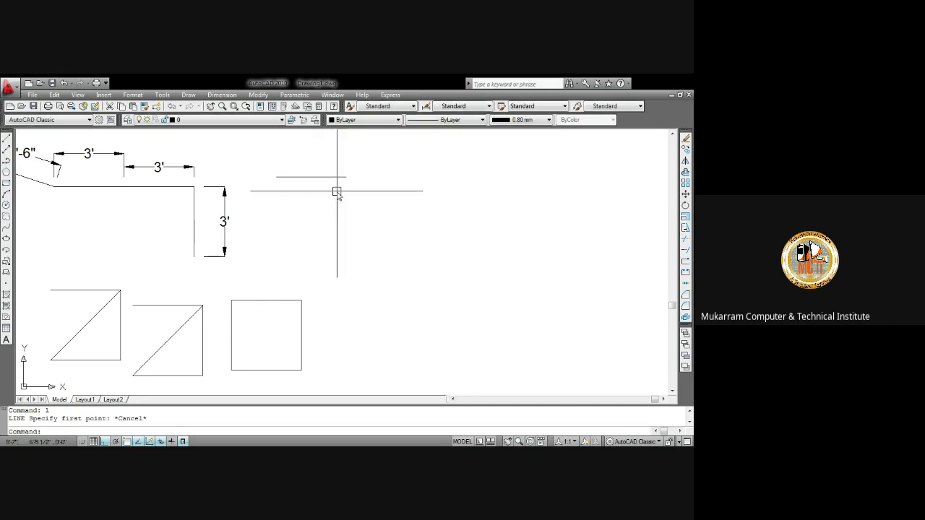
{"action": "type", "text": "s"}
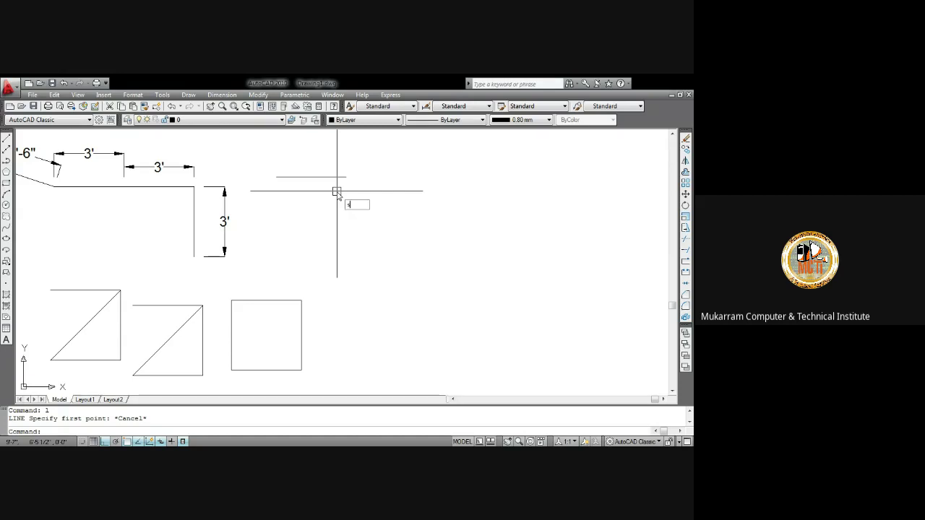
{"action": "type", "text": "e"}
{"action": "key", "text": "Return"}
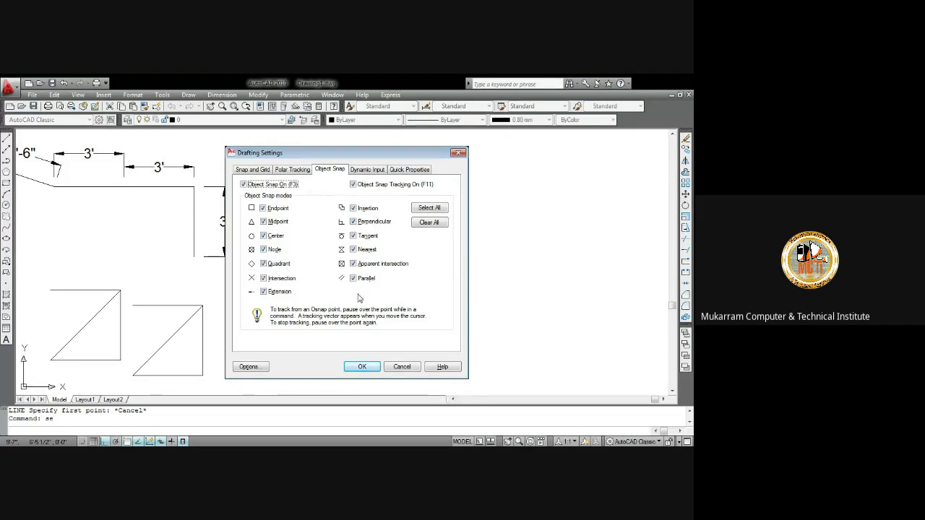
Step: Enable object snap tracking and all snap modes, apply the settings, and start a new line
{"action": "left_click", "coordinate": [353, 185]}
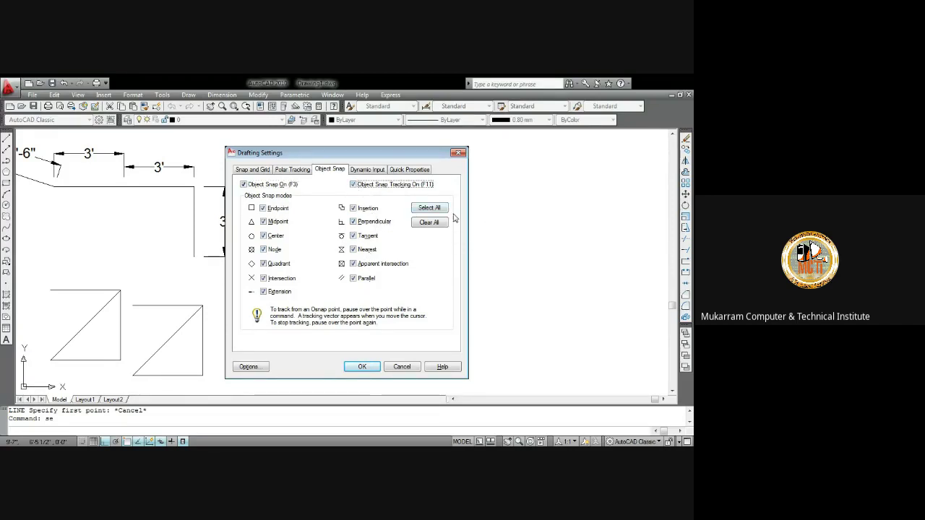
{"action": "left_click", "coordinate": [430, 207]}
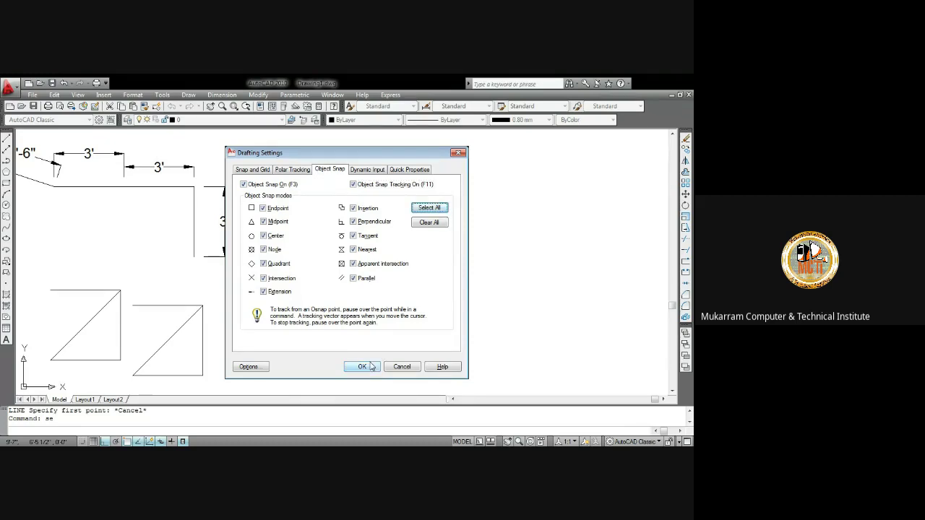
{"action": "left_click", "coordinate": [369, 169]}
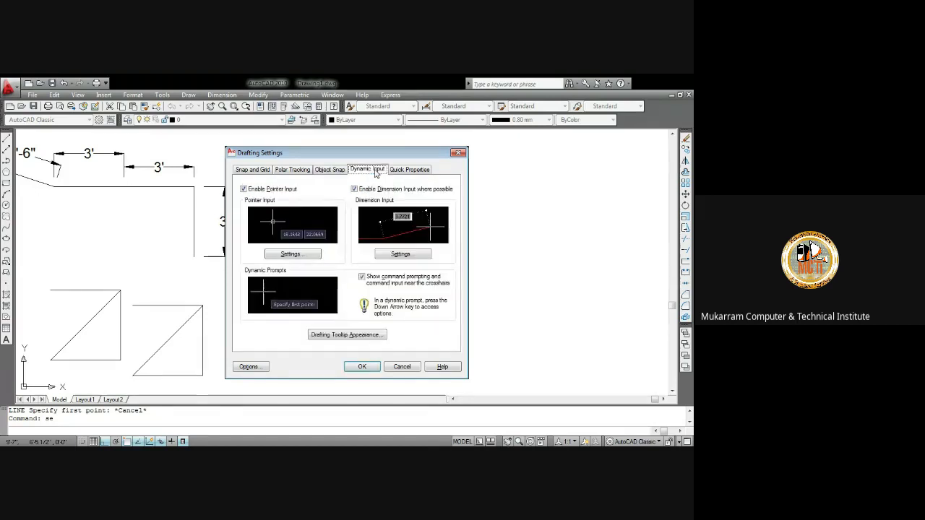
{"action": "left_click", "coordinate": [457, 153]}
{"action": "type", "text": "l"}
{"action": "key", "text": "Return"}
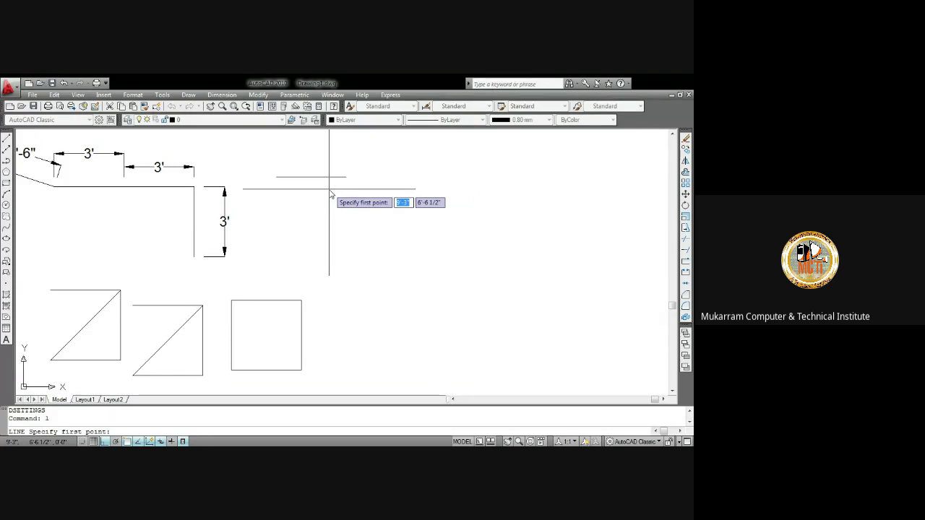
Step: Cancel the line, then select and deselect the short line
{"action": "key", "text": "Escape"}
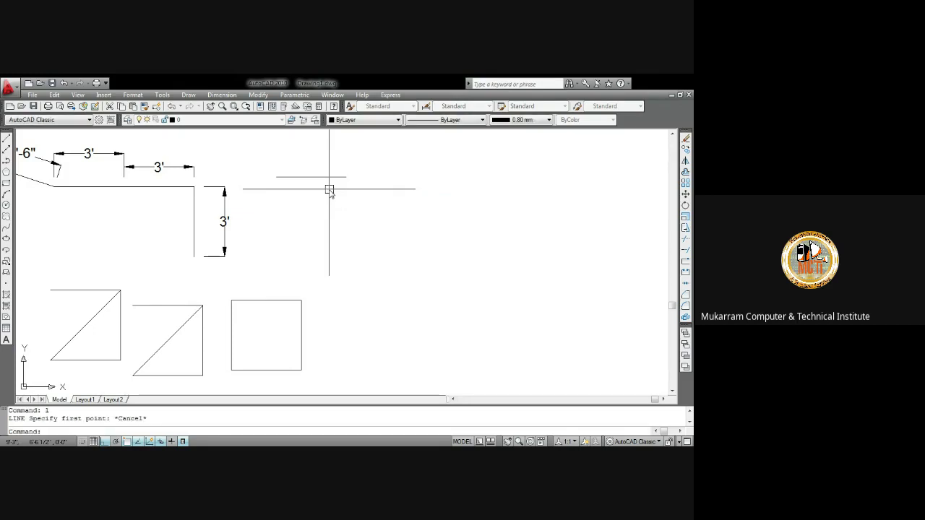
{"action": "scroll", "coordinate": [329, 189], "scroll_direction": "down", "scroll_amount": 5}
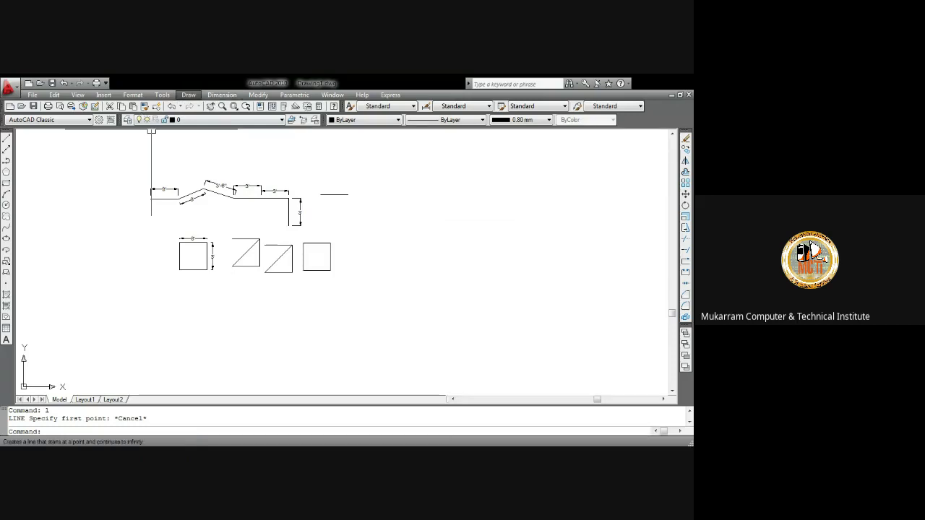
{"action": "left_click", "coordinate": [427, 213]}
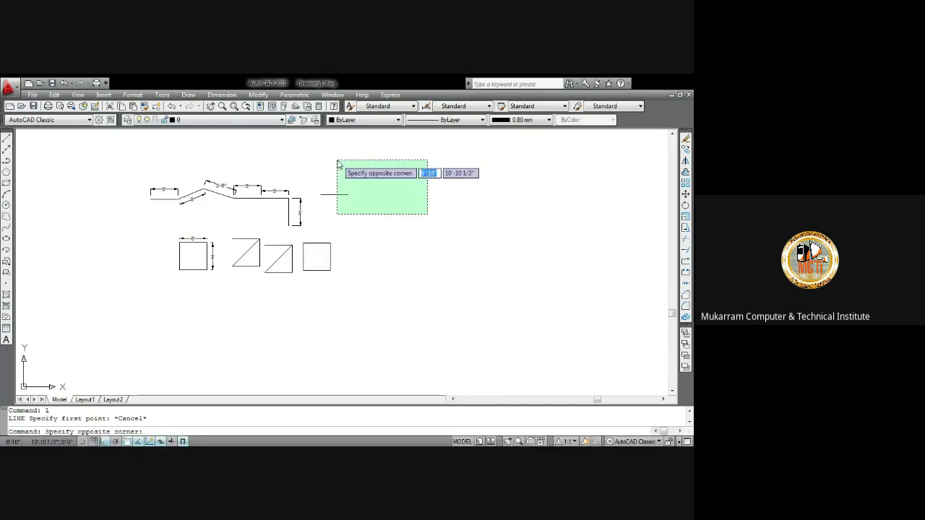
{"action": "left_click", "coordinate": [337, 160]}
{"action": "key", "text": "Escape"}
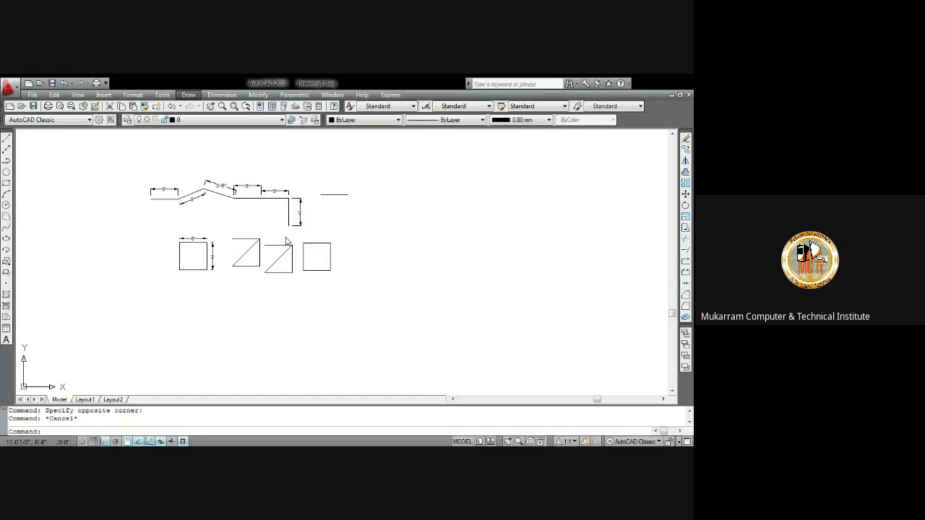
Step: Pan and zoom to show the whole drawing, then start a Construction Line
{"action": "left_click", "coordinate": [186, 176]}
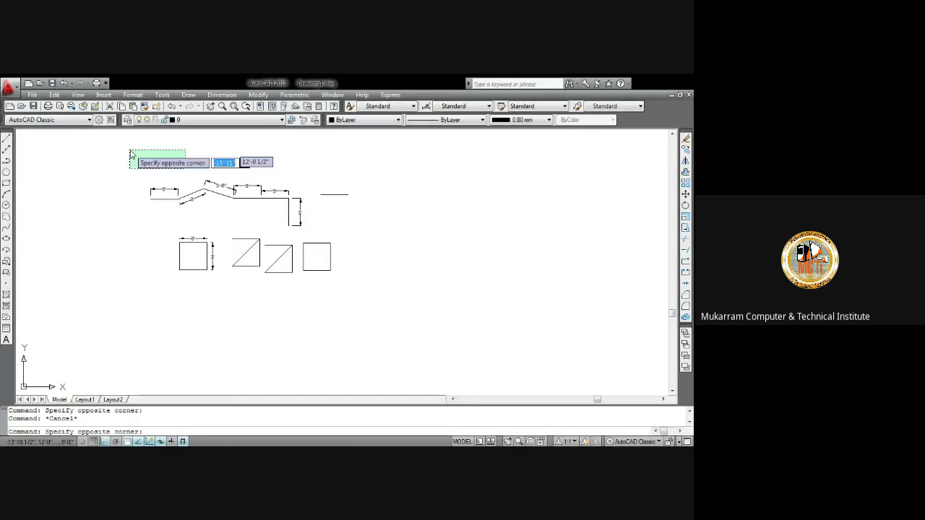
{"action": "left_click", "coordinate": [184, 166]}
{"action": "middle_click_drag", "start_coordinate": [184, 166], "coordinate": [198, 205]}
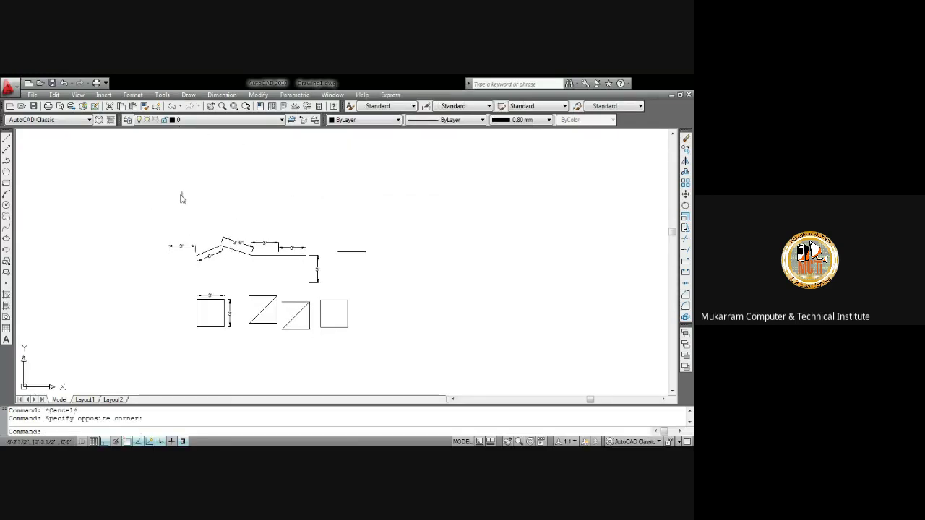
{"action": "scroll", "coordinate": [202, 210], "scroll_direction": "down", "scroll_amount": 2}
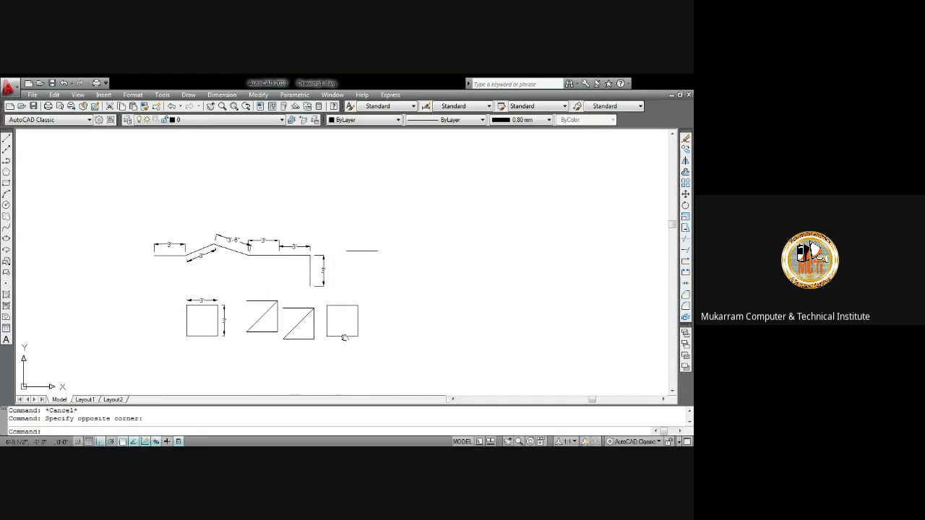
{"action": "middle_click_drag", "start_coordinate": [325, 285], "coordinate": [337, 237]}
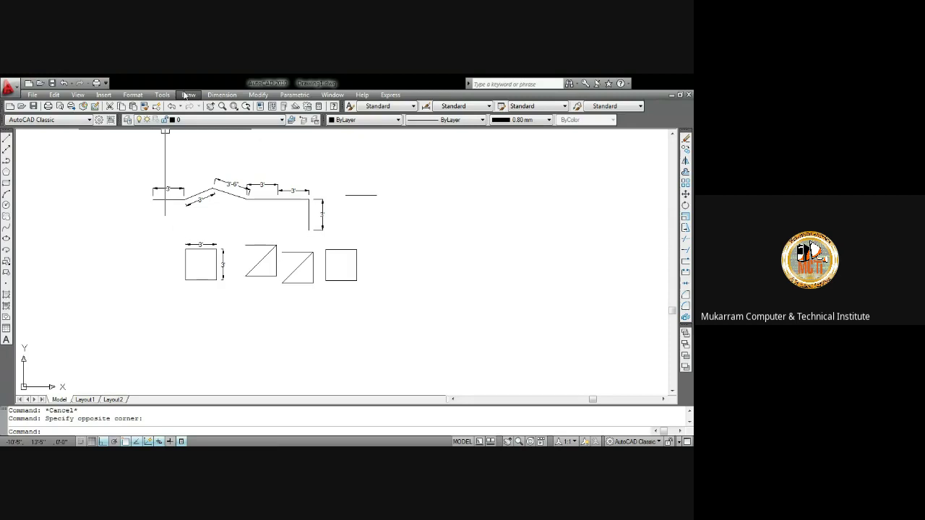
{"action": "left_click", "coordinate": [187, 97]}
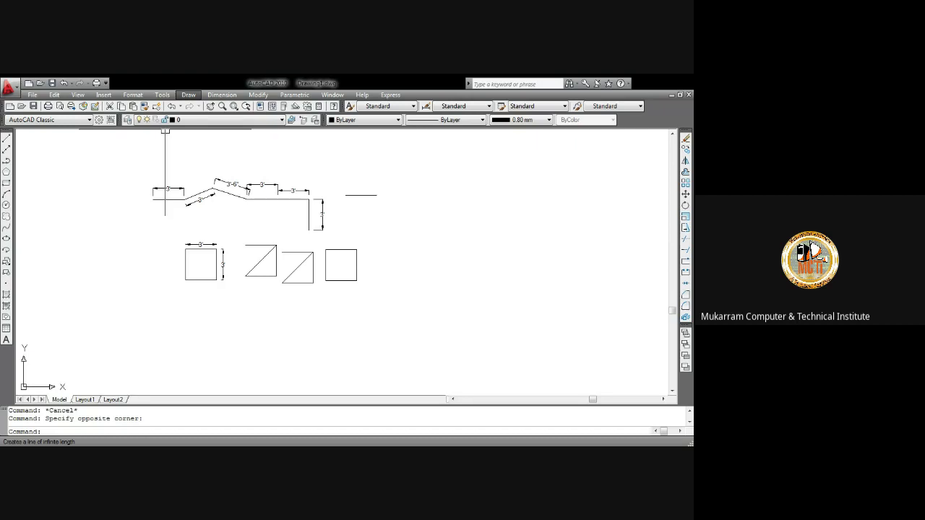
{"action": "left_click", "coordinate": [6, 148]}
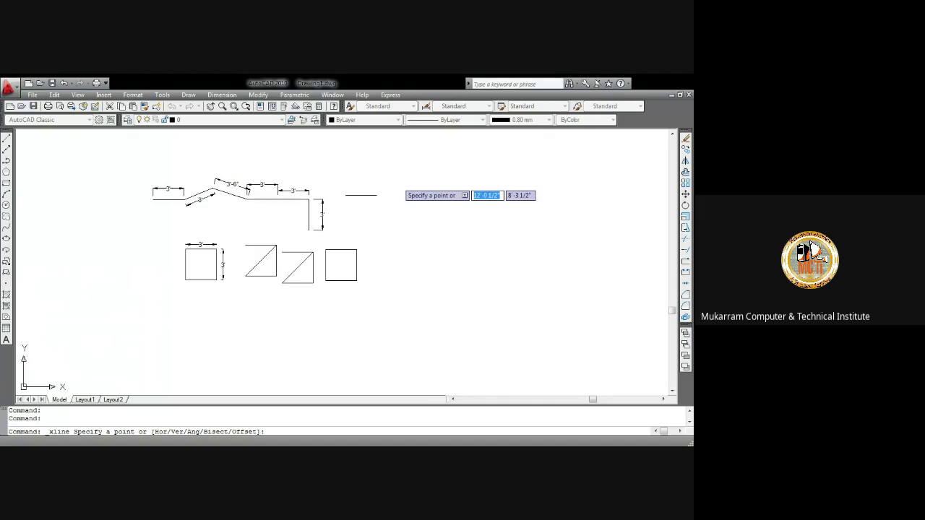
Step: Place a trial horizontal construction line, erase it, and restart the Construction Line command
{"action": "left_click", "coordinate": [393, 166]}
{"action": "left_click", "coordinate": [346, 165]}
{"action": "key", "text": "Escape"}
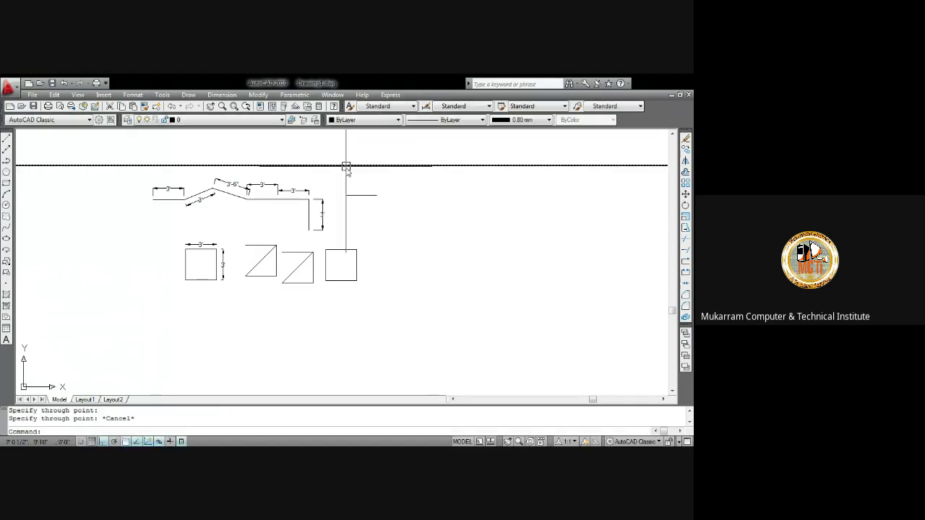
{"action": "left_click", "coordinate": [429, 180]}
{"action": "left_click", "coordinate": [407, 144]}
{"action": "key", "text": "Delete"}
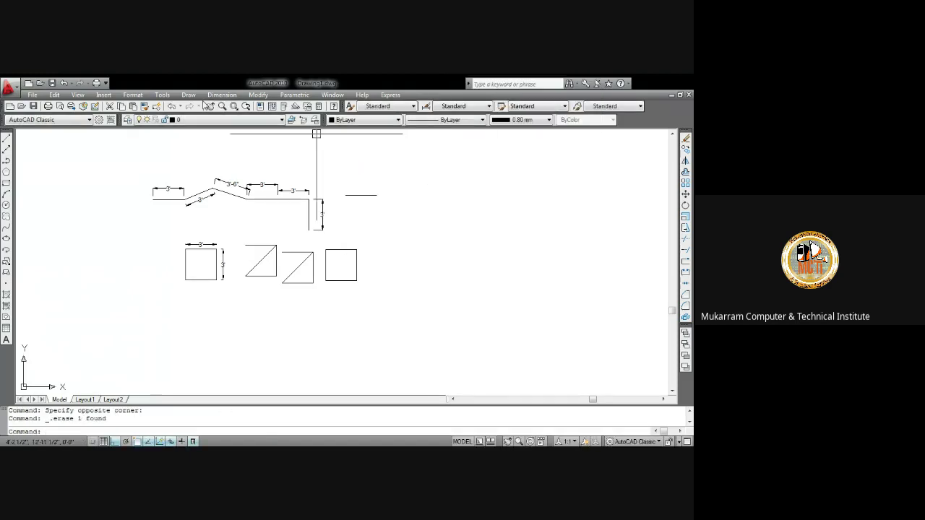
{"action": "left_click", "coordinate": [188, 95]}
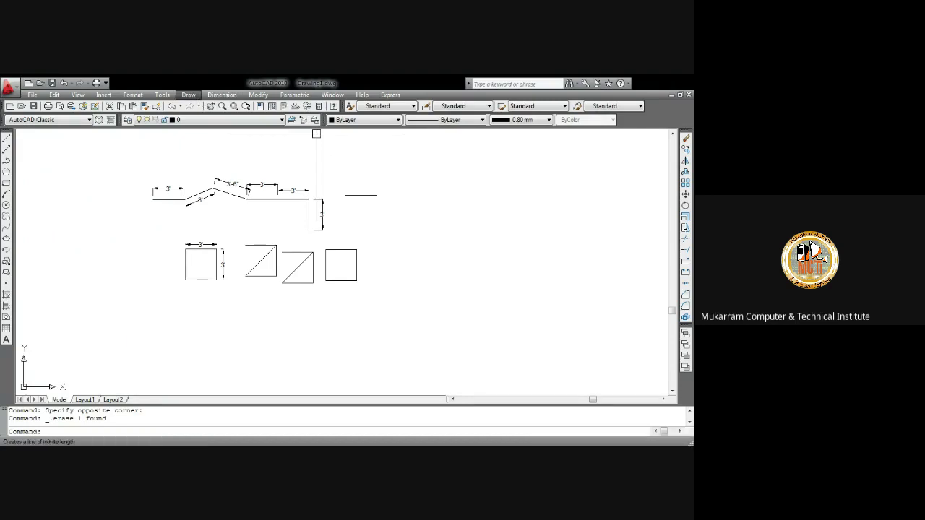
{"action": "left_click", "coordinate": [198, 145]}
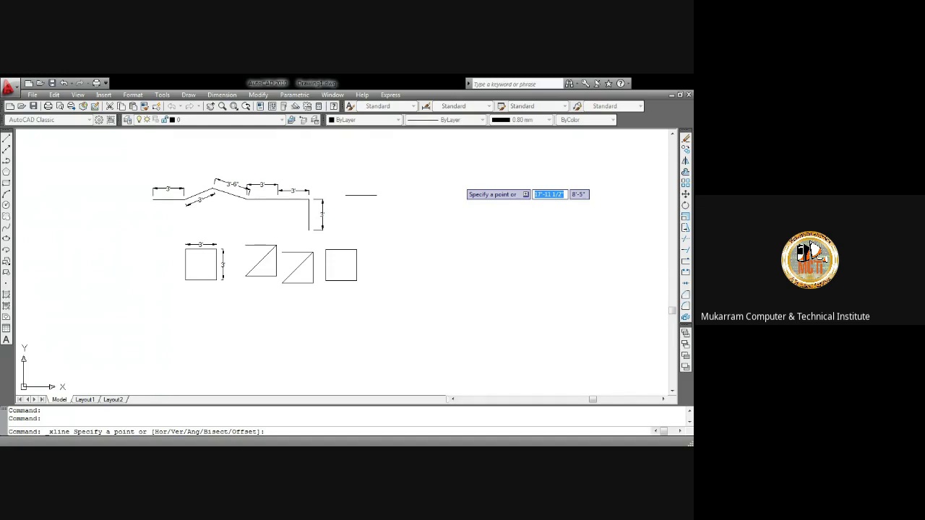
Step: Place a horizontal construction line near the bottom, then three more spaced 36 apart
{"action": "type", "text": "H"}
{"action": "key", "text": "Return"}
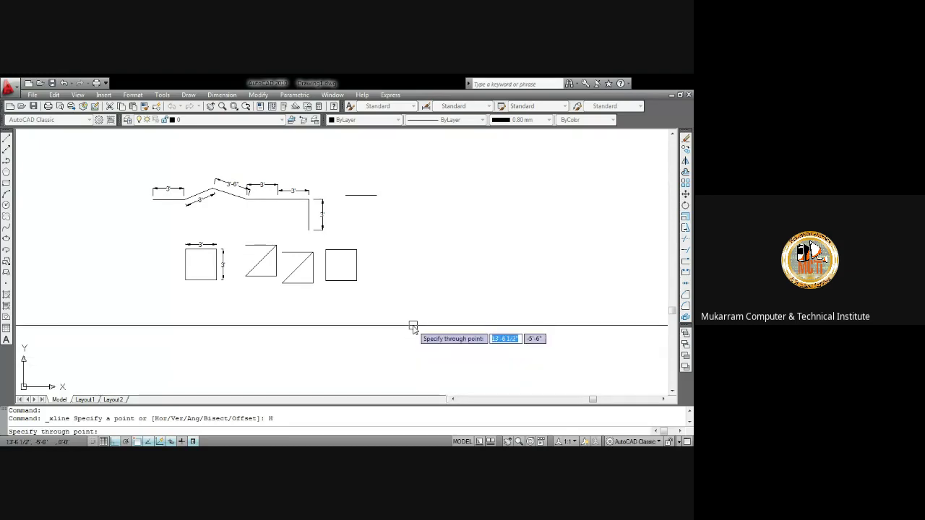
{"action": "left_click", "coordinate": [420, 375]}
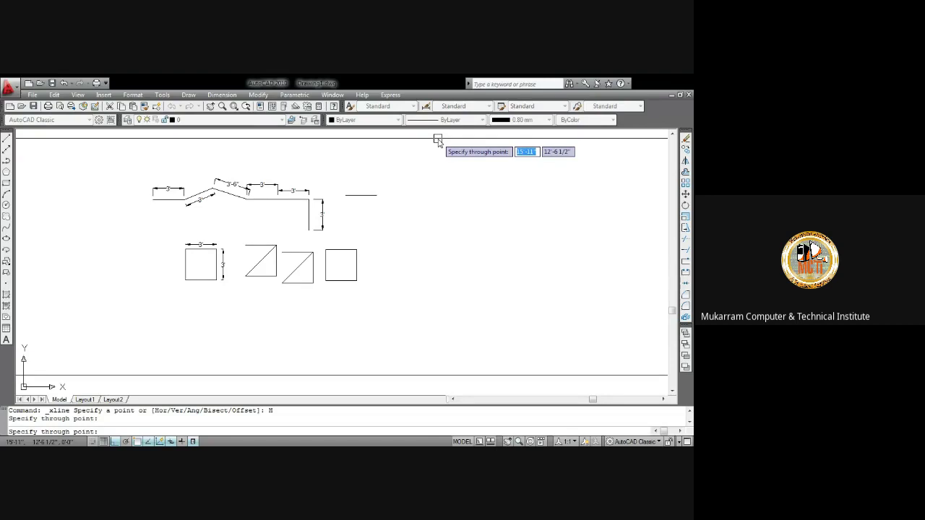
{"action": "type", "text": "36"}
{"action": "key", "text": "Return"}
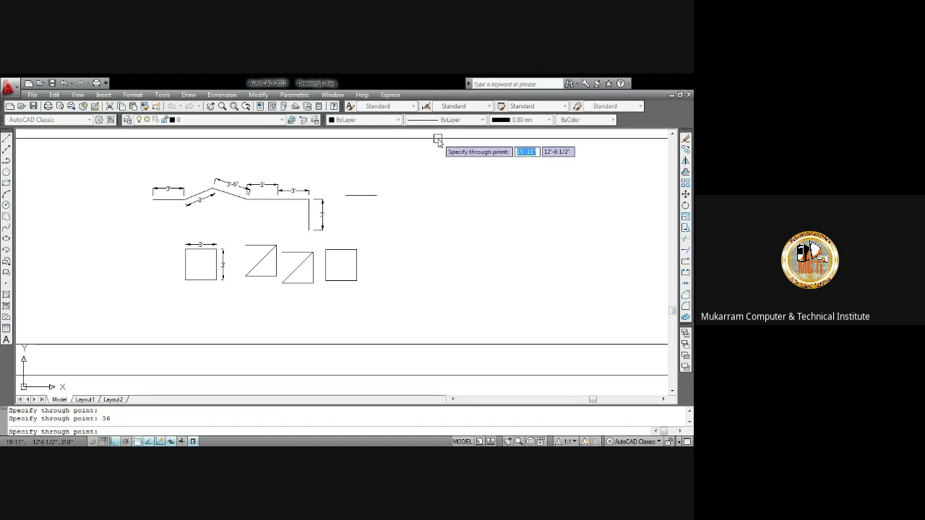
{"action": "type", "text": "36"}
{"action": "key", "text": "Return"}
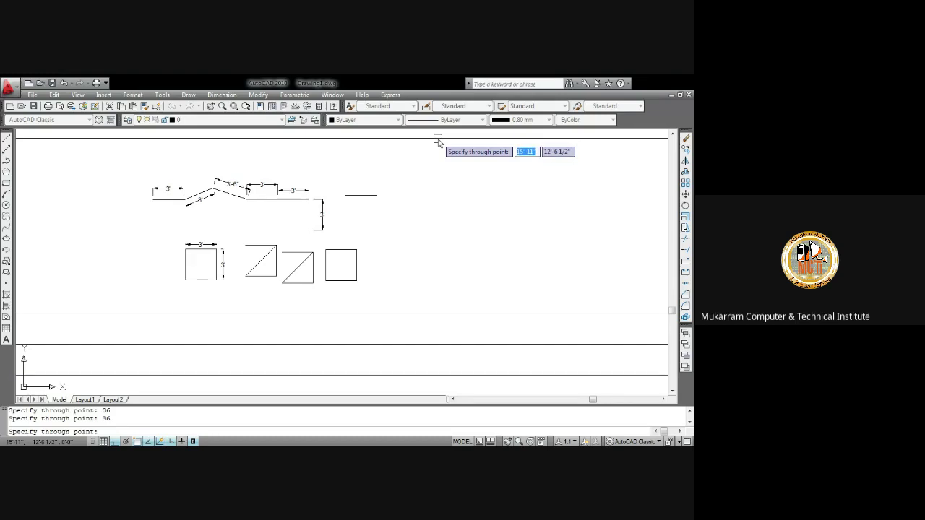
{"action": "type", "text": "36"}
{"action": "key", "text": "Return"}
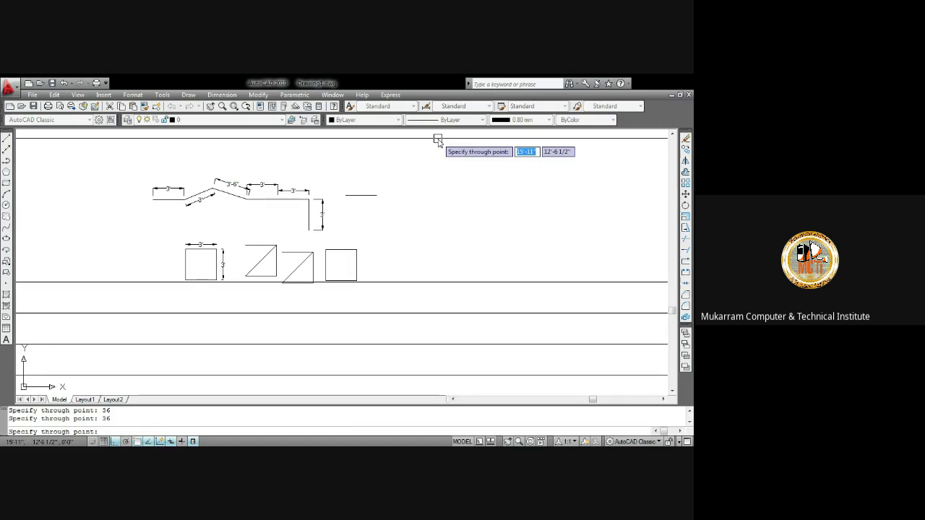
Step: Add further horizontal construction lines spaced 4', 36 and 36
{"action": "type", "text": "4"}
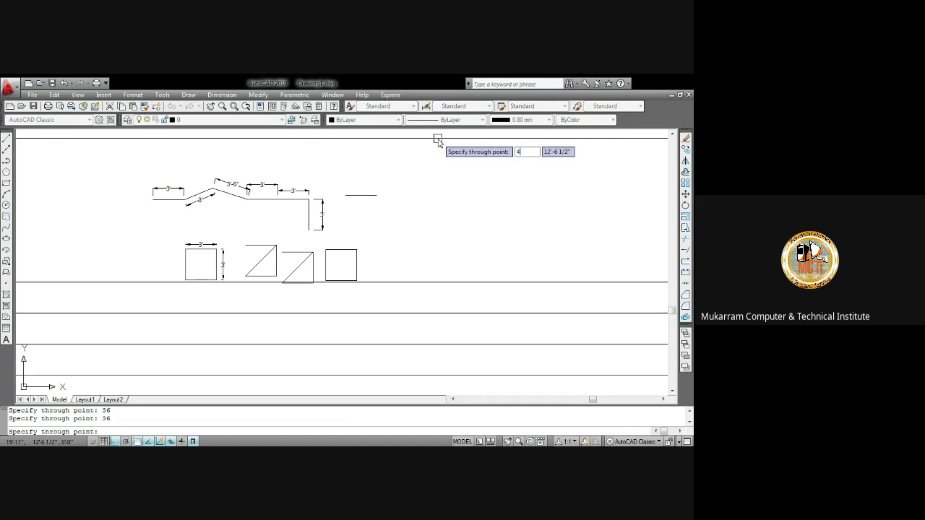
{"action": "type", "text": "'"}
{"action": "key", "text": "Return"}
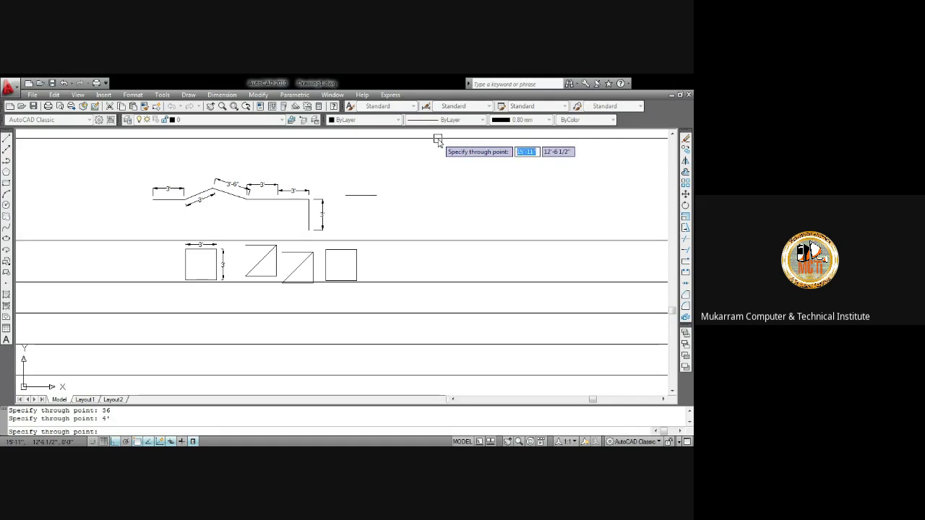
{"action": "type", "text": "36"}
{"action": "key", "text": "Return"}
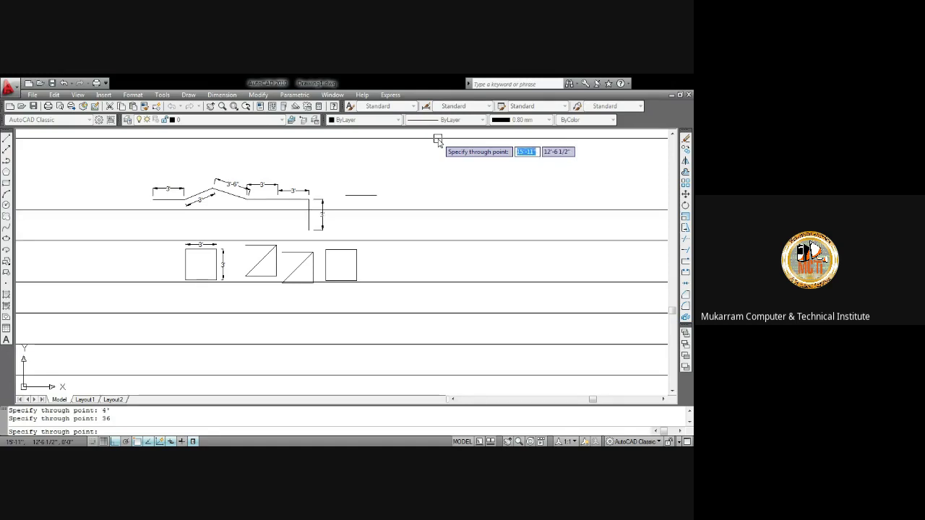
{"action": "type", "text": "36"}
{"action": "key", "text": "Return"}
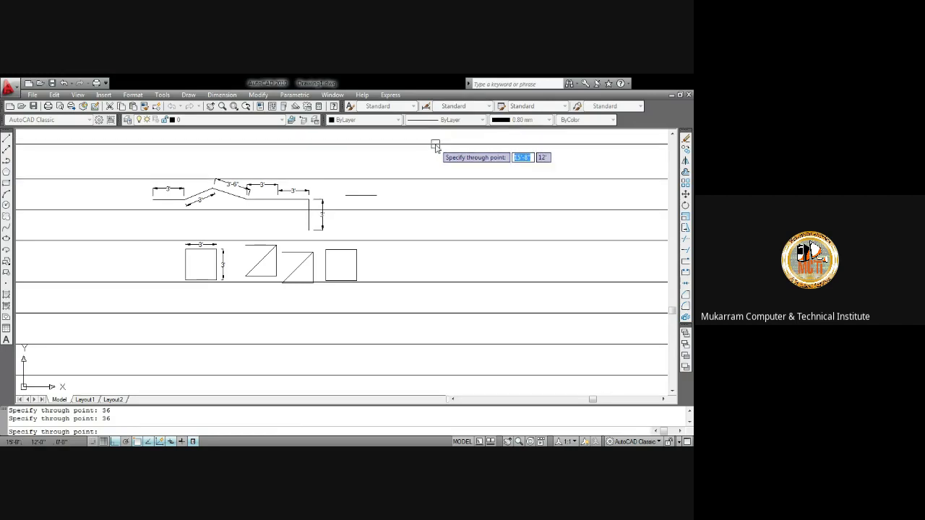
{"action": "key", "text": "Escape"}
{"action": "scroll", "coordinate": [435, 153], "scroll_direction": "down", "scroll_amount": 1}
Step: Window-select all 31 old sketches, squares and dimensions and delete them
{"action": "middle_click_drag", "start_coordinate": [428, 240], "coordinate": [423, 207]}
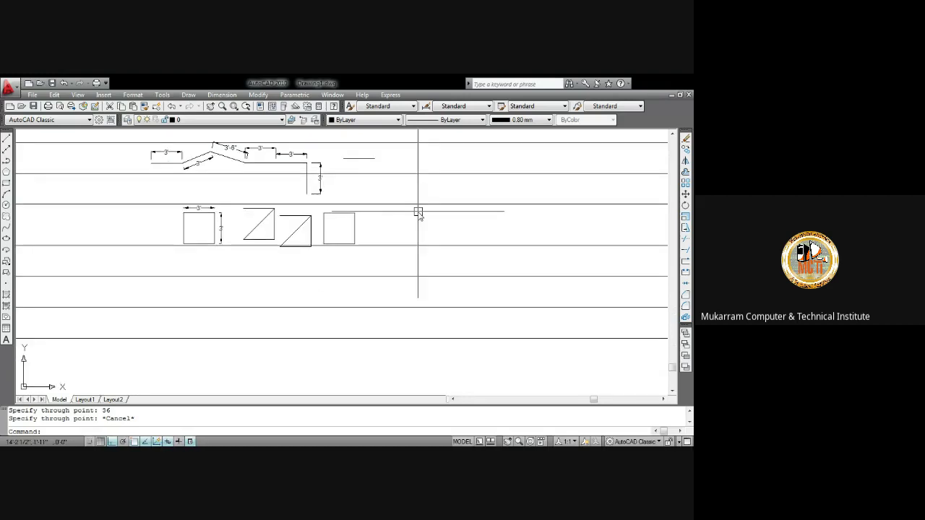
{"action": "scroll", "coordinate": [347, 224], "scroll_direction": "down", "scroll_amount": 2}
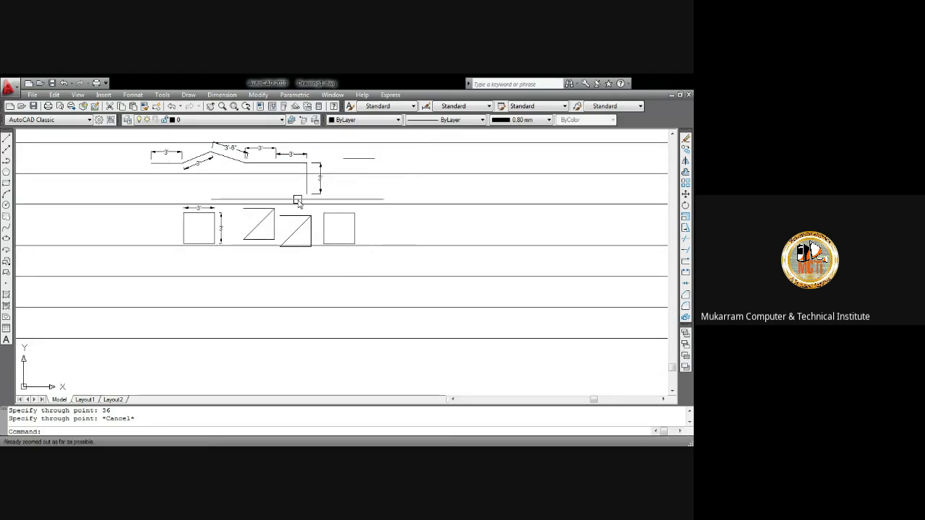
{"action": "left_click", "coordinate": [136, 137]}
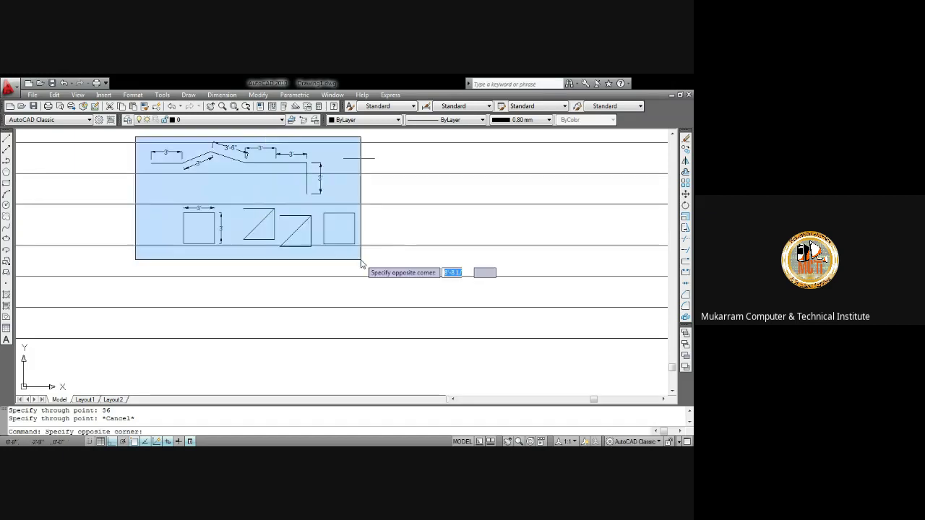
{"action": "left_click", "coordinate": [387, 271]}
{"action": "key", "text": "Delete"}
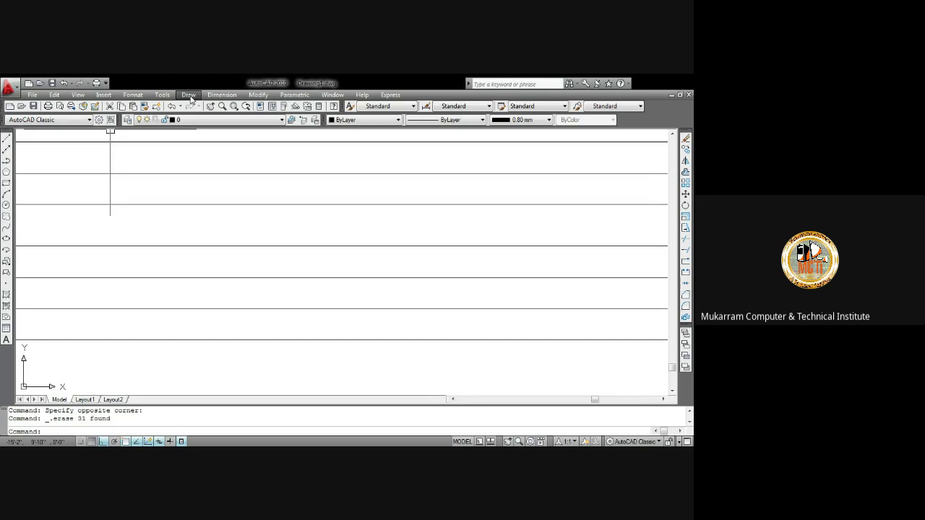
{"action": "left_click", "coordinate": [190, 94]}
{"action": "key", "text": "Escape"}
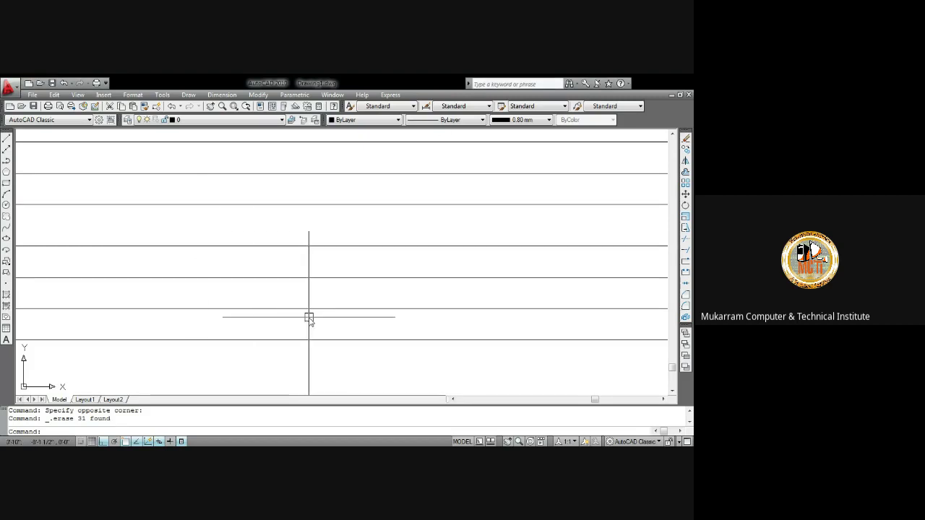
{"action": "scroll", "coordinate": [302, 233], "scroll_direction": "down", "scroll_amount": 2}
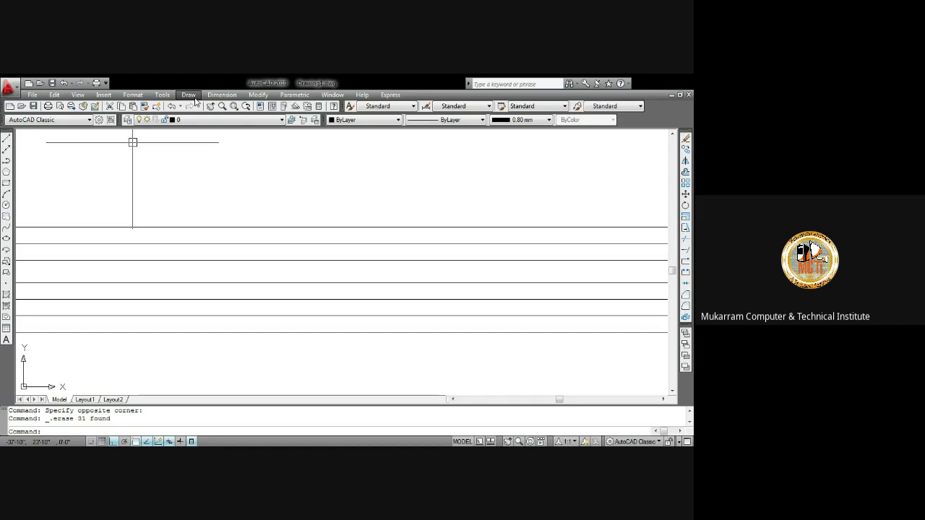
{"action": "left_click", "coordinate": [192, 96]}
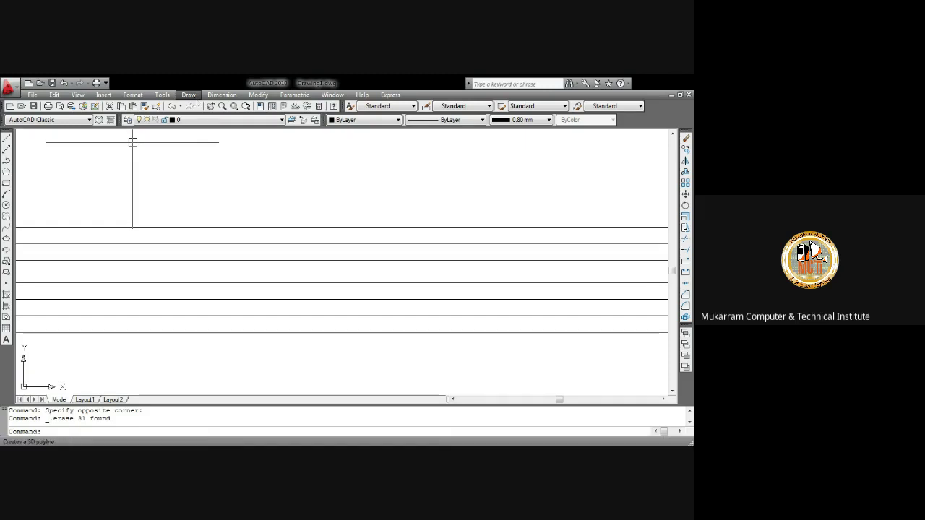
{"action": "left_click", "coordinate": [209, 141]}
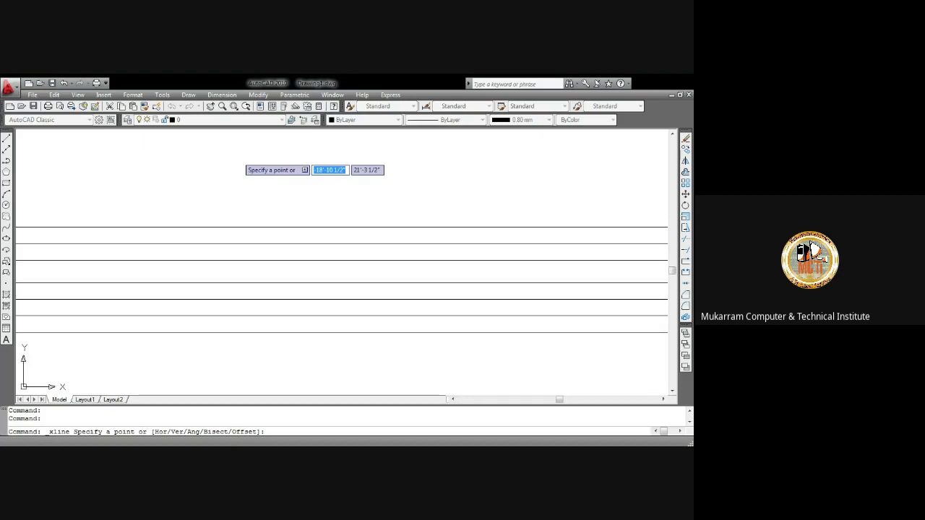
{"action": "type", "text": "v"}
{"action": "key", "text": "Return"}
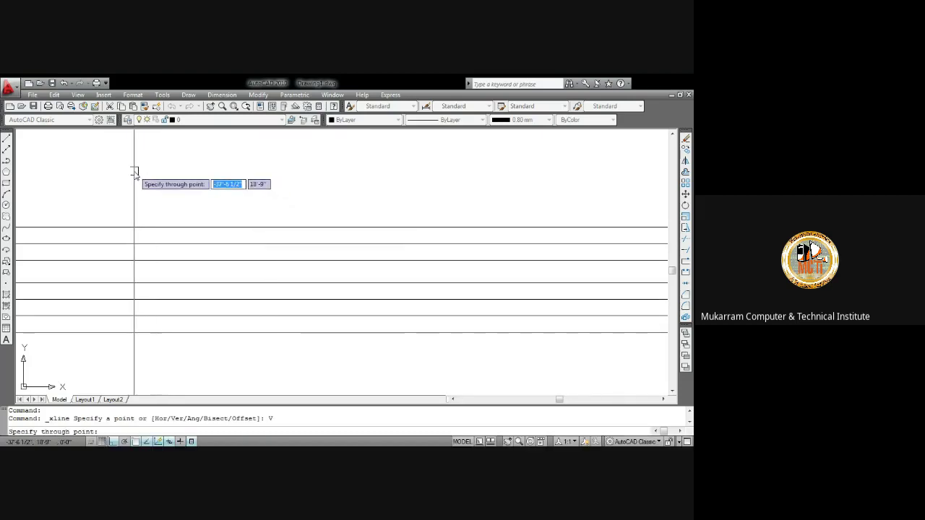
{"action": "left_click", "coordinate": [134, 171]}
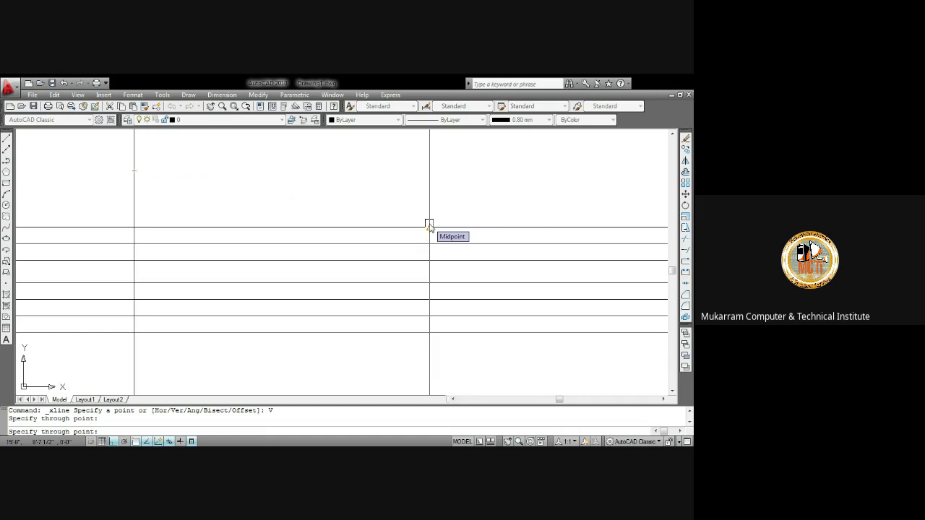
{"action": "type", "text": "3"}
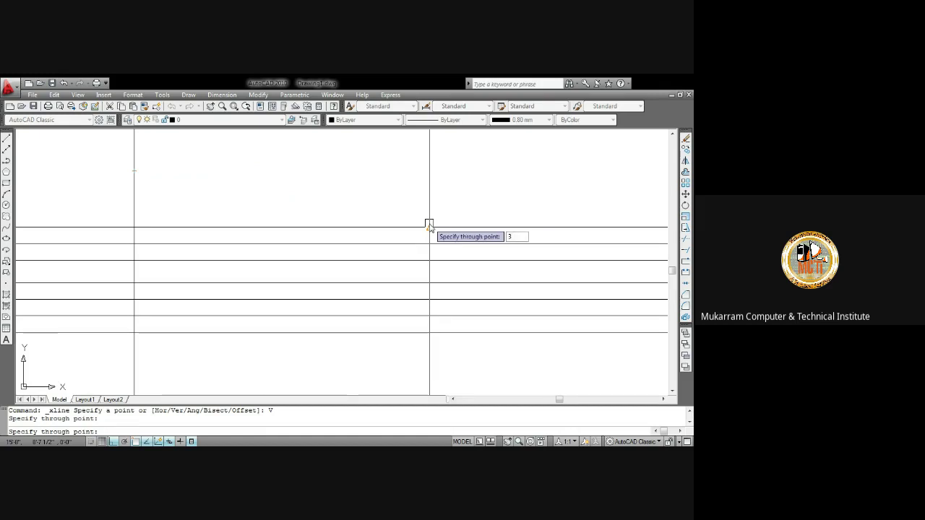
{"action": "type", "text": "'"}
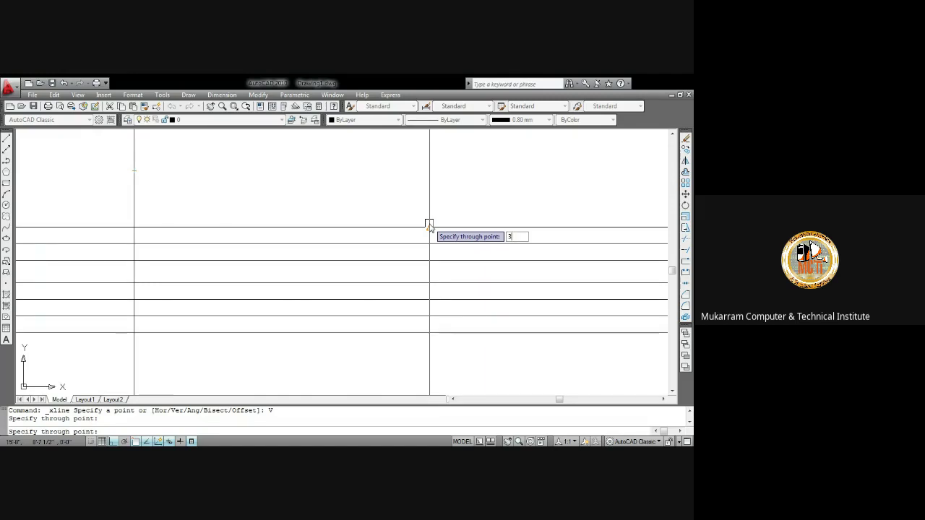
{"action": "key", "text": "Escape"}
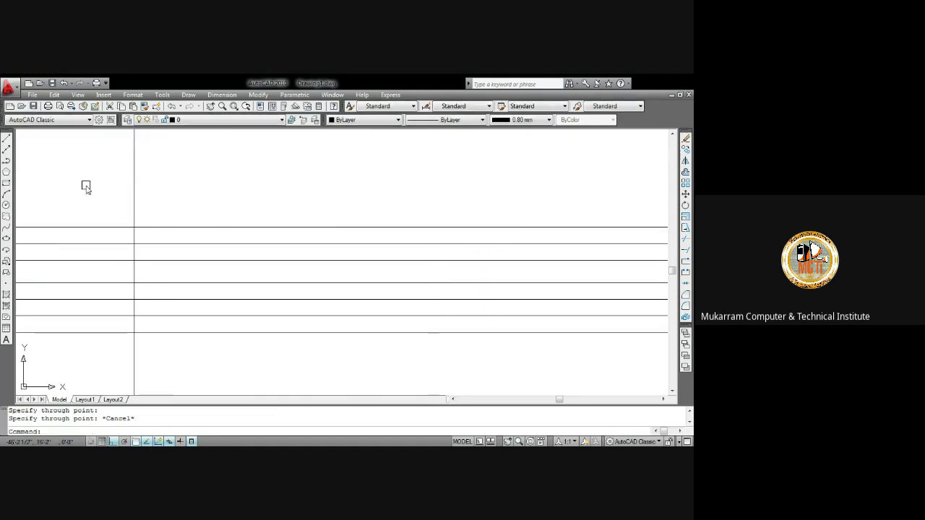
{"action": "left_click", "coordinate": [156, 206]}
{"action": "left_click", "coordinate": [93, 165]}
{"action": "key", "text": "Delete"}
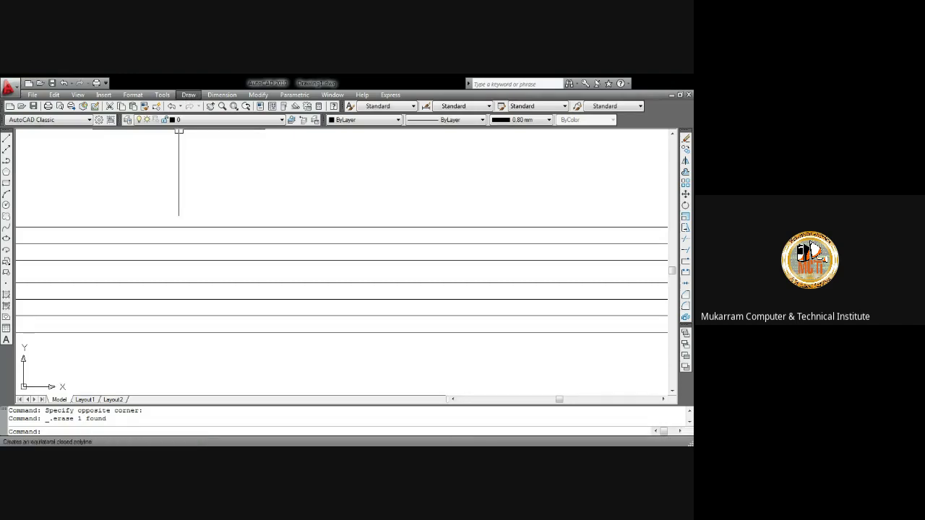
Step: Place a vertical construction line at the left, then others spaced 36, 36, 5' and 36
{"action": "key", "text": "Return"}
{"action": "type", "text": "v"}
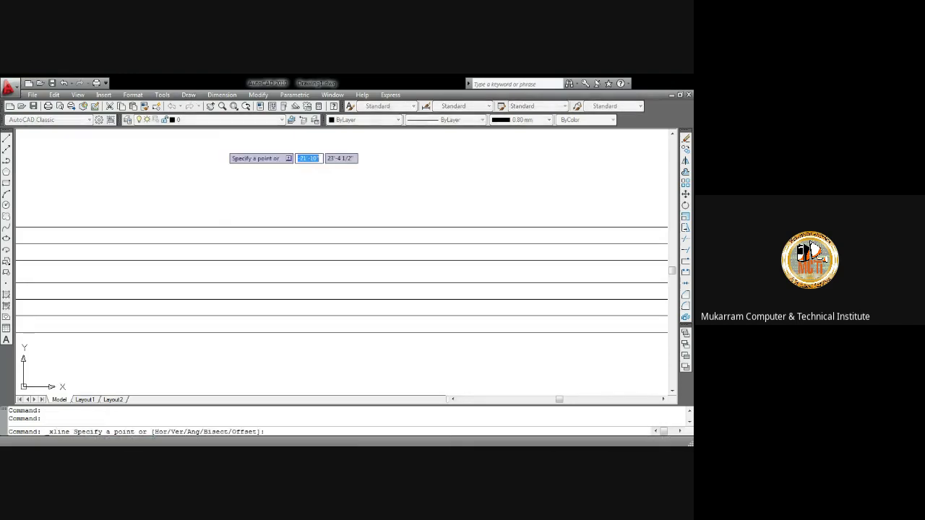
{"action": "key", "text": "Return"}
{"action": "left_click", "coordinate": [119, 209]}
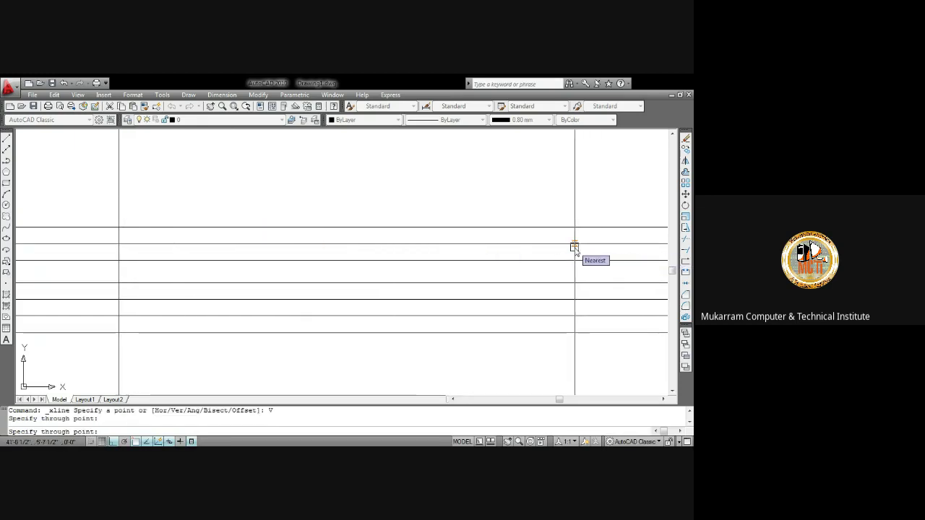
{"action": "type", "text": "36"}
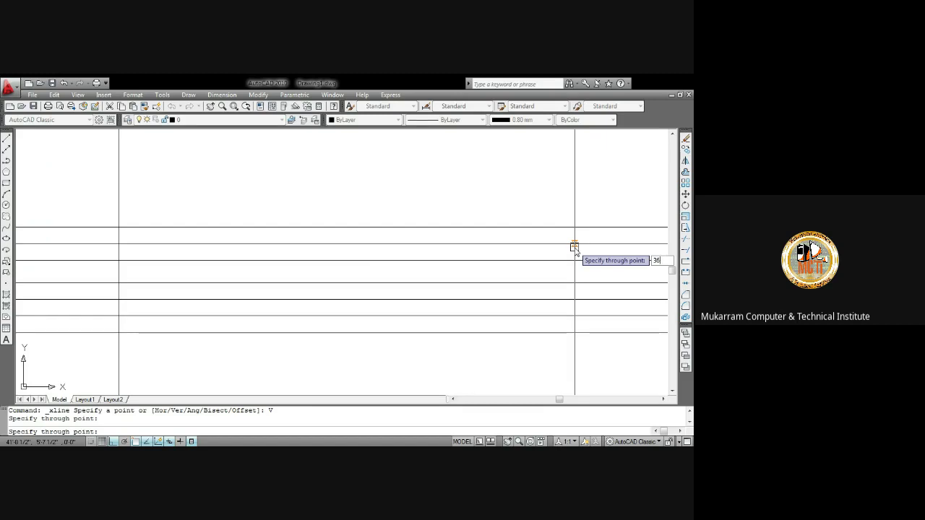
{"action": "key", "text": "Return"}
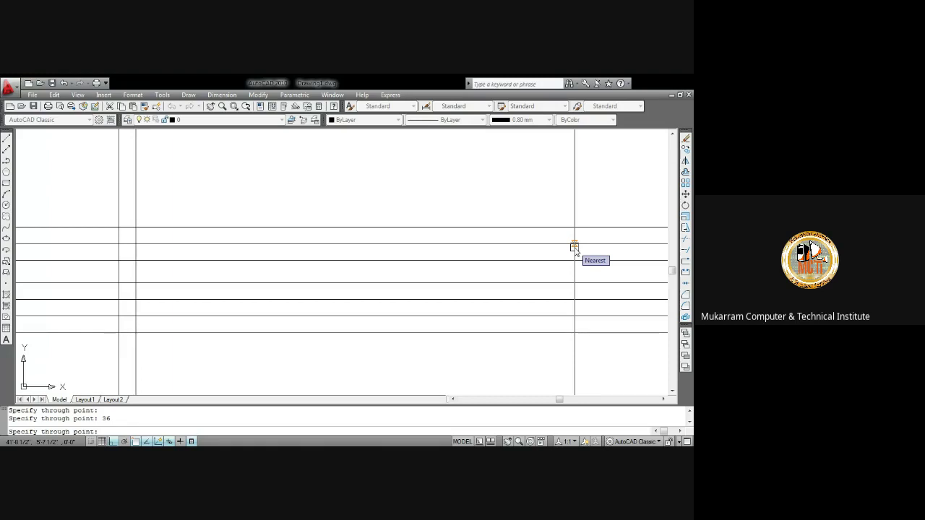
{"action": "type", "text": "36"}
{"action": "key", "text": "Return"}
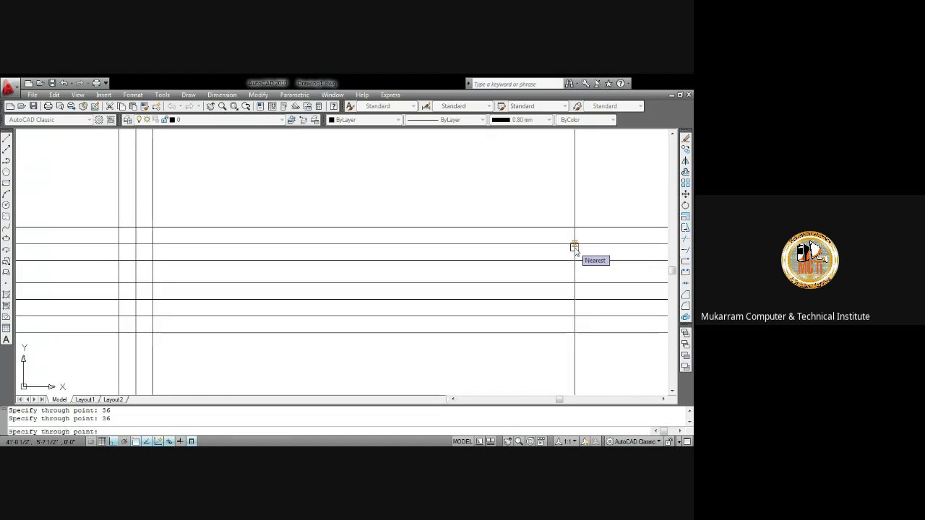
{"action": "type", "text": "5"}
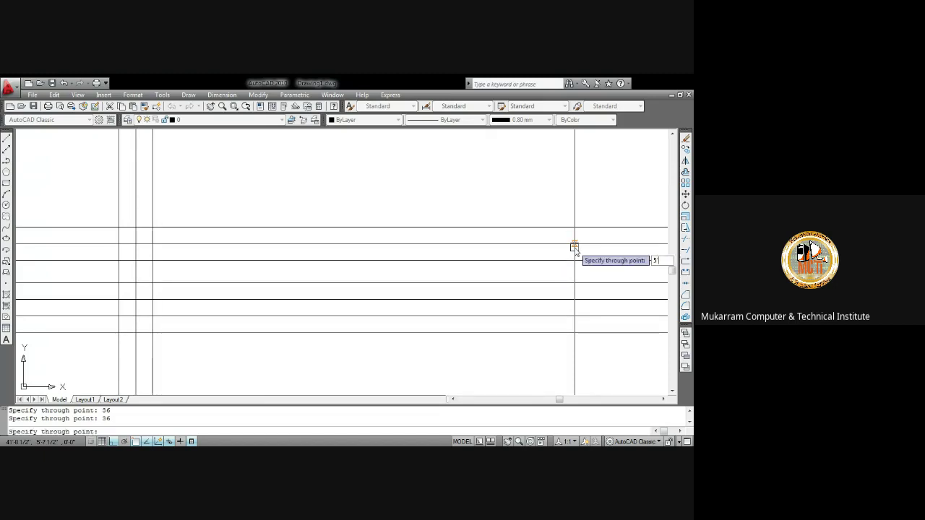
{"action": "type", "text": "'"}
{"action": "key", "text": "Return"}
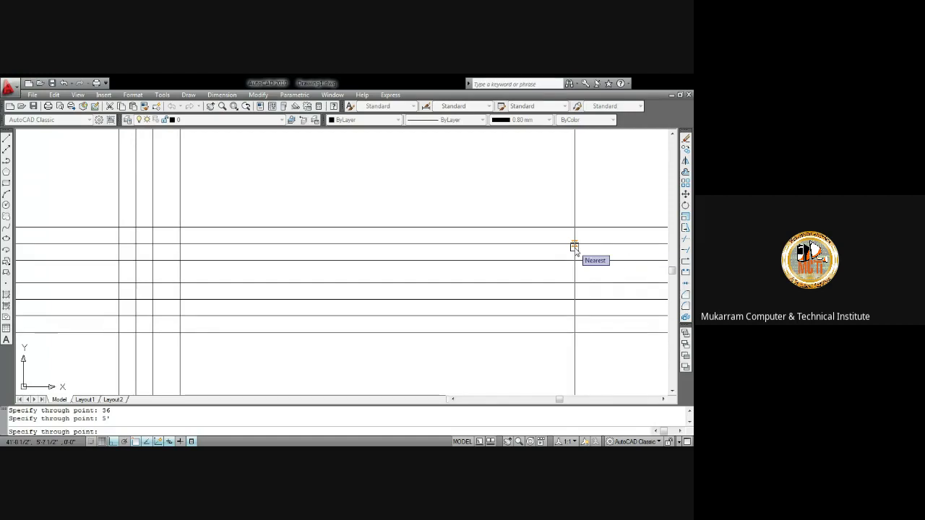
{"action": "type", "text": "36"}
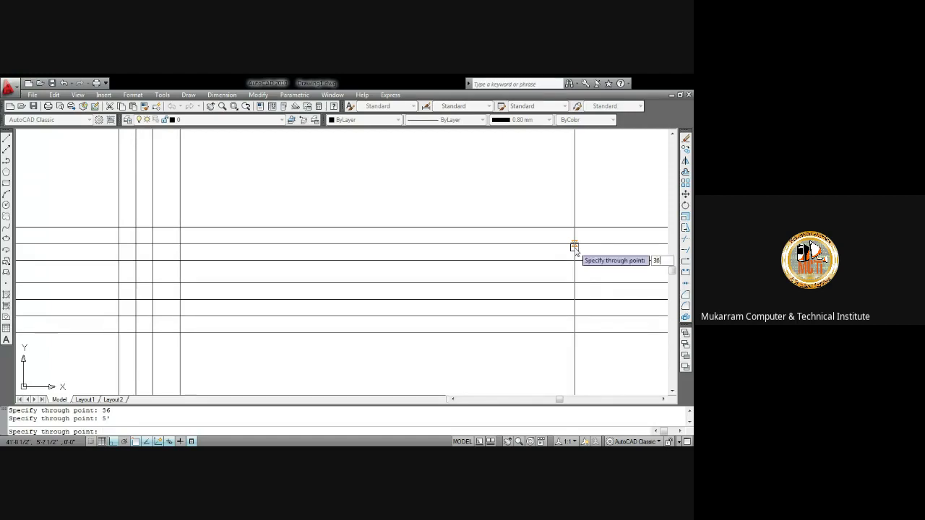
{"action": "key", "text": "Return"}
{"action": "key", "text": "Escape"}
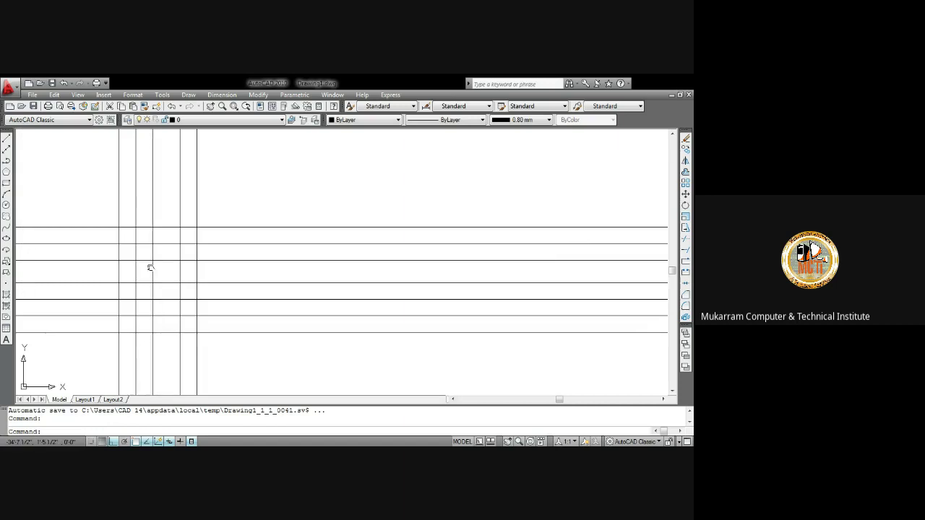
Step: Trim all overhanging line ends on the grid's right, top, left and bottom, using every line as an edge
{"action": "scroll", "coordinate": [114, 289], "scroll_direction": "up", "scroll_amount": 3}
{"action": "scroll", "coordinate": [126, 287], "scroll_direction": "up", "scroll_amount": 2}
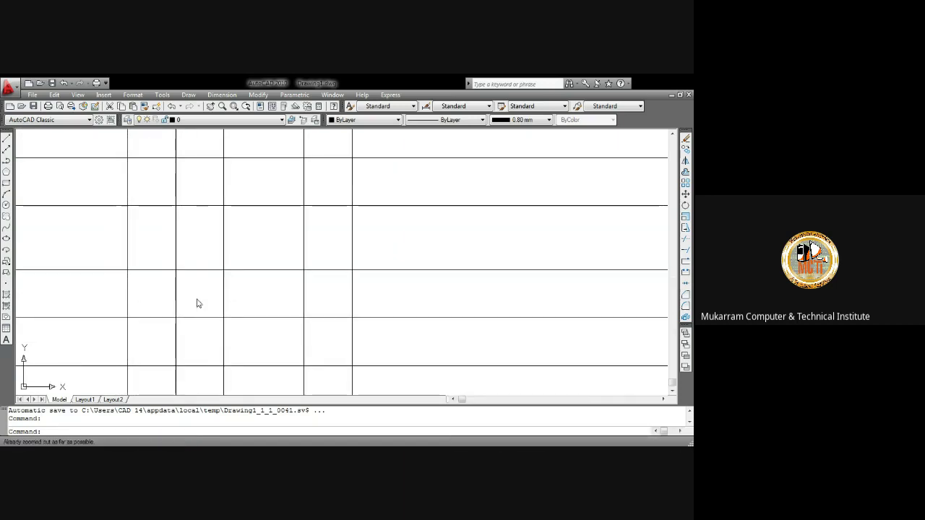
{"action": "middle_click", "coordinate": [221, 292]}
{"action": "middle_click", "coordinate": [221, 292]}
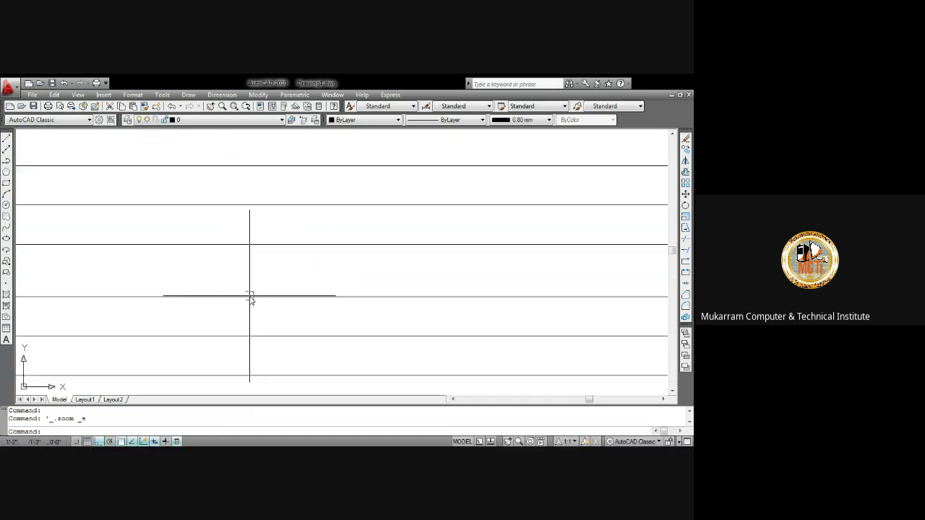
{"action": "scroll", "coordinate": [250, 296], "scroll_direction": "down", "scroll_amount": 2}
{"action": "middle_click_drag", "start_coordinate": [164, 285], "coordinate": [370, 275]}
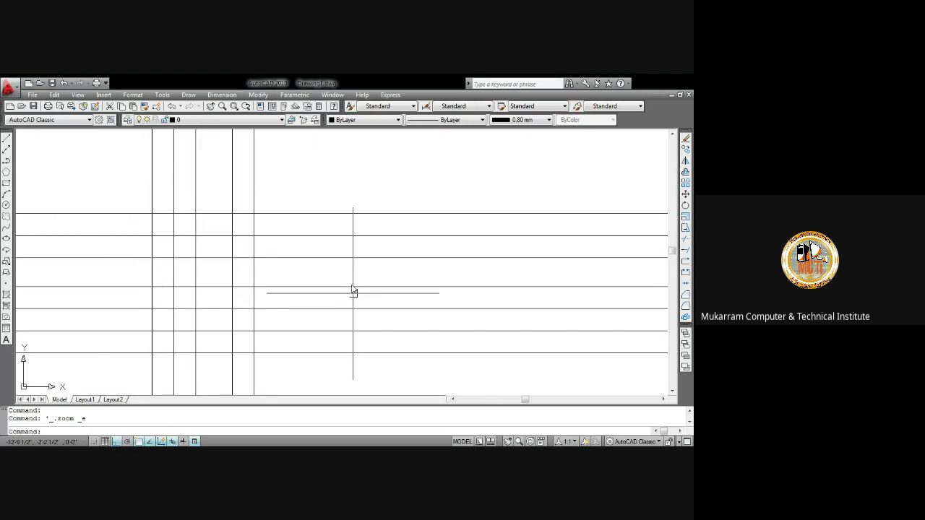
{"action": "left_click", "coordinate": [232, 151]}
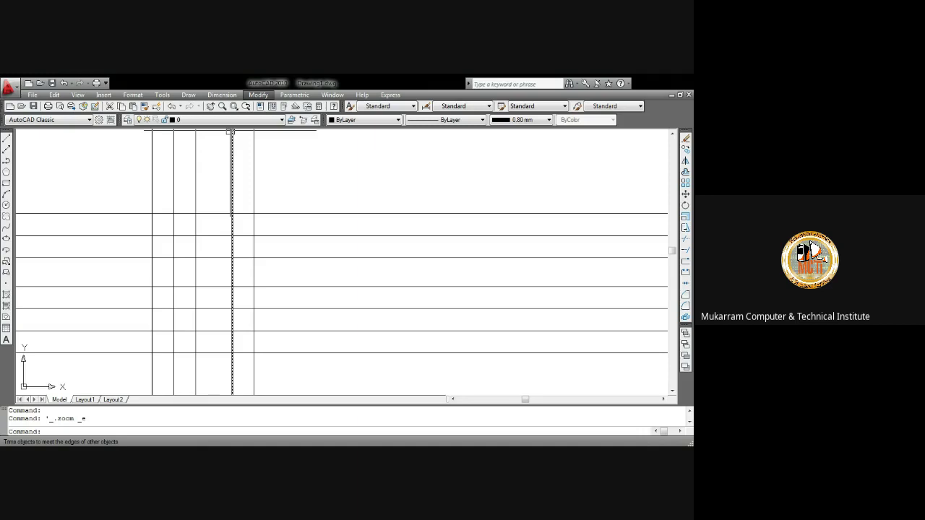
{"action": "left_click", "coordinate": [275, 305]}
{"action": "key", "text": "Return"}
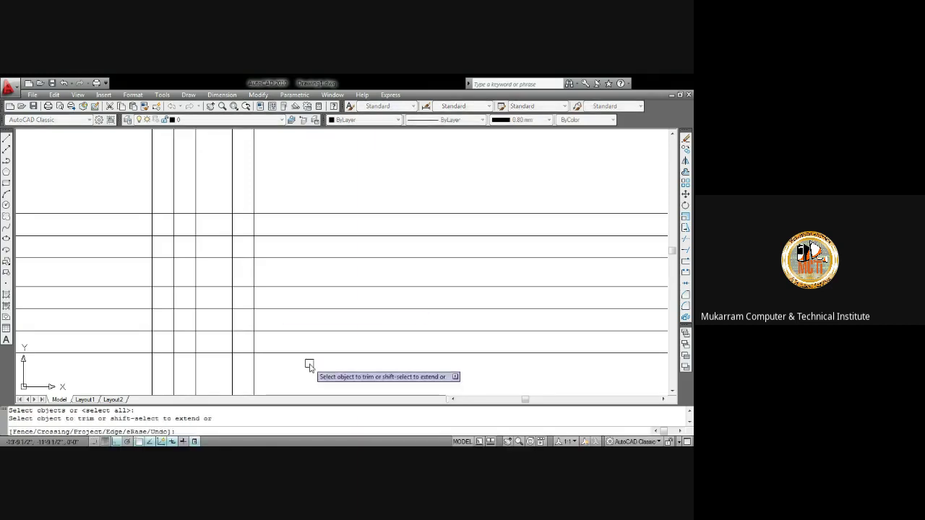
{"action": "left_click", "coordinate": [309, 365]}
{"action": "left_click", "coordinate": [303, 227]}
{"action": "left_click", "coordinate": [296, 194]}
{"action": "left_click", "coordinate": [130, 157]}
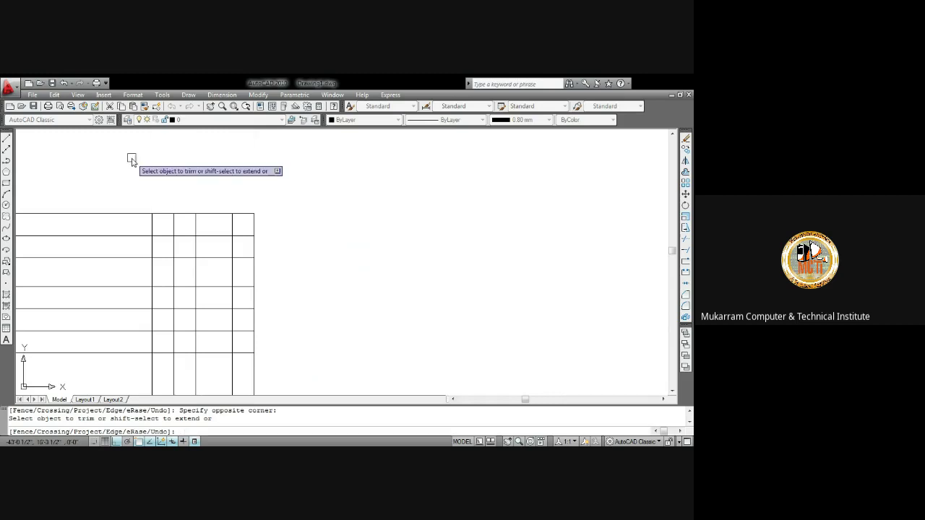
{"action": "left_click", "coordinate": [94, 372]}
{"action": "left_click", "coordinate": [109, 195]}
{"action": "left_click", "coordinate": [284, 381]}
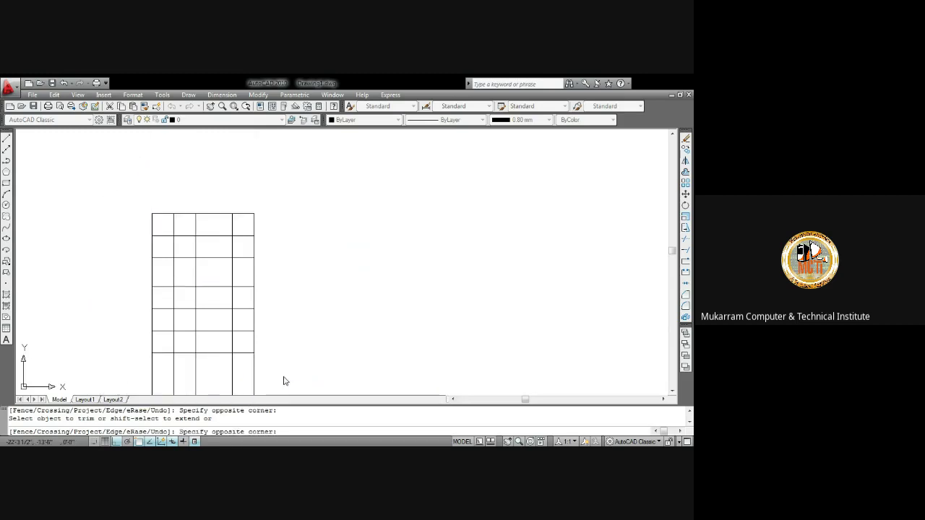
{"action": "left_click", "coordinate": [135, 368]}
Step: Trim interior dividers in the bottom row, left columns, upper band and around the central rectangle
{"action": "scroll", "coordinate": [235, 344], "scroll_direction": "up", "scroll_amount": 3}
{"action": "left_click", "coordinate": [246, 335]}
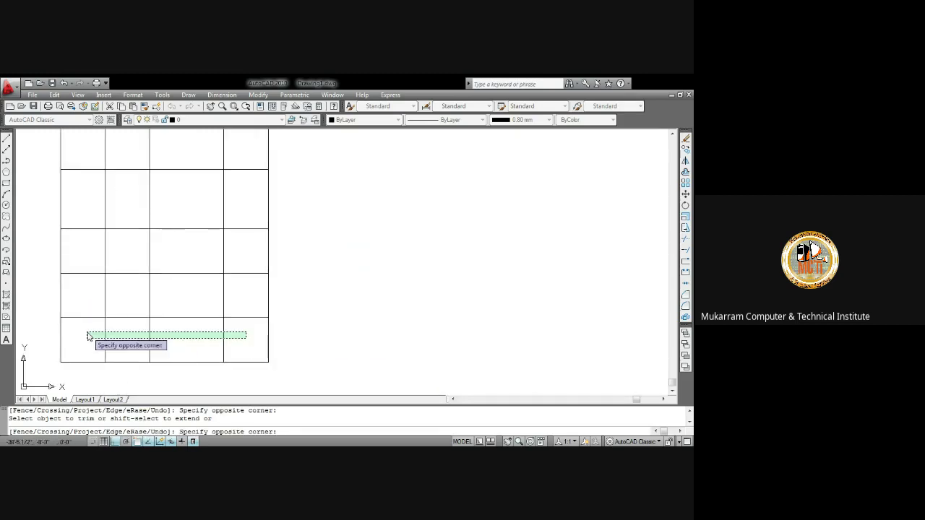
{"action": "left_click", "coordinate": [88, 336]}
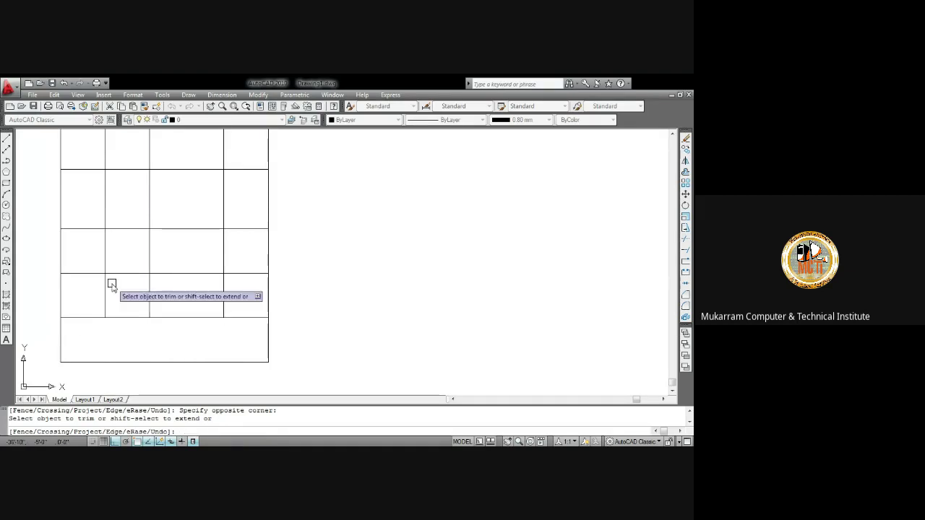
{"action": "scroll", "coordinate": [114, 288], "scroll_direction": "down", "scroll_amount": 1}
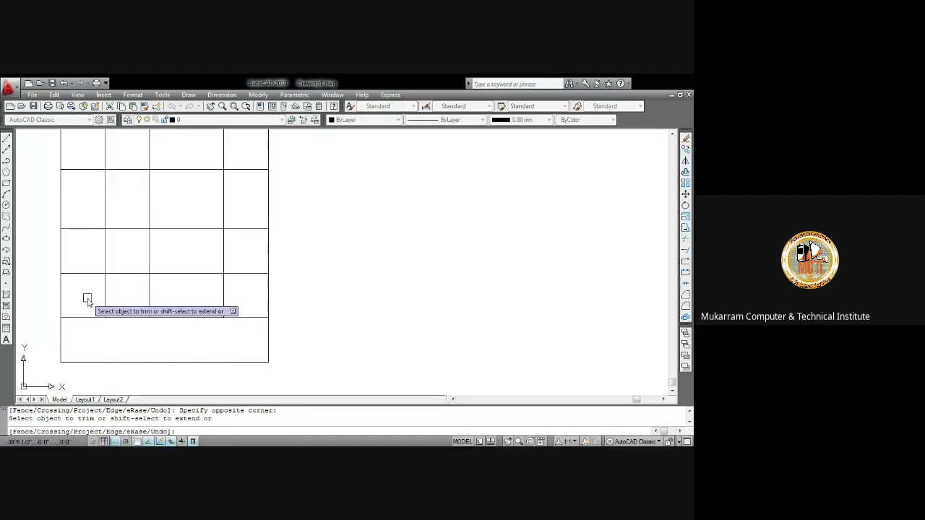
{"action": "left_click", "coordinate": [87, 298]}
{"action": "left_click", "coordinate": [84, 212]}
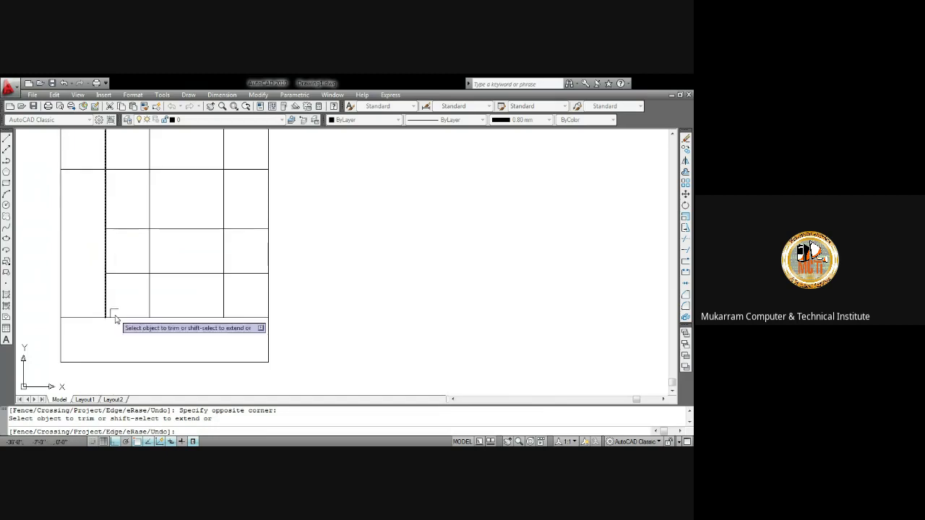
{"action": "left_click", "coordinate": [132, 304]}
{"action": "left_click", "coordinate": [127, 228]}
{"action": "left_click", "coordinate": [231, 300]}
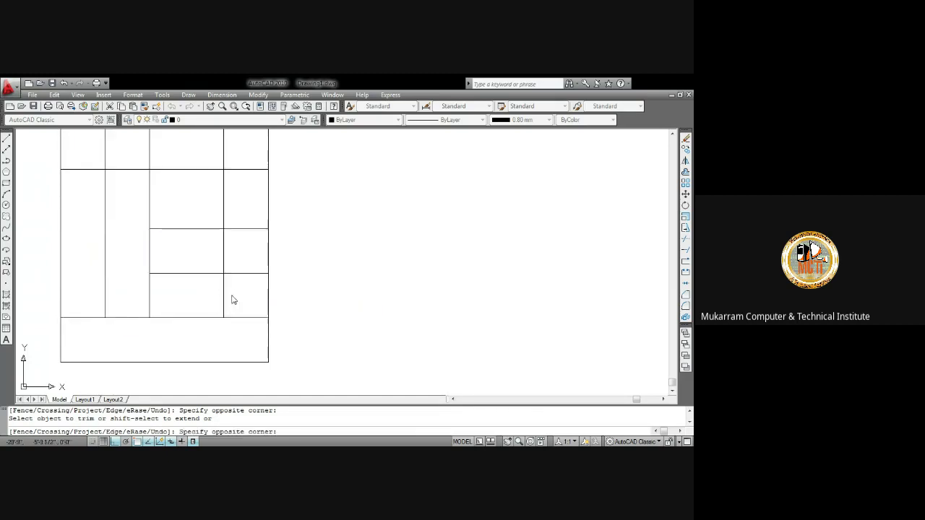
{"action": "left_click", "coordinate": [109, 282]}
{"action": "left_click", "coordinate": [244, 290]}
{"action": "left_click", "coordinate": [220, 214]}
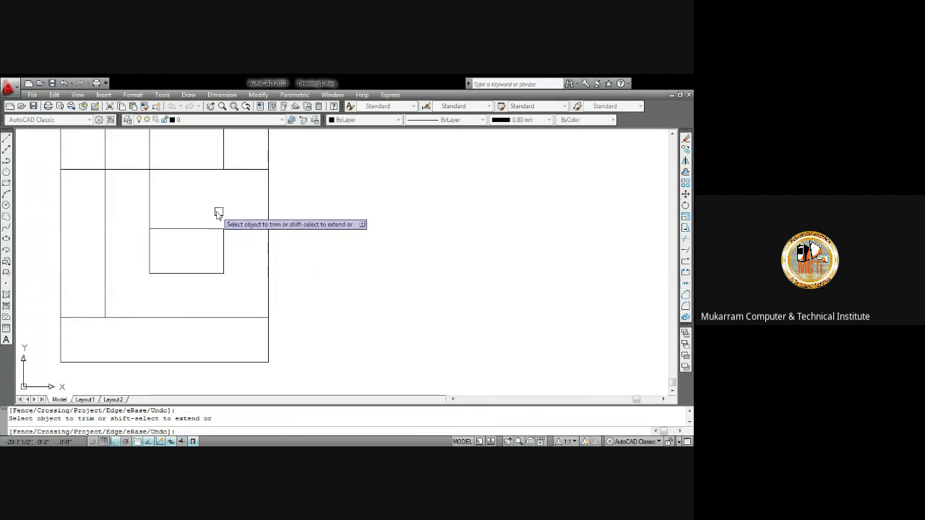
{"action": "left_click", "coordinate": [150, 197]}
{"action": "scroll", "coordinate": [188, 241], "scroll_direction": "down", "scroll_amount": 2}
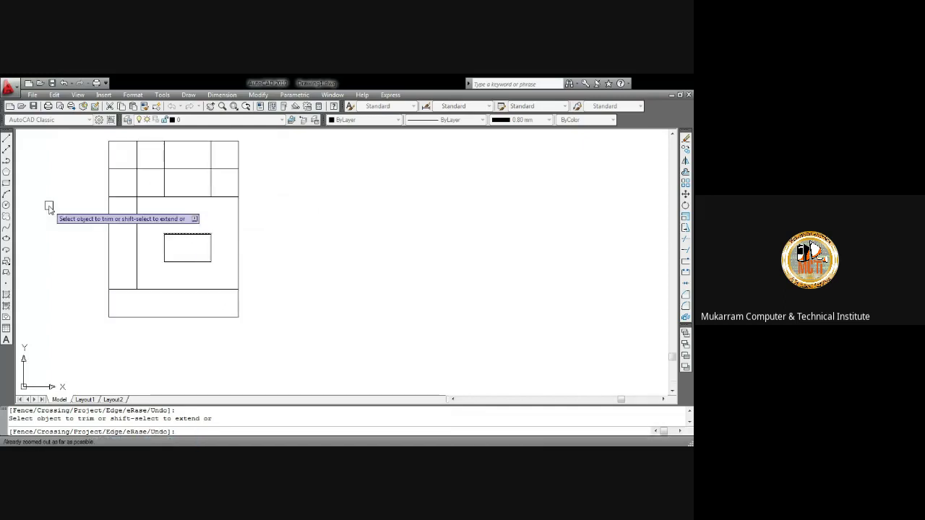
{"action": "left_click", "coordinate": [228, 180]}
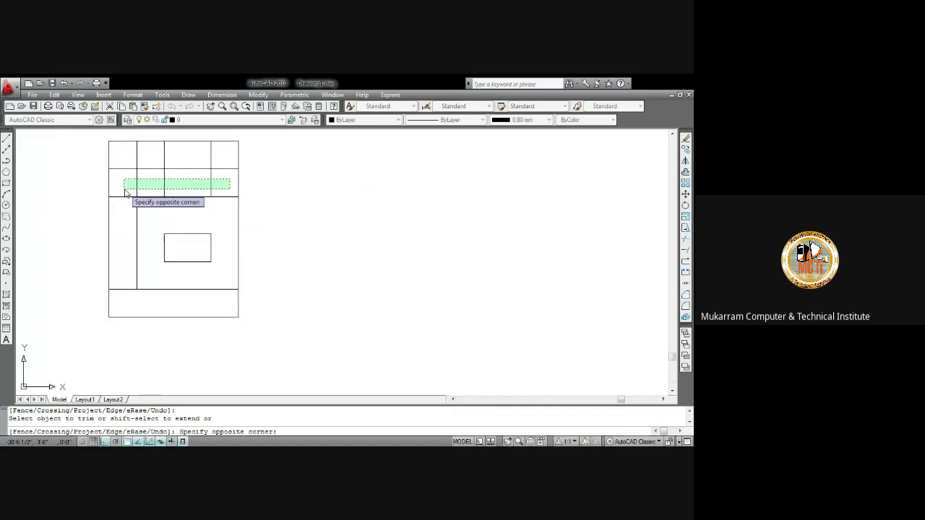
{"action": "left_click", "coordinate": [125, 190]}
Step: End trimming and delete the three top-row dividing lines
{"action": "key", "text": "Escape"}
{"action": "left_click", "coordinate": [217, 149]}
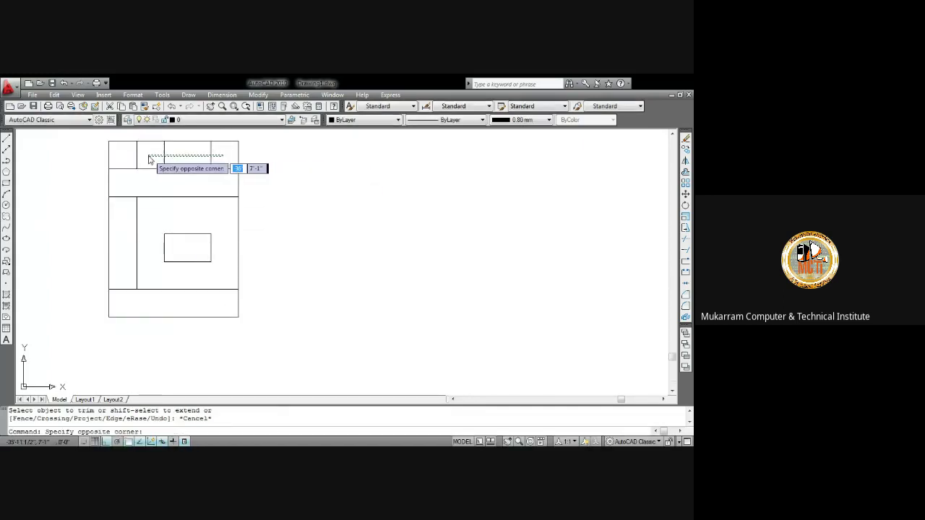
{"action": "left_click", "coordinate": [128, 151]}
{"action": "key", "text": "Delete"}
Step: Pan and zoom to extents so the whole trimmed plan fits, with the Draw menu open
{"action": "scroll", "coordinate": [211, 208], "scroll_direction": "down", "scroll_amount": 1}
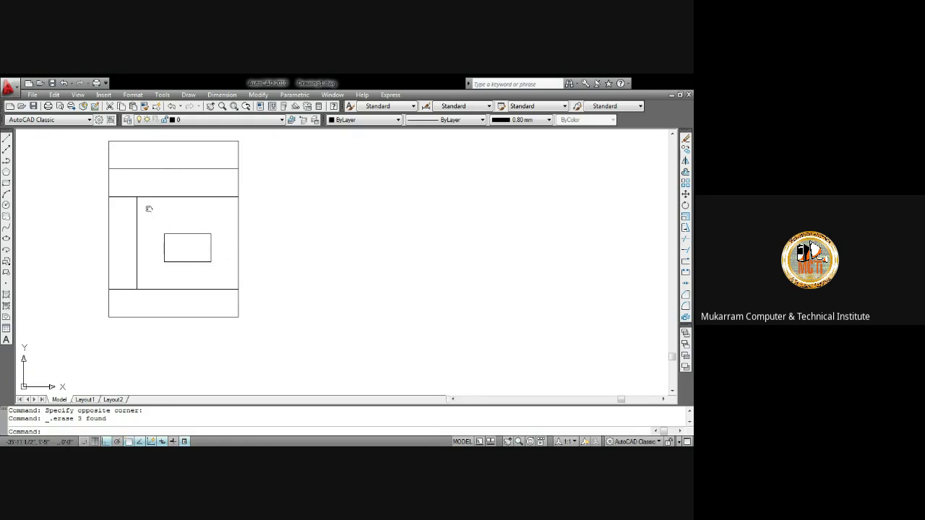
{"action": "mouse_move", "coordinate": [148, 207]}
{"action": "middle_mouse_down"}
{"action": "mouse_move", "coordinate": [252, 275]}
{"action": "mouse_move", "coordinate": [269, 215]}
{"action": "middle_mouse_up"}
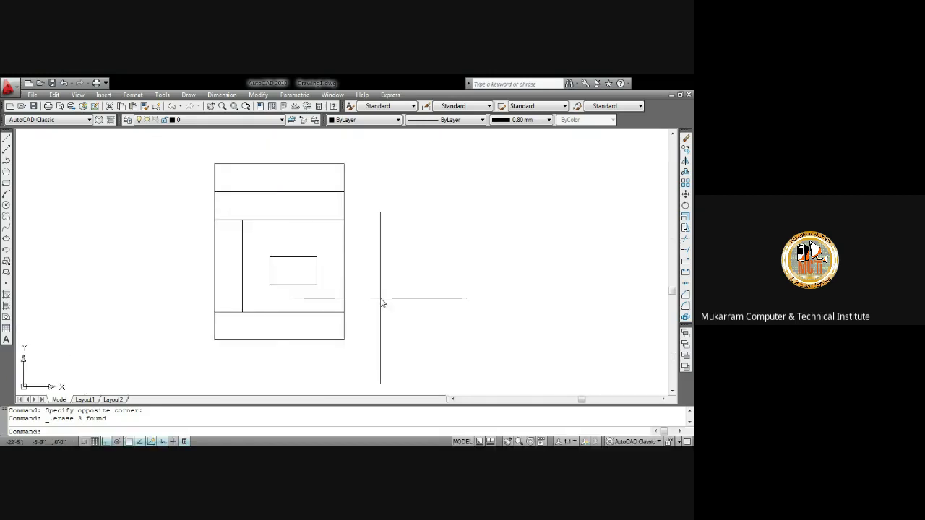
{"action": "scroll", "coordinate": [302, 277], "scroll_direction": "up", "scroll_amount": 2}
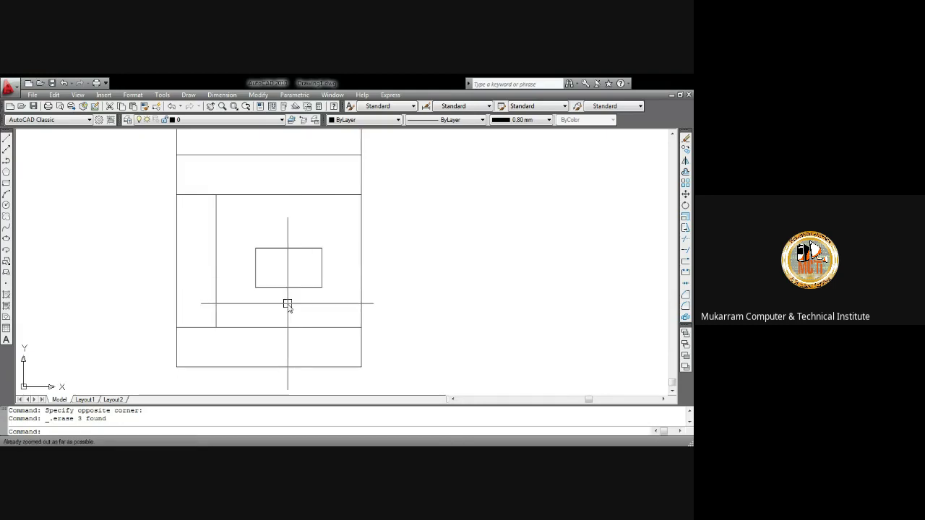
{"action": "middle_click", "coordinate": [294, 240]}
{"action": "middle_click", "coordinate": [294, 240]}
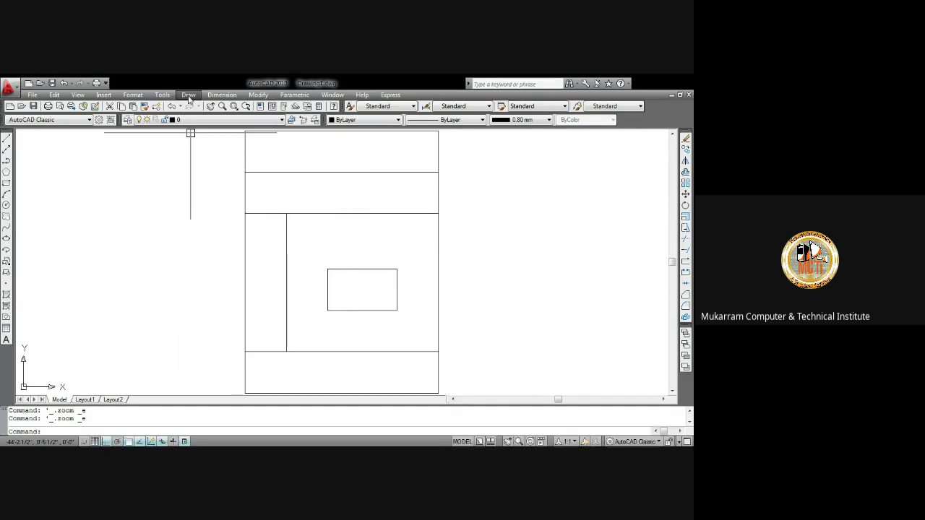
{"action": "left_click", "coordinate": [189, 96]}
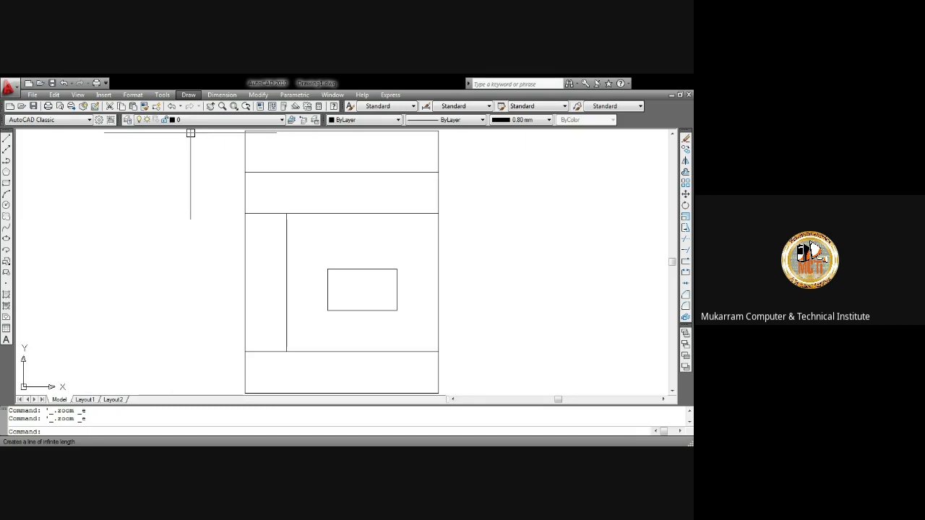
Step: Start a construction line at a 45° angle and place the first one at the upper left
{"action": "left_click", "coordinate": [194, 135]}
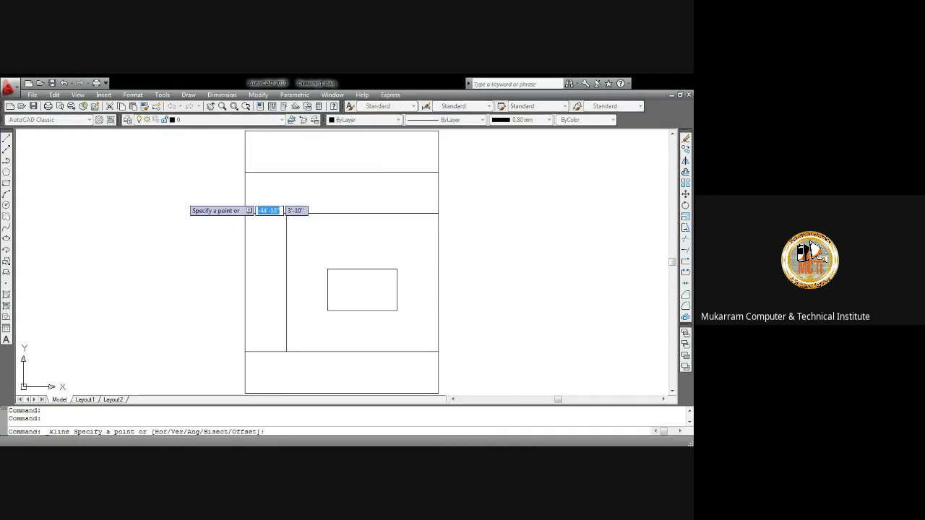
{"action": "type", "text": "A"}
{"action": "key", "text": "Return"}
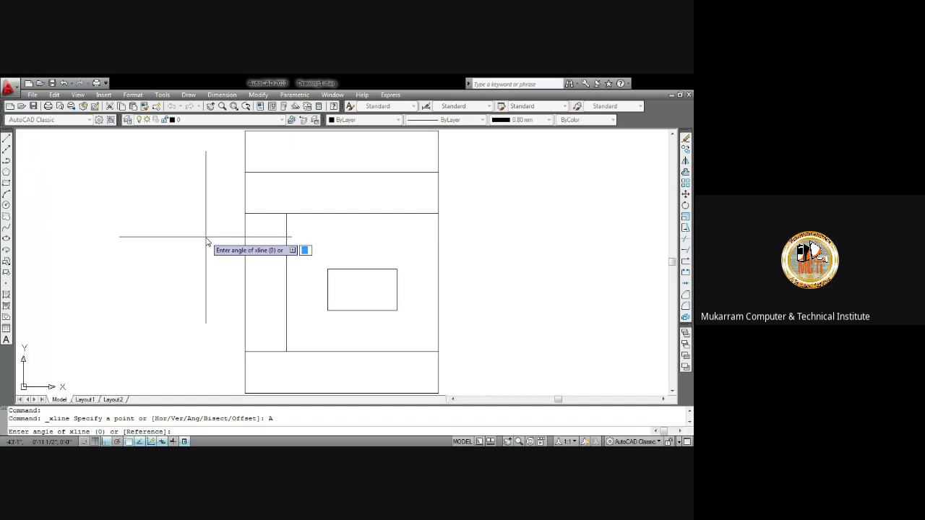
{"action": "type", "text": "45"}
{"action": "key", "text": "Return"}
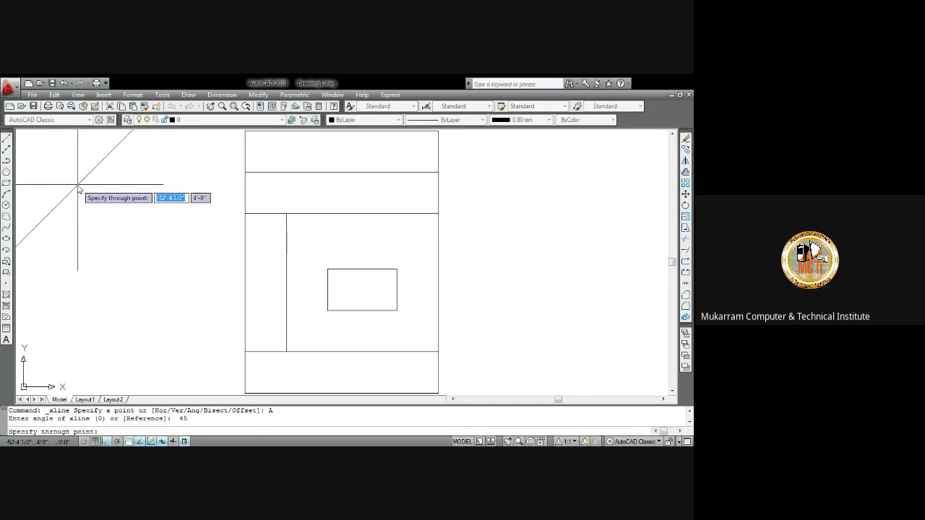
{"action": "left_click", "coordinate": [72, 160]}
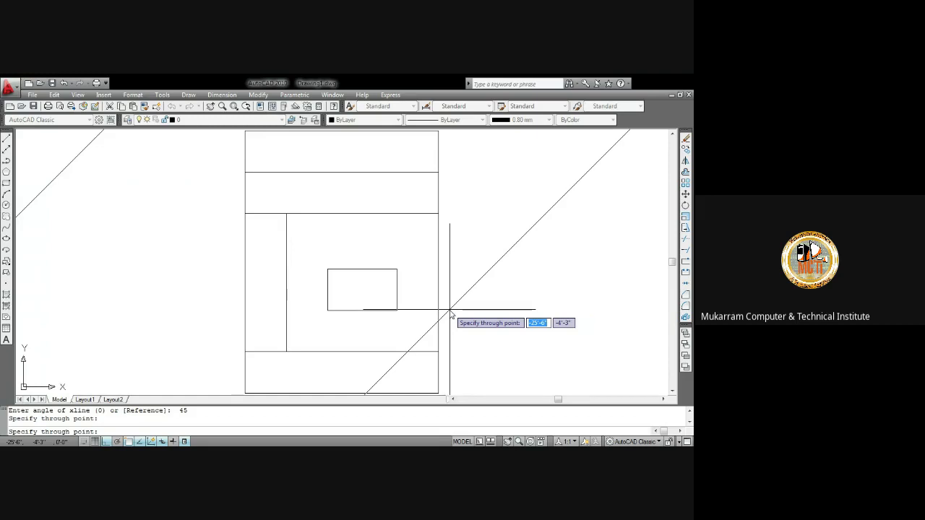
Step: Add parallel 45° construction lines at 12, 23, then 34 three times
{"action": "type", "text": "12"}
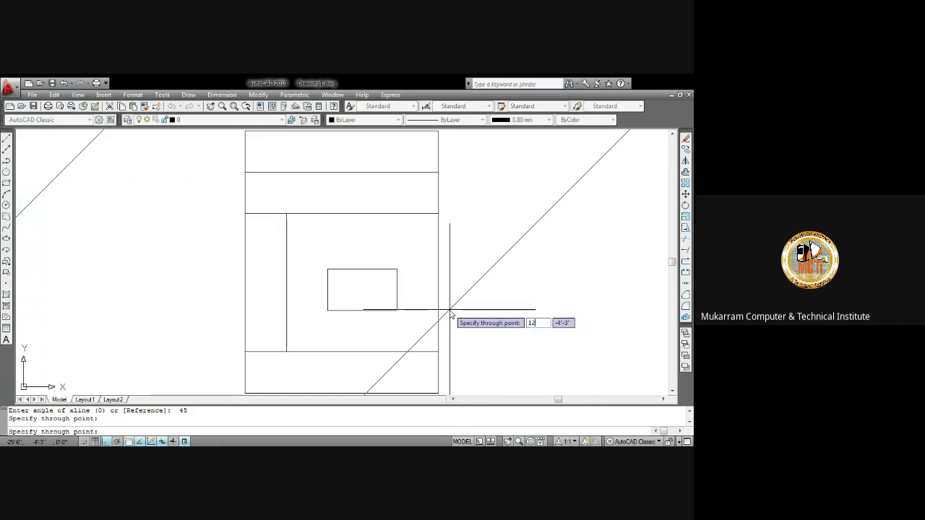
{"action": "key", "text": "Return"}
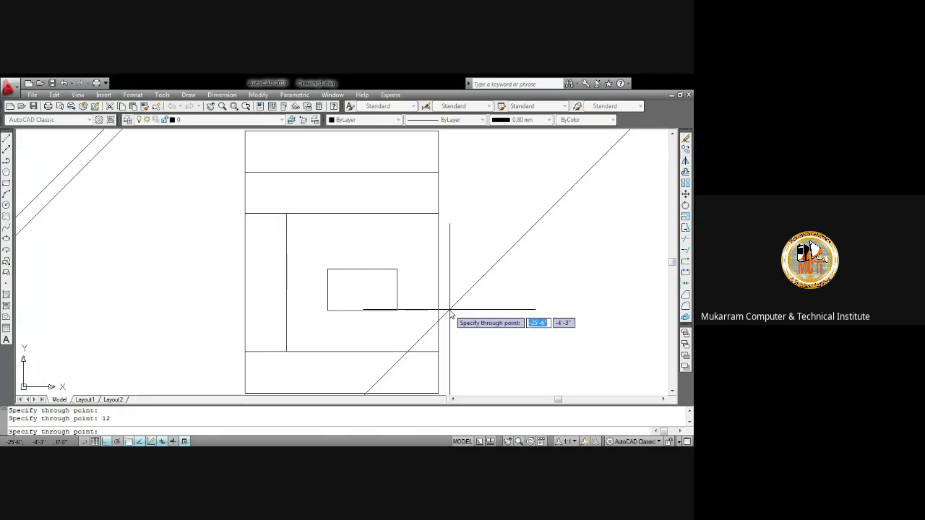
{"action": "type", "text": "23"}
{"action": "key", "text": "Return"}
{"action": "type", "text": "34"}
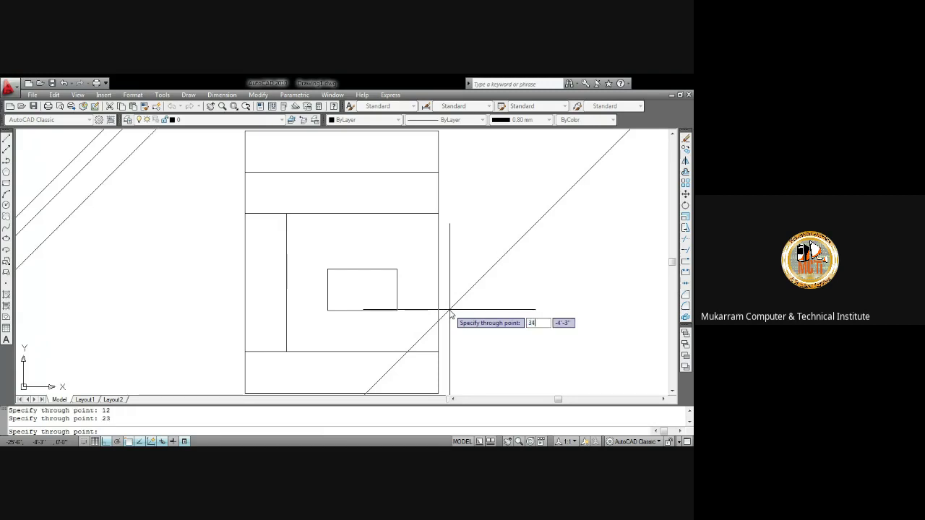
{"action": "key", "text": "Return"}
{"action": "type", "text": "34"}
{"action": "key", "text": "Return"}
{"action": "type", "text": "34"}
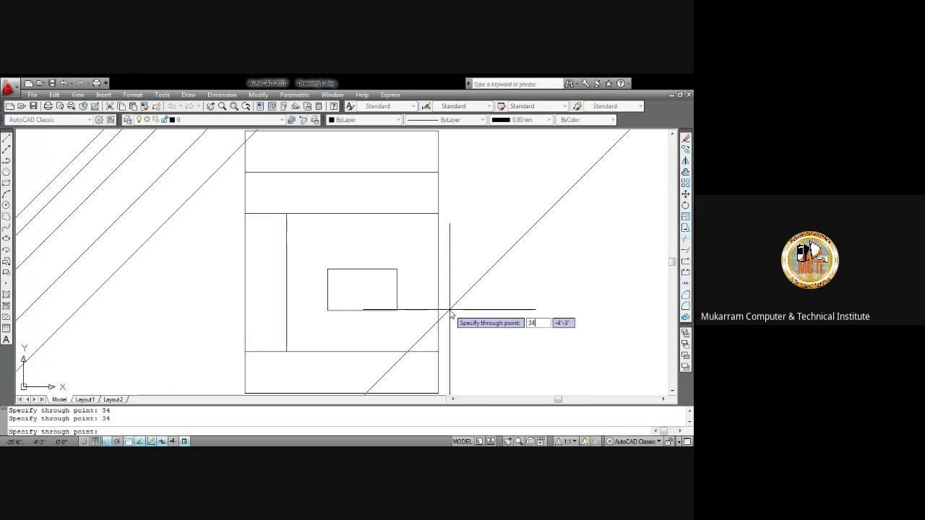
{"action": "key", "text": "Return"}
{"action": "key", "text": "Escape"}
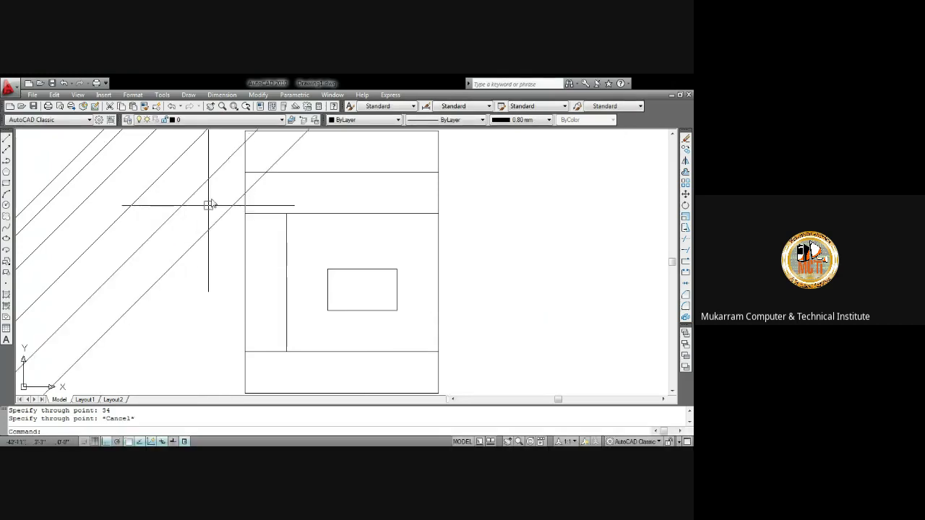
Step: Start an offset construction line with a 36-unit offset distance
{"action": "left_click", "coordinate": [188, 95]}
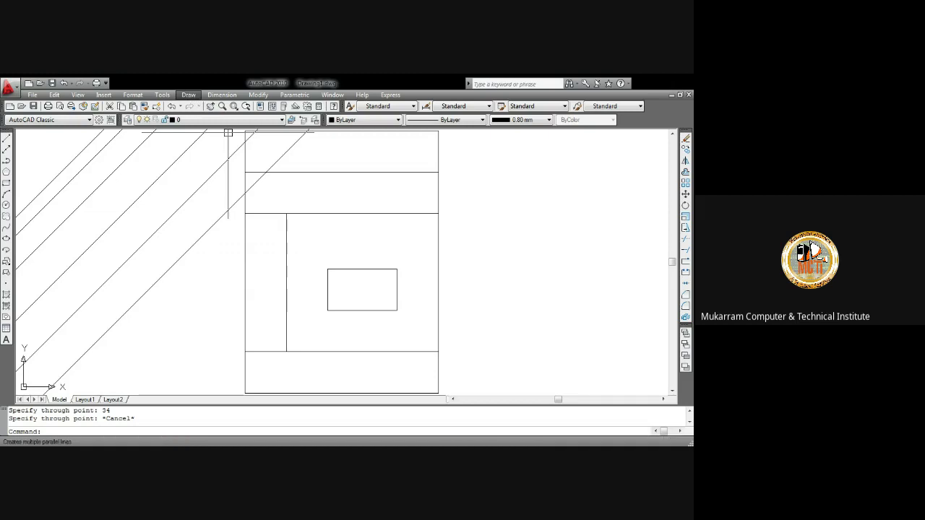
{"action": "left_click", "coordinate": [209, 144]}
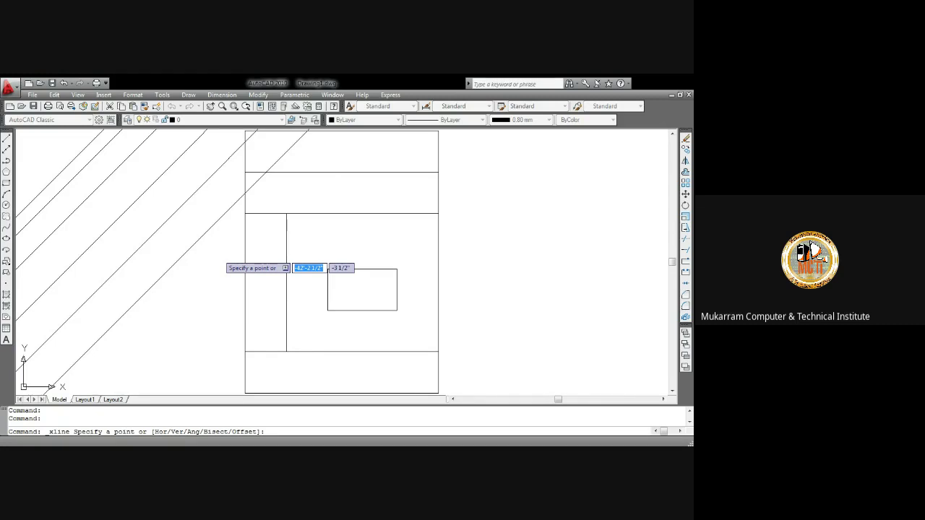
{"action": "type", "text": "o"}
{"action": "key", "text": "Return"}
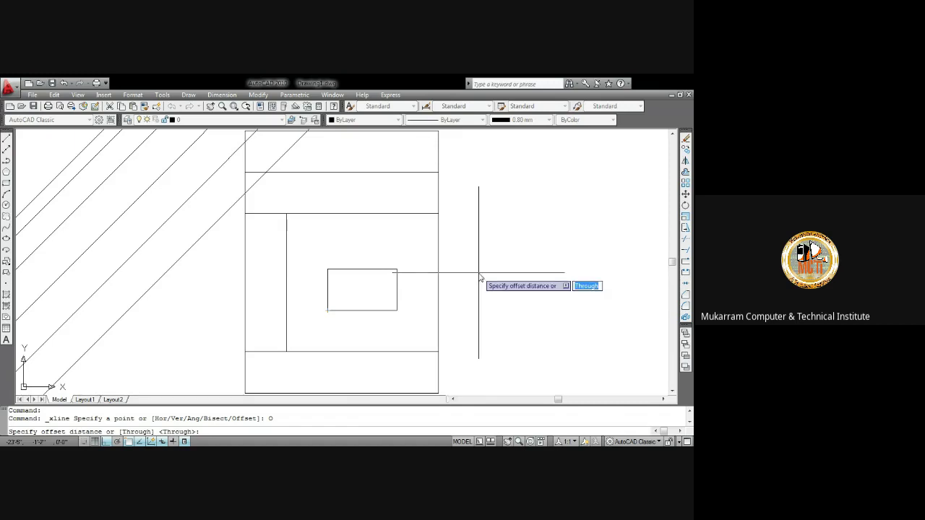
{"action": "type", "text": "3"}
{"action": "type", "text": "6"}
{"action": "key", "text": "Return"}
Step: Offset five vertical construction lines, each 36 units apart, to the right of the square
{"action": "left_click", "coordinate": [440, 258]}
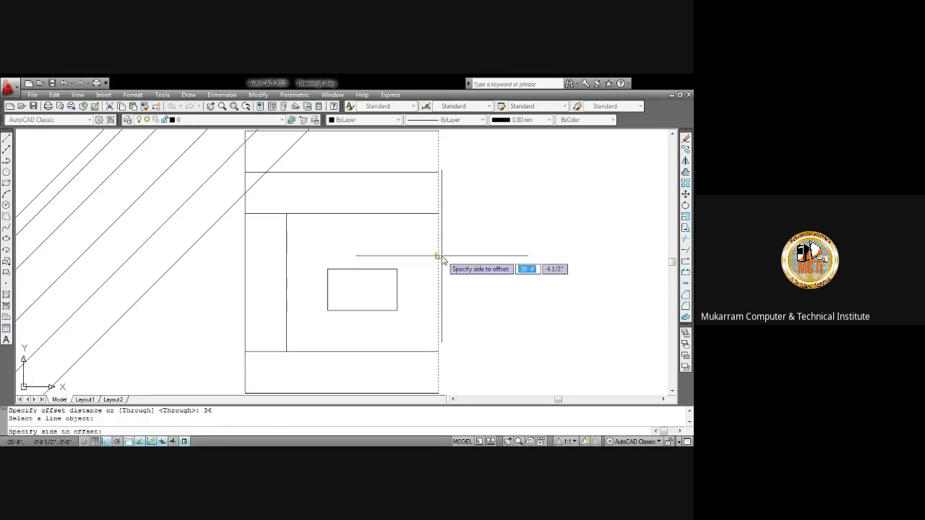
{"action": "left_click", "coordinate": [487, 258]}
{"action": "left_click", "coordinate": [481, 249]}
{"action": "left_click", "coordinate": [510, 249]}
{"action": "left_click", "coordinate": [522, 258]}
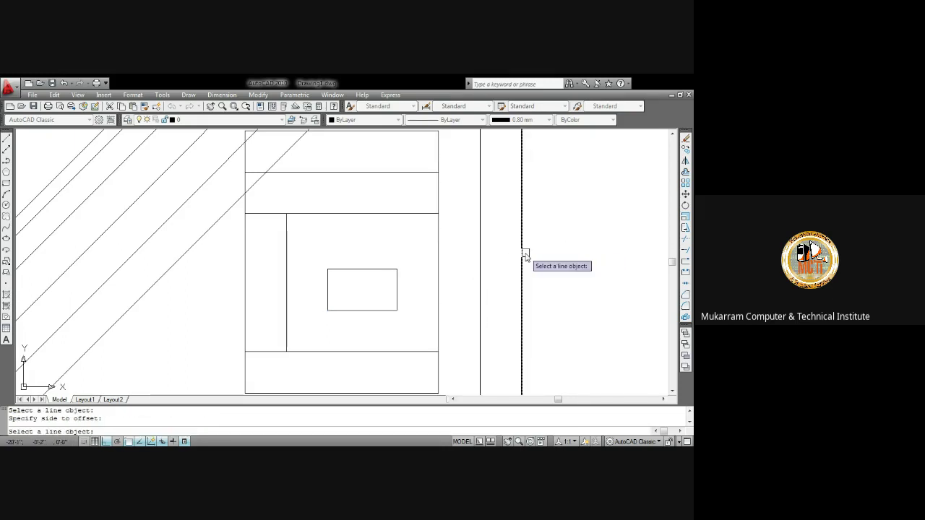
{"action": "left_click", "coordinate": [570, 260]}
{"action": "left_click", "coordinate": [564, 253]}
{"action": "left_click", "coordinate": [597, 264]}
{"action": "left_click", "coordinate": [604, 268]}
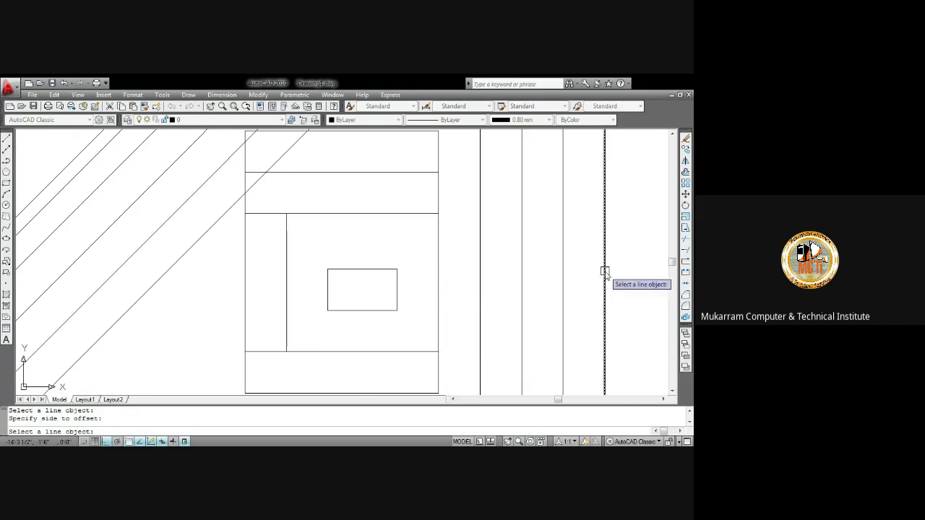
{"action": "left_click", "coordinate": [624, 270]}
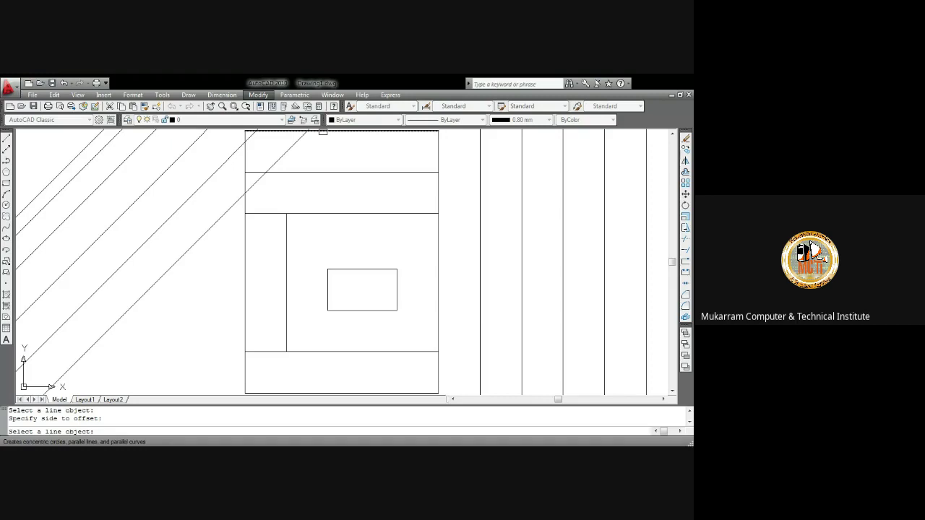
{"action": "left_click", "coordinate": [224, 267]}
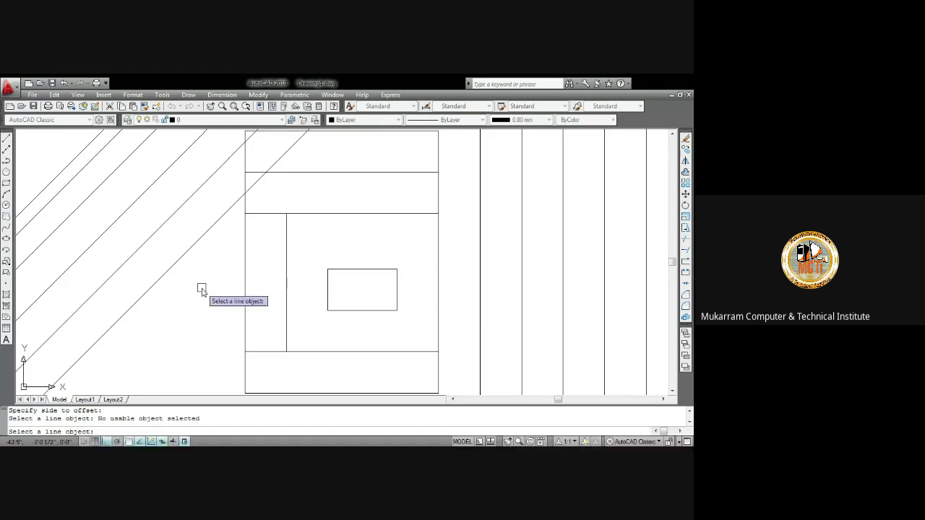
{"action": "left_click", "coordinate": [188, 95]}
{"action": "left_click", "coordinate": [213, 148]}
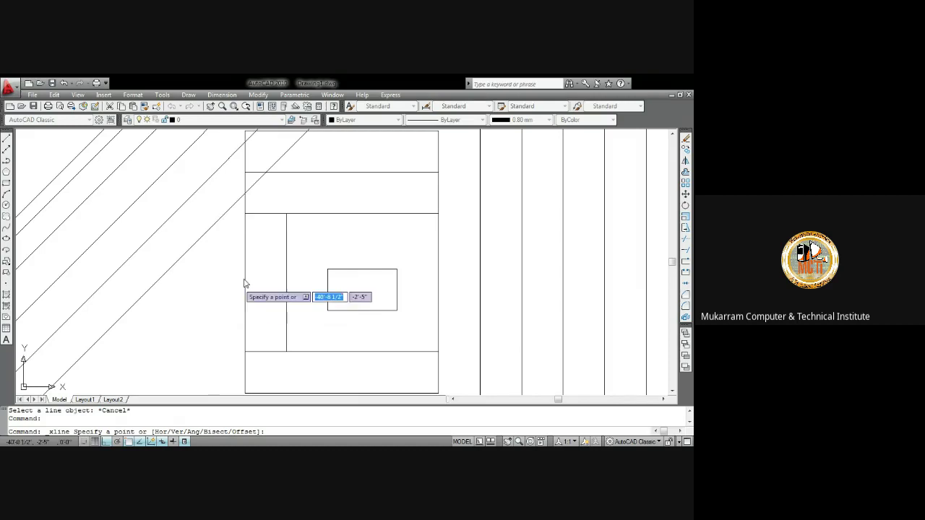
Step: Pan the view slightly and set the construction-line offset distance to 12
{"action": "scroll", "coordinate": [257, 271], "scroll_direction": "down", "scroll_amount": 2}
{"action": "middle_click_drag", "start_coordinate": [228, 247], "coordinate": [269, 250]}
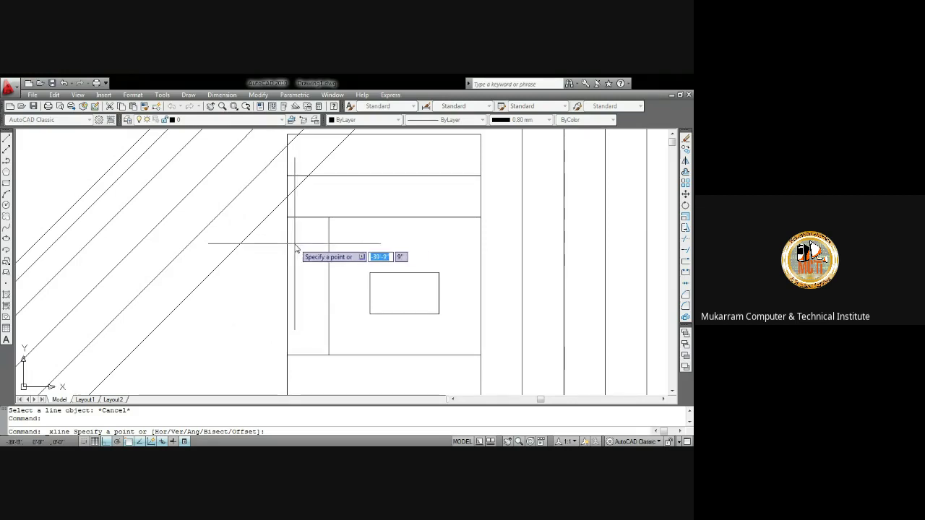
{"action": "type", "text": "o"}
{"action": "key", "text": "Return"}
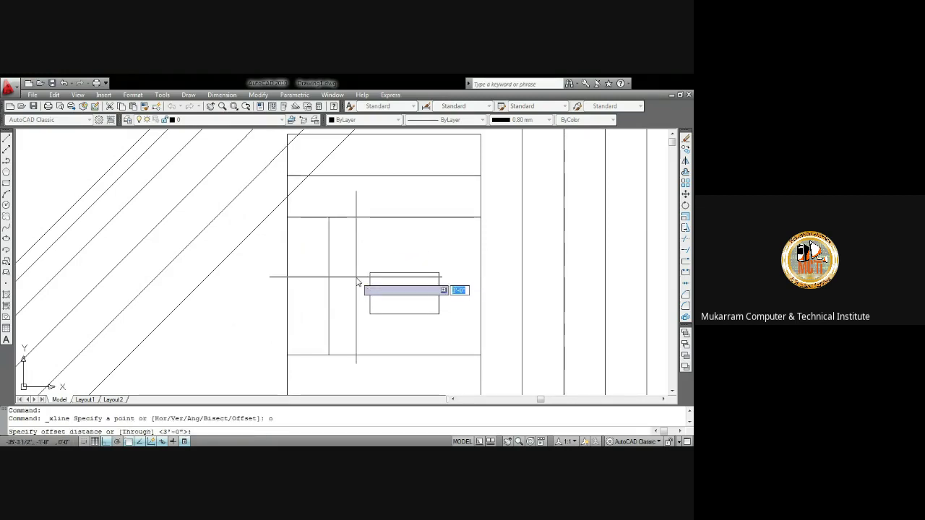
{"action": "type", "text": "12"}
{"action": "key", "text": "Return"}
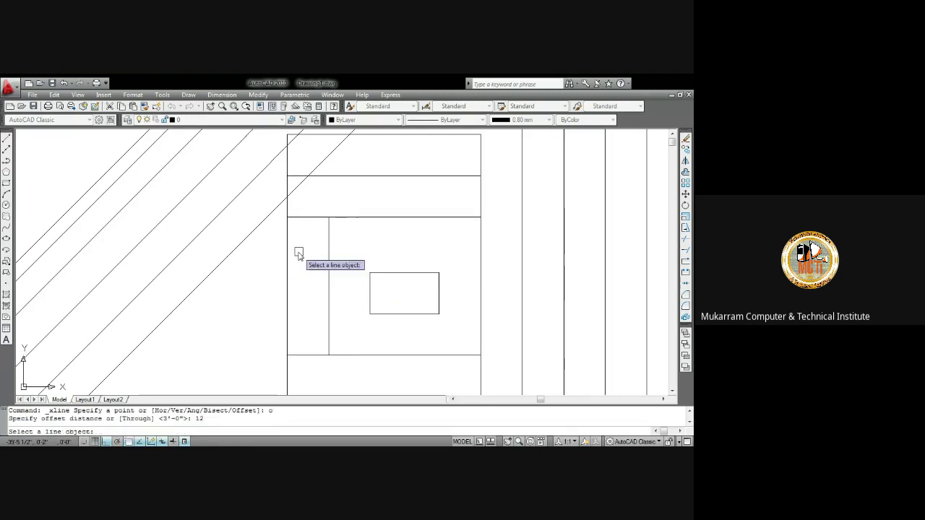
Step: Offset 45° diagonal construction lines 12 units apart across the large square
{"action": "left_click", "coordinate": [260, 224]}
{"action": "left_click", "coordinate": [263, 235]}
{"action": "left_click", "coordinate": [268, 253]}
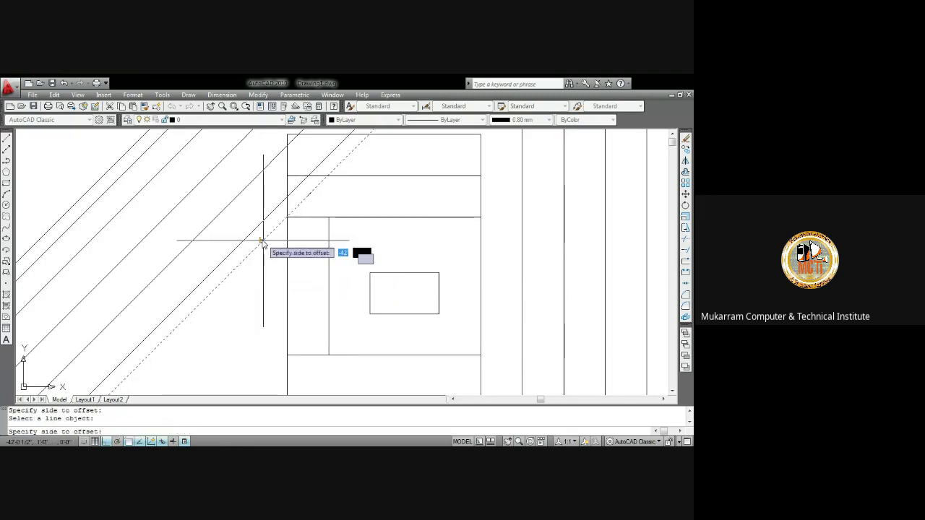
{"action": "left_click", "coordinate": [274, 269]}
{"action": "left_click", "coordinate": [293, 313]}
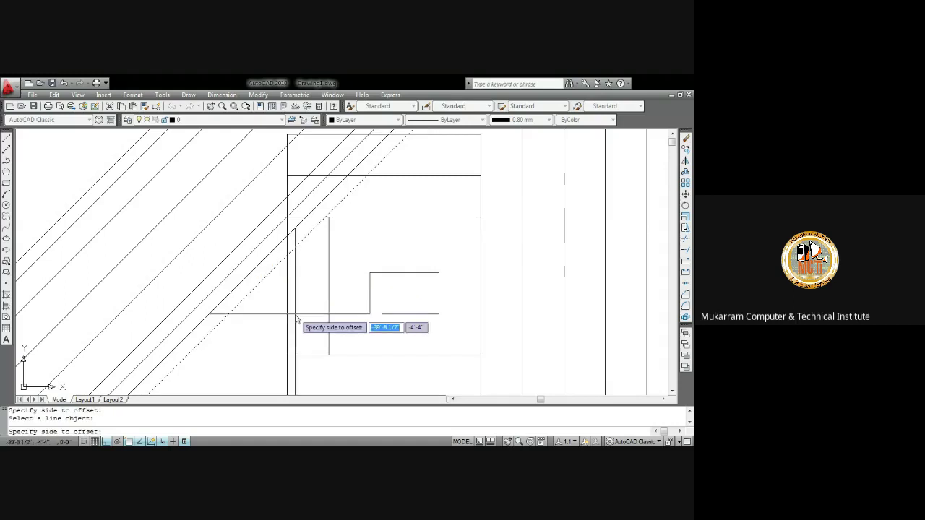
{"action": "left_click", "coordinate": [285, 289]}
{"action": "left_click", "coordinate": [277, 288]}
{"action": "left_click", "coordinate": [289, 298]}
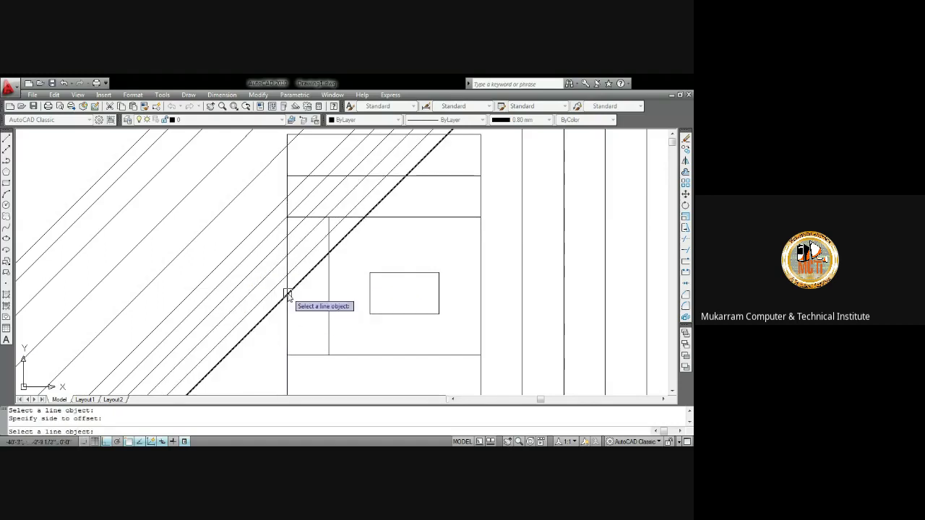
{"action": "left_click", "coordinate": [300, 284]}
{"action": "left_click", "coordinate": [315, 289]}
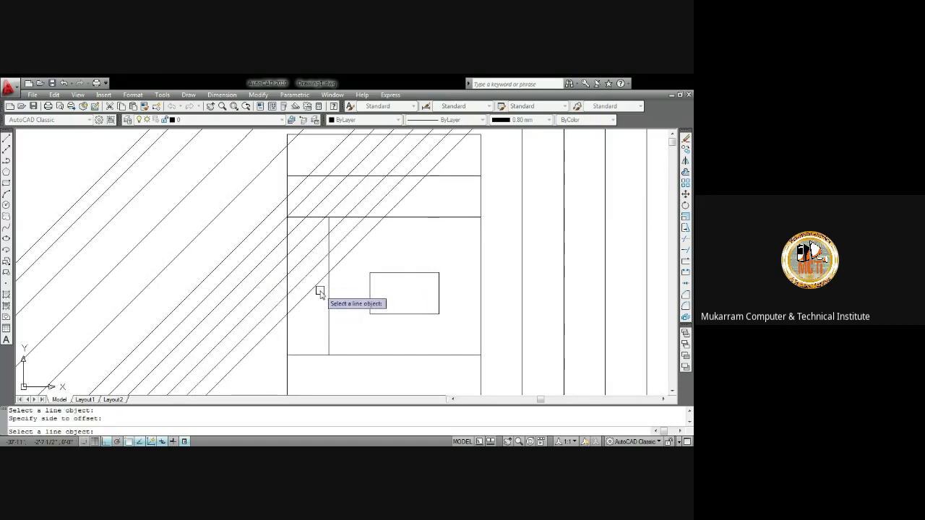
Step: Continue the 12-unit diagonals across the small rectangle and past the square
{"action": "left_click", "coordinate": [326, 295]}
{"action": "left_click", "coordinate": [330, 300]}
{"action": "left_click", "coordinate": [339, 281]}
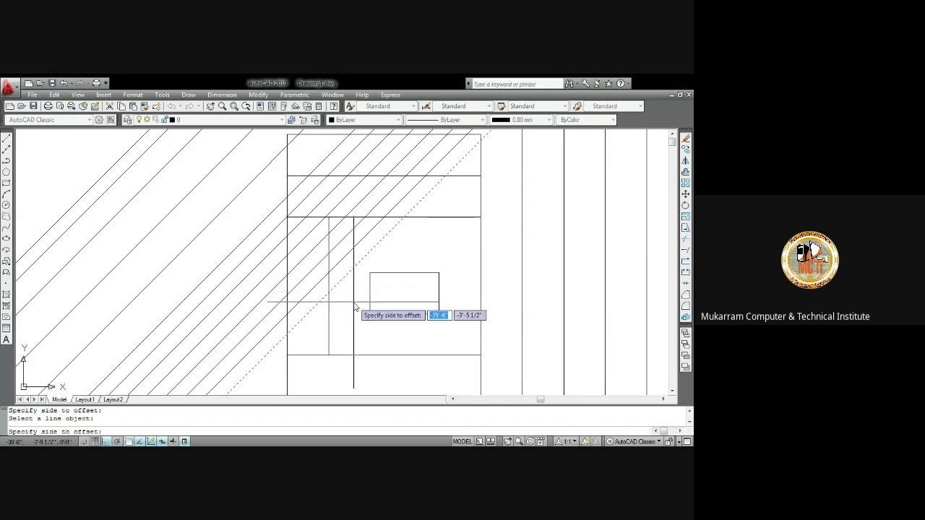
{"action": "left_click", "coordinate": [360, 311]}
{"action": "left_click", "coordinate": [361, 322]}
{"action": "left_click", "coordinate": [367, 332]}
{"action": "left_click", "coordinate": [370, 336]}
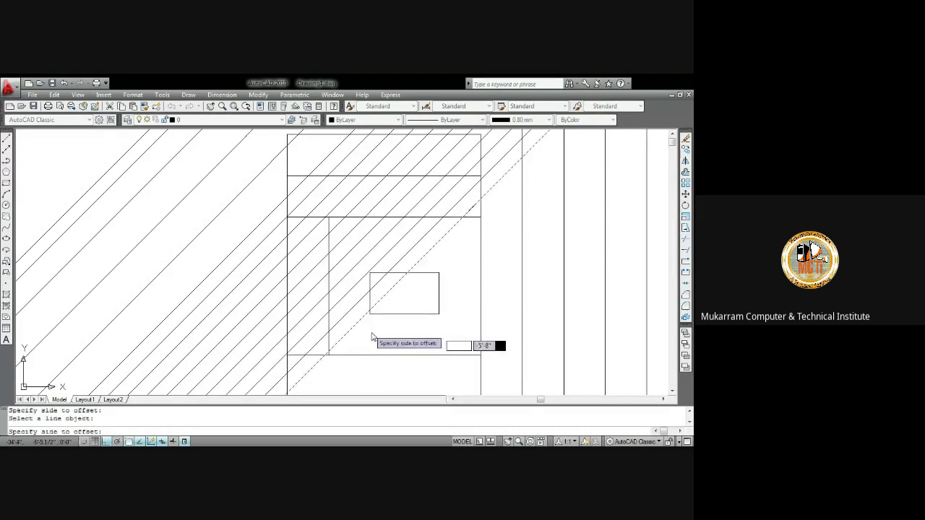
{"action": "left_click", "coordinate": [387, 344]}
{"action": "key", "text": "Escape"}
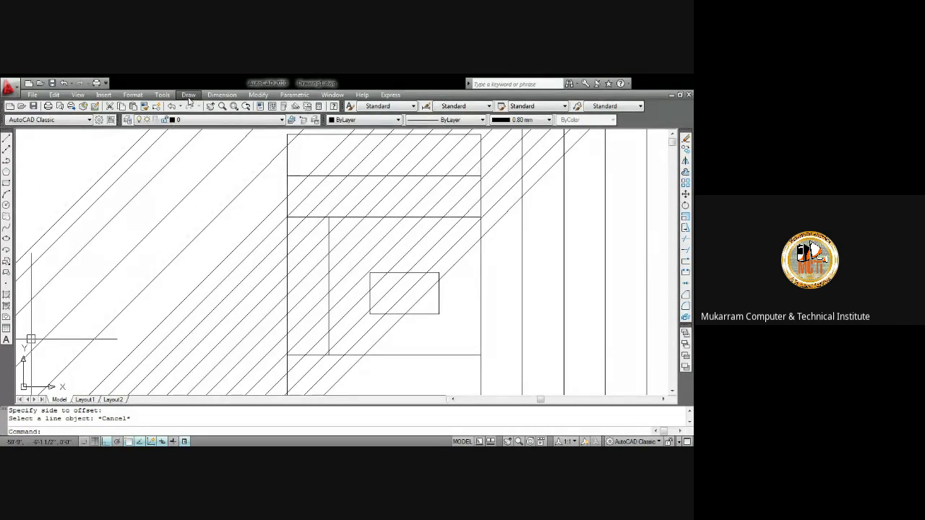
Step: Select all 35 objects with Ctrl+A and cut them with Ctrl+X, emptying the canvas
{"action": "left_click", "coordinate": [190, 98]}
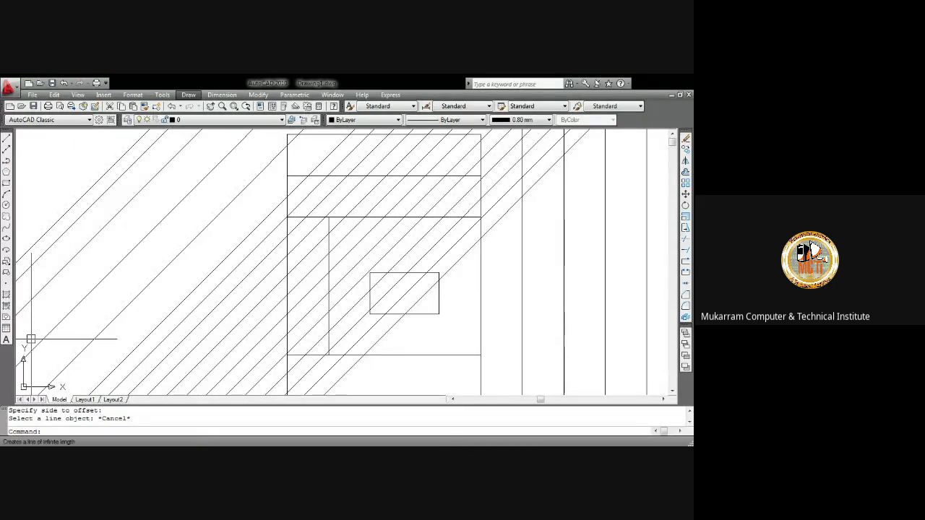
{"action": "left_click", "coordinate": [502, 273]}
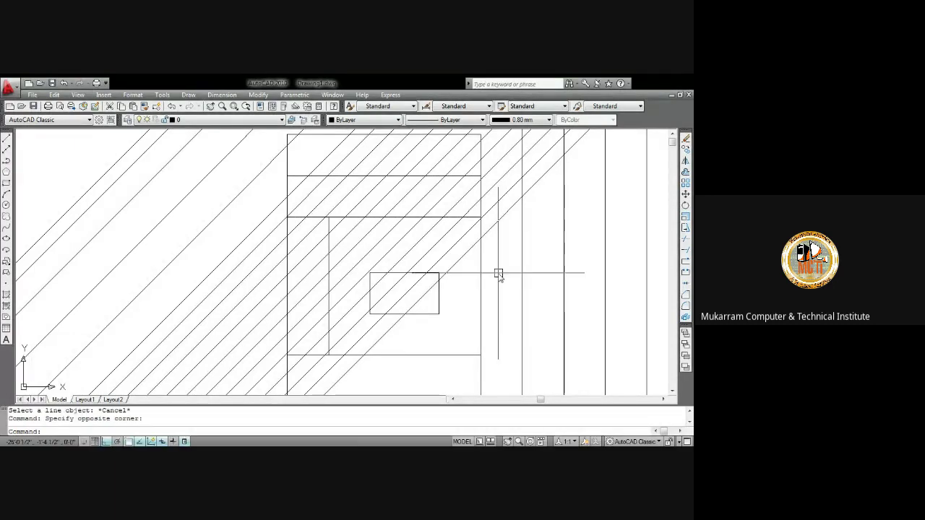
{"action": "key", "text": "ctrl+a"}
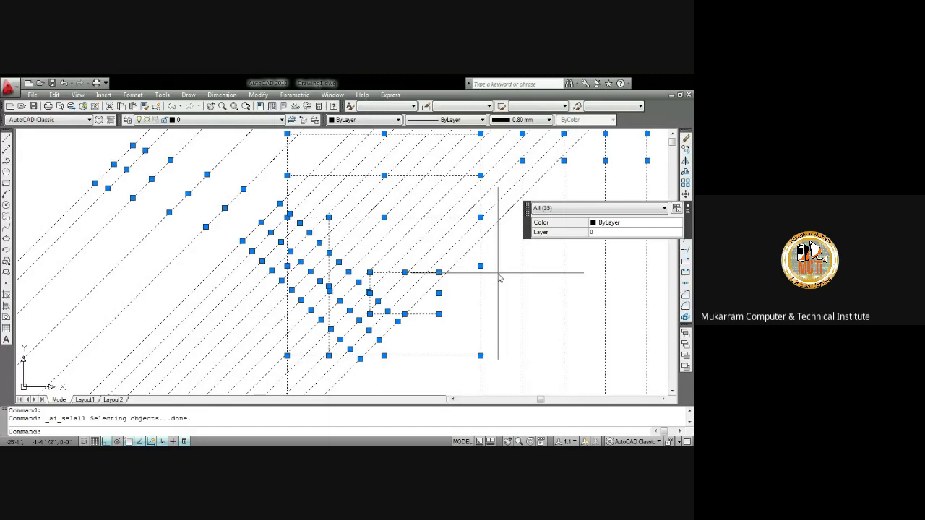
{"action": "key", "text": "ctrl+x"}
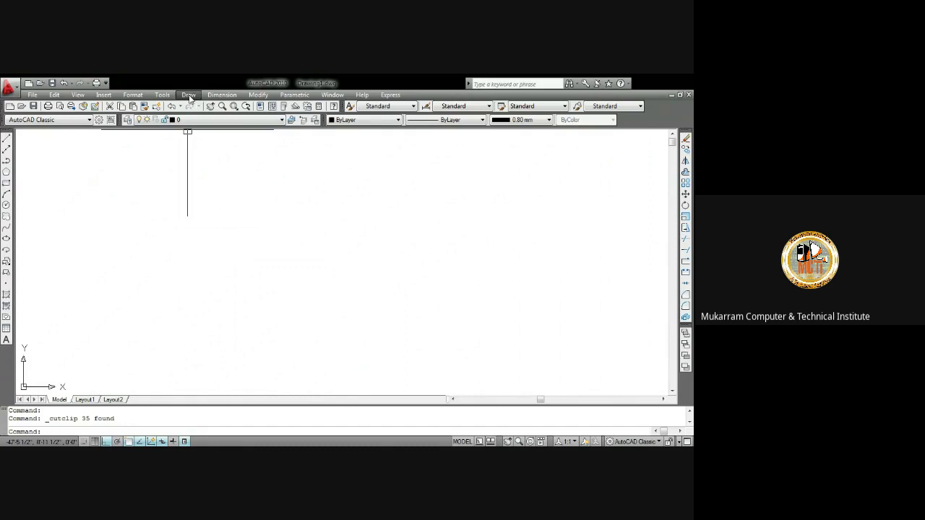
{"action": "left_click", "coordinate": [190, 97]}
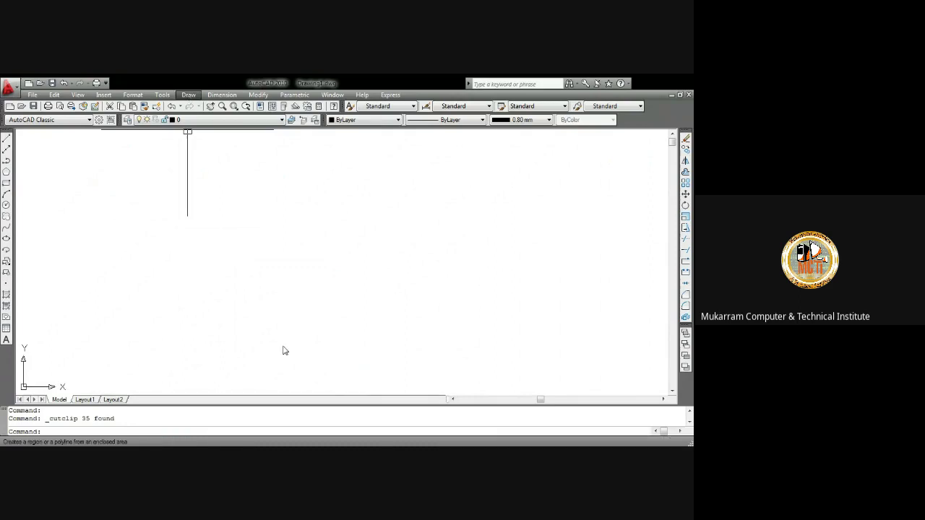
{"action": "left_click", "coordinate": [432, 309]}
{"action": "left_click", "coordinate": [361, 262]}
{"action": "mouse_move", "coordinate": [189, 132]}
{"action": "middle_mouse_down"}
{"action": "mouse_move", "coordinate": [224, 147]}
{"action": "mouse_move", "coordinate": [225, 131]}
{"action": "middle_mouse_up"}
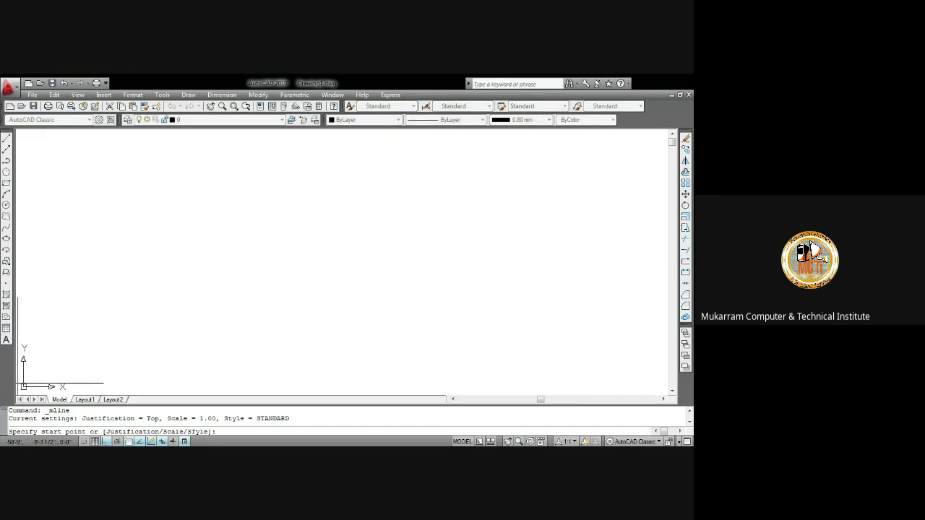
Step: Restart the Multiline command and set its scale to 6.00
{"action": "left_click", "coordinate": [234, 316]}
{"action": "key", "text": "Return"}
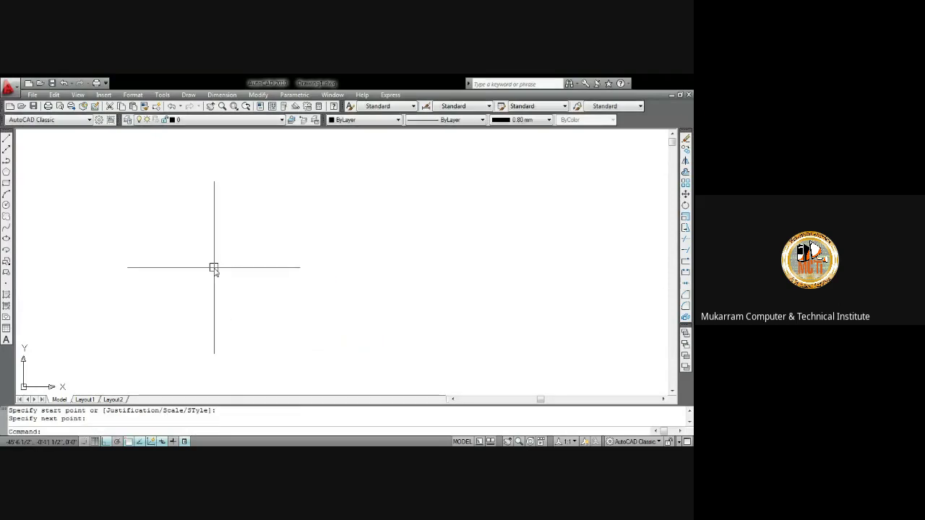
{"action": "key", "text": "Escape"}
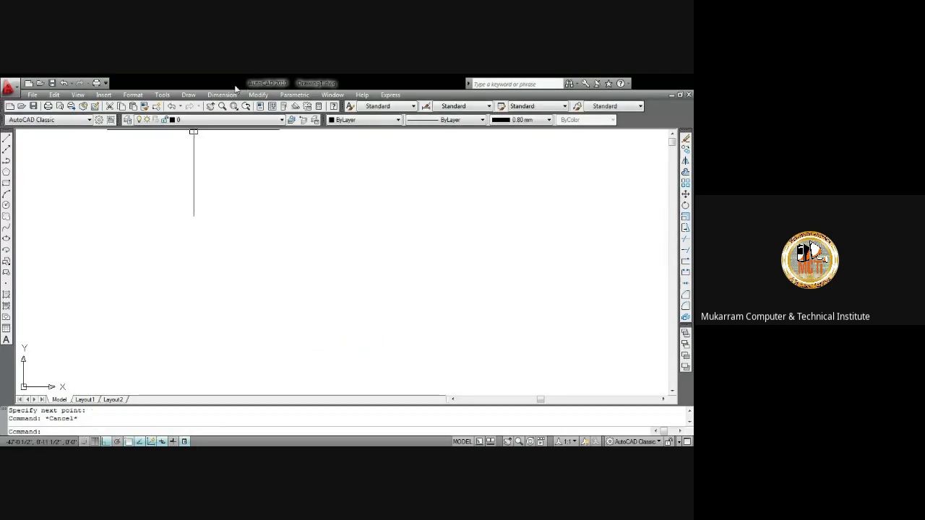
{"action": "left_click", "coordinate": [188, 95]}
{"action": "left_click", "coordinate": [216, 156]}
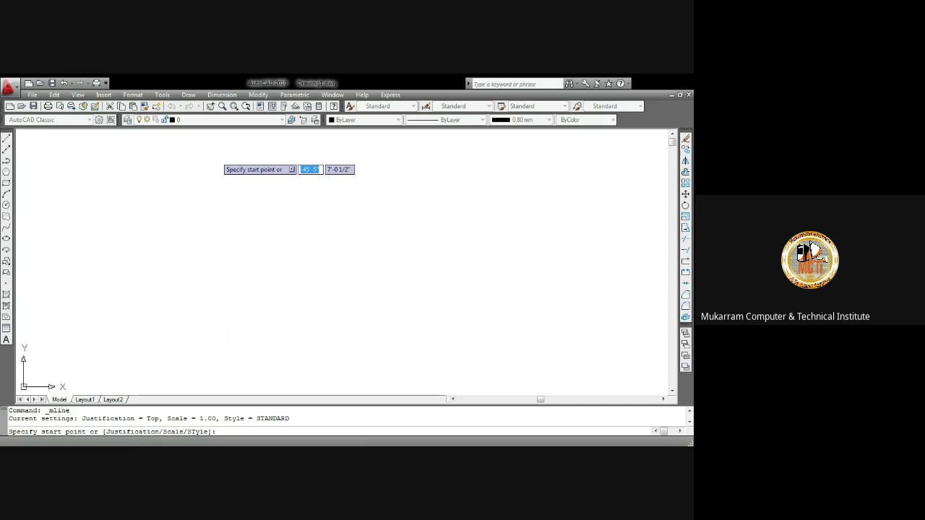
{"action": "type", "text": "s"}
{"action": "key", "text": "Return"}
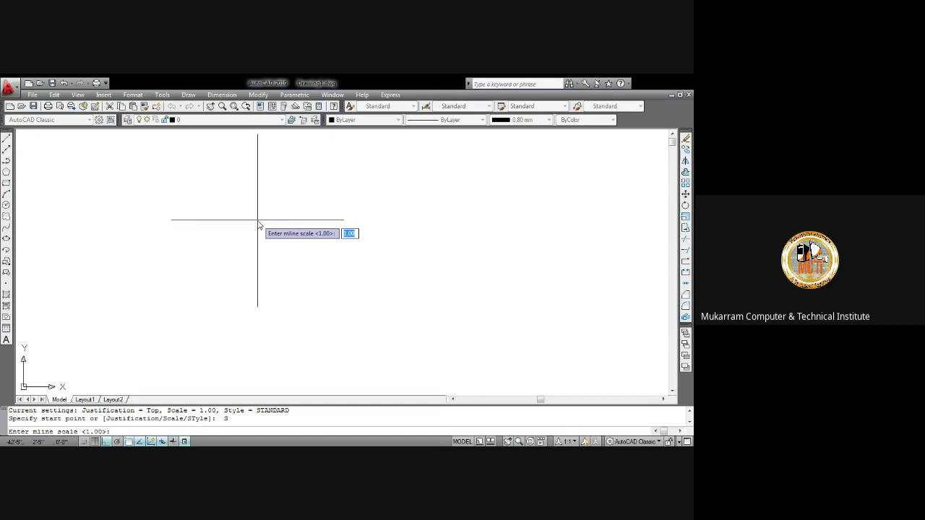
{"action": "type", "text": "6"}
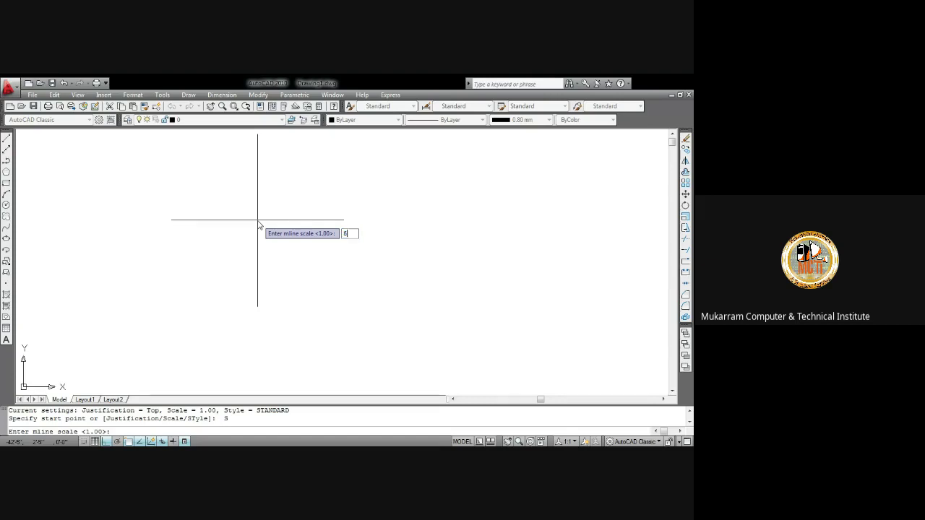
{"action": "key", "text": "Return"}
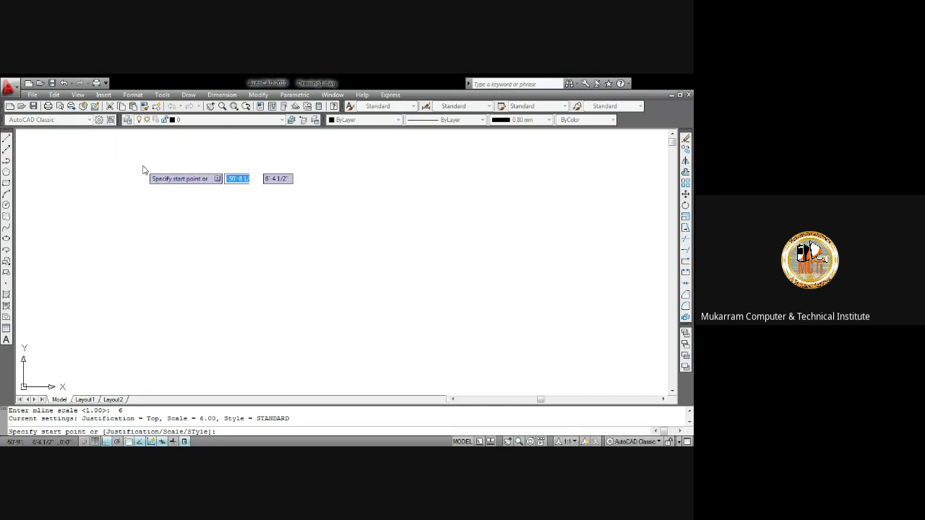
Step: Draw the double-line wall from a top-left start: 12', then 25' down, then 12' across
{"action": "left_click", "coordinate": [96, 159]}
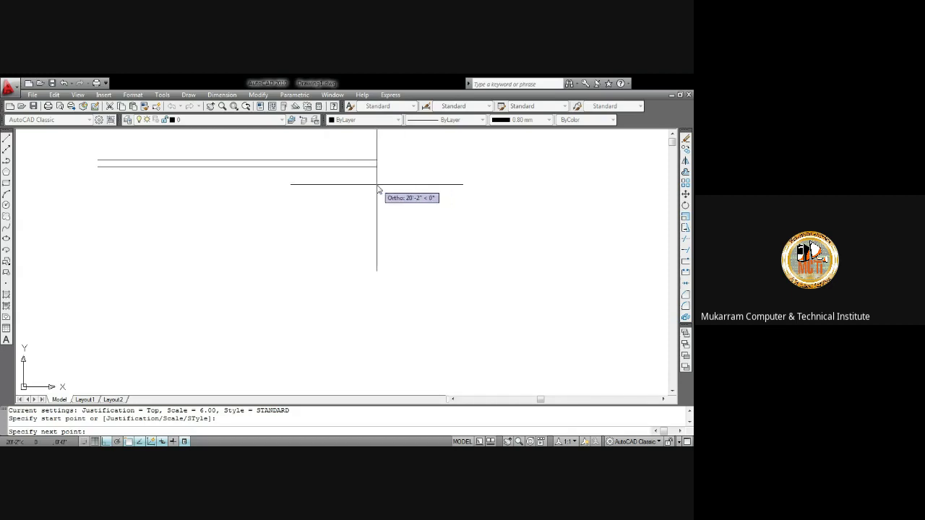
{"action": "type", "text": "12"}
{"action": "key", "text": "Return"}
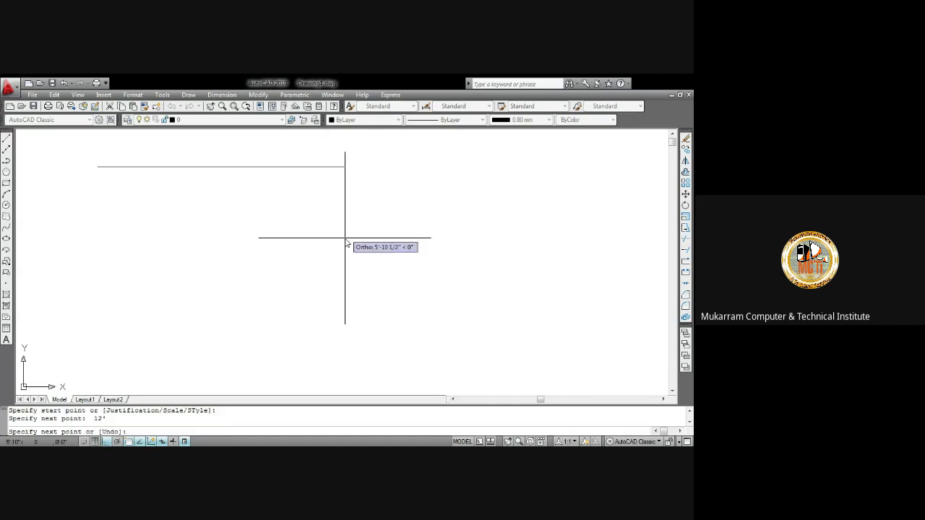
{"action": "type", "text": "25"}
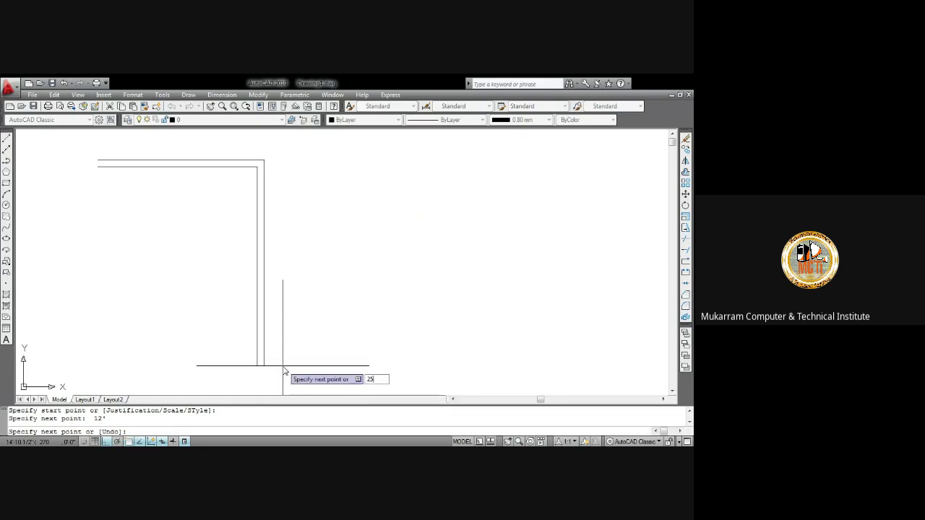
{"action": "key", "text": "Return"}
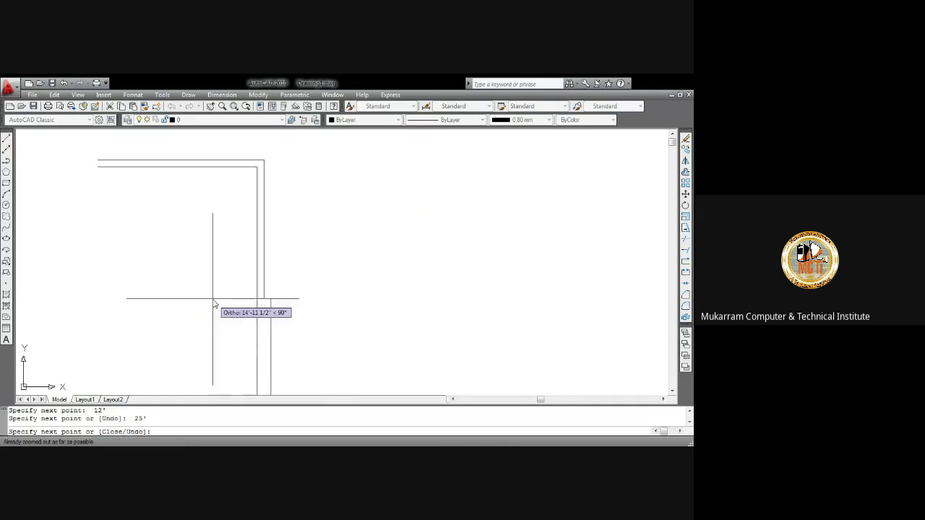
{"action": "scroll", "coordinate": [181, 300], "scroll_direction": "down", "scroll_amount": 2}
{"action": "scroll", "coordinate": [47, 340], "scroll_direction": "up", "scroll_amount": 2}
{"action": "type", "text": "12"}
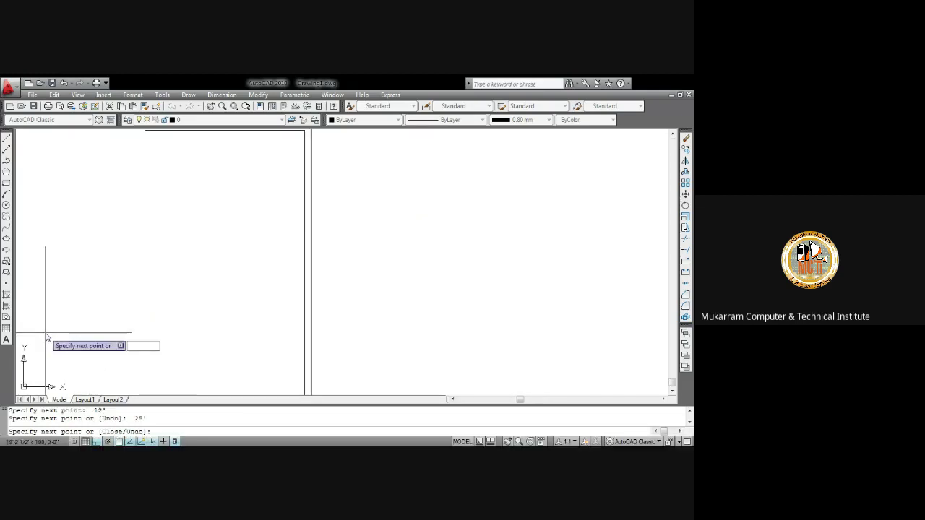
{"action": "key", "text": "Return"}
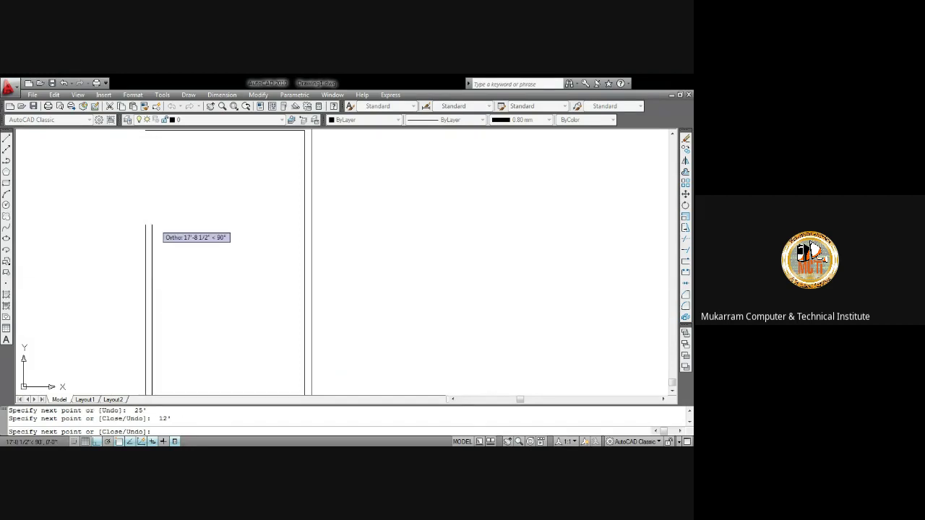
Step: Close the wall outline with C and zoom to fit the whole drawing
{"action": "type", "text": "C"}
{"action": "key", "text": "Return"}
{"action": "middle_click", "coordinate": [216, 246]}
{"action": "middle_click", "coordinate": [217, 246]}
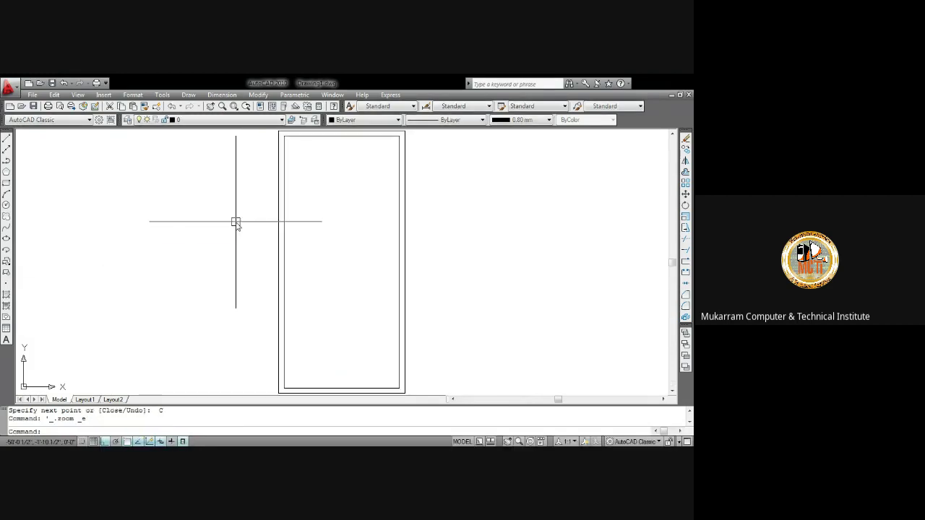
{"action": "scroll", "coordinate": [232, 239], "scroll_direction": "down", "scroll_amount": 4}
{"action": "scroll", "coordinate": [277, 224], "scroll_direction": "up", "scroll_amount": 3}
{"action": "scroll", "coordinate": [277, 224], "scroll_direction": "down", "scroll_amount": 4}
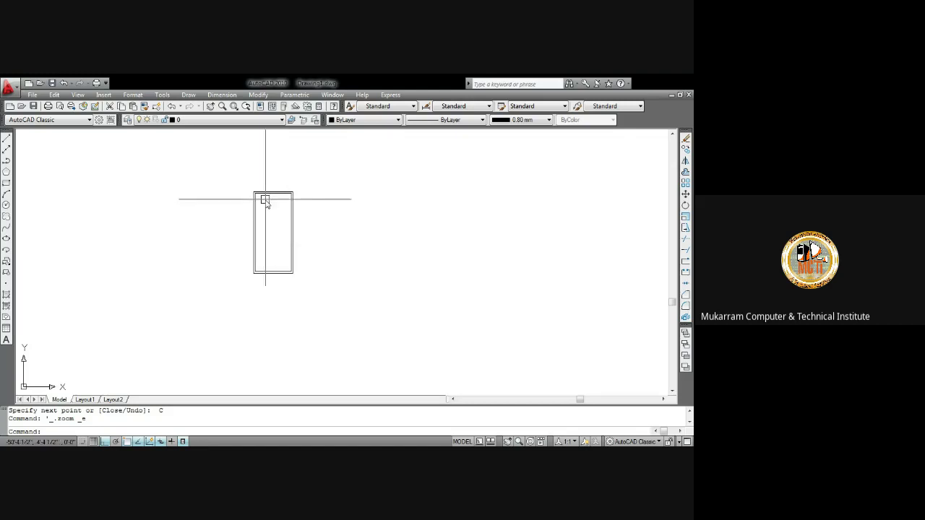
{"action": "scroll", "coordinate": [262, 197], "scroll_direction": "up", "scroll_amount": 2}
{"action": "scroll", "coordinate": [290, 173], "scroll_direction": "up", "scroll_amount": 2}
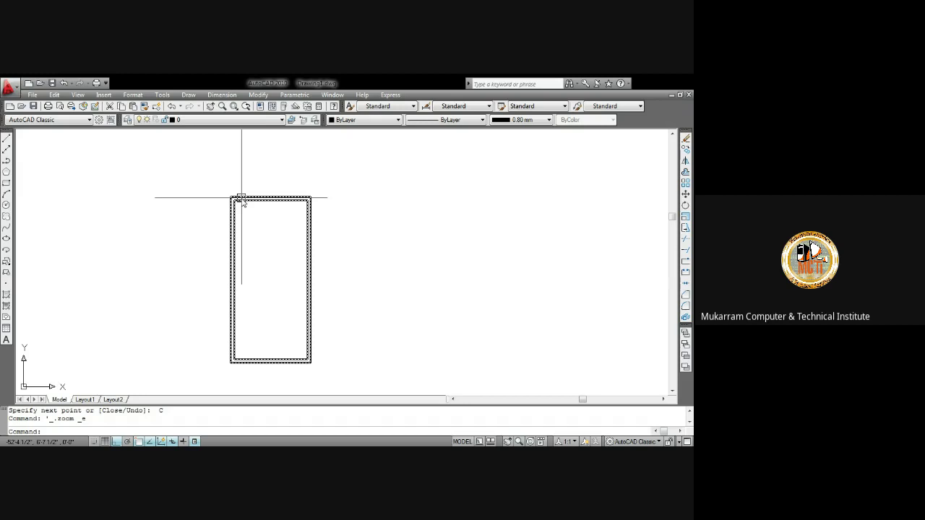
Step: Explode the multiline rectangle into separate lines
{"action": "left_click", "coordinate": [241, 197]}
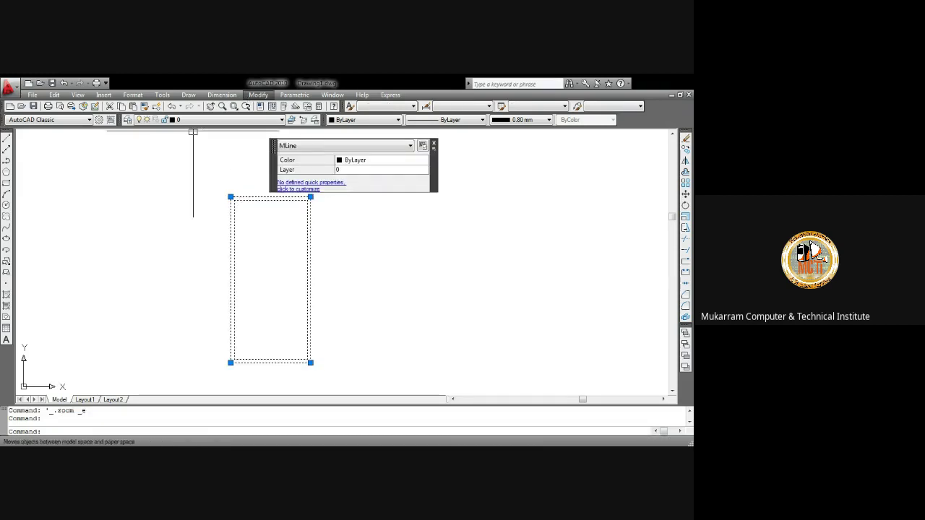
{"action": "left_click", "coordinate": [685, 317]}
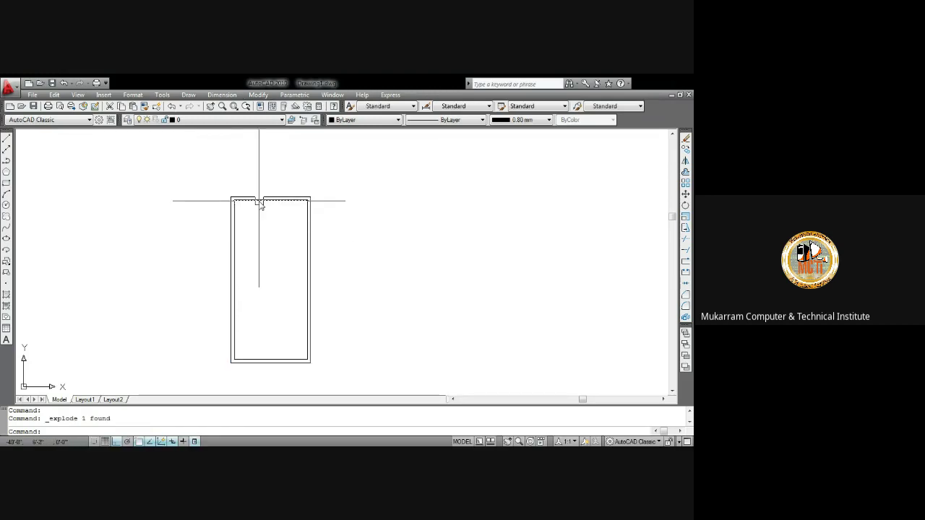
{"action": "scroll", "coordinate": [258, 204], "scroll_direction": "down", "scroll_amount": 2}
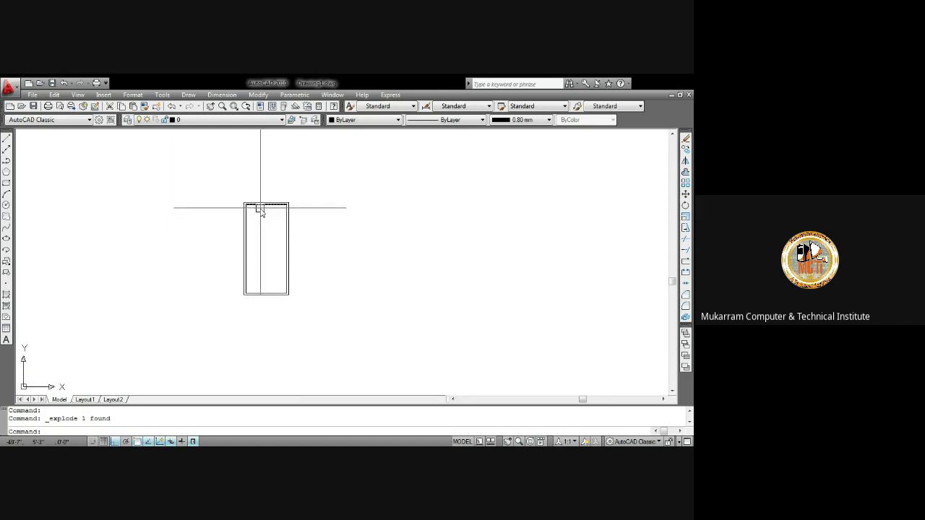
{"action": "scroll", "coordinate": [260, 209], "scroll_direction": "up", "scroll_amount": 2}
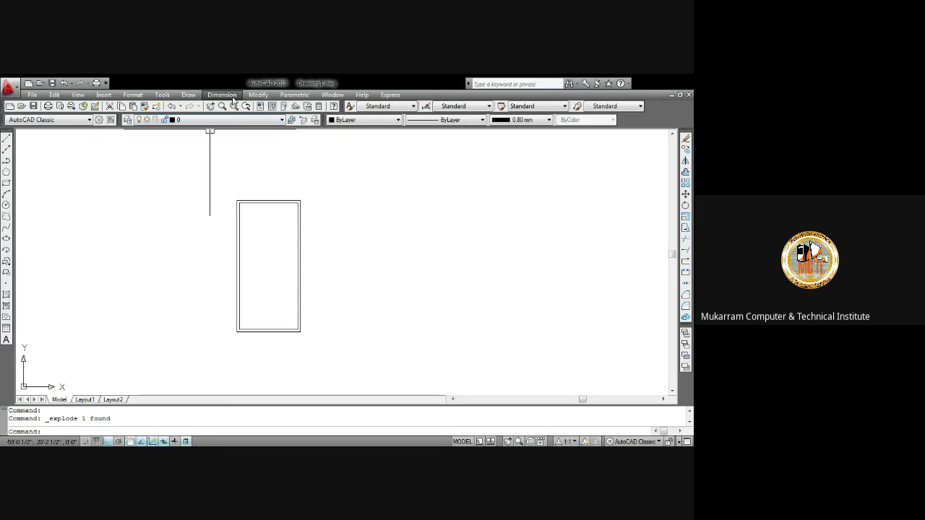
Step: Add linear dimensions for the 12' top width and the 25' right side
{"action": "left_click", "coordinate": [233, 99]}
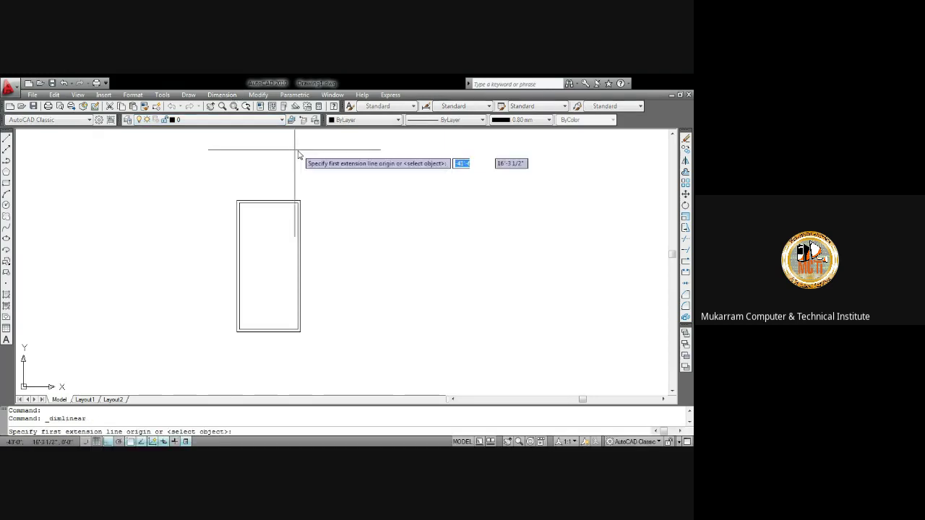
{"action": "scroll", "coordinate": [239, 181], "scroll_direction": "up", "scroll_amount": 2}
{"action": "left_click", "coordinate": [229, 220]}
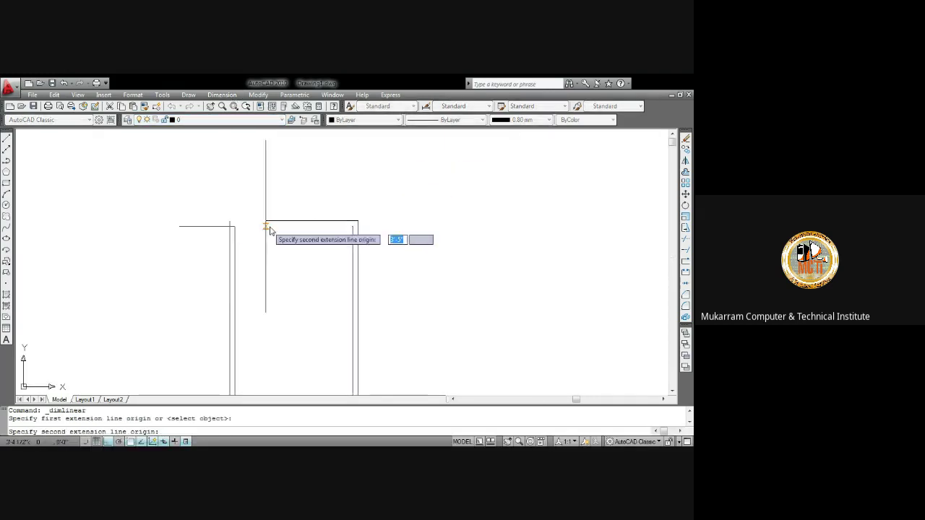
{"action": "left_click", "coordinate": [354, 221]}
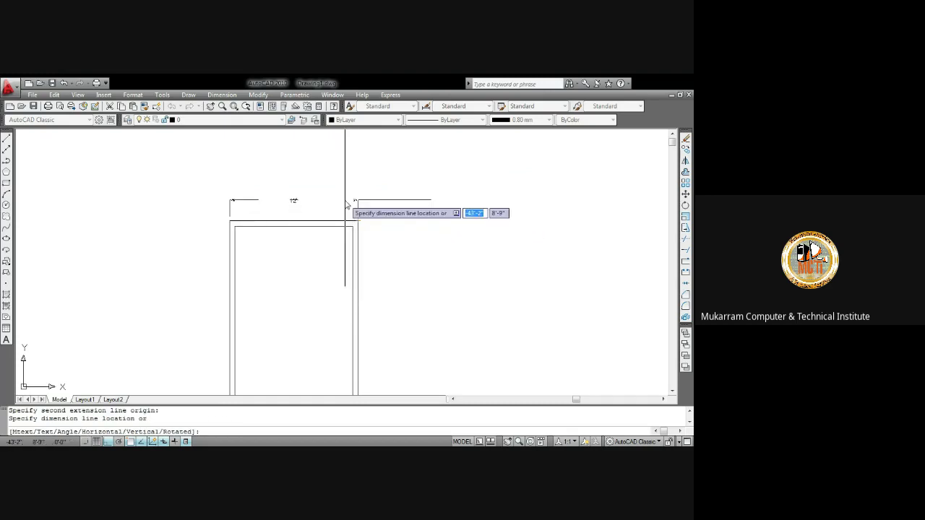
{"action": "left_click", "coordinate": [344, 202]}
{"action": "scroll", "coordinate": [290, 210], "scroll_direction": "down", "scroll_amount": 5}
{"action": "scroll", "coordinate": [279, 205], "scroll_direction": "up", "scroll_amount": 3}
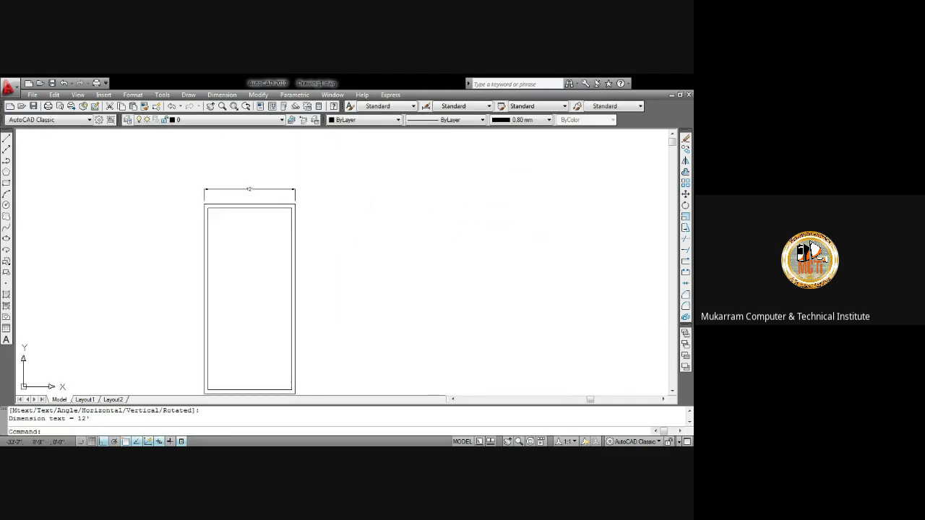
{"action": "key", "text": "Return"}
{"action": "key", "text": "Return"}
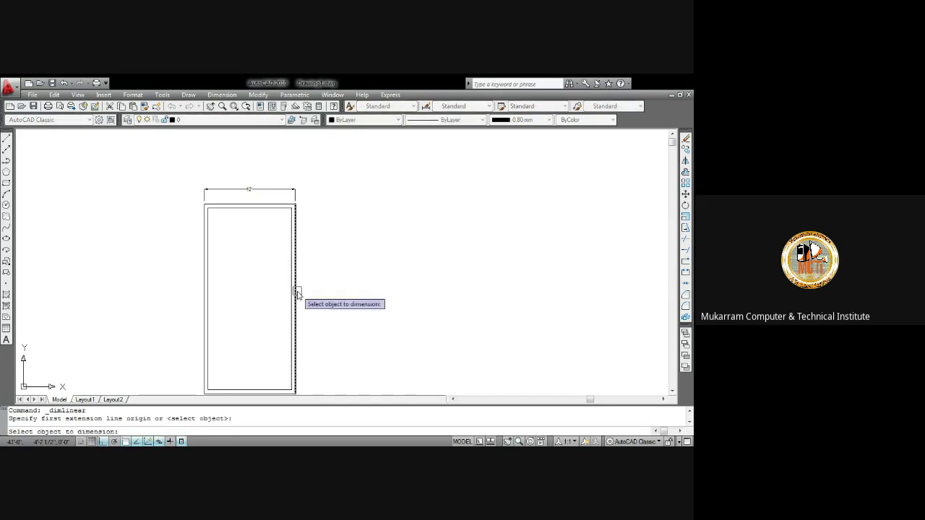
{"action": "left_click", "coordinate": [295, 292]}
{"action": "left_click", "coordinate": [319, 295]}
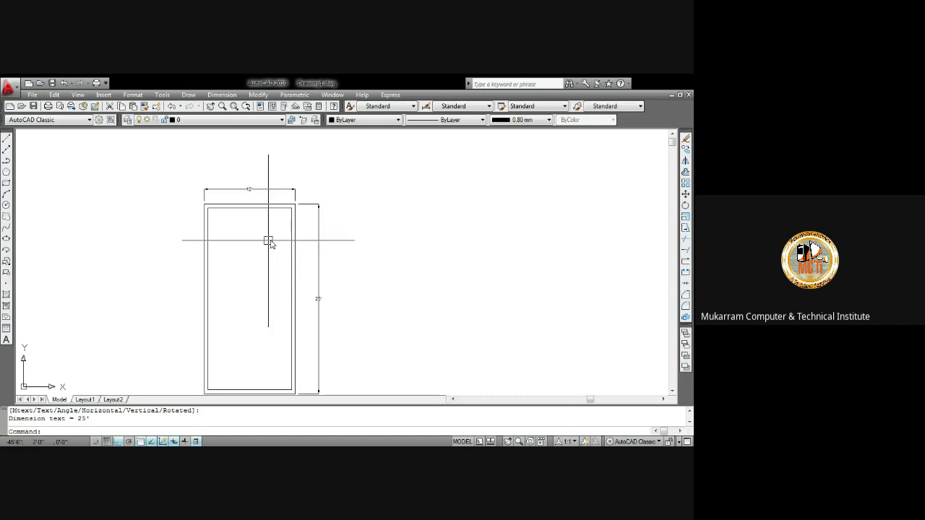
{"action": "scroll", "coordinate": [279, 231], "scroll_direction": "up", "scroll_amount": 2}
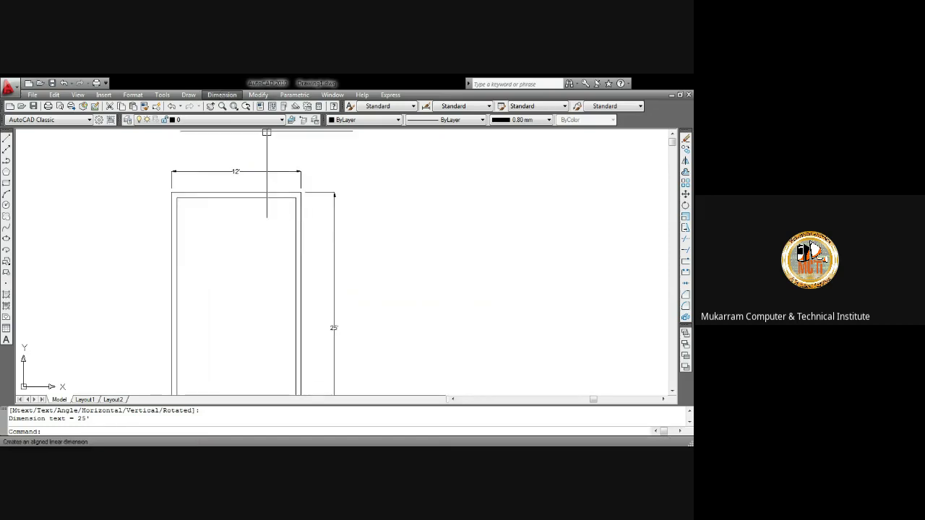
Step: Add the 6" wall-thickness and 11' inside-width linear dimensions
{"action": "left_click", "coordinate": [220, 95]}
{"action": "left_click", "coordinate": [232, 124]}
{"action": "scroll", "coordinate": [312, 269], "scroll_direction": "up", "scroll_amount": 3}
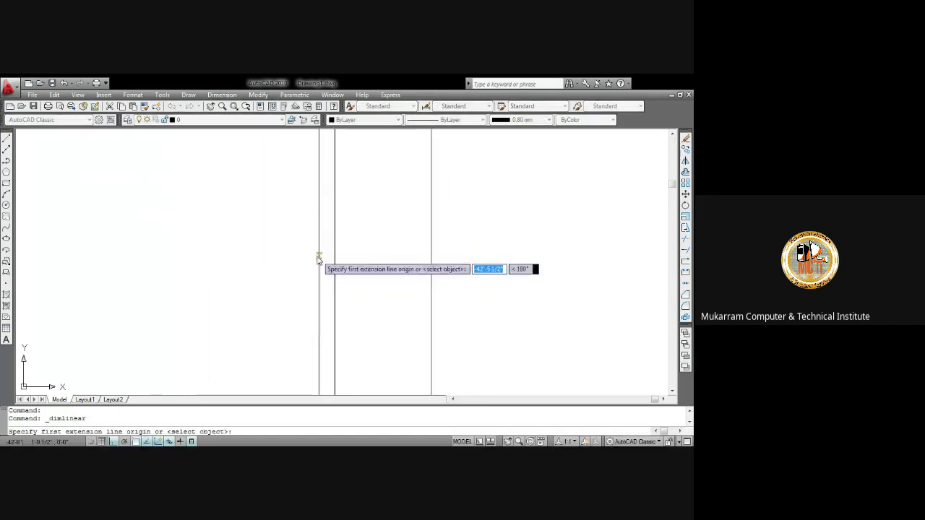
{"action": "left_click", "coordinate": [319, 260]}
{"action": "left_click", "coordinate": [335, 259]}
{"action": "left_click", "coordinate": [324, 301]}
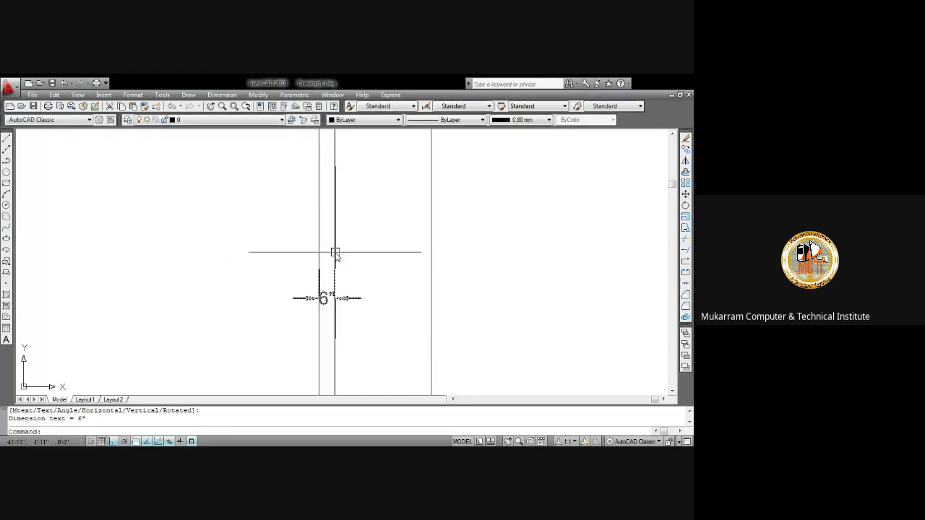
{"action": "scroll", "coordinate": [336, 300], "scroll_direction": "down", "scroll_amount": 3}
{"action": "scroll", "coordinate": [311, 199], "scroll_direction": "up", "scroll_amount": 3}
{"action": "scroll", "coordinate": [318, 217], "scroll_direction": "up", "scroll_amount": 2}
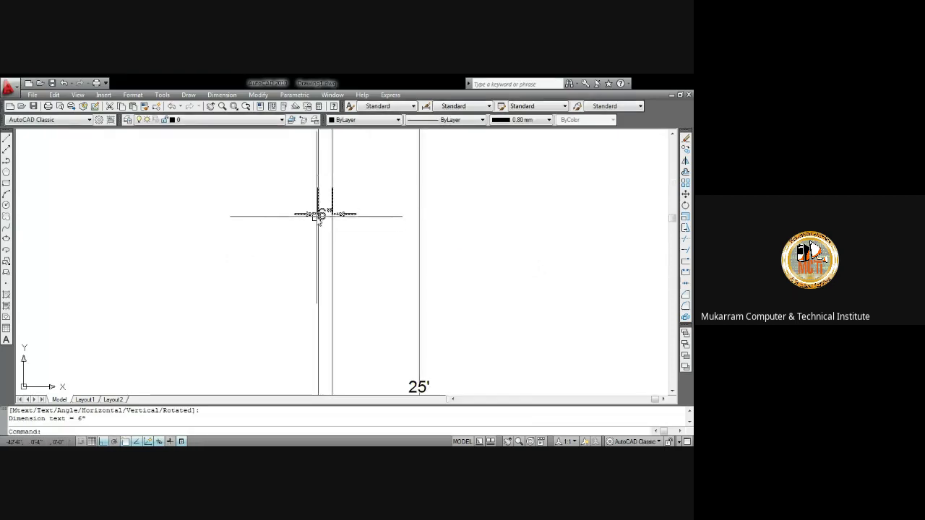
{"action": "scroll", "coordinate": [318, 216], "scroll_direction": "down", "scroll_amount": 4}
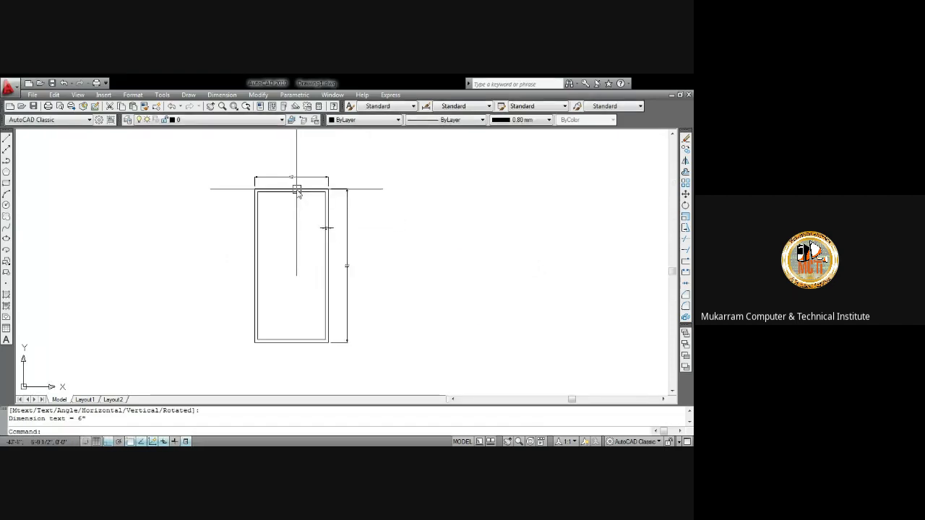
{"action": "scroll", "coordinate": [297, 190], "scroll_direction": "up", "scroll_amount": 5}
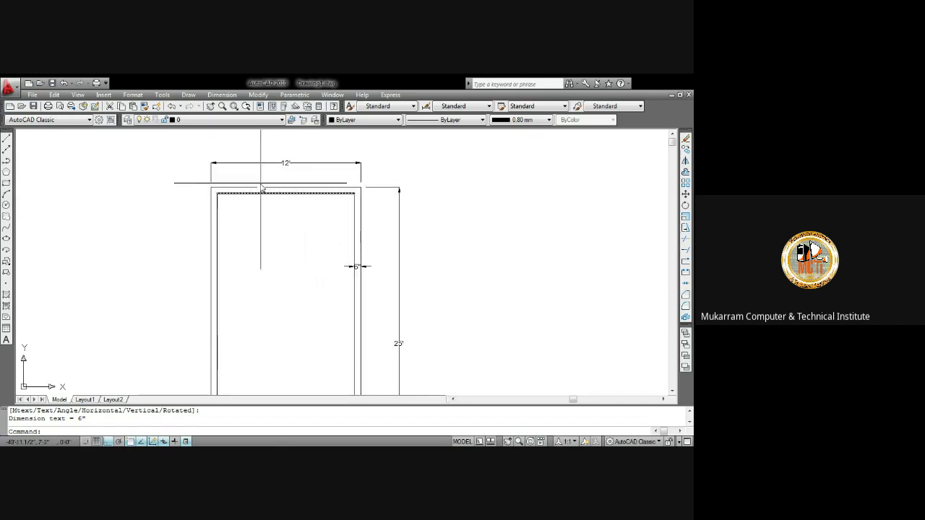
{"action": "scroll", "coordinate": [236, 170], "scroll_direction": "up", "scroll_amount": 2}
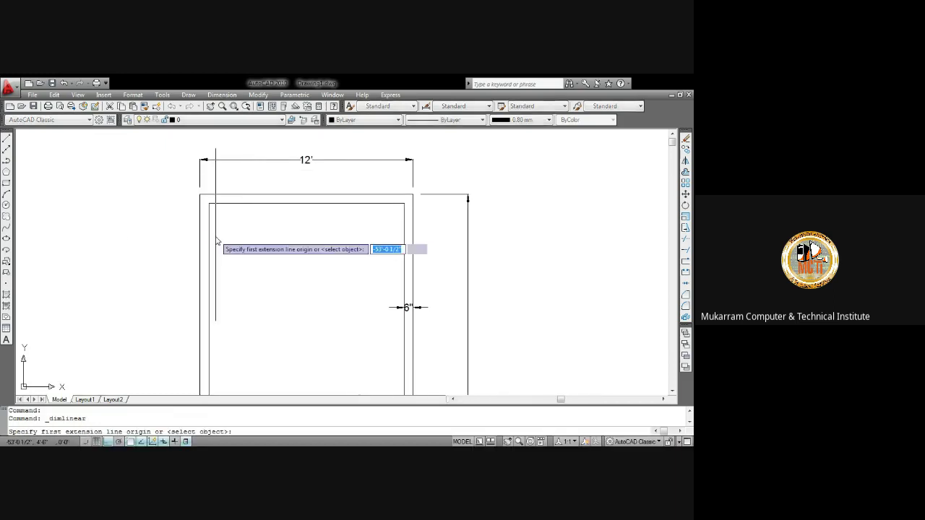
{"action": "left_click", "coordinate": [209, 238]}
{"action": "left_click", "coordinate": [403, 242]}
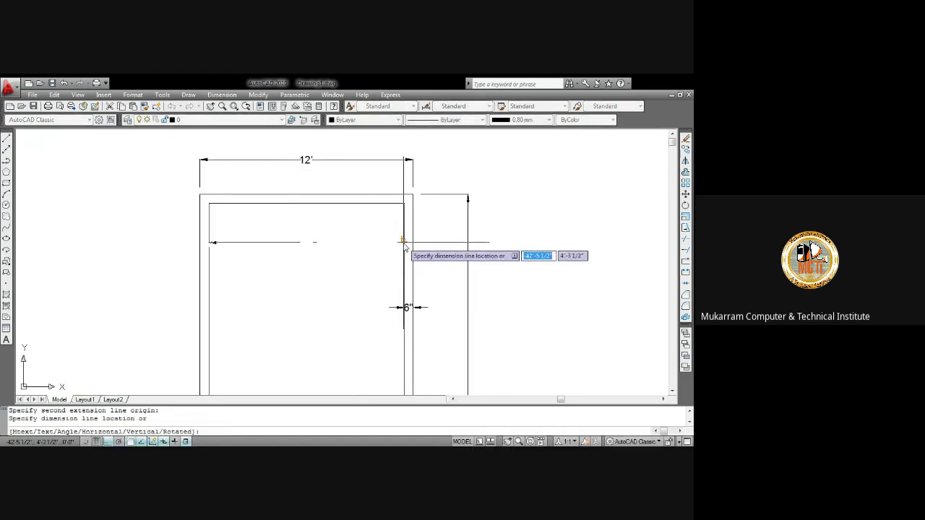
{"action": "left_click", "coordinate": [361, 263]}
{"action": "scroll", "coordinate": [303, 227], "scroll_direction": "down", "scroll_amount": 6}
{"action": "scroll", "coordinate": [317, 309], "scroll_direction": "down", "scroll_amount": 2}
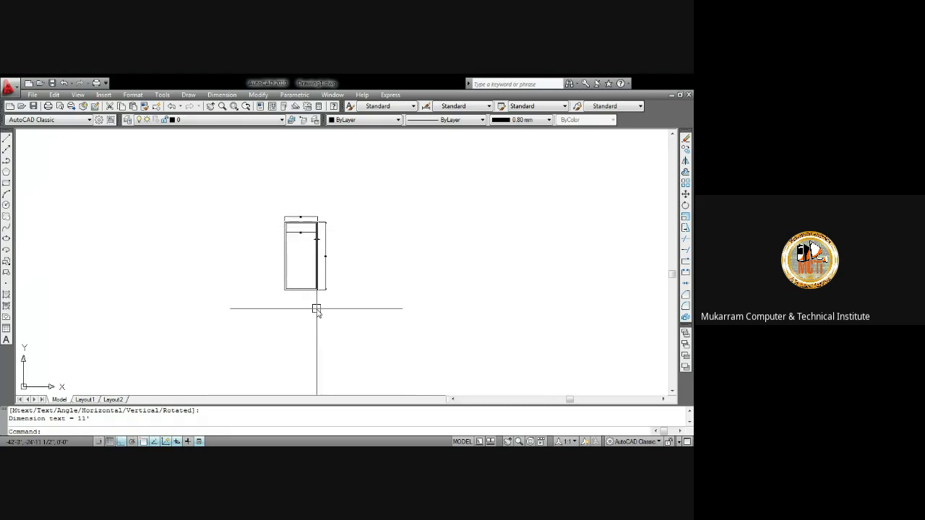
Step: Measure the wall thickness with DI, confirming it is 6"
{"action": "type", "text": "di"}
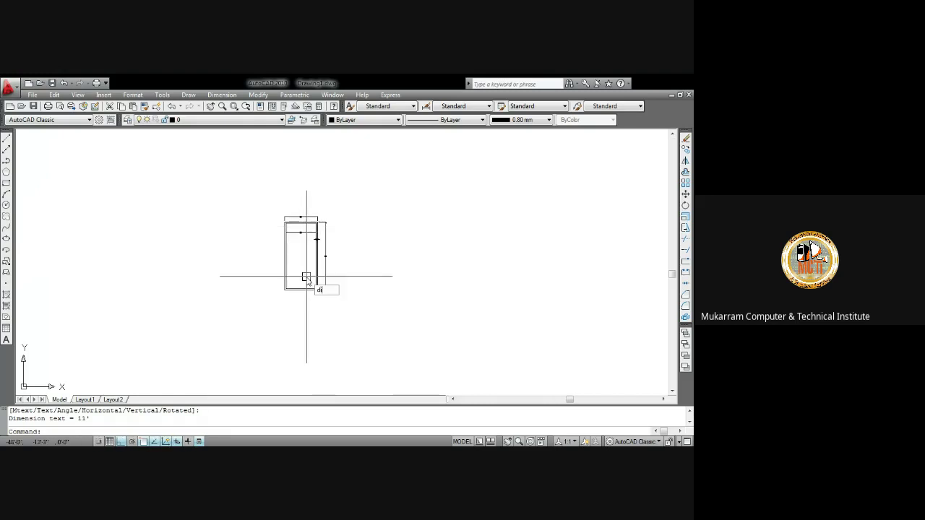
{"action": "key", "text": "Return"}
{"action": "scroll", "coordinate": [308, 278], "scroll_direction": "up", "scroll_amount": 2}
{"action": "scroll", "coordinate": [246, 304], "scroll_direction": "up", "scroll_amount": 2}
{"action": "scroll", "coordinate": [267, 303], "scroll_direction": "up", "scroll_amount": 2}
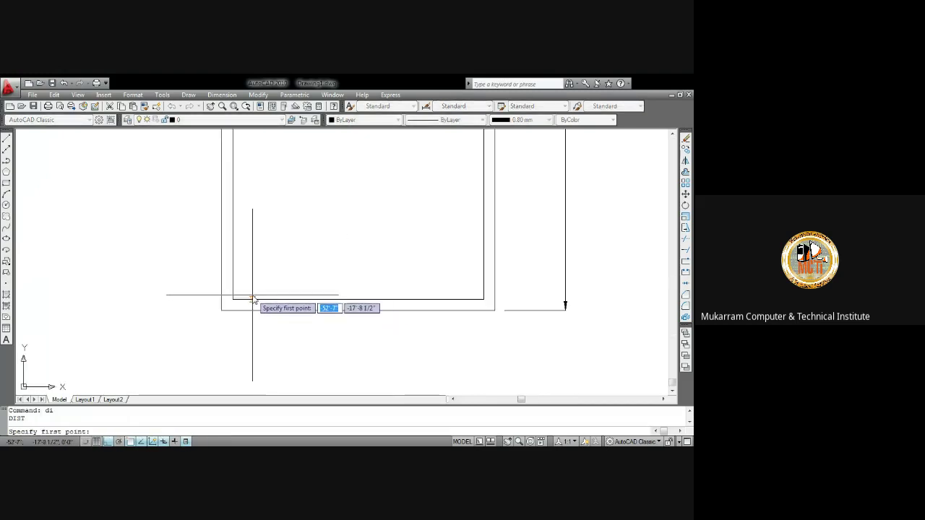
{"action": "left_click", "coordinate": [253, 299]}
{"action": "left_click", "coordinate": [252, 310]}
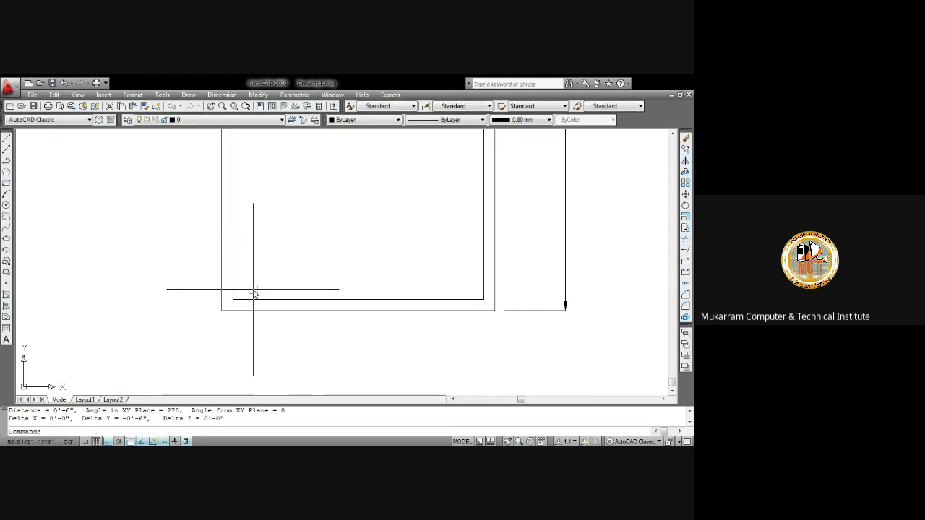
{"action": "type", "text": "di"}
{"action": "key", "text": "Return"}
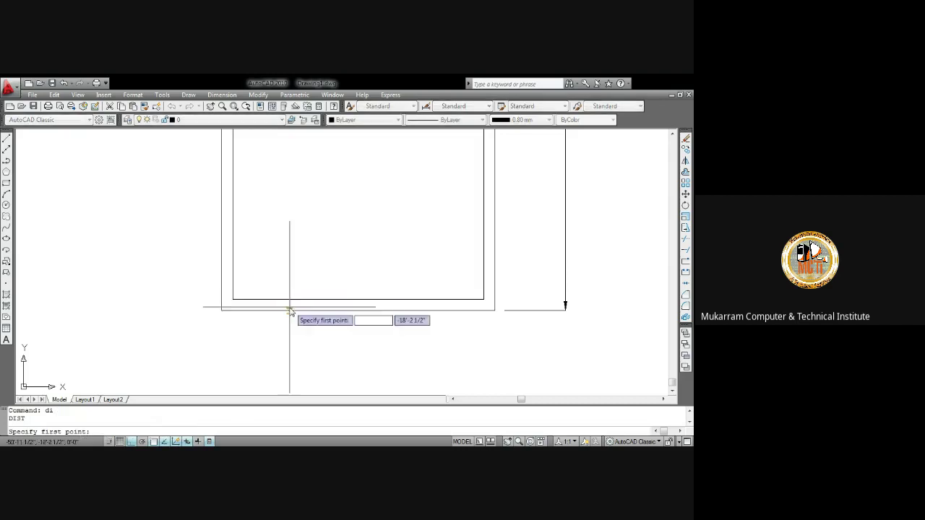
{"action": "left_click", "coordinate": [295, 299]}
{"action": "left_click", "coordinate": [296, 311]}
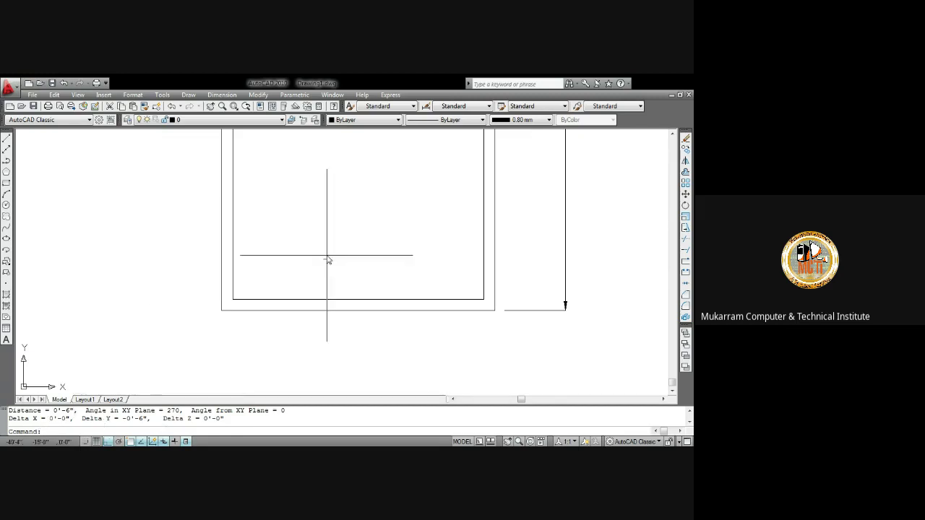
Step: Run one more distance check, then pan and zoom to frame the dimensioned rectangle
{"action": "key", "text": "Escape"}
{"action": "type", "text": "di"}
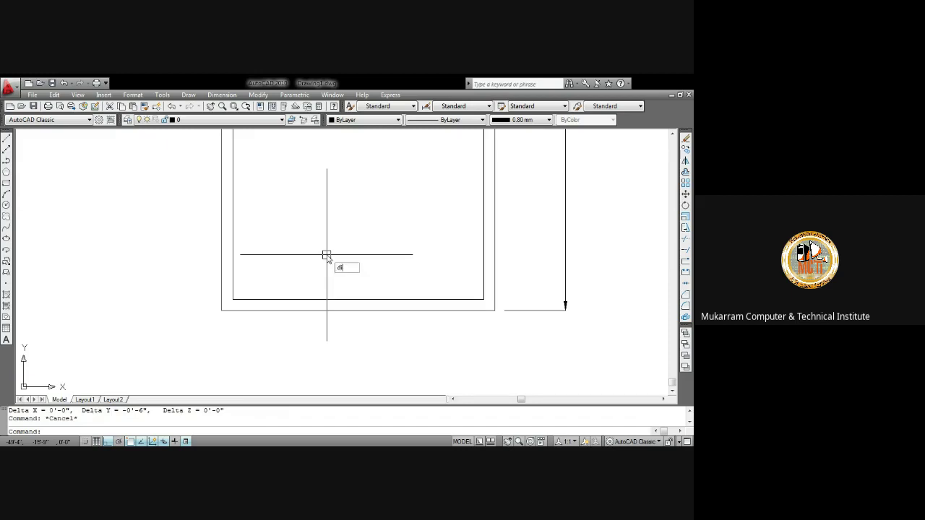
{"action": "key", "text": "Return"}
{"action": "left_click", "coordinate": [495, 232]}
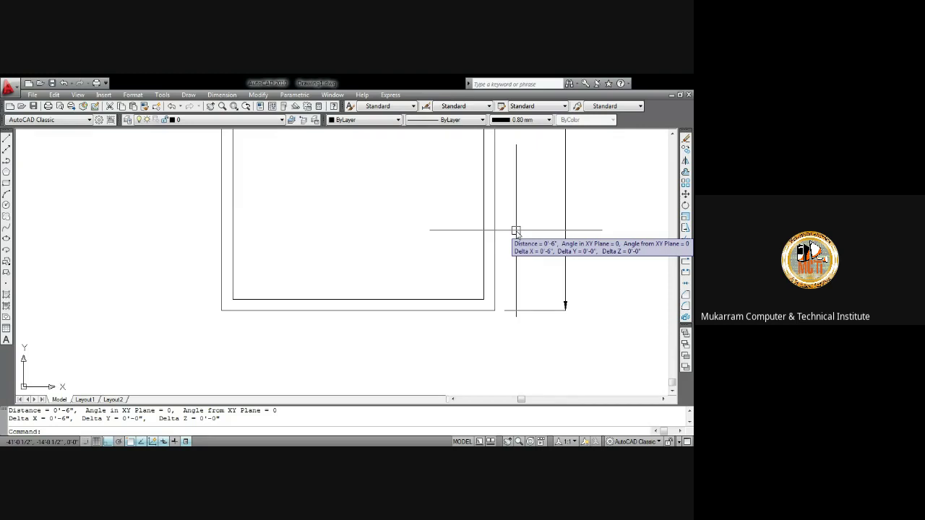
{"action": "key", "text": "Escape"}
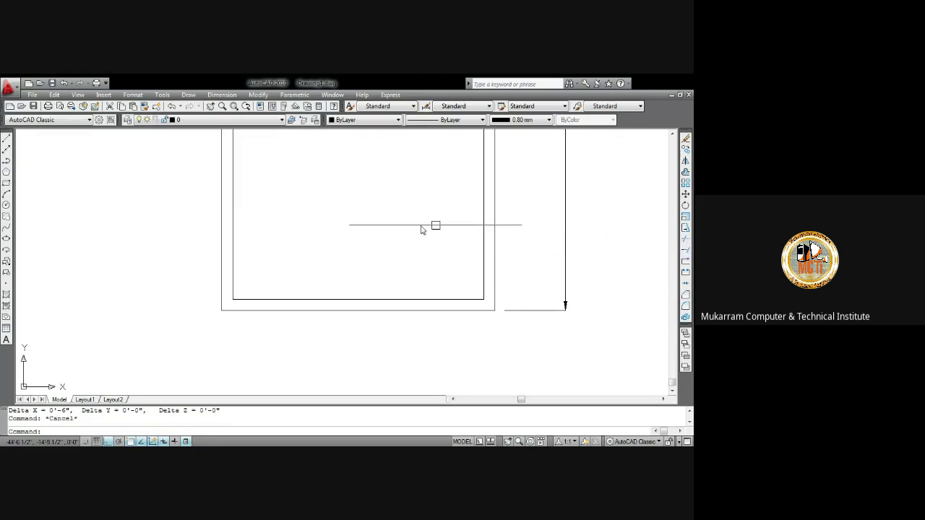
{"action": "scroll", "coordinate": [423, 227], "scroll_direction": "down", "scroll_amount": 5}
{"action": "middle_click_drag", "start_coordinate": [436, 155], "coordinate": [351, 212]}
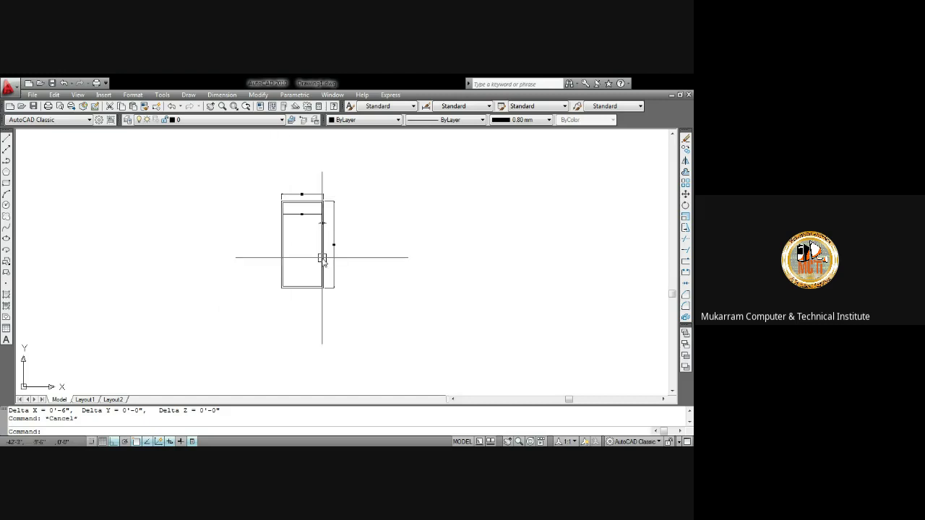
{"action": "scroll", "coordinate": [324, 258], "scroll_direction": "up", "scroll_amount": 3}
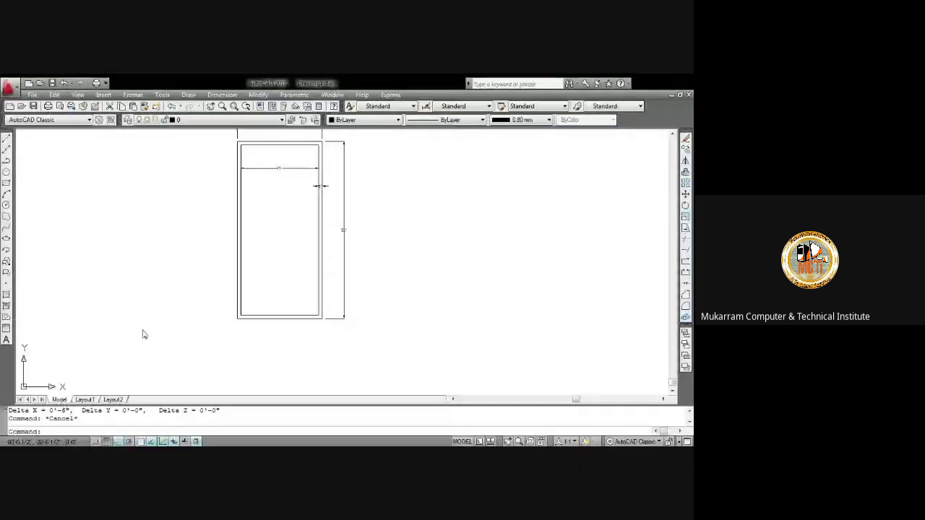
{"action": "scroll", "coordinate": [320, 232], "scroll_direction": "down", "scroll_amount": 2}
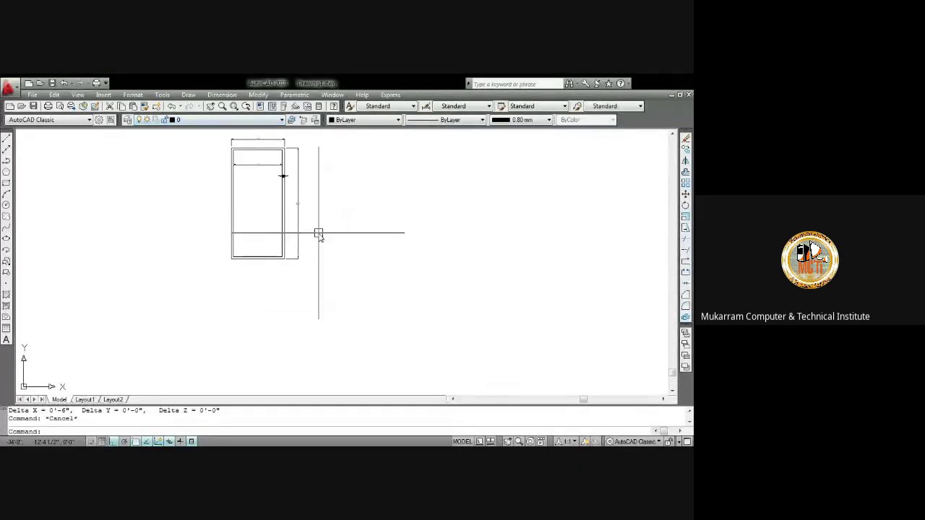
{"action": "middle_click_drag", "start_coordinate": [231, 147], "coordinate": [231, 173]}
{"action": "scroll", "coordinate": [278, 206], "scroll_direction": "up", "scroll_amount": 3}
Step: Erase the short extra dimension and begin a Top-justified multiline
{"action": "left_click", "coordinate": [242, 192]}
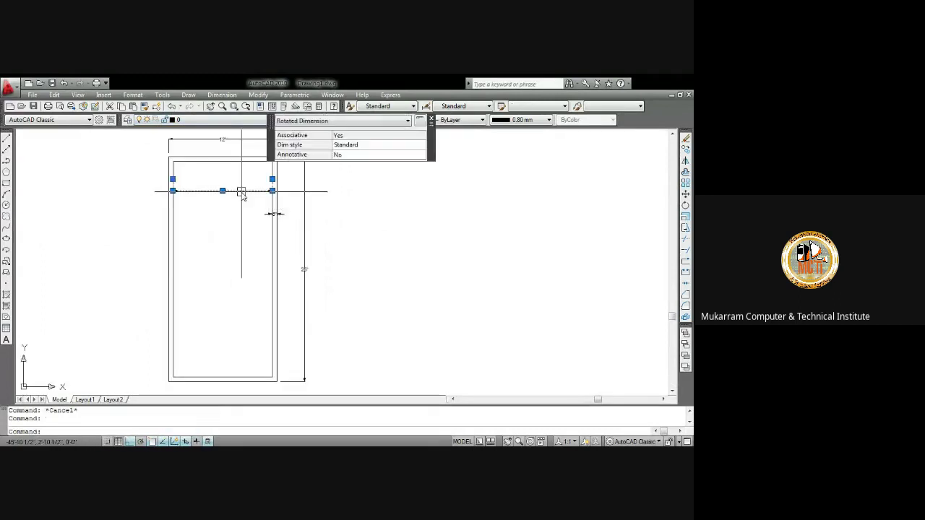
{"action": "key", "text": "Delete"}
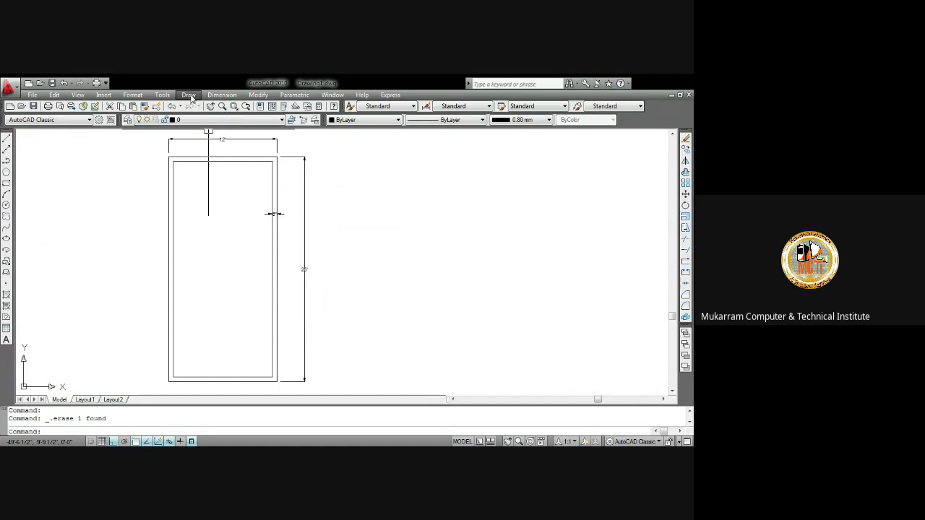
{"action": "left_click", "coordinate": [190, 96]}
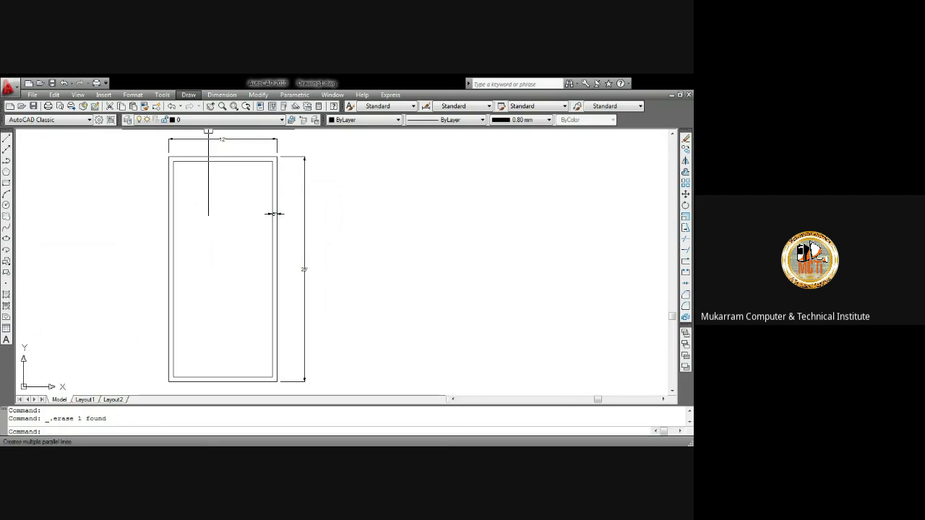
{"action": "left_click", "coordinate": [210, 154]}
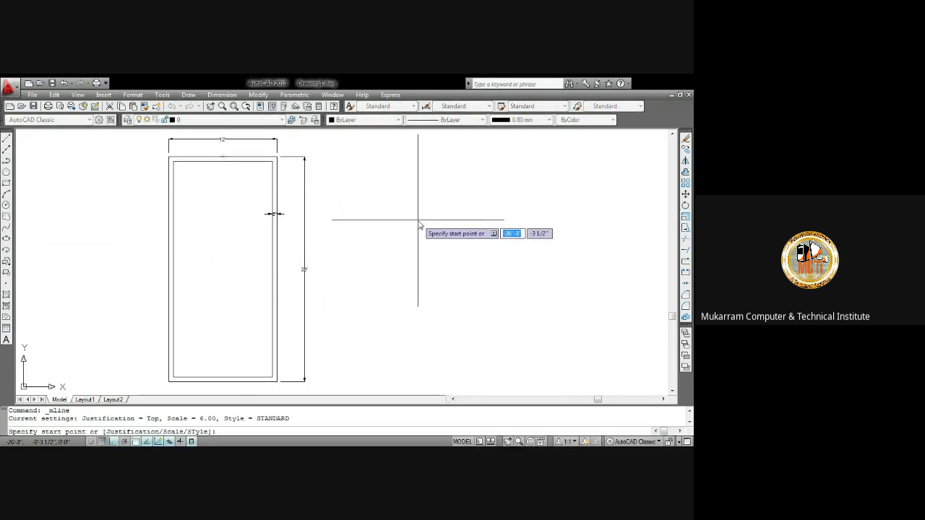
{"action": "type", "text": "J"}
{"action": "key", "text": "Return"}
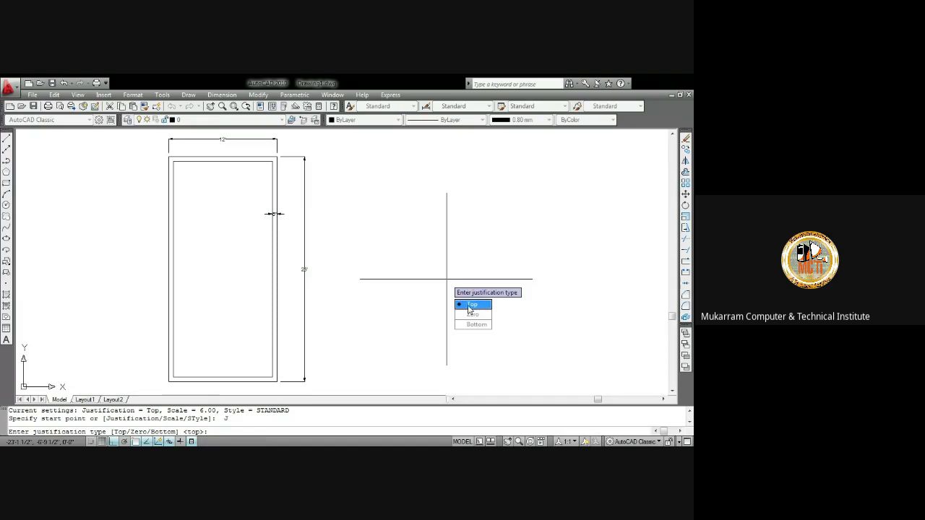
{"action": "left_click", "coordinate": [470, 305]}
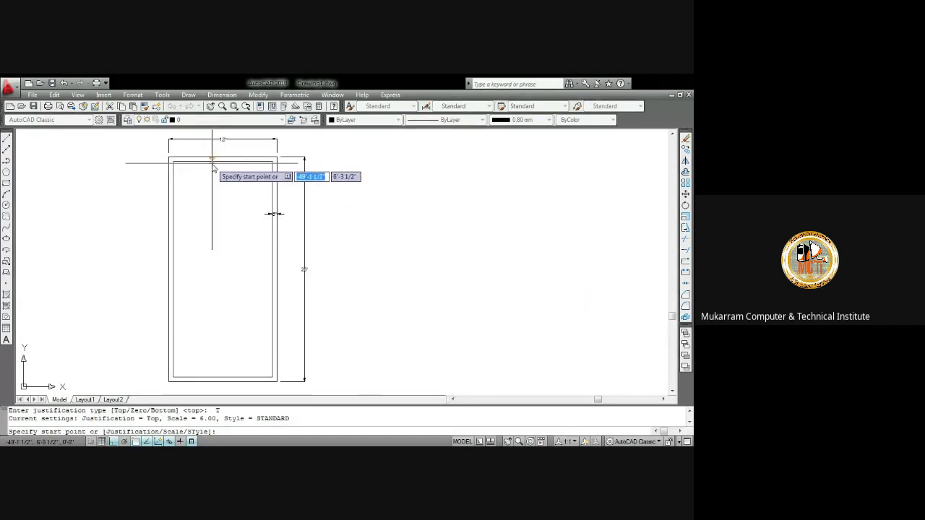
Step: Draw the multiline 36 units down from the top wall's midpoint
{"action": "scroll", "coordinate": [213, 165], "scroll_direction": "up", "scroll_amount": 2}
{"action": "scroll", "coordinate": [225, 160], "scroll_direction": "up", "scroll_amount": 1}
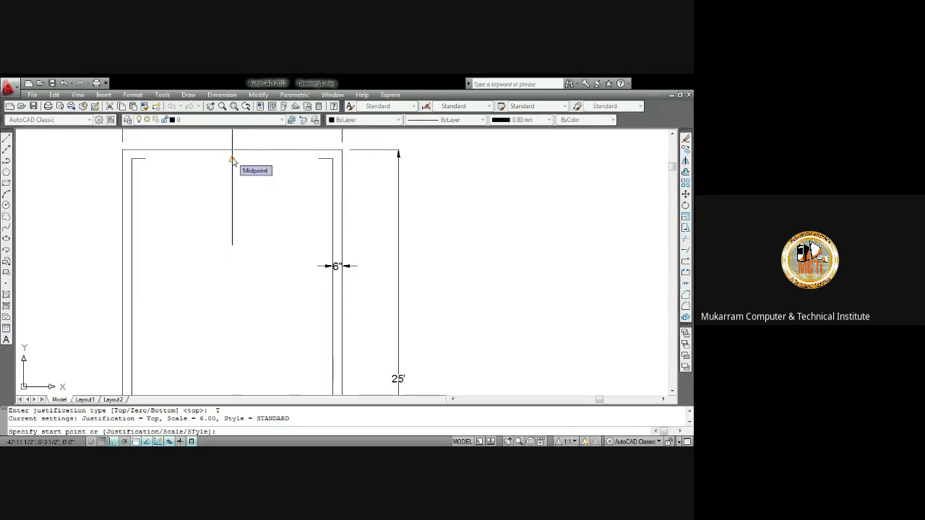
{"action": "left_click", "coordinate": [232, 160]}
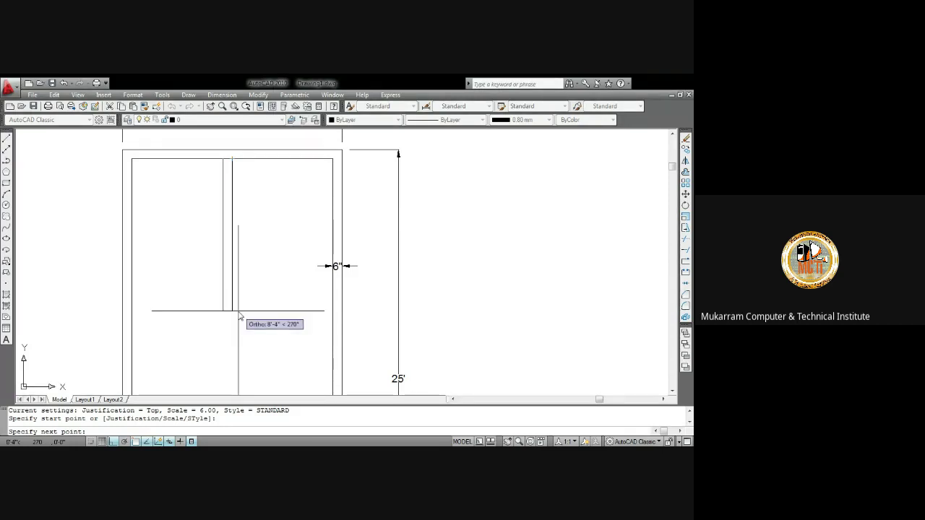
{"action": "type", "text": "36"}
{"action": "key", "text": "Return"}
{"action": "key", "text": "Return"}
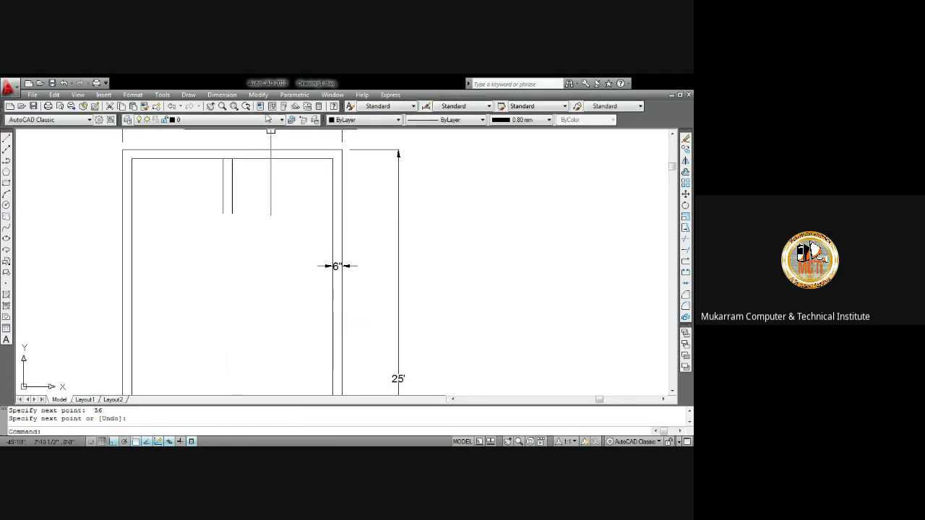
{"action": "left_click", "coordinate": [222, 94]}
Step: Dimension the double line to the inner right wall as 5'-6"
{"action": "left_click", "coordinate": [231, 123]}
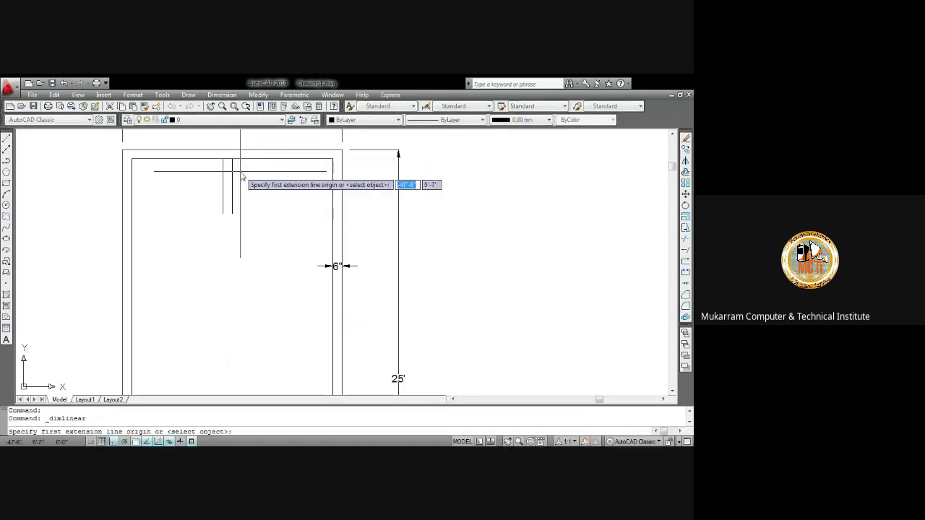
{"action": "scroll", "coordinate": [238, 185], "scroll_direction": "up", "scroll_amount": 2}
{"action": "left_click", "coordinate": [223, 189]}
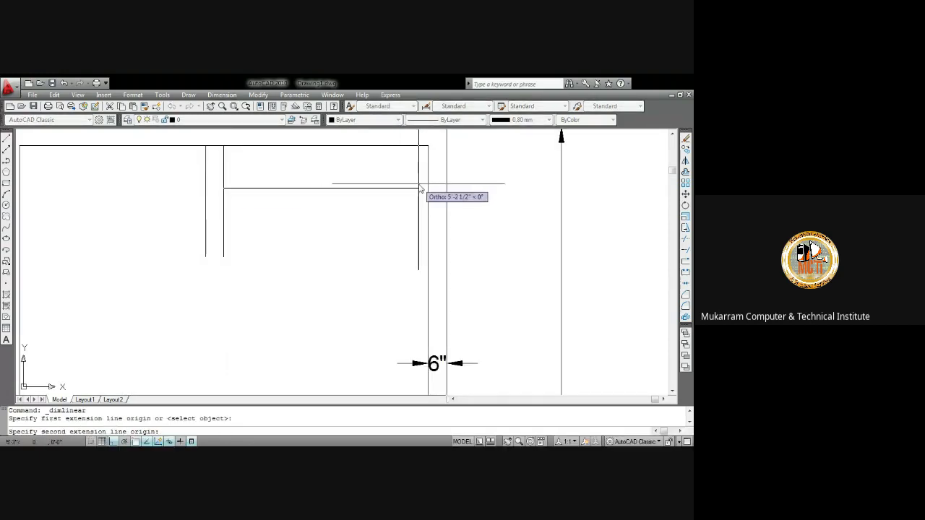
{"action": "left_click", "coordinate": [428, 189]}
{"action": "left_click", "coordinate": [298, 215]}
{"action": "scroll", "coordinate": [298, 215], "scroll_direction": "down", "scroll_amount": 3}
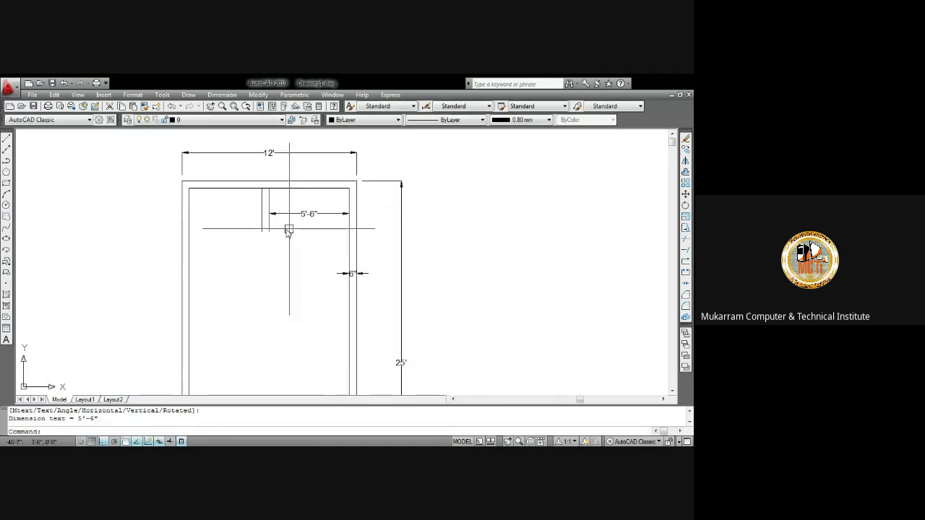
{"action": "scroll", "coordinate": [250, 203], "scroll_direction": "up", "scroll_amount": 3}
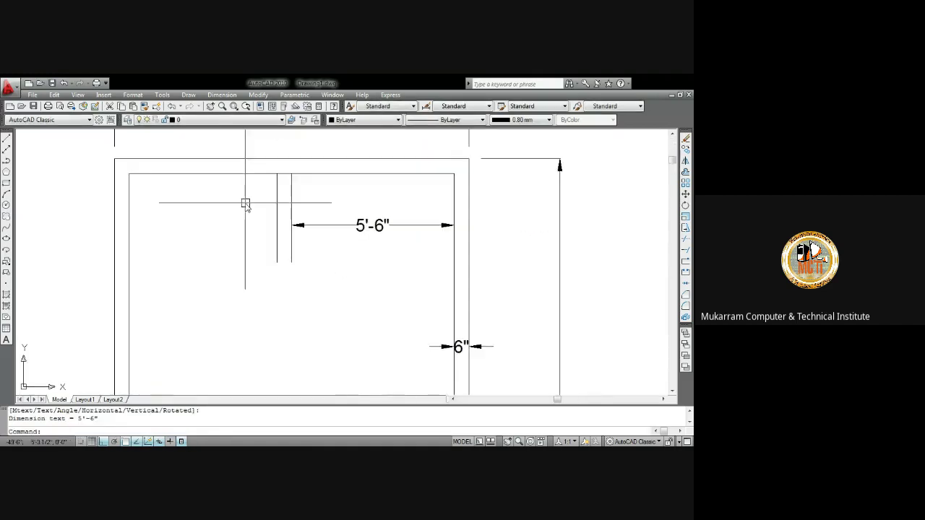
Step: Add a 5' dimension from the inner left wall, then window-select the line and both dimensions
{"action": "key", "text": "Return"}
{"action": "left_click", "coordinate": [136, 220]}
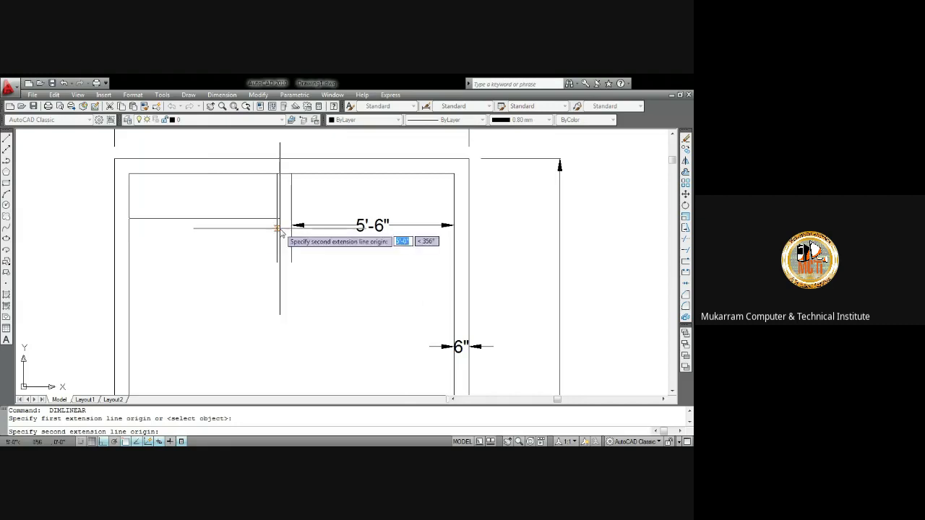
{"action": "left_click", "coordinate": [262, 217]}
{"action": "left_click", "coordinate": [262, 237]}
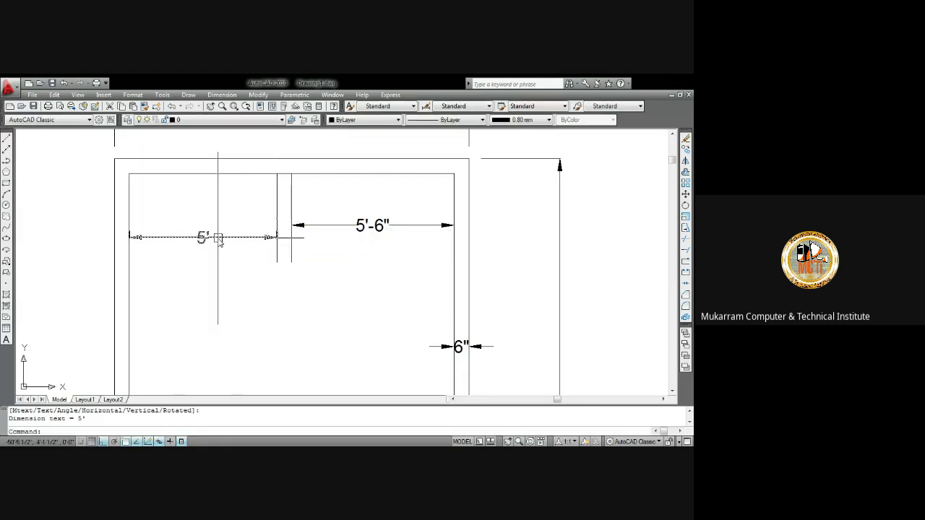
{"action": "scroll", "coordinate": [345, 186], "scroll_direction": "down", "scroll_amount": 4}
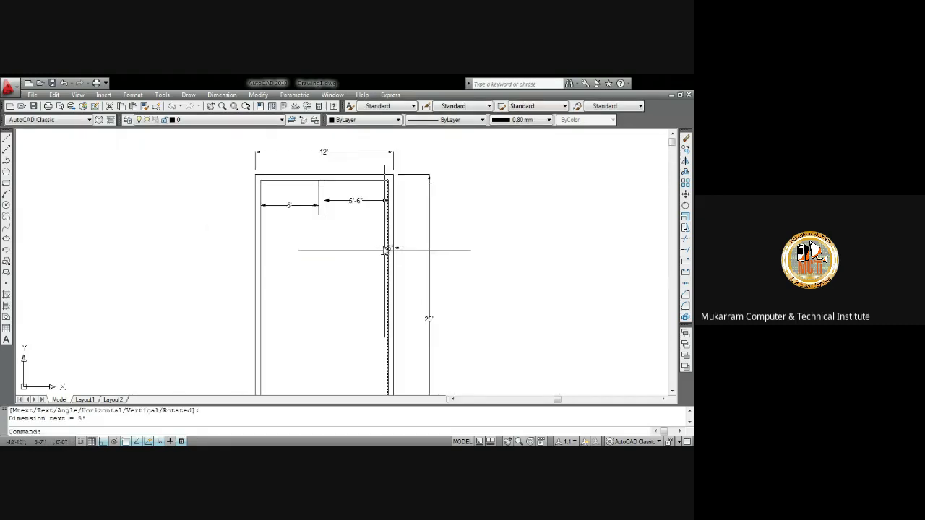
{"action": "scroll", "coordinate": [324, 200], "scroll_direction": "up", "scroll_amount": 2}
{"action": "left_click", "coordinate": [324, 201]}
{"action": "left_click", "coordinate": [301, 199]}
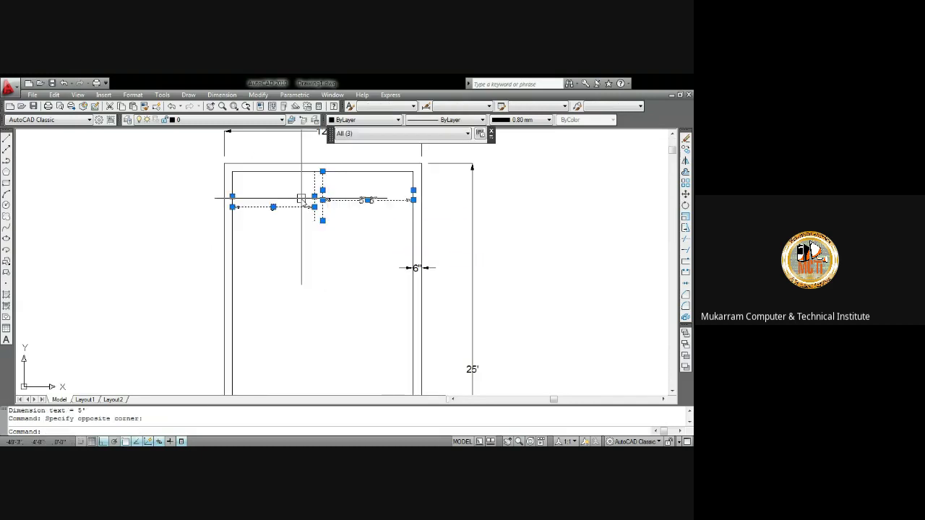
Step: Delete the stub and its dimensions, then draw a Zero-justified multiline down from the top midpoint
{"action": "key", "text": "Delete"}
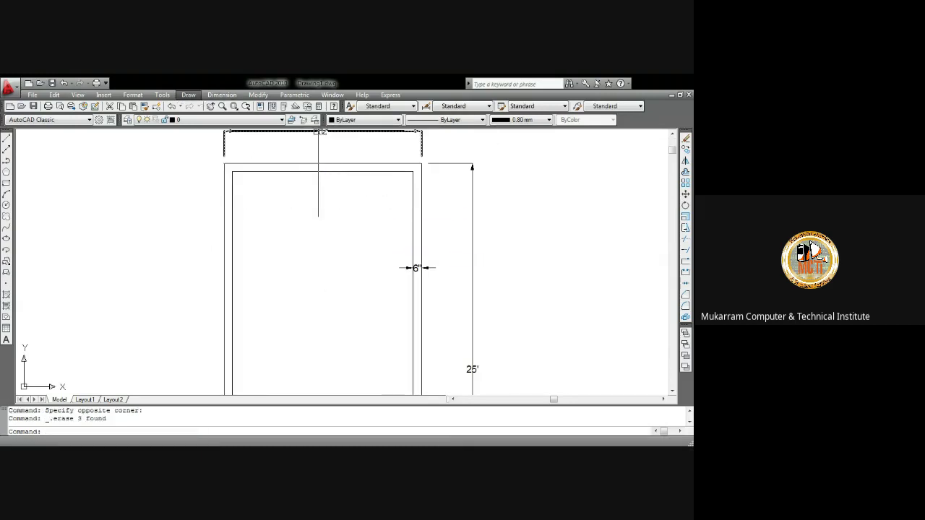
{"action": "type", "text": "j"}
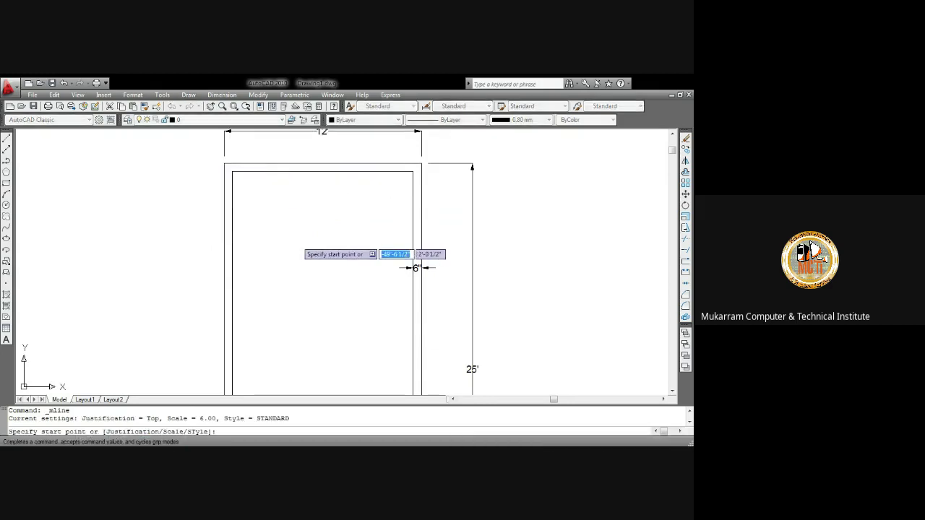
{"action": "key", "text": "Return"}
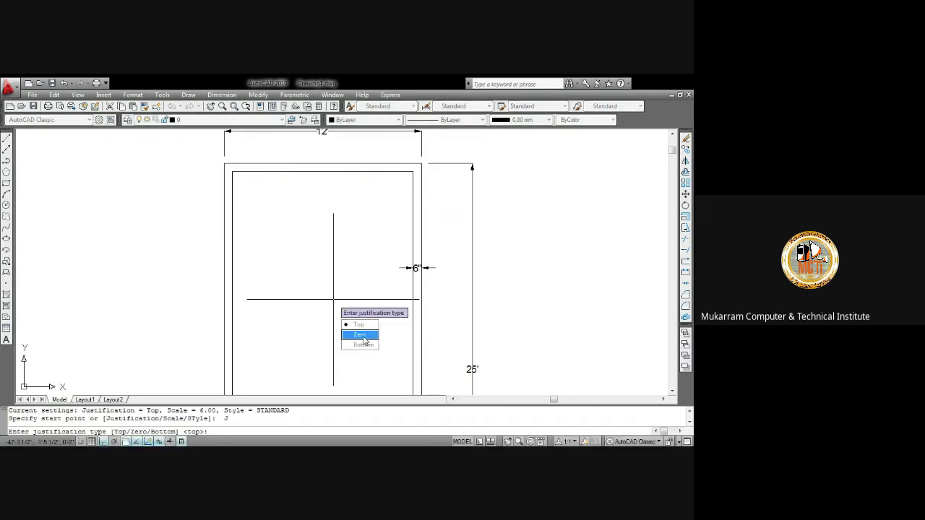
{"action": "left_click", "coordinate": [365, 339]}
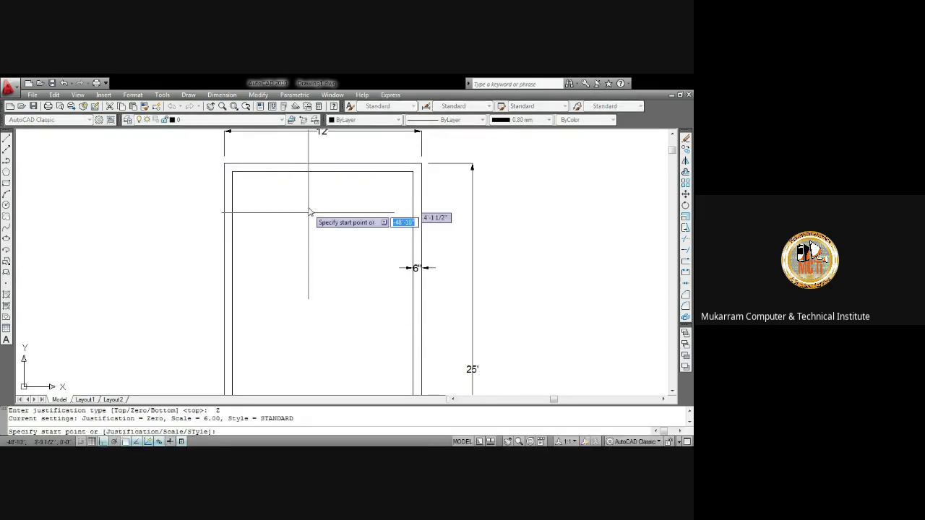
{"action": "left_click", "coordinate": [323, 175]}
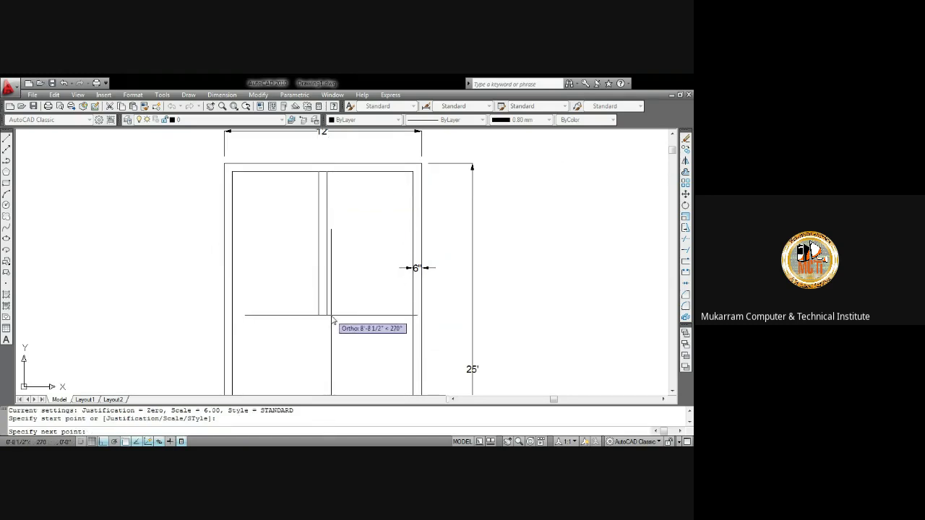
{"action": "scroll", "coordinate": [333, 318], "scroll_direction": "down", "scroll_amount": 5}
{"action": "scroll", "coordinate": [331, 337], "scroll_direction": "up", "scroll_amount": 4}
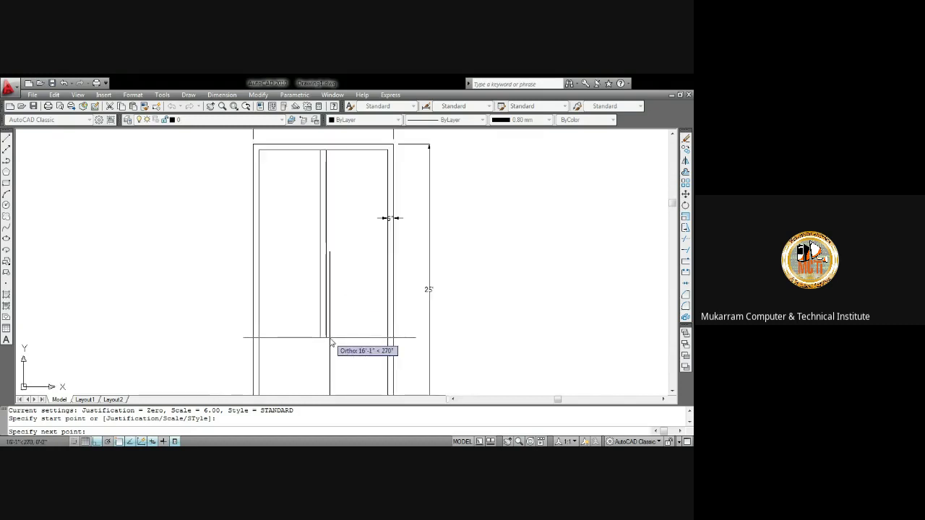
{"action": "left_click", "coordinate": [333, 333]}
{"action": "key", "text": "Return"}
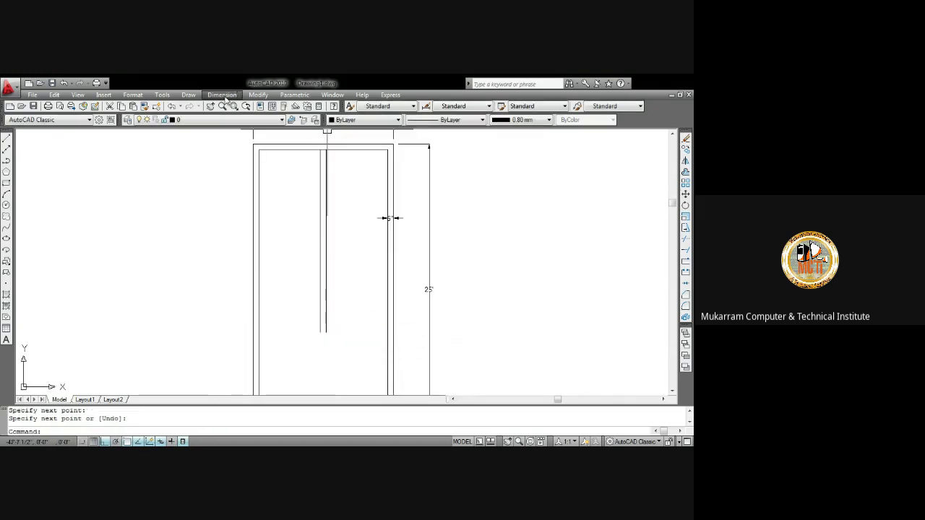
{"action": "left_click", "coordinate": [326, 123]}
{"action": "scroll", "coordinate": [326, 217], "scroll_direction": "up", "scroll_amount": 2}
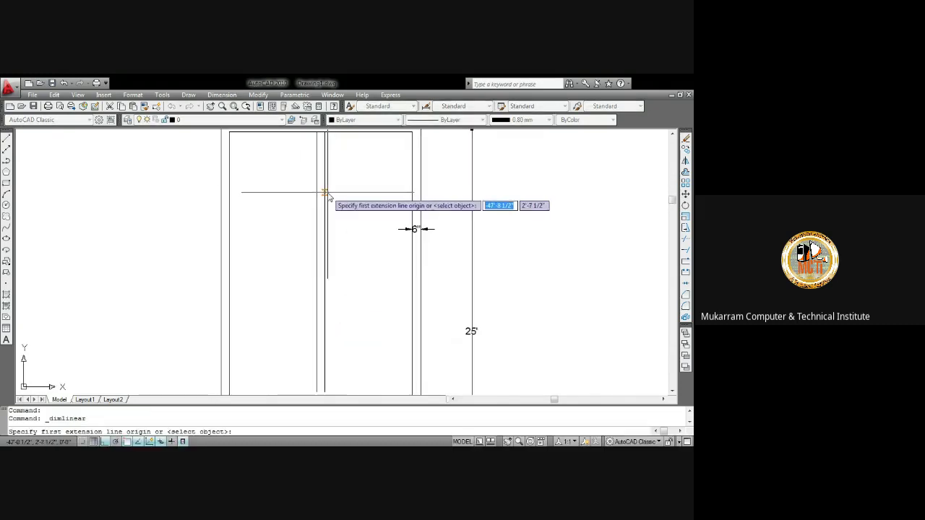
Step: Add two 5'-3" linear dimensions on either side of the centred multiline
{"action": "left_click", "coordinate": [322, 194]}
{"action": "left_click", "coordinate": [412, 194]}
{"action": "left_click", "coordinate": [412, 198]}
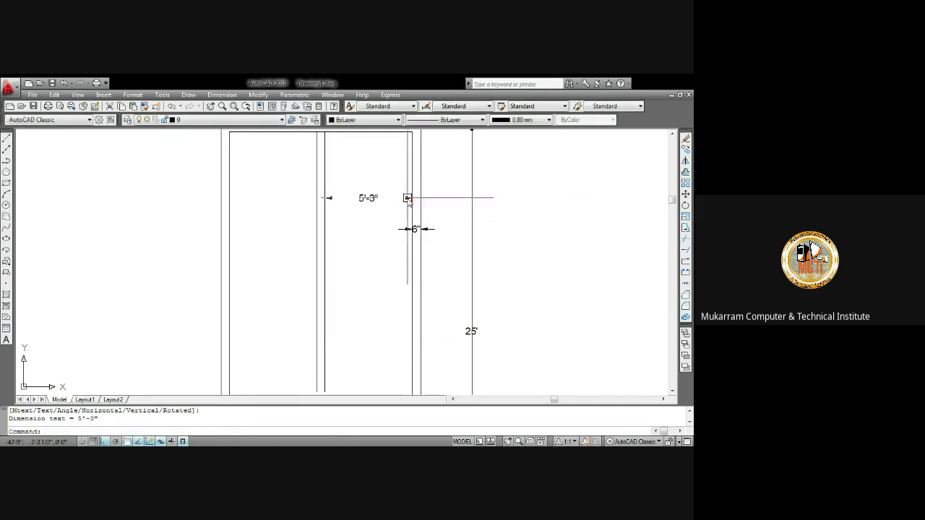
{"action": "key", "text": "Return"}
{"action": "left_click", "coordinate": [230, 198]}
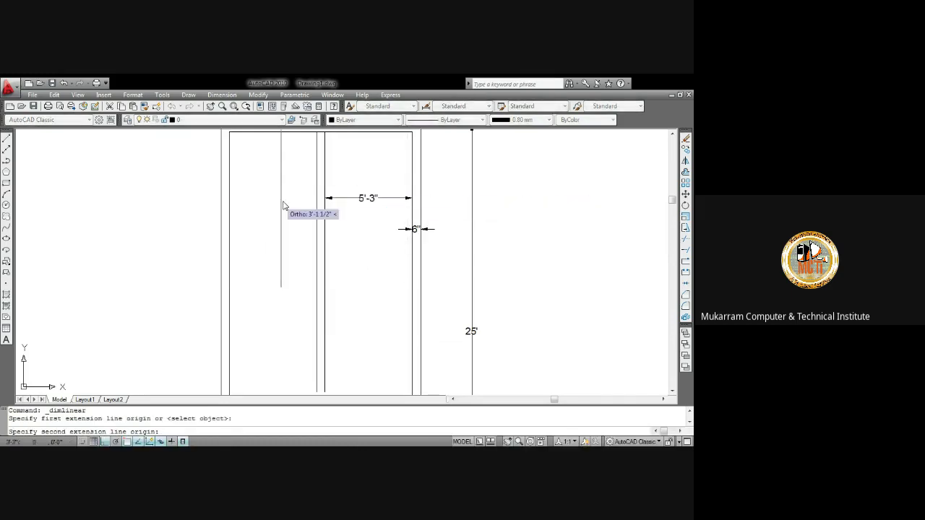
{"action": "left_click", "coordinate": [316, 198]}
{"action": "left_click", "coordinate": [310, 208]}
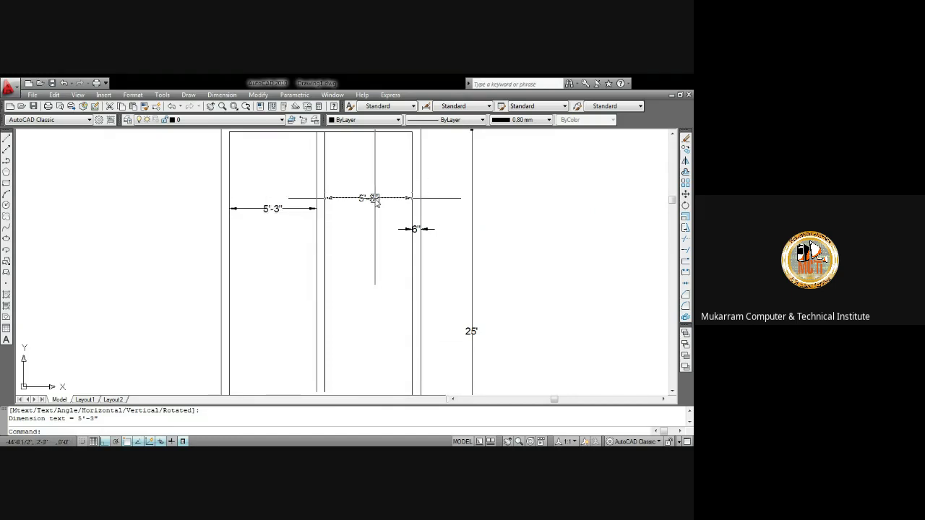
Step: Zoom out, erase the upper dimension and select the left 5'-3" dimension
{"action": "scroll", "coordinate": [374, 199], "scroll_direction": "down", "scroll_amount": 2}
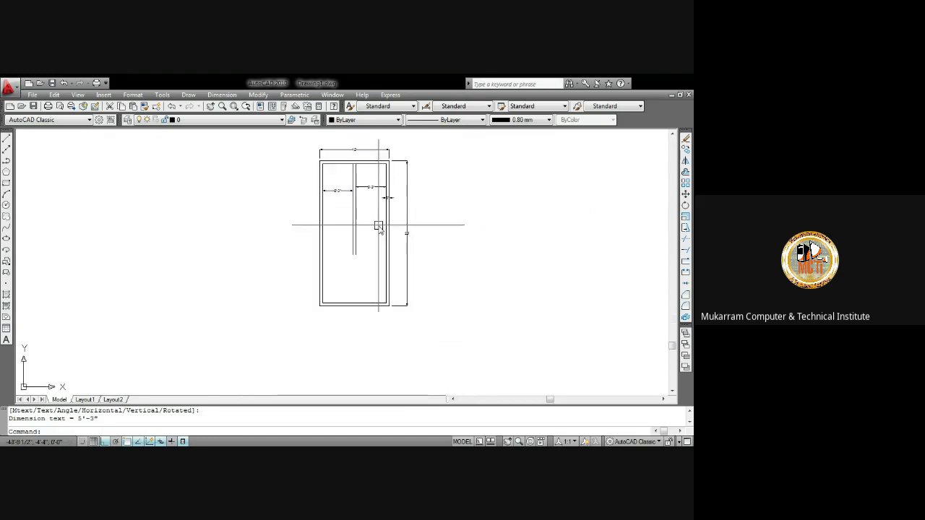
{"action": "scroll", "coordinate": [369, 206], "scroll_direction": "down", "scroll_amount": 1}
{"action": "left_click", "coordinate": [364, 170]}
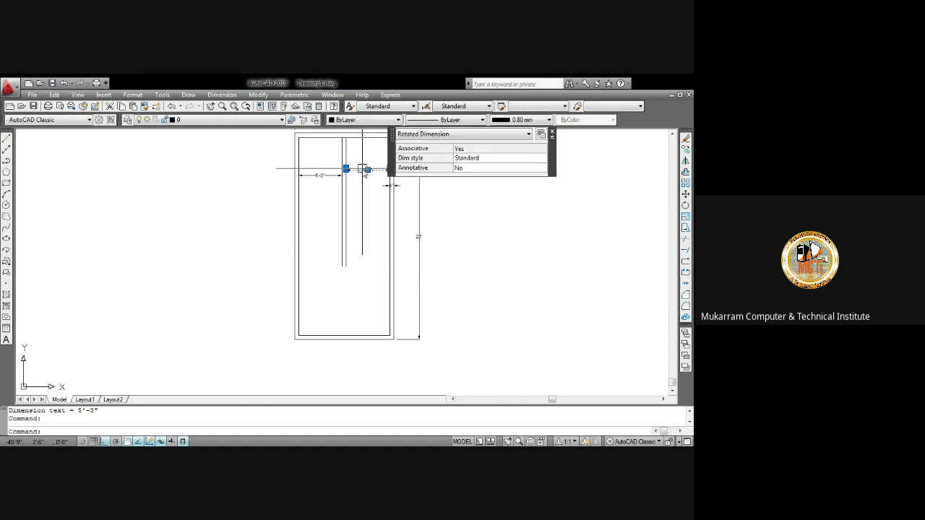
{"action": "key", "text": "Delete"}
{"action": "left_click", "coordinate": [315, 176]}
Step: Erase the selected dimension and the vertical partition line
{"action": "key", "text": "Delete"}
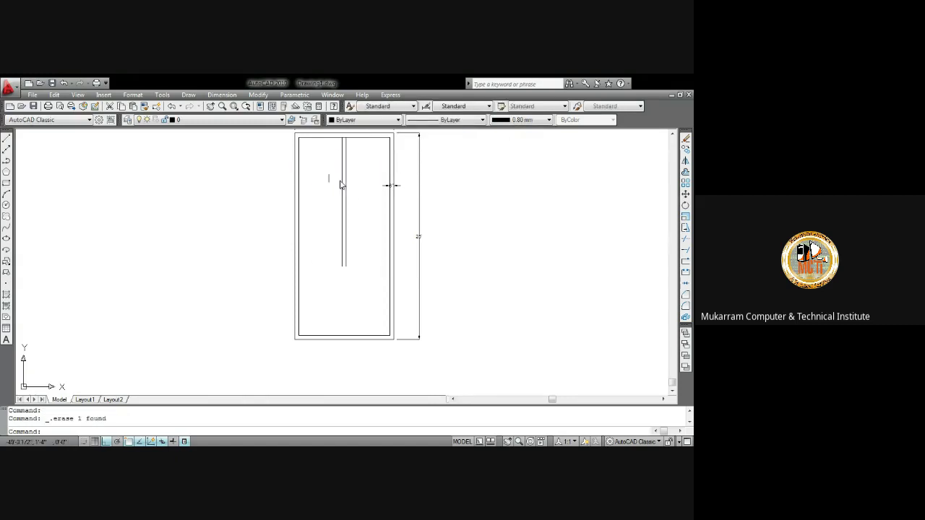
{"action": "left_click", "coordinate": [351, 190]}
{"action": "left_click", "coordinate": [342, 187]}
{"action": "key", "text": "Delete"}
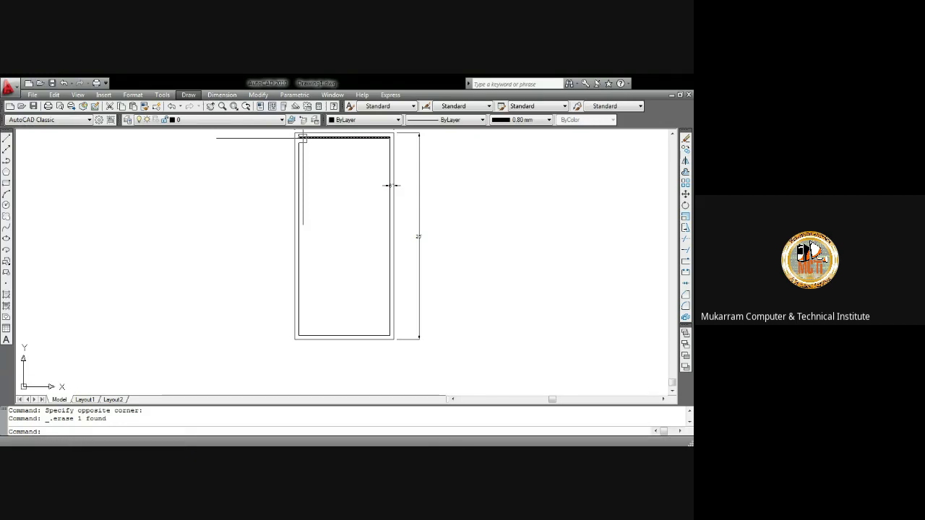
Step: Draw a Bottom-justified multiline down from the frame's inner top edge
{"action": "left_click", "coordinate": [212, 177]}
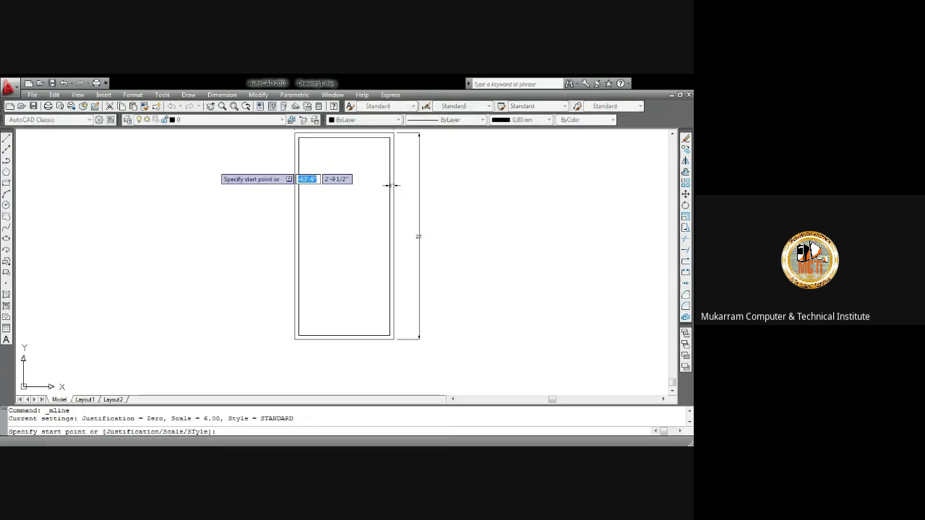
{"action": "type", "text": "J"}
{"action": "key", "text": "Return"}
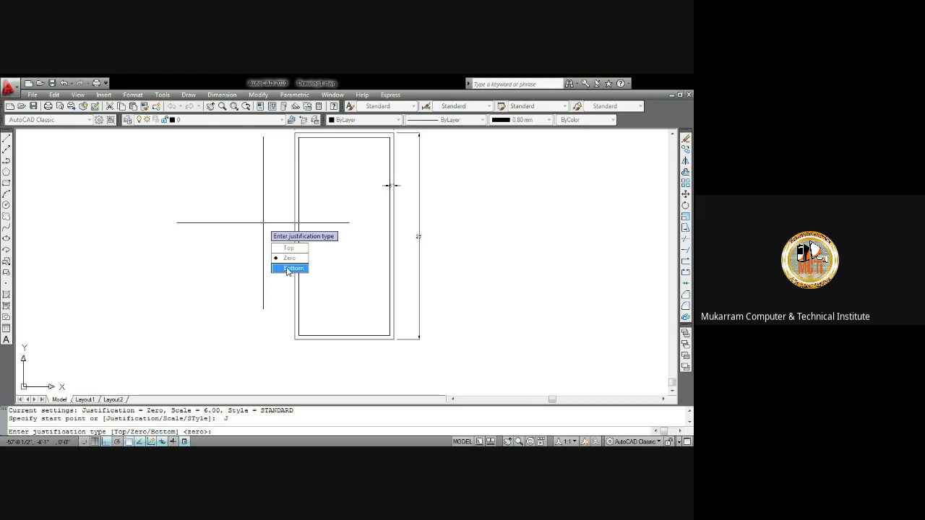
{"action": "left_click", "coordinate": [288, 269]}
{"action": "scroll", "coordinate": [345, 162], "scroll_direction": "up", "scroll_amount": 2}
{"action": "middle_click_drag", "start_coordinate": [340, 196], "coordinate": [339, 246]}
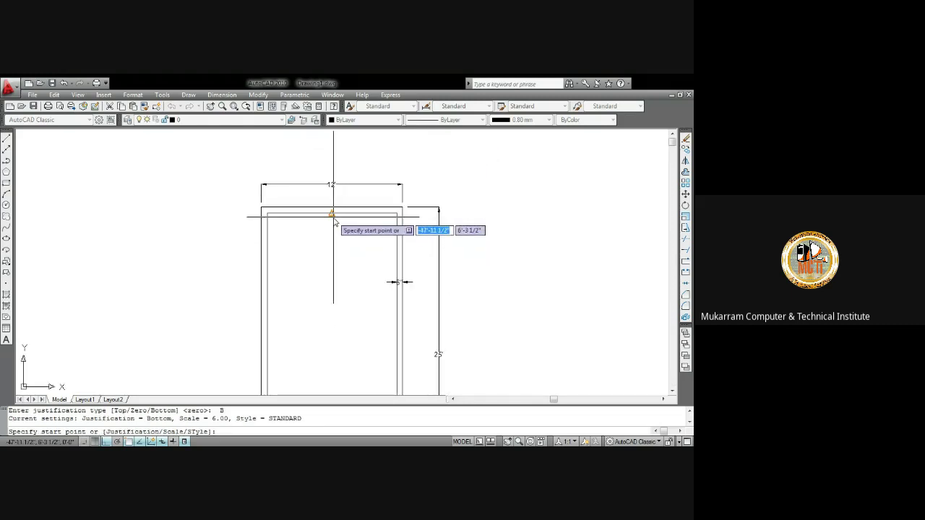
{"action": "left_click", "coordinate": [334, 216]}
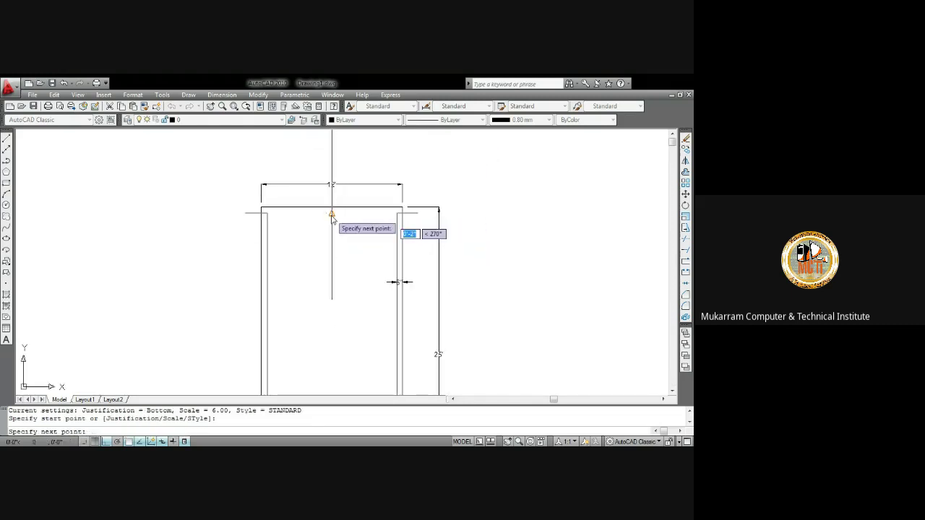
{"action": "left_click", "coordinate": [342, 325]}
{"action": "key", "text": "Return"}
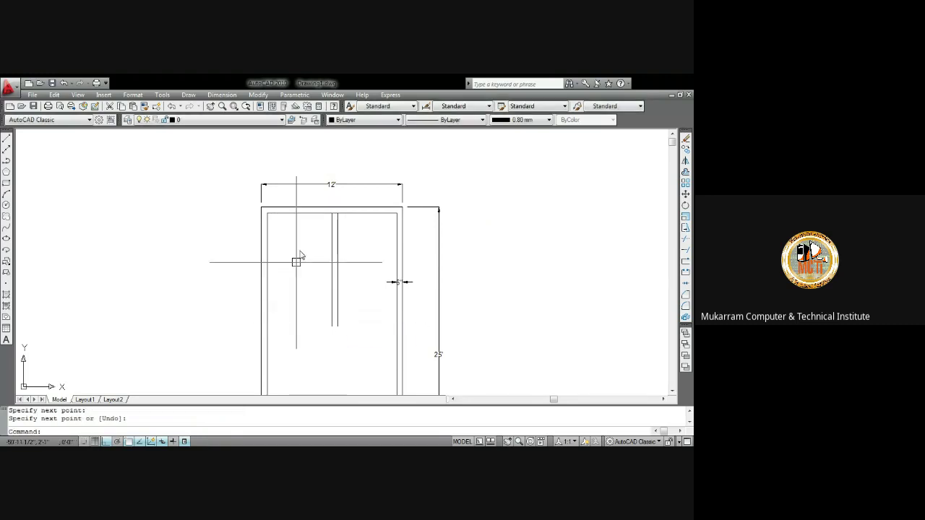
Step: Dimension the divider as 5'-6" from the frame edge
{"action": "left_click", "coordinate": [222, 95]}
{"action": "left_click", "coordinate": [239, 120]}
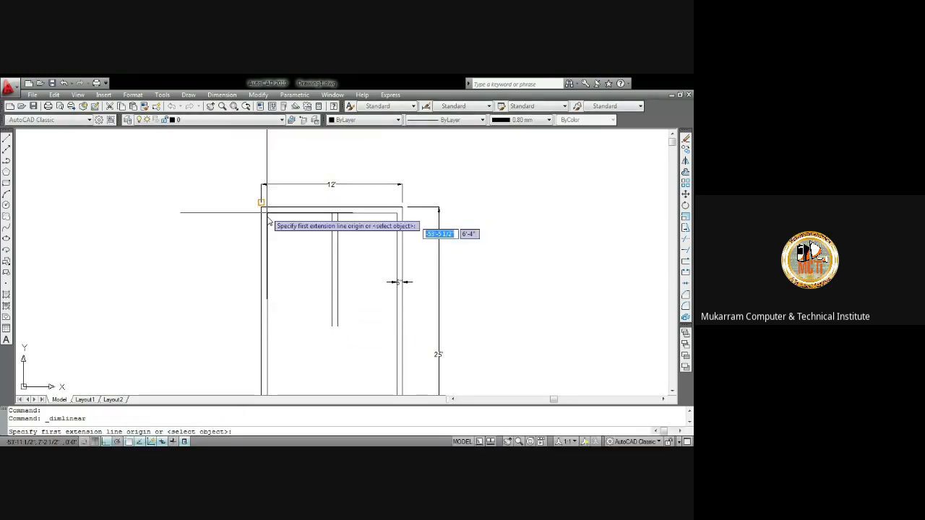
{"action": "left_click", "coordinate": [267, 243]}
{"action": "left_click", "coordinate": [333, 243]}
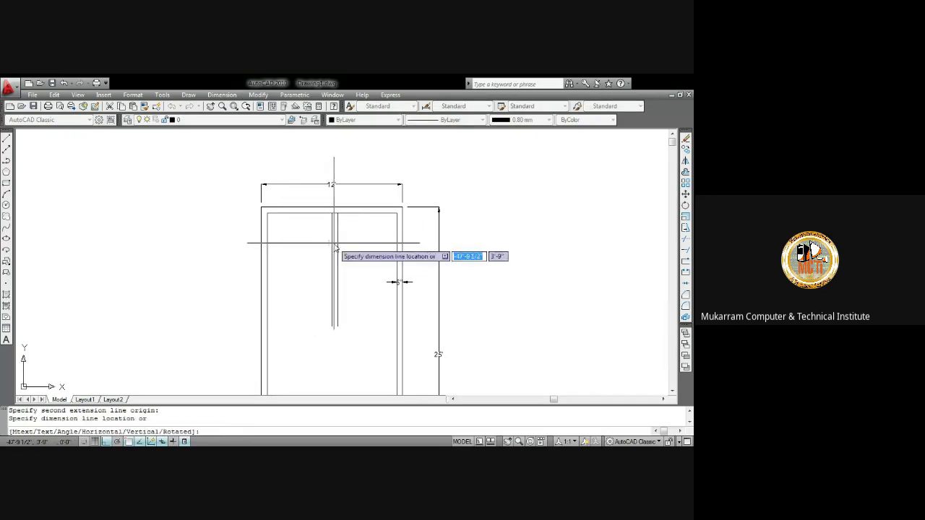
{"action": "left_click", "coordinate": [332, 255]}
{"action": "scroll", "coordinate": [299, 271], "scroll_direction": "up", "scroll_amount": 3}
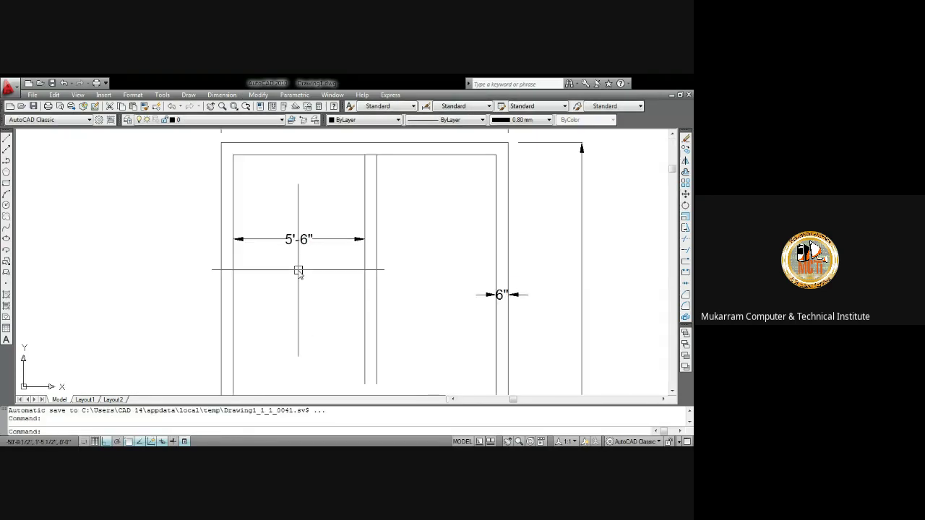
{"action": "scroll", "coordinate": [303, 233], "scroll_direction": "down", "scroll_amount": 7}
{"action": "scroll", "coordinate": [263, 258], "scroll_direction": "up", "scroll_amount": 2}
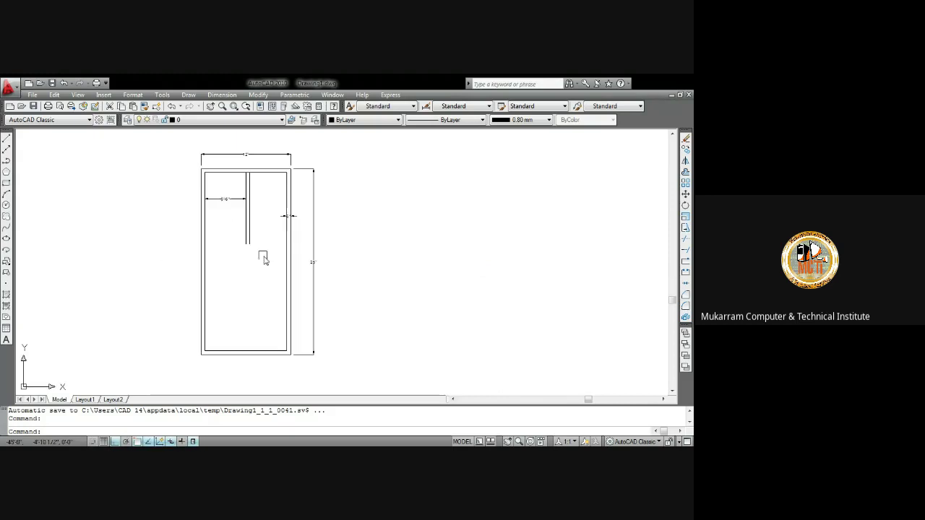
Step: Crossing-select the divider and its dimension and erase them
{"action": "left_click", "coordinate": [264, 260]}
{"action": "left_click", "coordinate": [237, 203]}
{"action": "key", "text": "Delete"}
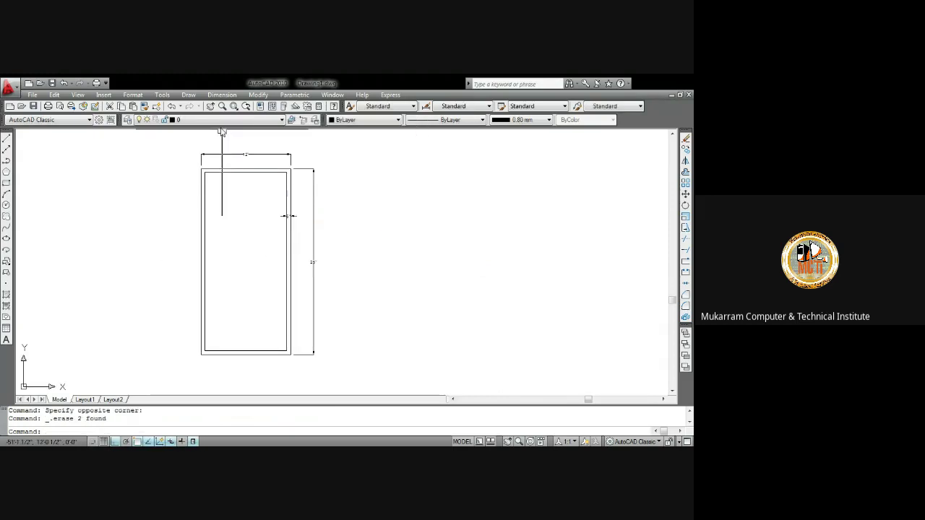
Step: Window-select all 11 objects of the wall frame and its dimensions and delete them
{"action": "left_click", "coordinate": [188, 95]}
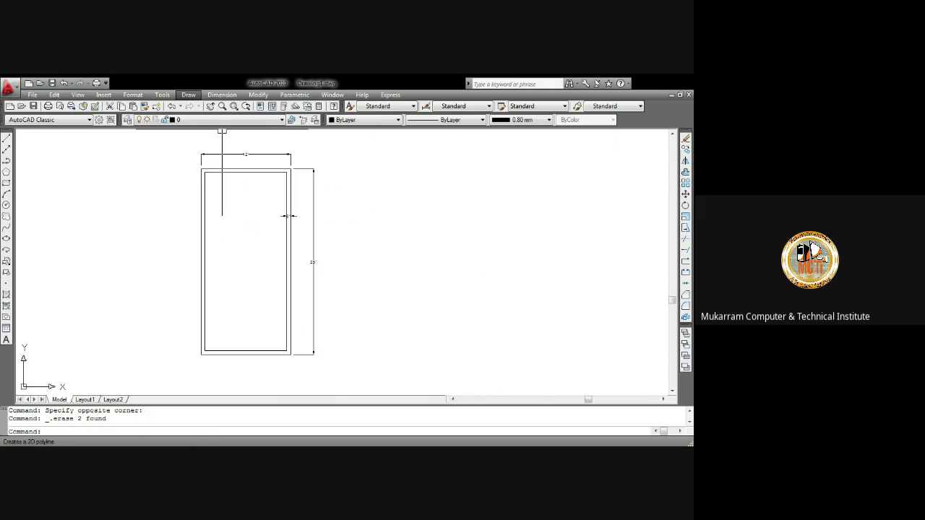
{"action": "left_click", "coordinate": [433, 306]}
{"action": "left_click", "coordinate": [380, 243]}
{"action": "left_click", "coordinate": [186, 145]}
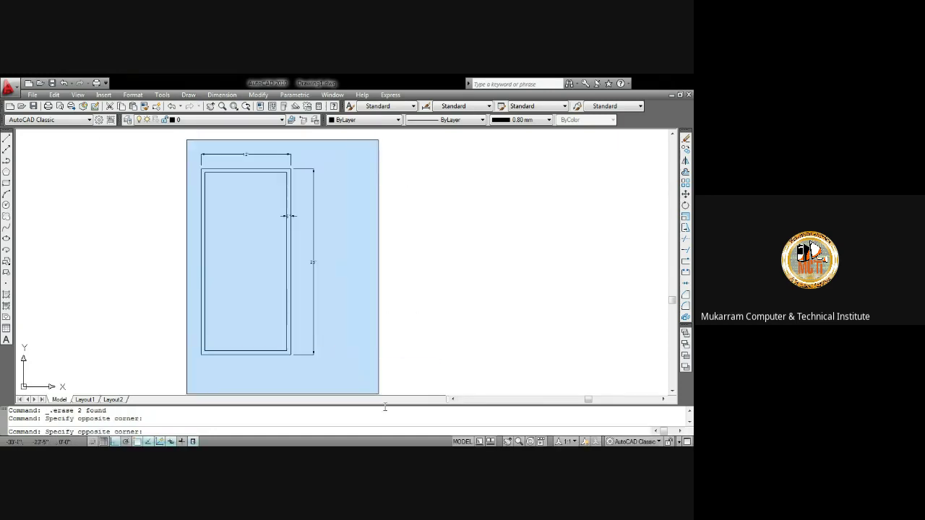
{"action": "left_click", "coordinate": [357, 372]}
{"action": "key", "text": "Delete"}
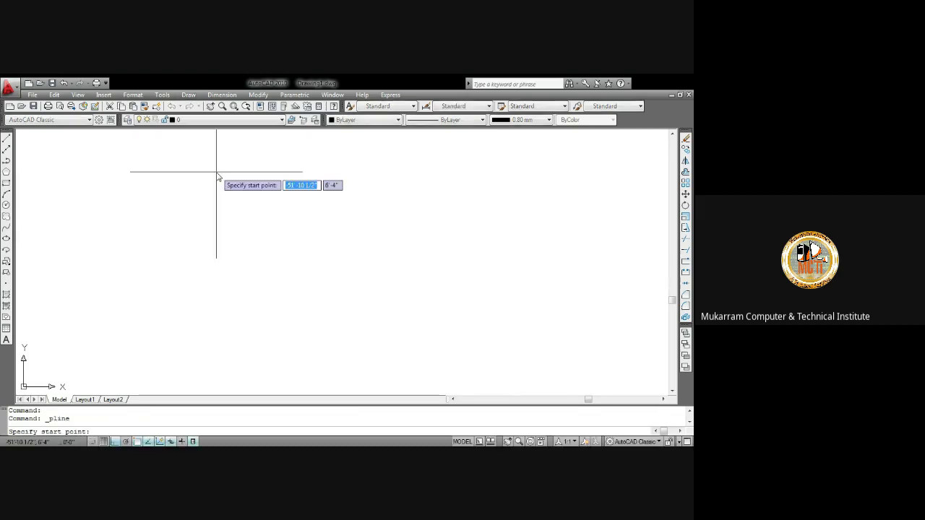
Step: Draw a closed 36-unit square polyline and check it is one object
{"action": "left_click", "coordinate": [105, 157]}
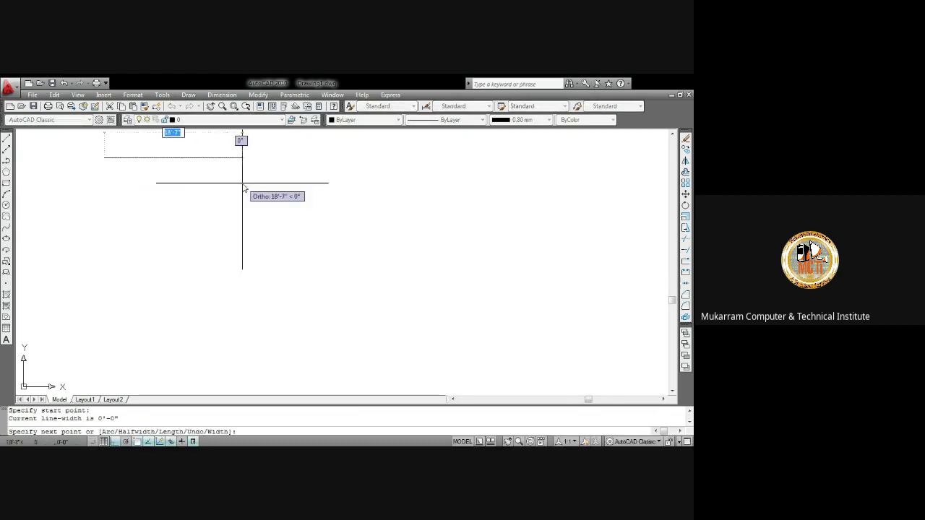
{"action": "type", "text": "36"}
{"action": "key", "text": "Return"}
{"action": "type", "text": "36"}
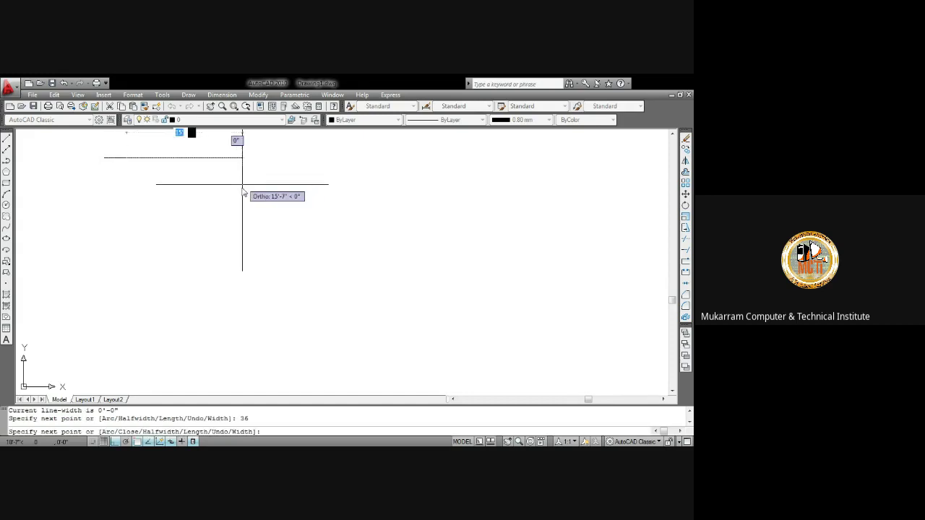
{"action": "key", "text": "Return"}
{"action": "scroll", "coordinate": [101, 283], "scroll_direction": "down", "scroll_amount": 3}
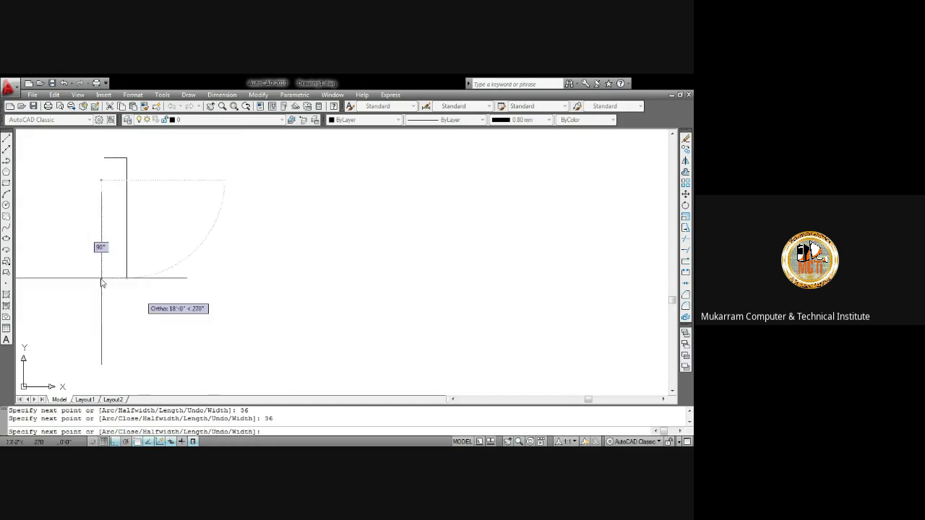
{"action": "scroll", "coordinate": [93, 274], "scroll_direction": "down", "scroll_amount": 3}
{"action": "scroll", "coordinate": [86, 186], "scroll_direction": "down", "scroll_amount": 2}
{"action": "type", "text": "36"}
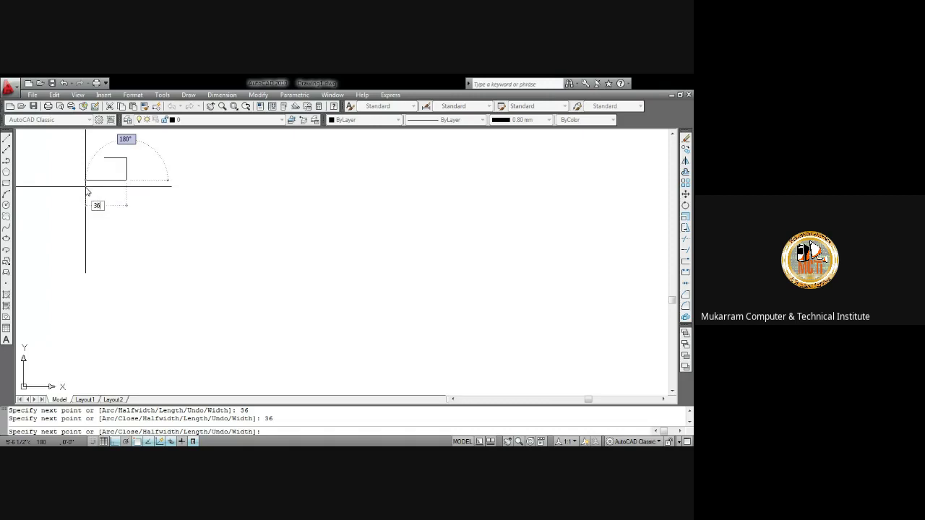
{"action": "key", "text": "Return"}
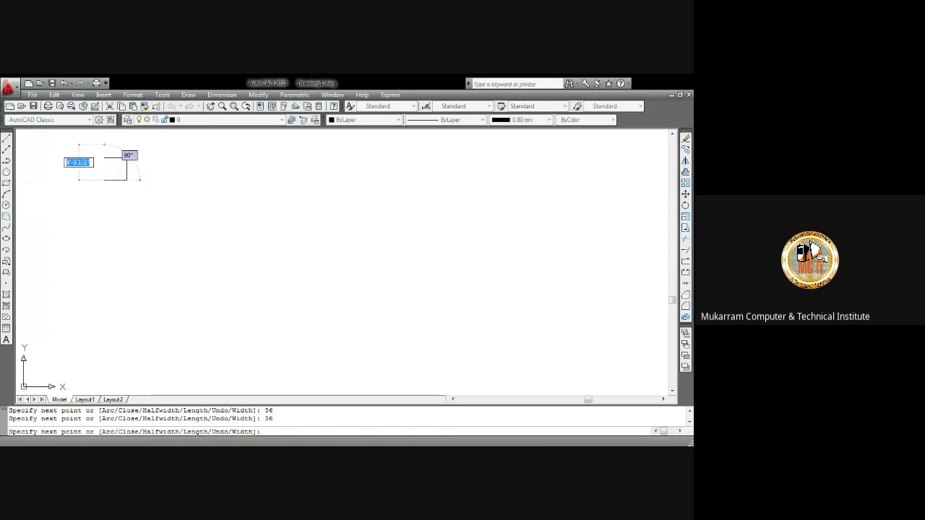
{"action": "type", "text": "c"}
{"action": "key", "text": "Return"}
{"action": "scroll", "coordinate": [195, 262], "scroll_direction": "up", "scroll_amount": 2}
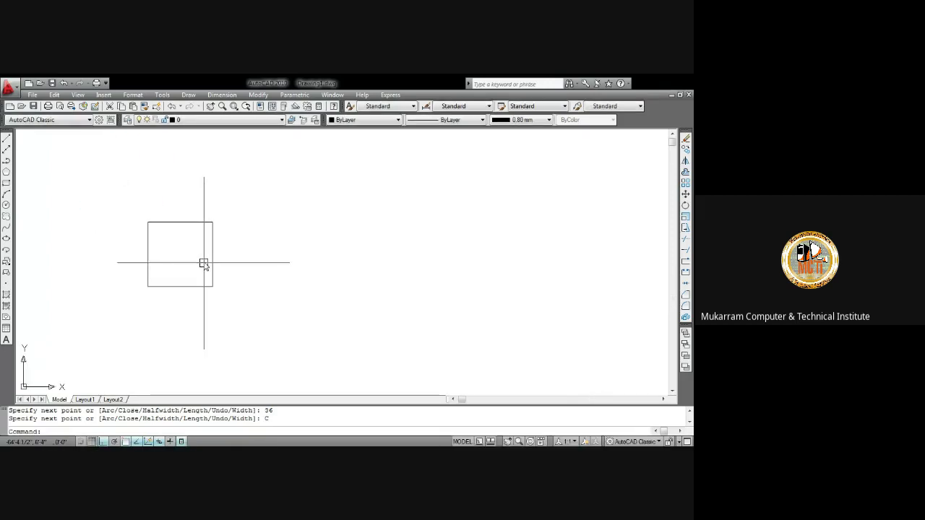
{"action": "left_click", "coordinate": [197, 224]}
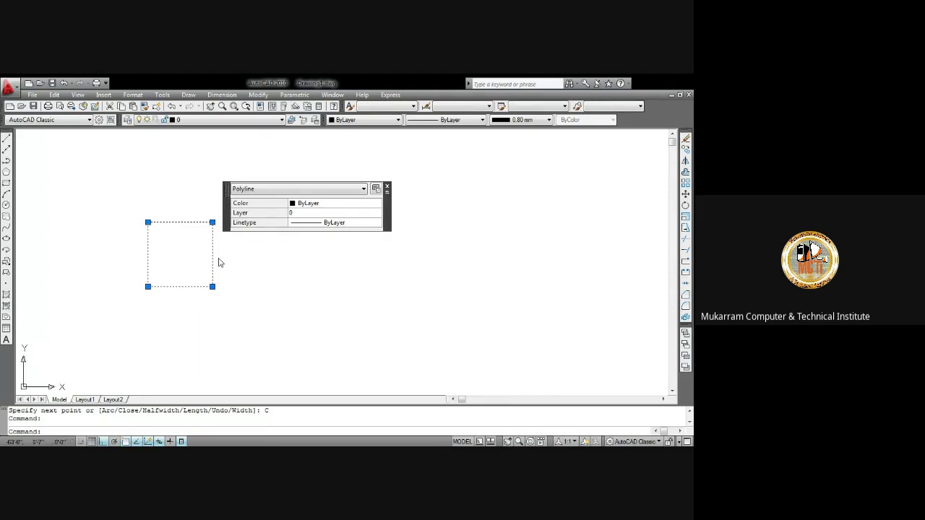
{"action": "key", "text": "Escape"}
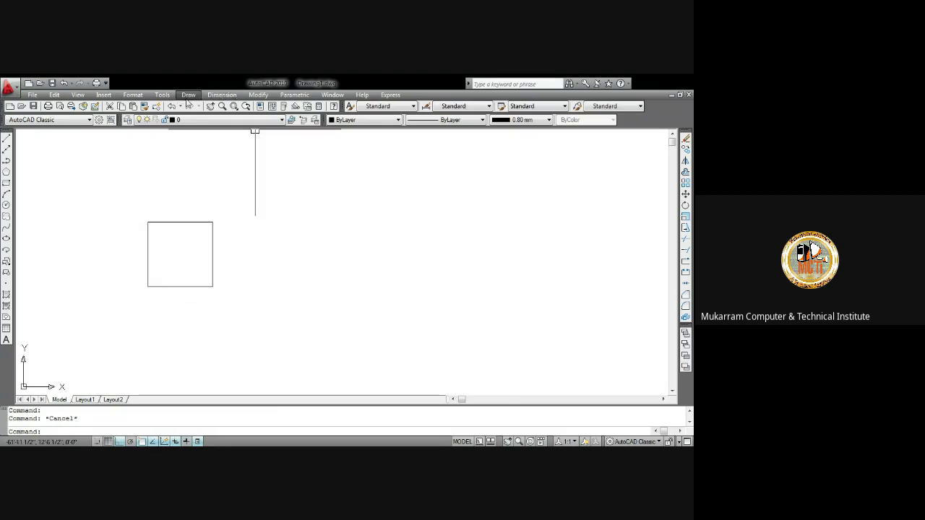
Step: Draw a second 36-unit square with lines to the right and close it
{"action": "left_click", "coordinate": [188, 96]}
{"action": "left_click", "coordinate": [255, 129]}
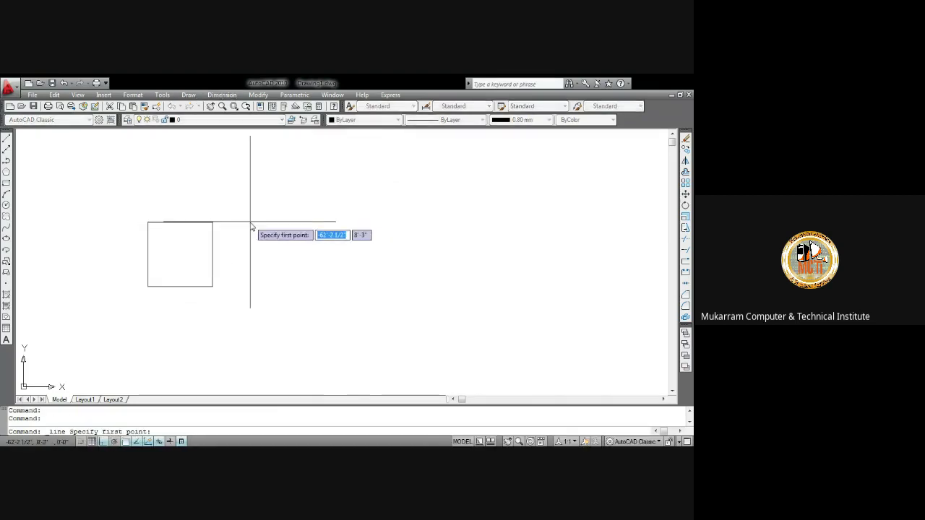
{"action": "left_click", "coordinate": [250, 235]}
{"action": "type", "text": "36"}
{"action": "key", "text": "Return"}
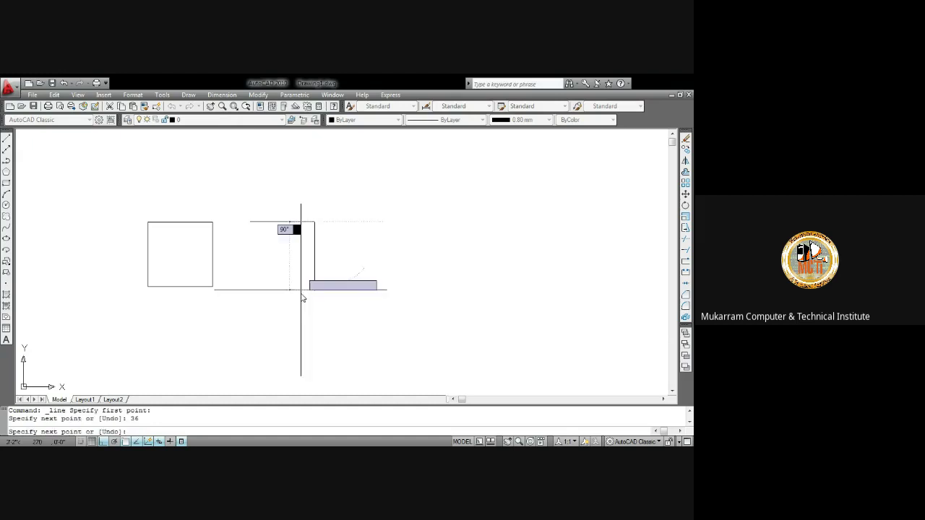
{"action": "type", "text": "36"}
{"action": "key", "text": "Return"}
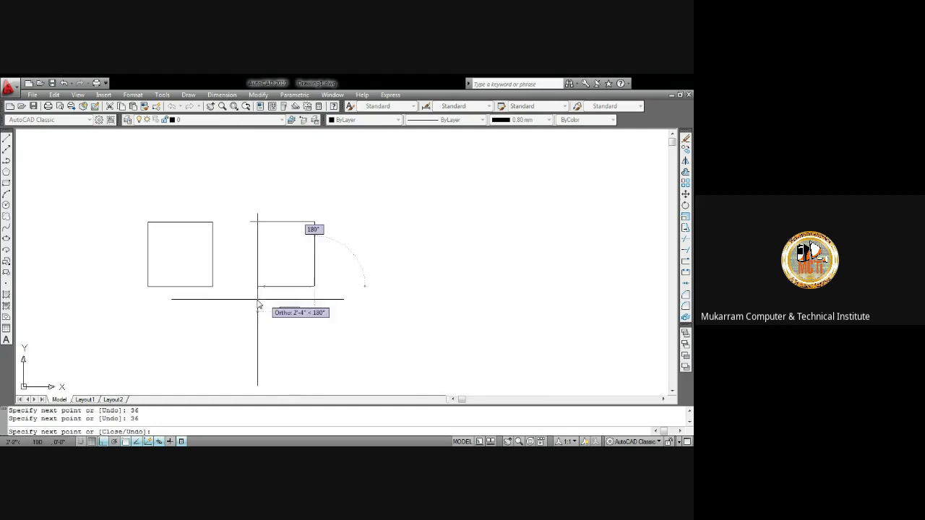
{"action": "key", "text": "Return"}
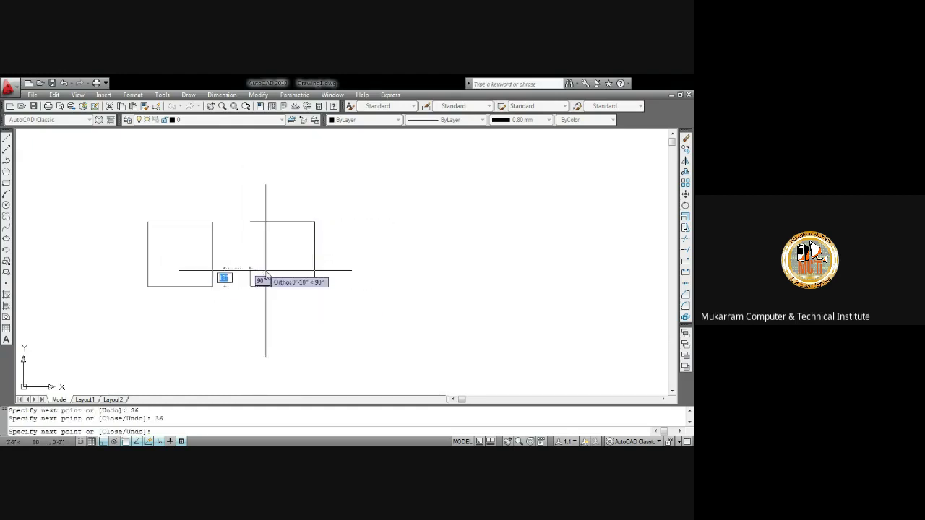
{"action": "right_click", "coordinate": [352, 240]}
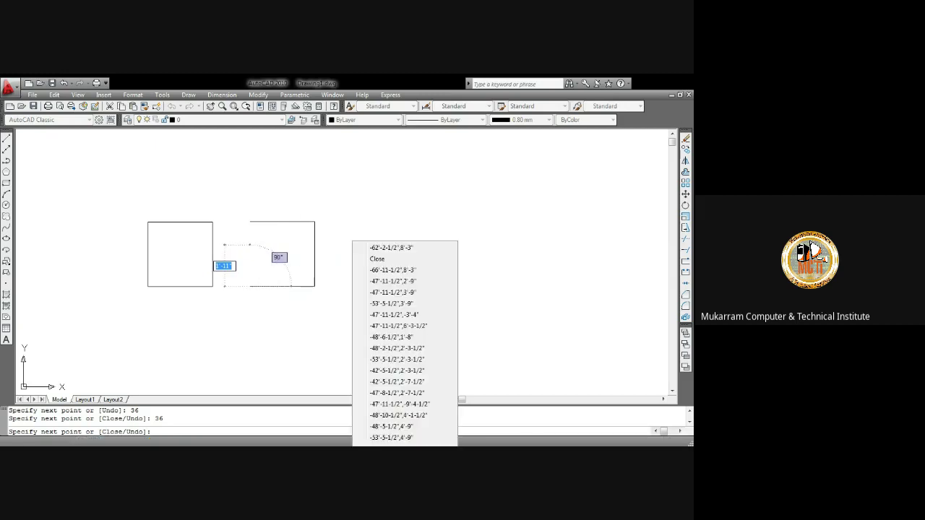
{"action": "left_click", "coordinate": [372, 258]}
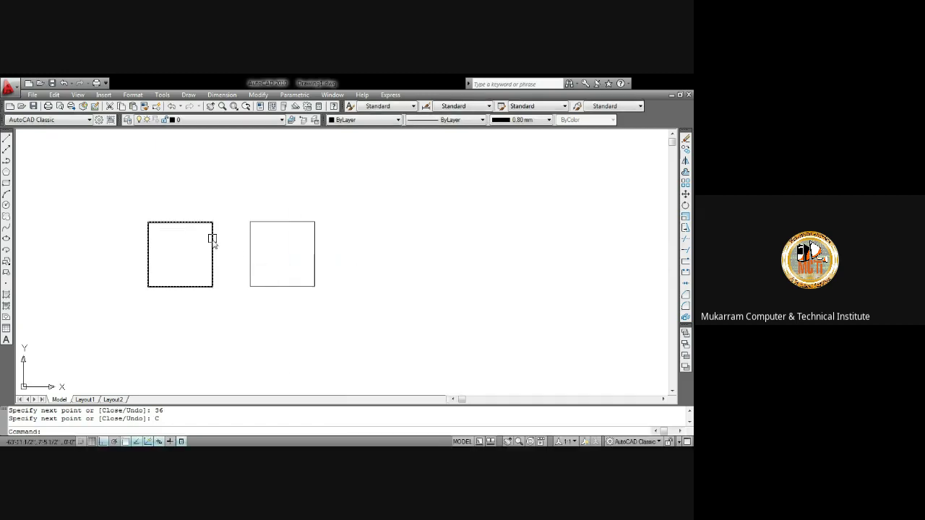
{"action": "left_click", "coordinate": [267, 222]}
{"action": "left_click", "coordinate": [251, 247]}
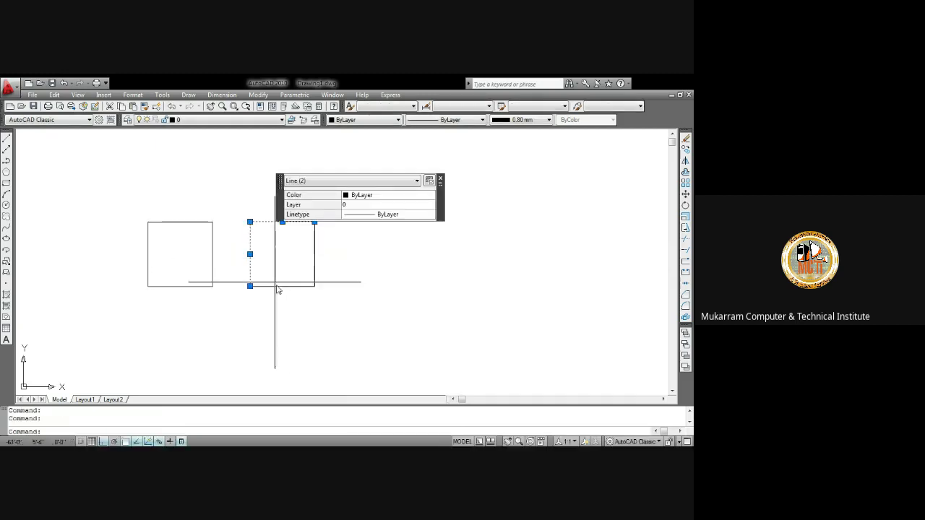
{"action": "left_click", "coordinate": [283, 287]}
{"action": "left_click", "coordinate": [315, 275]}
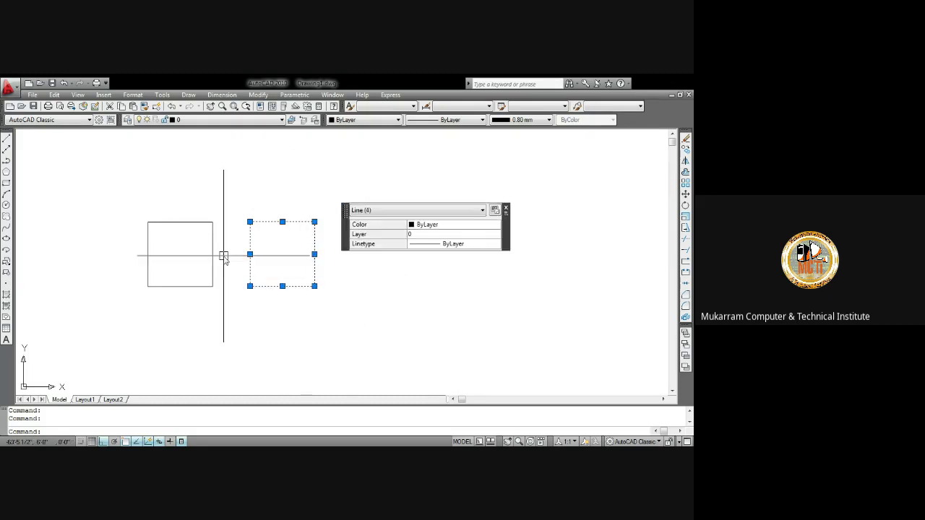
{"action": "left_click", "coordinate": [213, 226]}
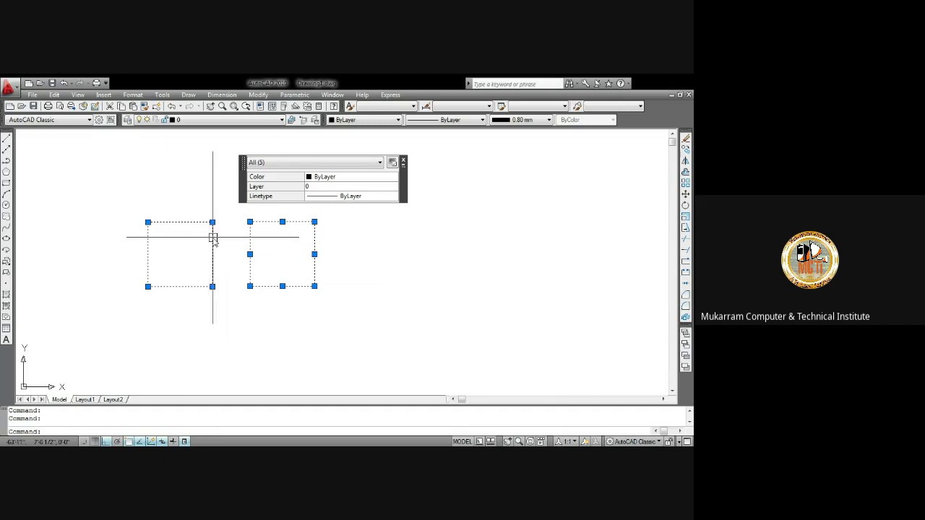
{"action": "key", "text": "Escape"}
{"action": "left_click", "coordinate": [254, 223]}
{"action": "left_click", "coordinate": [251, 240]}
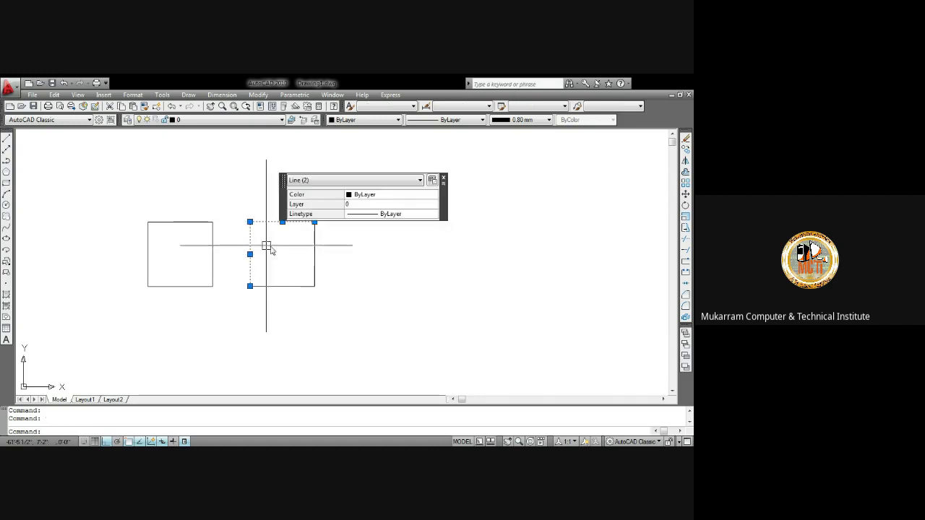
{"action": "left_click", "coordinate": [315, 248]}
{"action": "left_click", "coordinate": [304, 284]}
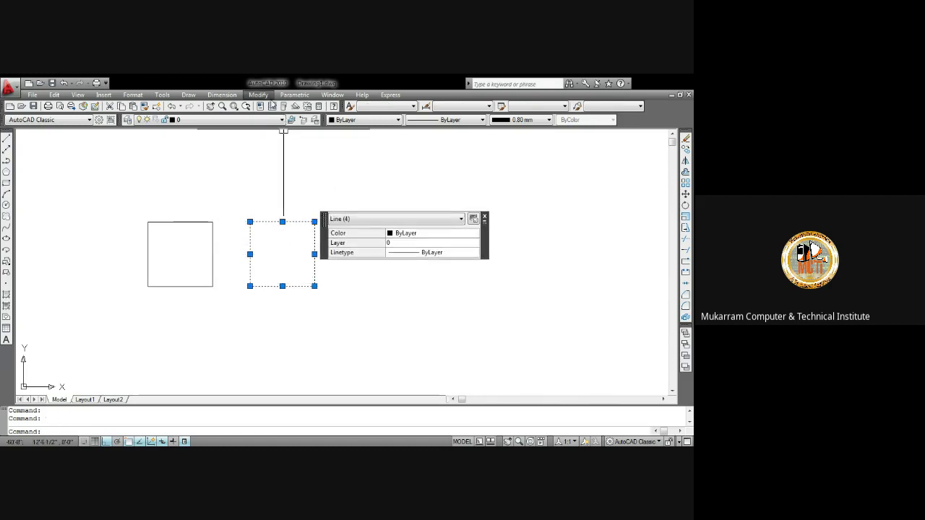
{"action": "key", "text": "Escape"}
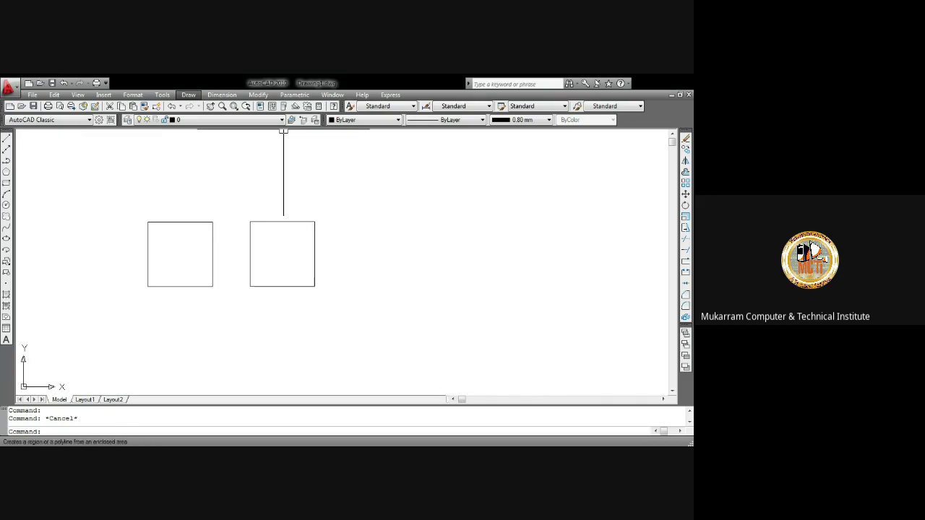
Step: Create a boundary polyline by picking a point inside the right square
{"action": "left_click", "coordinate": [224, 357]}
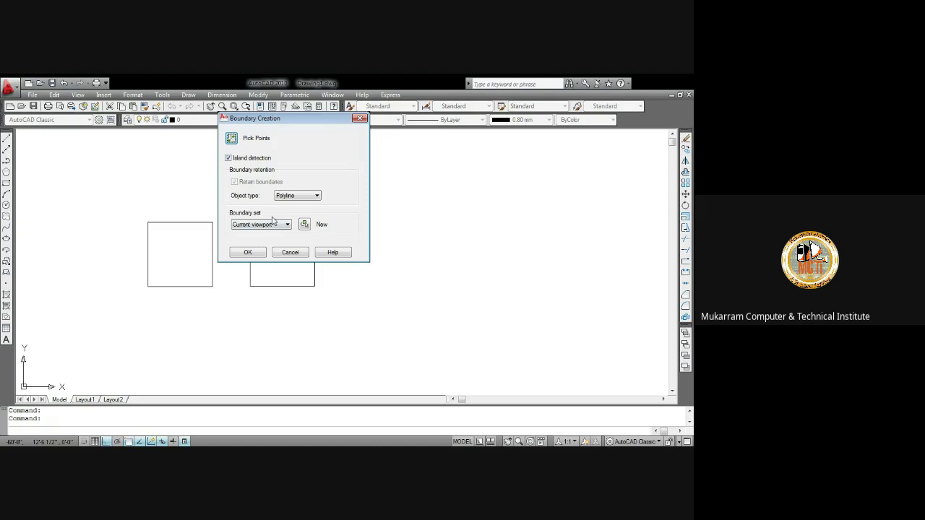
{"action": "left_click", "coordinate": [258, 253]}
{"action": "left_click", "coordinate": [281, 268]}
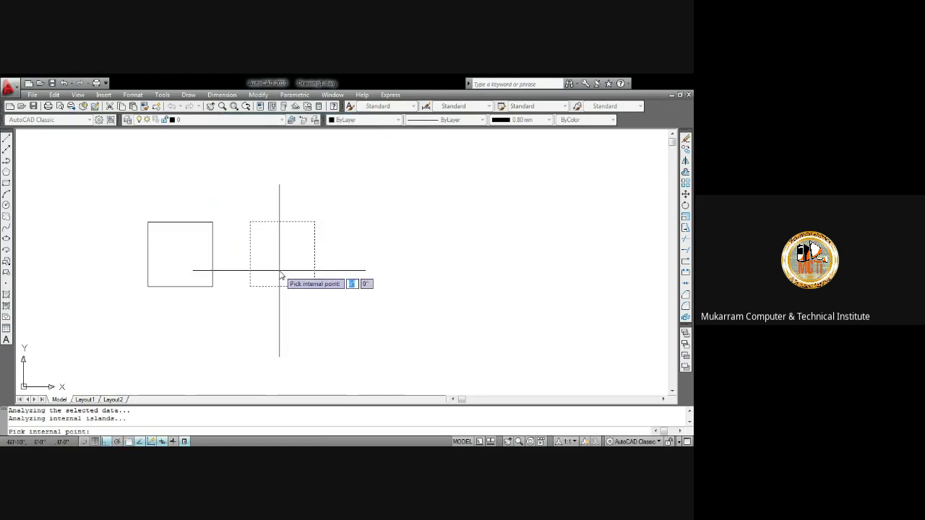
{"action": "key", "text": "Return"}
Step: Explode the boundary polyline back into separate lines
{"action": "left_click", "coordinate": [278, 222]}
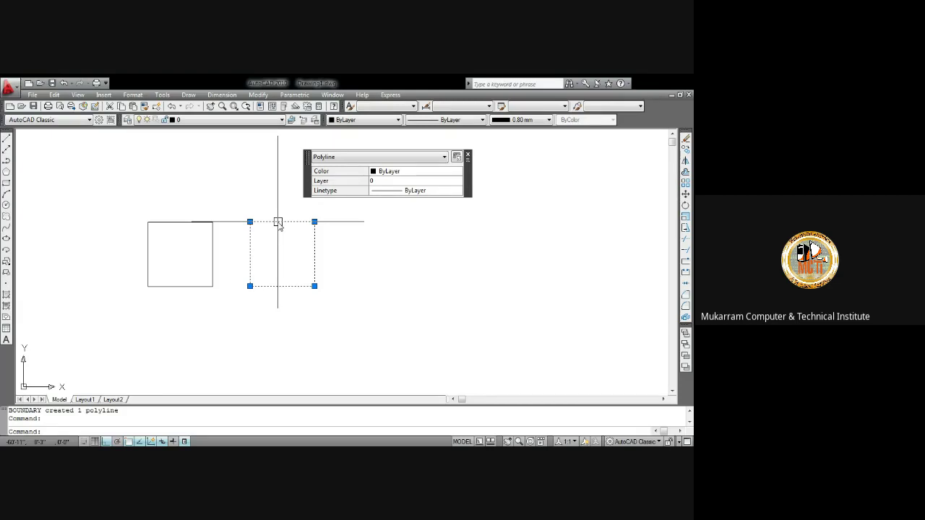
{"action": "left_click", "coordinate": [279, 222]}
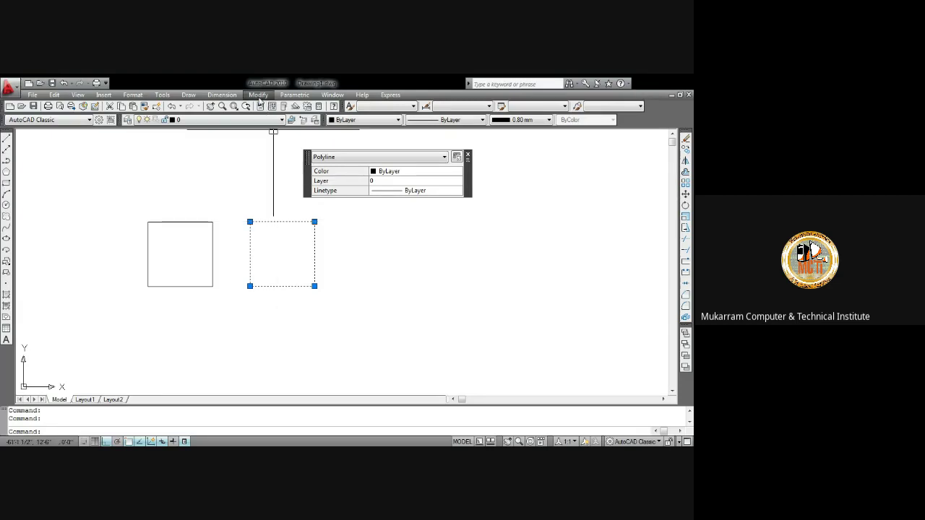
{"action": "left_click", "coordinate": [260, 96]}
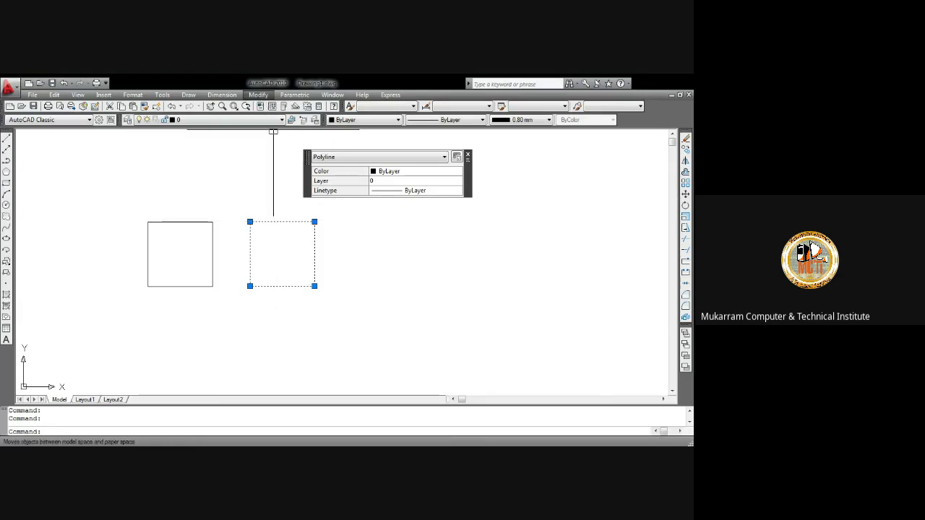
{"action": "left_click", "coordinate": [287, 313]}
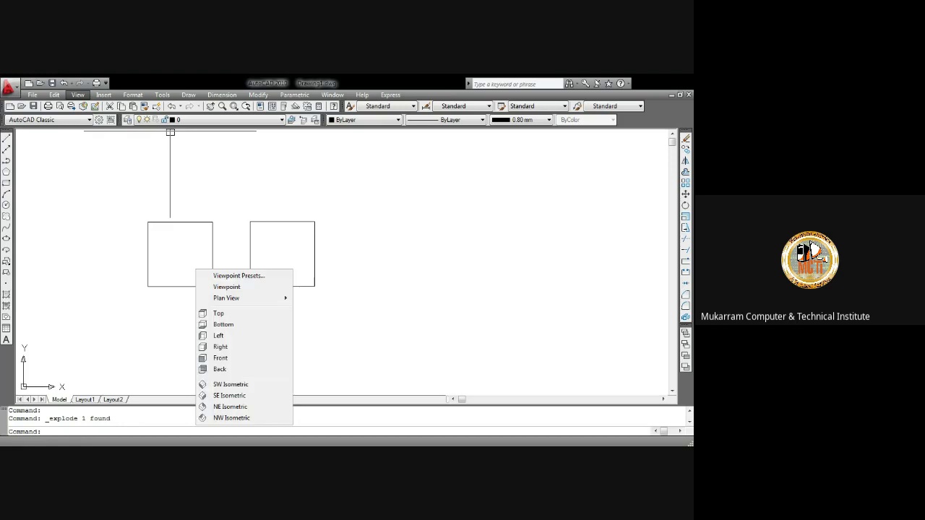
Step: Switch to SW Isometric and extrude both squares 5' high
{"action": "left_click", "coordinate": [231, 385]}
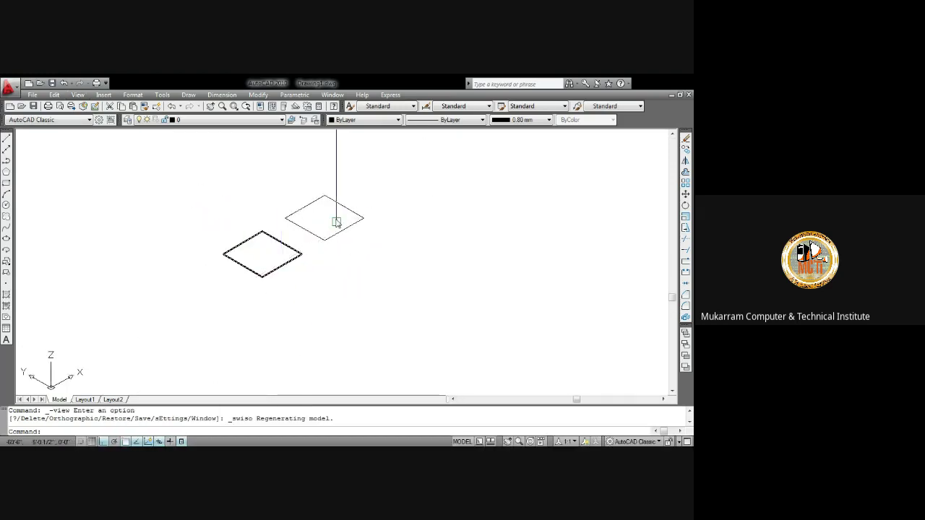
{"action": "left_click", "coordinate": [265, 274]}
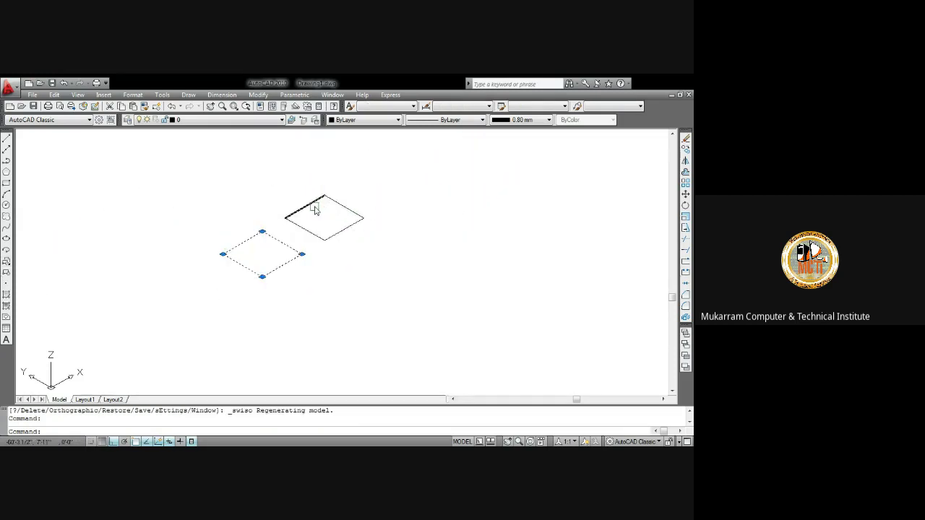
{"action": "left_click", "coordinate": [312, 232]}
{"action": "left_click", "coordinate": [355, 231]}
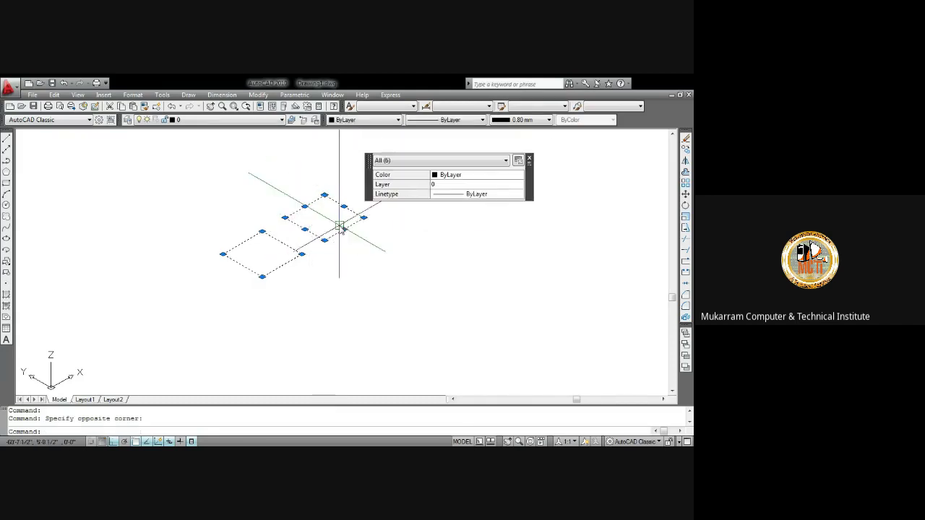
{"action": "left_click", "coordinate": [276, 194]}
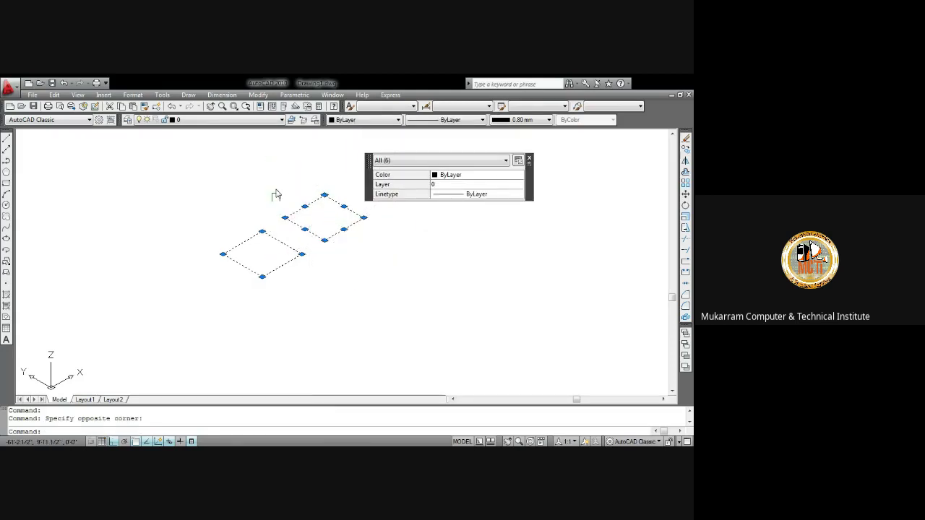
{"action": "left_click", "coordinate": [187, 95]}
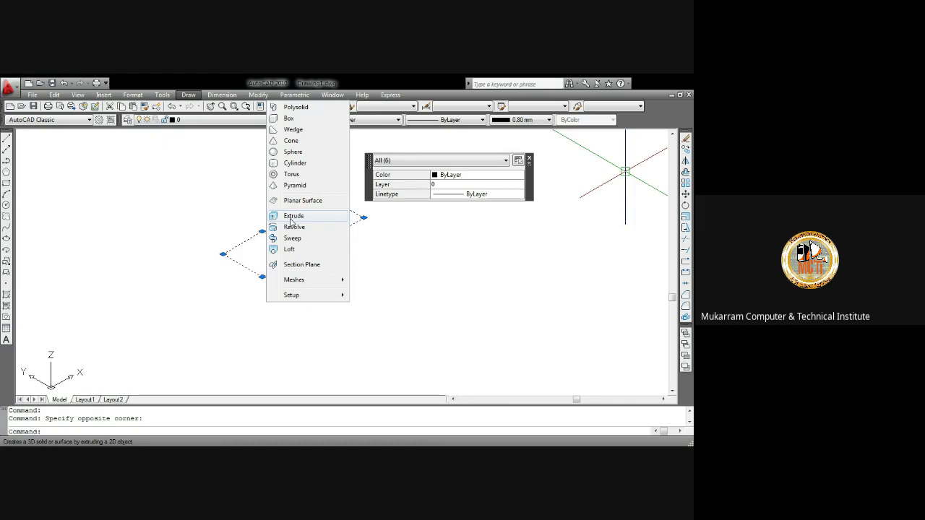
{"action": "left_click", "coordinate": [291, 216]}
{"action": "type", "text": "5"}
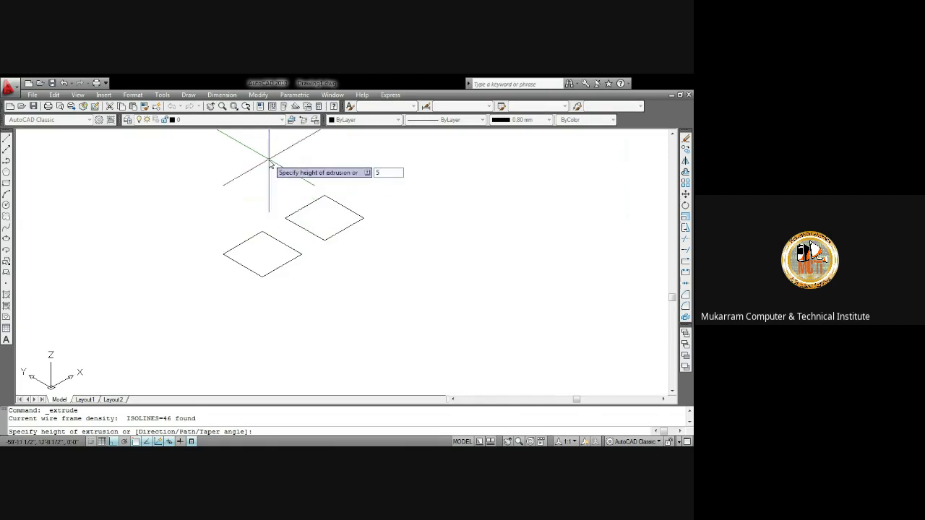
{"action": "type", "text": "'"}
{"action": "key", "text": "Return"}
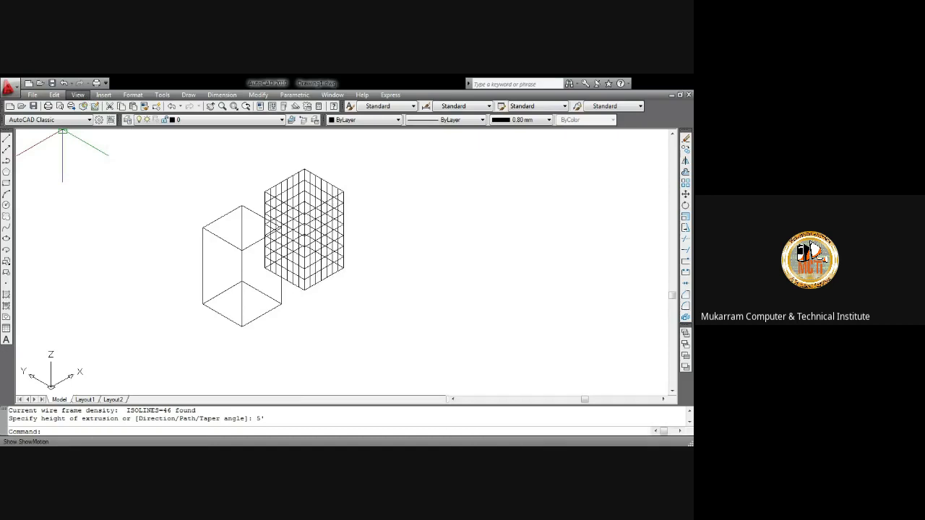
Step: Switch to the Realistic visual style and colour the front solid box Red
{"action": "right_click", "coordinate": [196, 322]}
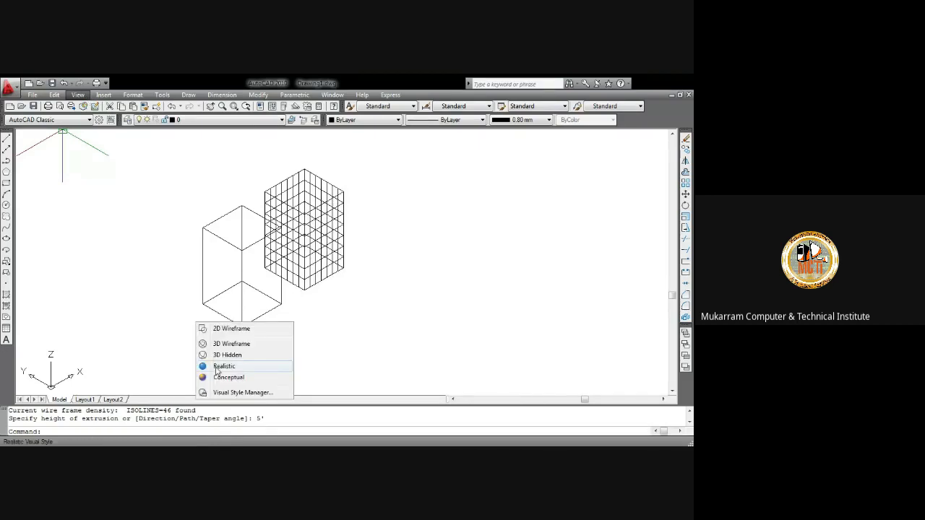
{"action": "left_click", "coordinate": [216, 368]}
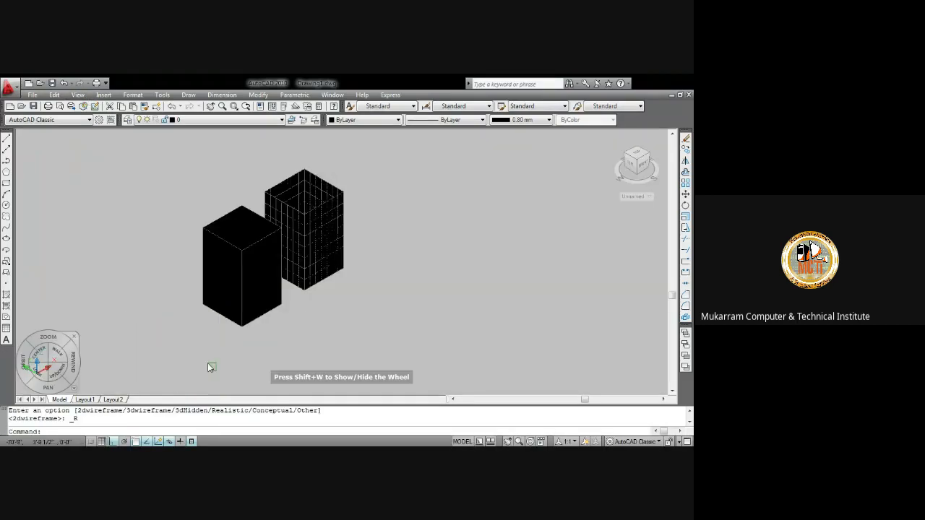
{"action": "left_click", "coordinate": [241, 261]}
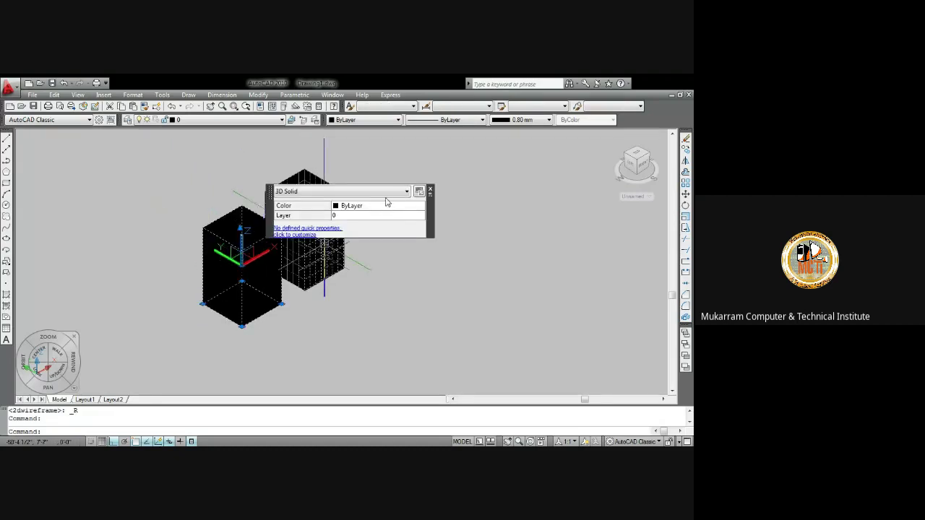
{"action": "left_click", "coordinate": [365, 207]}
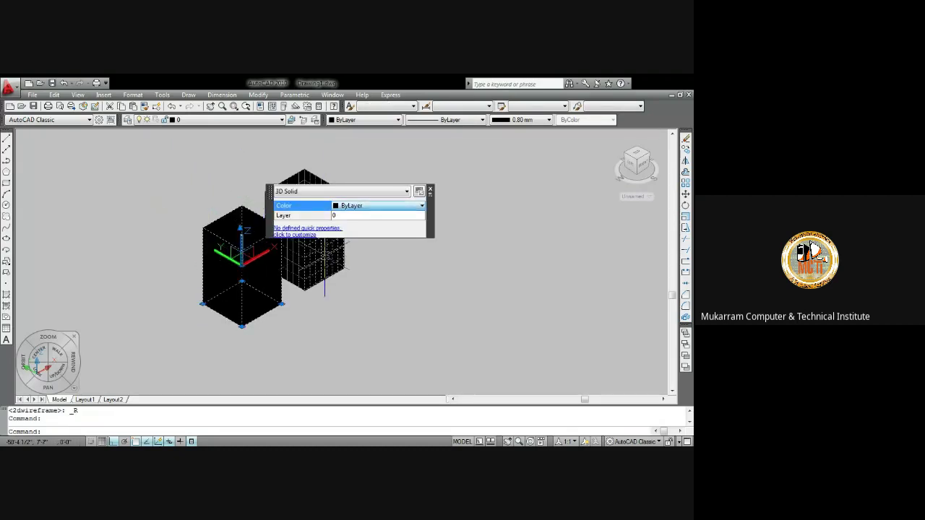
{"action": "key", "text": "Down"}
{"action": "key", "text": "Down"}
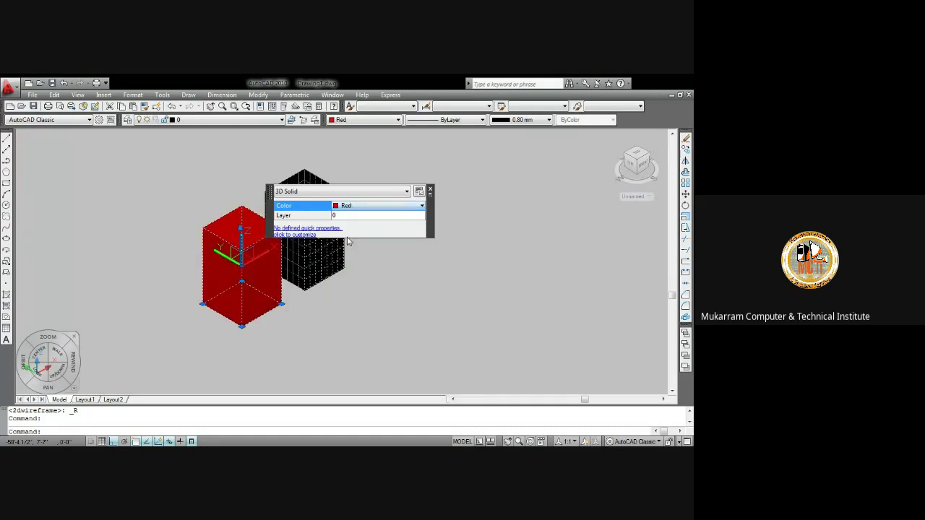
{"action": "key", "text": "Escape"}
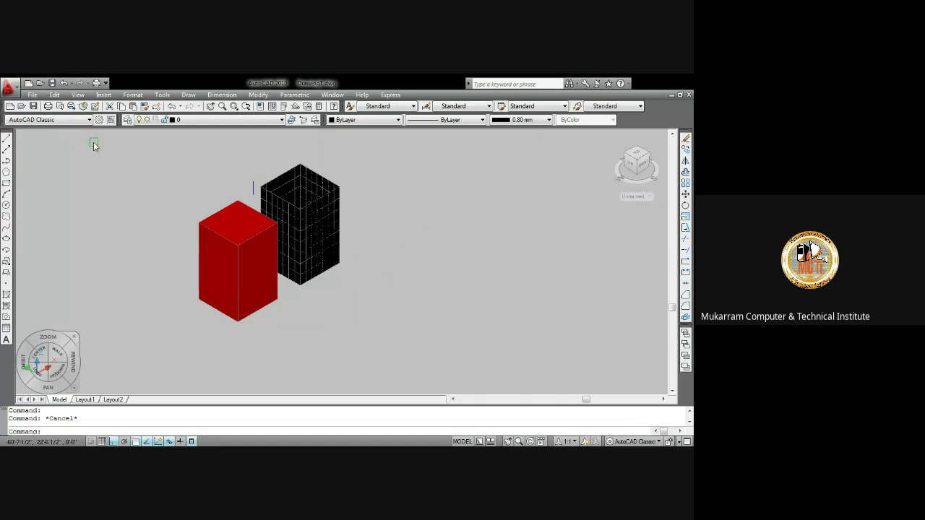
Step: Orbit around the red solid box and the mesh box, ending on a raised front-side view
{"action": "right_click", "coordinate": [196, 194]}
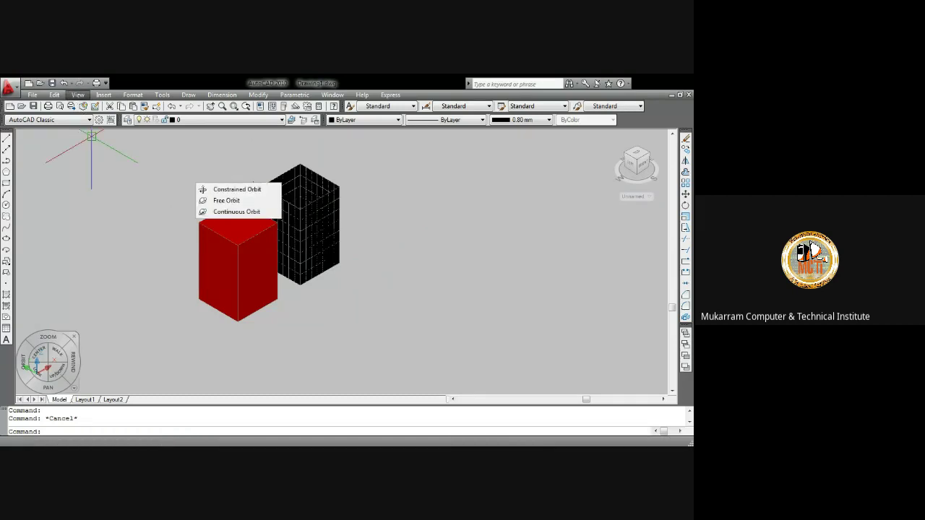
{"action": "left_click", "coordinate": [252, 193]}
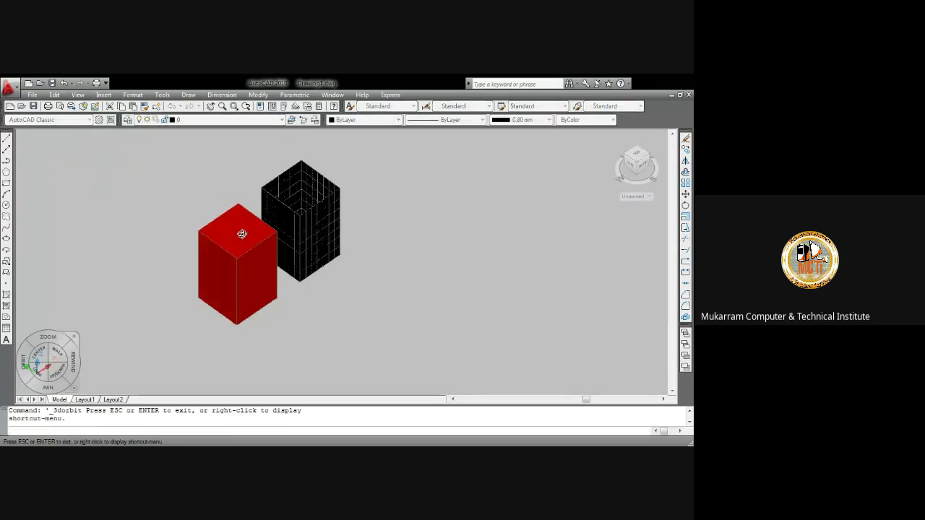
{"action": "mouse_move", "coordinate": [241, 234]}
{"action": "left_mouse_down"}
{"action": "mouse_move", "coordinate": [237, 294]}
{"action": "mouse_move", "coordinate": [207, 248]}
{"action": "mouse_move", "coordinate": [296, 255]}
{"action": "mouse_move", "coordinate": [296, 265]}
{"action": "mouse_move", "coordinate": [230, 261]}
{"action": "left_mouse_up"}
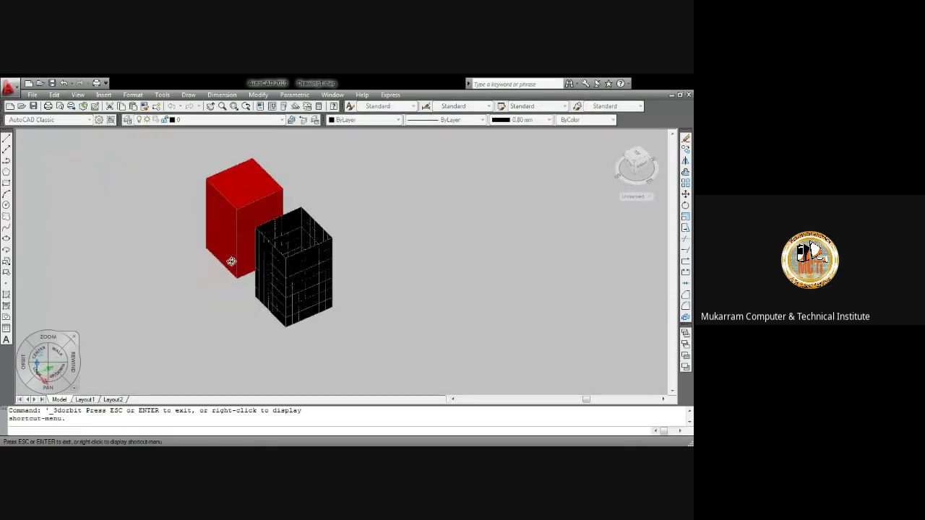
{"action": "mouse_move", "coordinate": [298, 264]}
{"action": "left_mouse_down"}
{"action": "mouse_move", "coordinate": [320, 285]}
{"action": "mouse_move", "coordinate": [244, 283]}
{"action": "mouse_move", "coordinate": [76, 244]}
{"action": "mouse_move", "coordinate": [291, 275]}
{"action": "mouse_move", "coordinate": [217, 287]}
{"action": "mouse_move", "coordinate": [236, 259]}
{"action": "left_mouse_up"}
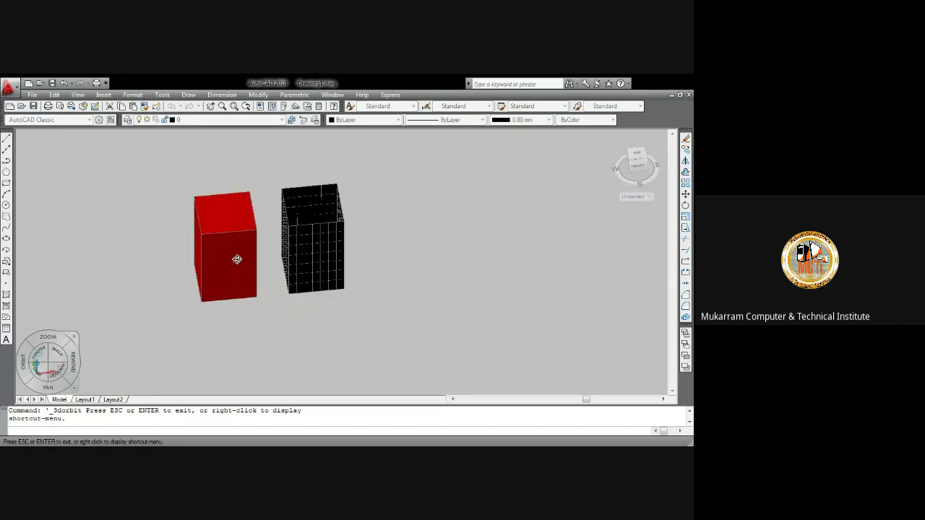
{"action": "mouse_move", "coordinate": [322, 242]}
{"action": "left_mouse_down"}
{"action": "mouse_move", "coordinate": [313, 262]}
{"action": "mouse_move", "coordinate": [331, 277]}
{"action": "mouse_move", "coordinate": [339, 253]}
{"action": "mouse_move", "coordinate": [313, 266]}
{"action": "mouse_move", "coordinate": [303, 206]}
{"action": "left_mouse_up"}
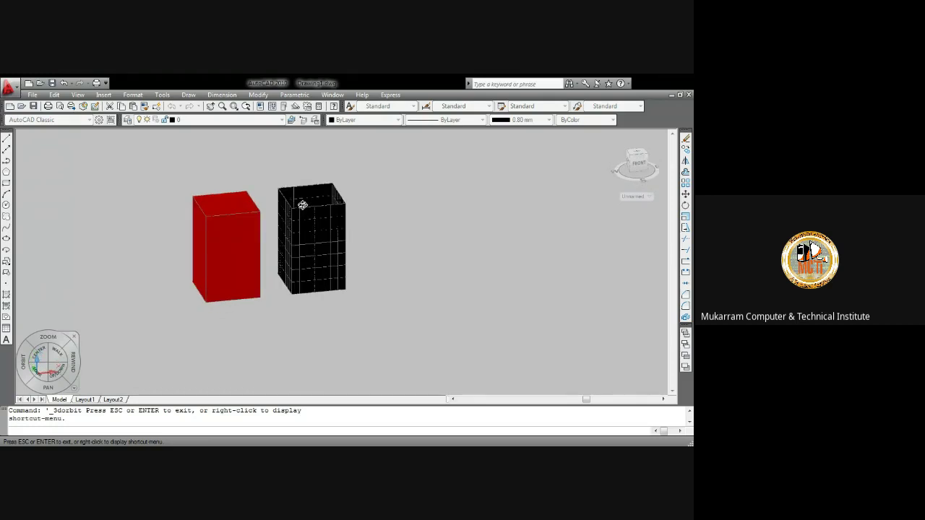
{"action": "left_click_drag", "start_coordinate": [303, 205], "coordinate": [312, 230]}
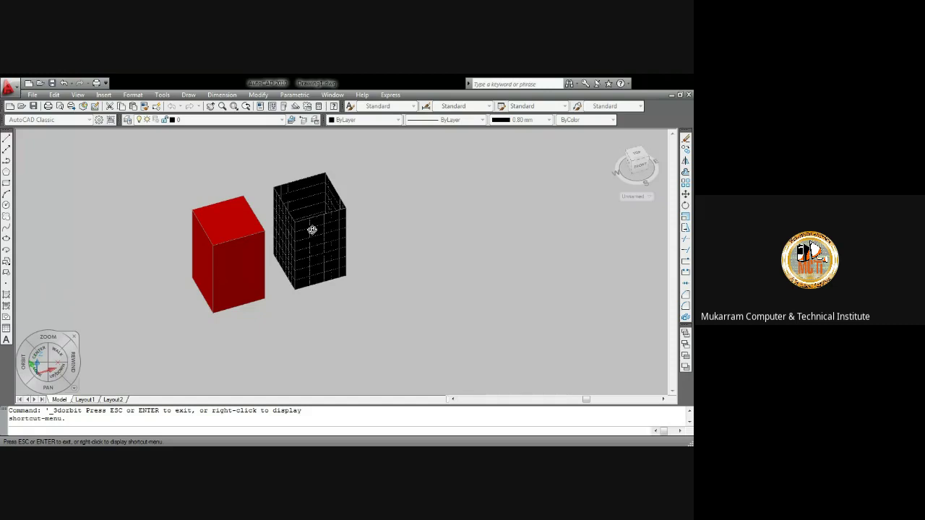
{"action": "mouse_move", "coordinate": [318, 225]}
{"action": "left_mouse_down"}
{"action": "mouse_move", "coordinate": [306, 219]}
{"action": "mouse_move", "coordinate": [320, 256]}
{"action": "mouse_move", "coordinate": [291, 209]}
{"action": "mouse_move", "coordinate": [236, 211]}
{"action": "mouse_move", "coordinate": [293, 240]}
{"action": "mouse_move", "coordinate": [306, 221]}
{"action": "mouse_move", "coordinate": [329, 254]}
{"action": "mouse_move", "coordinate": [320, 261]}
{"action": "mouse_move", "coordinate": [321, 217]}
{"action": "mouse_move", "coordinate": [325, 233]}
{"action": "left_mouse_up"}
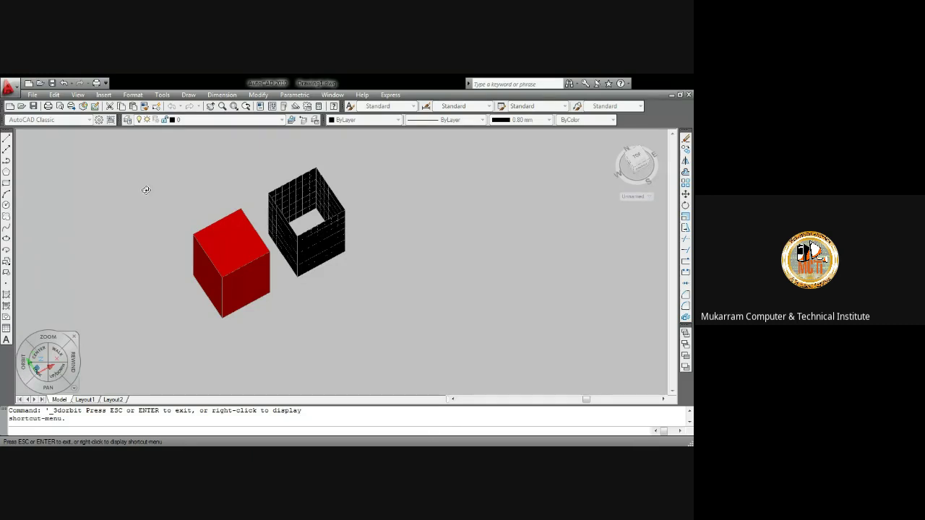
{"action": "mouse_move", "coordinate": [251, 259]}
{"action": "left_mouse_down"}
{"action": "mouse_move", "coordinate": [250, 217]}
{"action": "mouse_move", "coordinate": [267, 241]}
{"action": "mouse_move", "coordinate": [219, 242]}
{"action": "mouse_move", "coordinate": [303, 250]}
{"action": "left_mouse_up"}
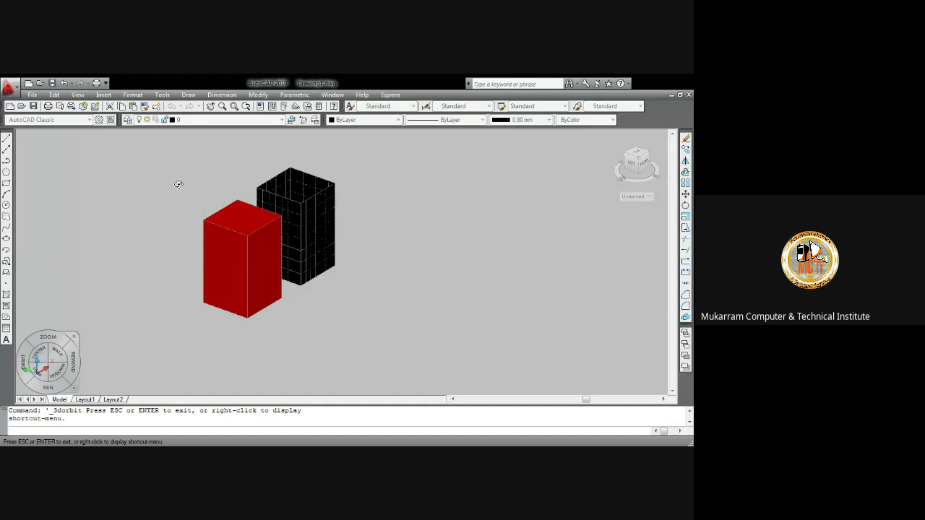
{"action": "mouse_move", "coordinate": [191, 202]}
{"action": "left_mouse_down"}
{"action": "mouse_move", "coordinate": [290, 260]}
{"action": "mouse_move", "coordinate": [374, 244]}
{"action": "mouse_move", "coordinate": [417, 253]}
{"action": "mouse_move", "coordinate": [242, 268]}
{"action": "mouse_move", "coordinate": [156, 235]}
{"action": "left_mouse_up"}
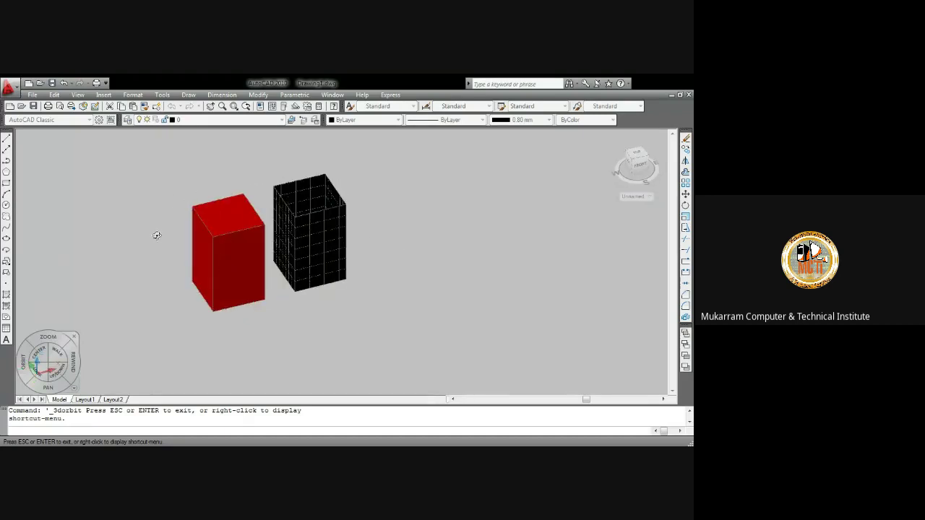
{"action": "key", "text": "Escape"}
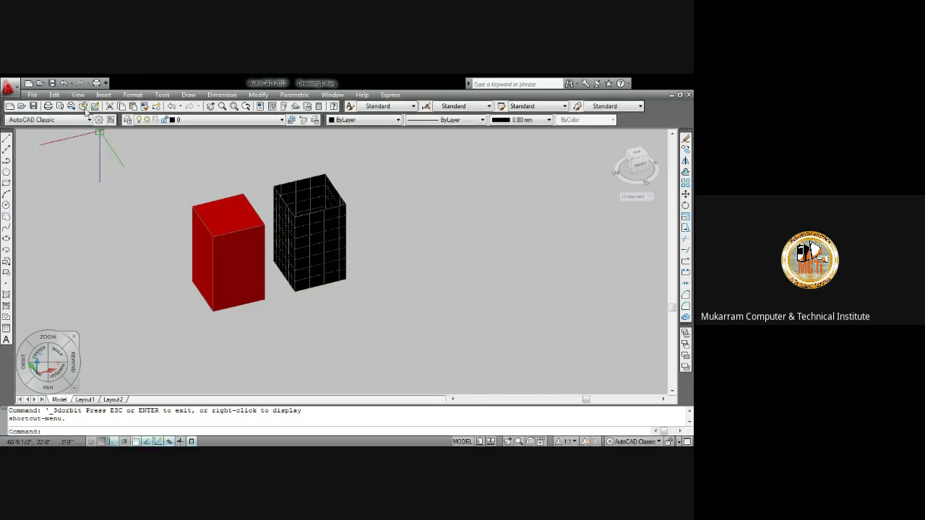
Step: Switch the visual style to 2D Wireframe
{"action": "right_click", "coordinate": [196, 333]}
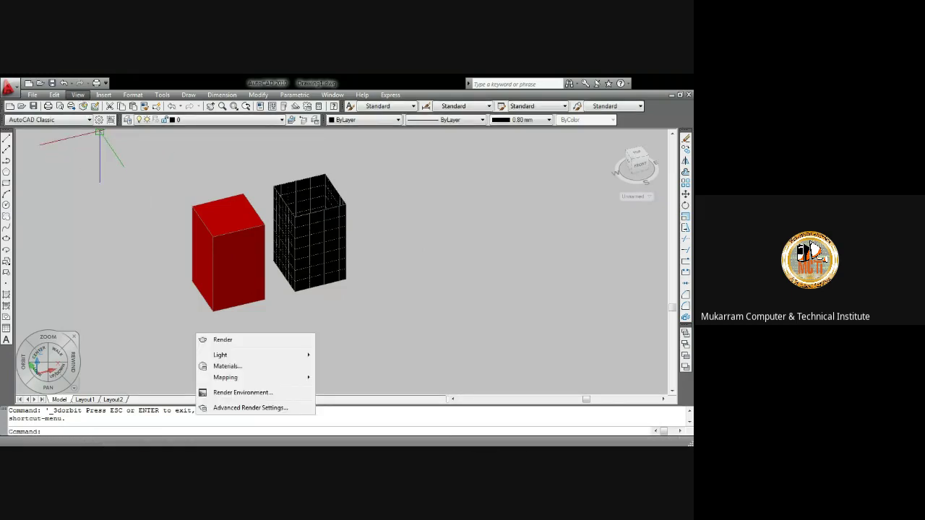
{"action": "right_click", "coordinate": [196, 322]}
{"action": "left_click", "coordinate": [221, 333]}
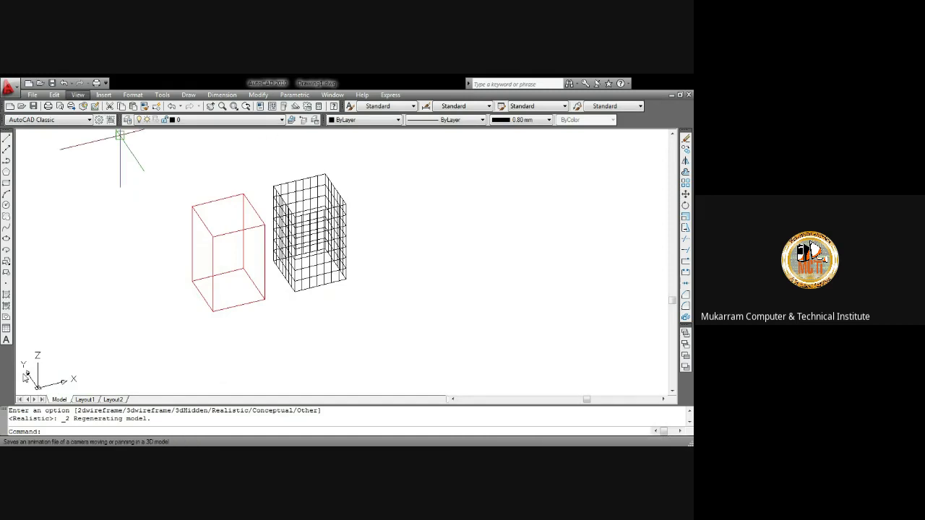
Step: Set the view to Top so the boxes appear as a red and a black square
{"action": "right_click", "coordinate": [193, 268]}
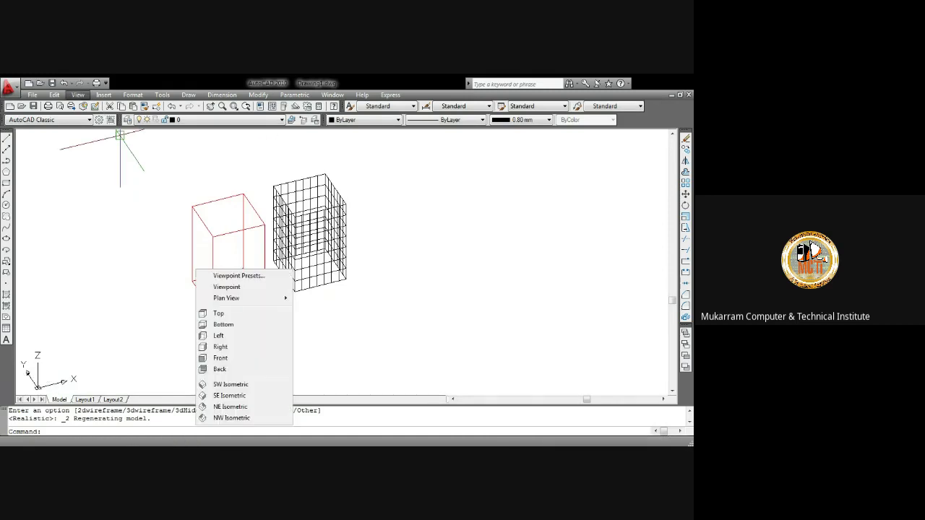
{"action": "left_click", "coordinate": [226, 311]}
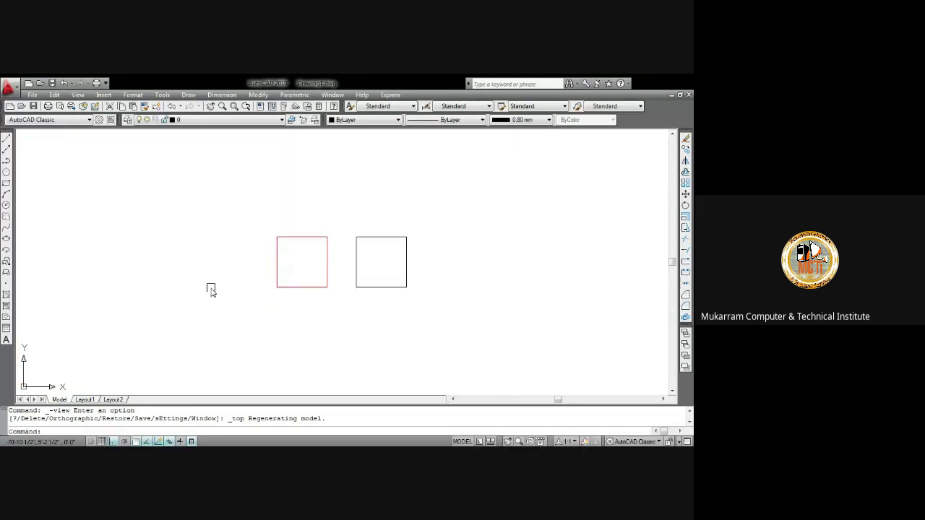
{"action": "left_click", "coordinate": [188, 96]}
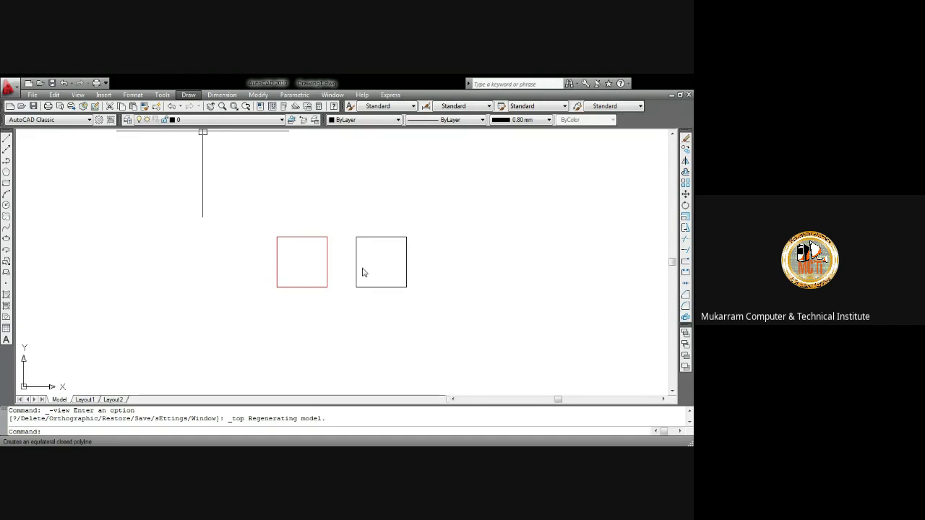
Step: Draw a closed polyline square with 36-unit sides at the upper left
{"action": "left_click", "coordinate": [376, 197]}
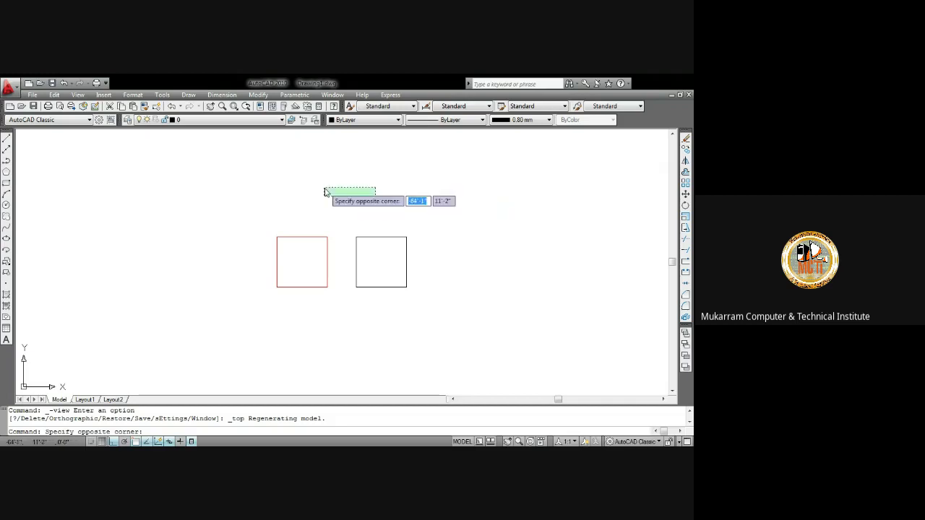
{"action": "left_click", "coordinate": [324, 190]}
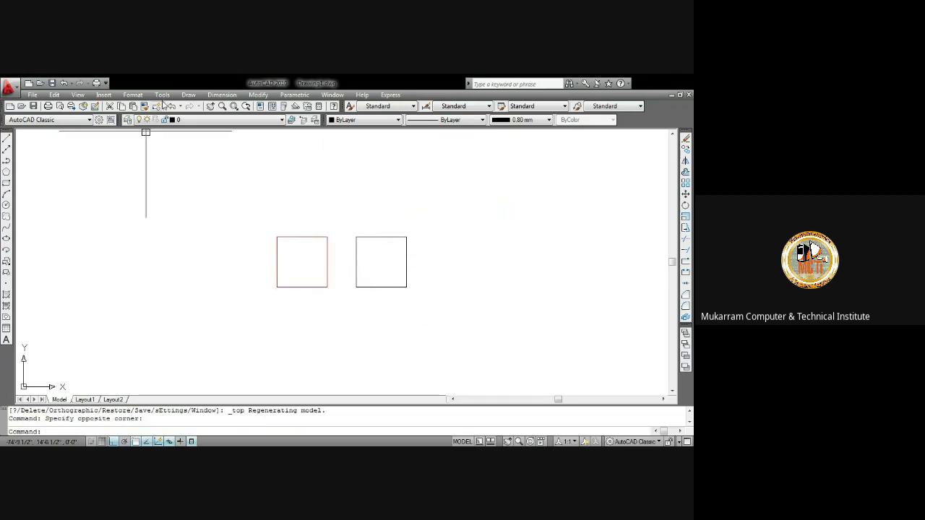
{"action": "left_click", "coordinate": [189, 101]}
{"action": "left_click", "coordinate": [120, 167]}
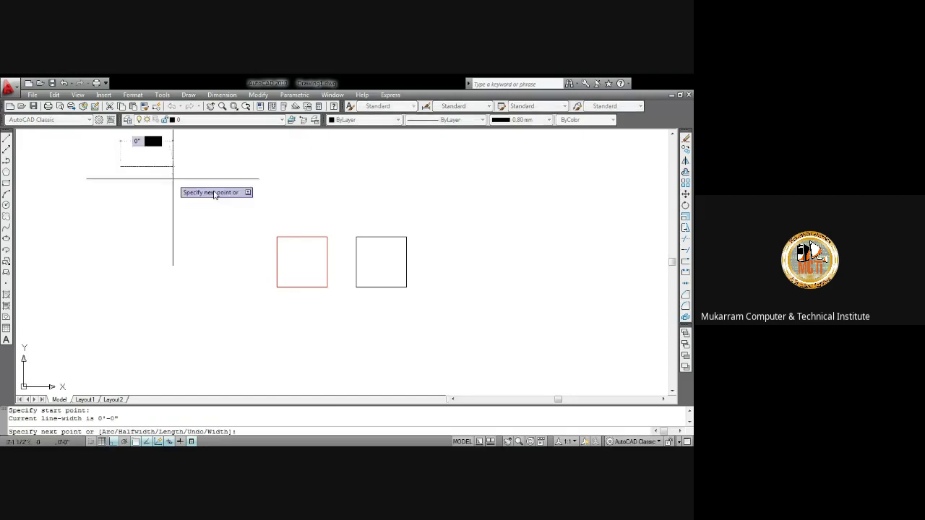
{"action": "type", "text": "36"}
{"action": "key", "text": "Return"}
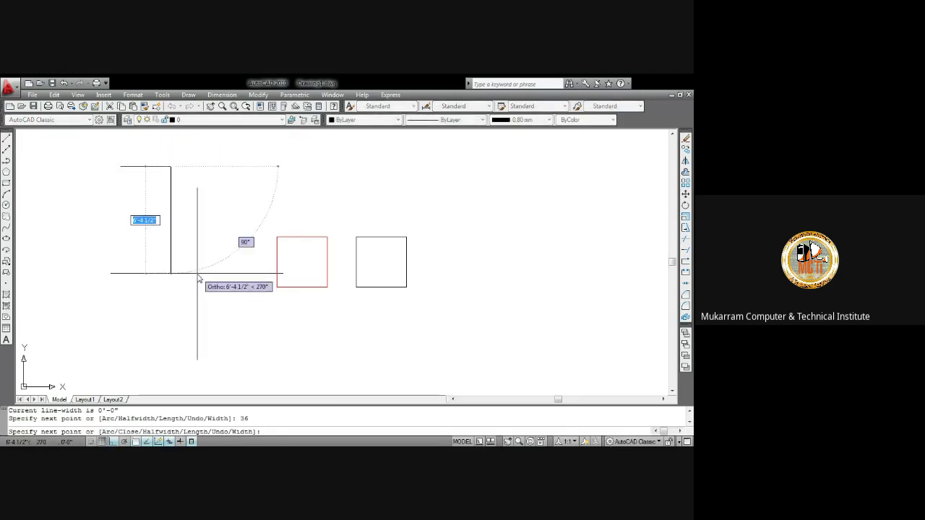
{"action": "type", "text": "36"}
{"action": "key", "text": "Return"}
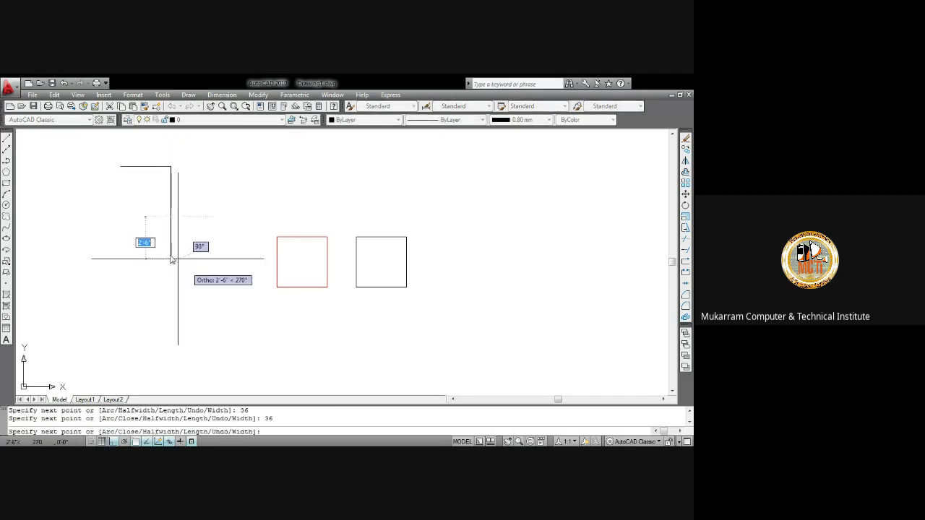
{"action": "type", "text": "36"}
{"action": "key", "text": "Return"}
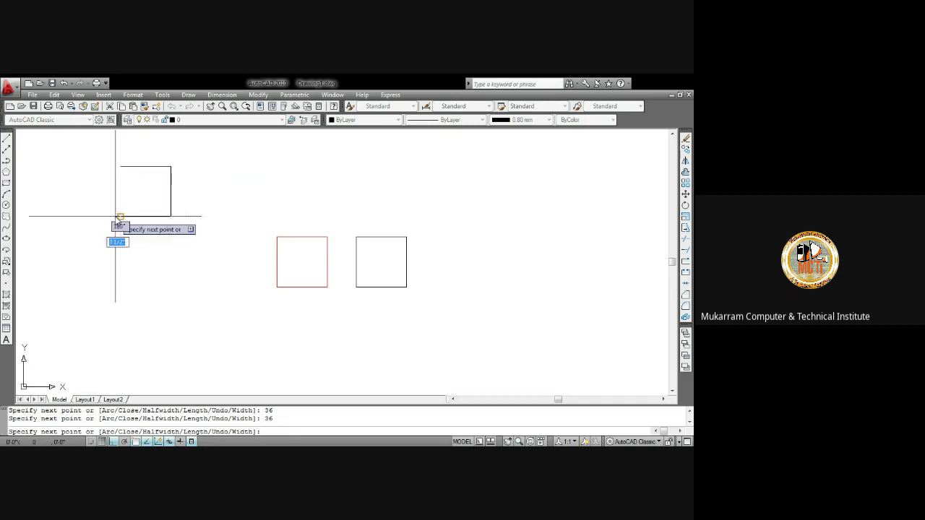
{"action": "type", "text": "c"}
{"action": "key", "text": "Return"}
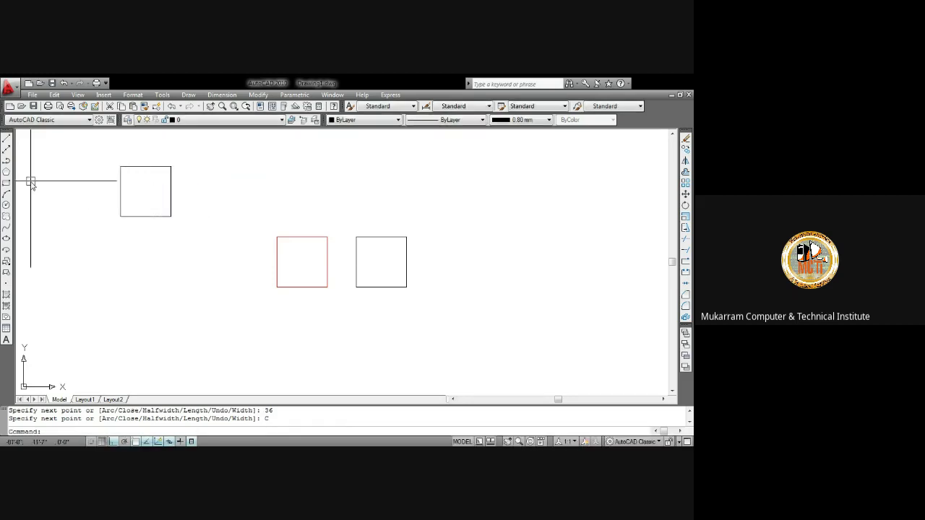
Step: Explode the new square into separate lines
{"action": "scroll", "coordinate": [137, 174], "scroll_direction": "up", "scroll_amount": 1}
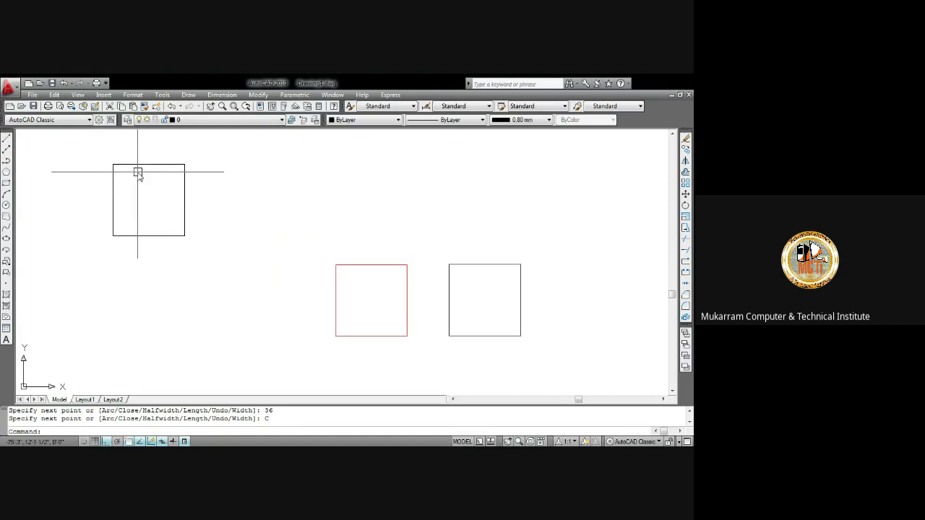
{"action": "left_click", "coordinate": [136, 165]}
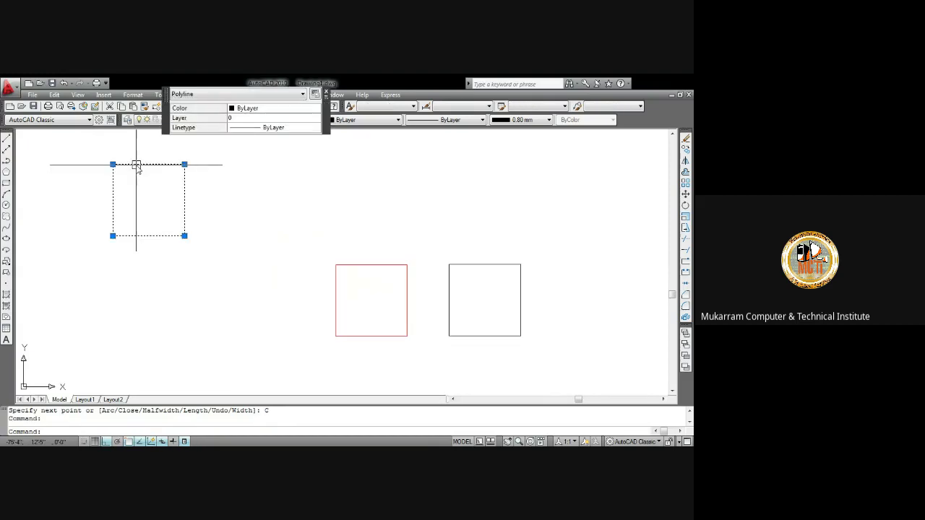
{"action": "left_click", "coordinate": [257, 95]}
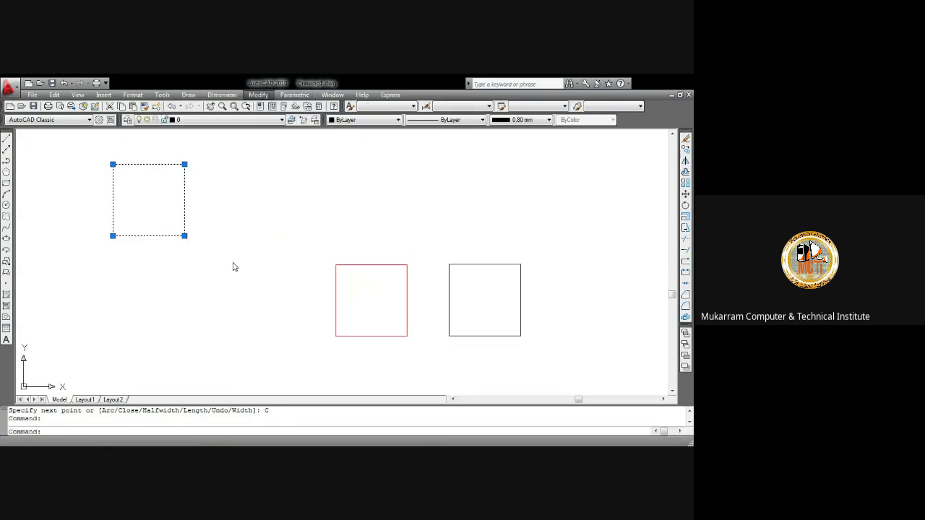
{"action": "left_click", "coordinate": [260, 347]}
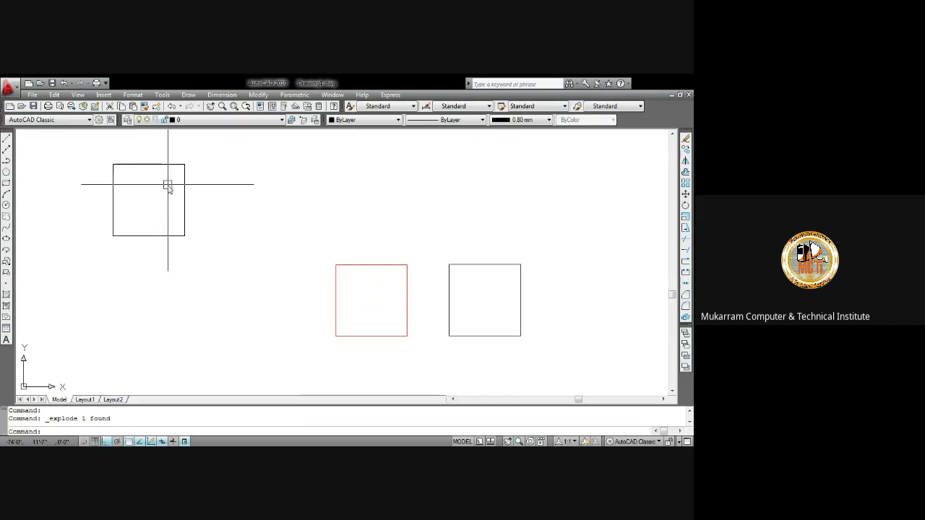
Step: Use BOUNDARY with a point picked inside the left square to create a closed polyline
{"action": "type", "text": "bo"}
{"action": "key", "text": "Return"}
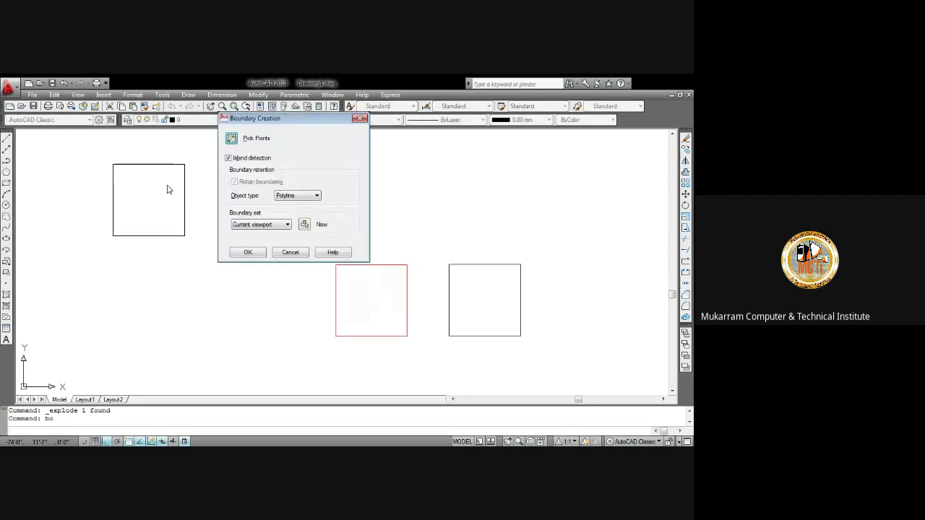
{"action": "key", "text": "alt+p"}
{"action": "left_click", "coordinate": [159, 192]}
{"action": "key", "text": "Return"}
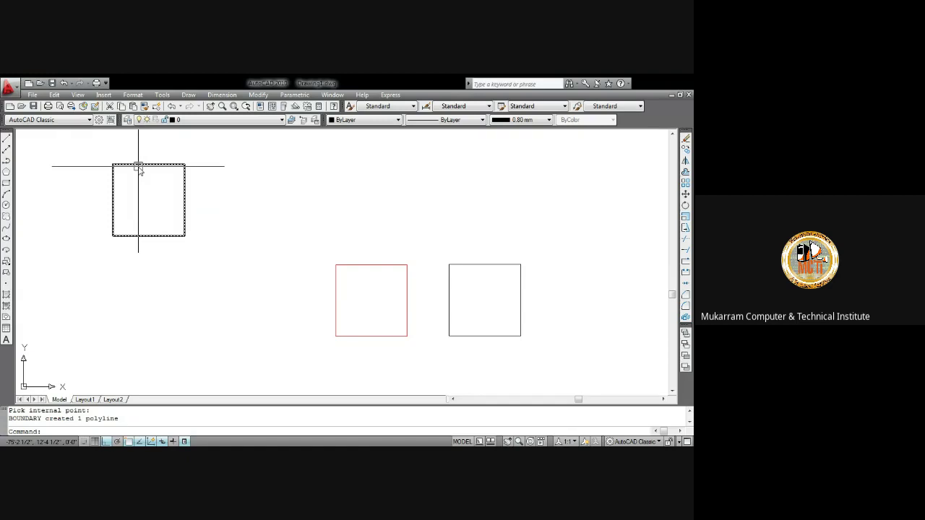
Step: Explode the new boundary polyline with X and pan the view right and down
{"action": "type", "text": "x"}
{"action": "key", "text": "Return"}
{"action": "left_click", "coordinate": [142, 165]}
{"action": "key", "text": "Return"}
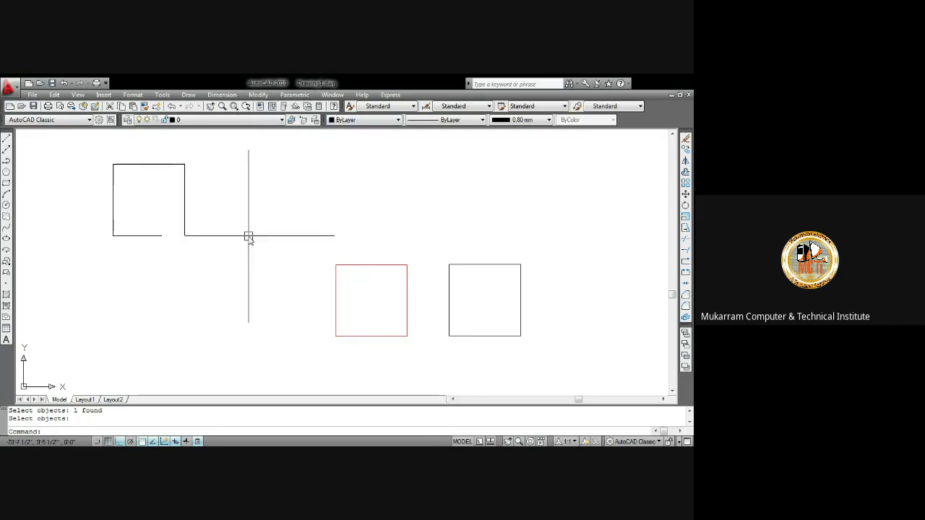
{"action": "scroll", "coordinate": [250, 226], "scroll_direction": "down", "scroll_amount": 2}
{"action": "middle_click_drag", "start_coordinate": [186, 236], "coordinate": [233, 254]}
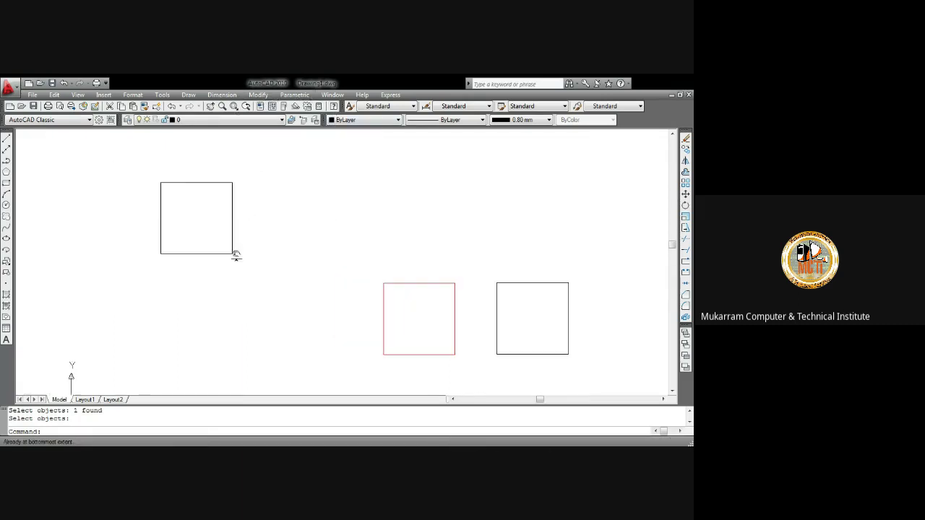
{"action": "left_click", "coordinate": [185, 102]}
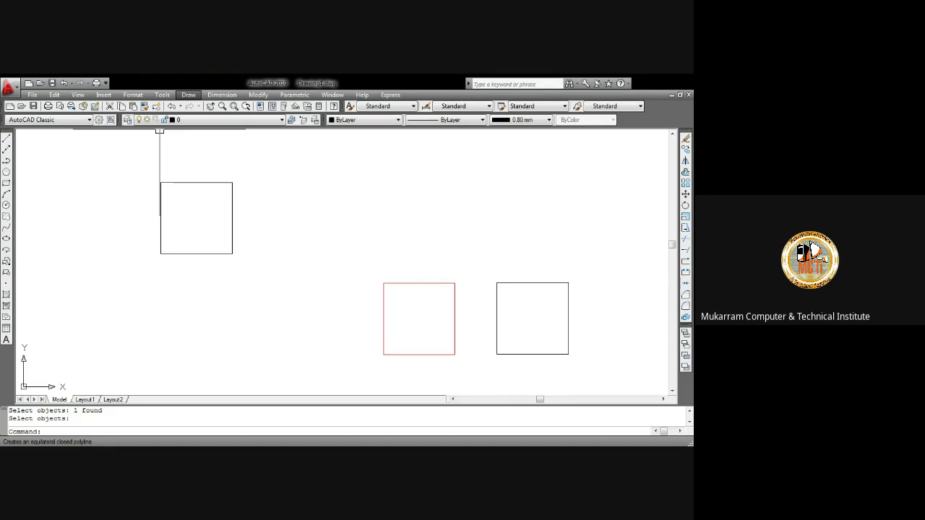
Step: Draw a five-sided polygon inscribed in a radius-36 circle above the left square, then zoom extents
{"action": "left_click", "coordinate": [6, 171]}
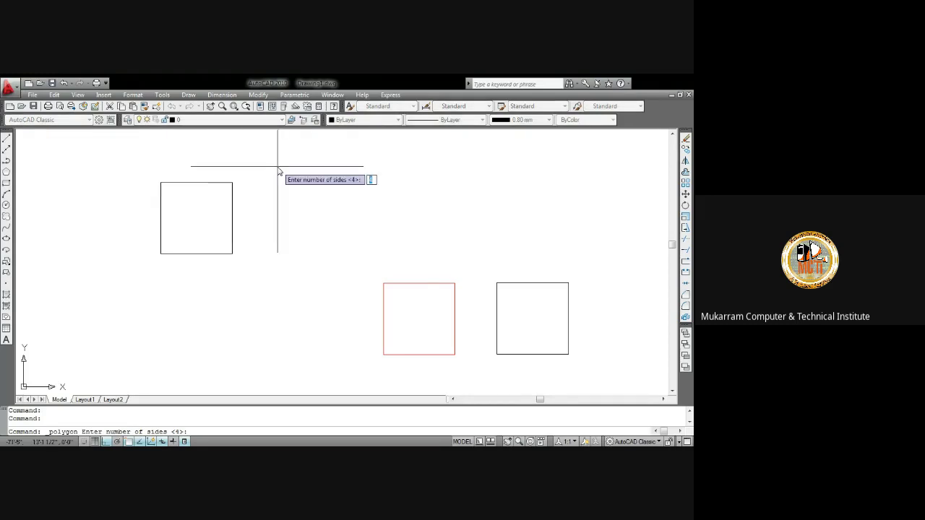
{"action": "type", "text": "5"}
{"action": "key", "text": "Return"}
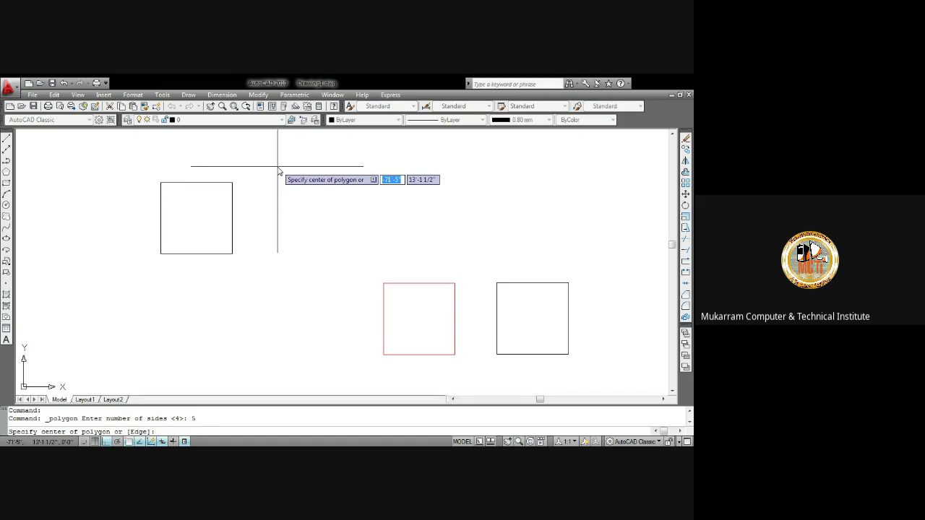
{"action": "left_click", "coordinate": [267, 147]}
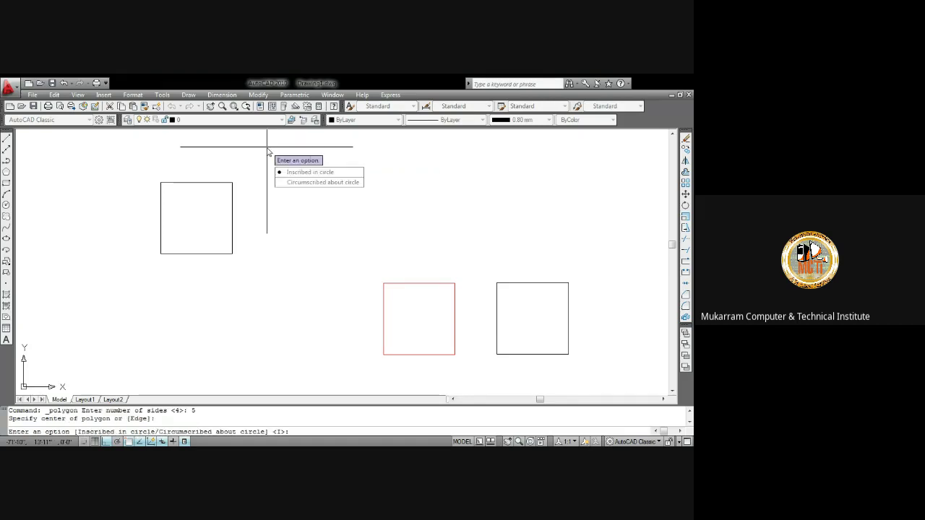
{"action": "left_click", "coordinate": [309, 173]}
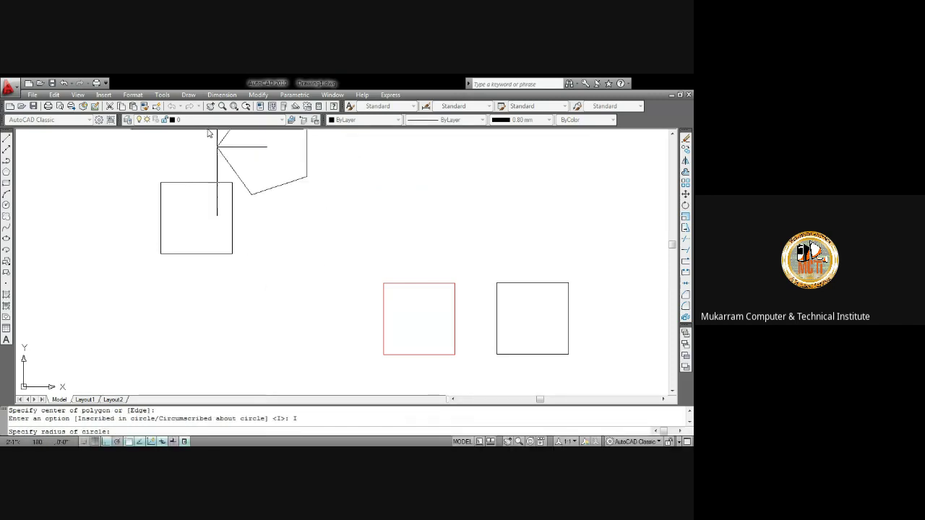
{"action": "type", "text": "36"}
{"action": "key", "text": "Return"}
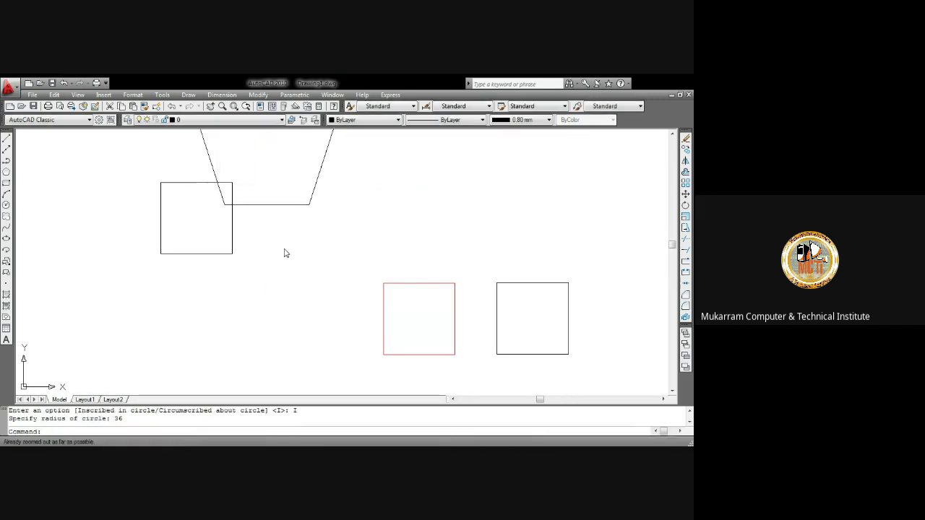
{"action": "middle_click", "coordinate": [270, 197]}
{"action": "scroll", "coordinate": [270, 198], "scroll_direction": "up", "scroll_amount": 3}
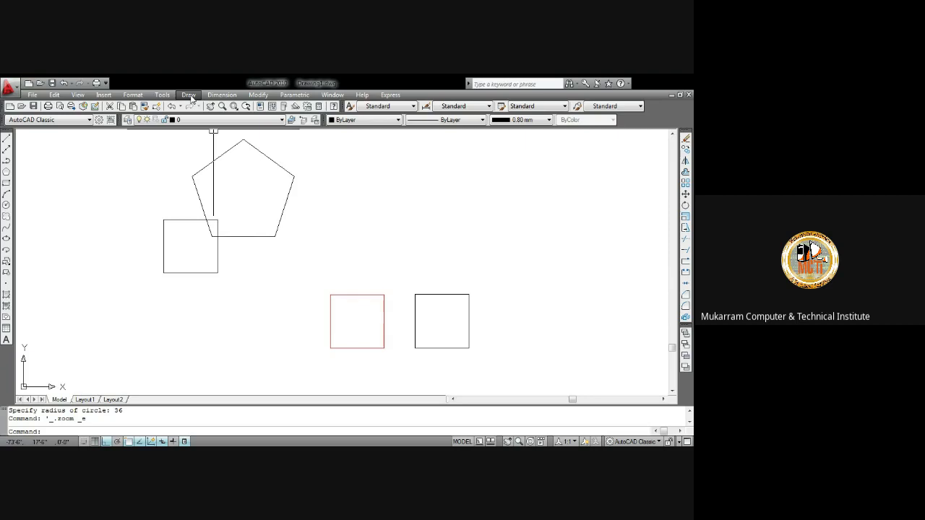
Step: Start a polyline at the square's top-left corner, then cancel it
{"action": "key", "text": "Escape"}
{"action": "type", "text": "plo"}
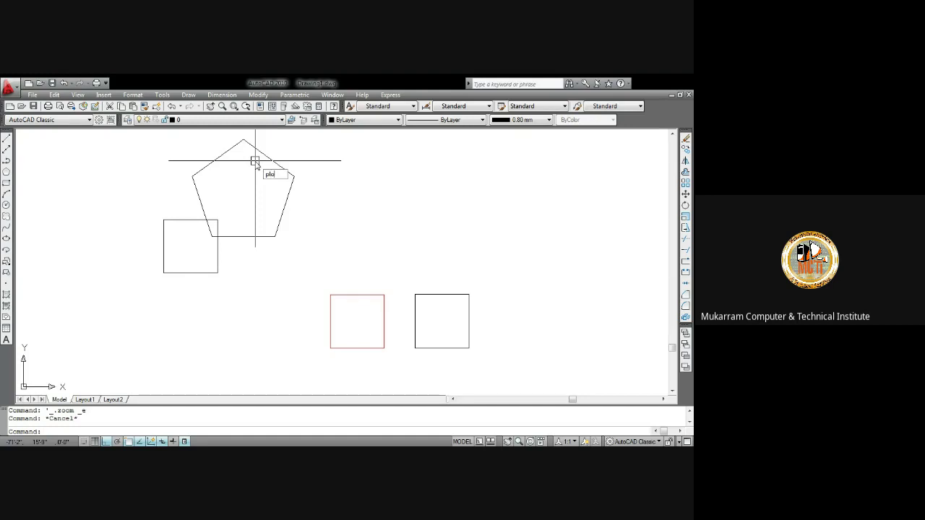
{"action": "key", "text": "Return"}
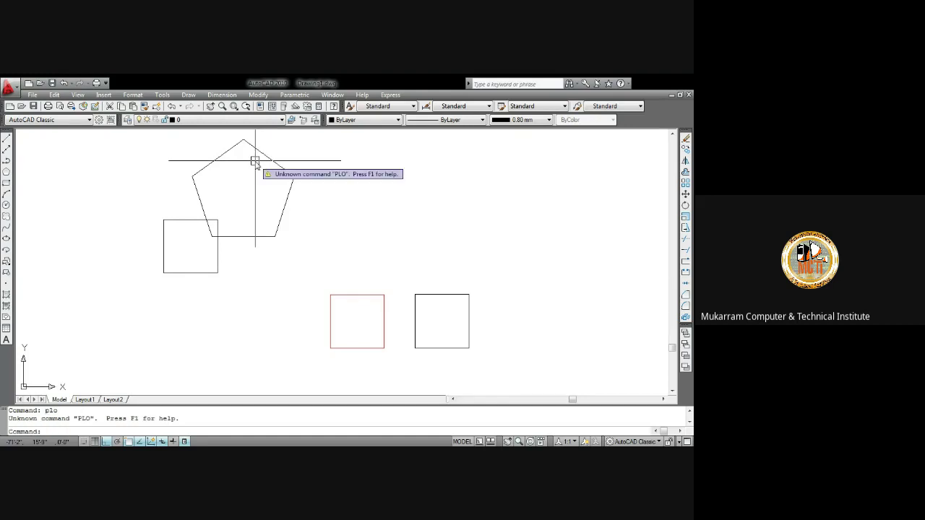
{"action": "key", "text": "Escape"}
{"action": "type", "text": "pl"}
{"action": "key", "text": "Return"}
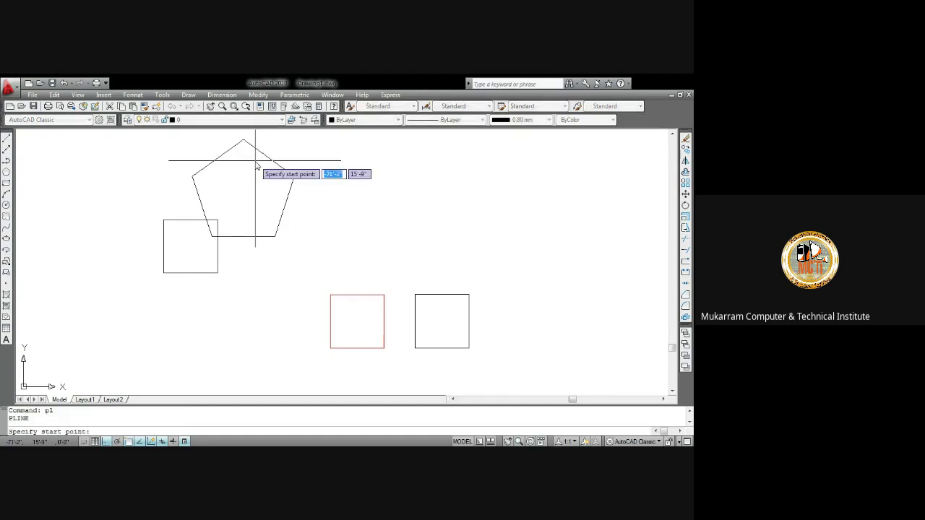
{"action": "left_click", "coordinate": [164, 219]}
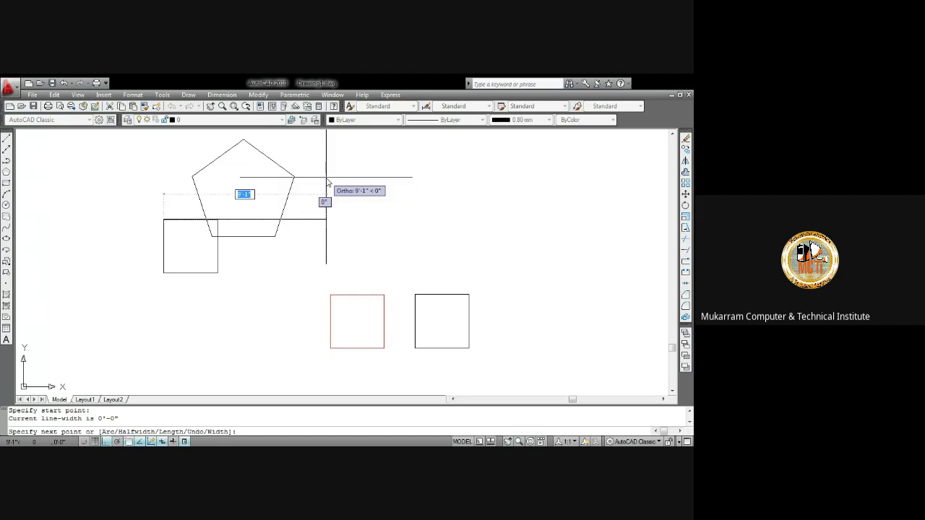
{"action": "key", "text": "Escape"}
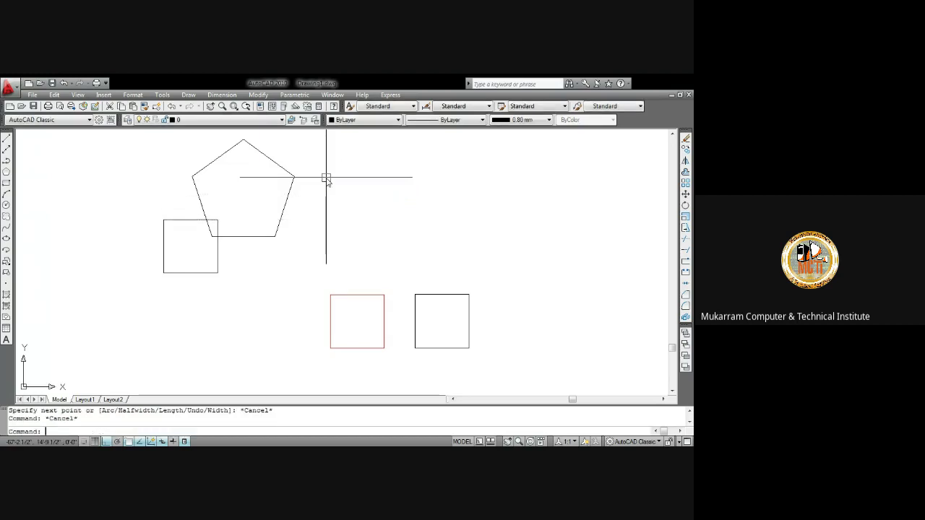
Step: Draw a short polyline segment from beside the pentagon out to the right
{"action": "type", "text": "pl"}
{"action": "key", "text": "Escape"}
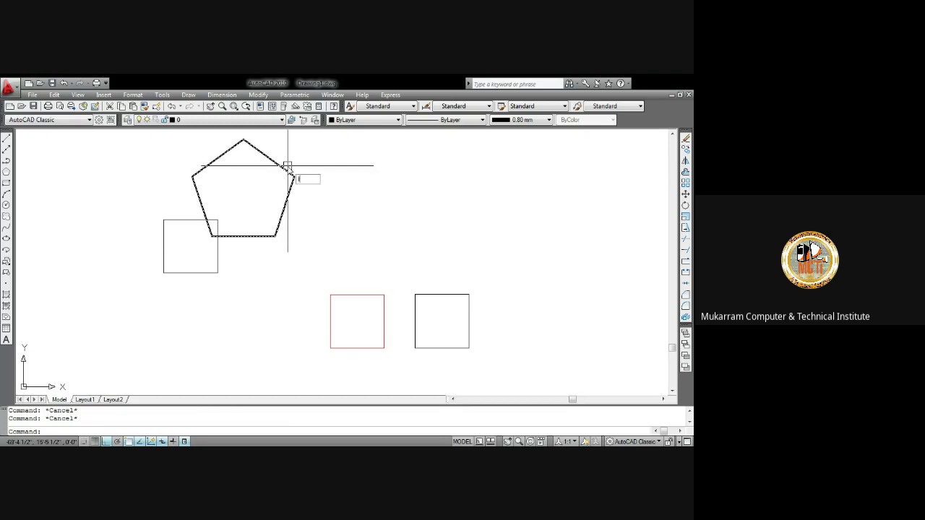
{"action": "type", "text": "pl"}
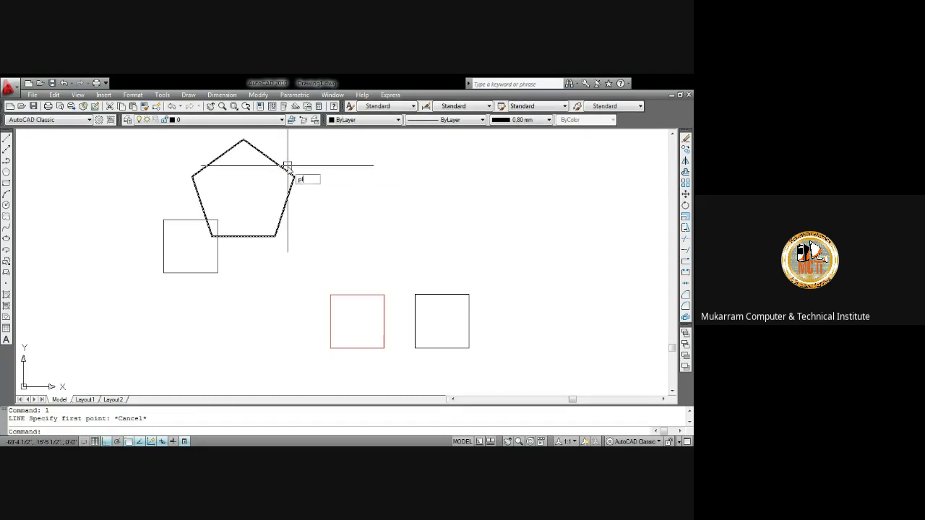
{"action": "key", "text": "Return"}
{"action": "left_click", "coordinate": [304, 168]}
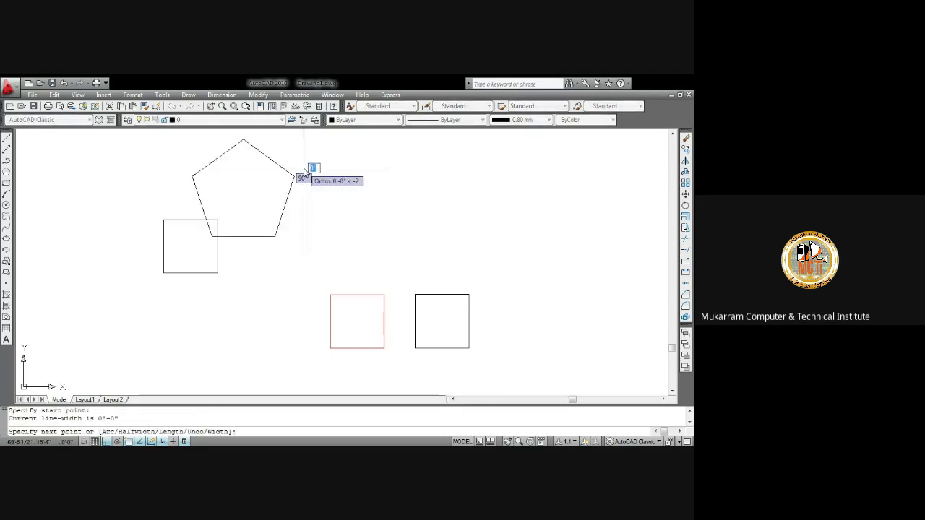
{"action": "left_click", "coordinate": [379, 213]}
{"action": "key", "text": "Escape"}
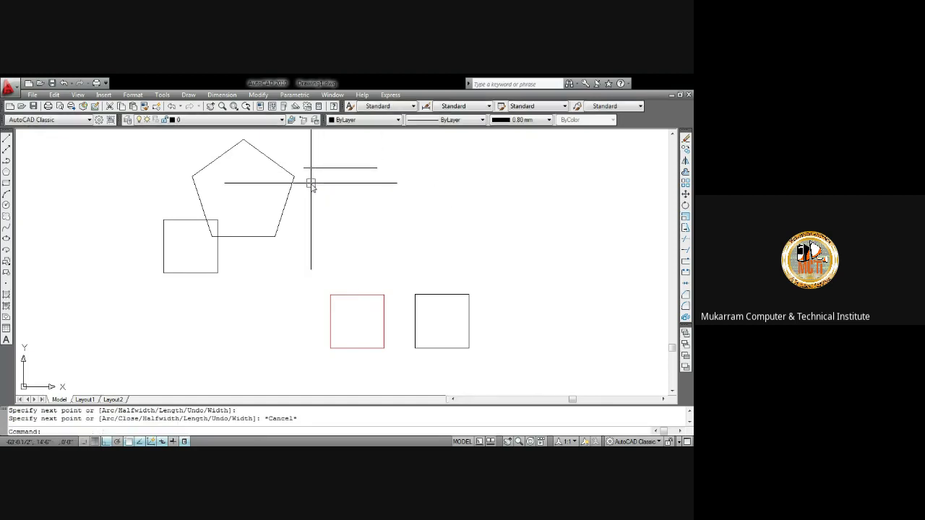
Step: Window-select the pentagon and the new segment and erase them
{"action": "scroll", "coordinate": [310, 187], "scroll_direction": "down", "scroll_amount": 5}
{"action": "left_click", "coordinate": [347, 190]}
{"action": "left_click", "coordinate": [297, 173]}
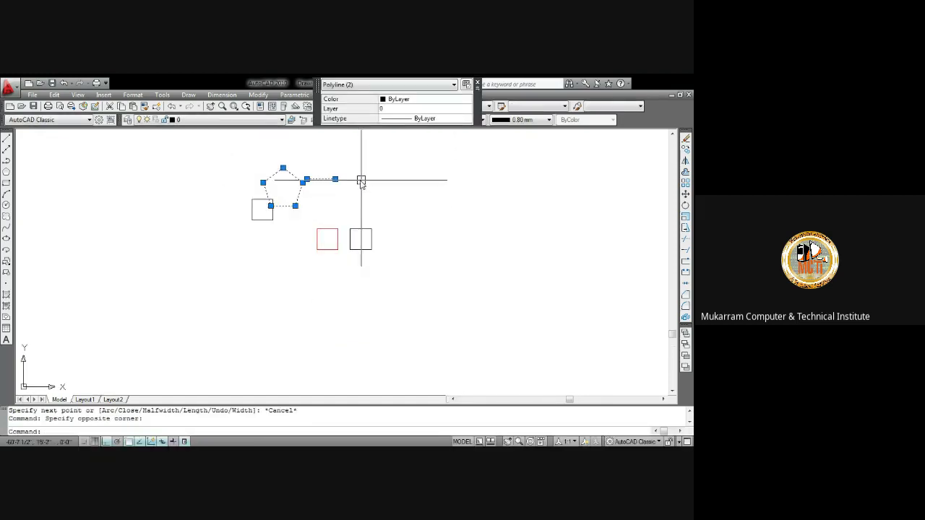
{"action": "key", "text": "Delete"}
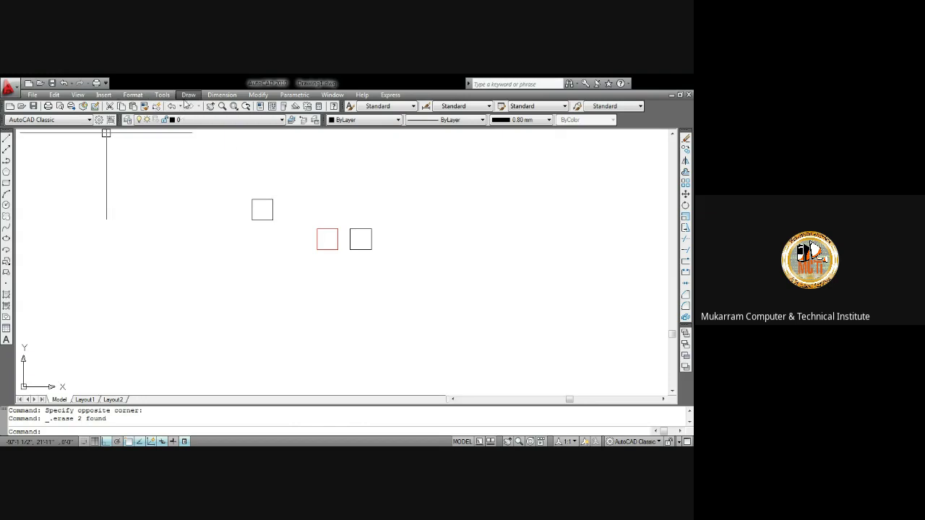
Step: Draw a ten-sided polygon inscribed in a radius-36 circle with the POL command
{"action": "left_click", "coordinate": [234, 155]}
{"action": "left_click", "coordinate": [378, 181]}
{"action": "type", "text": "pol"}
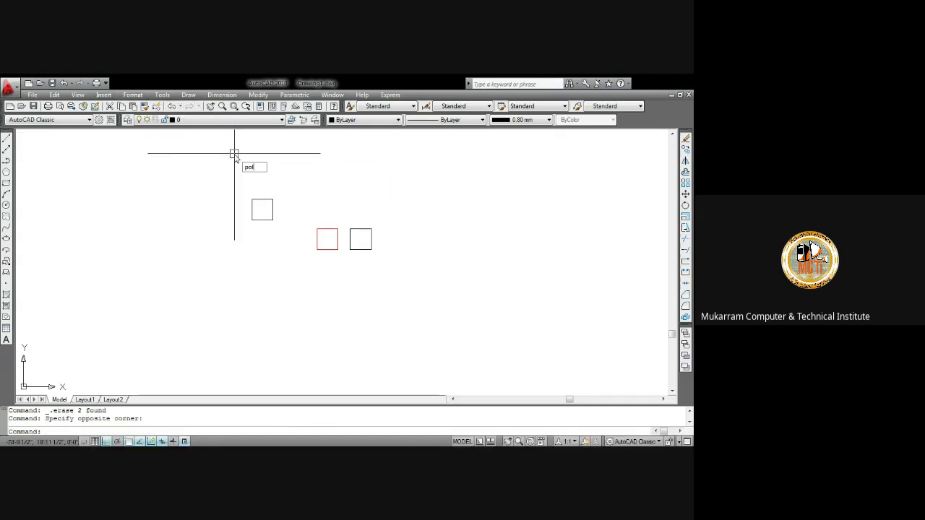
{"action": "key", "text": "Return"}
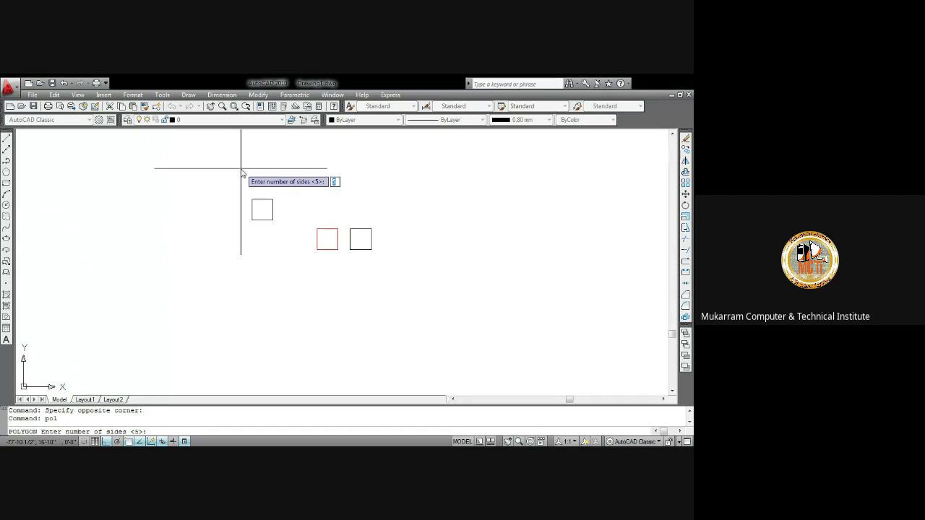
{"action": "type", "text": "1"}
{"action": "type", "text": "0"}
{"action": "key", "text": "Return"}
{"action": "left_click", "coordinate": [242, 172]}
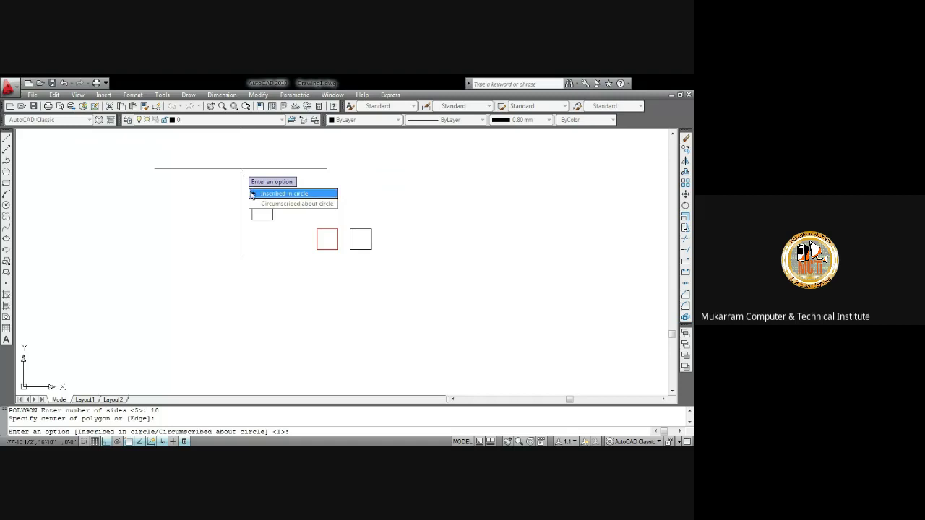
{"action": "left_click", "coordinate": [282, 193]}
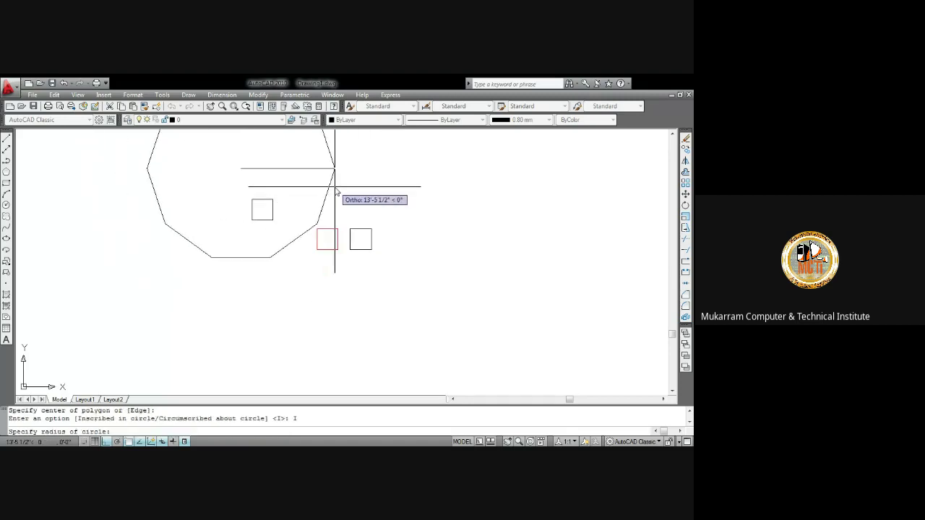
{"action": "type", "text": "36"}
{"action": "key", "text": "Return"}
{"action": "scroll", "coordinate": [247, 153], "scroll_direction": "up", "scroll_amount": 3}
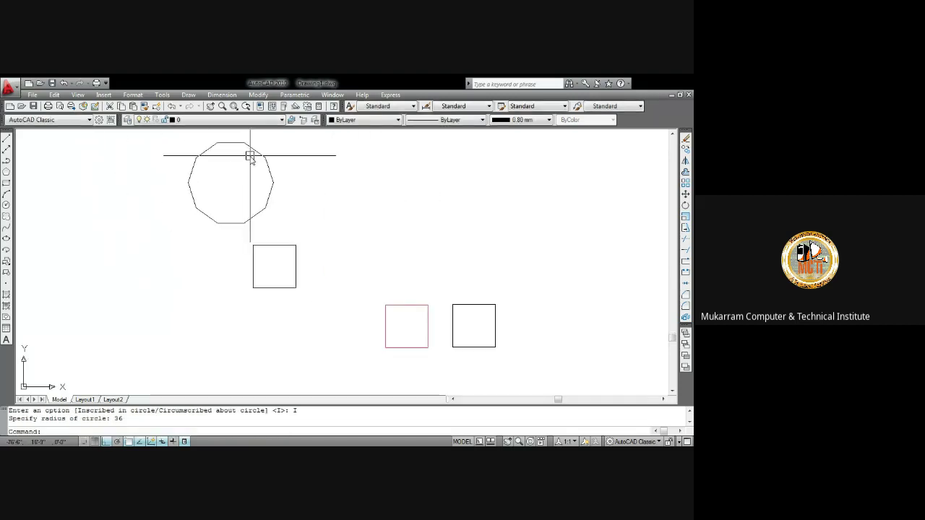
{"action": "scroll", "coordinate": [231, 148], "scroll_direction": "up", "scroll_amount": 2}
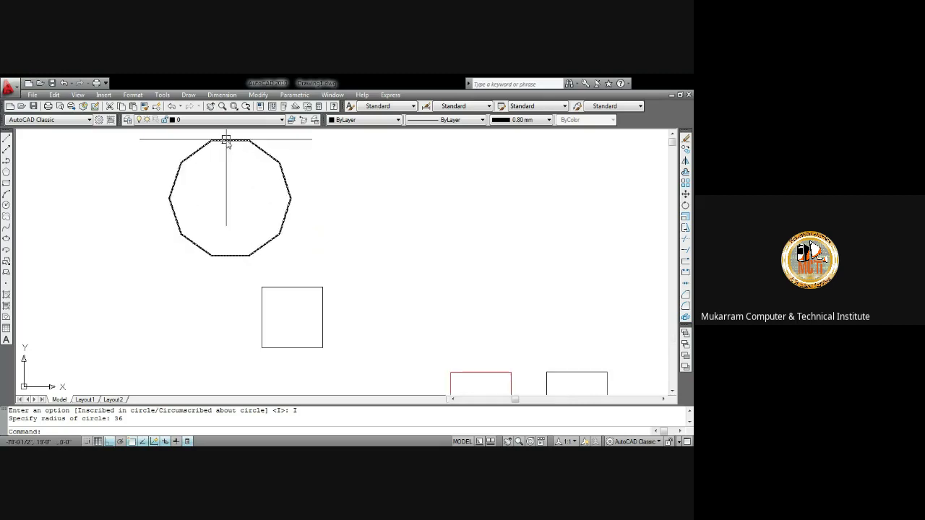
Step: Select and deselect the decagon, then begin a selection window around it
{"action": "left_click", "coordinate": [230, 143]}
{"action": "key", "text": "Escape"}
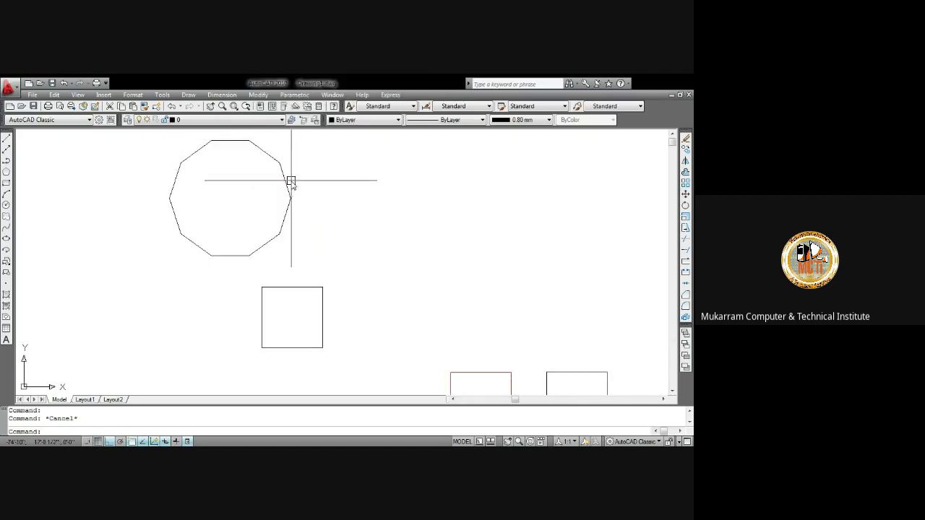
{"action": "left_click", "coordinate": [190, 96]}
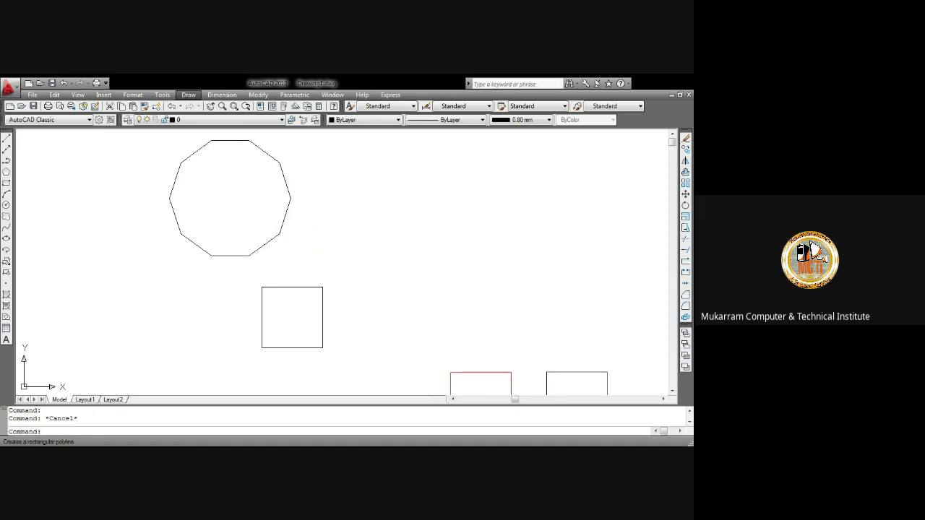
{"action": "left_click", "coordinate": [412, 223]}
Step: Finish the window around the decagon and erase it
{"action": "left_click", "coordinate": [292, 195]}
{"action": "key", "text": "Delete"}
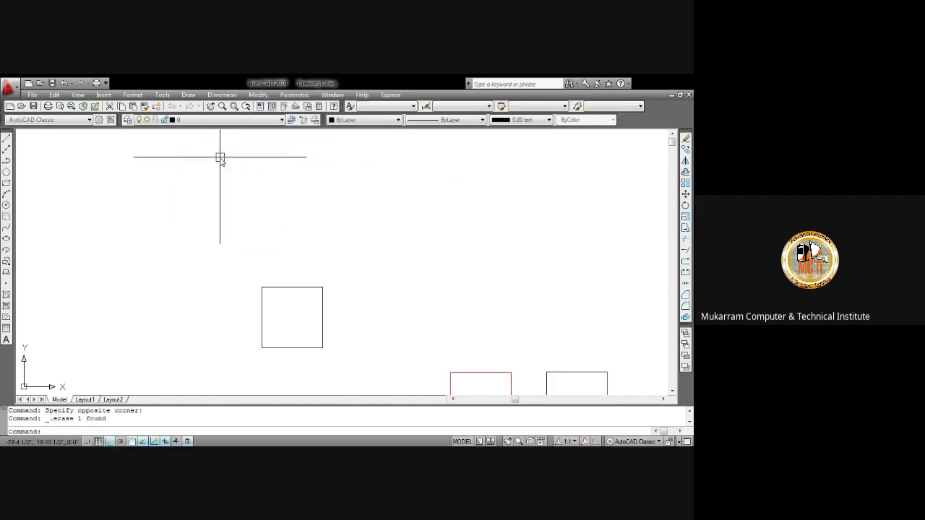
{"action": "scroll", "coordinate": [250, 190], "scroll_direction": "down", "scroll_amount": 5}
Step: Window-select all three squares and erase them, then start a rectangle
{"action": "left_click", "coordinate": [233, 213]}
{"action": "left_click", "coordinate": [402, 316]}
{"action": "key", "text": "Delete"}
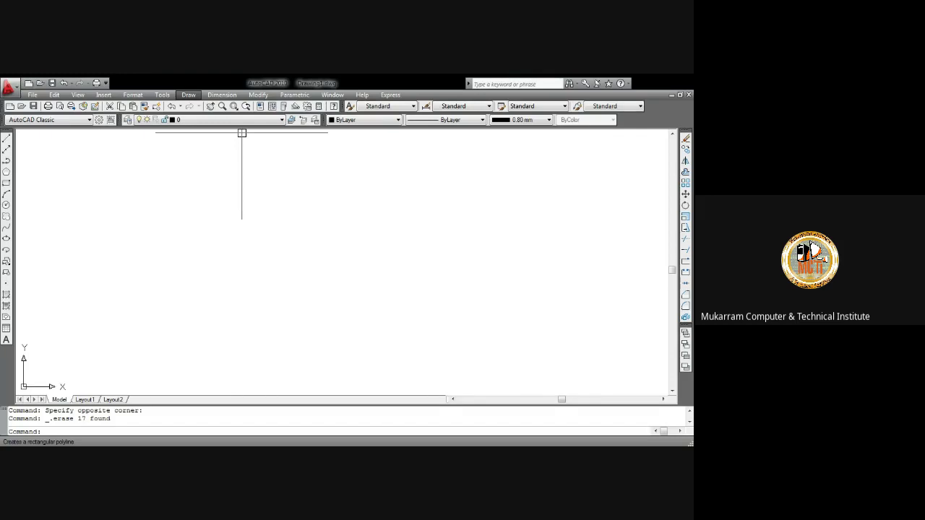
{"action": "left_click", "coordinate": [241, 199]}
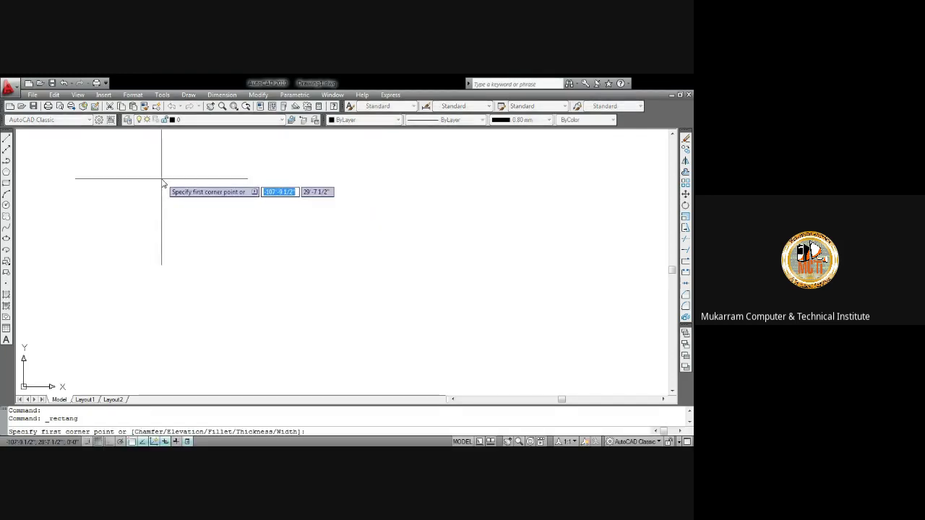
Step: Abandon the unfinished rectangle attempts and start a new polygon from the Draw menu
{"action": "key", "text": "Escape"}
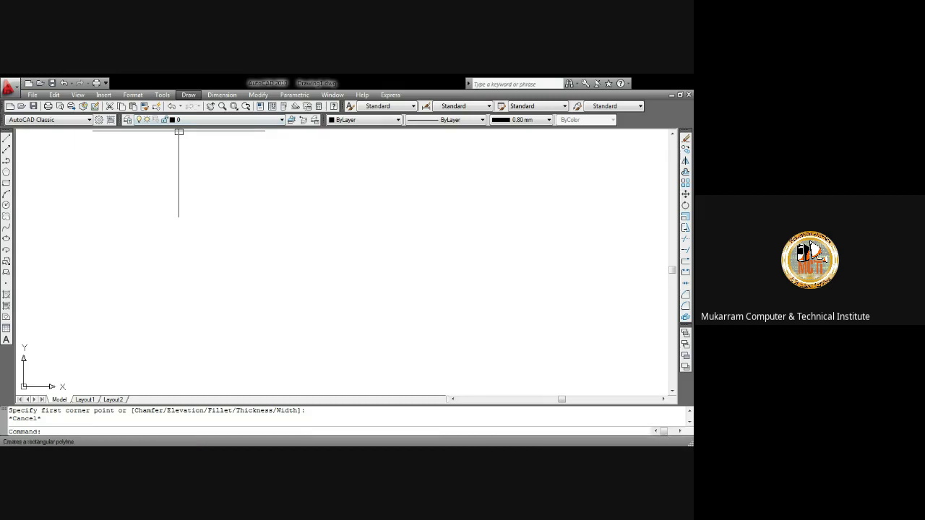
{"action": "left_click", "coordinate": [6, 183]}
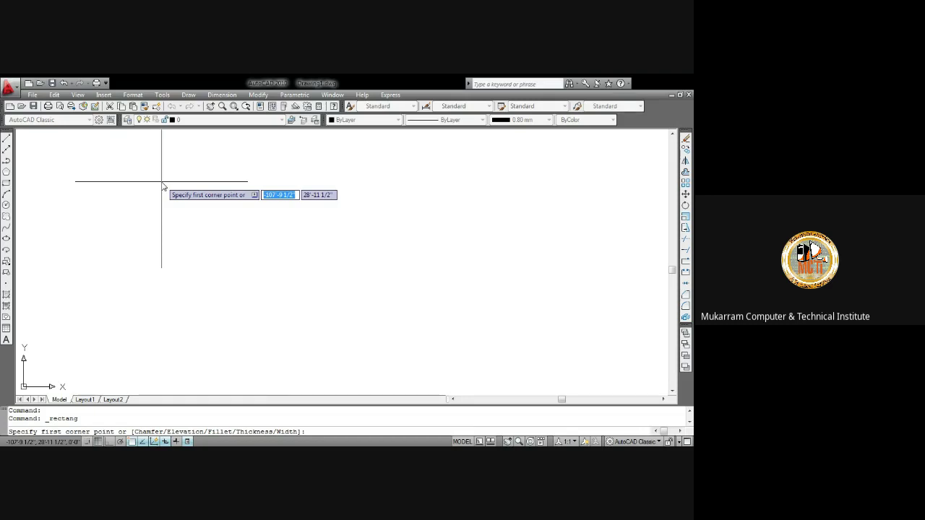
{"action": "left_click", "coordinate": [162, 183]}
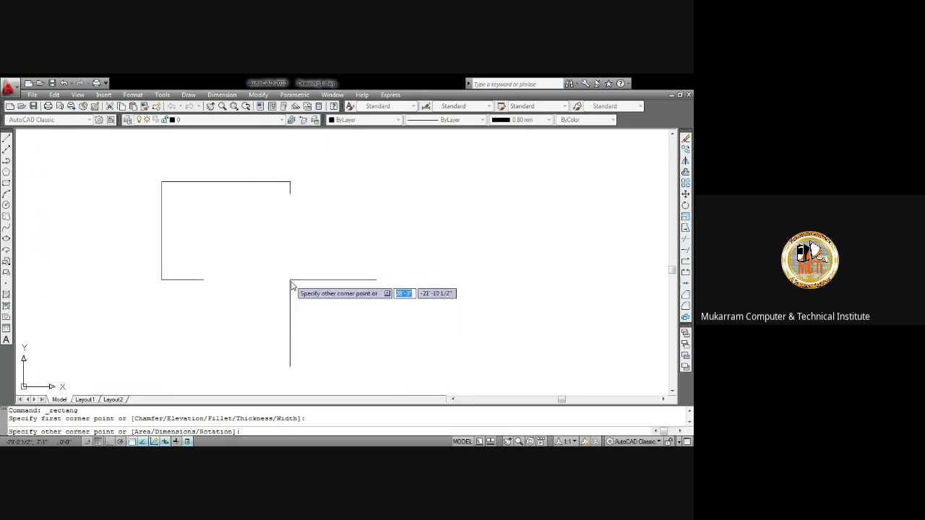
{"action": "type", "text": "12'"}
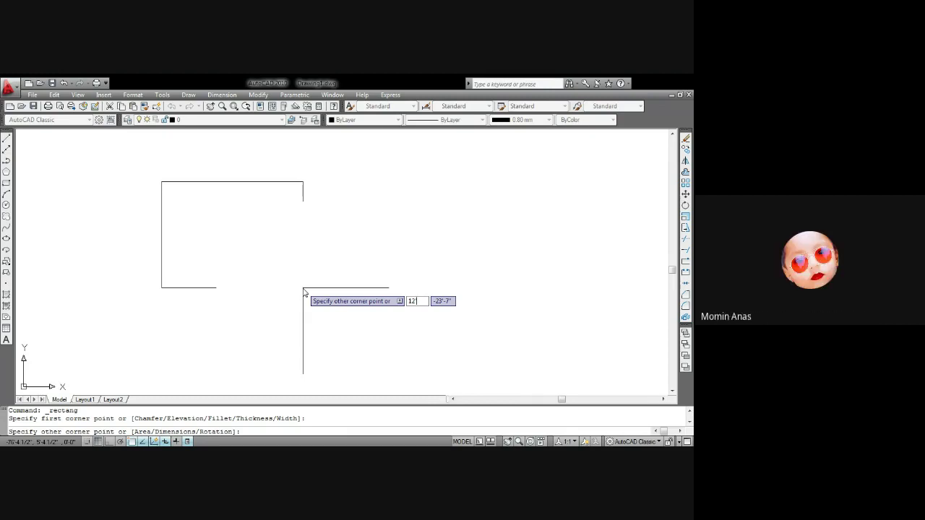
{"action": "key", "text": "Escape"}
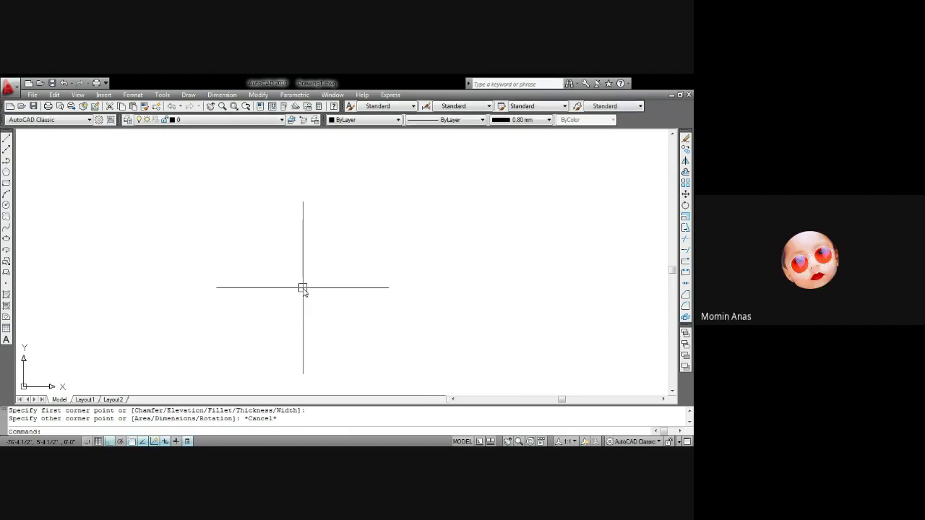
{"action": "left_click", "coordinate": [189, 95]}
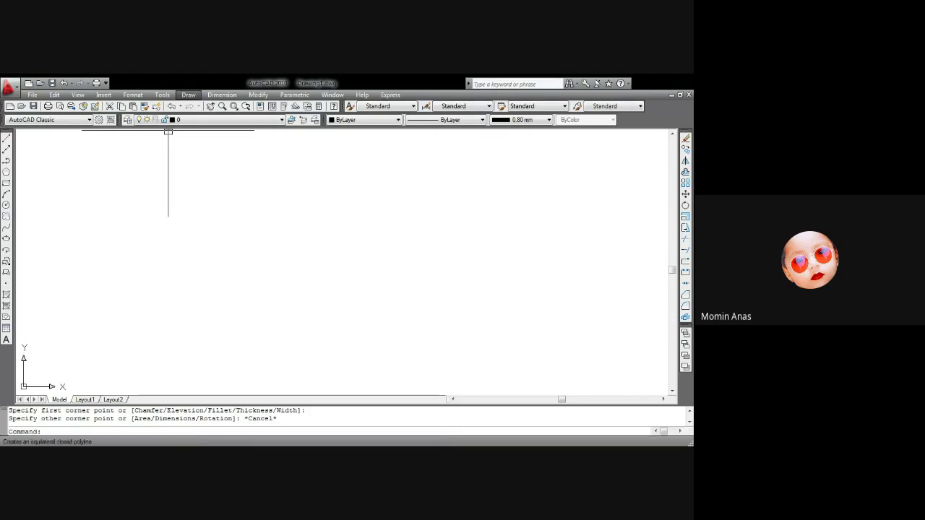
{"action": "left_click", "coordinate": [213, 193]}
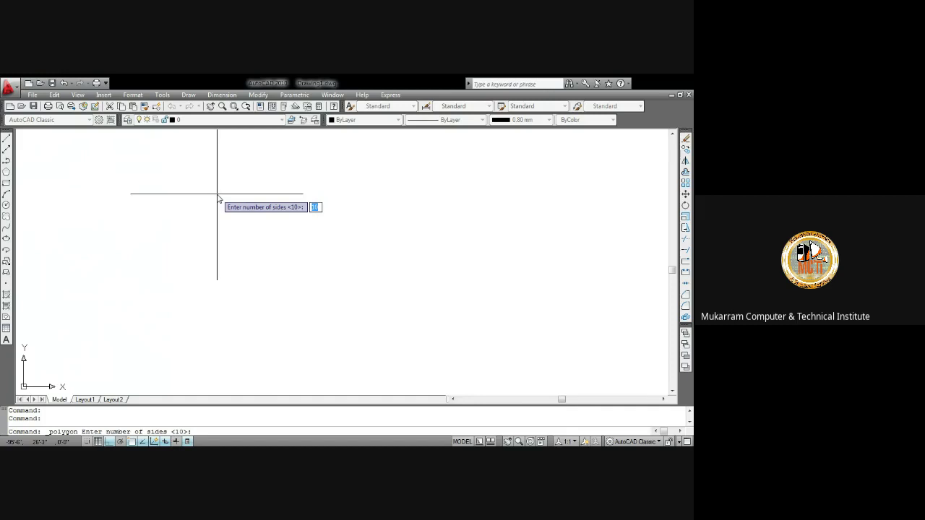
Step: Draw a five-sided polygon inscribed in a radius-3 circle
{"action": "type", "text": "5"}
{"action": "key", "text": "Return"}
{"action": "left_click", "coordinate": [217, 194]}
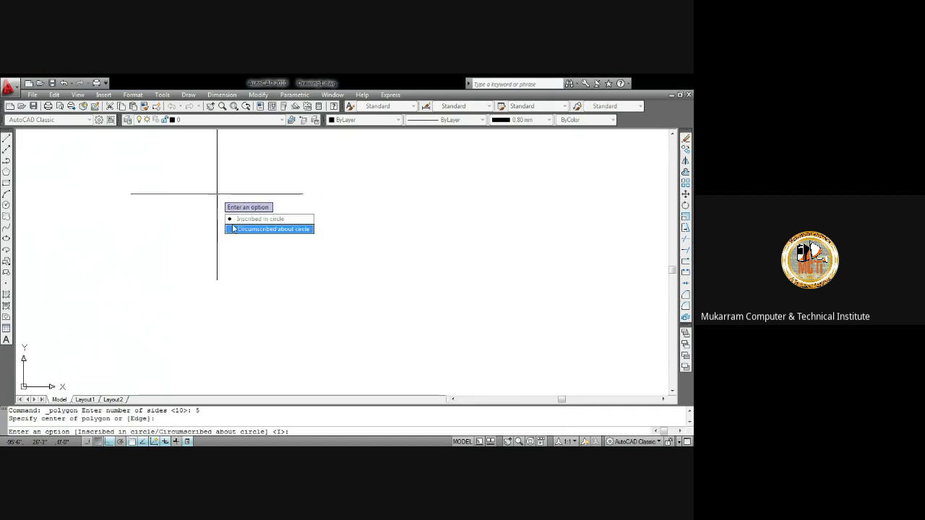
{"action": "left_click", "coordinate": [261, 219]}
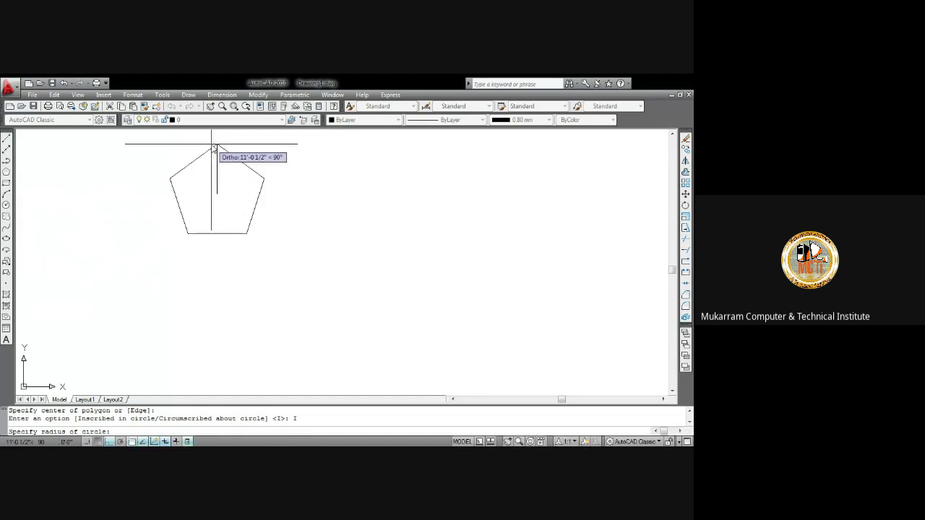
{"action": "type", "text": "3"}
{"action": "key", "text": "Return"}
Step: Select the pentagon and check its top-vertex grip to inspect its size
{"action": "scroll", "coordinate": [258, 182], "scroll_direction": "down", "scroll_amount": 1}
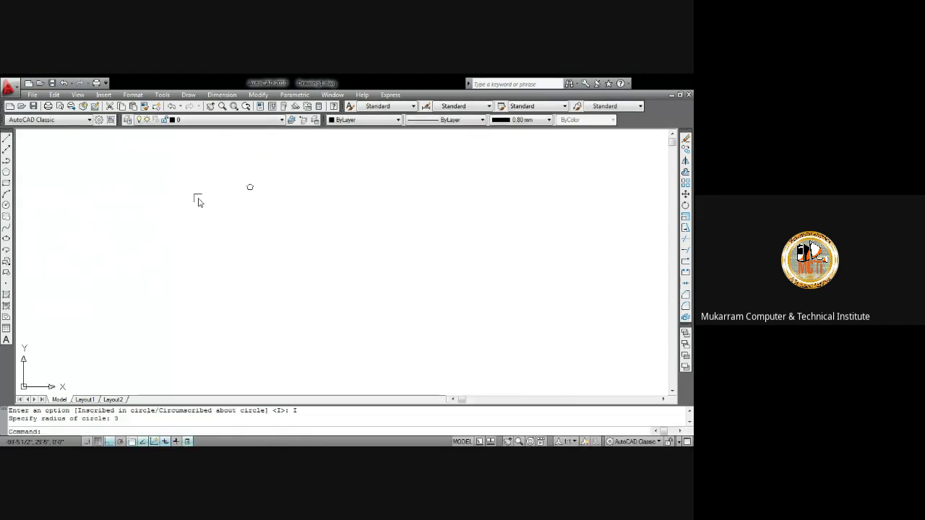
{"action": "middle_click_drag", "start_coordinate": [198, 198], "coordinate": [322, 182]}
{"action": "left_click", "coordinate": [323, 182]}
{"action": "mouse_move", "coordinate": [337, 174]}
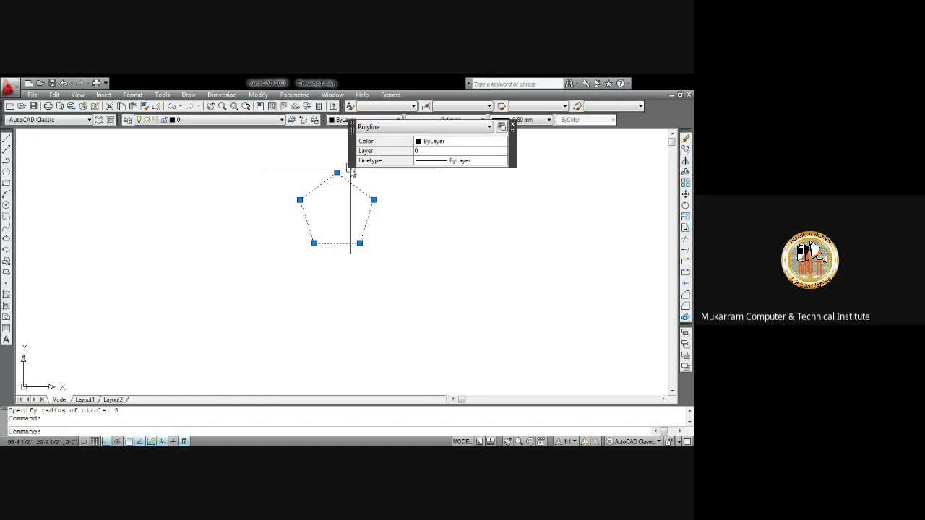
{"action": "scroll", "coordinate": [348, 171], "scroll_direction": "up", "scroll_amount": 2}
{"action": "left_click", "coordinate": [330, 175]}
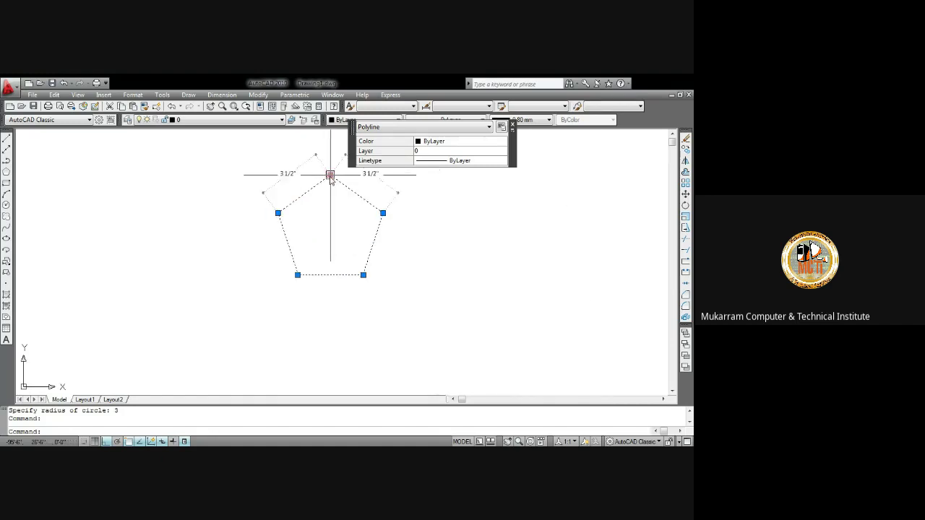
{"action": "scroll", "coordinate": [311, 187], "scroll_direction": "down", "scroll_amount": 3}
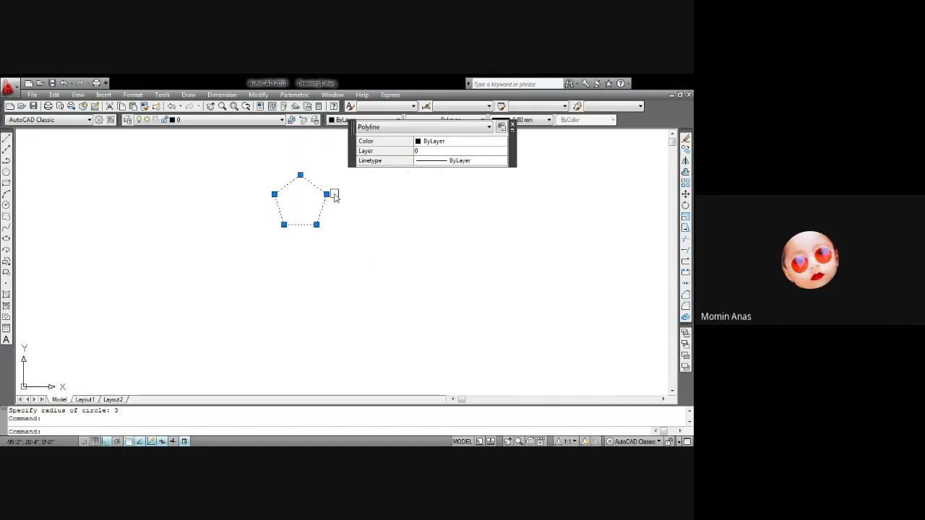
{"action": "scroll", "coordinate": [319, 188], "scroll_direction": "up", "scroll_amount": 1}
{"action": "scroll", "coordinate": [292, 174], "scroll_direction": "up", "scroll_amount": 1}
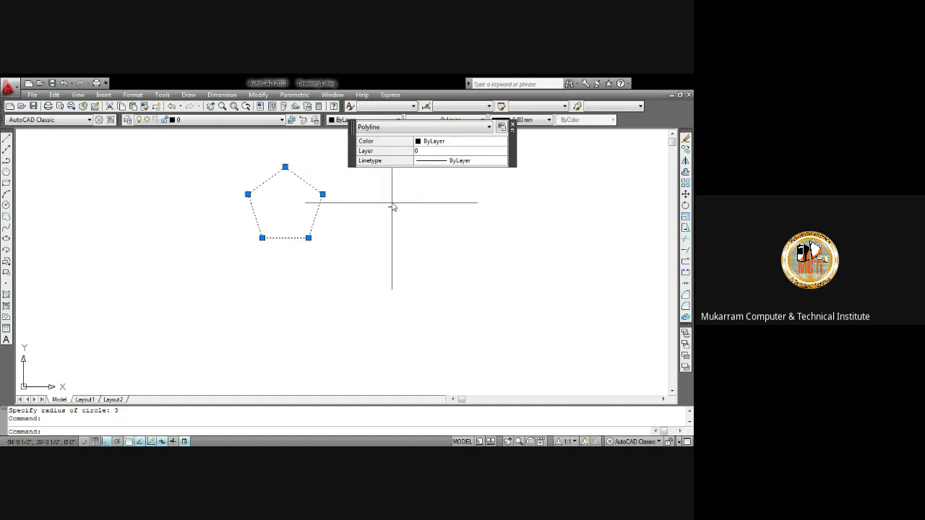
{"action": "key", "text": "Escape"}
Step: Window-select the pentagon and erase it
{"action": "left_click", "coordinate": [387, 258]}
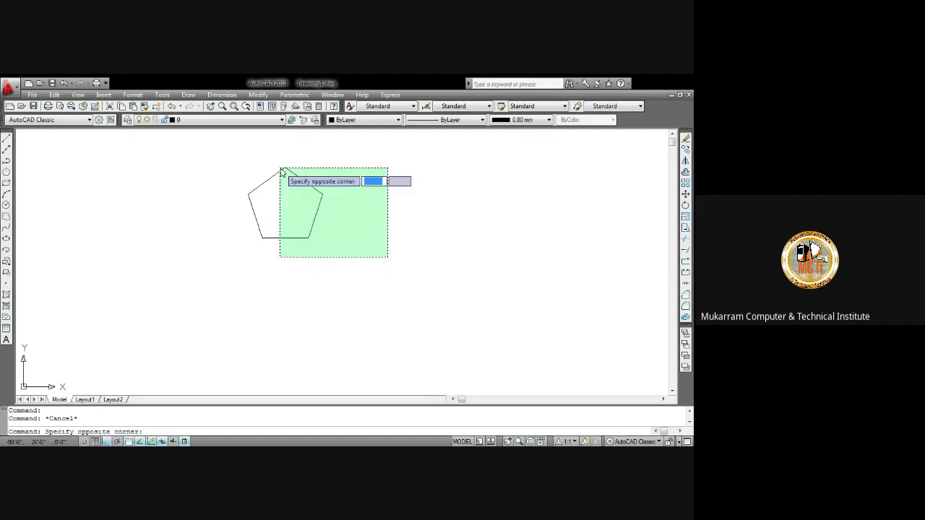
{"action": "left_click", "coordinate": [264, 164]}
{"action": "key", "text": "Delete"}
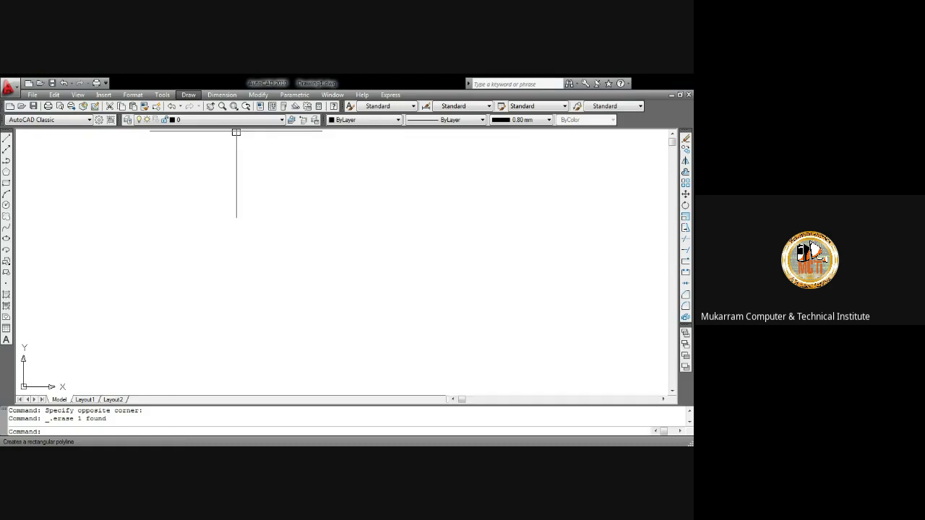
Step: Draw a rectangle 12' wide and 30' tall from a picked first corner
{"action": "left_click", "coordinate": [209, 213]}
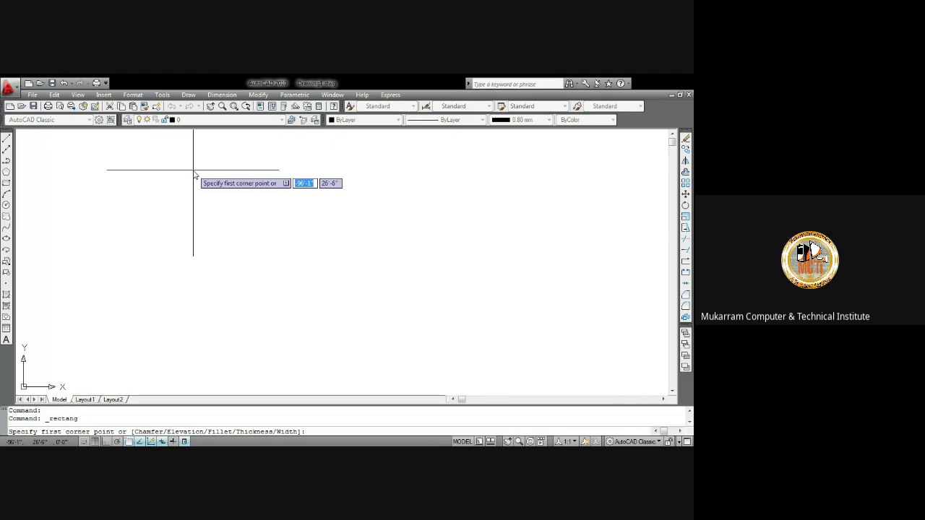
{"action": "left_click", "coordinate": [193, 171]}
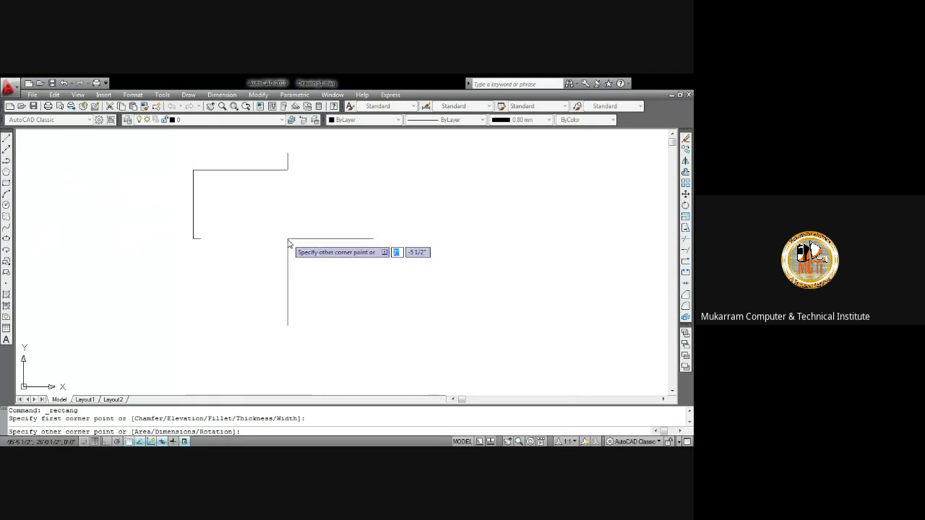
{"action": "type", "text": "12"}
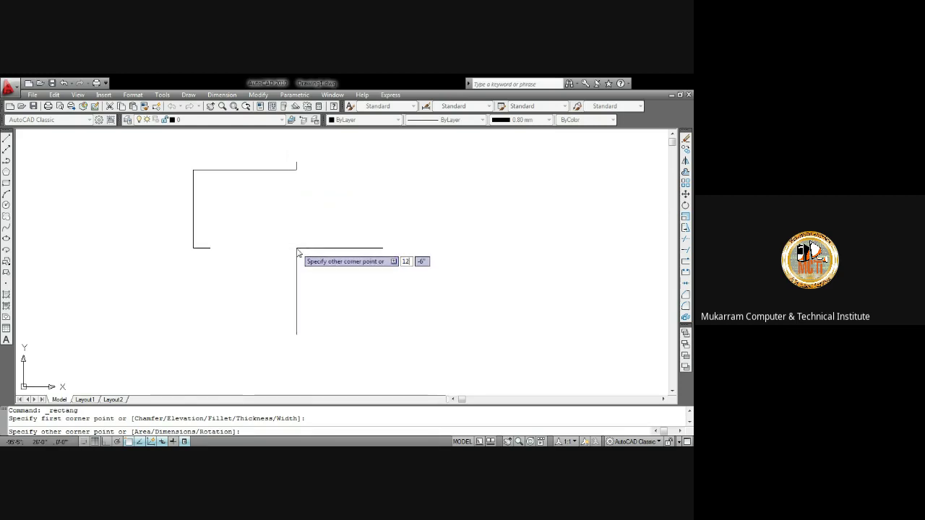
{"action": "type", "text": "'"}
{"action": "key", "text": "Tab"}
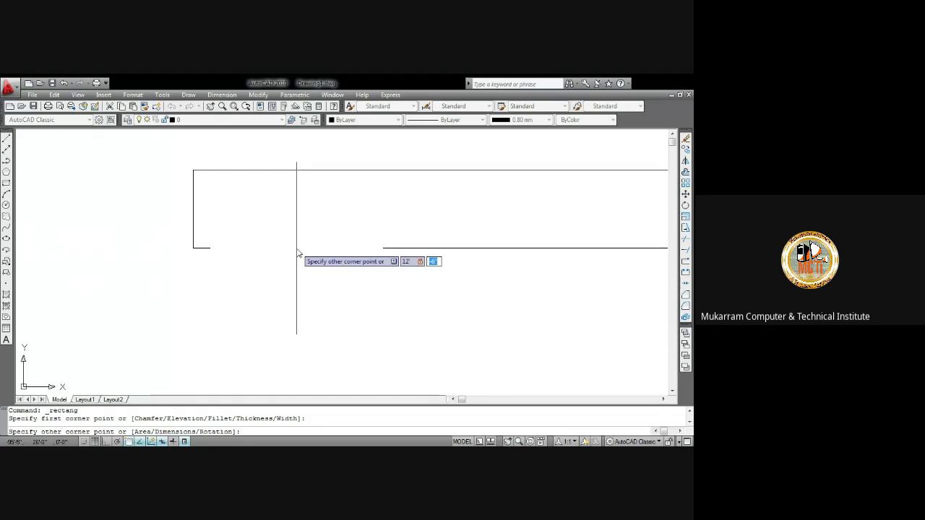
{"action": "type", "text": "30"}
{"action": "key", "text": "Return"}
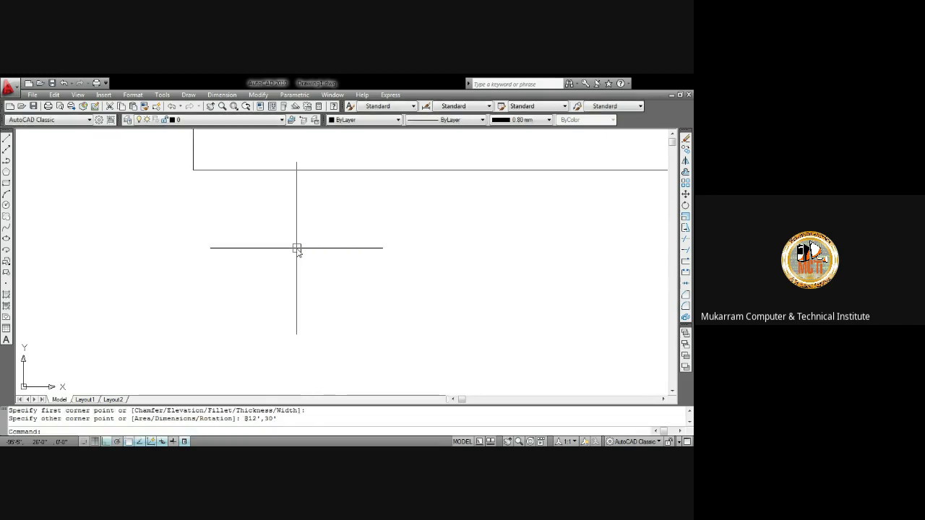
Step: Zoom extents, then select the rectangle to check its size and deselect it
{"action": "middle_click", "coordinate": [299, 248]}
{"action": "middle_click", "coordinate": [299, 248]}
{"action": "scroll", "coordinate": [376, 233], "scroll_direction": "up", "scroll_amount": 3}
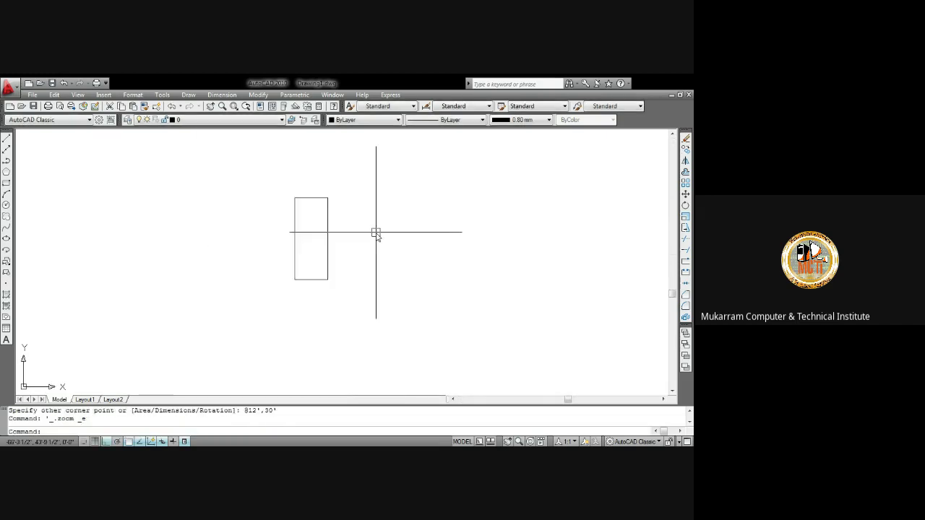
{"action": "scroll", "coordinate": [347, 250], "scroll_direction": "up", "scroll_amount": 1}
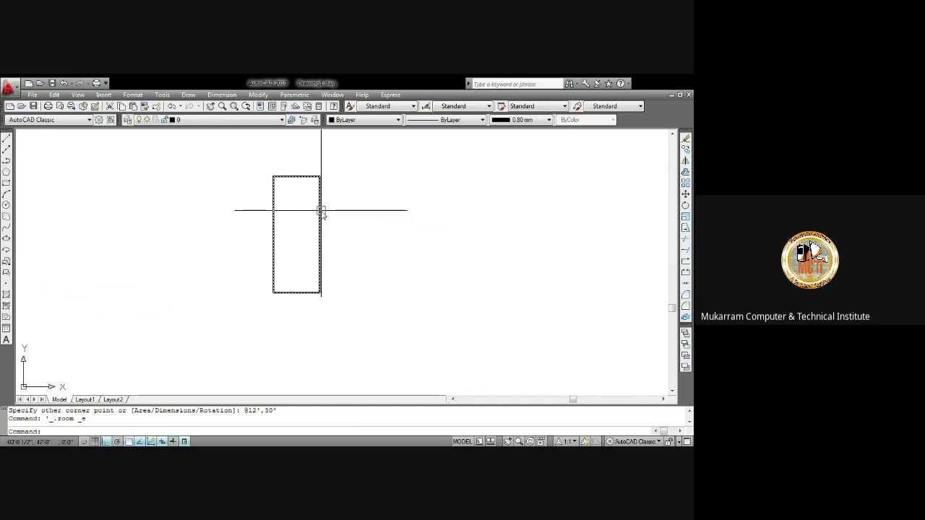
{"action": "scroll", "coordinate": [321, 210], "scroll_direction": "up", "scroll_amount": 1}
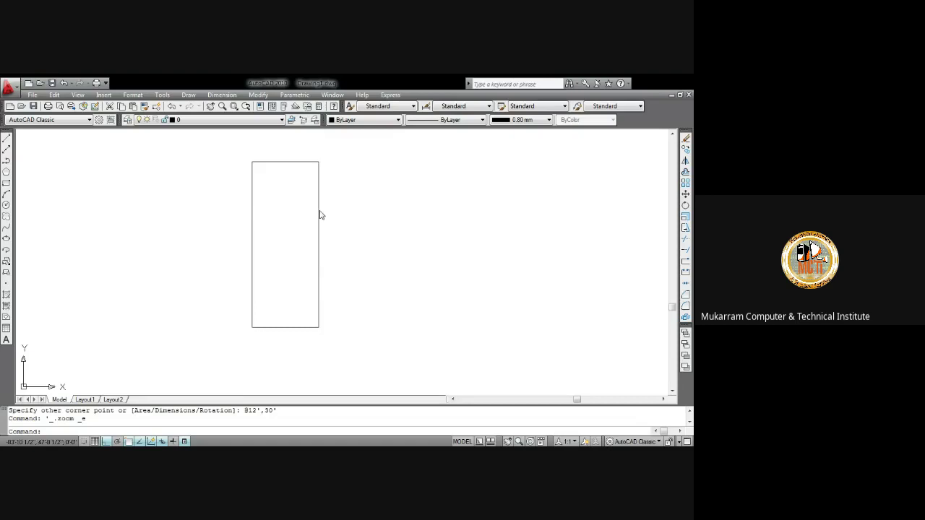
{"action": "left_click", "coordinate": [320, 211]}
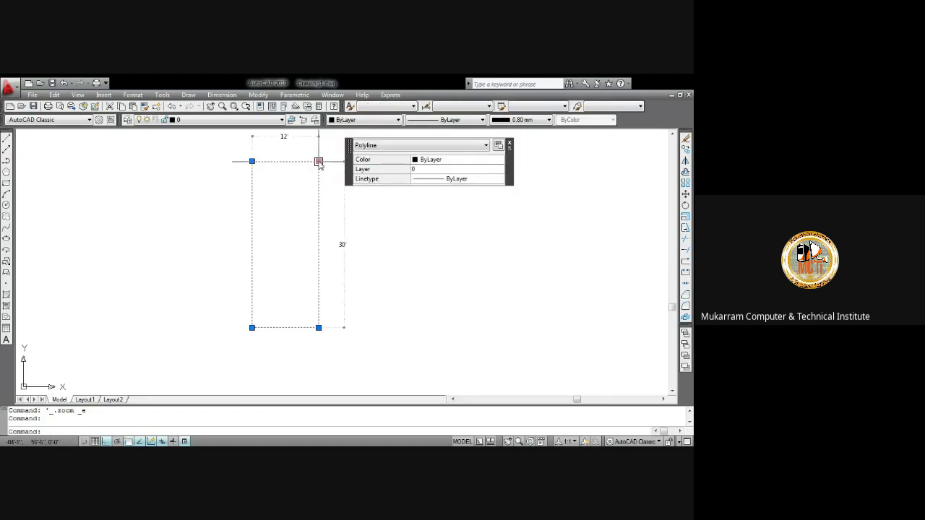
{"action": "key", "text": "Escape"}
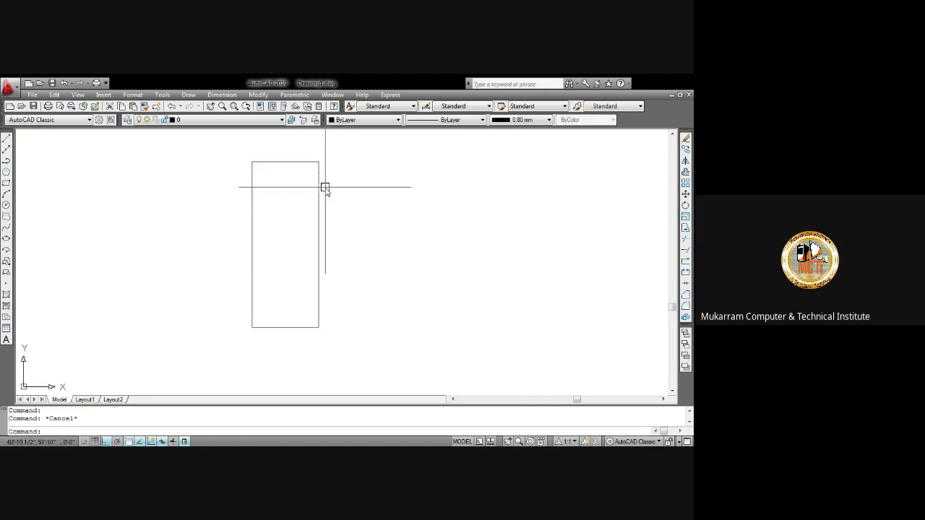
Step: Explode the rectangle into separate lines with X
{"action": "left_click", "coordinate": [319, 180]}
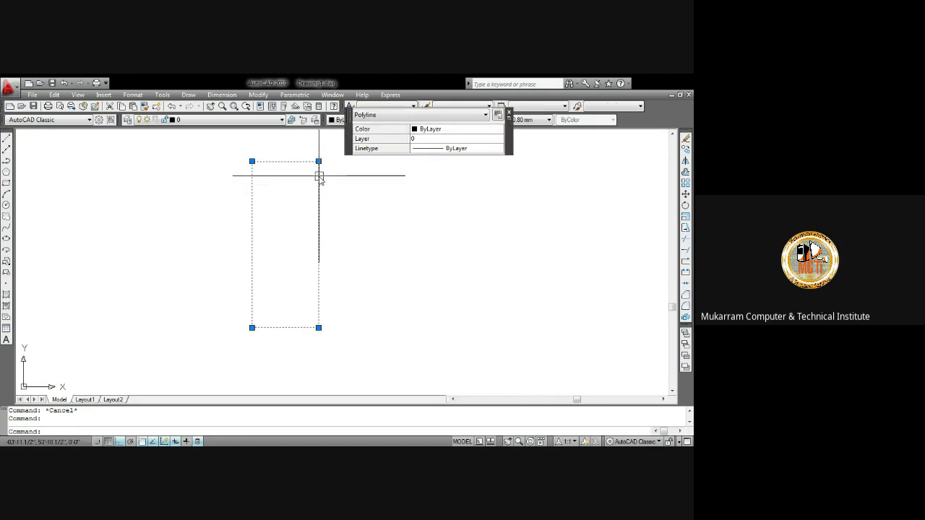
{"action": "type", "text": "x"}
{"action": "key", "text": "Return"}
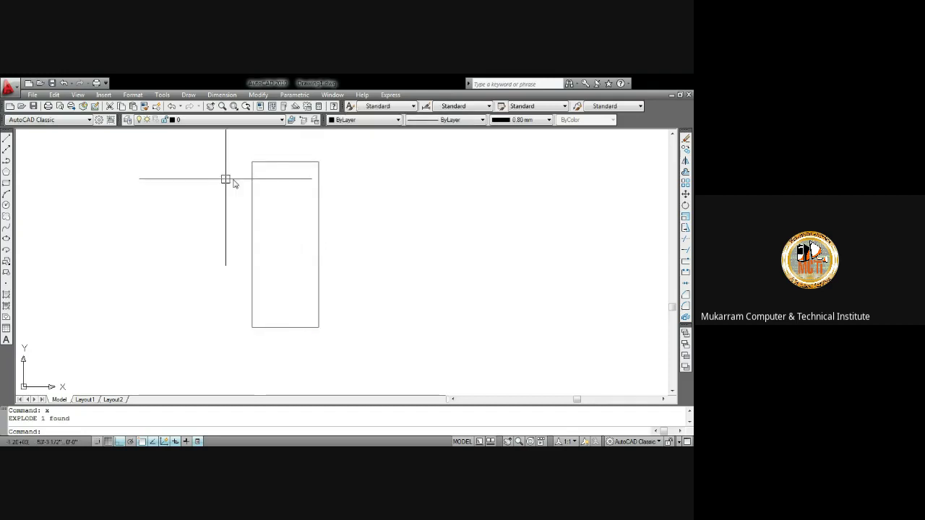
{"action": "key", "text": "Escape"}
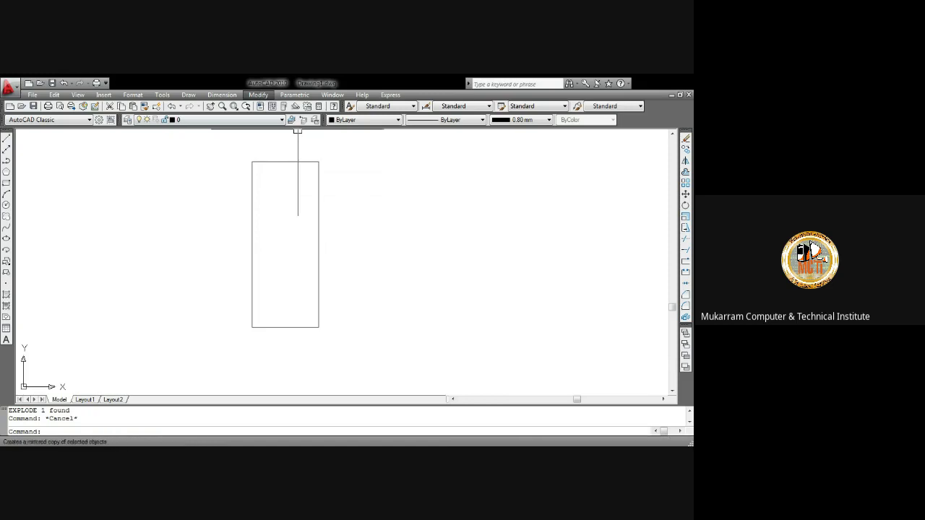
Step: Offset the rectangle's right side inward and its bottom edge downward at the default distance
{"action": "left_click", "coordinate": [685, 171]}
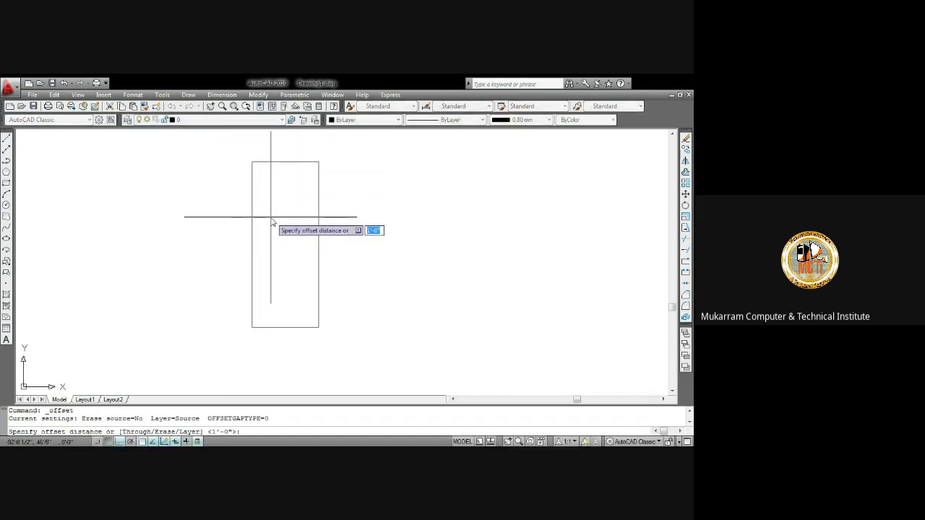
{"action": "key", "text": "Return"}
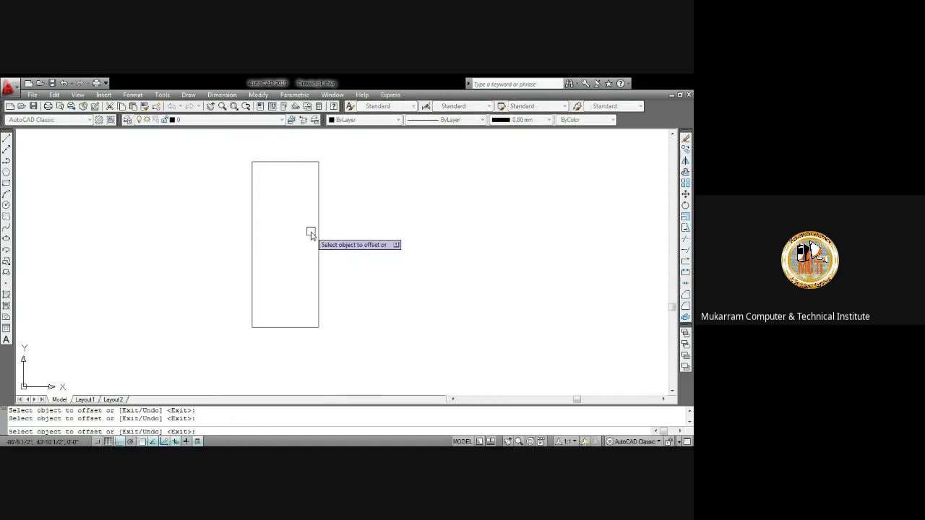
{"action": "left_click", "coordinate": [311, 233]}
{"action": "left_click", "coordinate": [262, 190]}
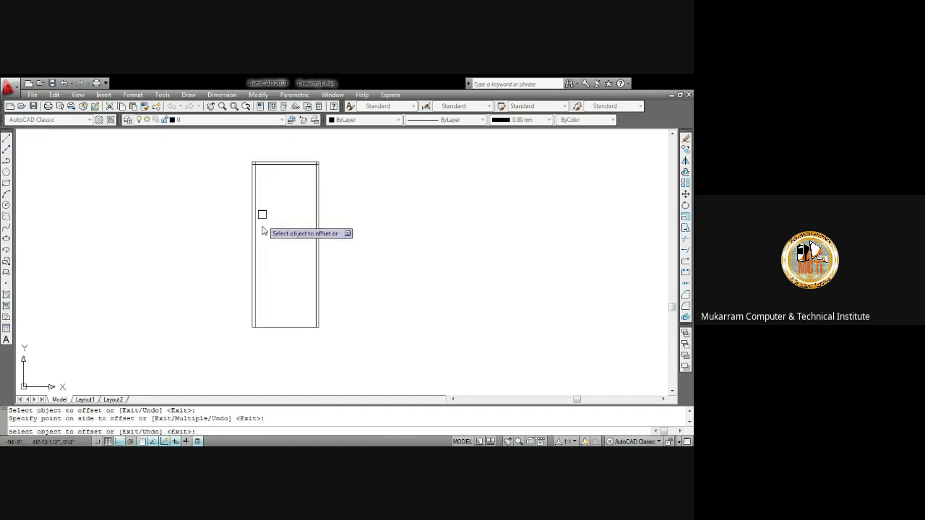
{"action": "left_click", "coordinate": [279, 320]}
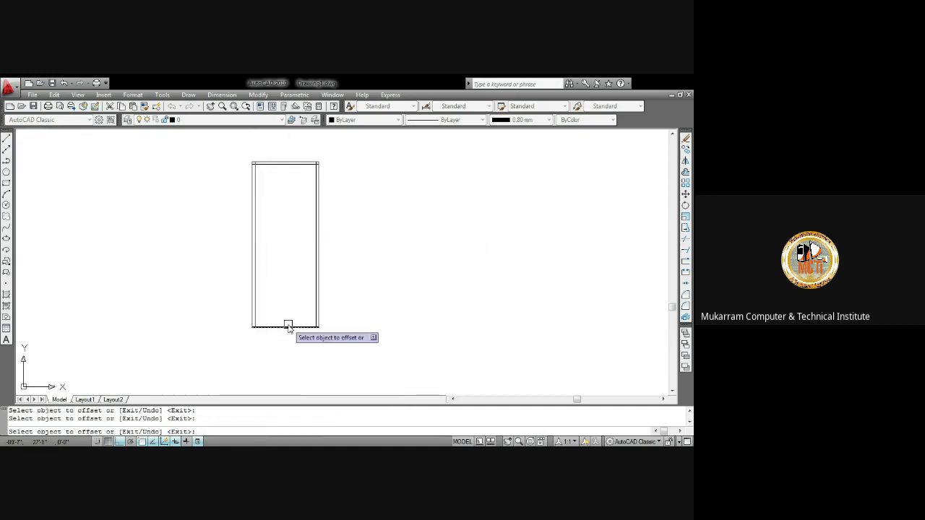
{"action": "left_click", "coordinate": [288, 325]}
{"action": "left_click", "coordinate": [290, 339]}
{"action": "scroll", "coordinate": [253, 329], "scroll_direction": "up", "scroll_amount": 5}
{"action": "key", "text": "Escape"}
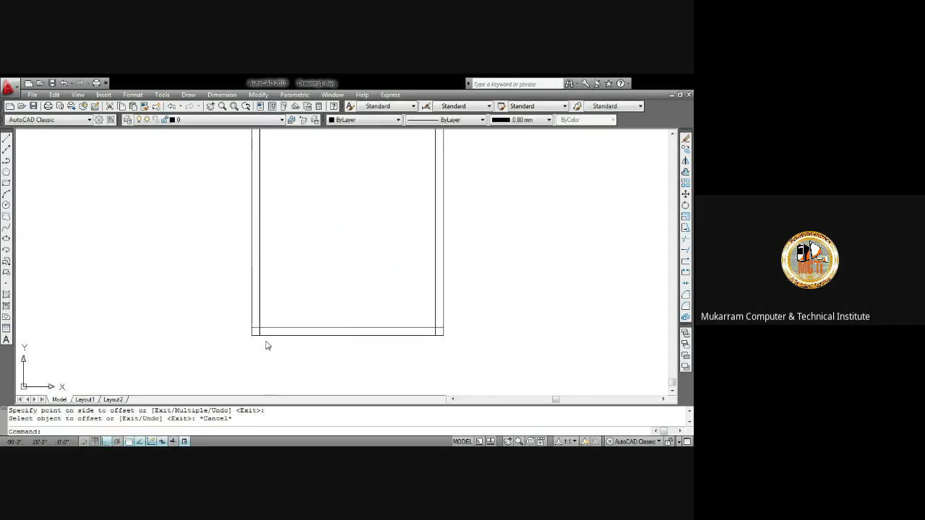
Step: Undo the zoom and the offset copies with two Ctrl+Z presses
{"action": "scroll", "coordinate": [266, 346], "scroll_direction": "up", "scroll_amount": 6}
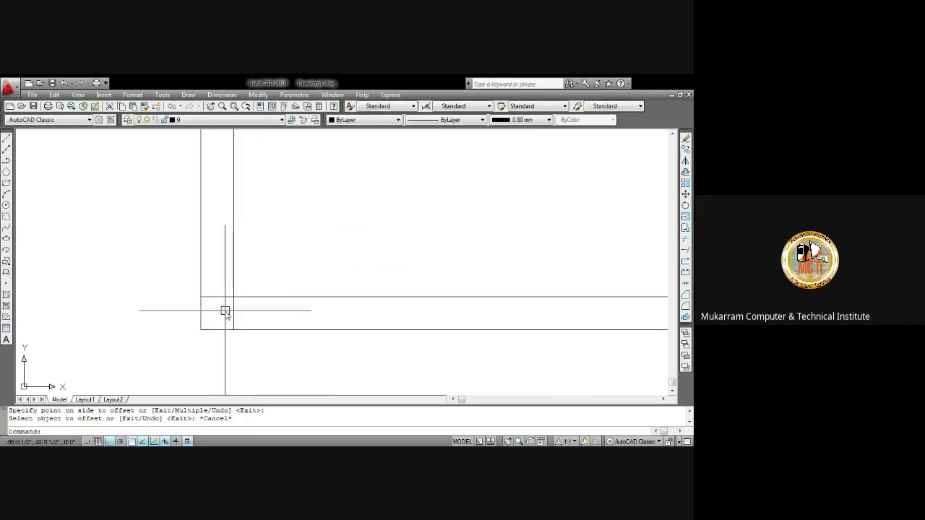
{"action": "scroll", "coordinate": [239, 285], "scroll_direction": "down", "scroll_amount": 2}
{"action": "scroll", "coordinate": [252, 260], "scroll_direction": "down", "scroll_amount": 2}
{"action": "scroll", "coordinate": [275, 253], "scroll_direction": "down", "scroll_amount": 3}
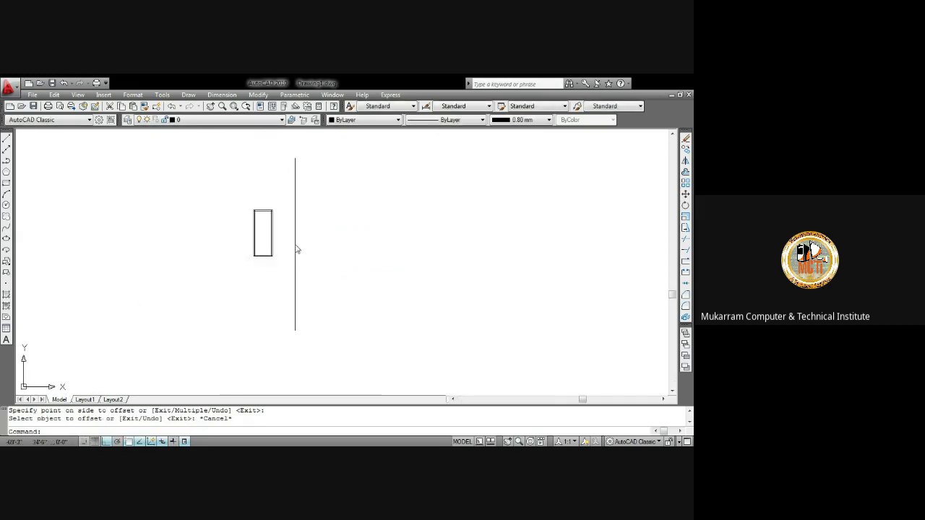
{"action": "key", "text": "ctrl+z"}
{"action": "key", "text": "ctrl+z"}
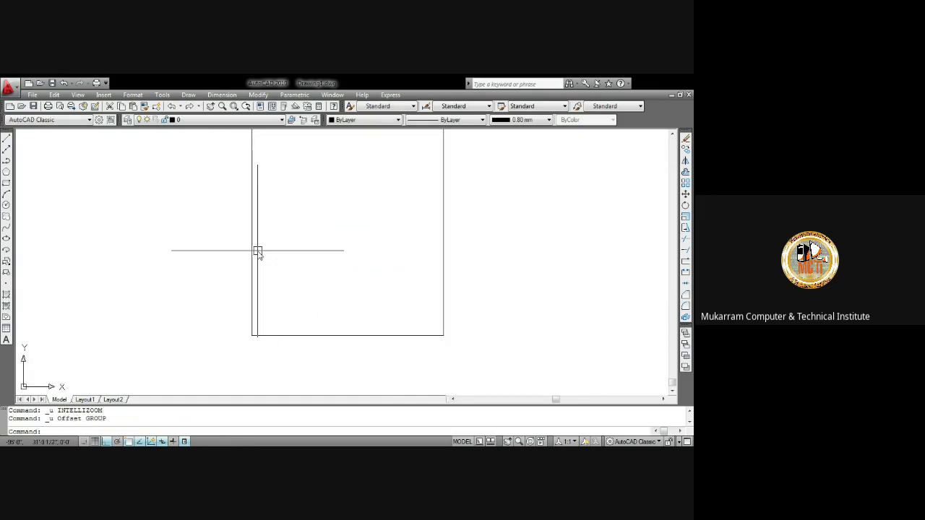
{"action": "key", "text": "ctrl+z"}
{"action": "key", "text": "ctrl+z"}
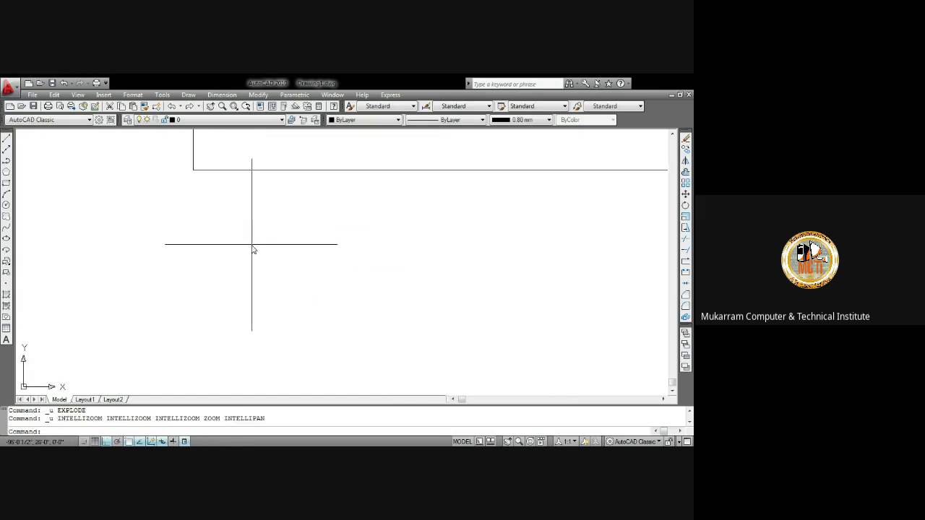
{"action": "scroll", "coordinate": [252, 249], "scroll_direction": "down", "scroll_amount": 1}
{"action": "scroll", "coordinate": [258, 242], "scroll_direction": "down", "scroll_amount": 2}
Step: Offset the rectangle inward by 4 to create a nested copy
{"action": "scroll", "coordinate": [304, 219], "scroll_direction": "up", "scroll_amount": 1}
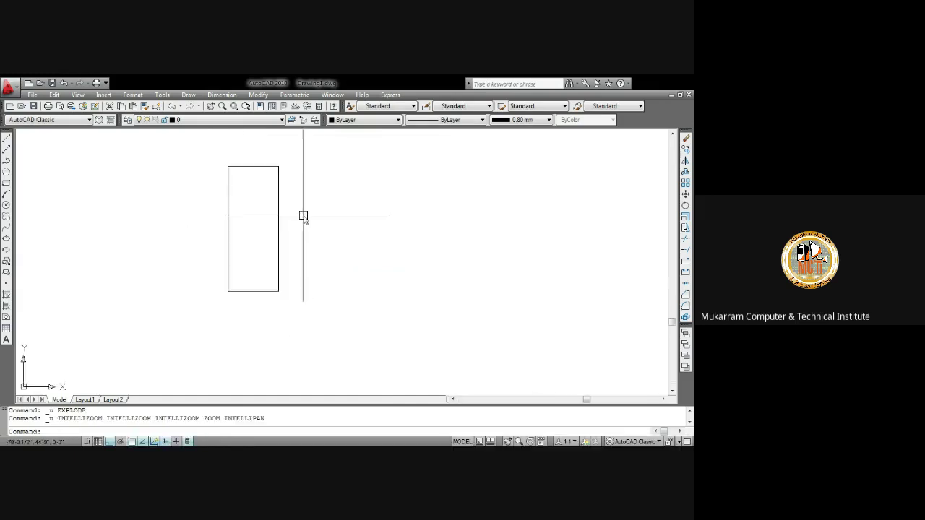
{"action": "type", "text": "o"}
{"action": "key", "text": "Return"}
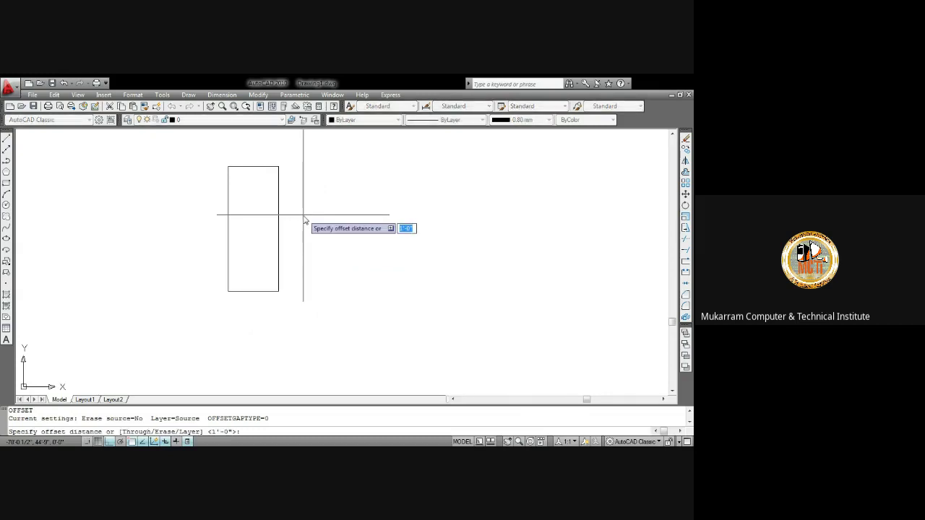
{"action": "type", "text": " 4"}
{"action": "key", "text": "Return"}
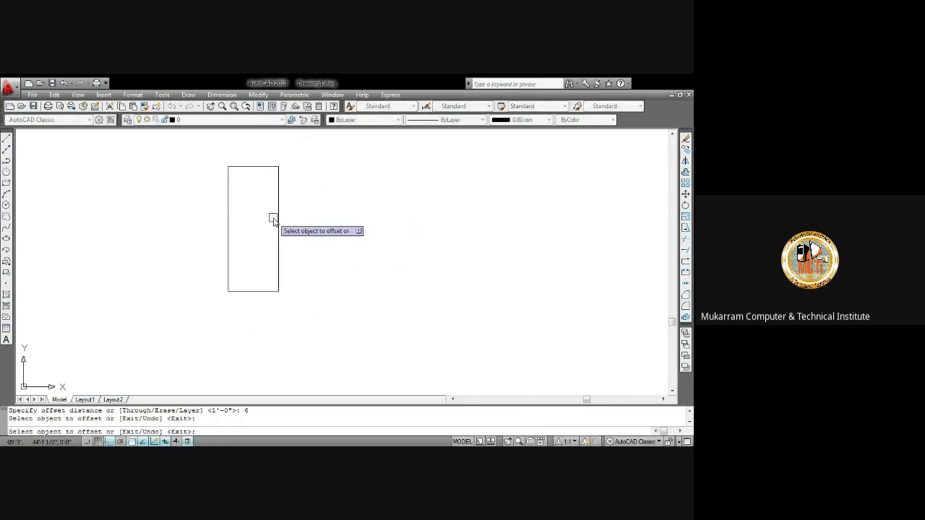
{"action": "left_click", "coordinate": [278, 220]}
{"action": "left_click", "coordinate": [270, 238]}
{"action": "key", "text": "Return"}
Step: Crossing-select both rectangles and pan them to the middle of the view
{"action": "scroll", "coordinate": [269, 282], "scroll_direction": "up", "scroll_amount": 5}
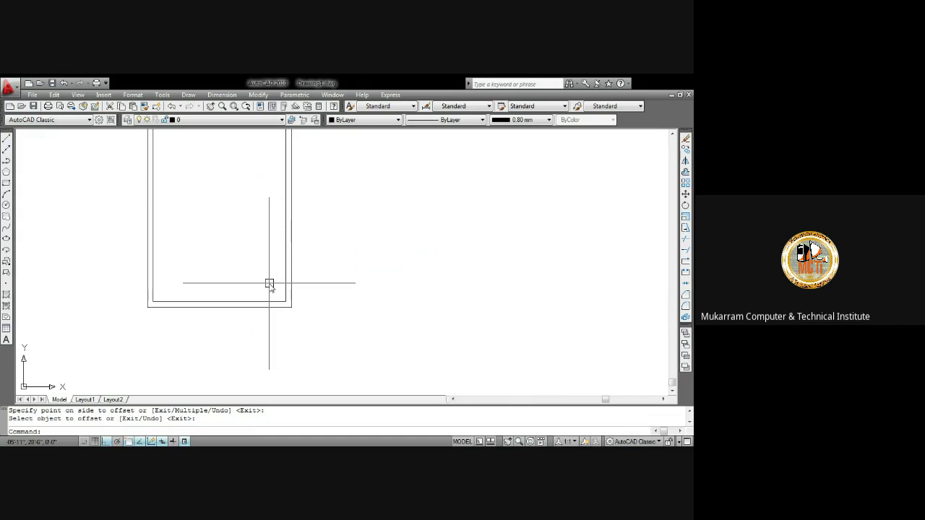
{"action": "scroll", "coordinate": [183, 240], "scroll_direction": "down", "scroll_amount": 5}
{"action": "scroll", "coordinate": [177, 162], "scroll_direction": "up", "scroll_amount": 3}
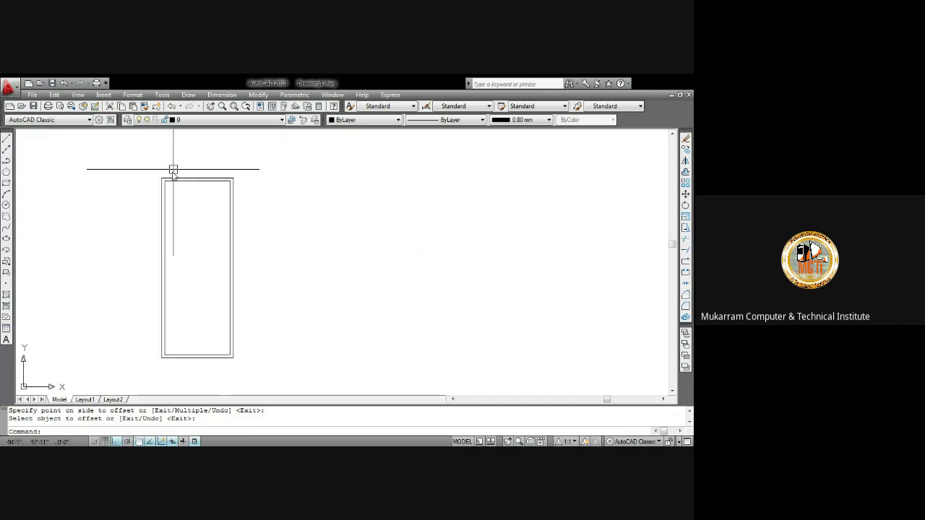
{"action": "left_click", "coordinate": [196, 247]}
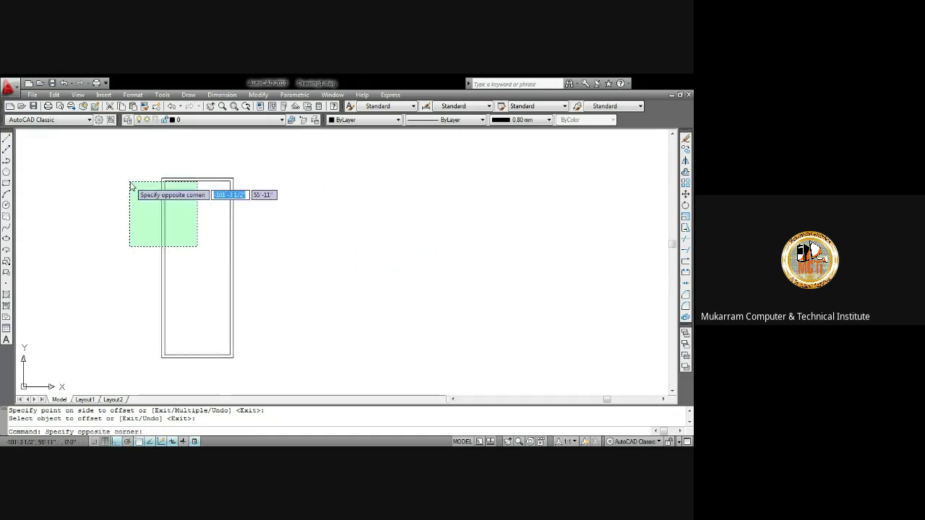
{"action": "left_click", "coordinate": [130, 182]}
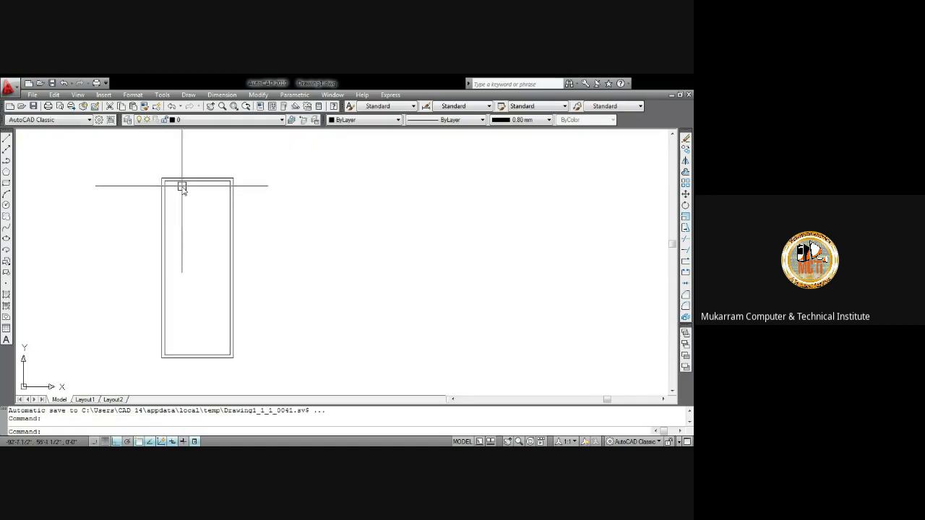
{"action": "scroll", "coordinate": [186, 210], "scroll_direction": "down", "scroll_amount": 5}
{"action": "scroll", "coordinate": [157, 233], "scroll_direction": "up", "scroll_amount": 2}
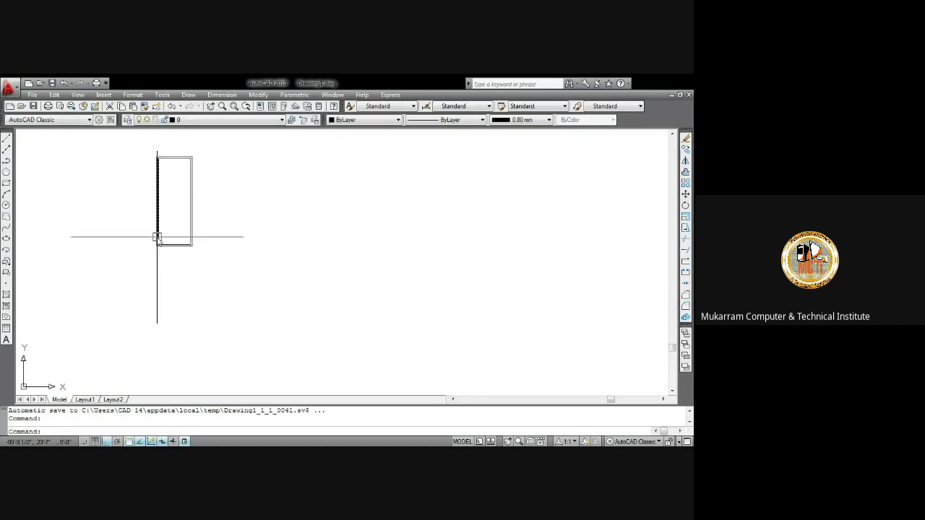
{"action": "scroll", "coordinate": [171, 226], "scroll_direction": "up", "scroll_amount": 2}
{"action": "middle_click_drag", "start_coordinate": [171, 224], "coordinate": [231, 285]}
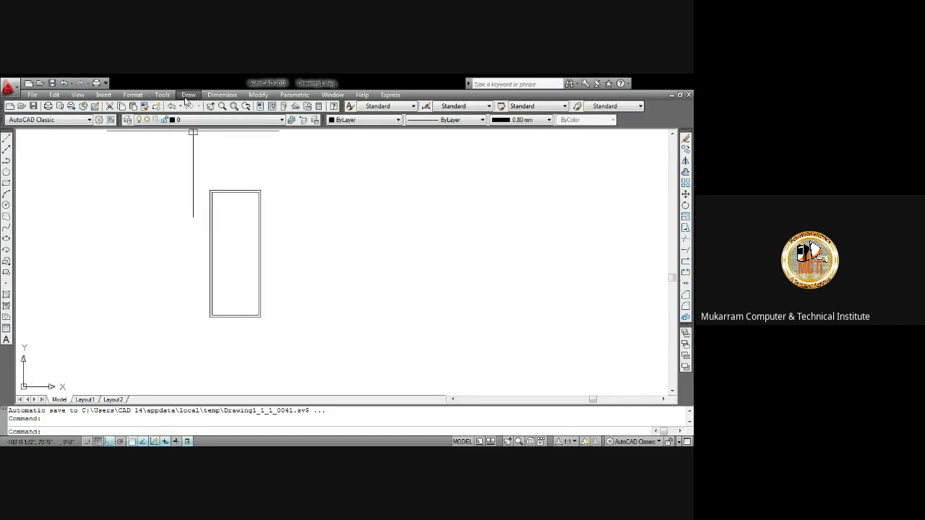
Step: Draw a 23' by 38' rectangle above and right of the nested rectangles
{"action": "left_click", "coordinate": [187, 98]}
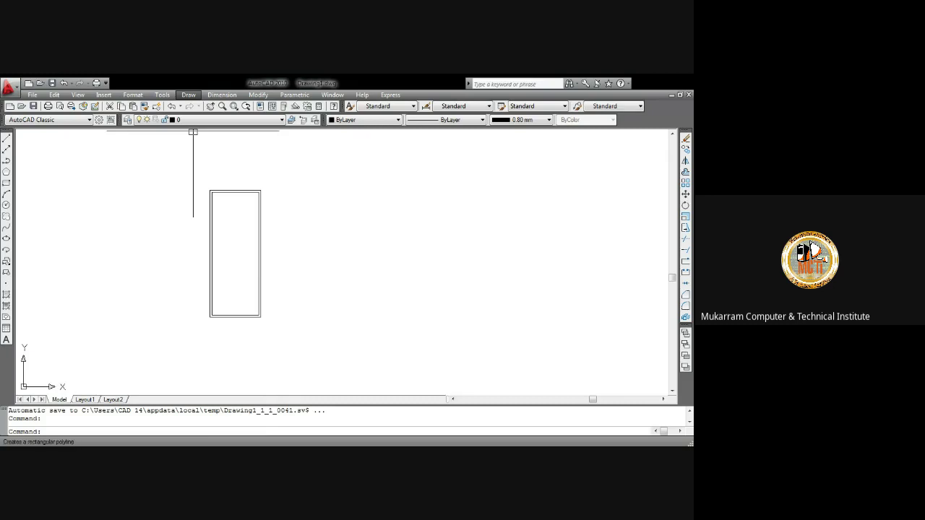
{"action": "left_click", "coordinate": [332, 194]}
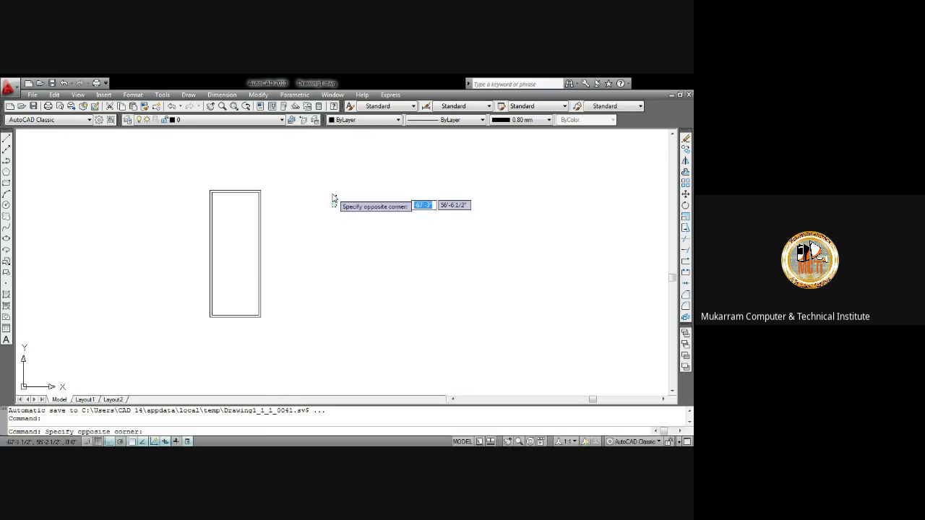
{"action": "type", "text": "rec"}
{"action": "key", "text": "Return"}
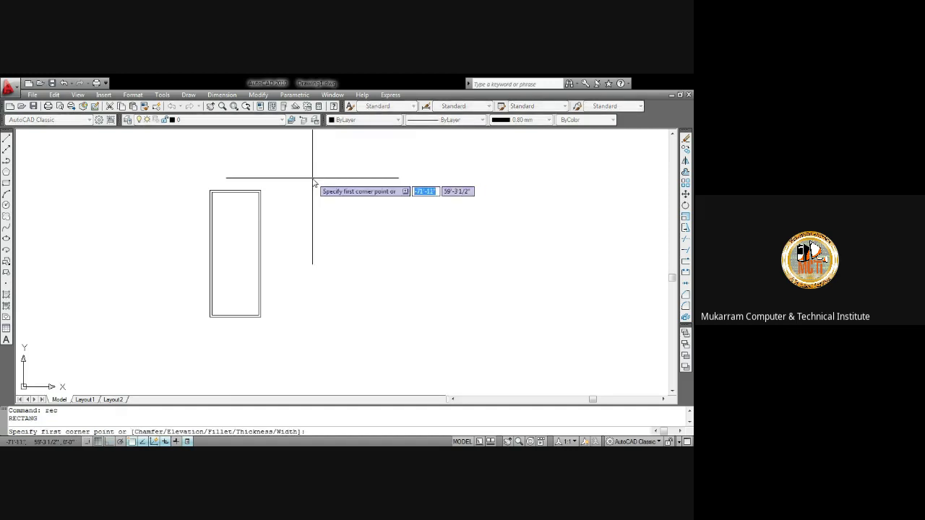
{"action": "left_click", "coordinate": [313, 178]}
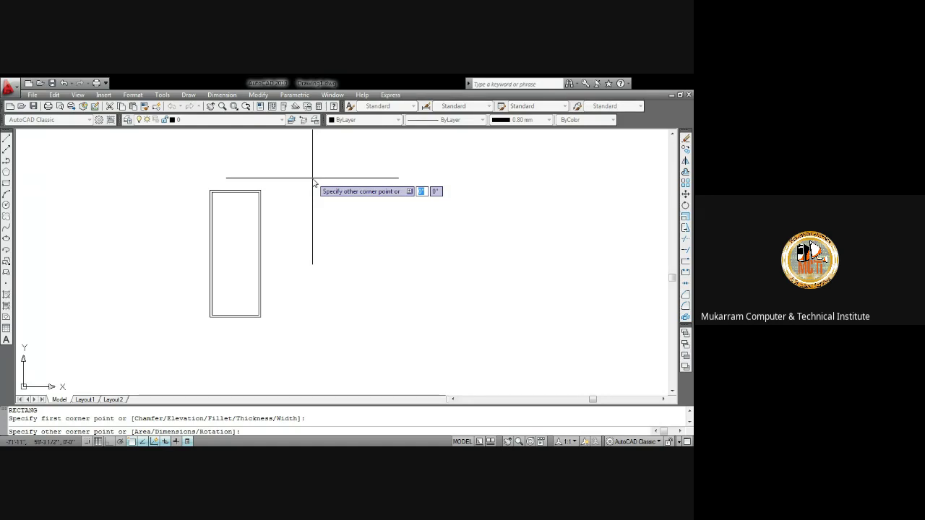
{"action": "type", "text": "23"}
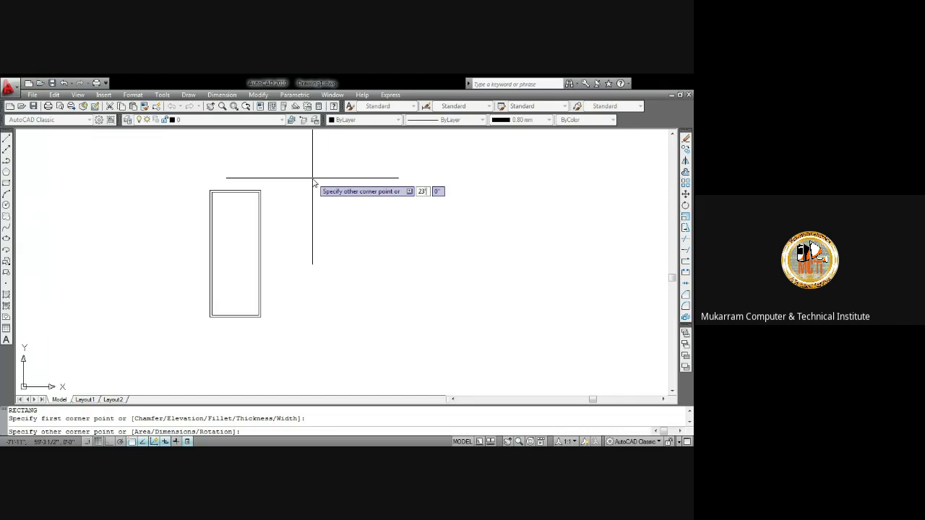
{"action": "type", "text": "'"}
{"action": "key", "text": "Tab"}
{"action": "type", "text": "38"}
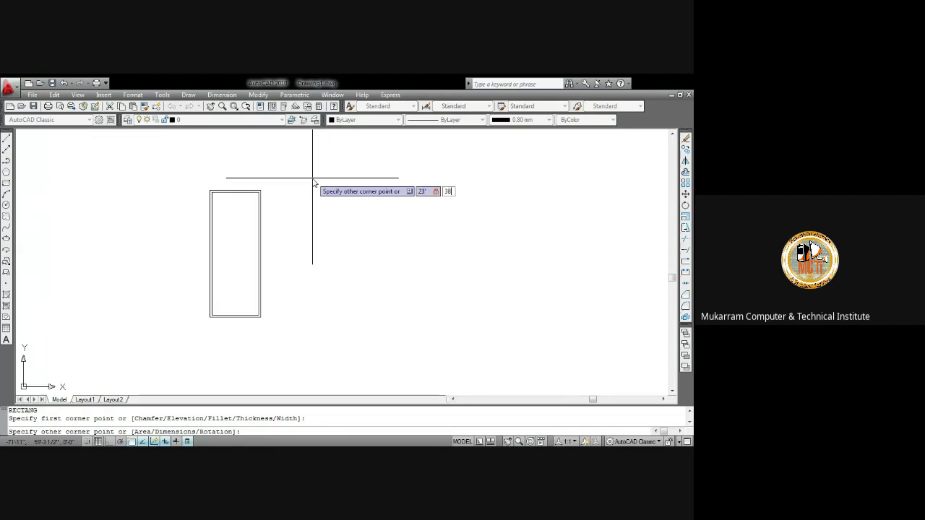
{"action": "type", "text": "'"}
{"action": "key", "text": "Return"}
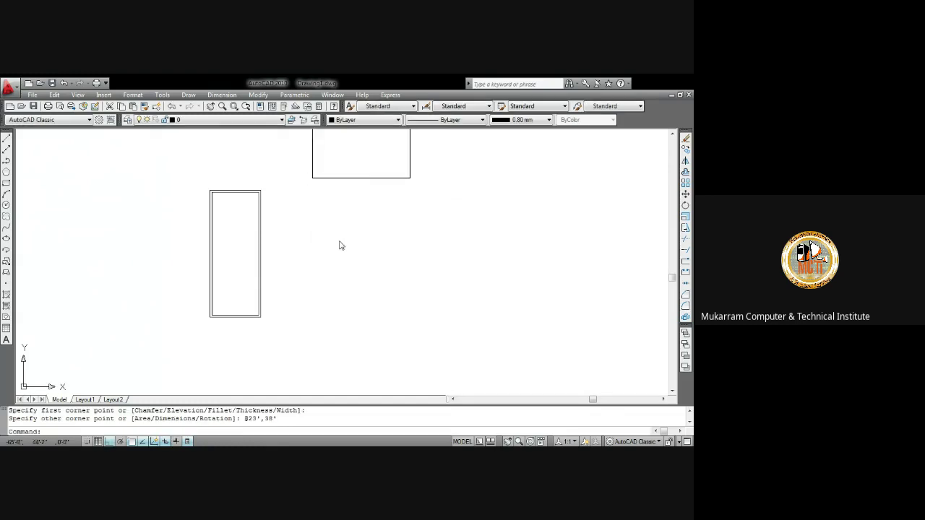
Step: Zoom to the whole drawing and erase the upper rectangle
{"action": "middle_click", "coordinate": [340, 242]}
{"action": "middle_click", "coordinate": [340, 242]}
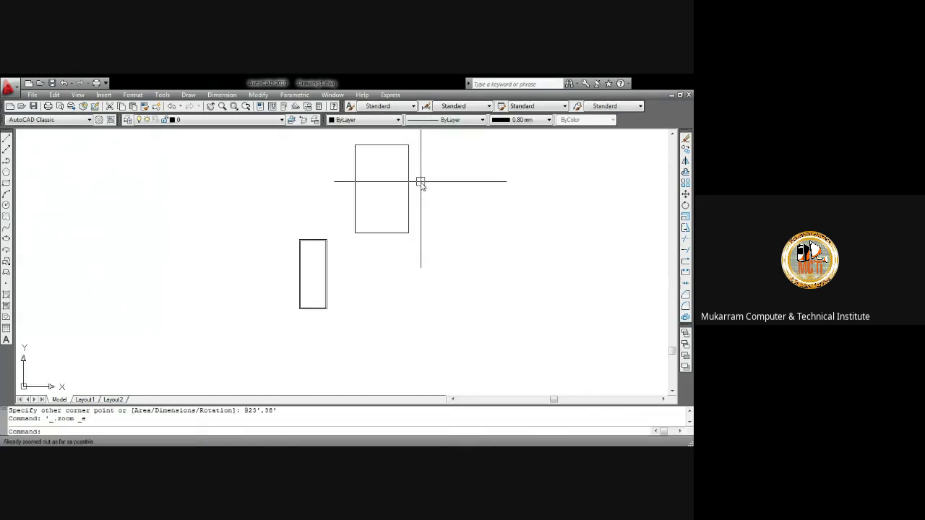
{"action": "scroll", "coordinate": [415, 170], "scroll_direction": "up", "scroll_amount": 2}
{"action": "scroll", "coordinate": [402, 149], "scroll_direction": "up", "scroll_amount": 3}
{"action": "scroll", "coordinate": [398, 180], "scroll_direction": "down", "scroll_amount": 4}
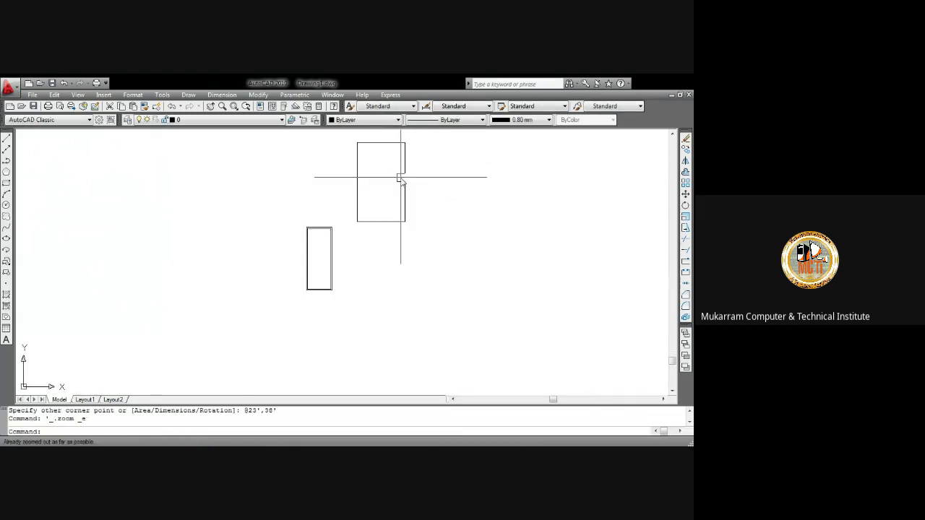
{"action": "mouse_move", "coordinate": [398, 180]}
{"action": "middle_mouse_down"}
{"action": "mouse_move", "coordinate": [365, 208]}
{"action": "mouse_move", "coordinate": [337, 203]}
{"action": "middle_mouse_up"}
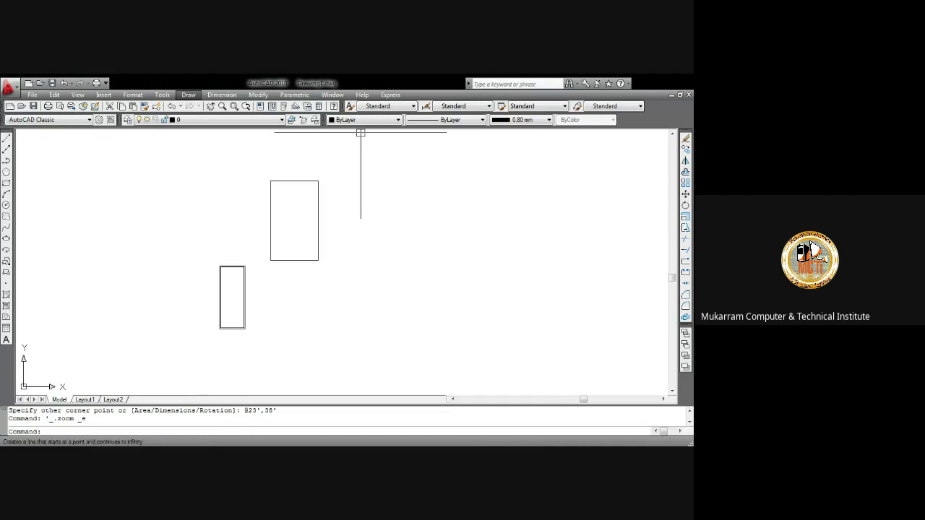
{"action": "left_click_drag", "start_coordinate": [405, 275], "coordinate": [381, 222]}
{"action": "left_click_drag", "start_coordinate": [427, 287], "coordinate": [284, 164]}
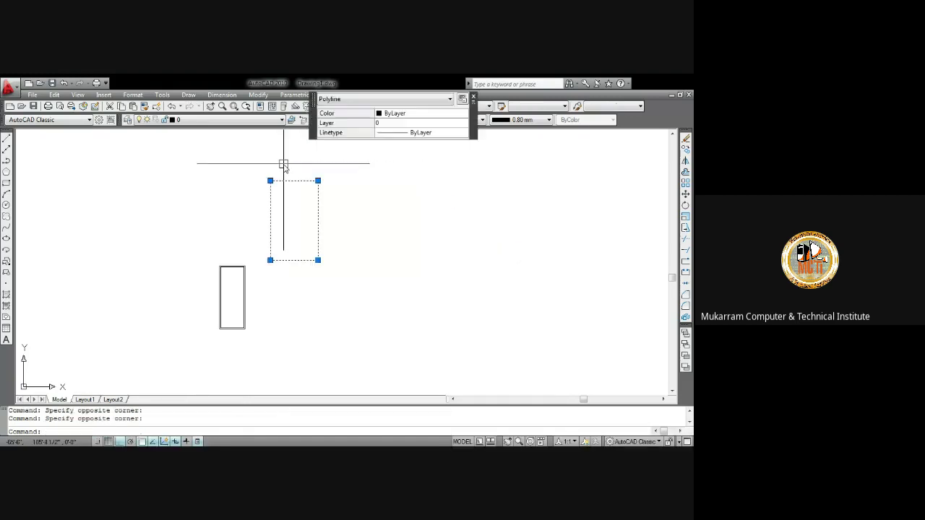
{"action": "key", "text": "Delete"}
Step: Erase the lower nested rectangles and the leftover lines
{"action": "left_click_drag", "start_coordinate": [329, 316], "coordinate": [182, 214]}
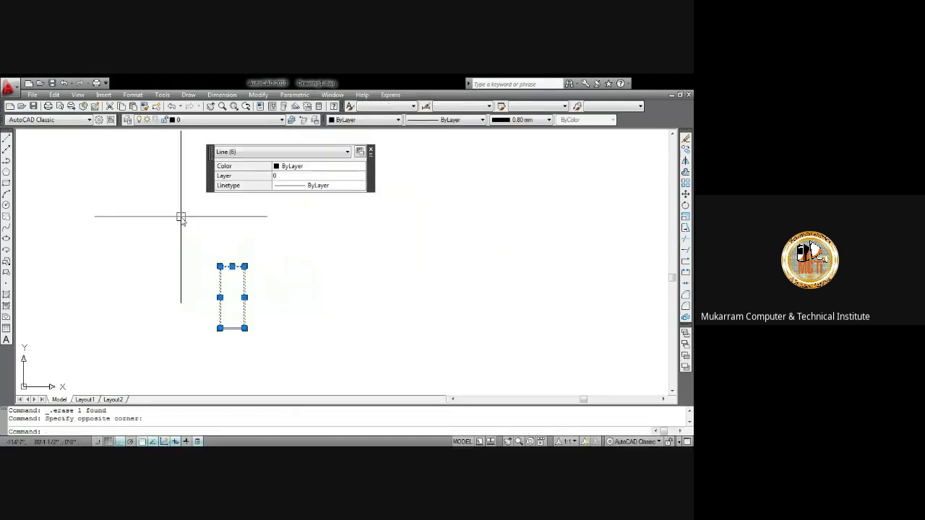
{"action": "key", "text": "Delete"}
{"action": "left_click_drag", "start_coordinate": [279, 345], "coordinate": [176, 316]}
{"action": "key", "text": "Delete"}
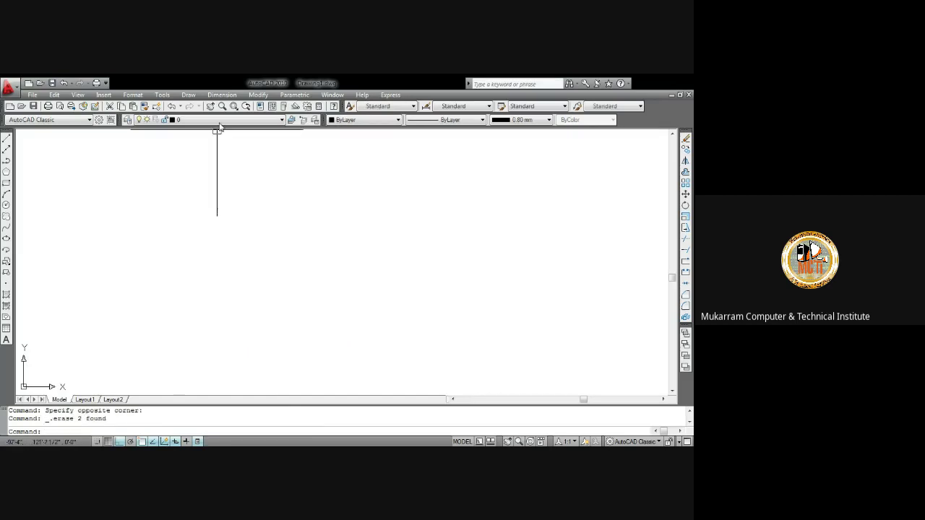
Step: Bring up the Draw menu's Arc methods, from 3 Points to Continue
{"action": "left_click", "coordinate": [189, 95]}
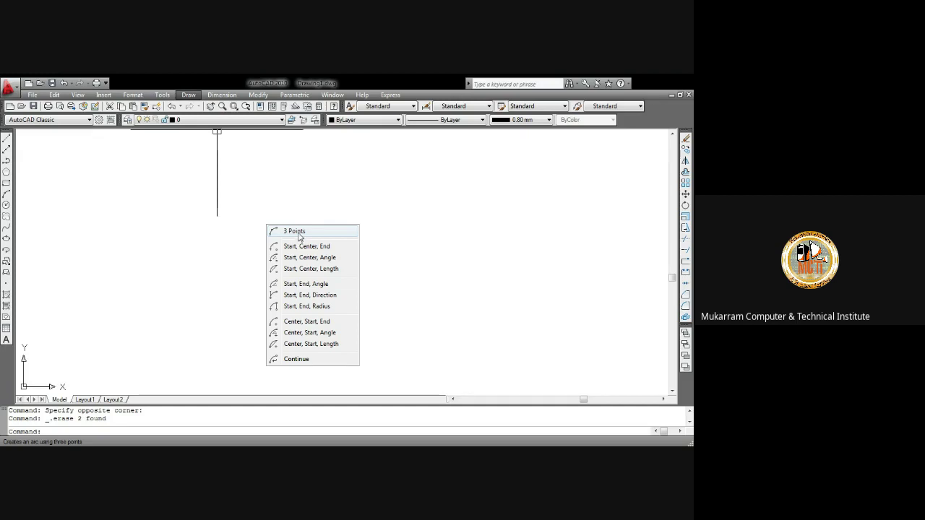
Step: Draw a shallow three-point arc on the left with Ortho off, entering 36 and 36
{"action": "left_click", "coordinate": [299, 235]}
{"action": "left_click", "coordinate": [141, 165]}
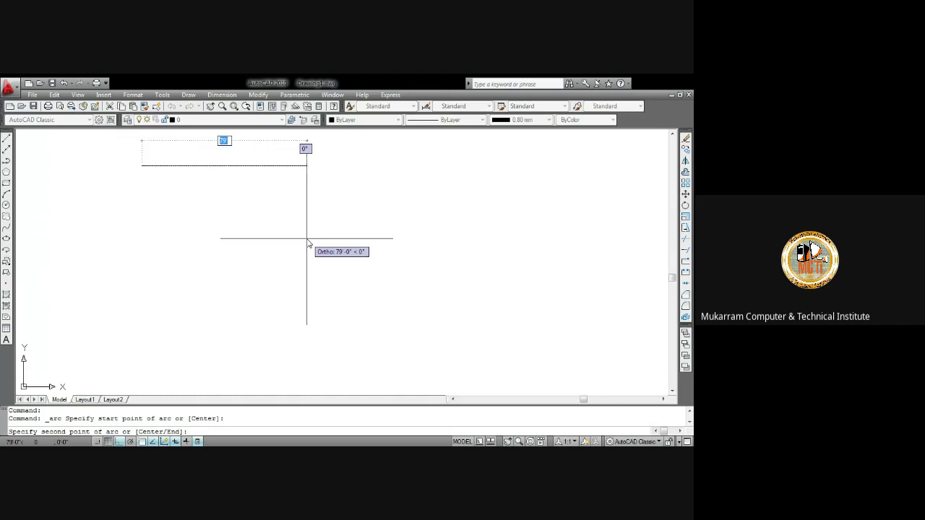
{"action": "key", "text": "F8"}
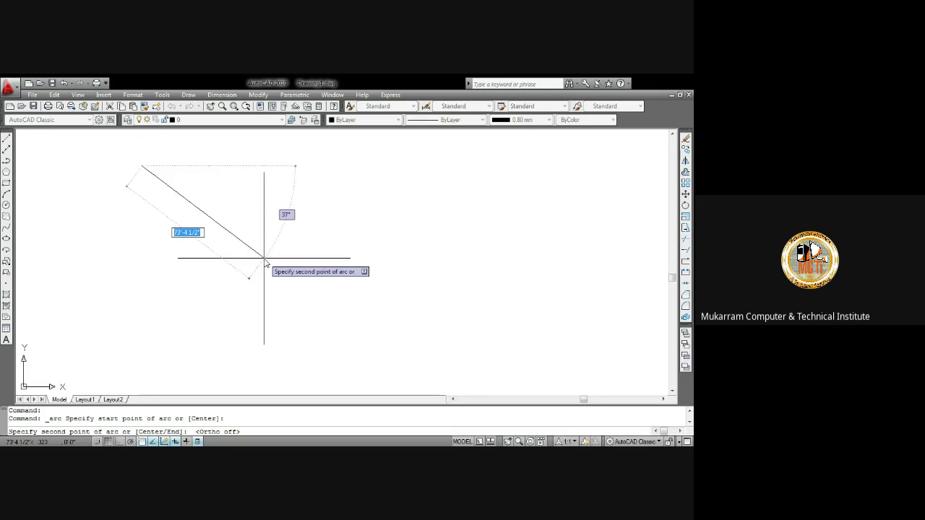
{"action": "type", "text": "36"}
{"action": "key", "text": "Return"}
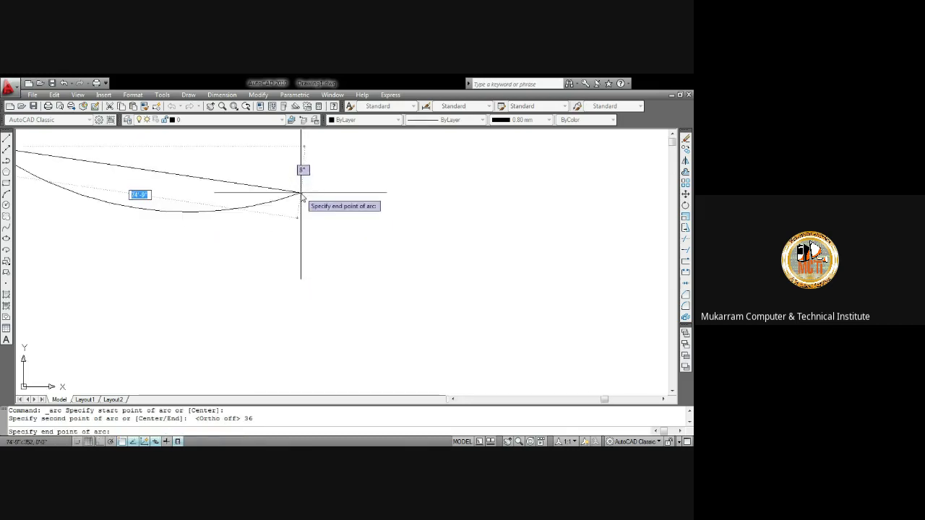
{"action": "scroll", "coordinate": [352, 230], "scroll_direction": "up", "scroll_amount": 2}
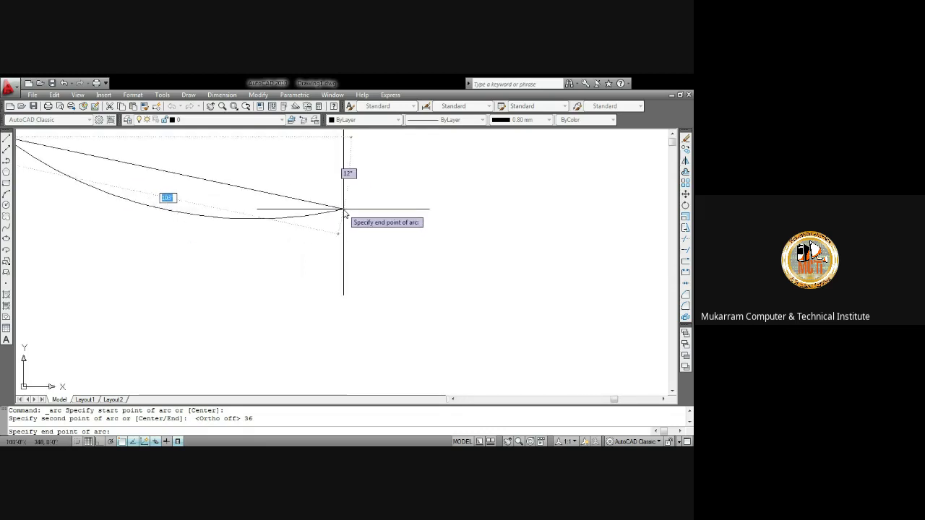
{"action": "scroll", "coordinate": [344, 210], "scroll_direction": "down", "scroll_amount": 2}
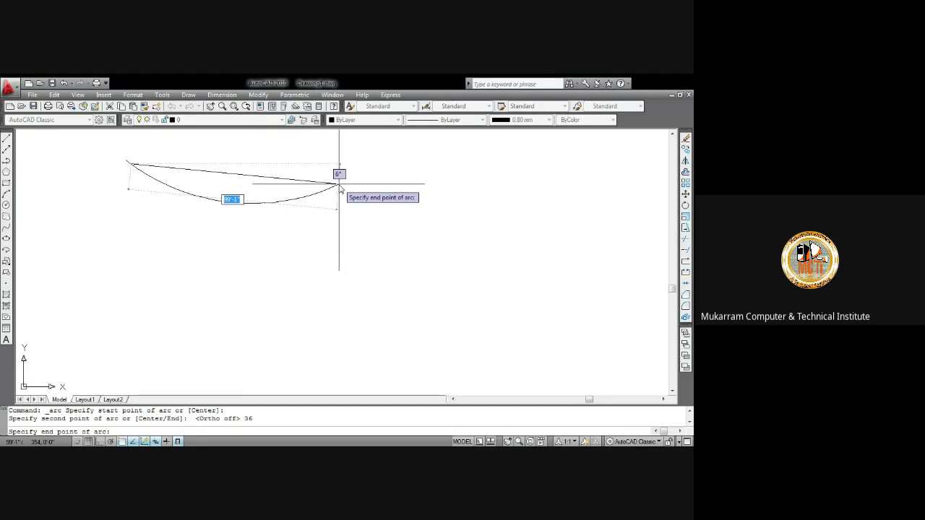
{"action": "type", "text": "36"}
{"action": "key", "text": "Return"}
Step: Draw a second, C-shaped three-point arc to the right, again entering 36 and 36
{"action": "scroll", "coordinate": [255, 155], "scroll_direction": "down", "scroll_amount": 3}
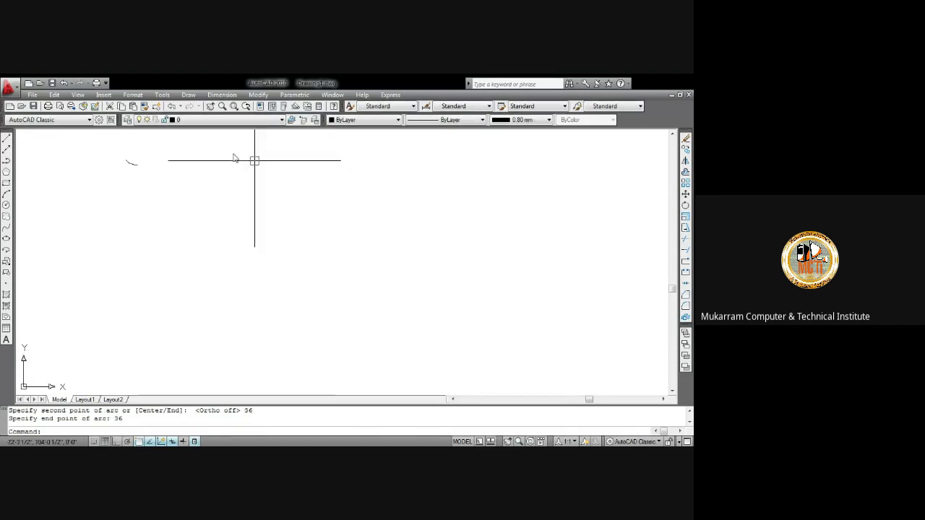
{"action": "scroll", "coordinate": [171, 210], "scroll_direction": "up", "scroll_amount": 1}
{"action": "middle_click_drag", "start_coordinate": [171, 209], "coordinate": [173, 175]}
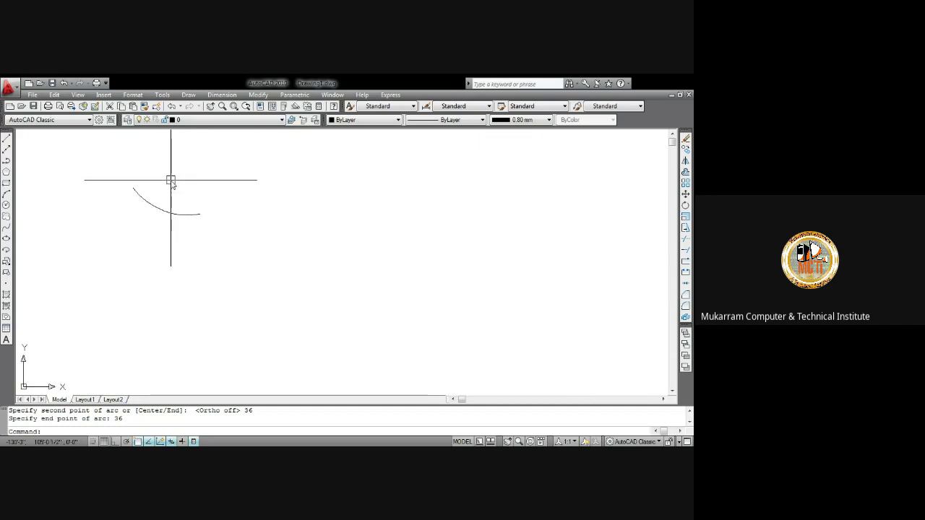
{"action": "left_click", "coordinate": [200, 96]}
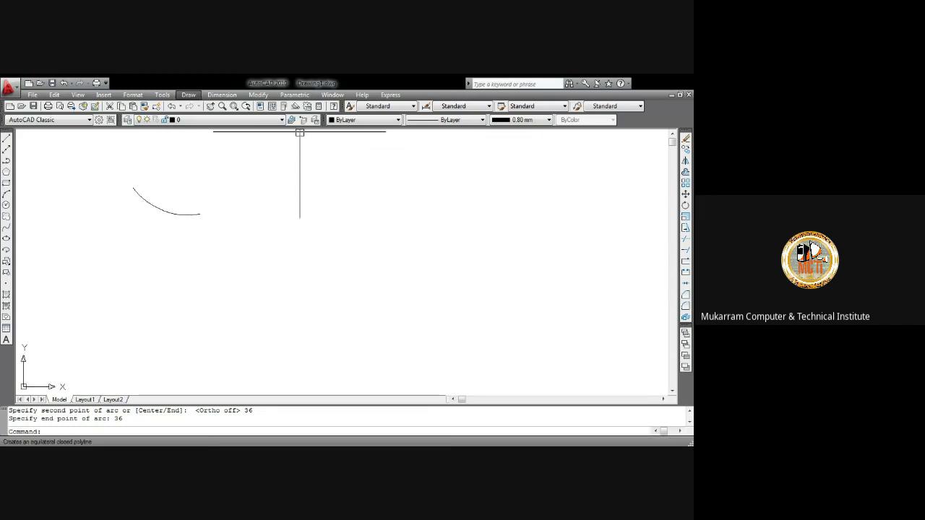
{"action": "left_click", "coordinate": [299, 233]}
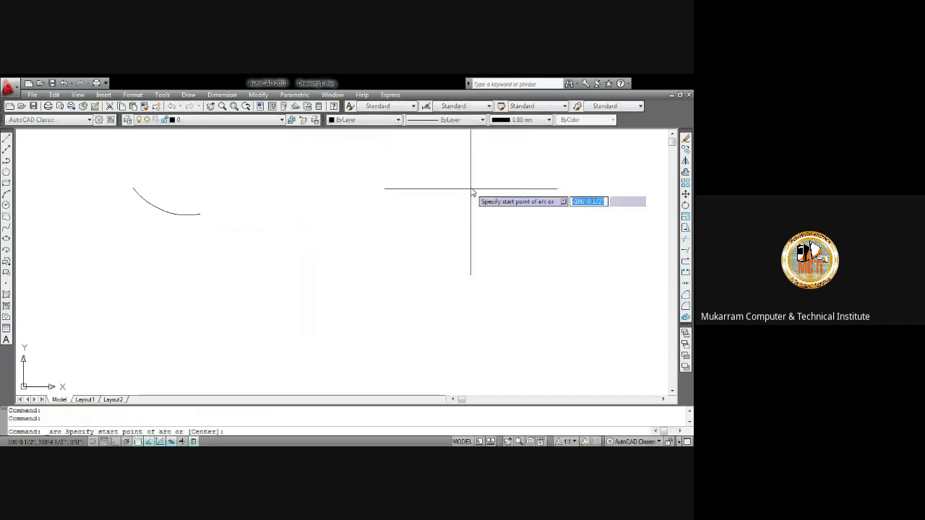
{"action": "left_click", "coordinate": [470, 180]}
{"action": "type", "text": "36"}
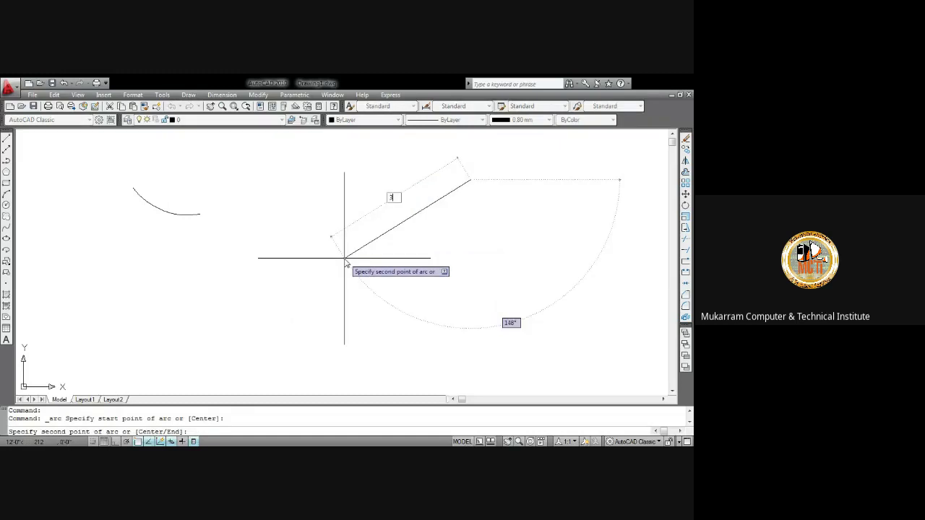
{"action": "key", "text": "Return"}
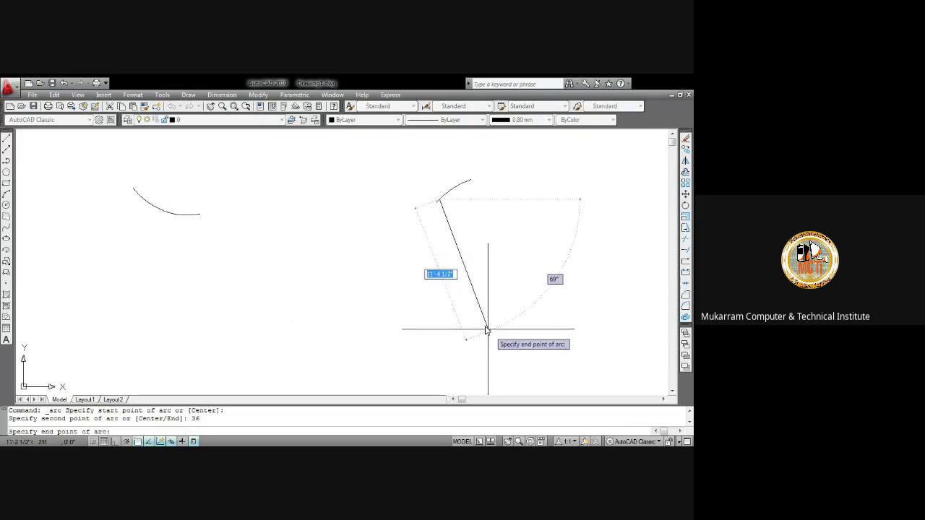
{"action": "type", "text": "36"}
{"action": "key", "text": "Return"}
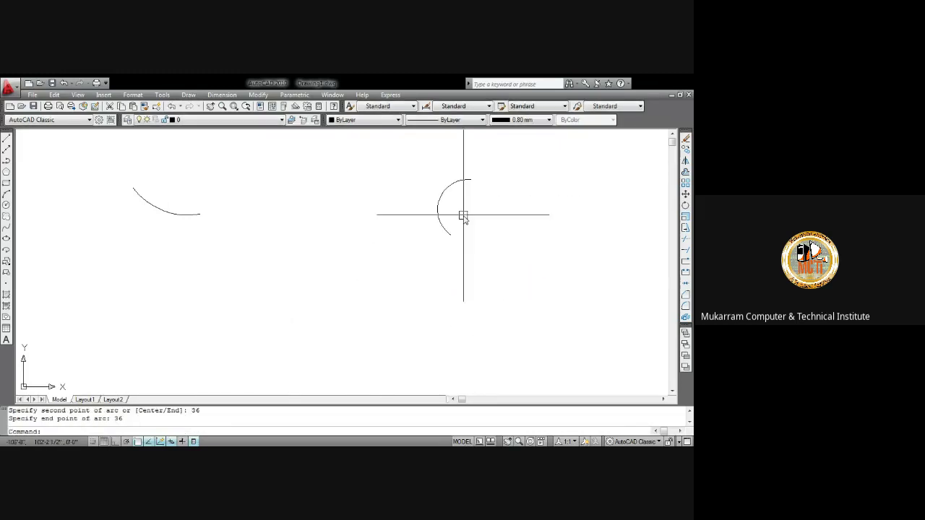
Step: Add a 6'-1" arc-length dimension below the left arc
{"action": "left_click", "coordinate": [222, 95]}
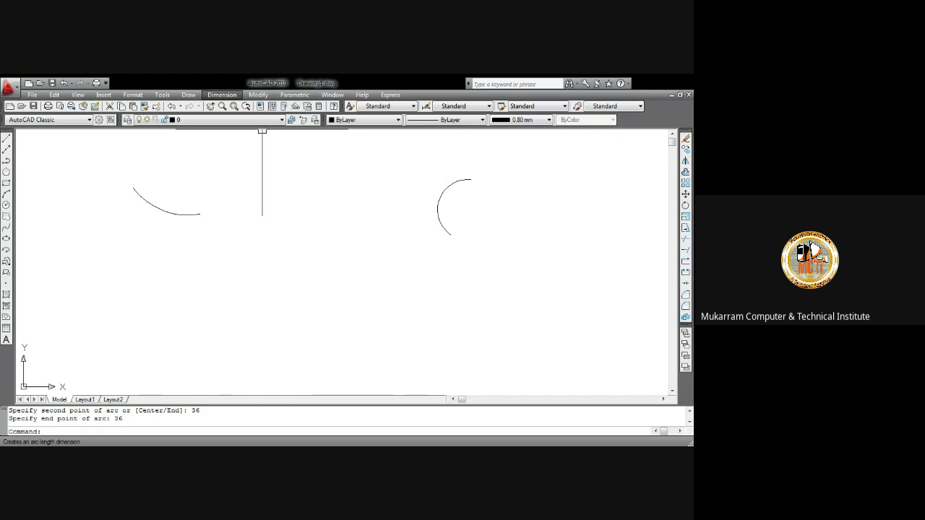
{"action": "left_click", "coordinate": [262, 158]}
{"action": "left_click", "coordinate": [161, 210]}
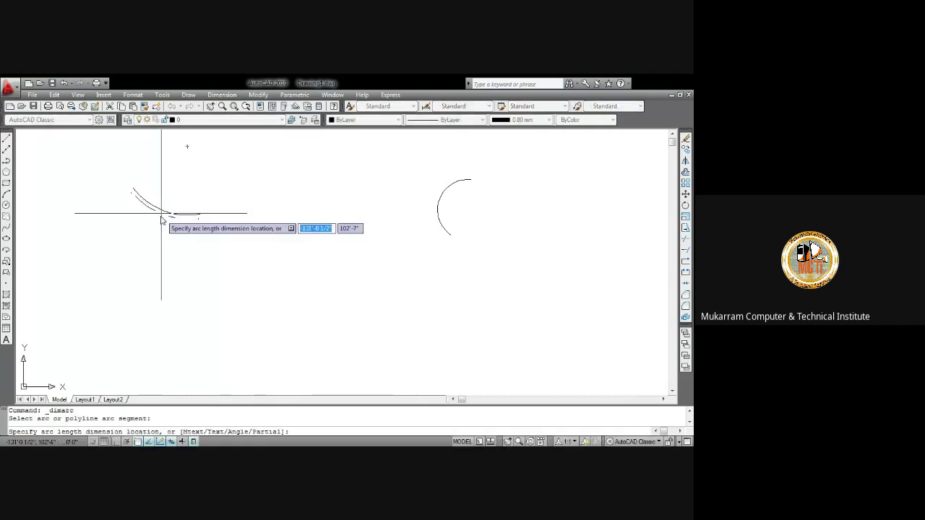
{"action": "left_click", "coordinate": [145, 256]}
{"action": "scroll", "coordinate": [154, 244], "scroll_direction": "up", "scroll_amount": 2}
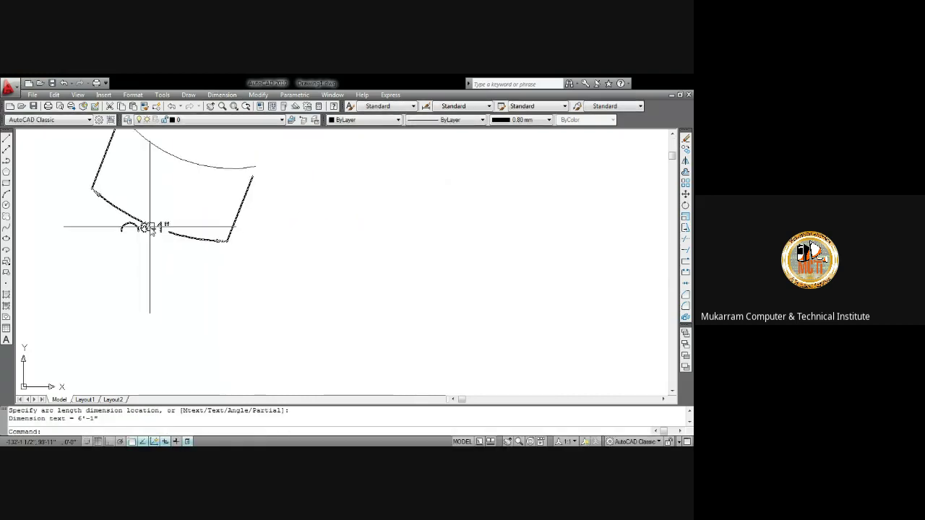
{"action": "scroll", "coordinate": [158, 235], "scroll_direction": "up", "scroll_amount": 3}
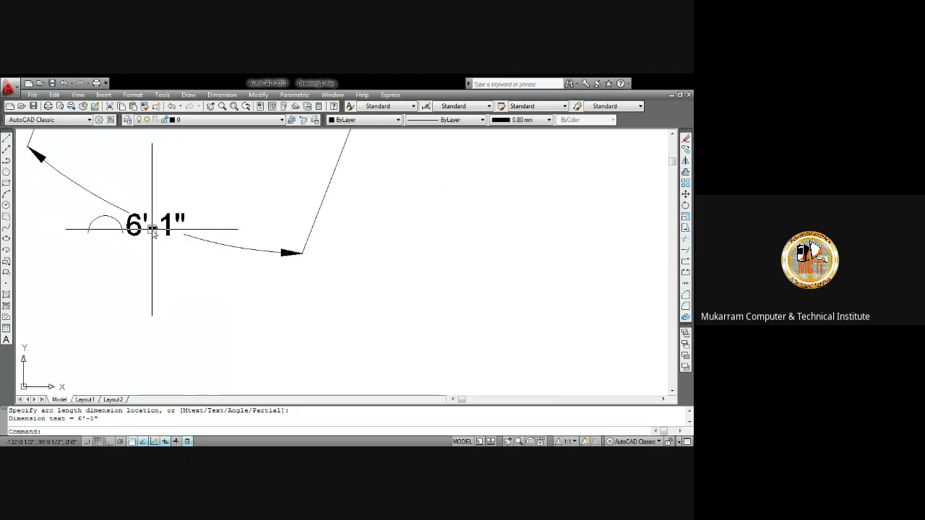
{"action": "scroll", "coordinate": [153, 230], "scroll_direction": "down", "scroll_amount": 4}
{"action": "scroll", "coordinate": [148, 230], "scroll_direction": "up", "scroll_amount": 3}
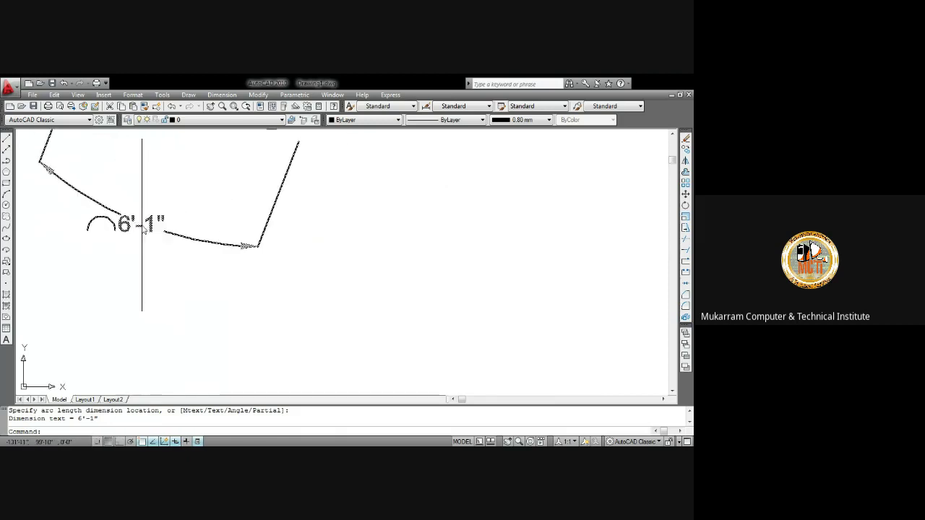
{"action": "scroll", "coordinate": [150, 223], "scroll_direction": "down", "scroll_amount": 1}
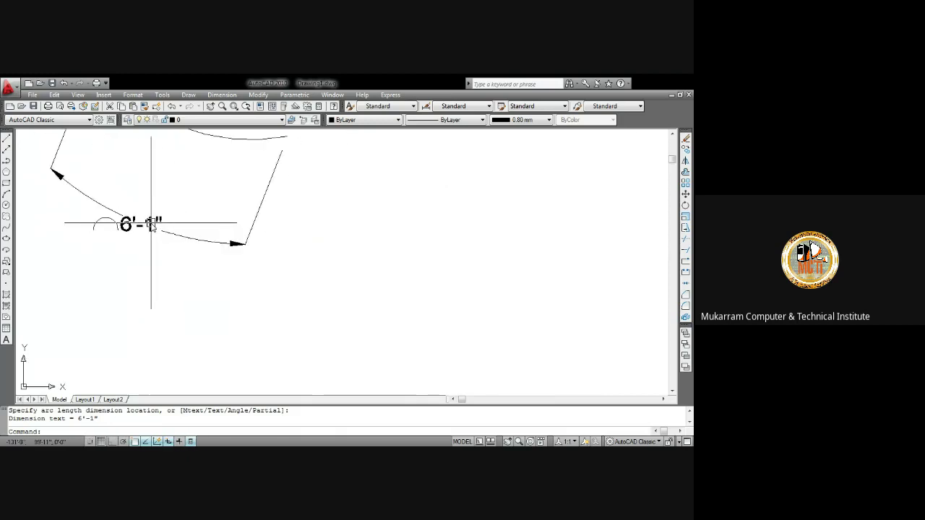
{"action": "scroll", "coordinate": [152, 224], "scroll_direction": "down", "scroll_amount": 4}
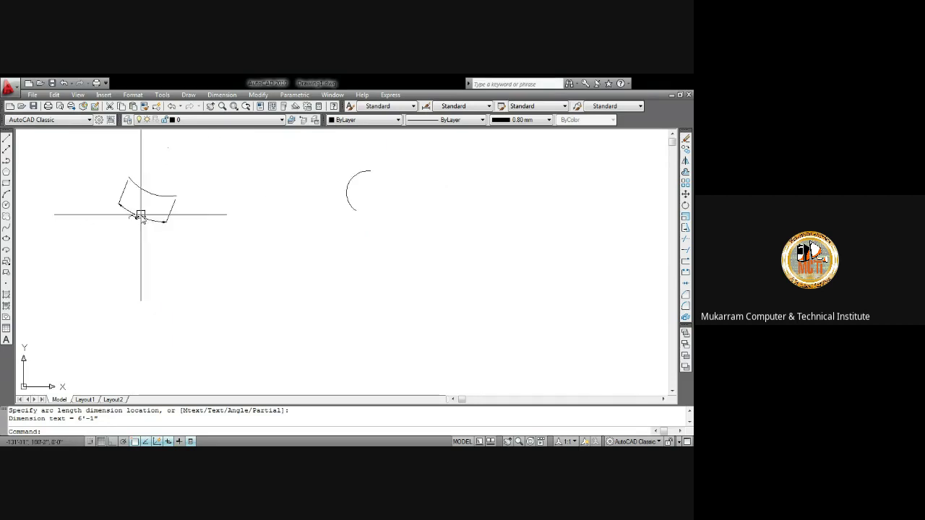
{"action": "scroll", "coordinate": [147, 222], "scroll_direction": "up", "scroll_amount": 3}
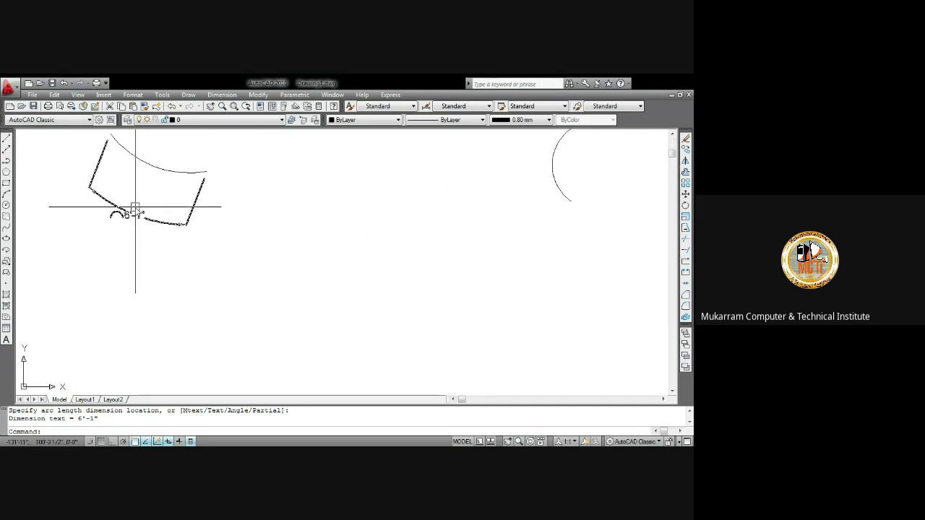
{"action": "scroll", "coordinate": [137, 213], "scroll_direction": "down", "scroll_amount": 1}
{"action": "scroll", "coordinate": [122, 187], "scroll_direction": "up", "scroll_amount": 2}
{"action": "middle_click_drag", "start_coordinate": [122, 188], "coordinate": [135, 259]}
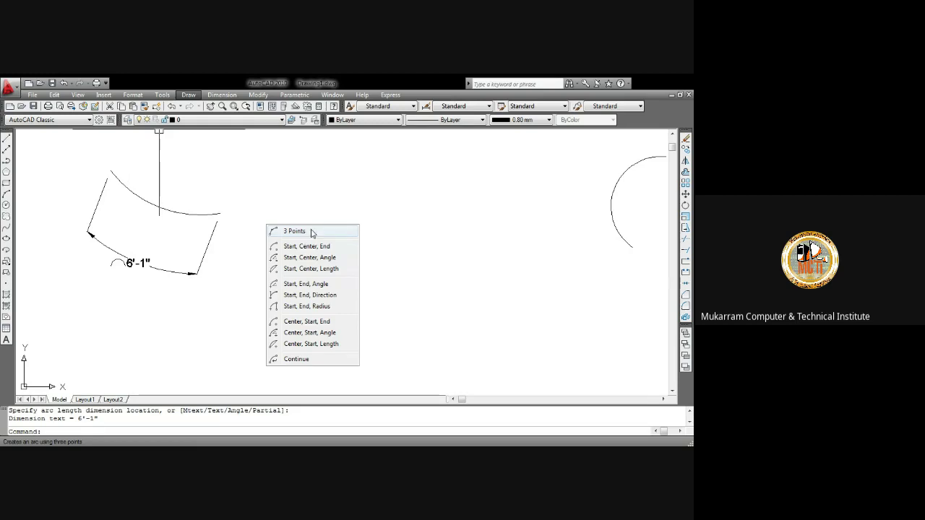
Step: Close the Arc submenu without drawing anything
{"action": "key", "text": "Escape"}
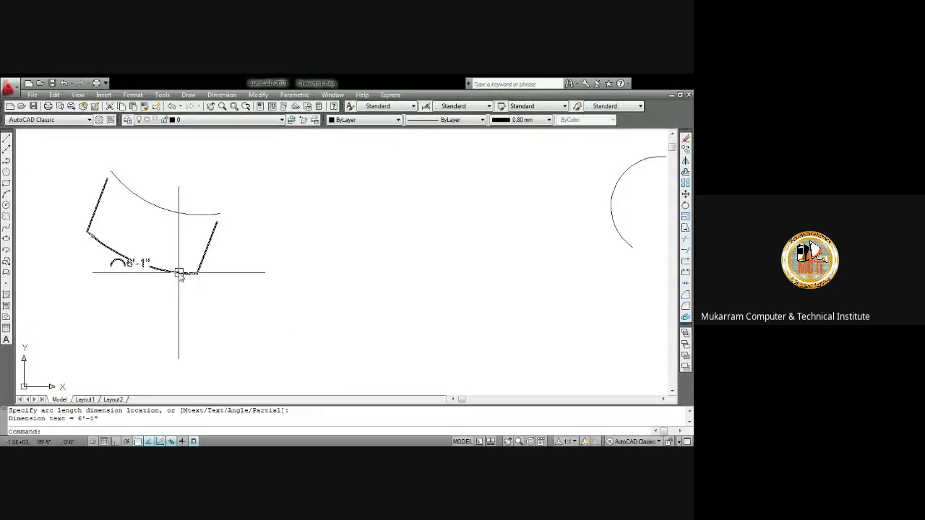
Step: Draw another three-point arc, entering 24 for the second point and 12 for the end
{"action": "scroll", "coordinate": [458, 207], "scroll_direction": "down", "scroll_amount": 5}
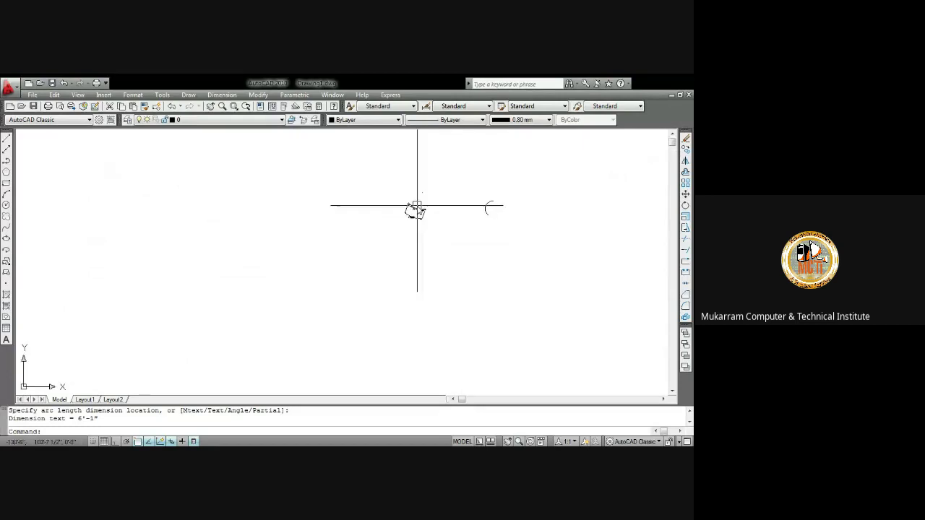
{"action": "left_click", "coordinate": [188, 95]}
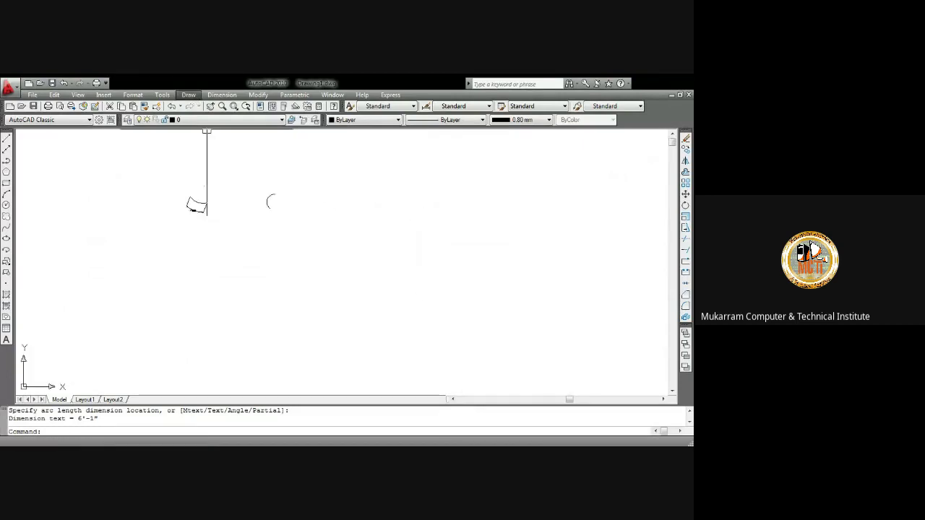
{"action": "left_click", "coordinate": [279, 239]}
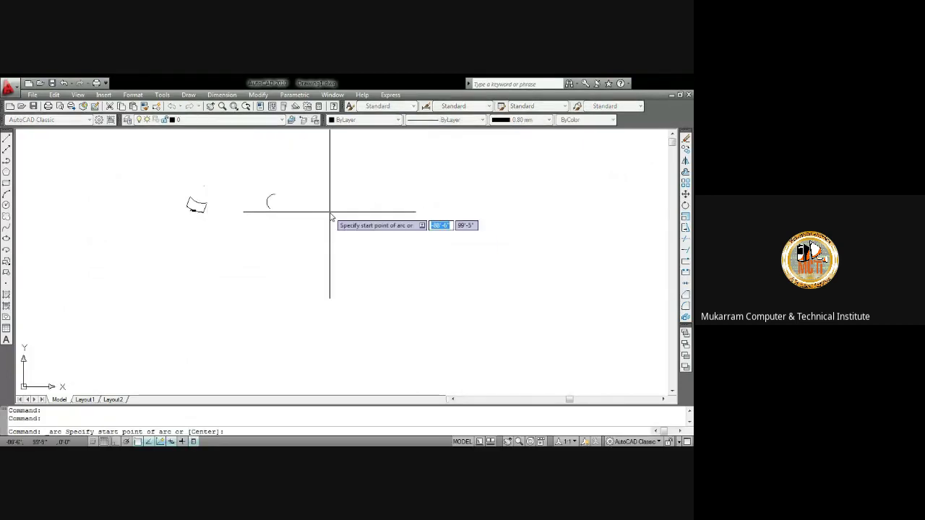
{"action": "left_click", "coordinate": [319, 202]}
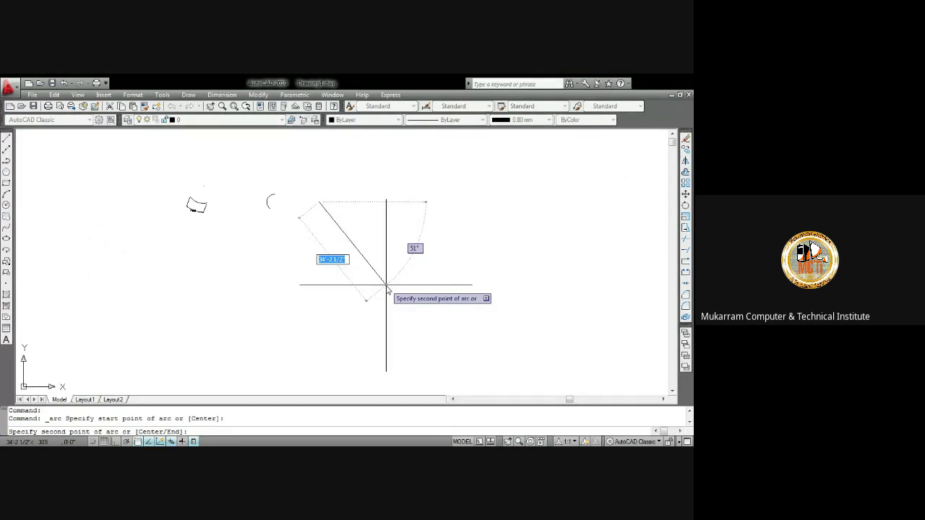
{"action": "type", "text": "24"}
{"action": "key", "text": "Return"}
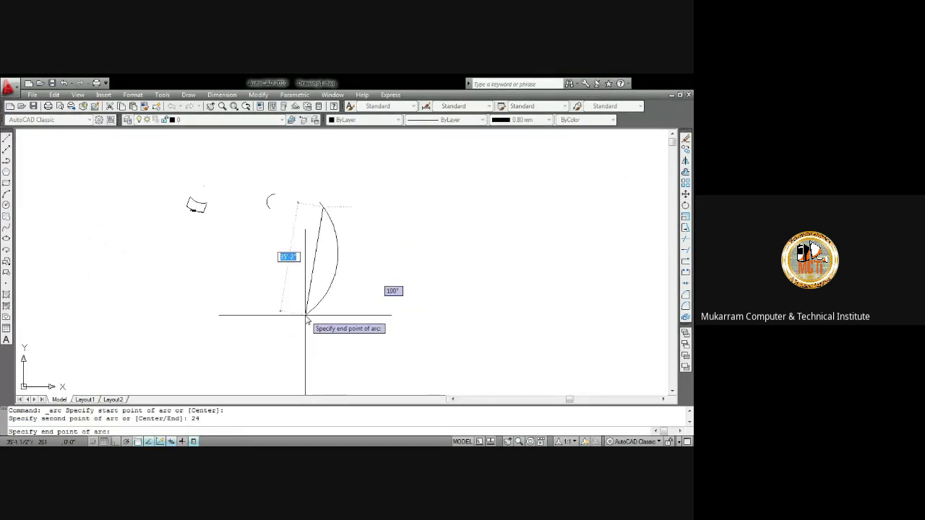
{"action": "scroll", "coordinate": [435, 227], "scroll_direction": "up", "scroll_amount": 2}
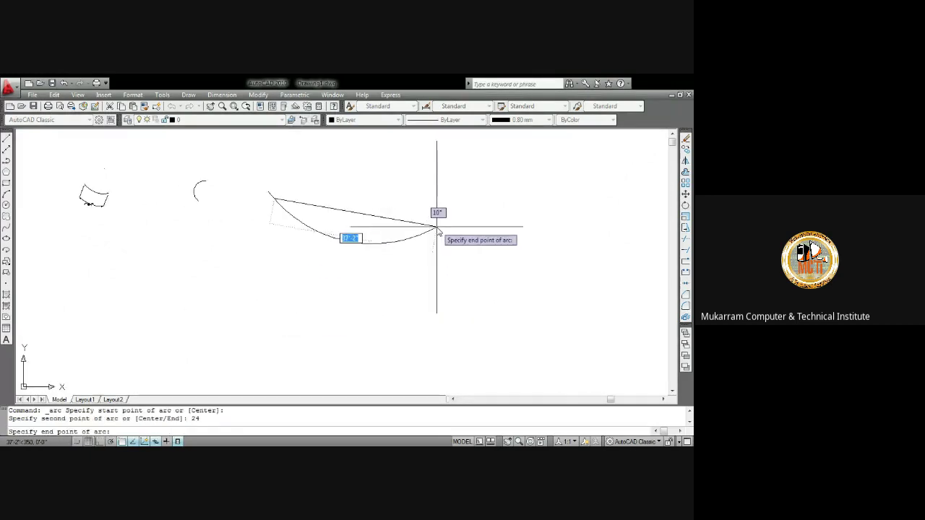
{"action": "scroll", "coordinate": [438, 228], "scroll_direction": "up", "scroll_amount": 2}
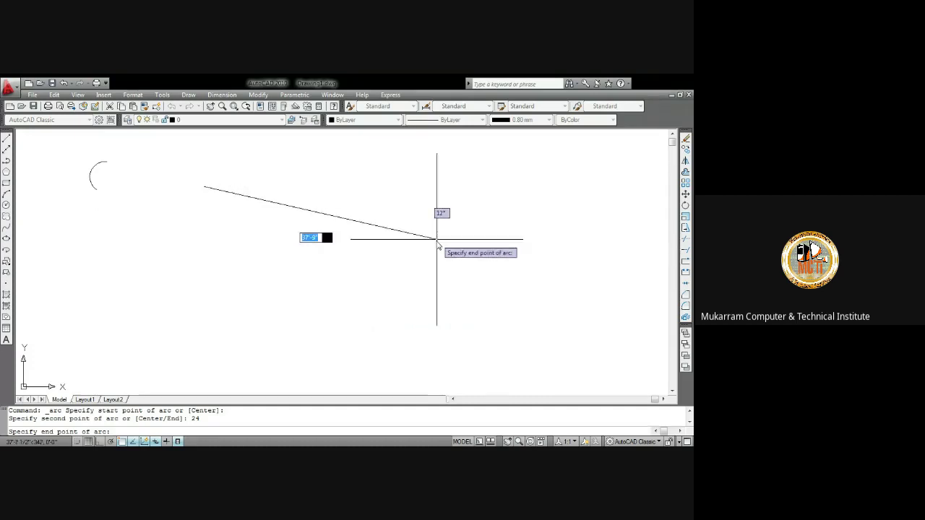
{"action": "type", "text": "1"}
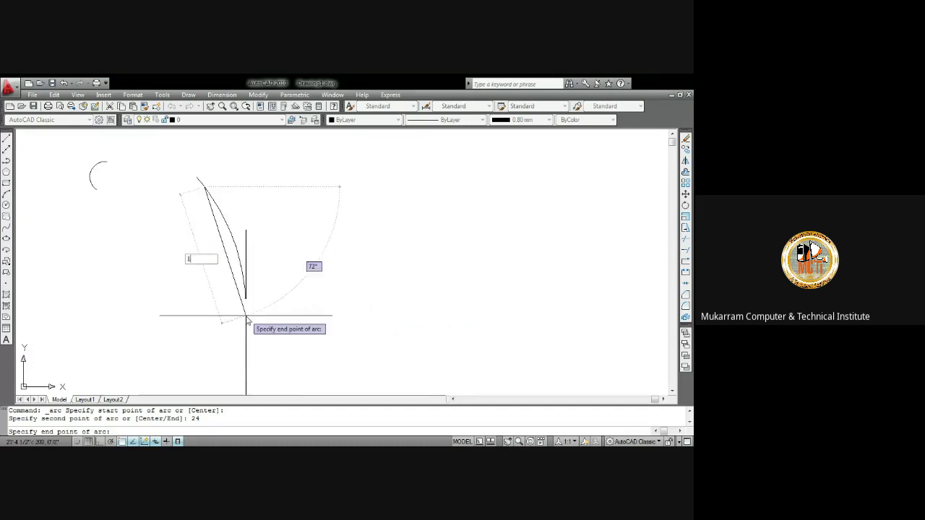
{"action": "type", "text": "2"}
{"action": "key", "text": "Return"}
{"action": "scroll", "coordinate": [206, 189], "scroll_direction": "up", "scroll_amount": 2}
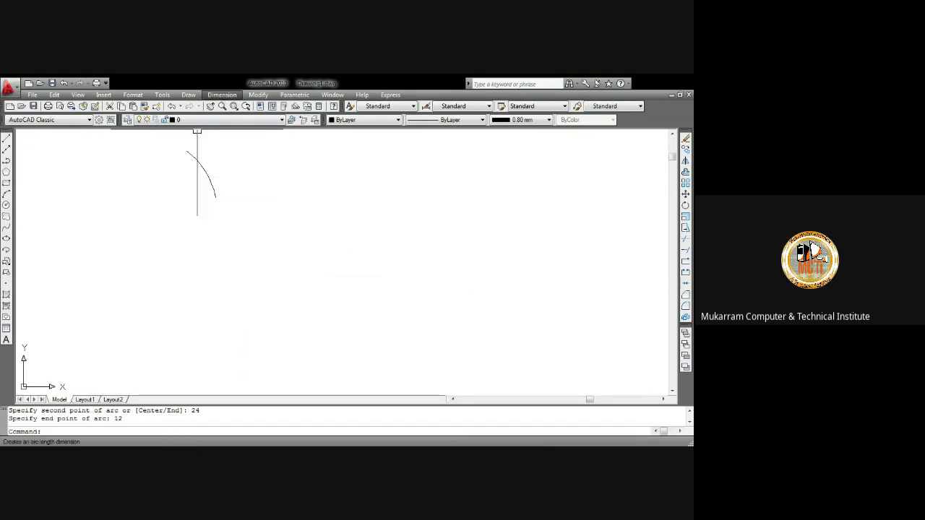
Step: Place a 3'-0 1/2" arc-length dimension on the new arc, then select it
{"action": "left_click", "coordinate": [235, 141]}
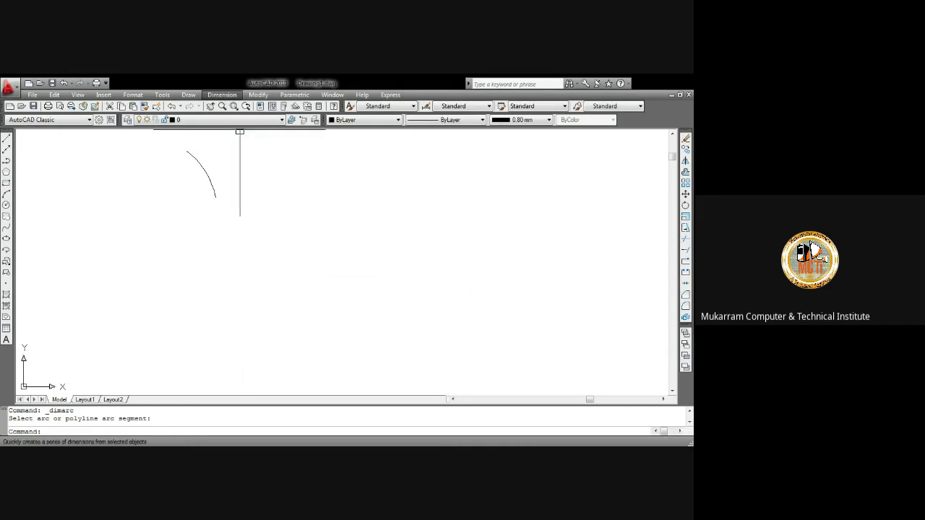
{"action": "key", "text": "Return"}
{"action": "left_click", "coordinate": [206, 170]}
{"action": "left_click", "coordinate": [235, 161]}
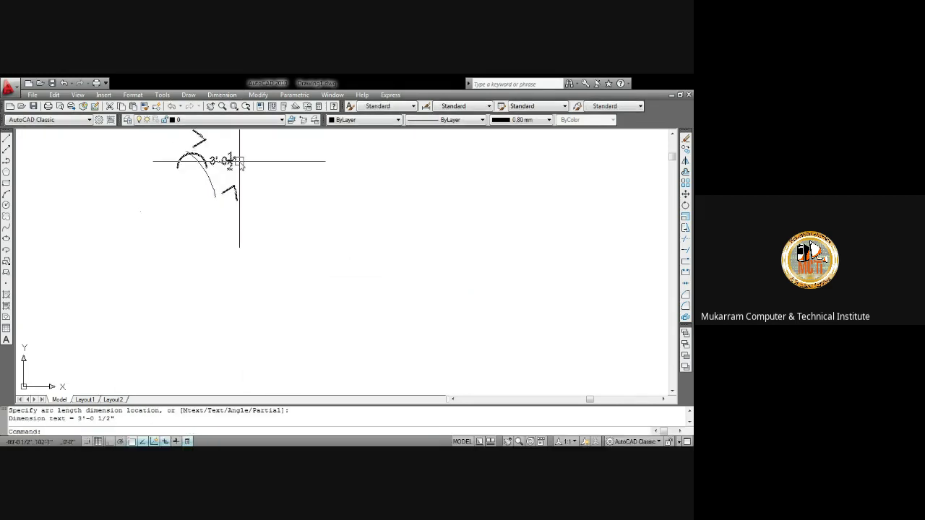
{"action": "left_click", "coordinate": [221, 161]}
{"action": "key", "text": "Delete"}
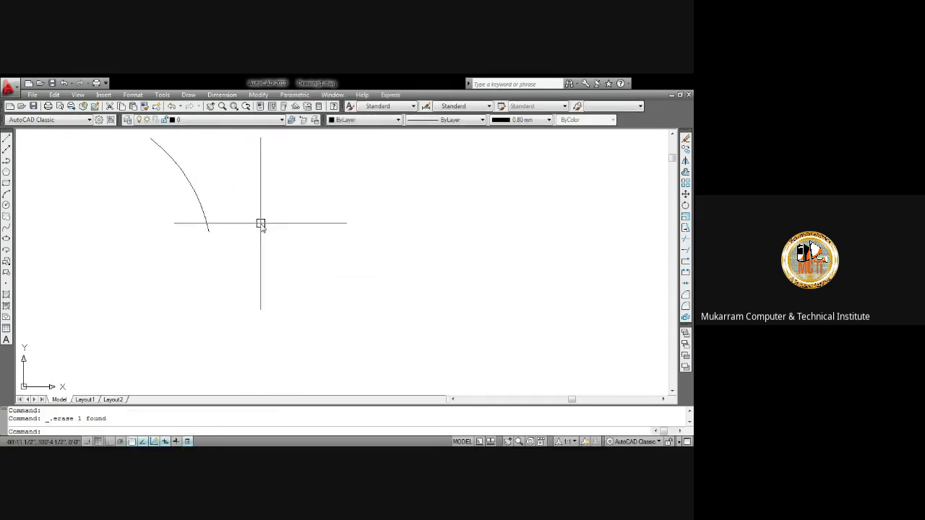
{"action": "left_click", "coordinate": [188, 95]}
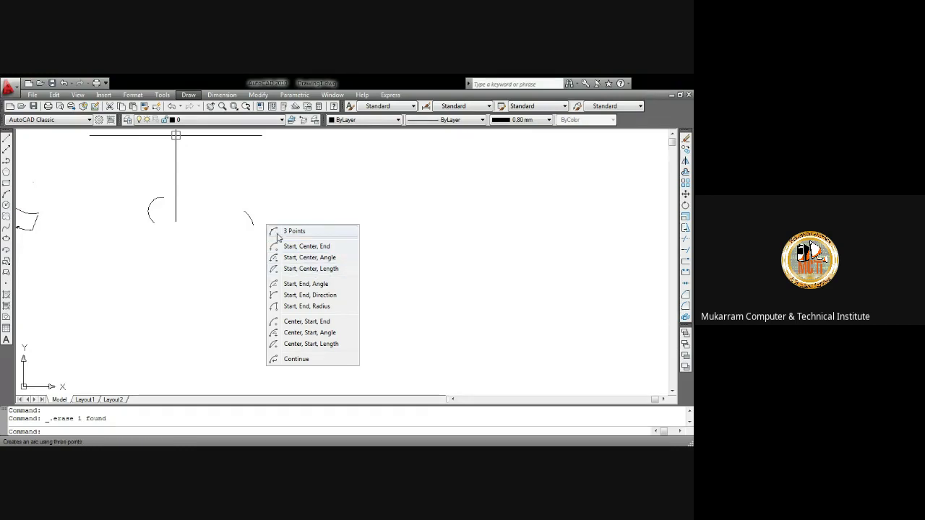
{"action": "left_click", "coordinate": [372, 198]}
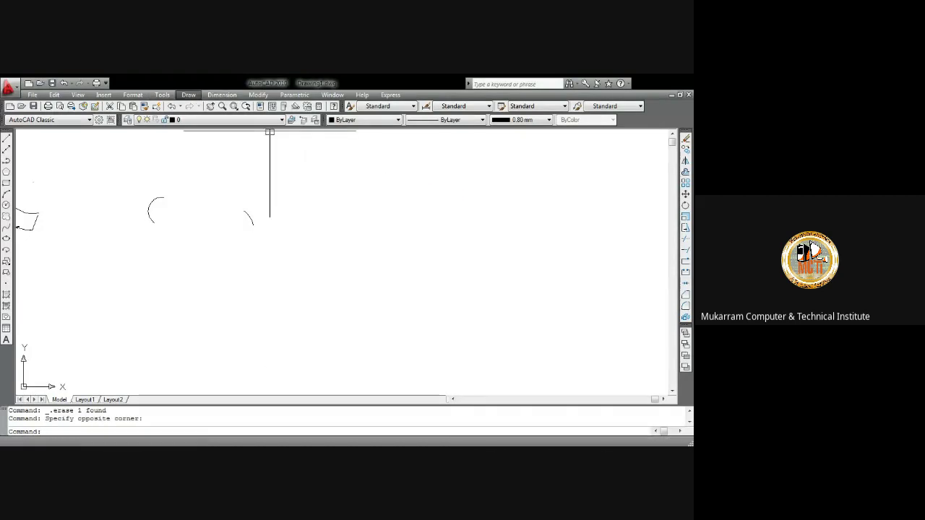
{"action": "left_click", "coordinate": [188, 95]}
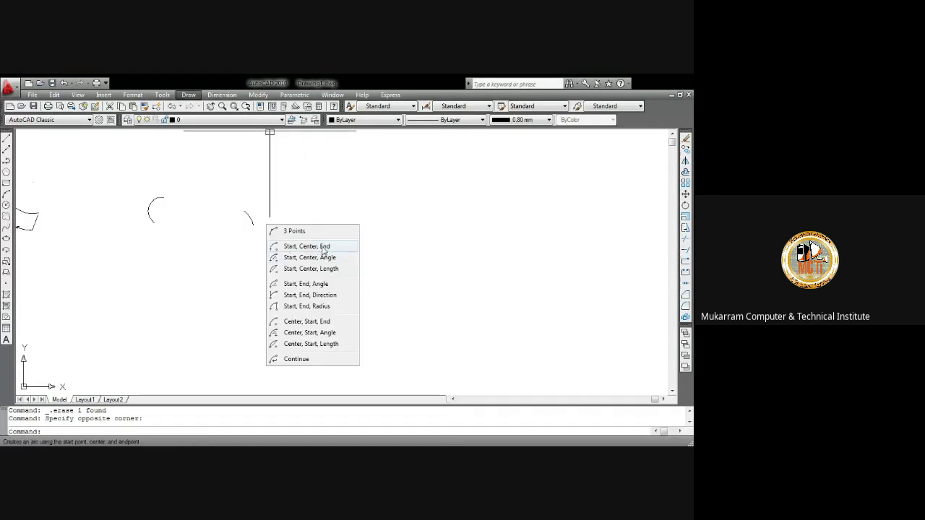
{"action": "left_click", "coordinate": [407, 233]}
Step: Draw a horizontal 36-unit line below the arcs with Ortho on
{"action": "left_click_drag", "start_coordinate": [380, 198], "coordinate": [492, 237]}
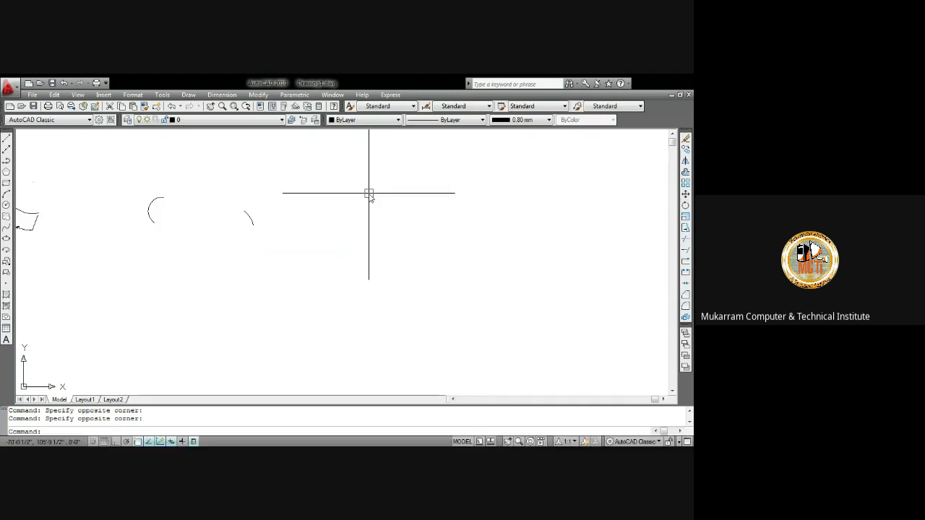
{"action": "type", "text": "l"}
{"action": "key", "text": "Return"}
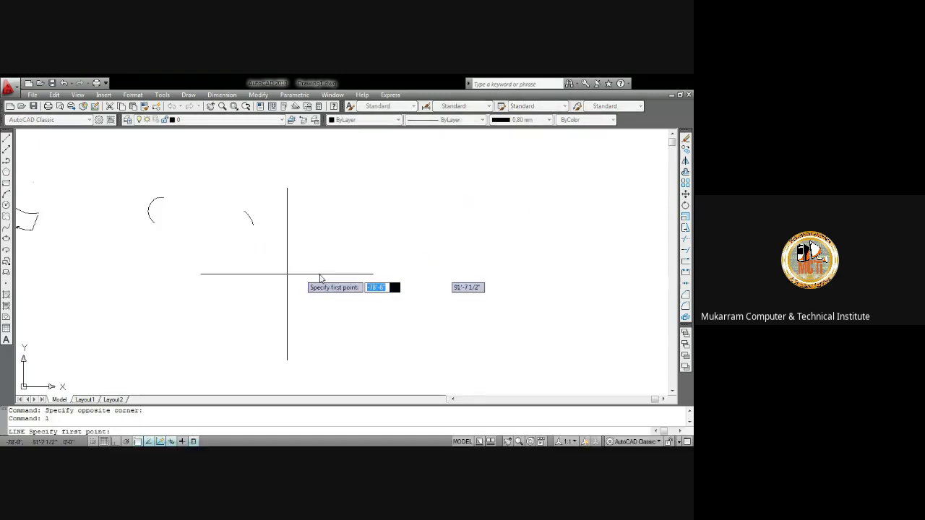
{"action": "left_click", "coordinate": [394, 273]}
{"action": "key", "text": "Escape"}
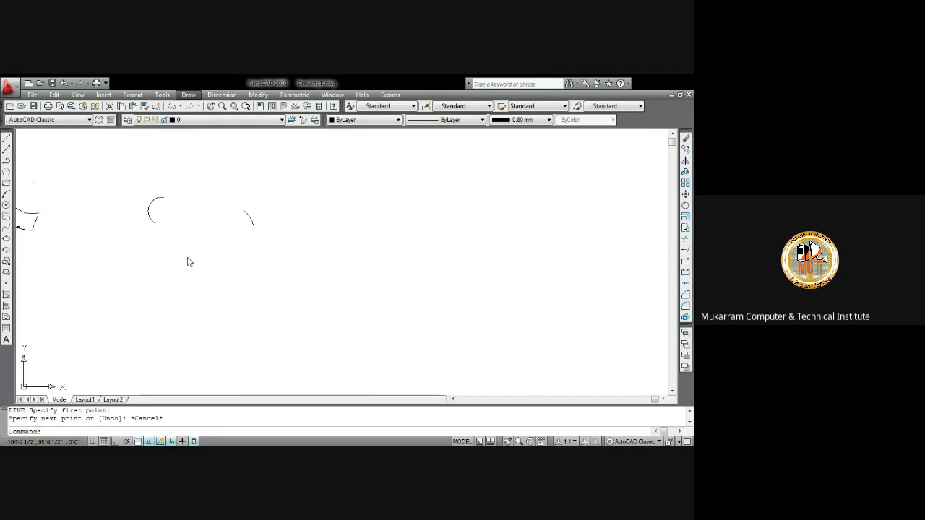
{"action": "middle_click_drag", "start_coordinate": [268, 244], "coordinate": [247, 223]}
{"action": "key", "text": "Return"}
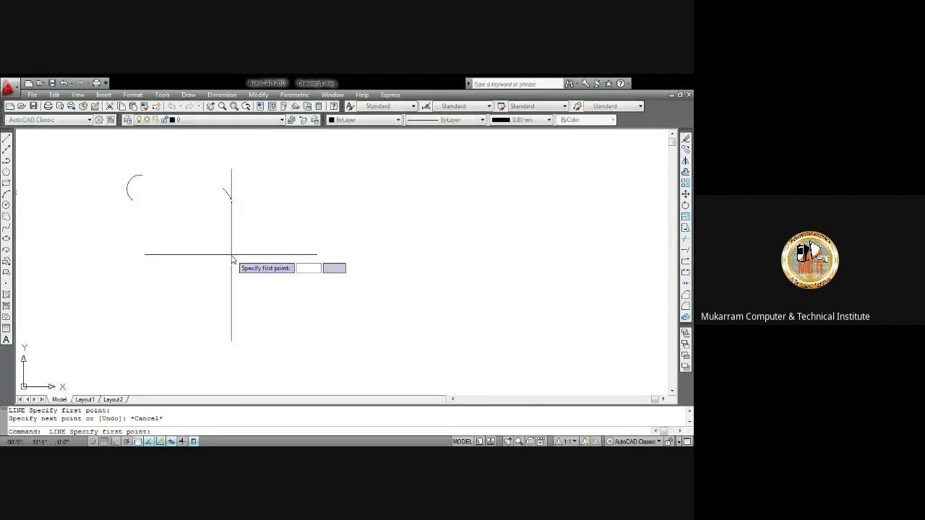
{"action": "key", "text": "Escape"}
{"action": "key", "text": "Return"}
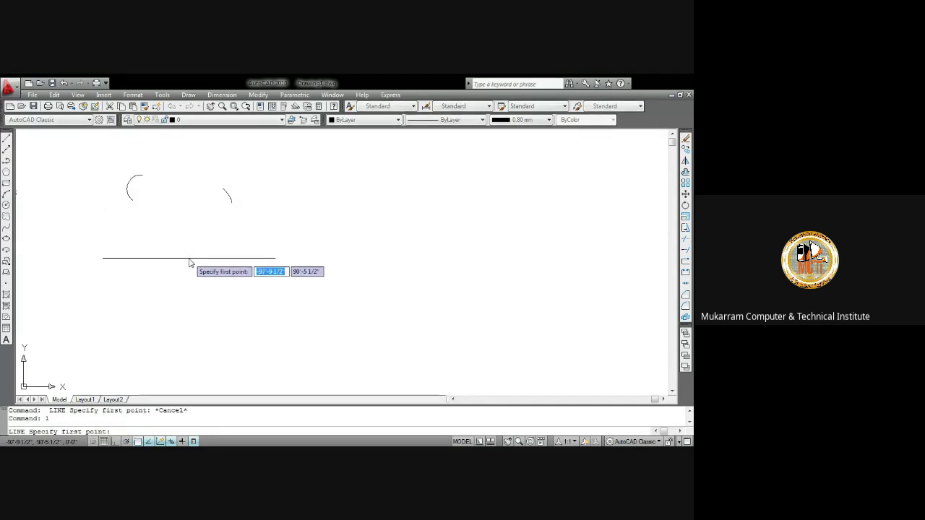
{"action": "left_click", "coordinate": [188, 257]}
{"action": "key", "text": "F8"}
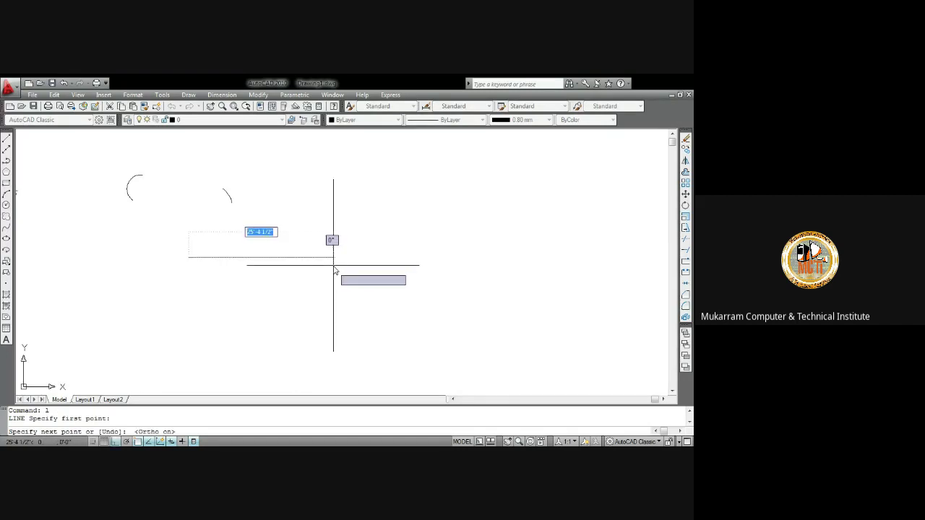
{"action": "type", "text": "36"}
{"action": "key", "text": "Return"}
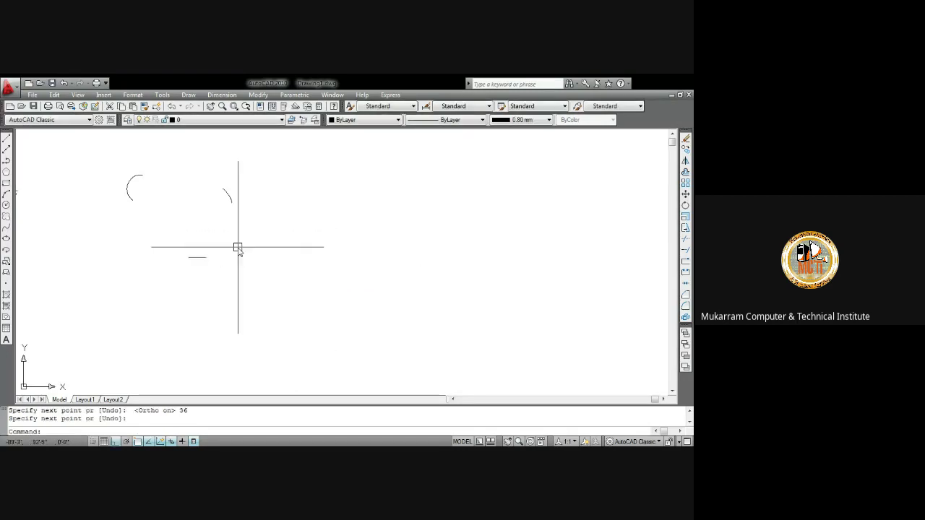
{"action": "scroll", "coordinate": [238, 248], "scroll_direction": "down", "scroll_amount": 3}
{"action": "key", "text": "Return"}
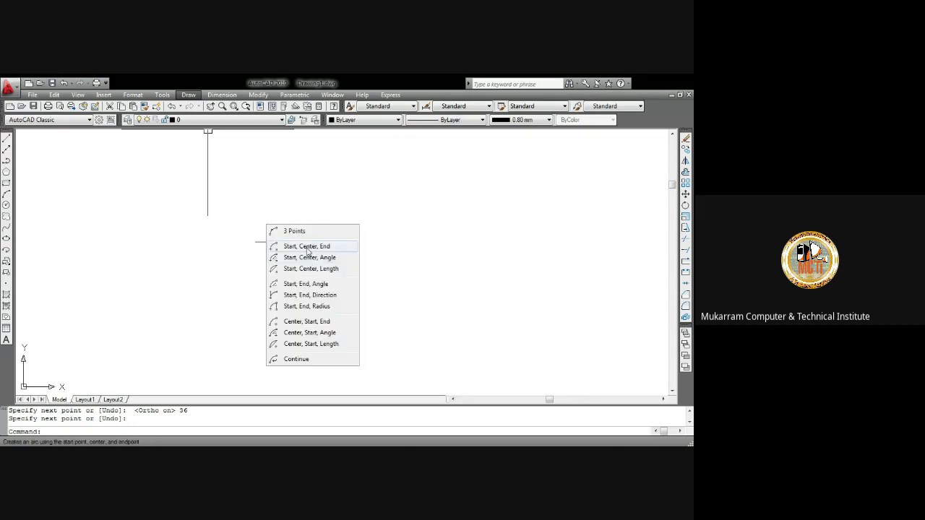
Step: Draw the upper Start-Center-End arc from the line's right end, centred on its midpoint
{"action": "left_click", "coordinate": [307, 247]}
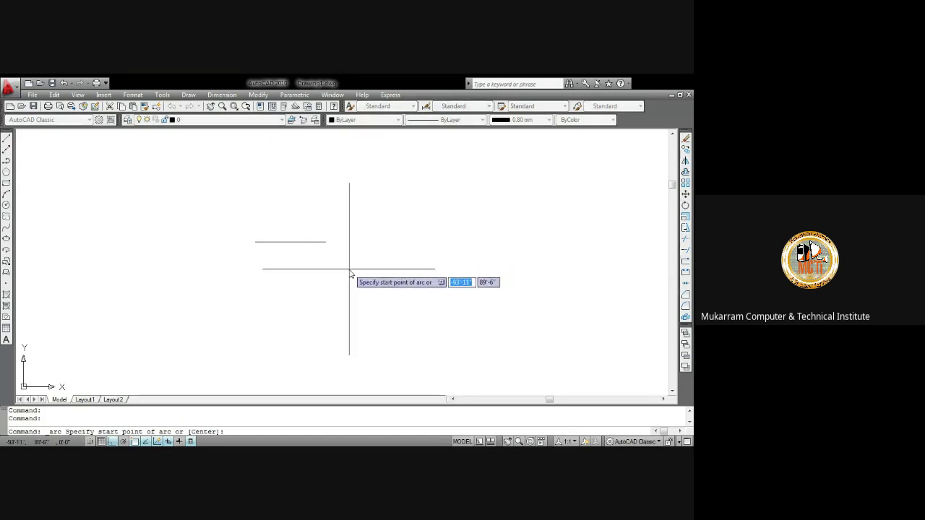
{"action": "left_click", "coordinate": [326, 242]}
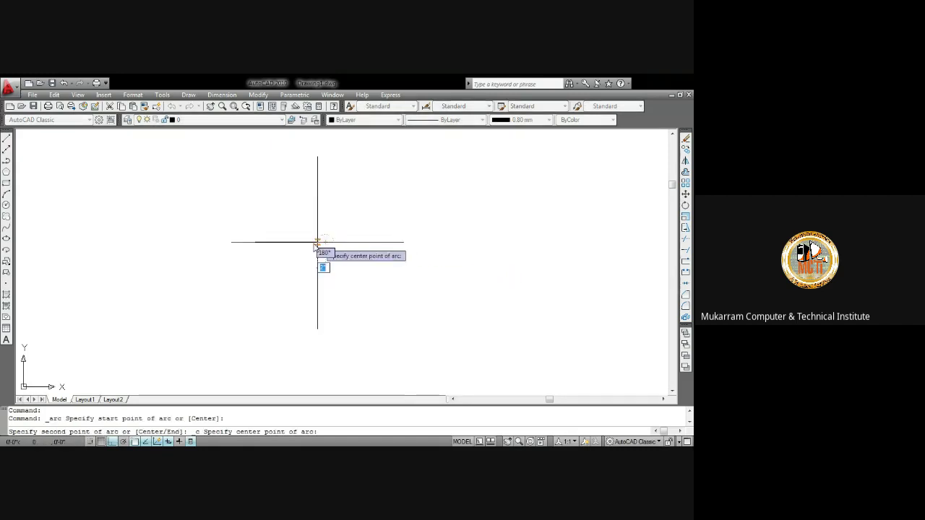
{"action": "left_click", "coordinate": [290, 243]}
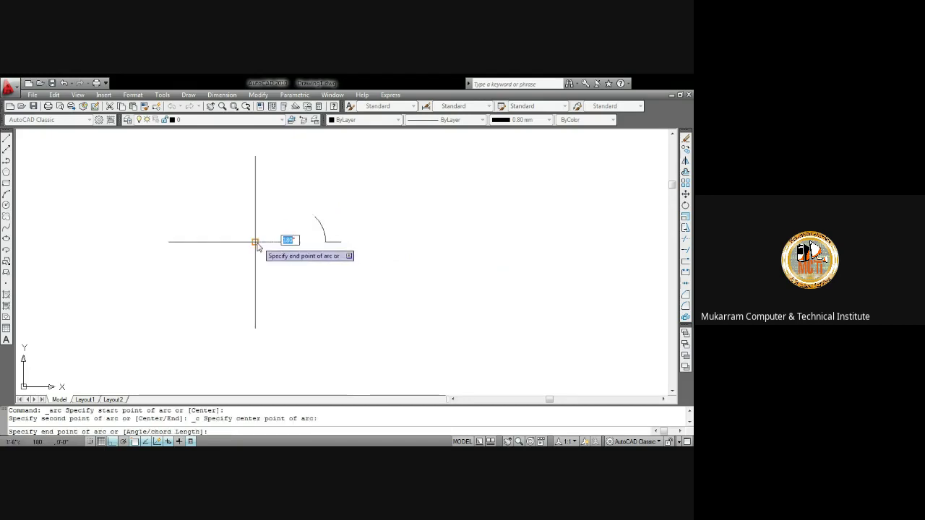
{"action": "left_click", "coordinate": [255, 242]}
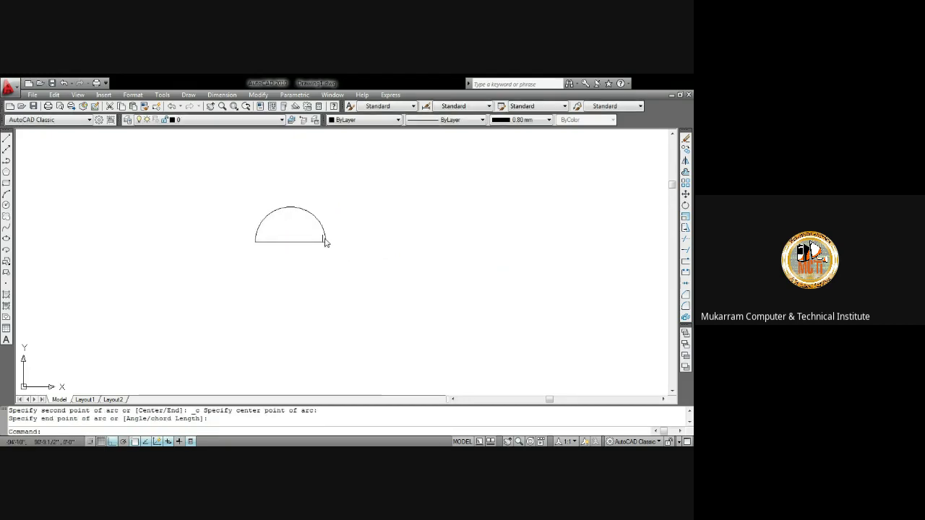
{"action": "left_click", "coordinate": [291, 242]}
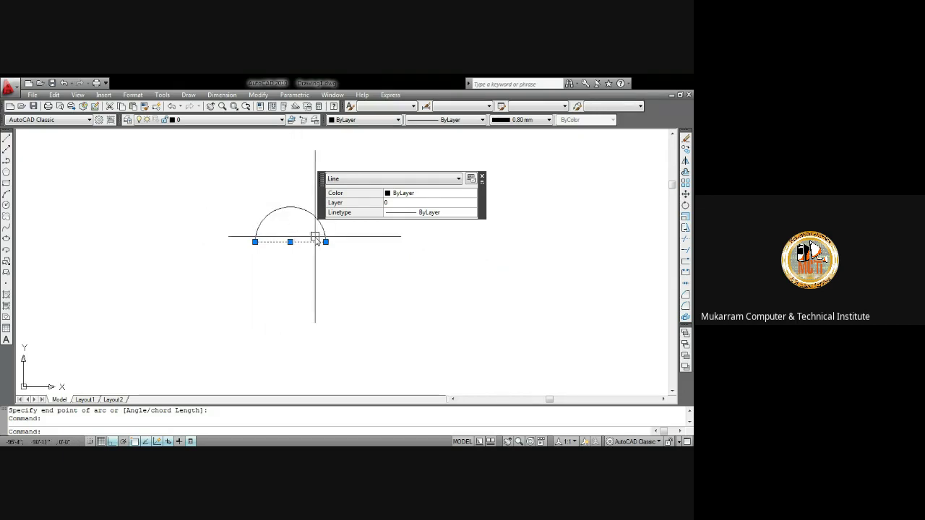
{"action": "key", "text": "Escape"}
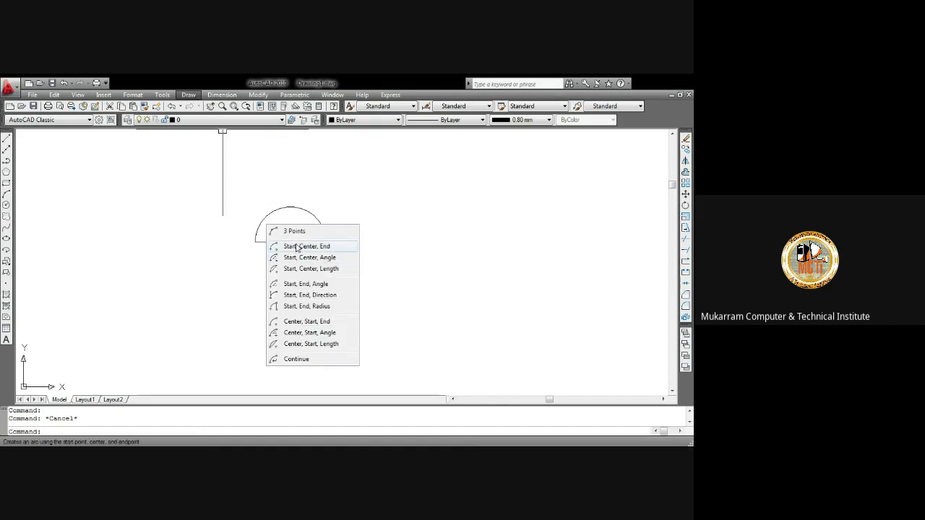
Step: Draw the lower Start-Center-End arc from the left end, closing the circle
{"action": "left_click", "coordinate": [299, 246]}
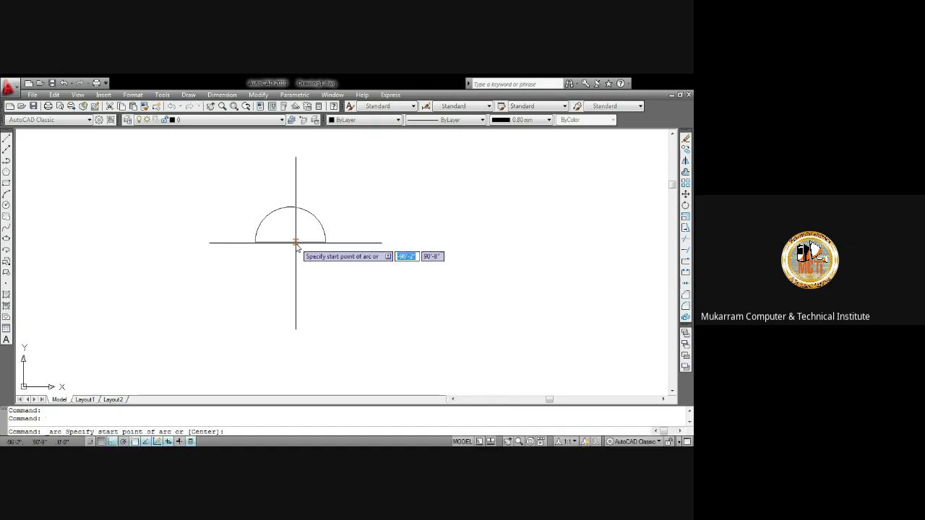
{"action": "left_click", "coordinate": [255, 241]}
{"action": "left_click", "coordinate": [290, 243]}
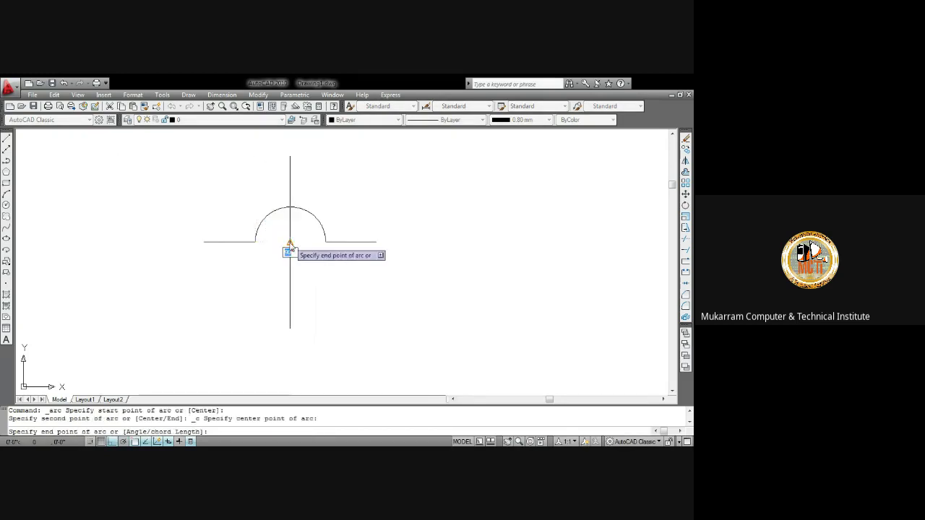
{"action": "left_click", "coordinate": [366, 252]}
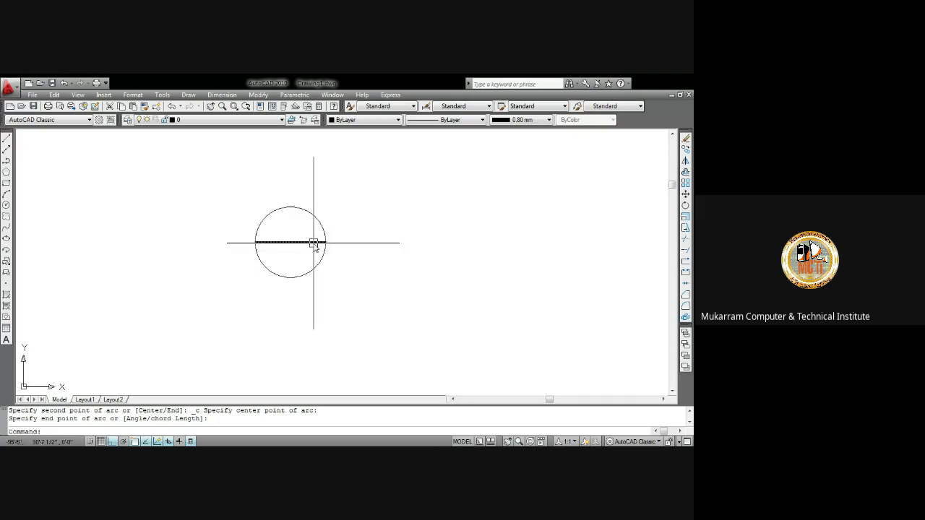
{"action": "left_click", "coordinate": [315, 242]}
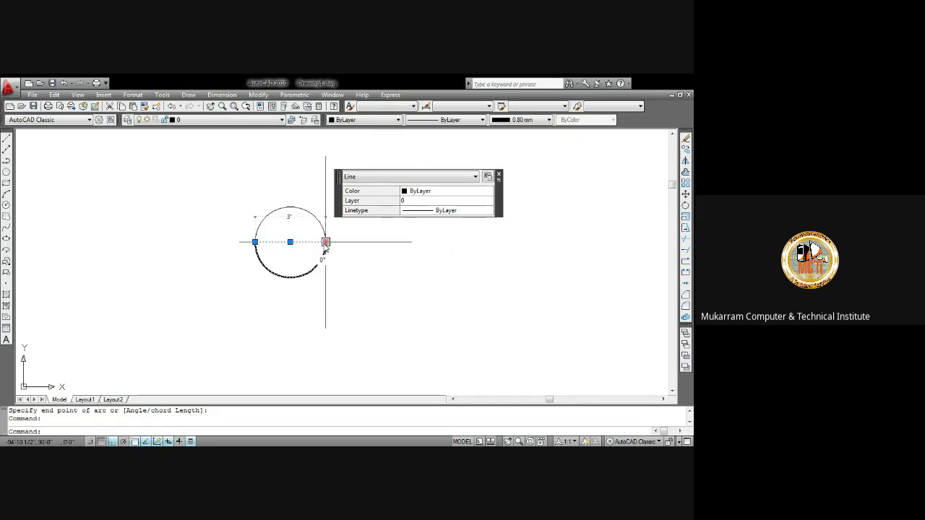
{"action": "key", "text": "Escape"}
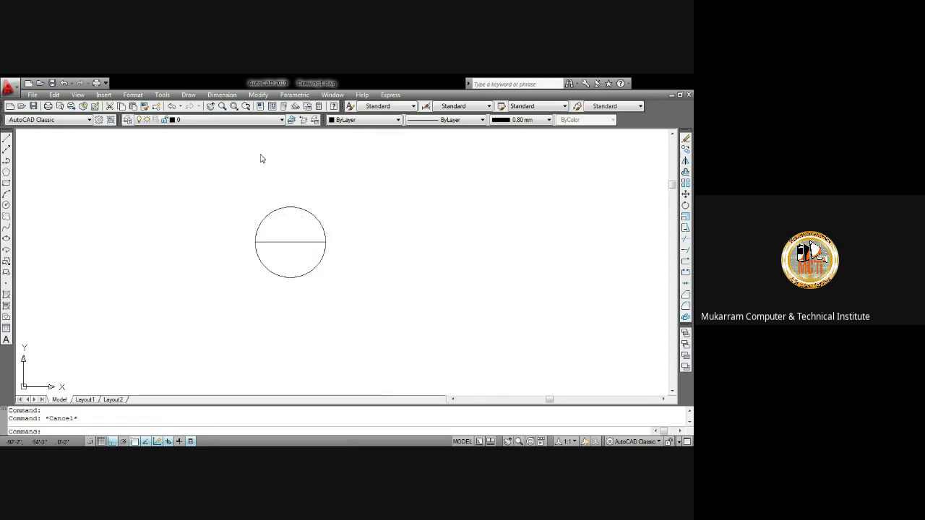
Step: Erase the upper semicircle and draw a 45° Start-Center-Angle arc from the line's right end
{"action": "left_click_drag", "start_coordinate": [306, 229], "coordinate": [291, 208]}
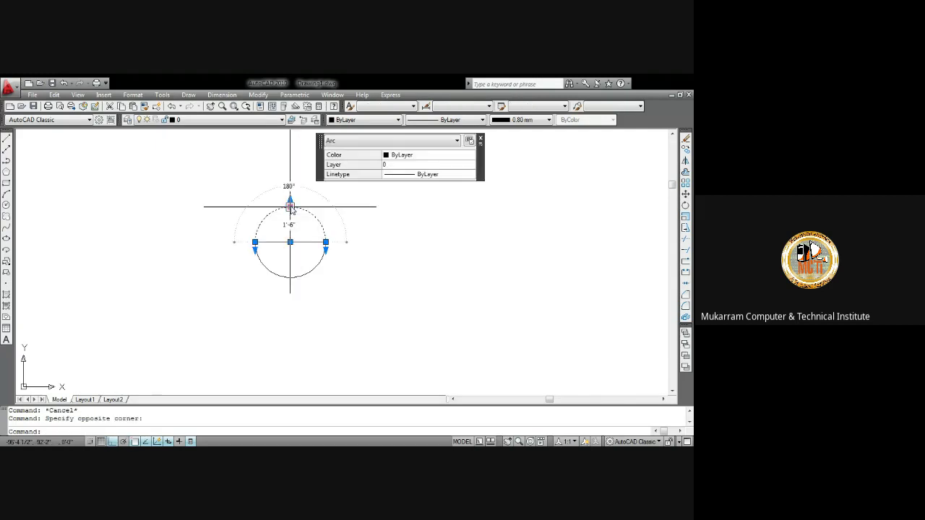
{"action": "key", "text": "Delete"}
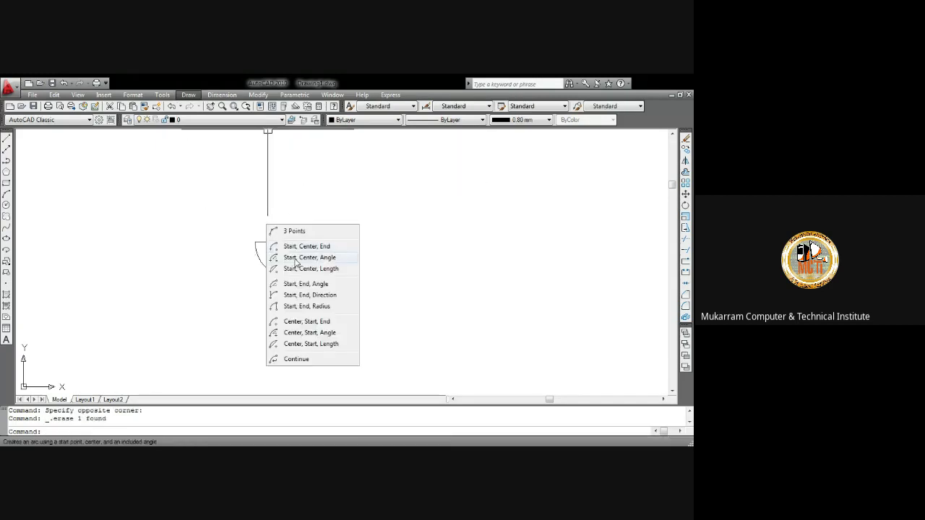
{"action": "left_click", "coordinate": [296, 257]}
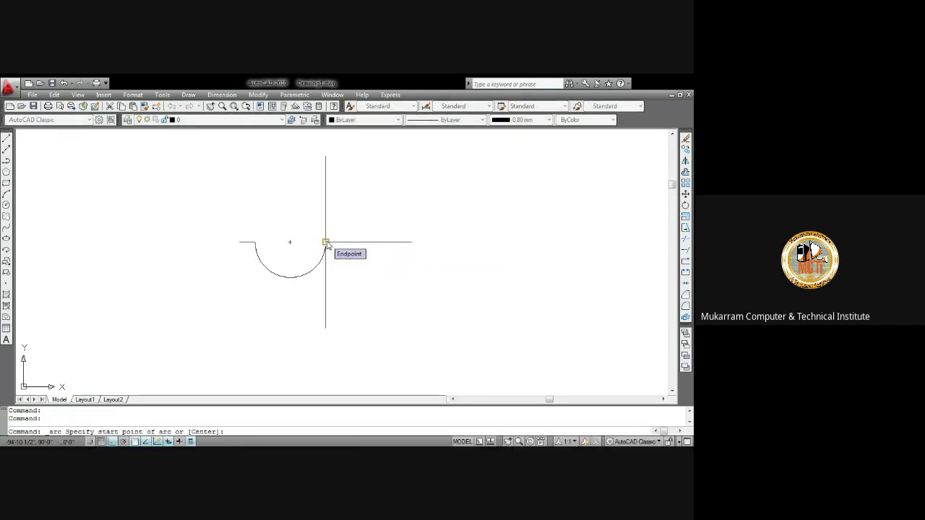
{"action": "left_click", "coordinate": [326, 242]}
{"action": "left_click", "coordinate": [290, 242]}
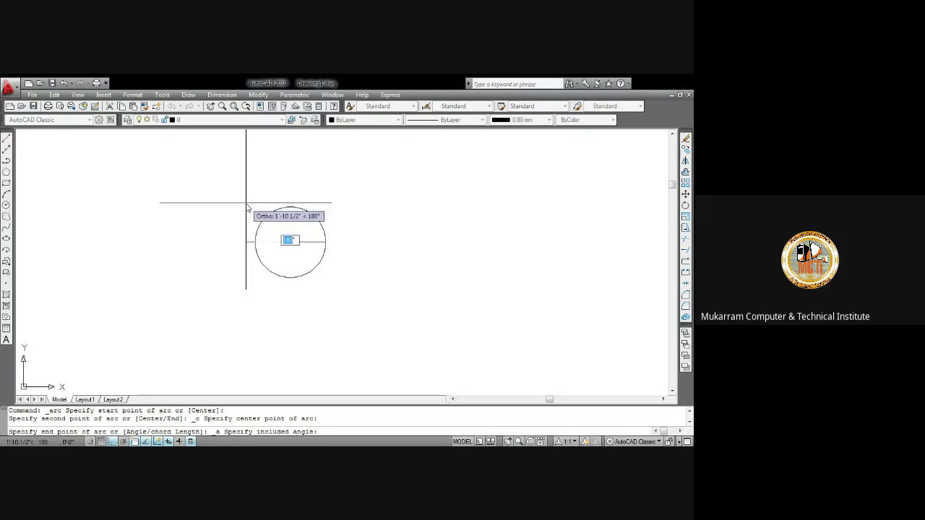
{"action": "type", "text": "45"}
{"action": "key", "text": "Return"}
Step: Erase the lower semicircle
{"action": "scroll", "coordinate": [320, 233], "scroll_direction": "up", "scroll_amount": 1}
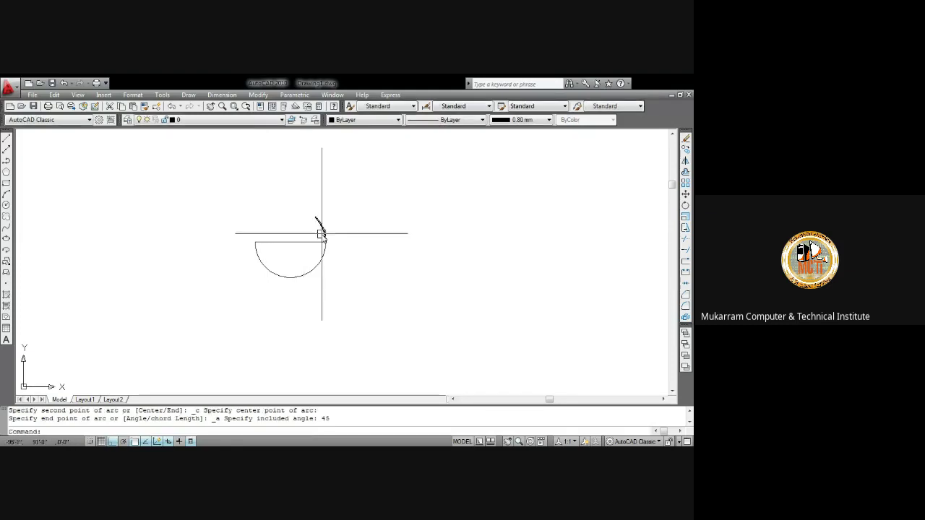
{"action": "scroll", "coordinate": [324, 235], "scroll_direction": "up", "scroll_amount": 2}
{"action": "left_click", "coordinate": [325, 235]}
{"action": "left_click", "coordinate": [321, 268]}
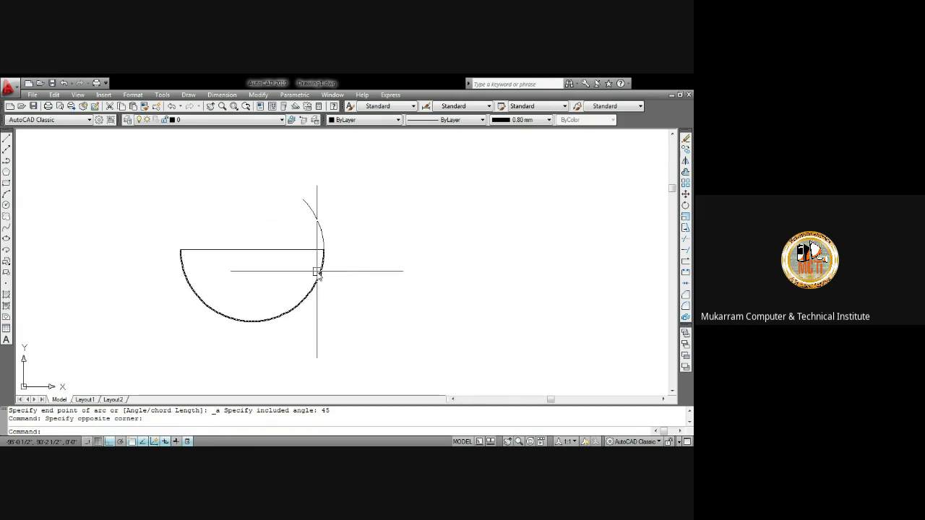
{"action": "key", "text": "Delete"}
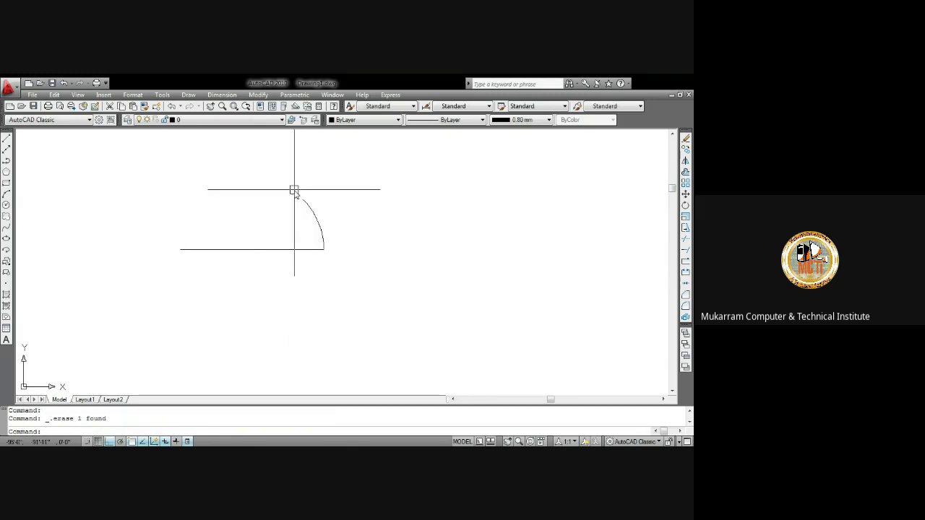
Step: Add a 45° angular dimension to the arc, placed to its right
{"action": "left_click", "coordinate": [222, 94]}
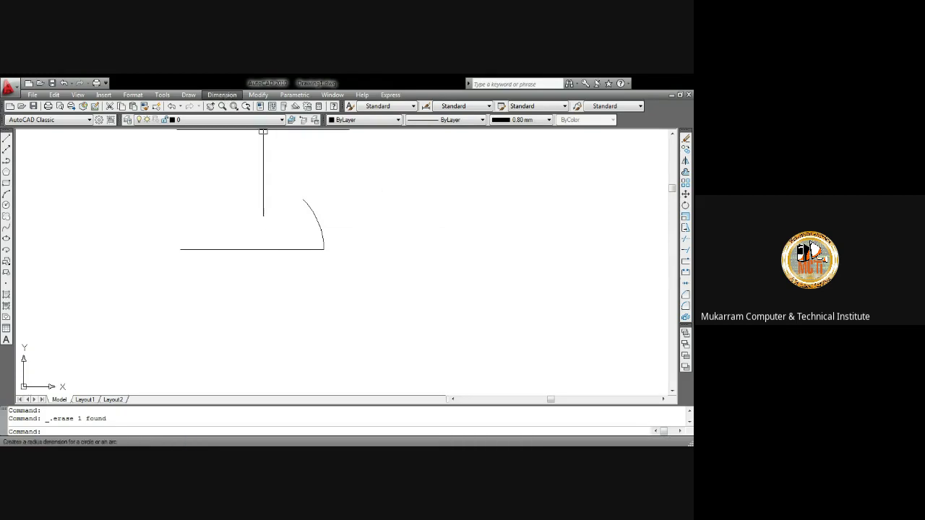
{"action": "left_click", "coordinate": [309, 211]}
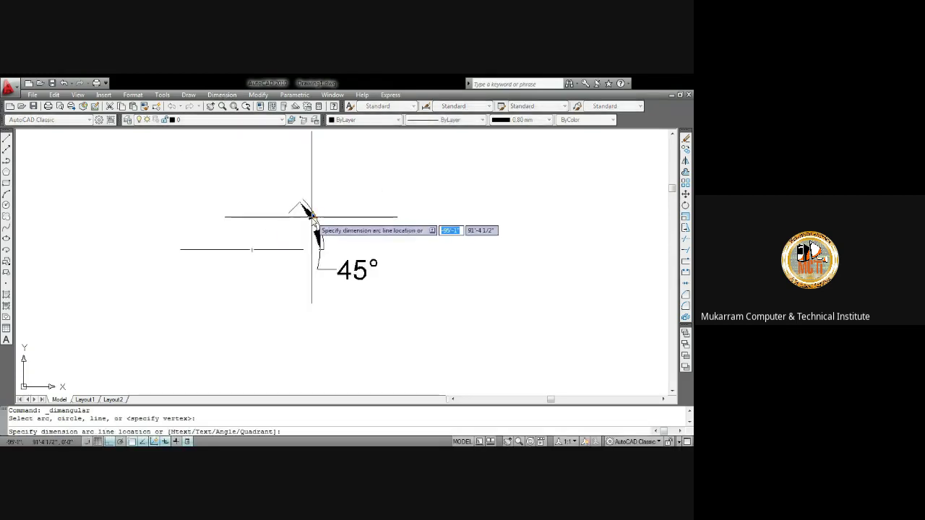
{"action": "left_click", "coordinate": [381, 231]}
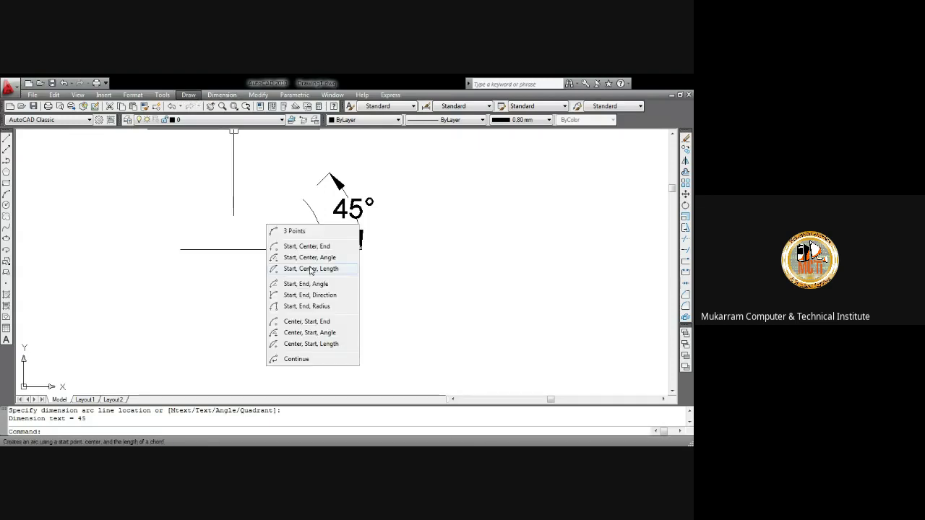
Step: Draw a Start, Center, Angle arc at the line's left end with a 34° included angle
{"action": "left_click", "coordinate": [308, 262]}
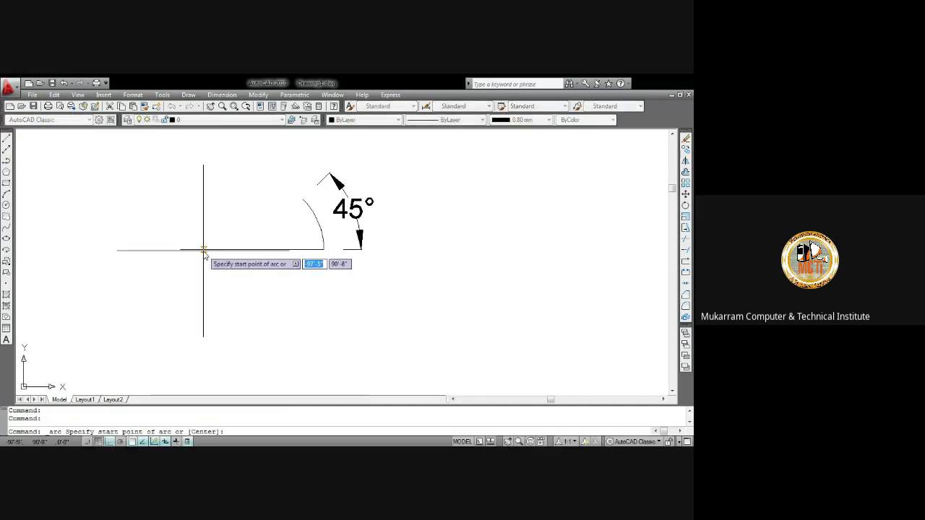
{"action": "left_click", "coordinate": [181, 250]}
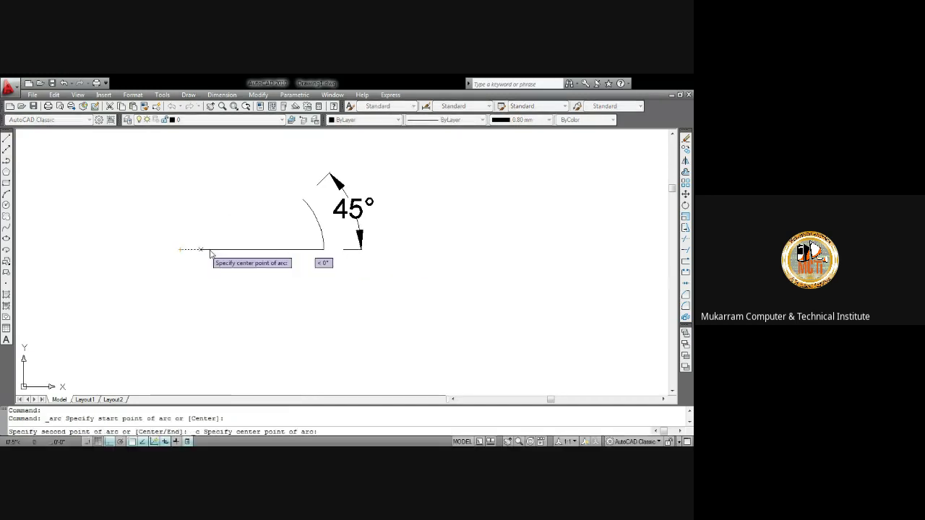
{"action": "left_click", "coordinate": [253, 251]}
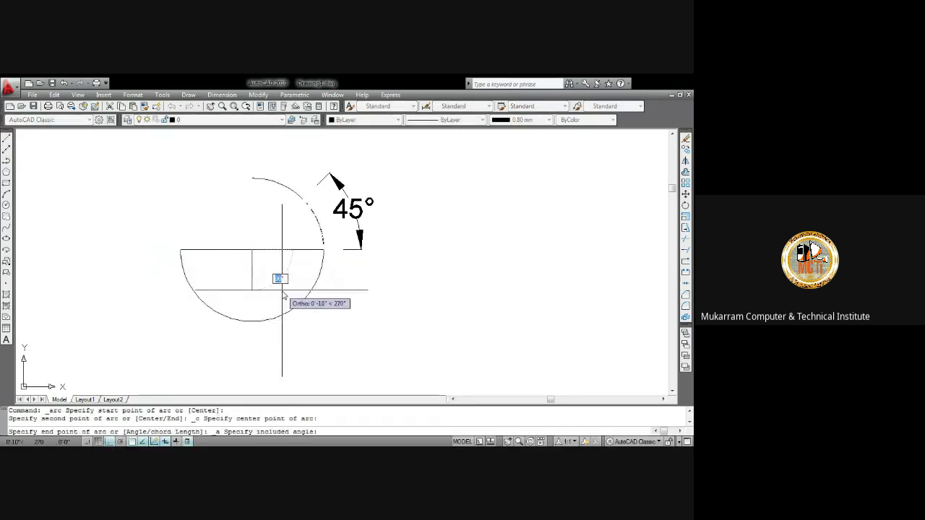
{"action": "type", "text": "3"}
{"action": "key", "text": "Return"}
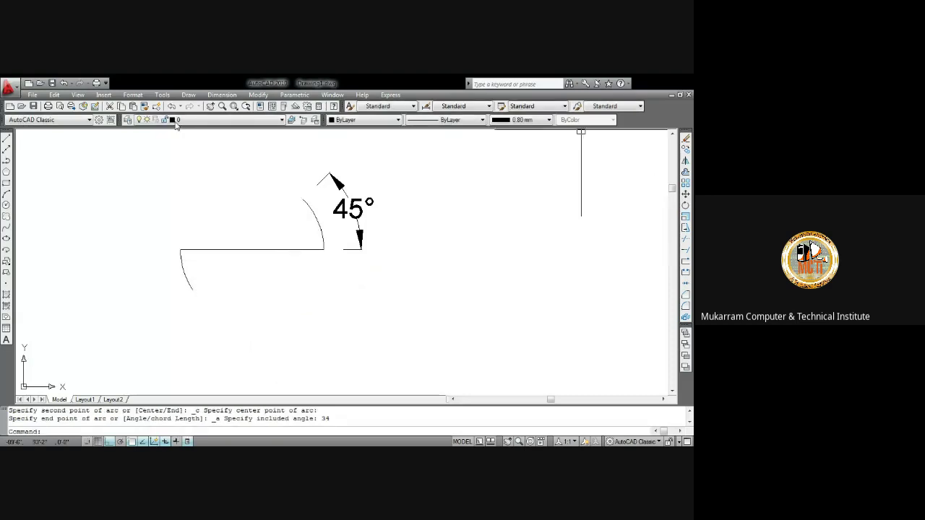
Step: Add a 34° angular dimension to the new arc, placed beside it
{"action": "left_click", "coordinate": [238, 96]}
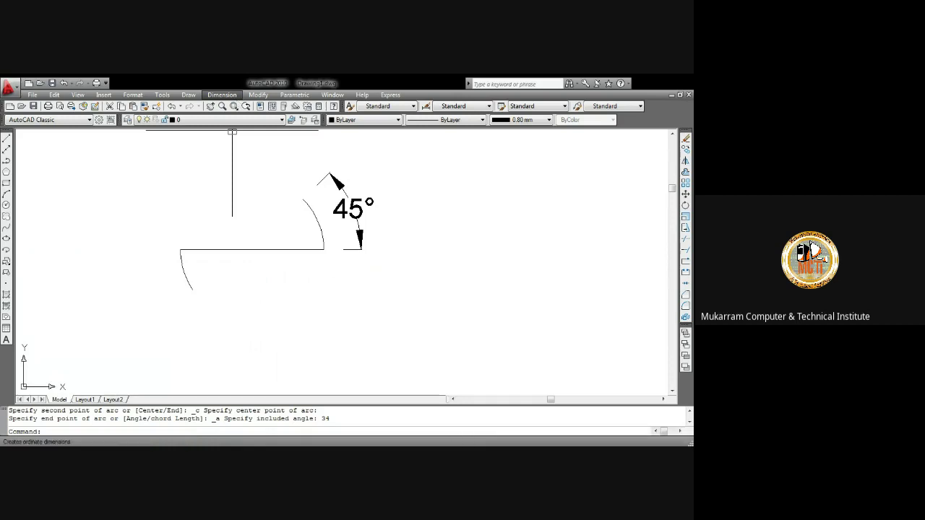
{"action": "left_click", "coordinate": [179, 268]}
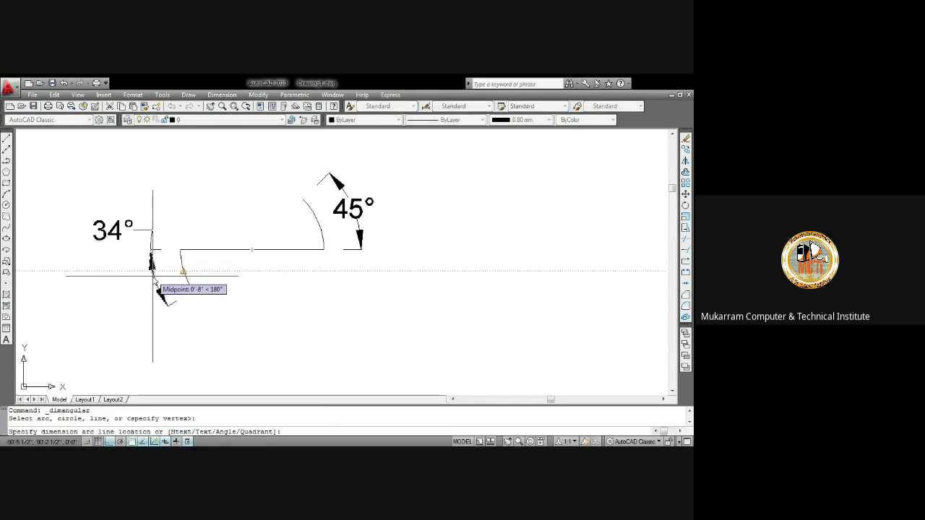
{"action": "left_click", "coordinate": [153, 275]}
{"action": "scroll", "coordinate": [315, 168], "scroll_direction": "down", "scroll_amount": 5}
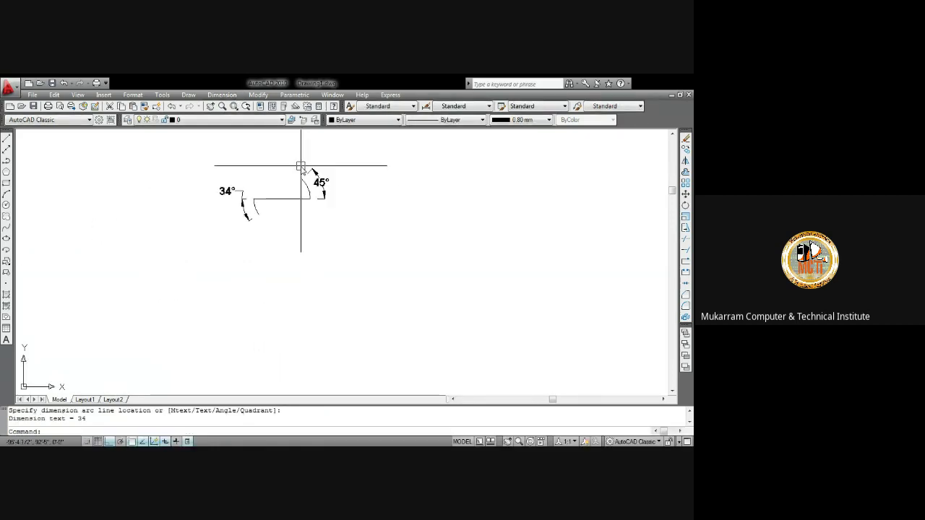
{"action": "scroll", "coordinate": [300, 165], "scroll_direction": "down", "scroll_amount": 3}
{"action": "scroll", "coordinate": [238, 192], "scroll_direction": "up", "scroll_amount": 1}
{"action": "scroll", "coordinate": [248, 176], "scroll_direction": "up", "scroll_amount": 2}
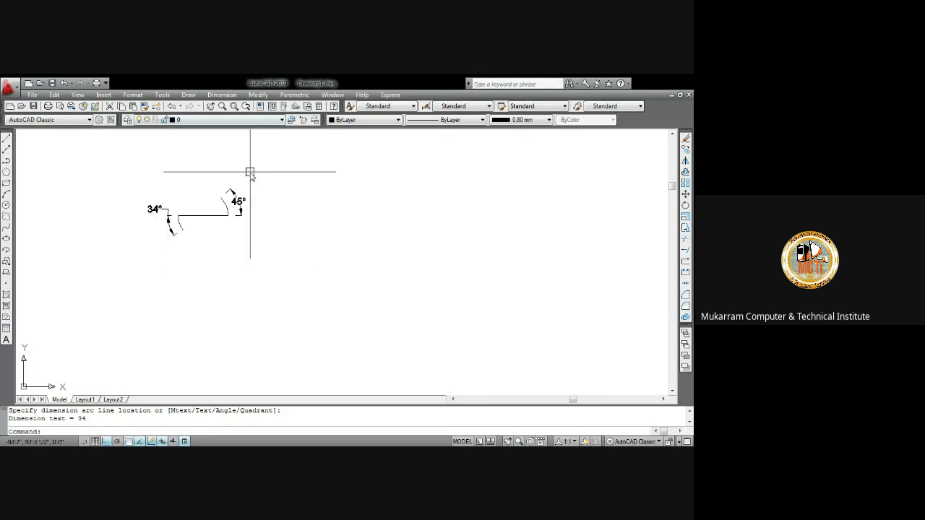
{"action": "scroll", "coordinate": [250, 172], "scroll_direction": "up", "scroll_amount": 3}
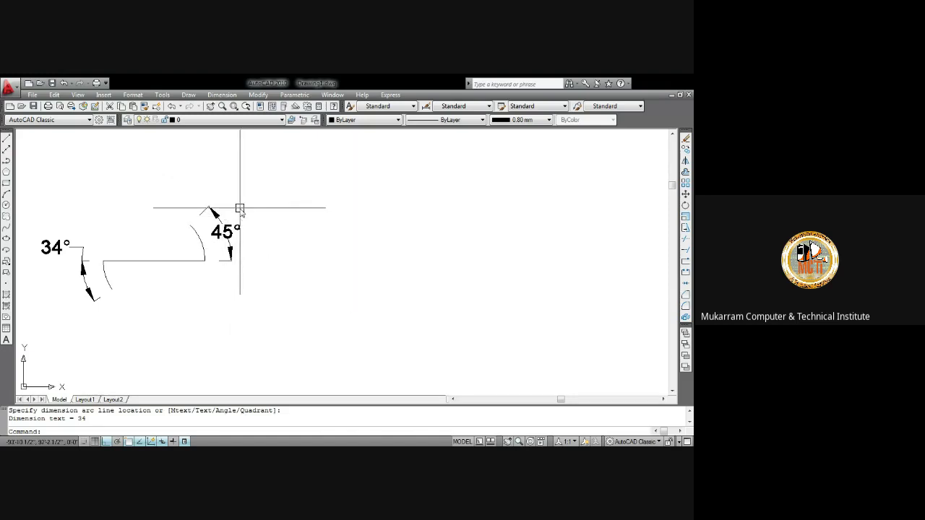
Step: Draw a 36-unit horizontal line to the right of the 45° arc
{"action": "left_click", "coordinate": [189, 95]}
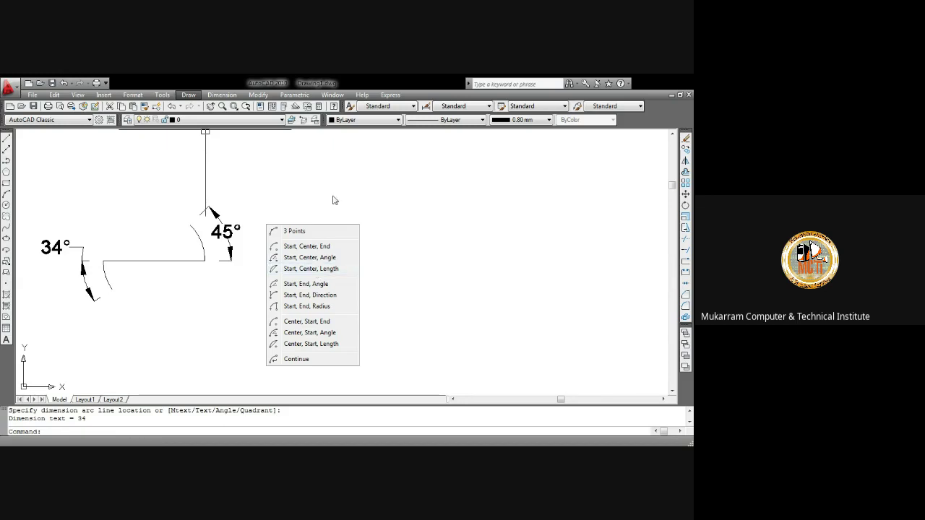
{"action": "left_click", "coordinate": [300, 161]}
{"action": "type", "text": "l"}
{"action": "key", "text": "Return"}
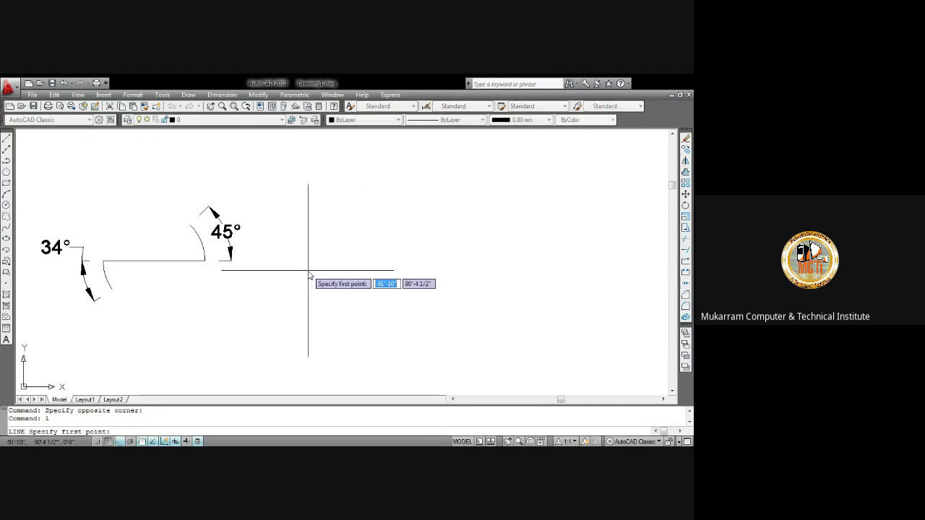
{"action": "left_click", "coordinate": [308, 245]}
{"action": "type", "text": "36"}
{"action": "key", "text": "Return"}
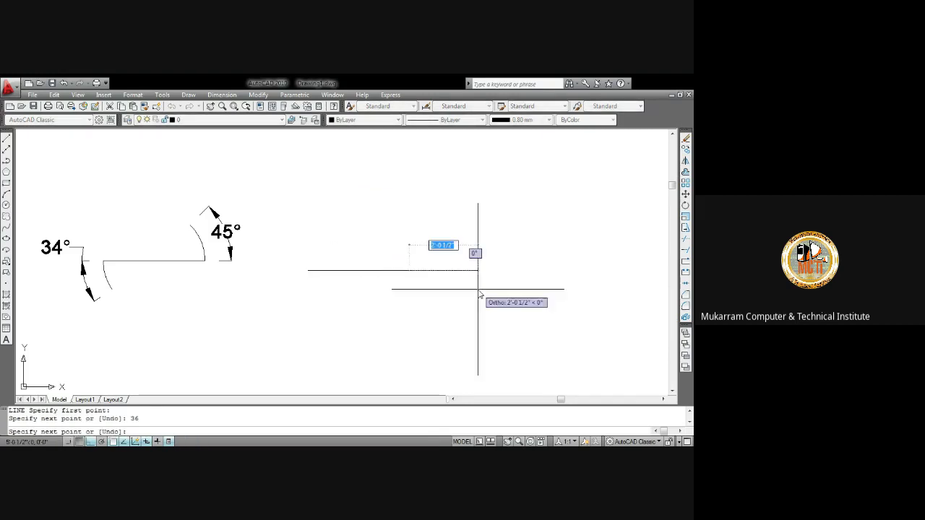
{"action": "key", "text": "Return"}
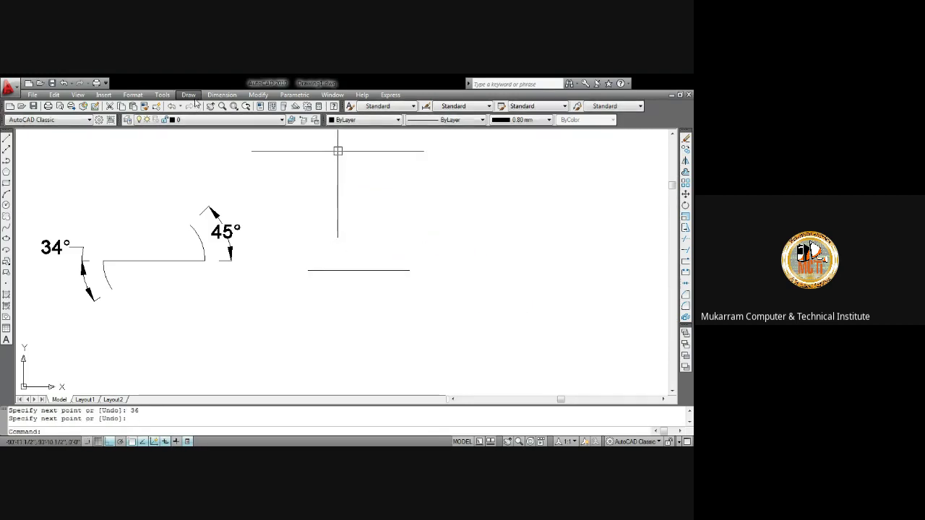
Step: Draw a Start, Center, Length arc on the new line with a 24 chord length
{"action": "left_click", "coordinate": [191, 97]}
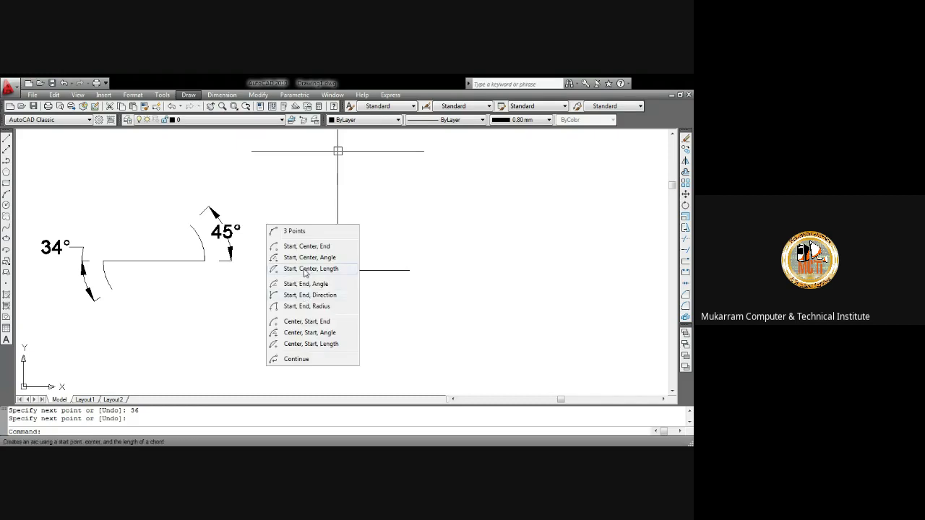
{"action": "left_click", "coordinate": [304, 270]}
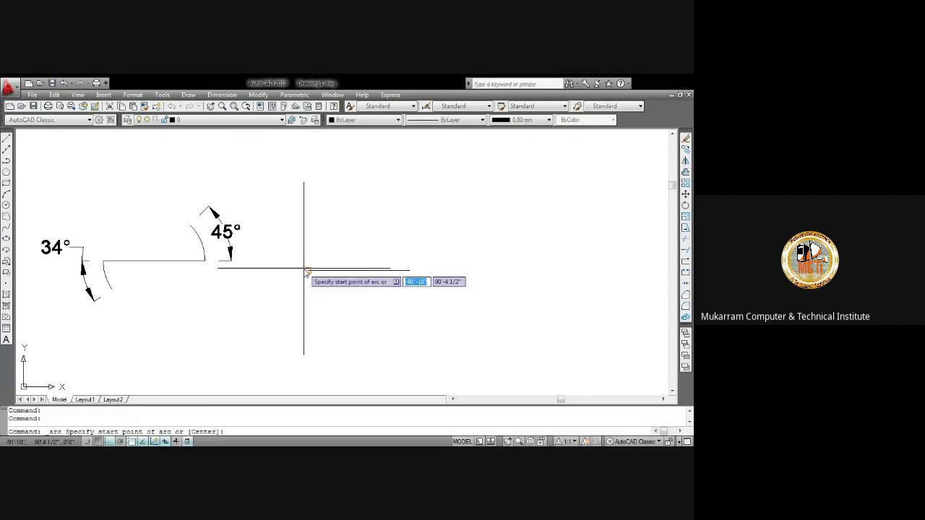
{"action": "left_click", "coordinate": [409, 271]}
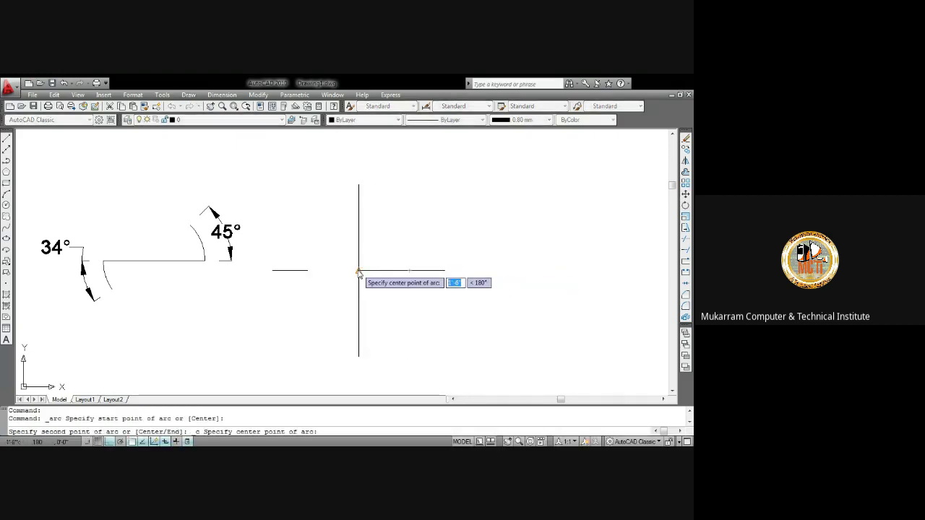
{"action": "left_click", "coordinate": [359, 271]}
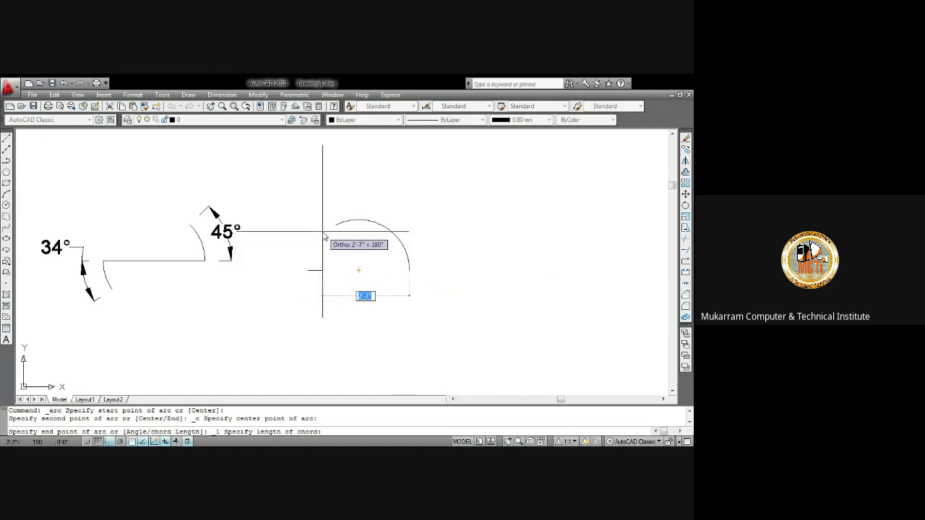
{"action": "type", "text": "2"}
{"action": "key", "text": "Return"}
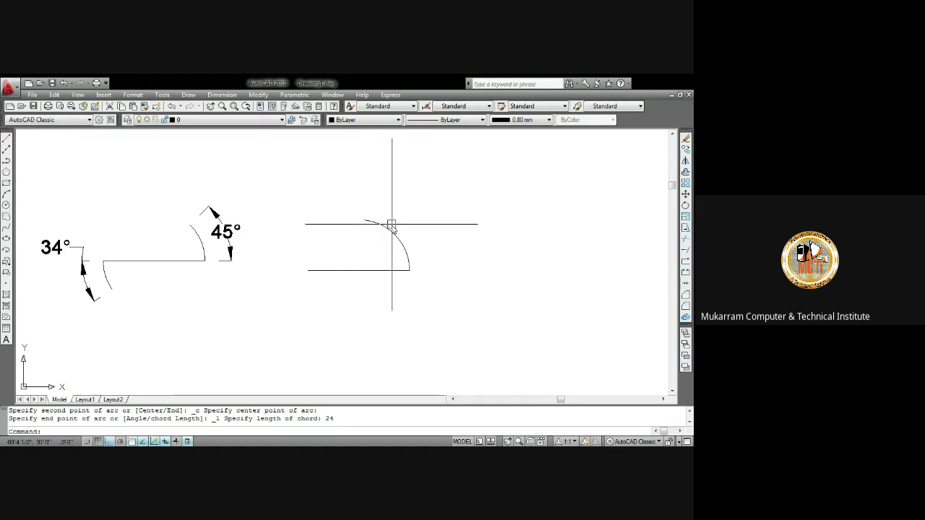
Step: Label the arc with a 2'-2 1/2" arc-length dimension, then select the arc and dimension
{"action": "left_click", "coordinate": [235, 95]}
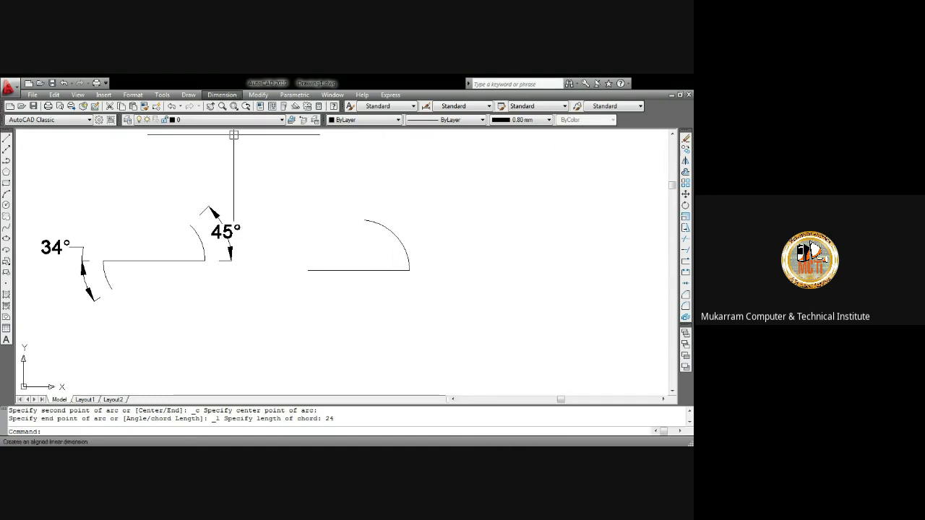
{"action": "left_click", "coordinate": [374, 222]}
{"action": "left_click", "coordinate": [390, 205]}
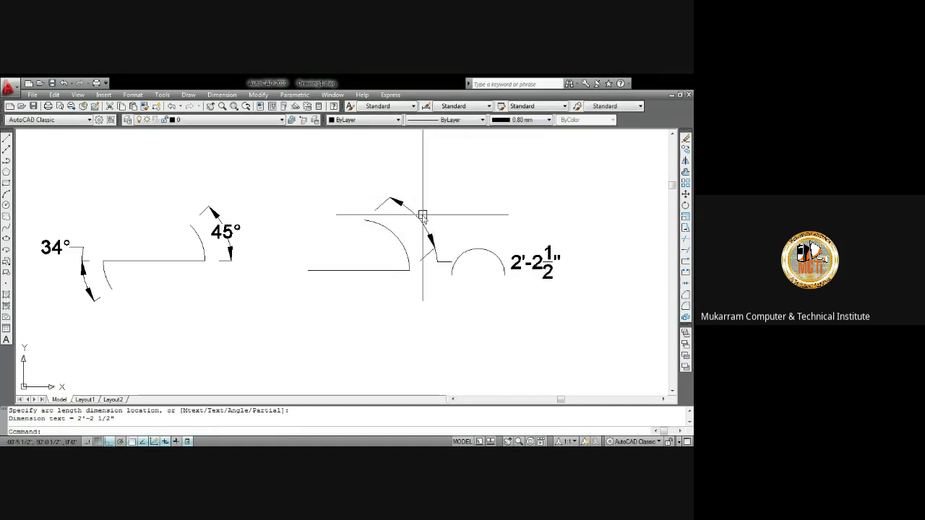
{"action": "left_click", "coordinate": [370, 224]}
{"action": "left_click", "coordinate": [380, 207]}
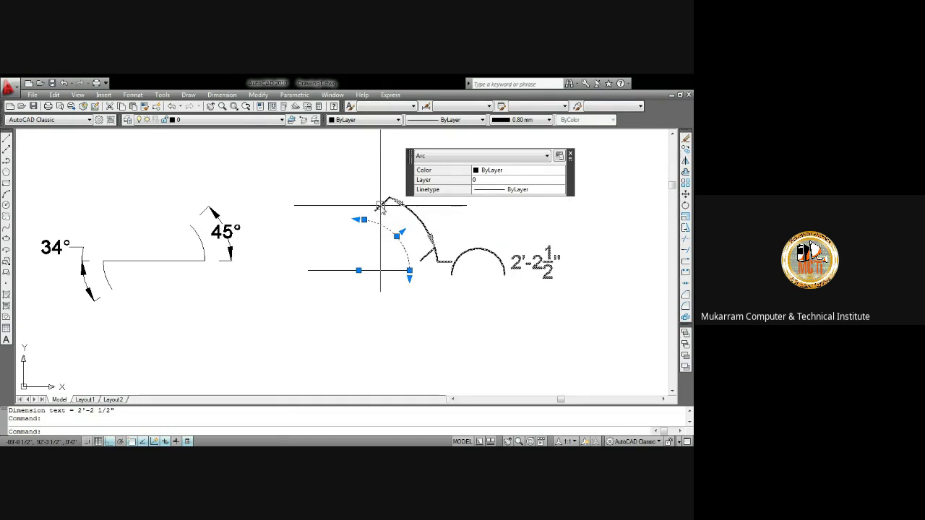
Step: Erase the arc and its dimension, then redraw it with a 36 chord, forming a semicircle
{"action": "key", "text": "Delete"}
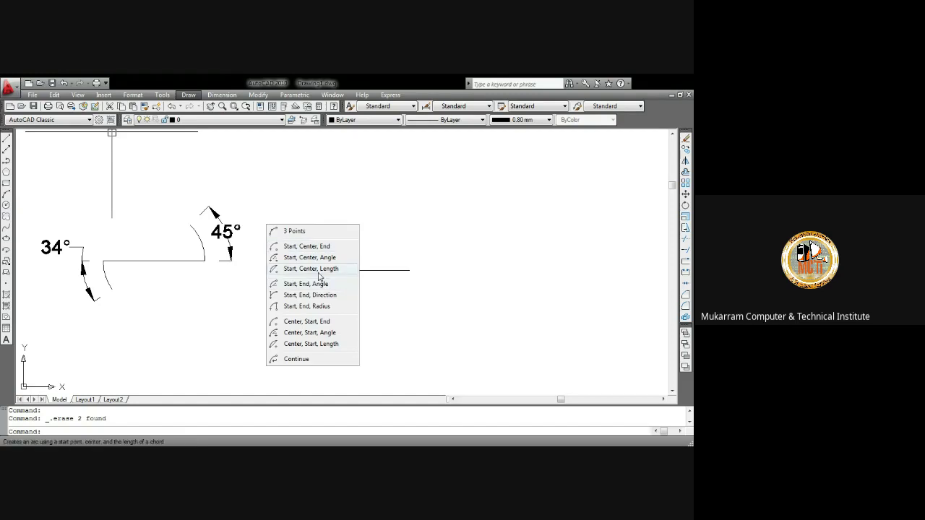
{"action": "left_click", "coordinate": [318, 272]}
{"action": "left_click", "coordinate": [409, 271]}
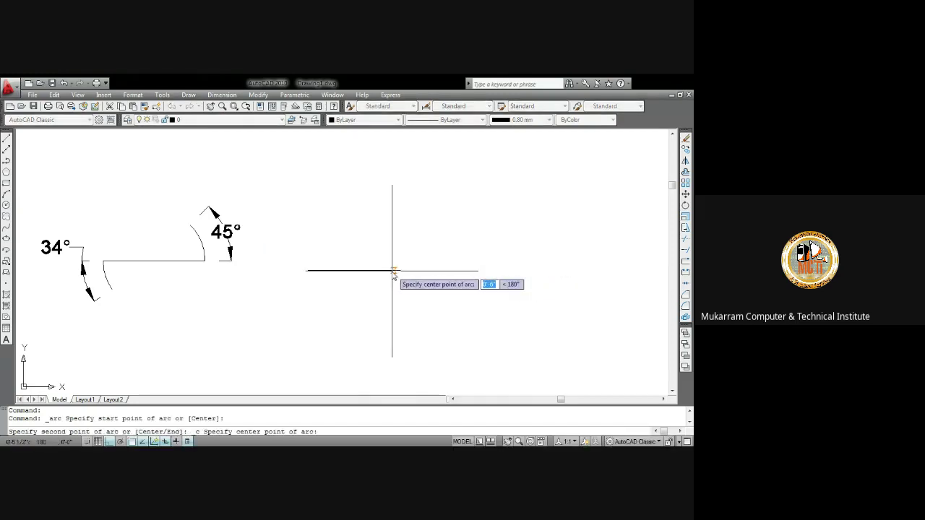
{"action": "left_click", "coordinate": [359, 270]}
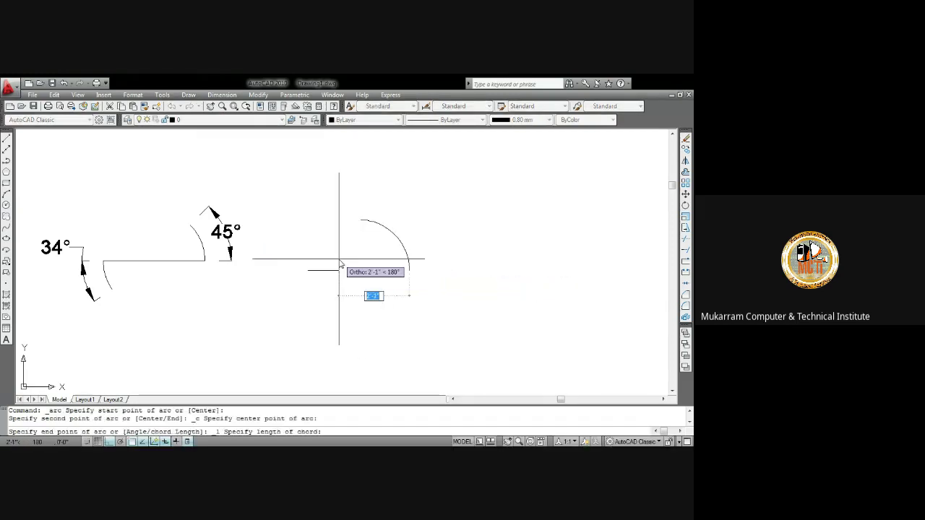
{"action": "type", "text": "36"}
{"action": "key", "text": "Return"}
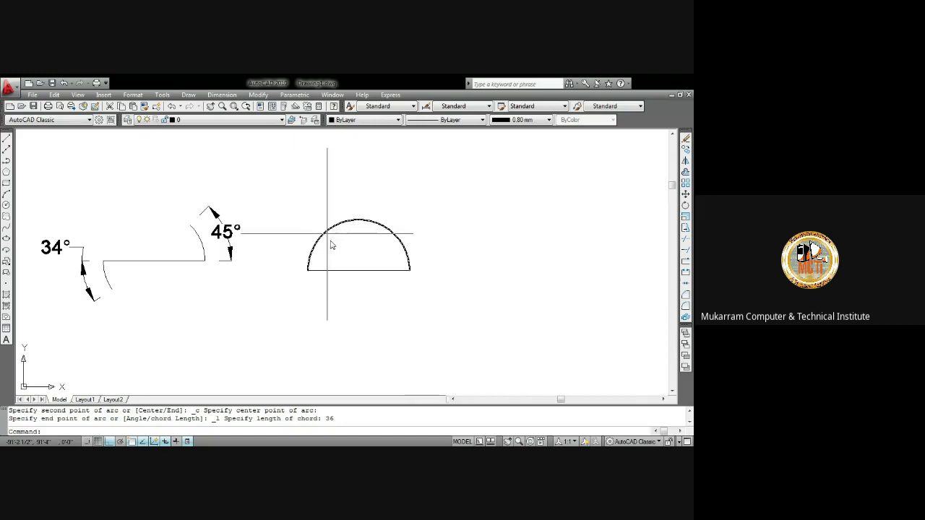
Step: Erase the semicircle with a selection window
{"action": "left_click", "coordinate": [325, 270]}
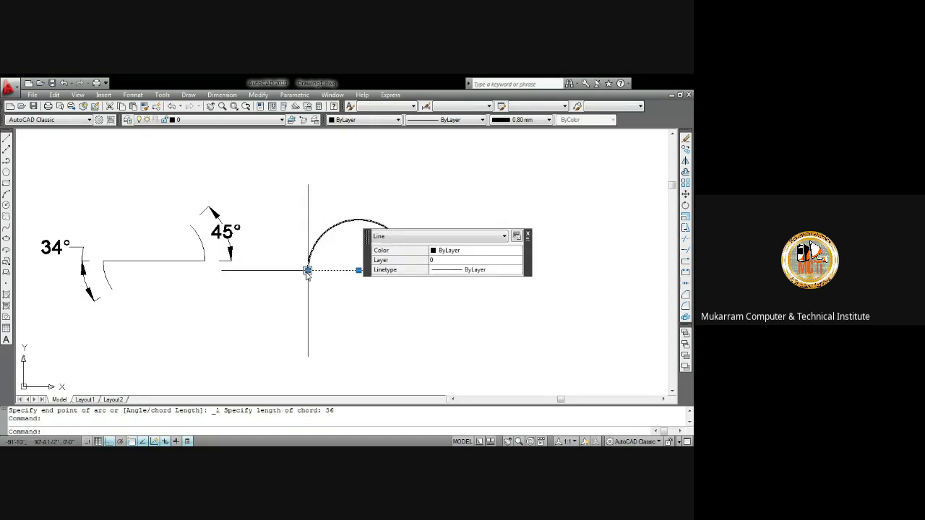
{"action": "key", "text": "Escape"}
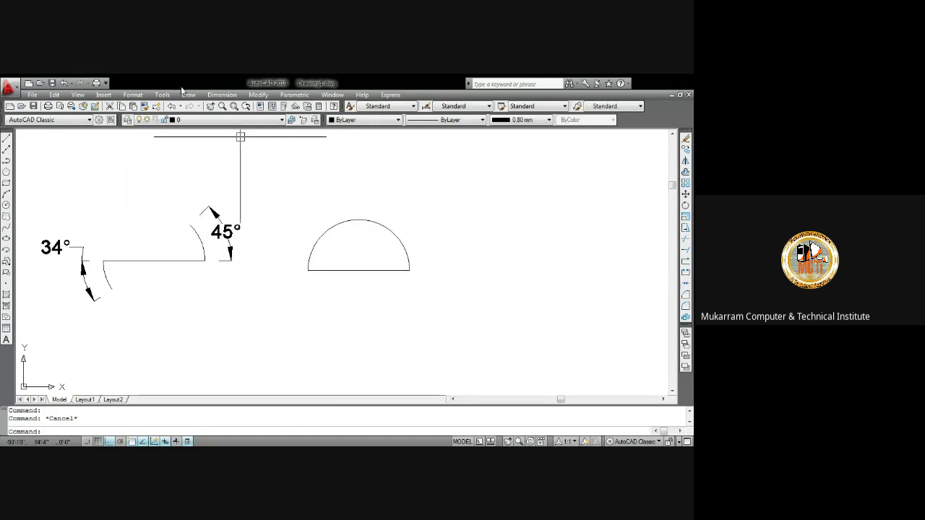
{"action": "left_click", "coordinate": [318, 159]}
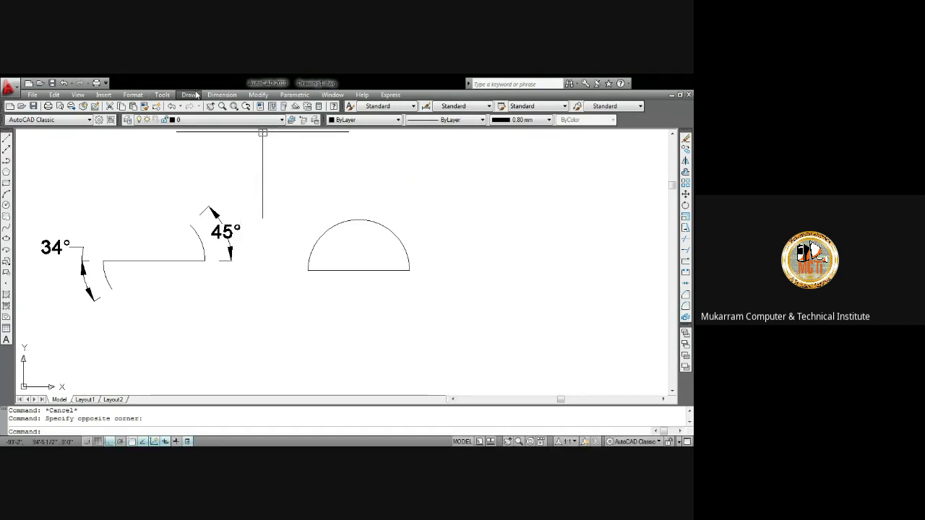
{"action": "left_click_drag", "start_coordinate": [102, 229], "coordinate": [258, 183]}
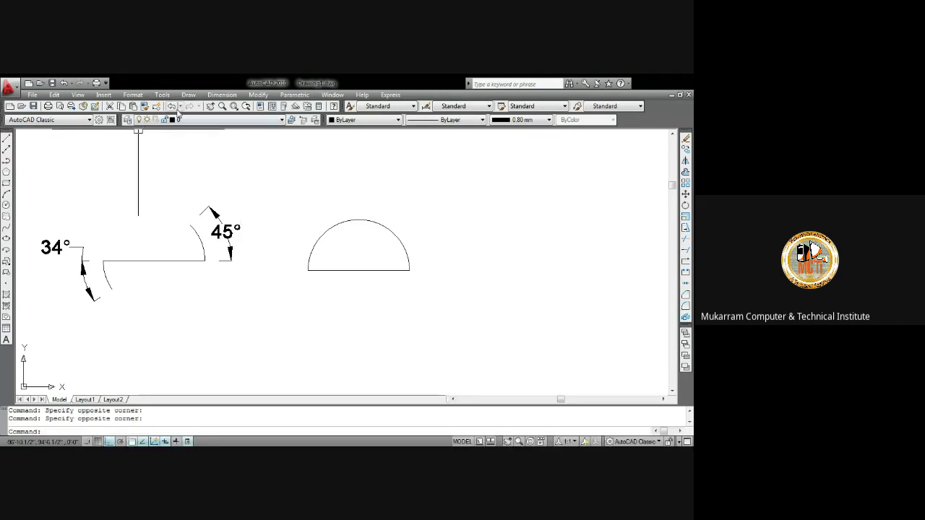
{"action": "left_click", "coordinate": [188, 94]}
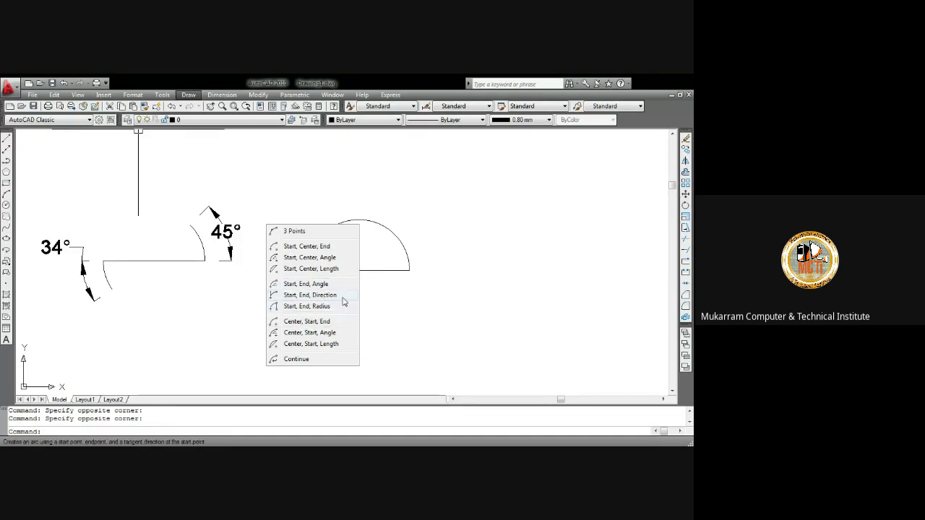
{"action": "left_click", "coordinate": [467, 304]}
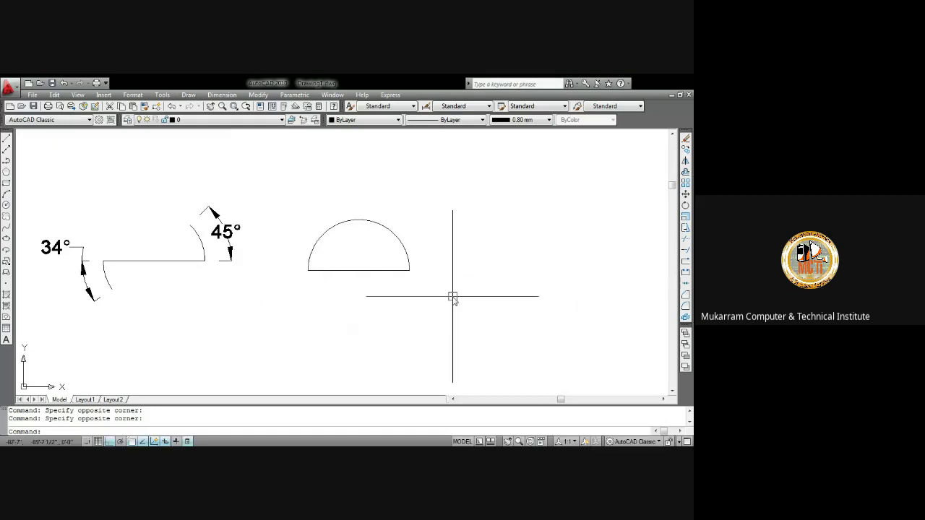
{"action": "left_click", "coordinate": [493, 312]}
{"action": "left_click", "coordinate": [285, 183]}
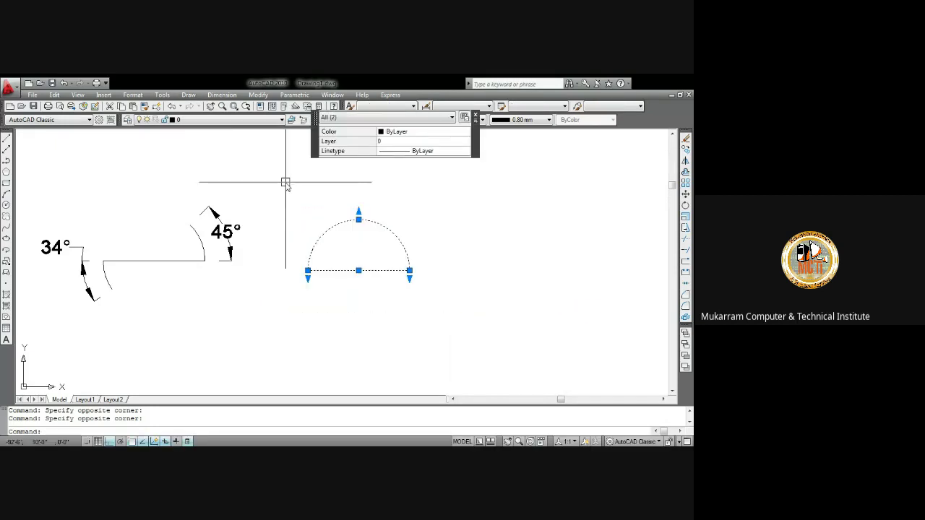
{"action": "key", "text": "Delete"}
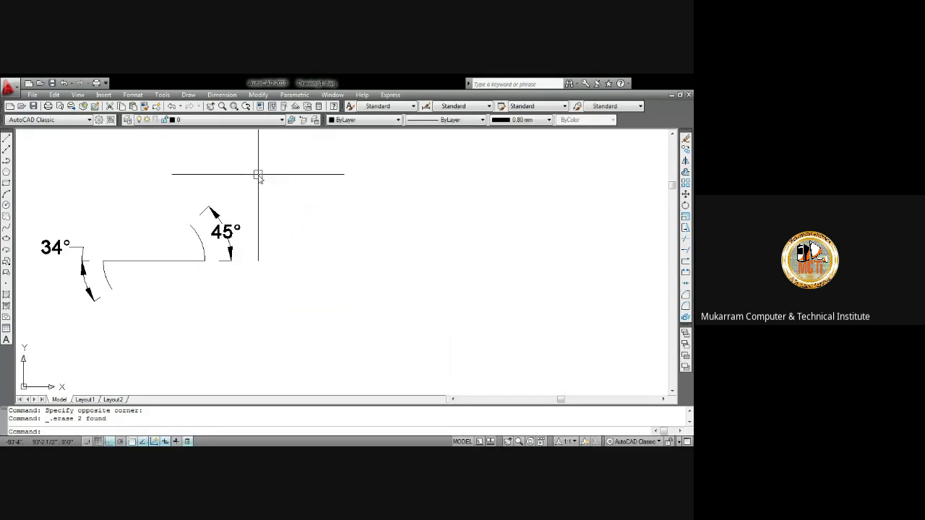
Step: Draw a 36-unit horizontal line with the L command
{"action": "type", "text": "l"}
{"action": "key", "text": "Return"}
{"action": "left_click", "coordinate": [287, 217]}
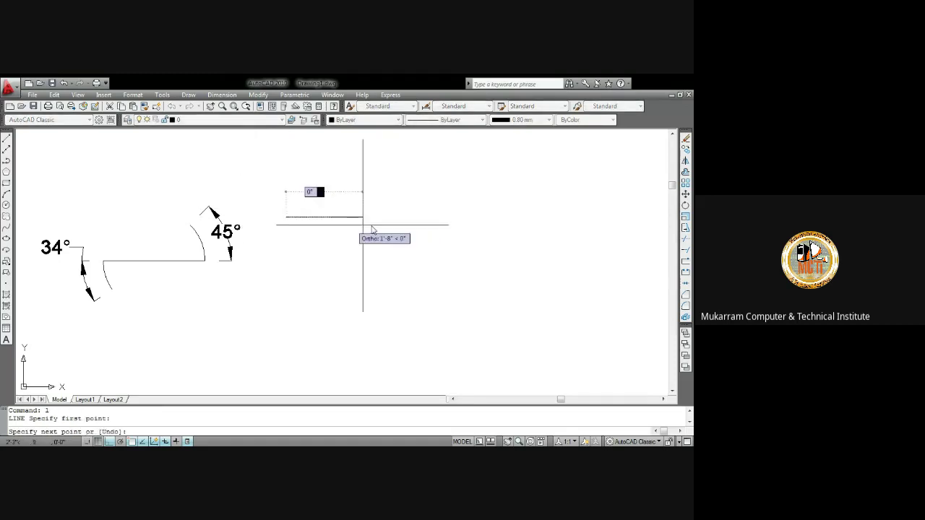
{"action": "type", "text": "3"}
{"action": "key", "text": "Return"}
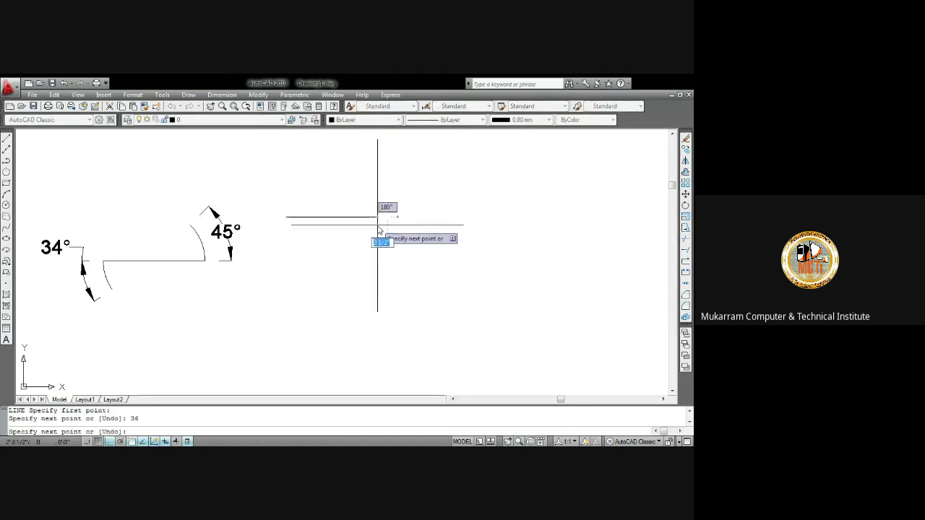
{"action": "key", "text": "Return"}
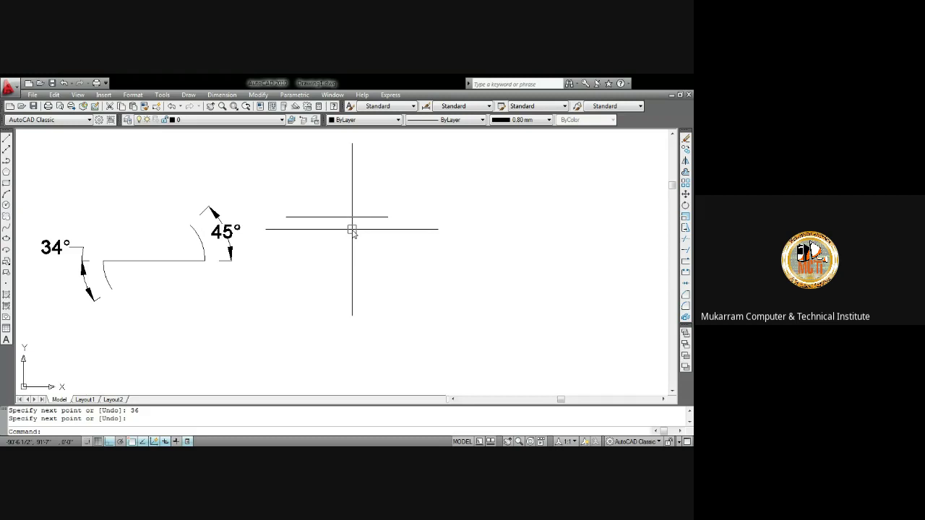
Step: Offset the line 2 units to create a parallel copy below it
{"action": "type", "text": "o"}
{"action": "key", "text": "Return"}
{"action": "key", "text": "Return"}
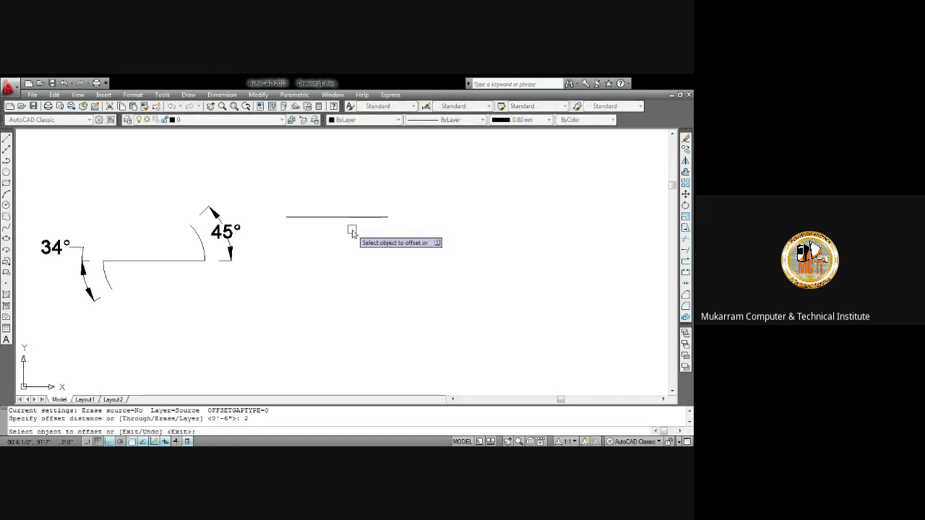
{"action": "left_click", "coordinate": [351, 217]}
{"action": "left_click", "coordinate": [364, 254]}
{"action": "key", "text": "Escape"}
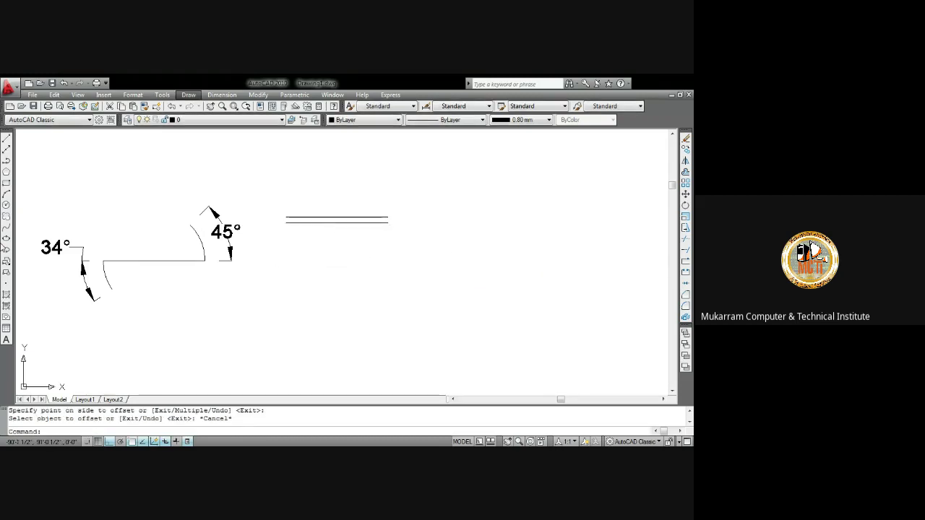
{"action": "left_click", "coordinate": [395, 224]}
{"action": "left_click", "coordinate": [333, 185]}
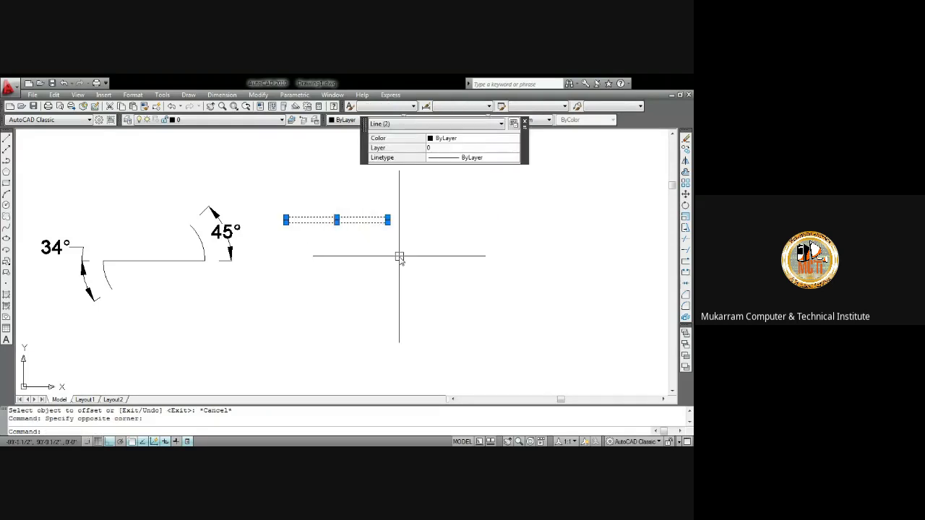
{"action": "key", "text": "Escape"}
{"action": "scroll", "coordinate": [381, 208], "scroll_direction": "up", "scroll_amount": 4}
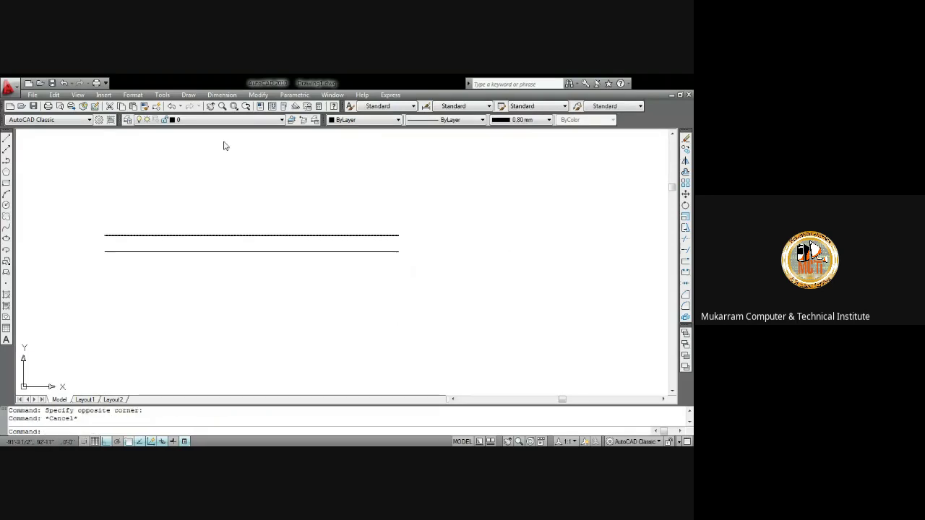
Step: Join the right ends of the parallel lines with a 130° Start, End, Angle arc, Ortho off
{"action": "left_click", "coordinate": [194, 95]}
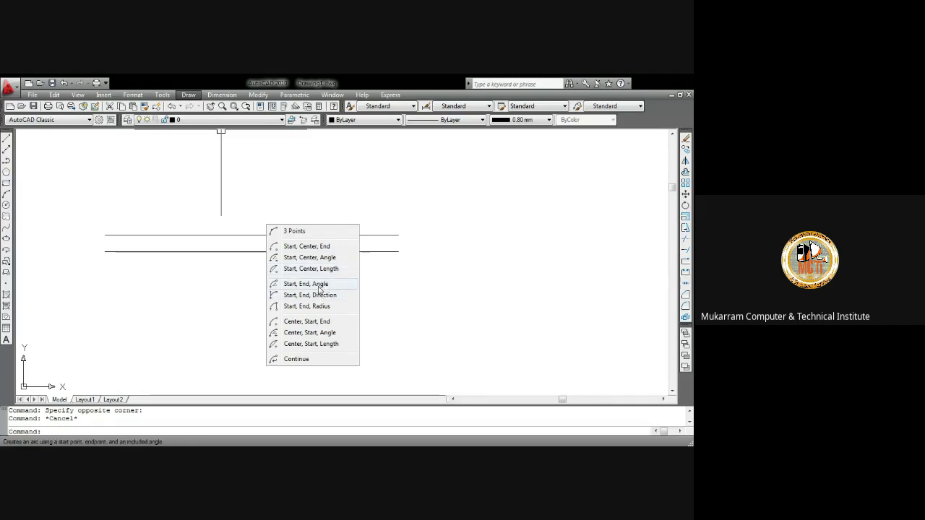
{"action": "left_click", "coordinate": [320, 288]}
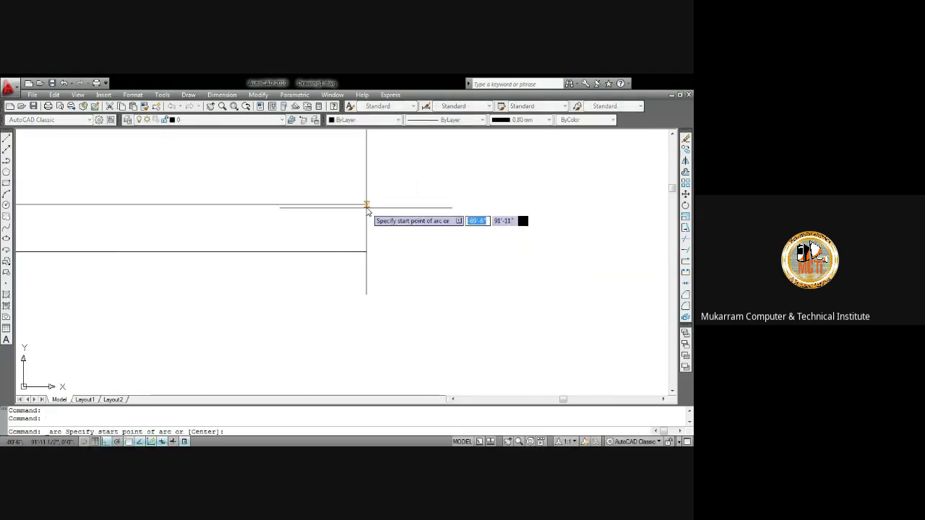
{"action": "left_click", "coordinate": [367, 207]}
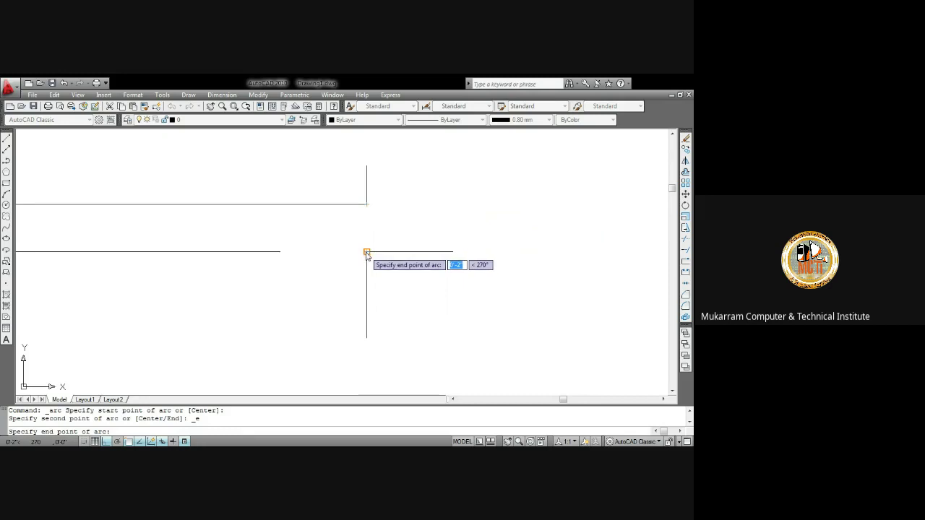
{"action": "left_click", "coordinate": [367, 253]}
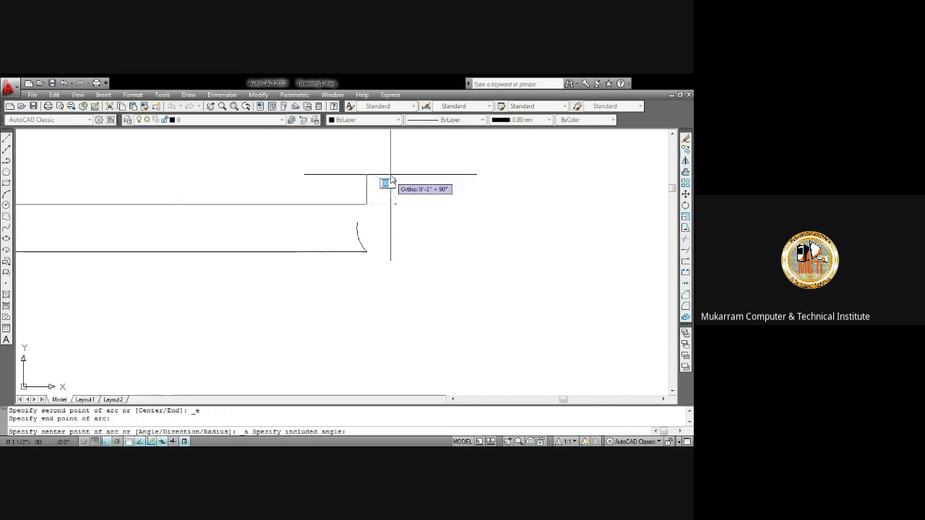
{"action": "key", "text": "F8"}
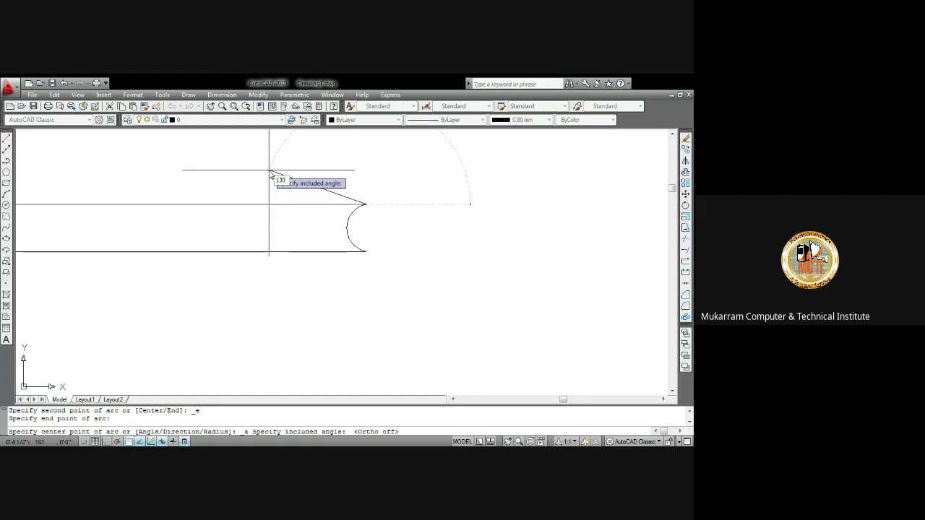
{"action": "key", "text": "Return"}
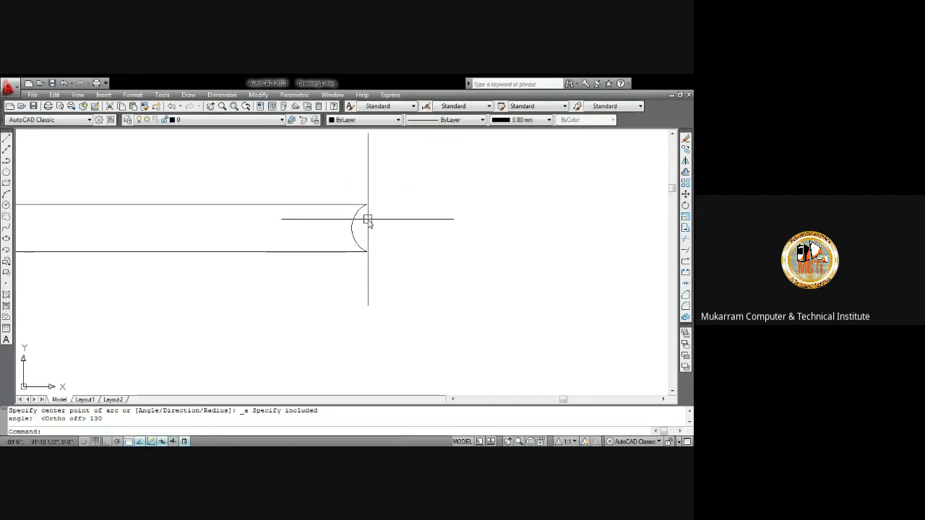
{"action": "scroll", "coordinate": [354, 214], "scroll_direction": "down", "scroll_amount": 5}
{"action": "scroll", "coordinate": [382, 217], "scroll_direction": "up", "scroll_amount": 2}
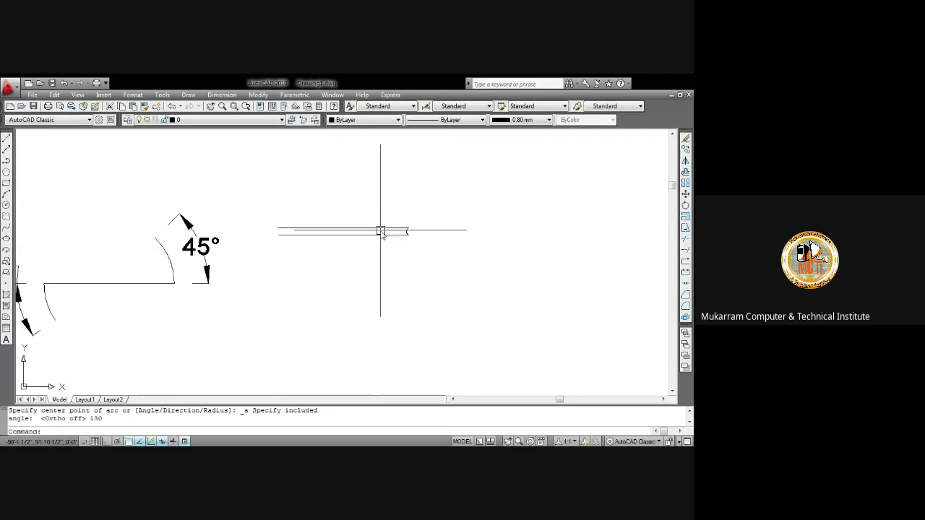
{"action": "scroll", "coordinate": [371, 237], "scroll_direction": "up", "scroll_amount": 1}
{"action": "scroll", "coordinate": [372, 238], "scroll_direction": "up", "scroll_amount": 1}
Step: Begin a Start, End, Direction arc from the Draw menu
{"action": "left_click", "coordinate": [199, 96]}
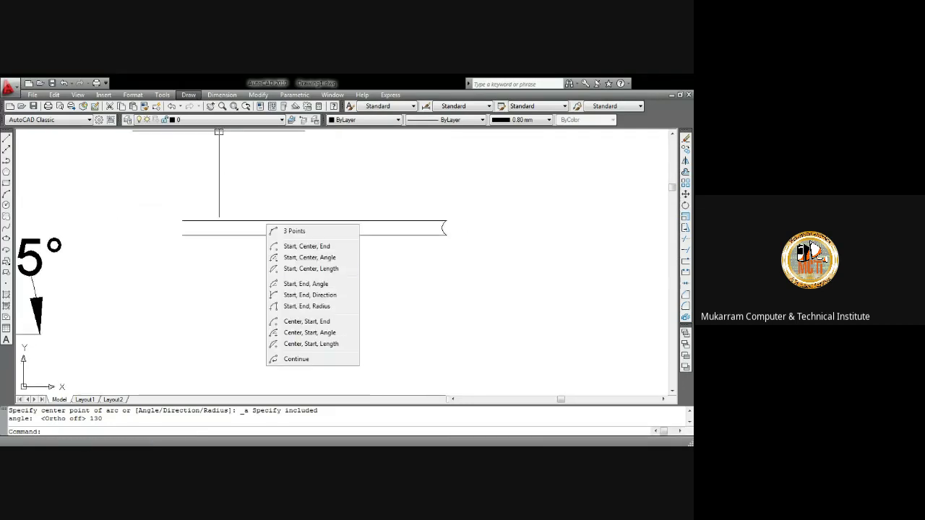
{"action": "left_click", "coordinate": [320, 307]}
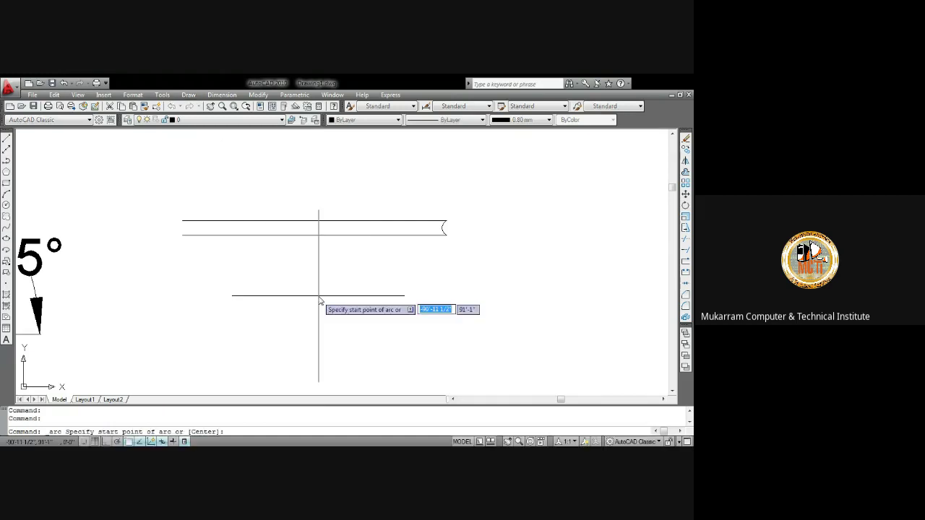
{"action": "scroll", "coordinate": [178, 238], "scroll_direction": "up", "scroll_amount": 3}
Step: Cap the lines' left ends with a start-end-direction arc of tangent direction 12
{"action": "left_click", "coordinate": [172, 235]}
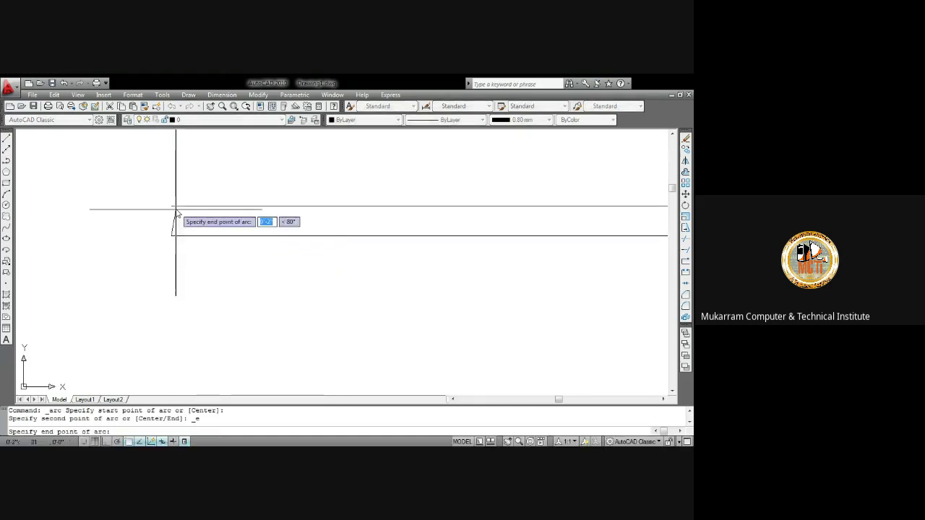
{"action": "left_click", "coordinate": [172, 206]}
{"action": "type", "text": "12"}
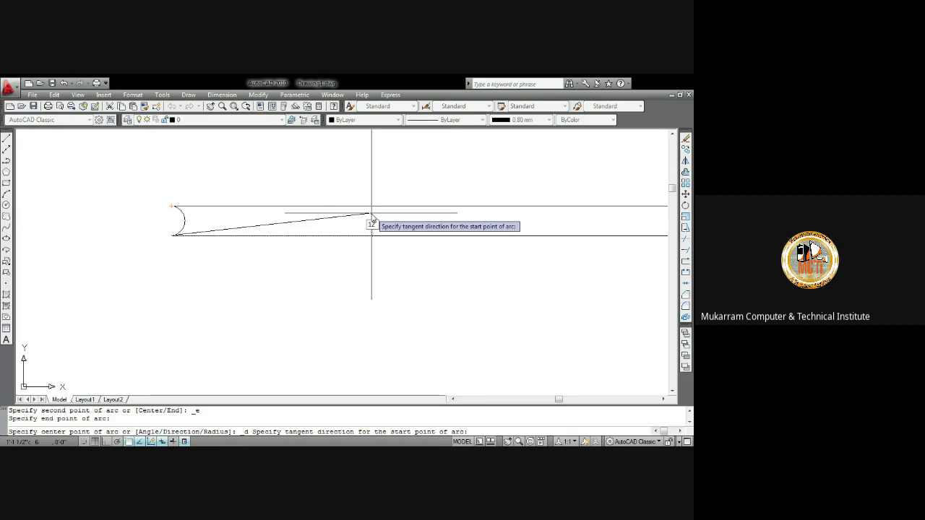
{"action": "key", "text": "Return"}
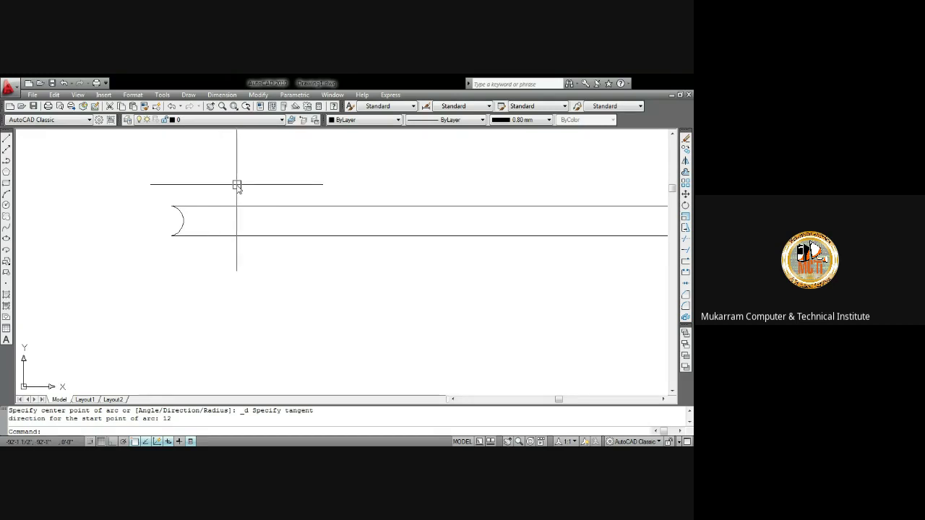
Step: Repeat ARC with End and Direction options to add a left-end arc with direction 130
{"action": "right_click", "coordinate": [238, 186]}
{"action": "left_click", "coordinate": [264, 193]}
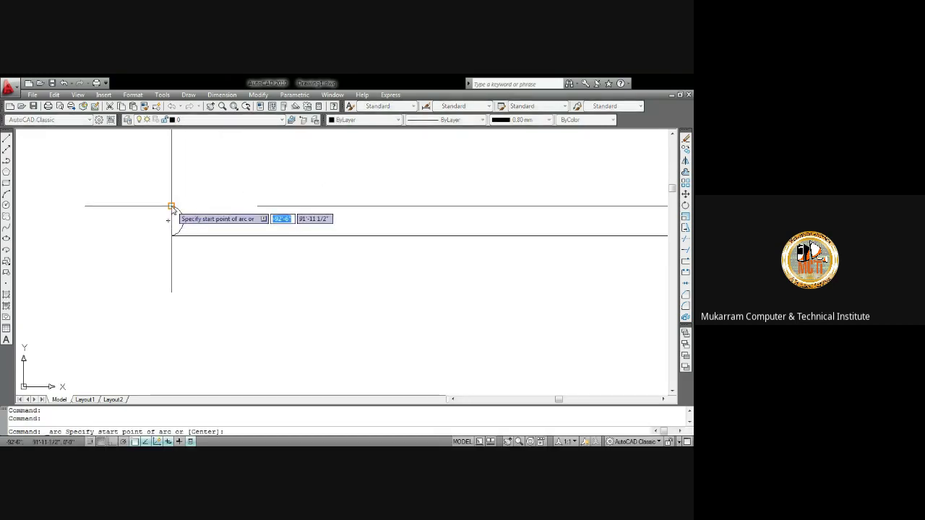
{"action": "left_click", "coordinate": [171, 206]}
{"action": "type", "text": "e"}
{"action": "key", "text": "Return"}
{"action": "left_click", "coordinate": [171, 236]}
{"action": "type", "text": "d"}
{"action": "key", "text": "Return"}
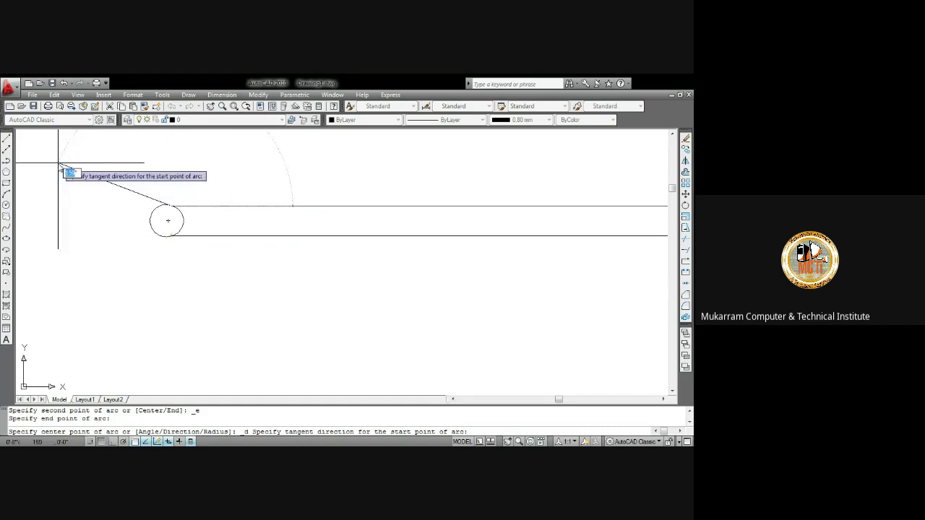
{"action": "type", "text": "0"}
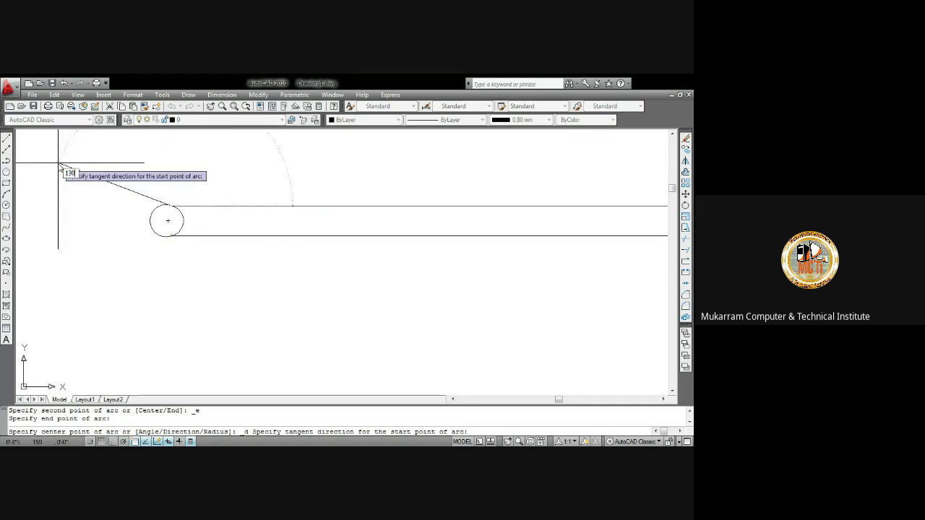
{"action": "key", "text": "Return"}
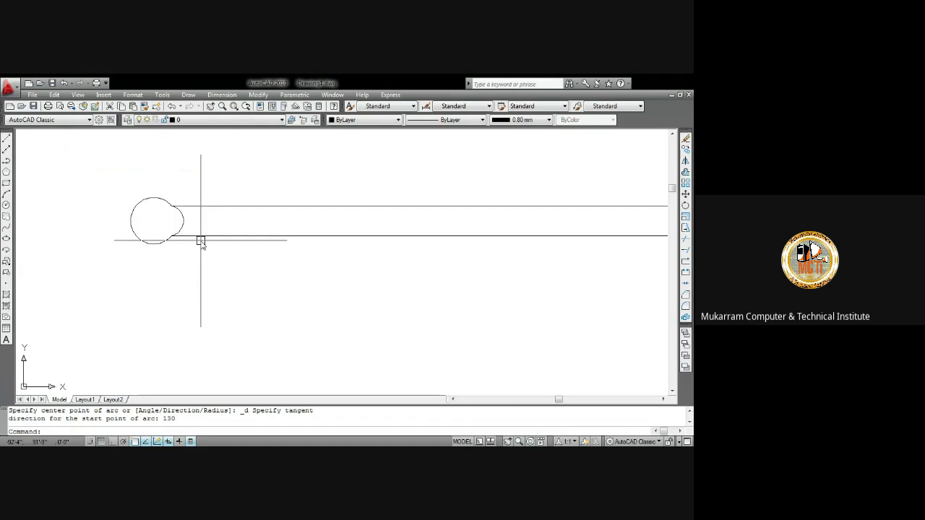
{"action": "scroll", "coordinate": [198, 246], "scroll_direction": "down", "scroll_amount": 8}
{"action": "scroll", "coordinate": [196, 232], "scroll_direction": "up", "scroll_amount": 2}
{"action": "scroll", "coordinate": [161, 208], "scroll_direction": "up", "scroll_amount": 2}
Step: Erase the slot shape and its parallel lines
{"action": "left_click", "coordinate": [161, 207]}
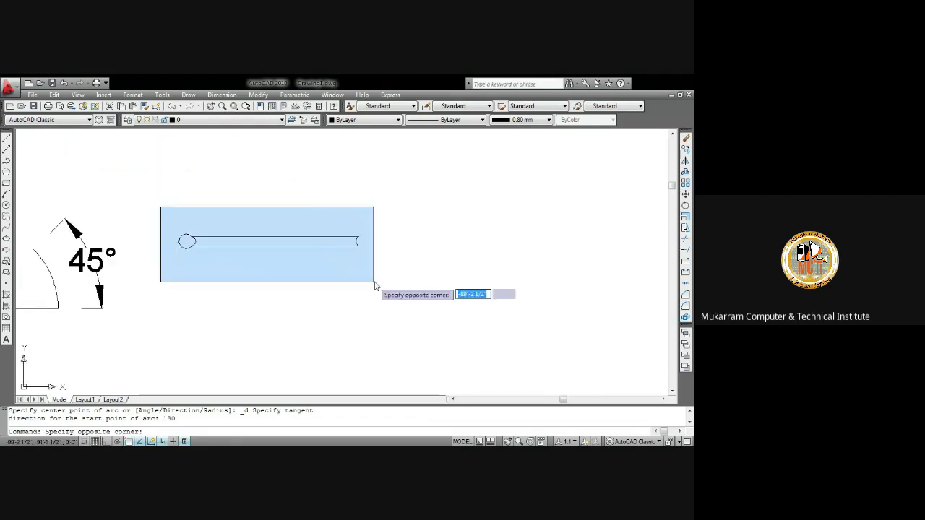
{"action": "left_click", "coordinate": [374, 281]}
{"action": "key", "text": "Delete"}
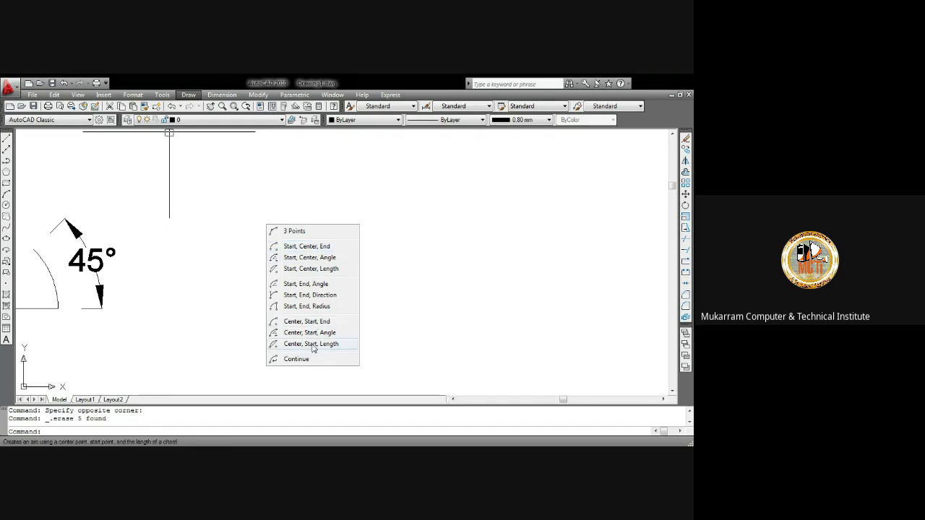
{"action": "left_click", "coordinate": [361, 320]}
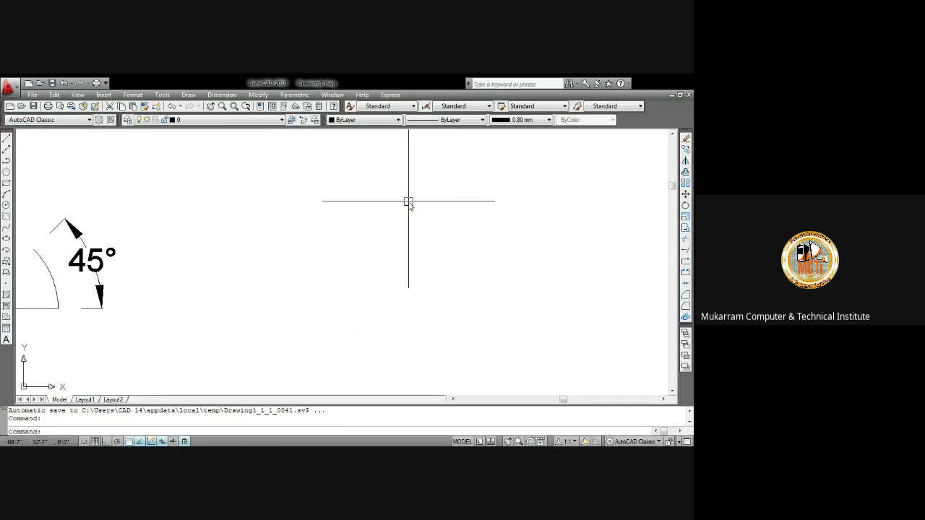
Step: Draw a new 36-unit horizontal line with Ortho on
{"action": "type", "text": "l"}
{"action": "key", "text": "Return"}
{"action": "left_click", "coordinate": [302, 229]}
{"action": "key", "text": "F8"}
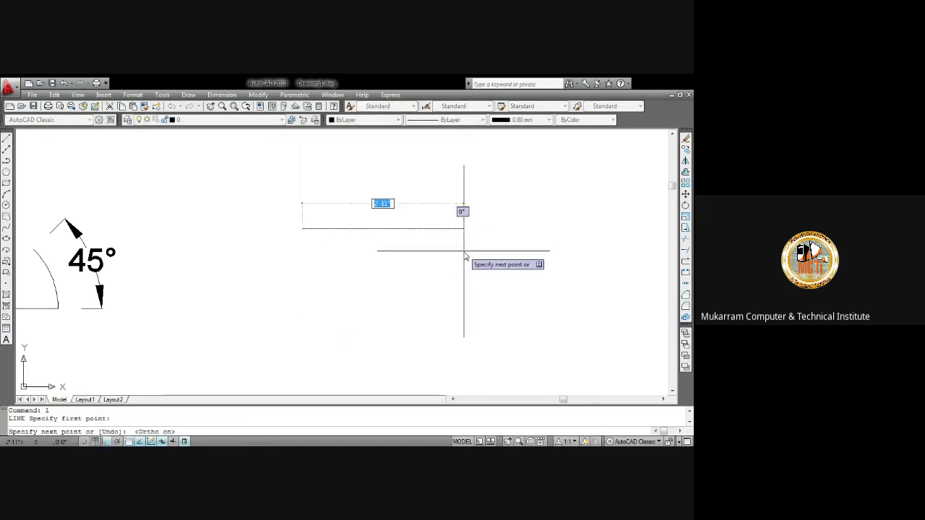
{"action": "type", "text": "36"}
{"action": "key", "text": "Return"}
{"action": "key", "text": "Return"}
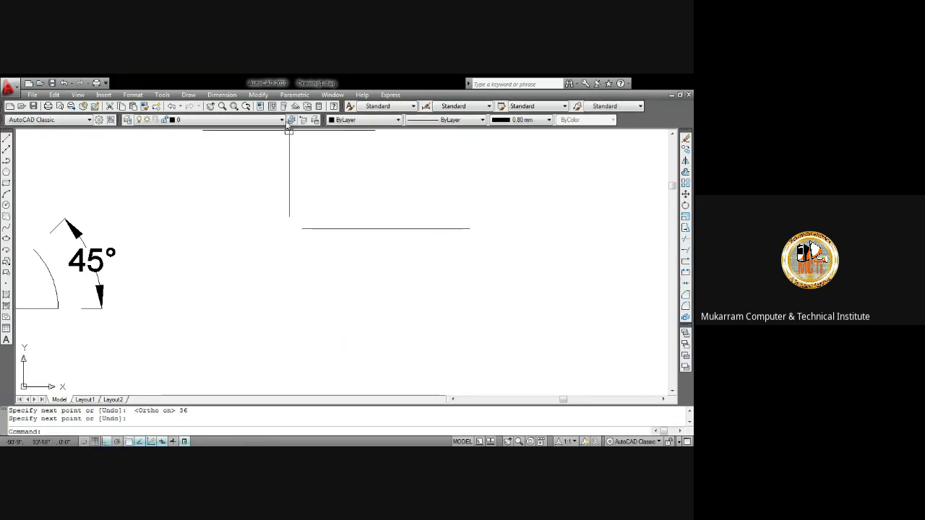
Step: Draw a semicircular Center, Start, End arc centred on the line's midpoint, right to left end
{"action": "left_click", "coordinate": [194, 97]}
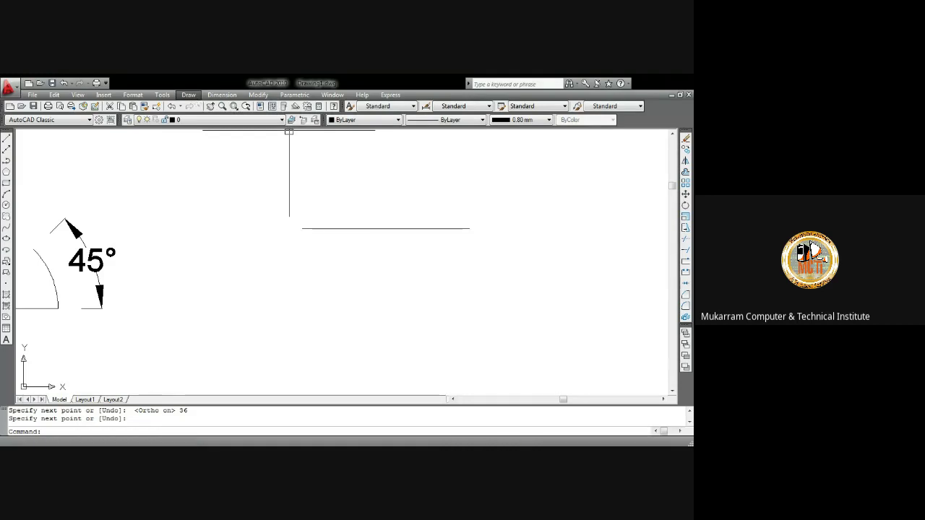
{"action": "mouse_move", "coordinate": [308, 322]}
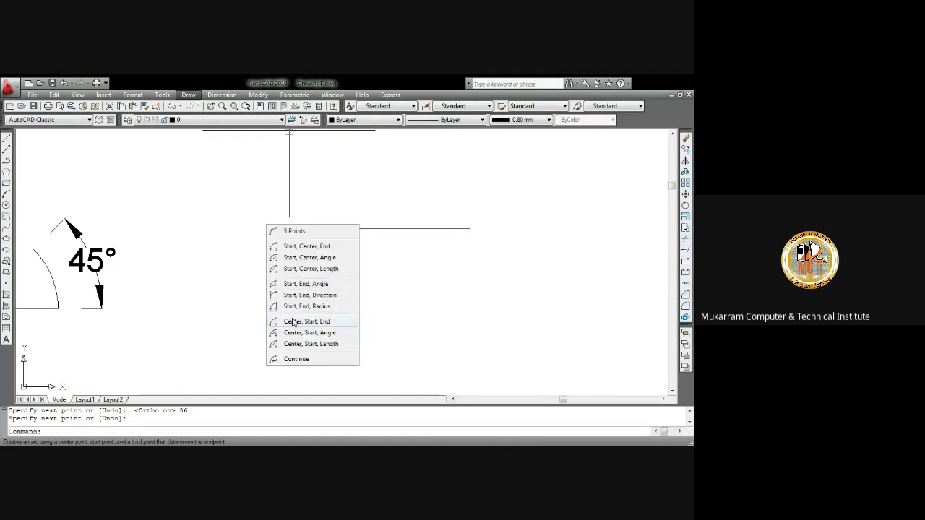
{"action": "left_click", "coordinate": [293, 321]}
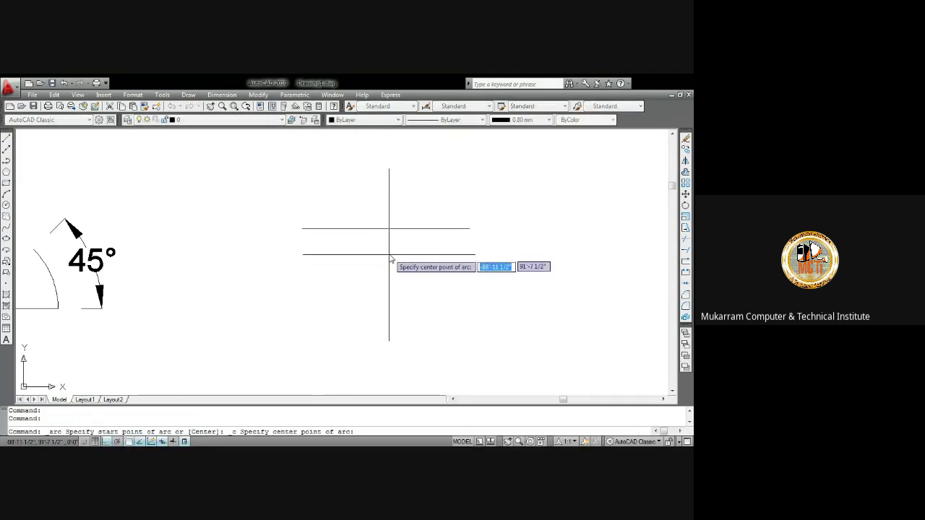
{"action": "left_click", "coordinate": [386, 230]}
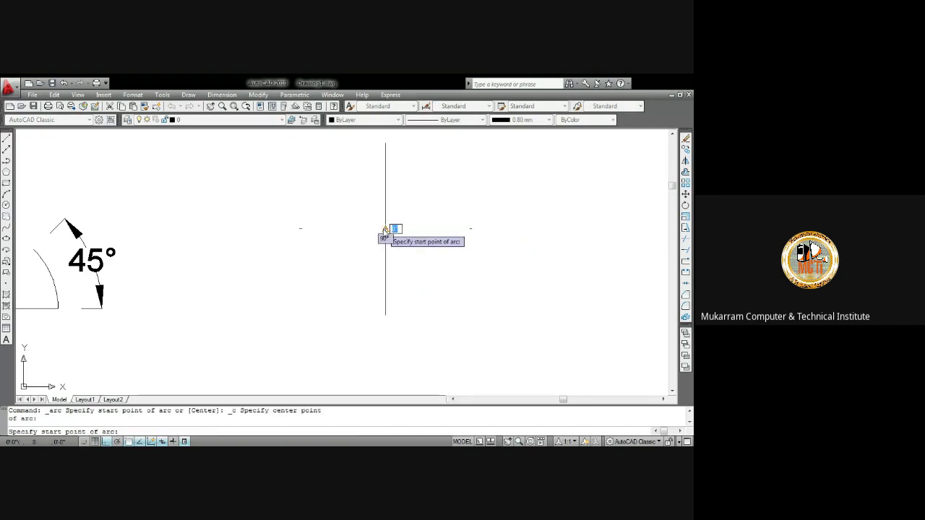
{"action": "left_click", "coordinate": [467, 228]}
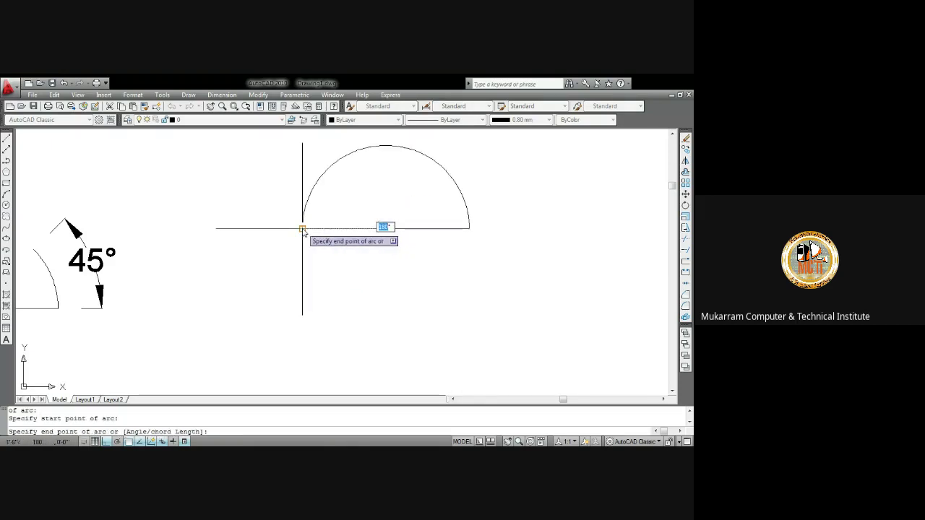
{"action": "left_click", "coordinate": [303, 228]}
{"action": "scroll", "coordinate": [343, 223], "scroll_direction": "down", "scroll_amount": 4}
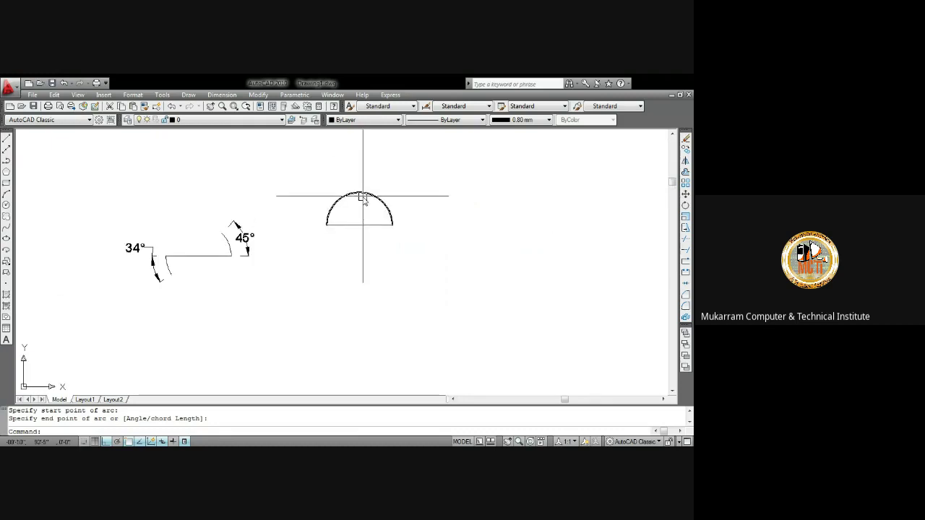
Step: Draw a three-point arc at the upper right with ortho turned off (F8)
{"action": "left_click", "coordinate": [188, 94]}
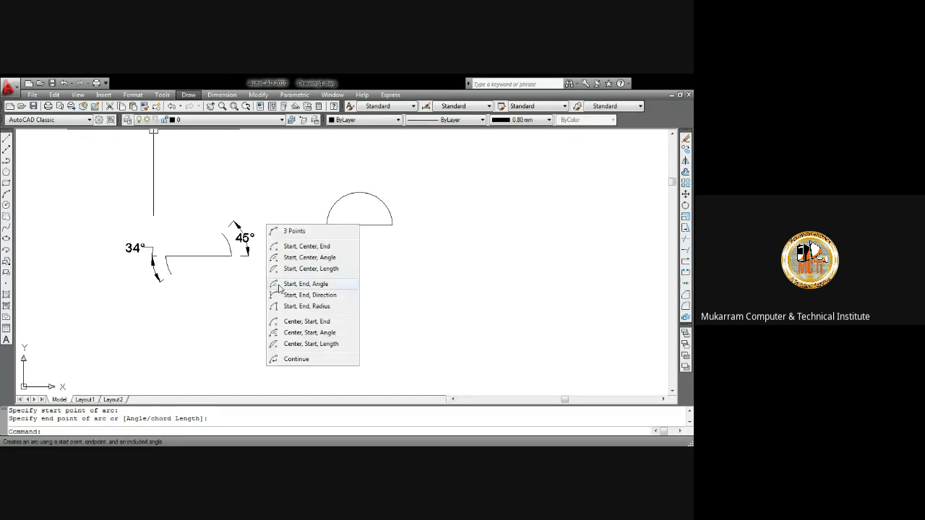
{"action": "left_click", "coordinate": [424, 326]}
{"action": "left_click", "coordinate": [388, 269]}
{"action": "left_click", "coordinate": [189, 94]}
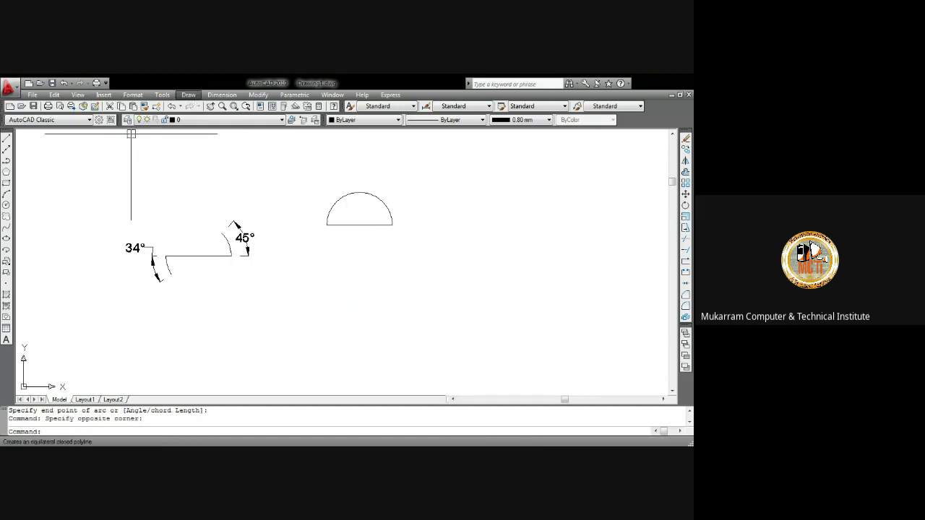
{"action": "left_click", "coordinate": [283, 201]}
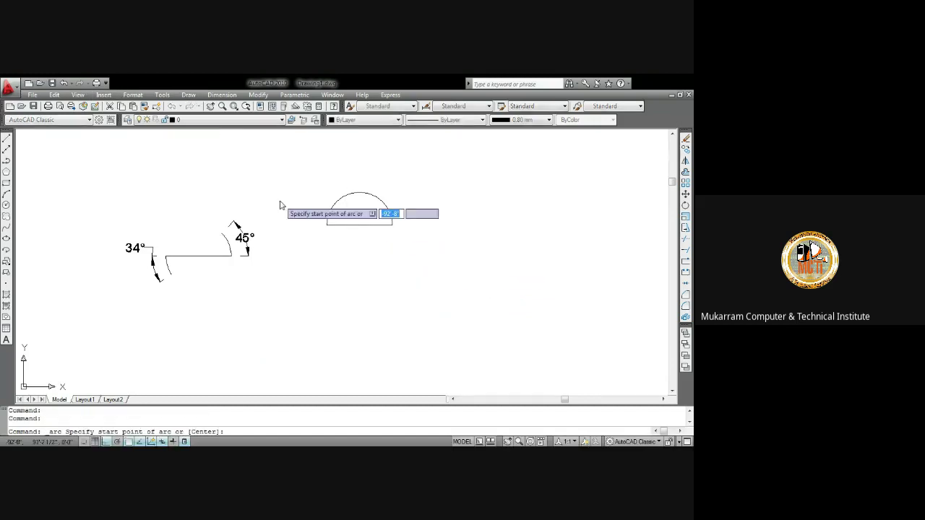
{"action": "left_click", "coordinate": [465, 279]}
{"action": "key", "text": "Escape"}
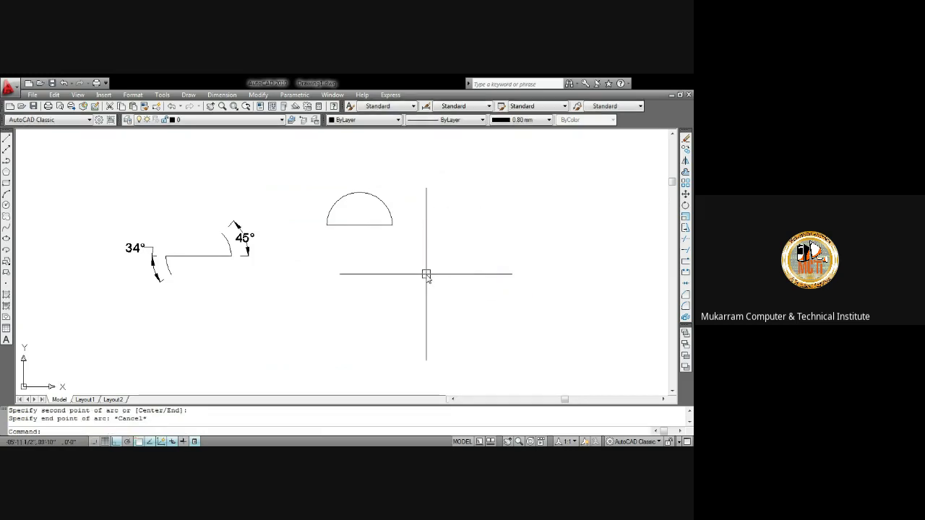
{"action": "left_click", "coordinate": [6, 194]}
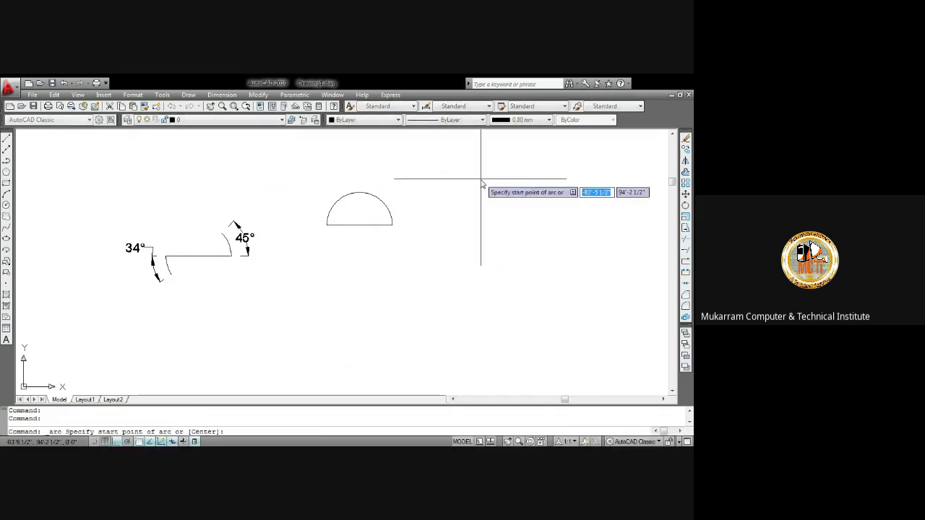
{"action": "left_click", "coordinate": [481, 179]}
{"action": "key", "text": "F8"}
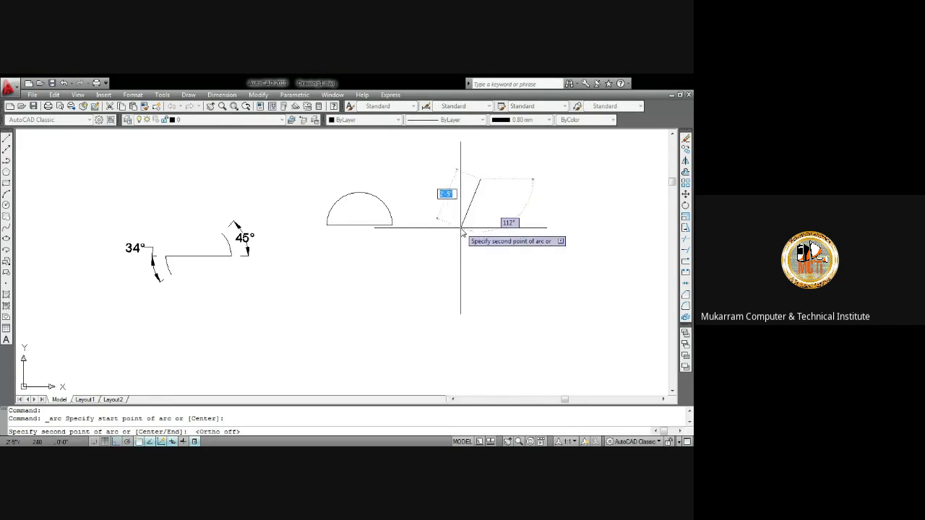
{"action": "left_click", "coordinate": [460, 227]}
{"action": "left_click", "coordinate": [425, 241]}
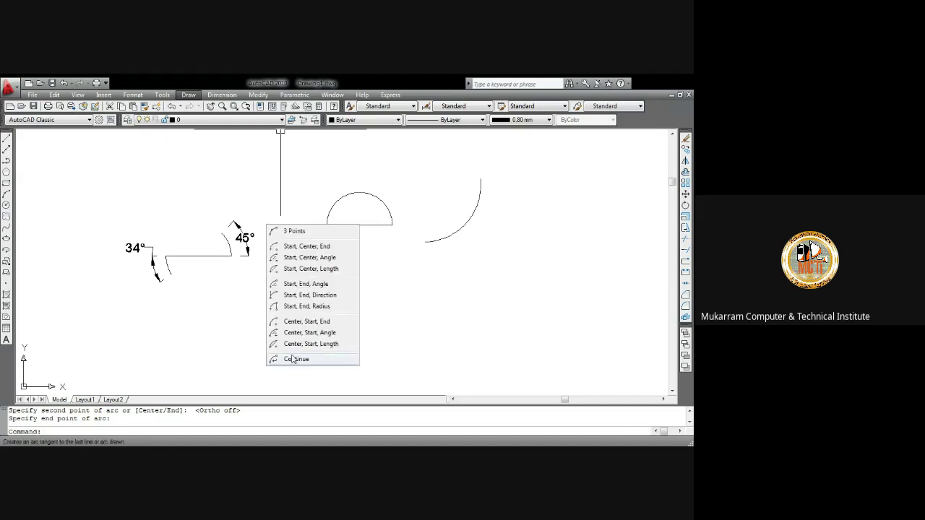
Step: Chain two tangent Continue arcs of lengths 12 and 23 onto that arc
{"action": "left_click", "coordinate": [297, 360]}
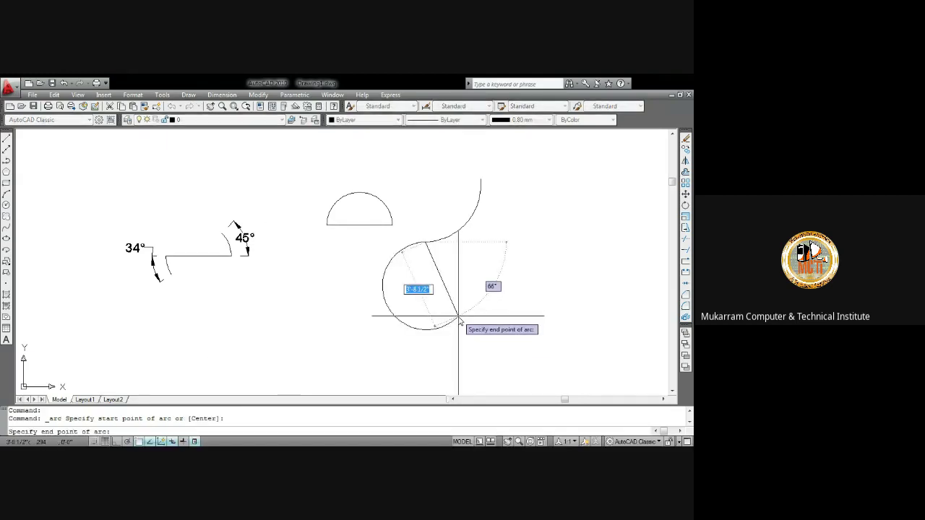
{"action": "type", "text": "12"}
{"action": "key", "text": "Return"}
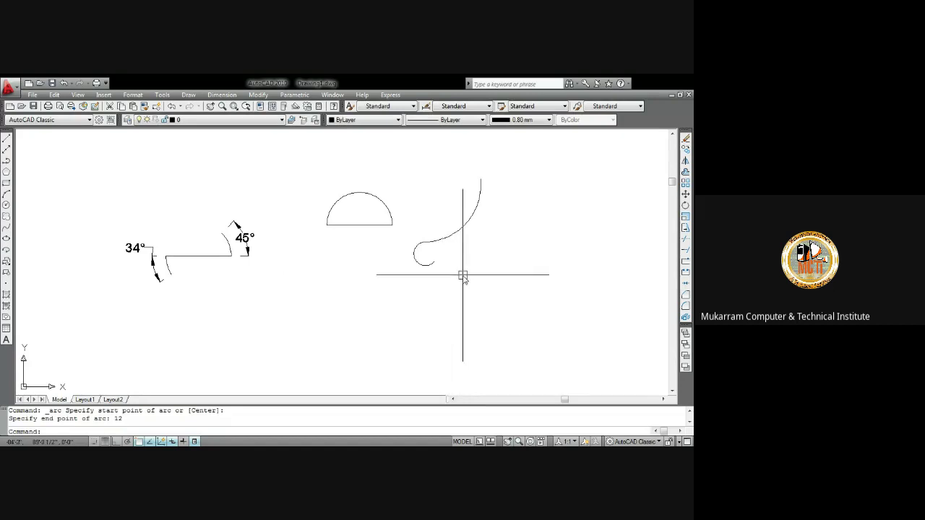
{"action": "right_click", "coordinate": [463, 275]}
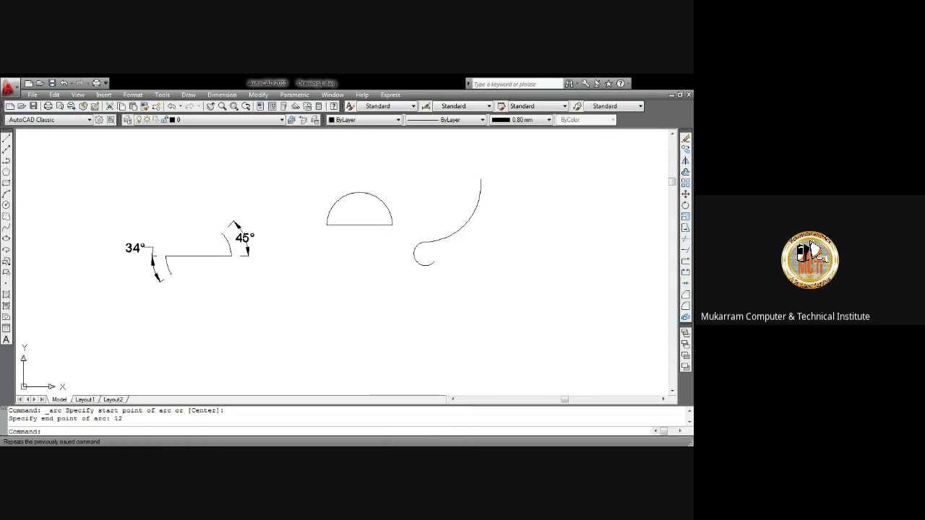
{"action": "left_click", "coordinate": [473, 282]}
{"action": "key", "text": "Return"}
{"action": "type", "text": "23"}
{"action": "key", "text": "Return"}
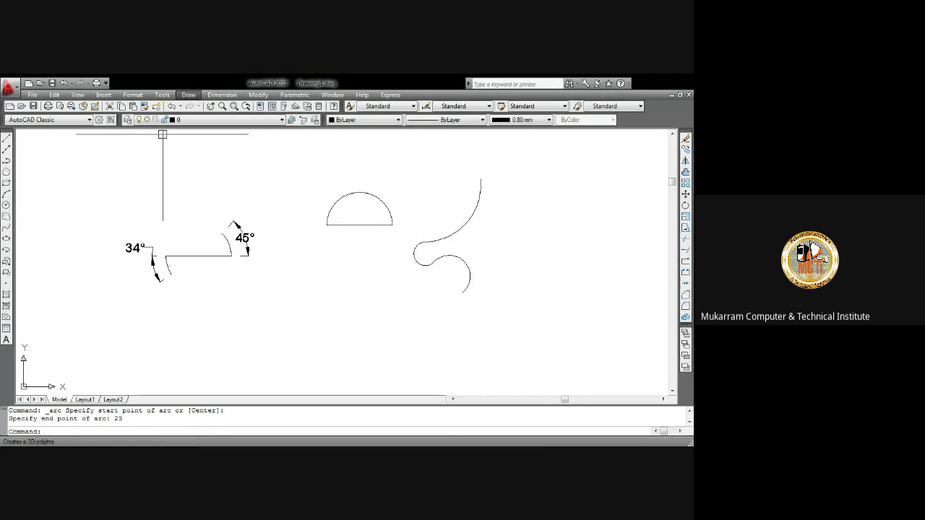
Step: Draw another three-point arc at the lower left
{"action": "left_click", "coordinate": [188, 95]}
{"action": "left_click", "coordinate": [289, 231]}
{"action": "left_click", "coordinate": [312, 293]}
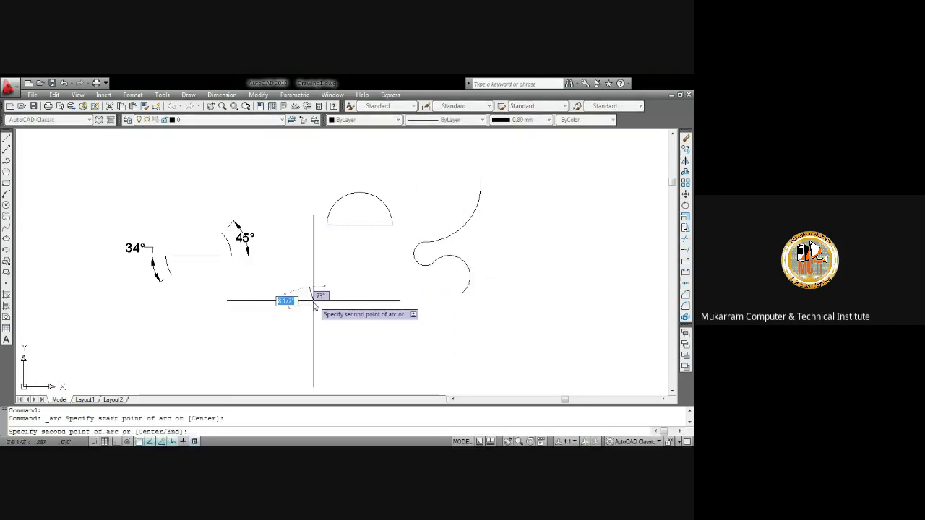
{"action": "left_click", "coordinate": [286, 327]}
{"action": "left_click", "coordinate": [254, 317]}
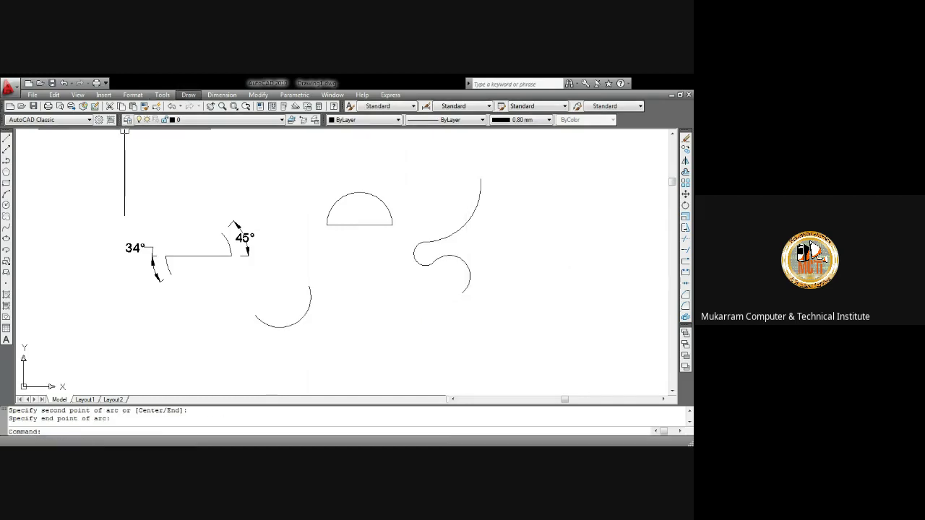
Step: Continue a 12-unit tangent arc from the lower-left arc
{"action": "left_click", "coordinate": [188, 95]}
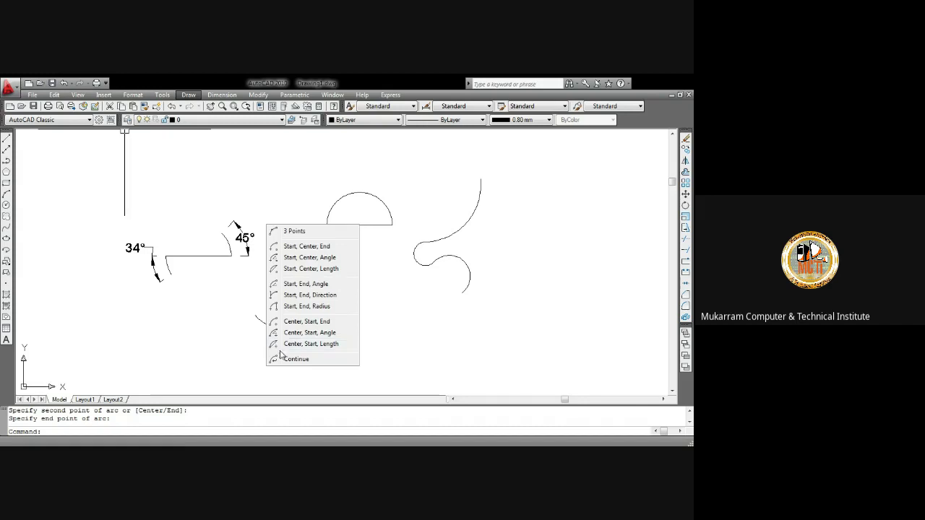
{"action": "left_click", "coordinate": [293, 358]}
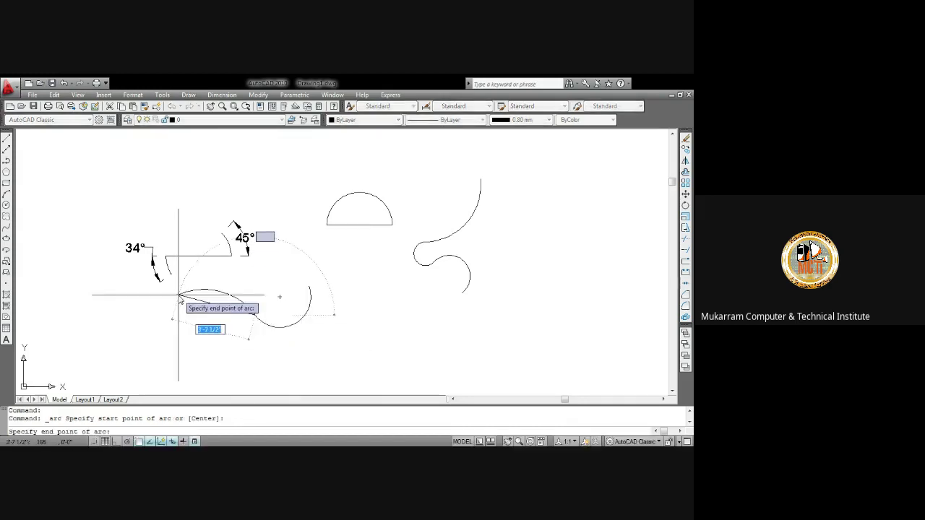
{"action": "scroll", "coordinate": [178, 296], "scroll_direction": "down", "scroll_amount": 2}
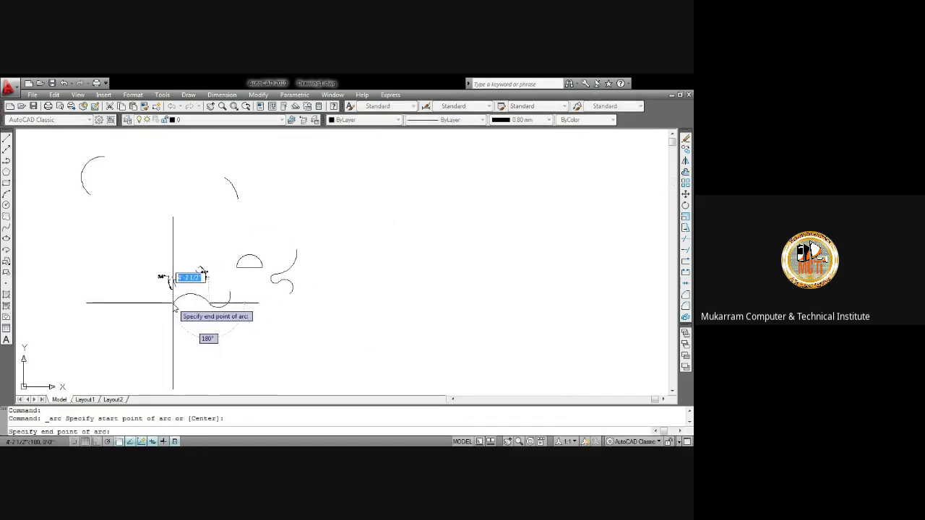
{"action": "type", "text": "12"}
{"action": "key", "text": "Return"}
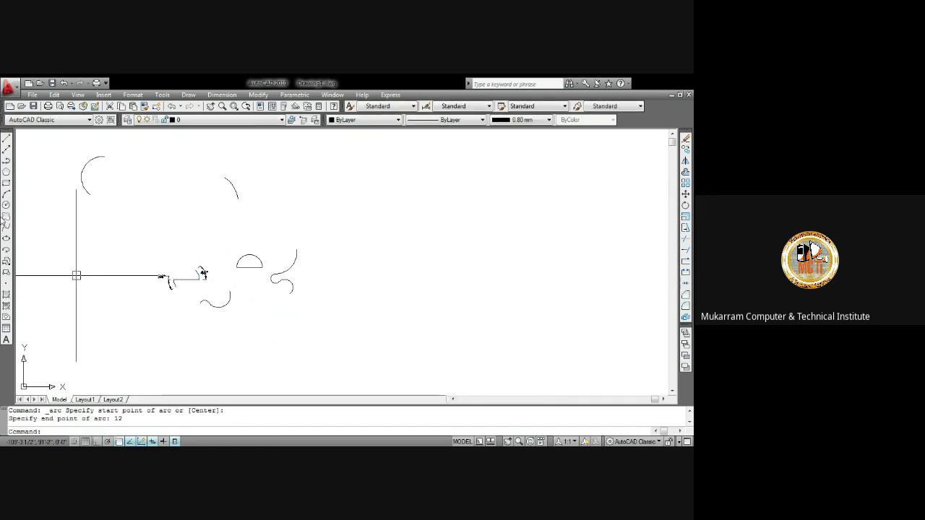
Step: Pan to center the curves and begin a selection window around them
{"action": "middle_click_drag", "start_coordinate": [289, 155], "coordinate": [562, 161]}
{"action": "scroll", "coordinate": [543, 220], "scroll_direction": "down", "scroll_amount": 2}
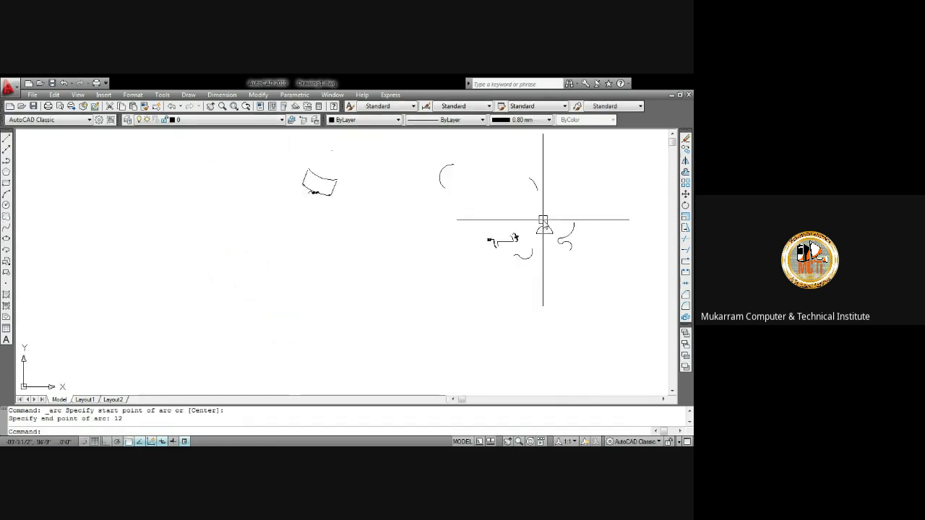
{"action": "middle_click_drag", "start_coordinate": [543, 220], "coordinate": [404, 229]}
{"action": "left_click", "coordinate": [274, 145]}
Step: Delete all 14 window-selected arcs and dimensions, then show the Draw > Circle methods
{"action": "left_click", "coordinate": [509, 316]}
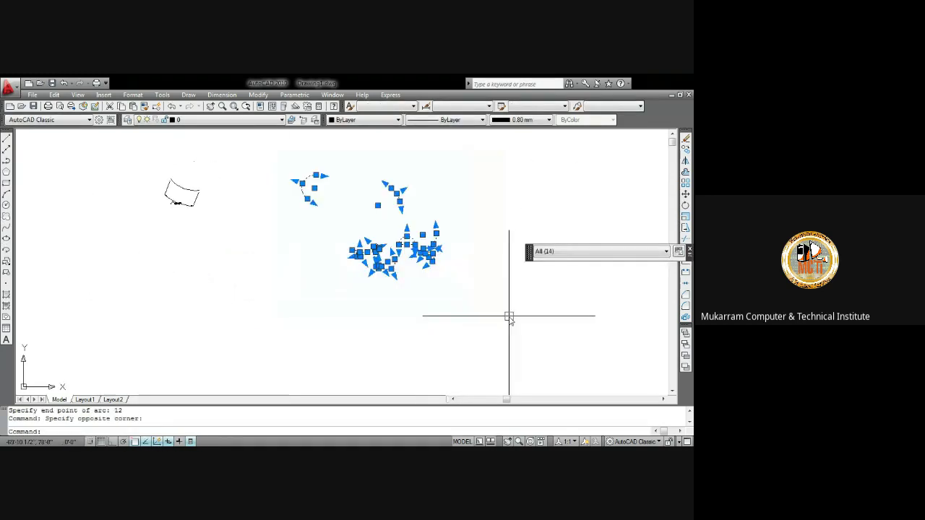
{"action": "key", "text": "Delete"}
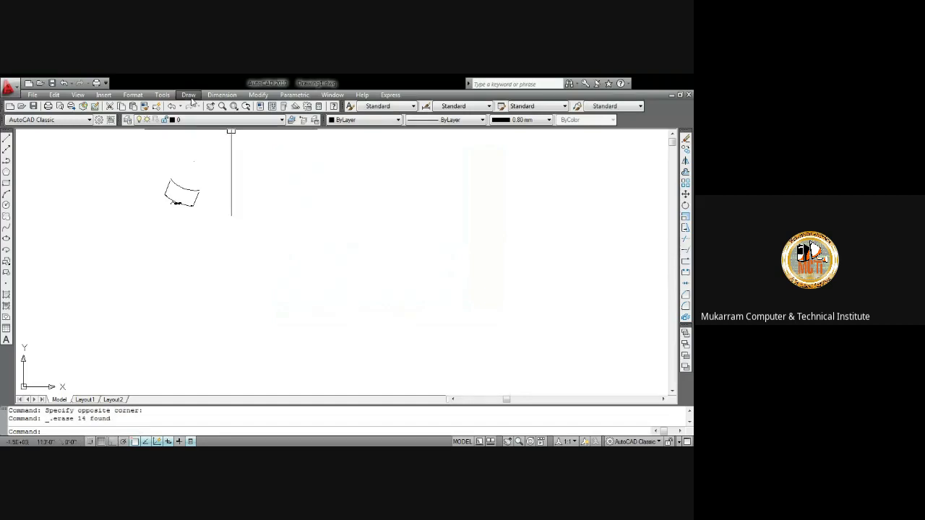
{"action": "left_click", "coordinate": [189, 95]}
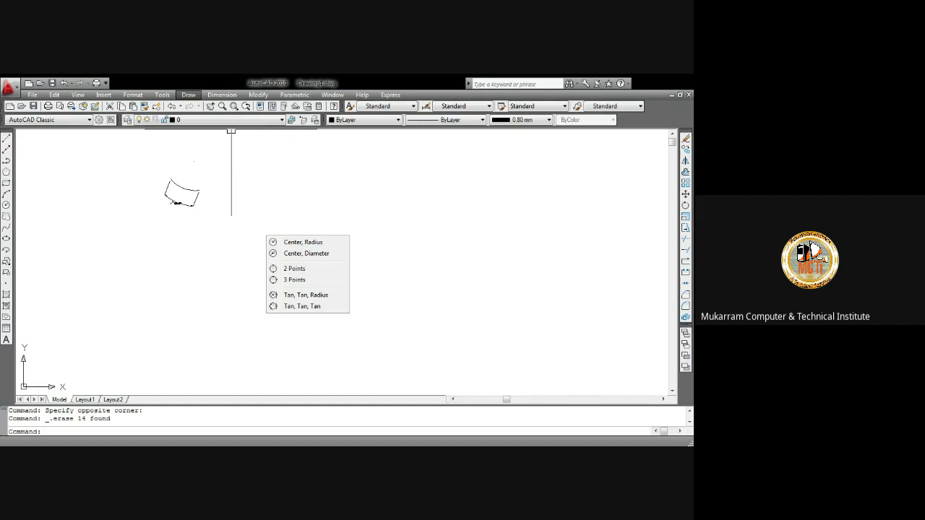
{"action": "key", "text": "Escape"}
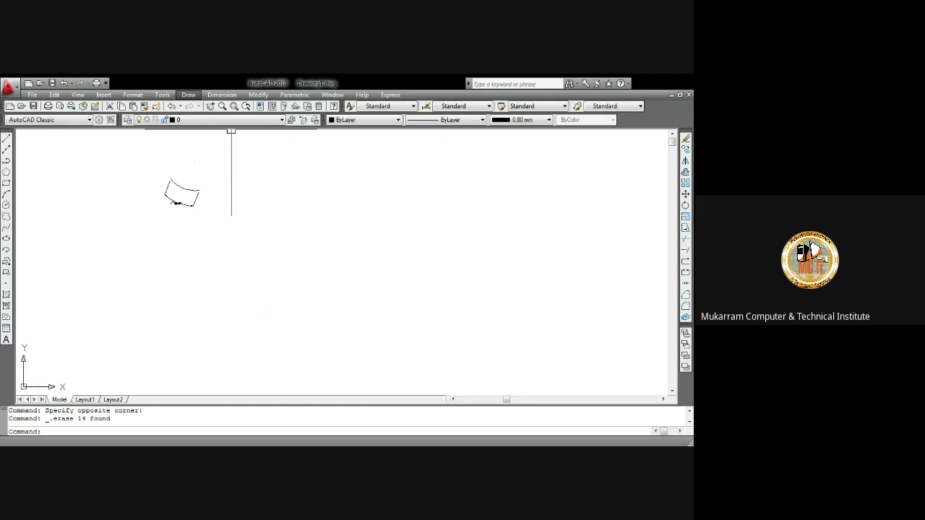
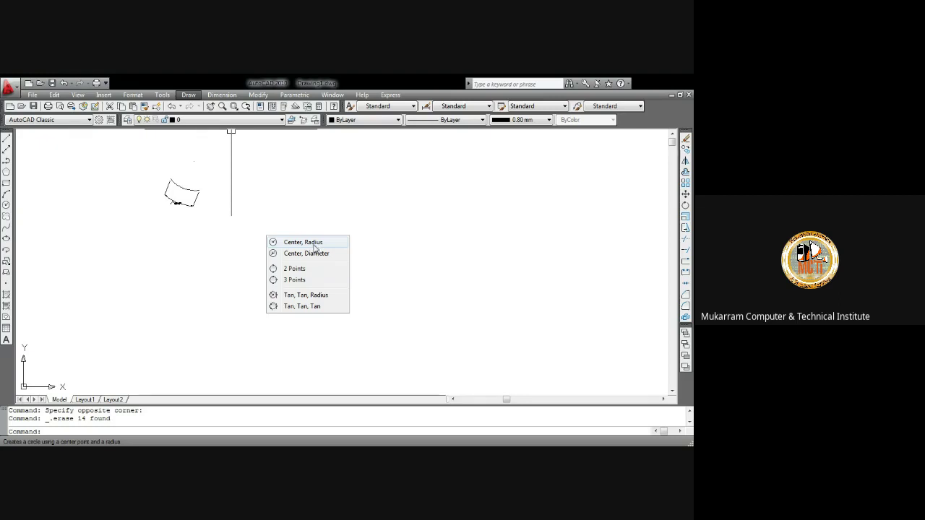
Step: Draw a circle from its centre with a radius of 5'
{"action": "left_click", "coordinate": [314, 248]}
{"action": "left_click", "coordinate": [314, 248]}
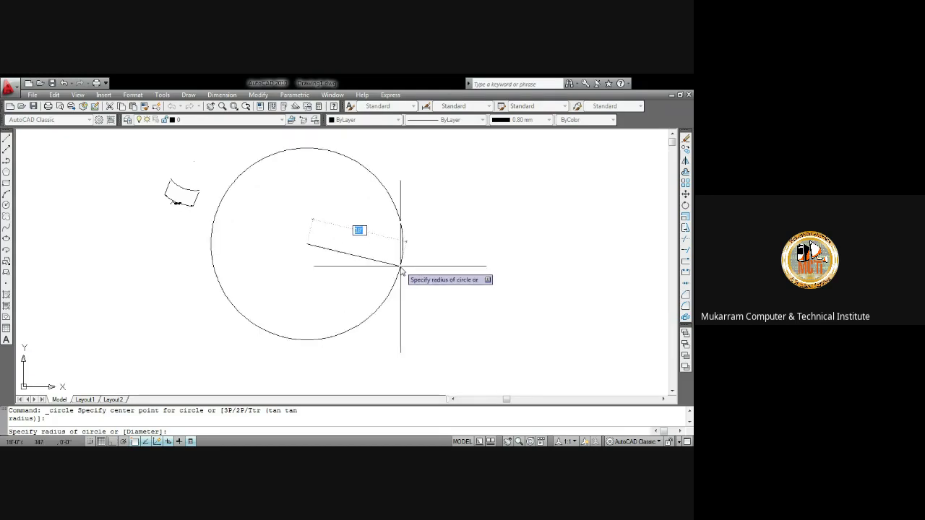
{"action": "type", "text": "5'"}
{"action": "key", "text": "Return"}
{"action": "scroll", "coordinate": [314, 256], "scroll_direction": "up", "scroll_amount": 2}
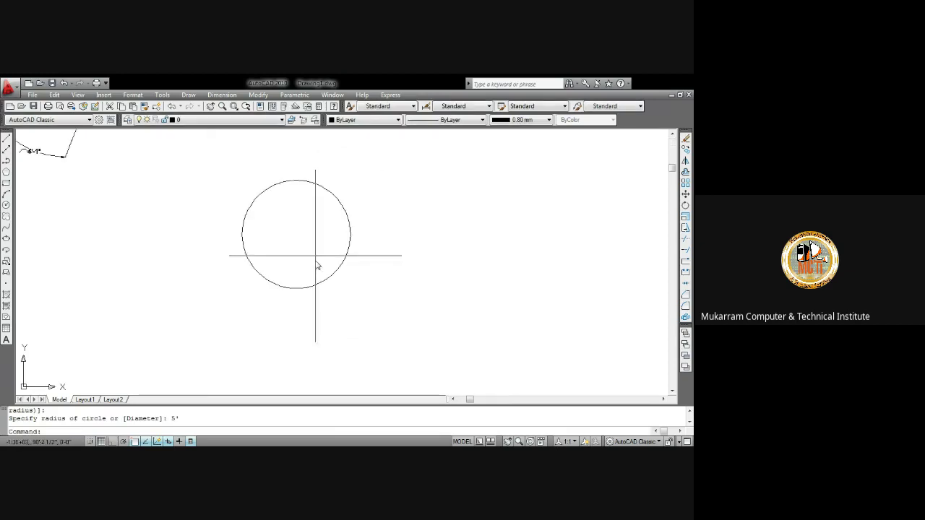
{"action": "scroll", "coordinate": [334, 225], "scroll_direction": "up", "scroll_amount": 1}
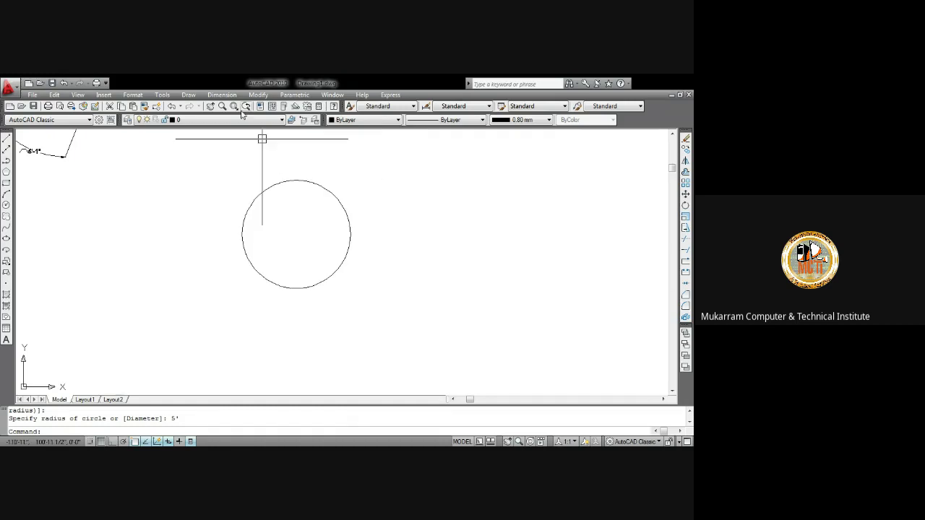
Step: Add an R5' radius dimension inside the circle
{"action": "left_click", "coordinate": [230, 94]}
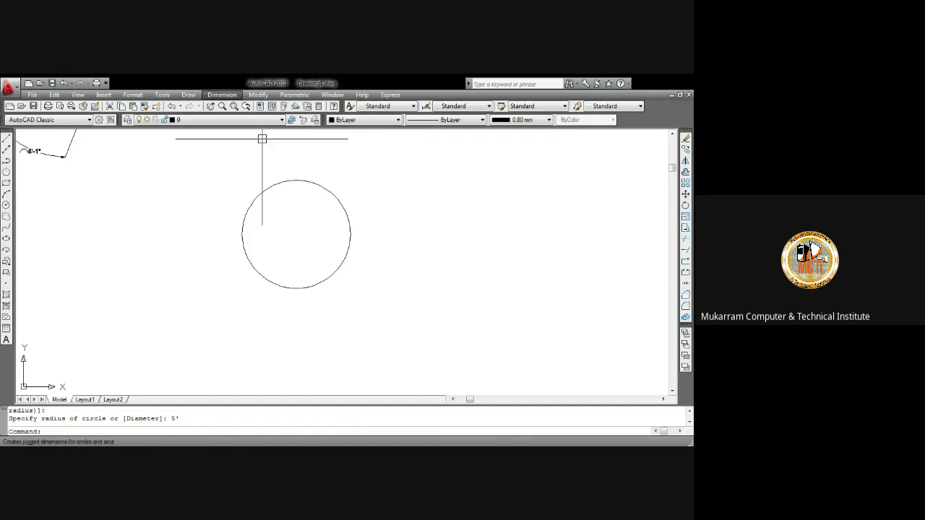
{"action": "left_click", "coordinate": [243, 174]}
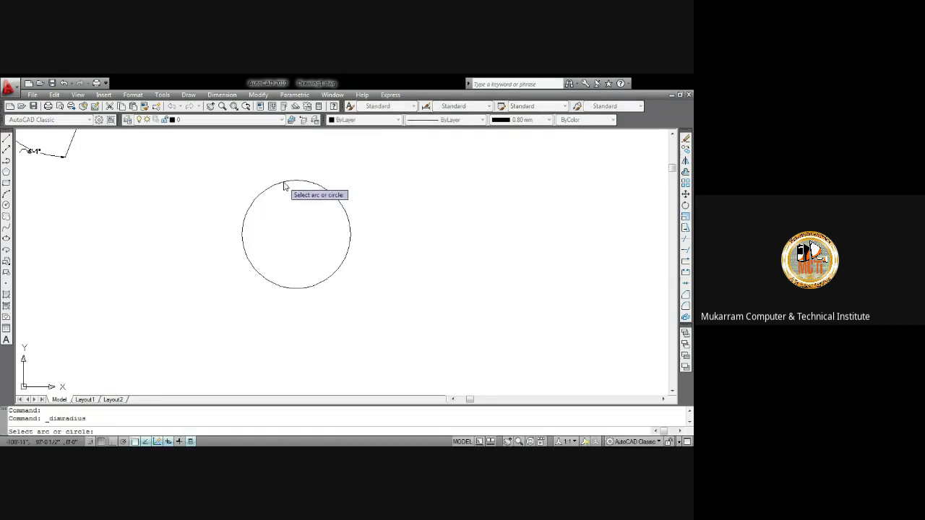
{"action": "left_click", "coordinate": [284, 184]}
{"action": "scroll", "coordinate": [301, 239], "scroll_direction": "up", "scroll_amount": 5}
{"action": "left_click", "coordinate": [275, 211]}
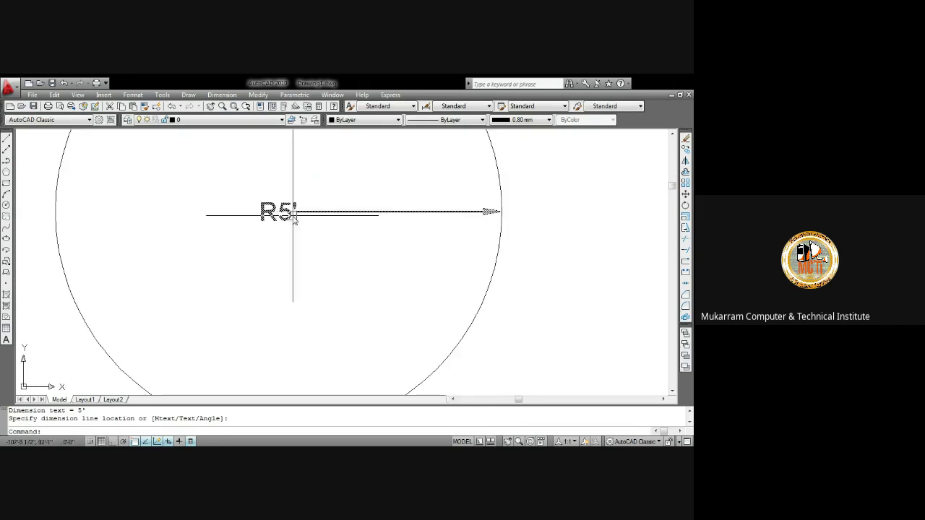
{"action": "scroll", "coordinate": [309, 210], "scroll_direction": "down", "scroll_amount": 4}
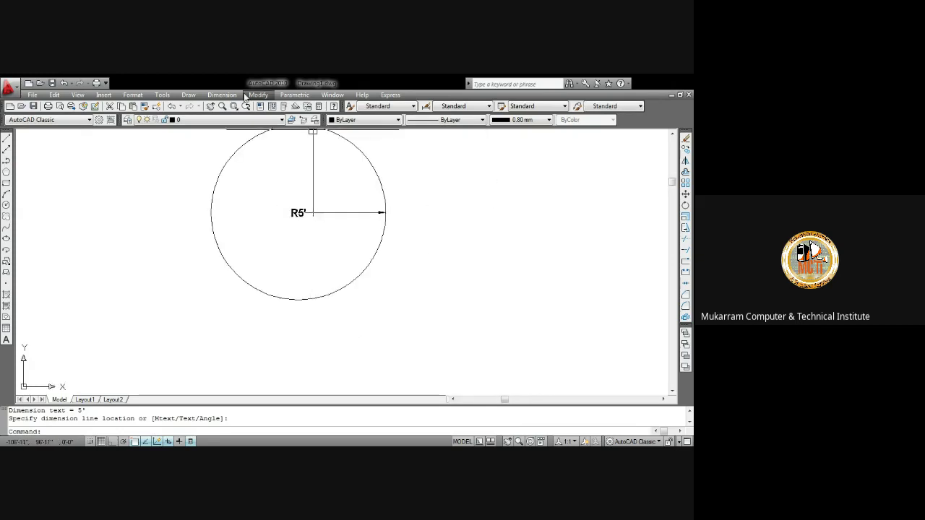
Step: Add a Ø10' diameter dimension to the same circle
{"action": "left_click", "coordinate": [234, 97]}
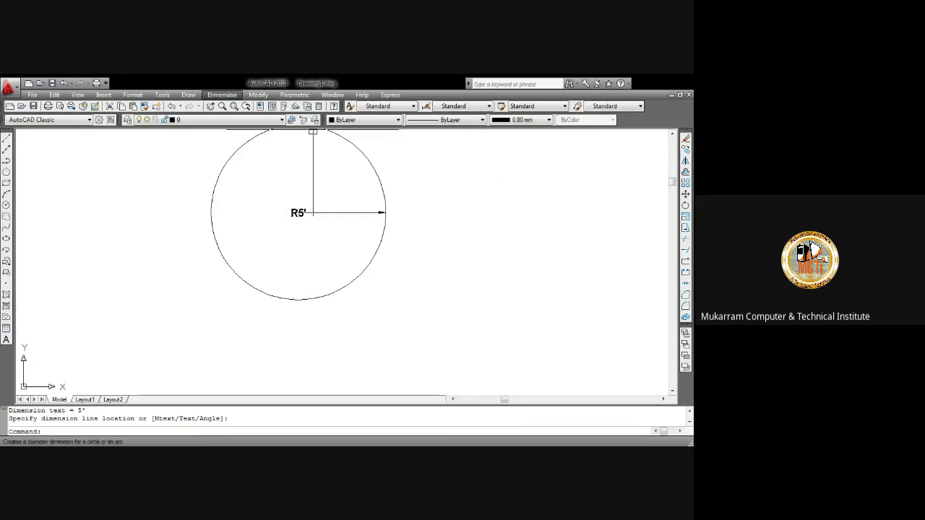
{"action": "left_click", "coordinate": [238, 217]}
{"action": "left_click", "coordinate": [213, 195]}
{"action": "left_click", "coordinate": [252, 244]}
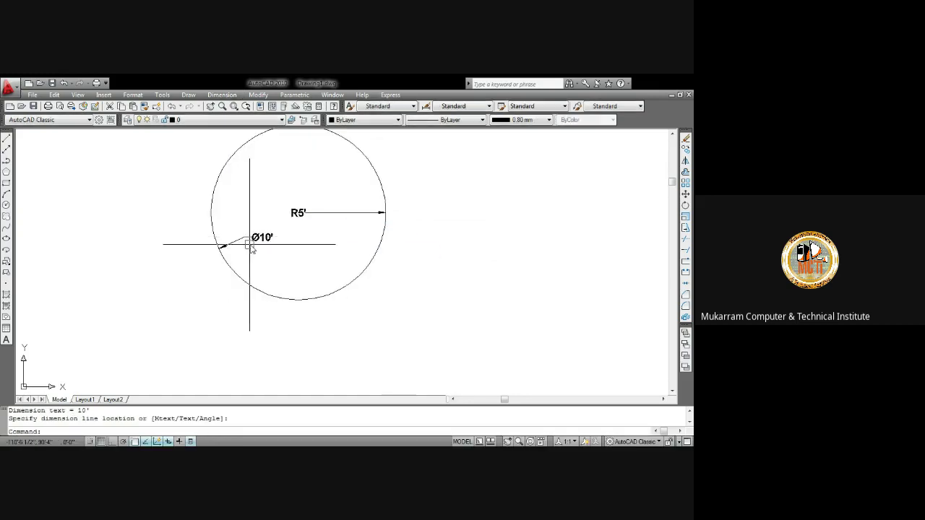
{"action": "scroll", "coordinate": [263, 249], "scroll_direction": "up", "scroll_amount": 4}
{"action": "scroll", "coordinate": [268, 250], "scroll_direction": "down", "scroll_amount": 3}
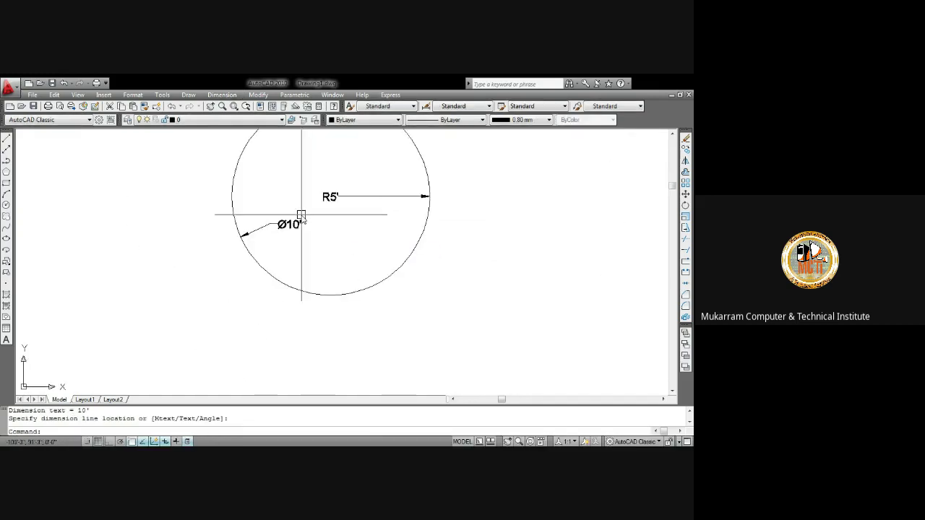
{"action": "scroll", "coordinate": [304, 212], "scroll_direction": "down", "scroll_amount": 2}
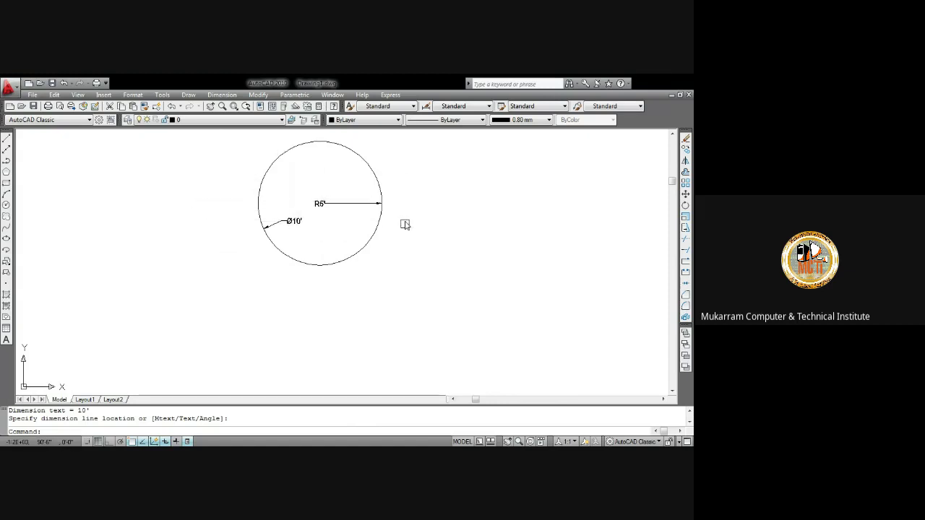
{"action": "mouse_move", "coordinate": [285, 193]}
{"action": "middle_mouse_down"}
{"action": "mouse_move", "coordinate": [340, 204]}
{"action": "mouse_move", "coordinate": [274, 242]}
{"action": "middle_mouse_up"}
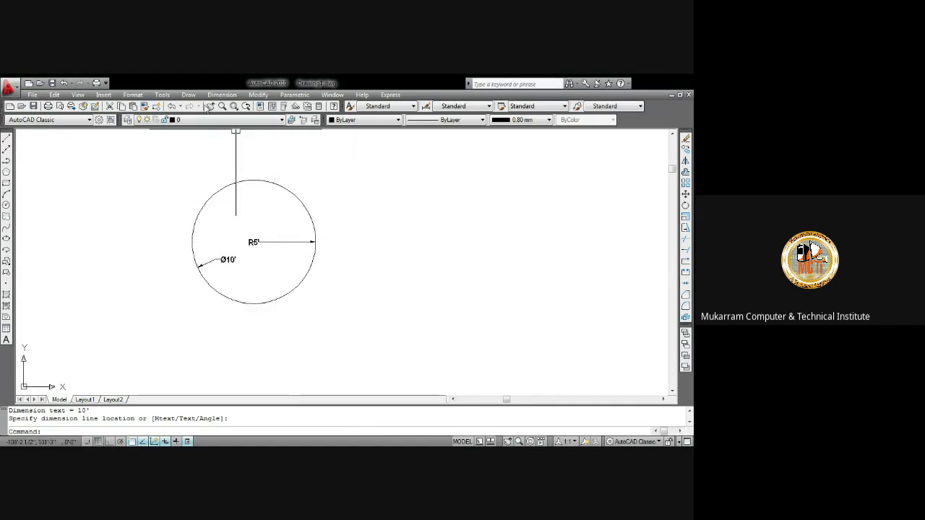
Step: Draw a second centre-radius circle of radius 30 to the right of the first
{"action": "right_click", "coordinate": [267, 237]}
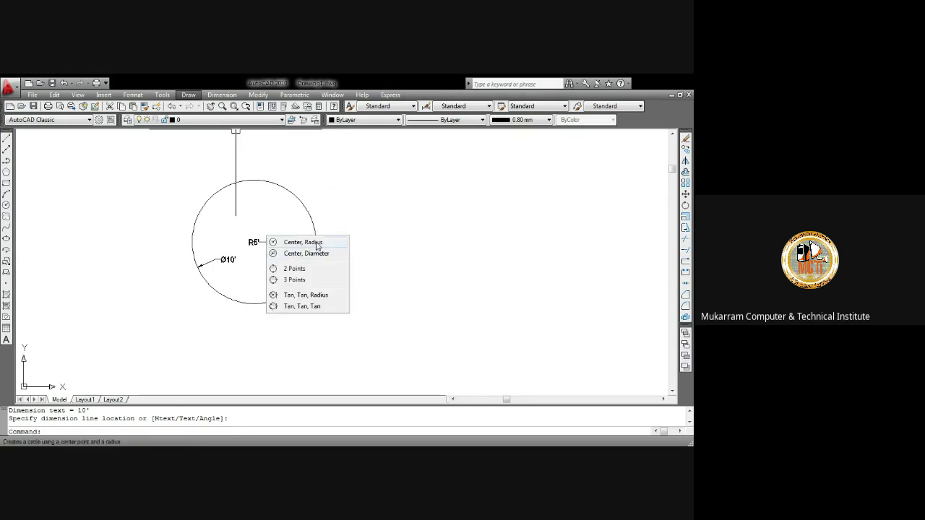
{"action": "left_click", "coordinate": [316, 243]}
{"action": "left_click", "coordinate": [388, 253]}
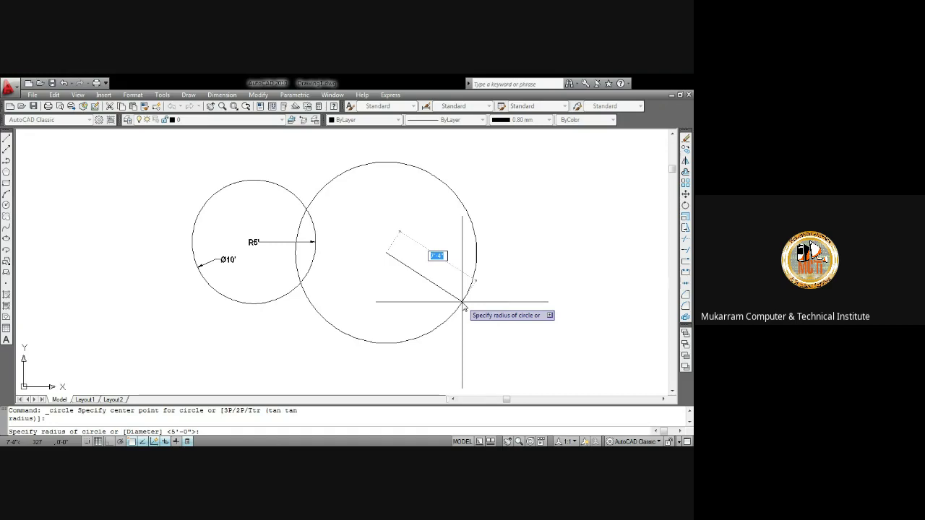
{"action": "type", "text": "3"}
{"action": "type", "text": "0"}
{"action": "key", "text": "Return"}
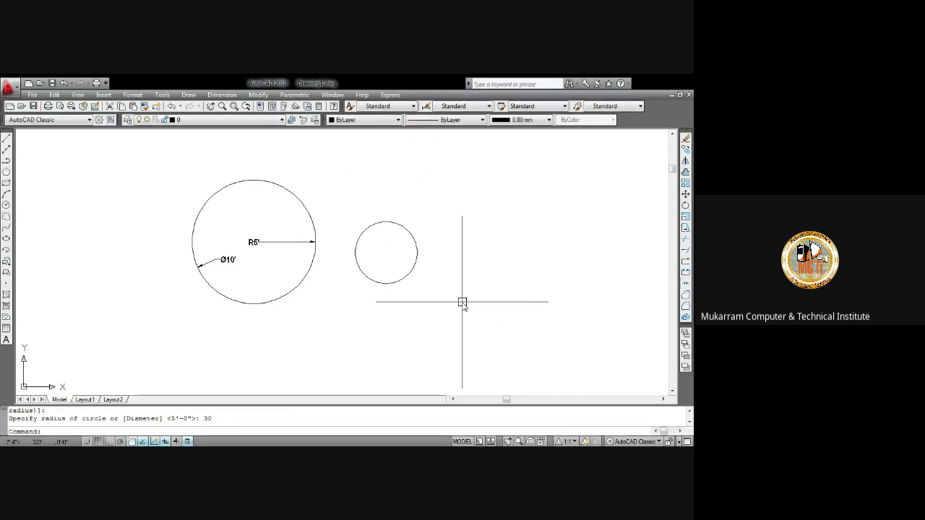
Step: Label the smaller circle with an R2'-6" radius dimension
{"action": "left_click", "coordinate": [222, 94]}
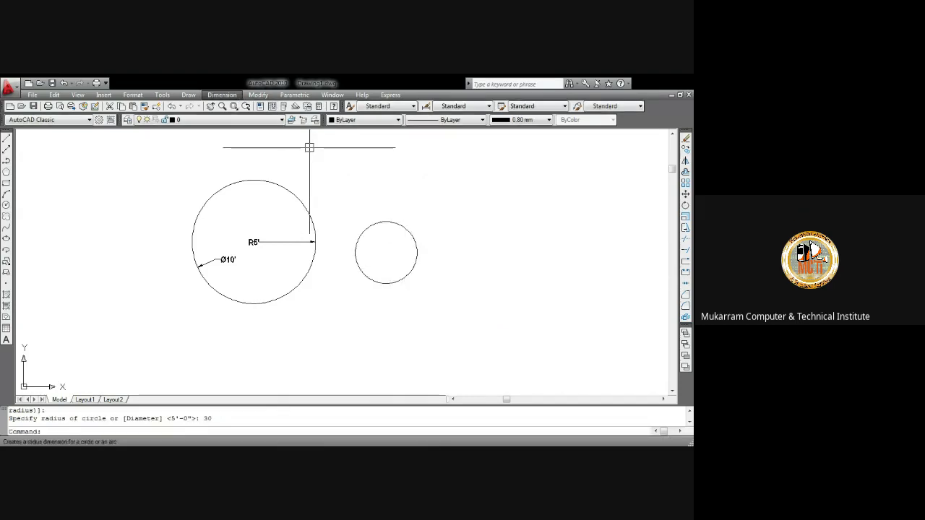
{"action": "left_click", "coordinate": [269, 186]}
{"action": "left_click", "coordinate": [378, 224]}
{"action": "left_click", "coordinate": [383, 239]}
{"action": "scroll", "coordinate": [384, 248], "scroll_direction": "up", "scroll_amount": 6}
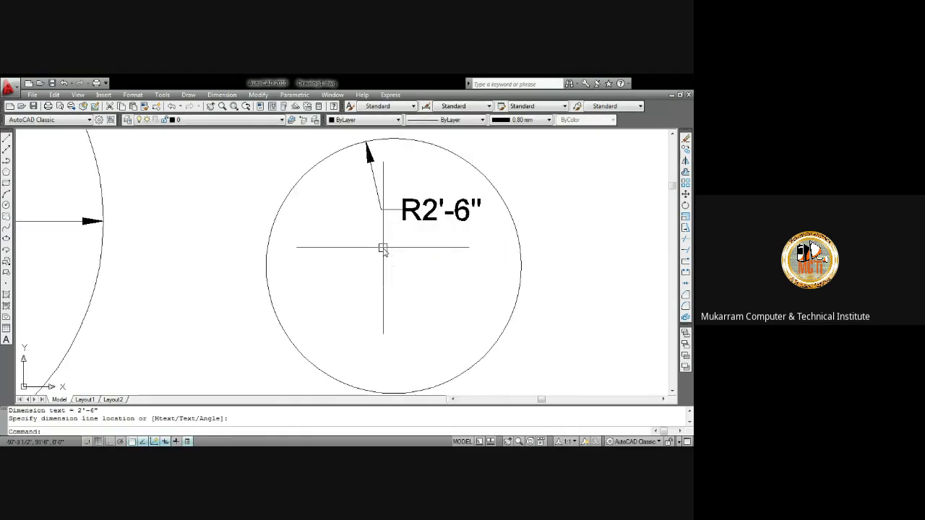
{"action": "scroll", "coordinate": [383, 248], "scroll_direction": "down", "scroll_amount": 6}
{"action": "scroll", "coordinate": [429, 275], "scroll_direction": "down", "scroll_amount": 5}
{"action": "middle_click_drag", "start_coordinate": [396, 177], "coordinate": [236, 169]}
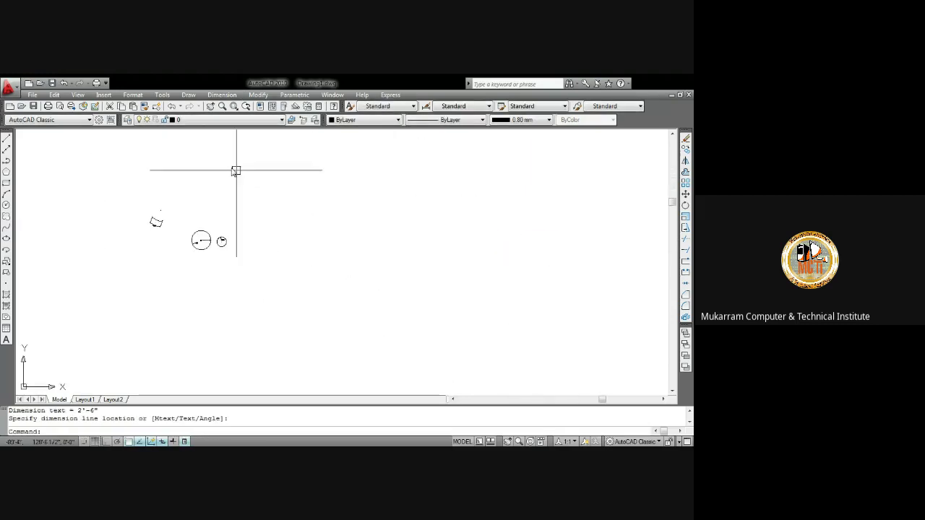
Step: Cancel a radius-based attempt and start a centre-diameter circle, entering a diameter of 10
{"action": "left_click", "coordinate": [188, 95]}
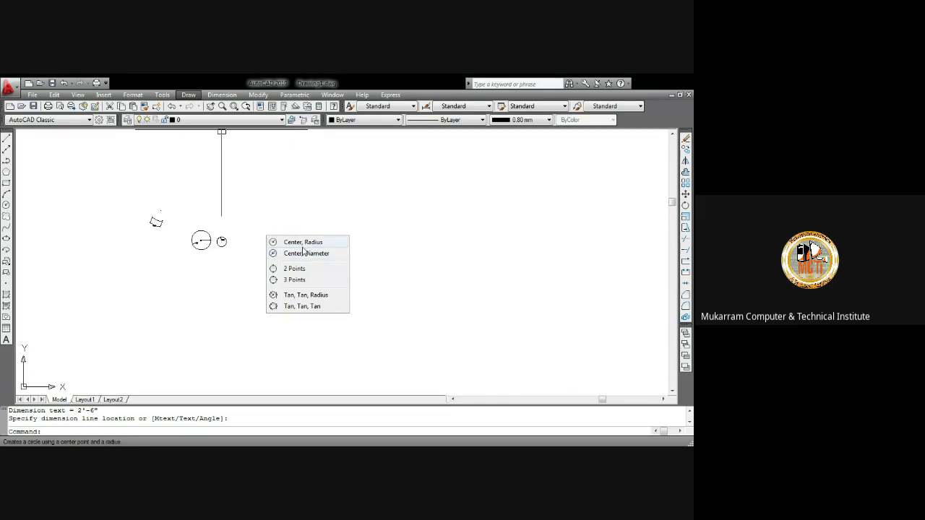
{"action": "left_click", "coordinate": [303, 248]}
{"action": "left_click", "coordinate": [323, 252]}
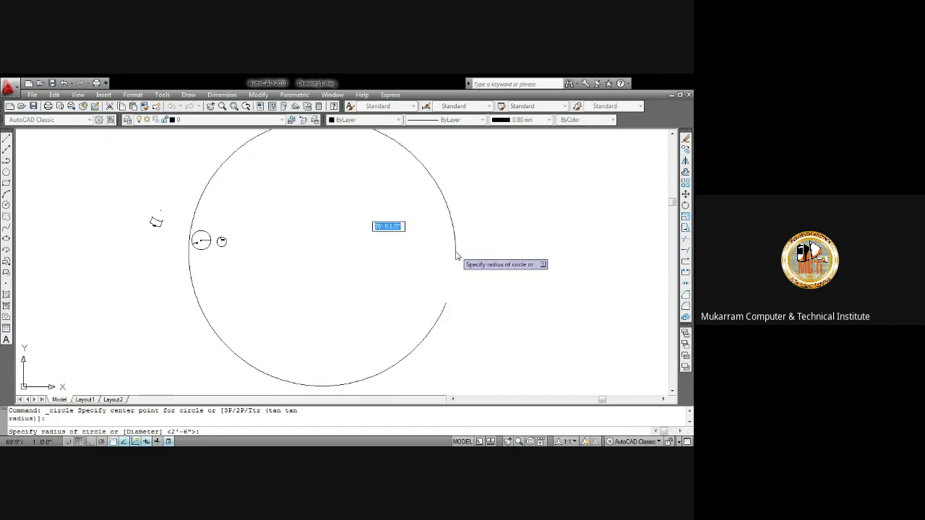
{"action": "key", "text": "Escape"}
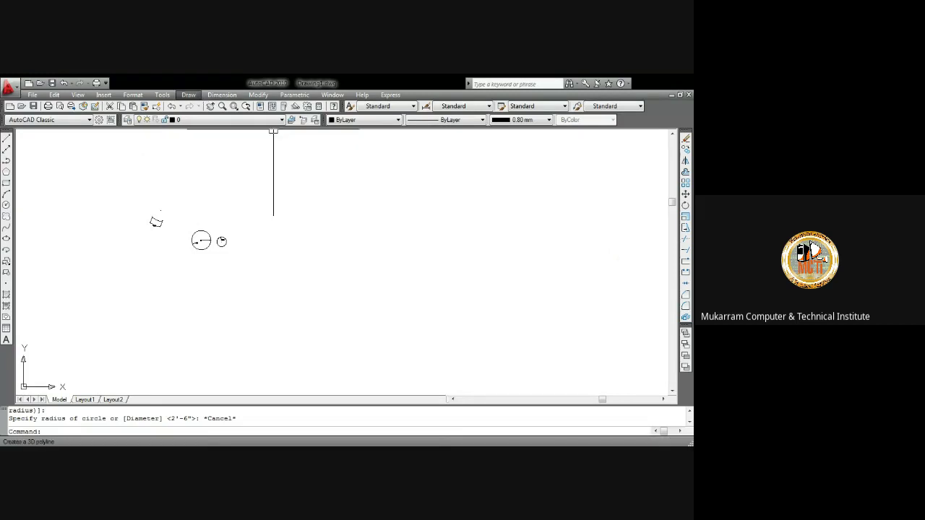
{"action": "left_click", "coordinate": [188, 95]}
{"action": "left_click", "coordinate": [304, 253]}
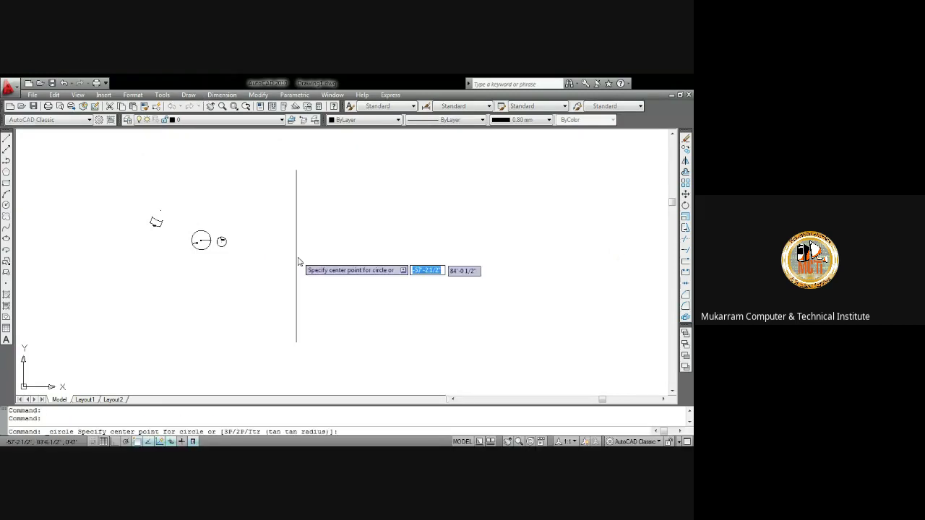
{"action": "left_click", "coordinate": [326, 264]}
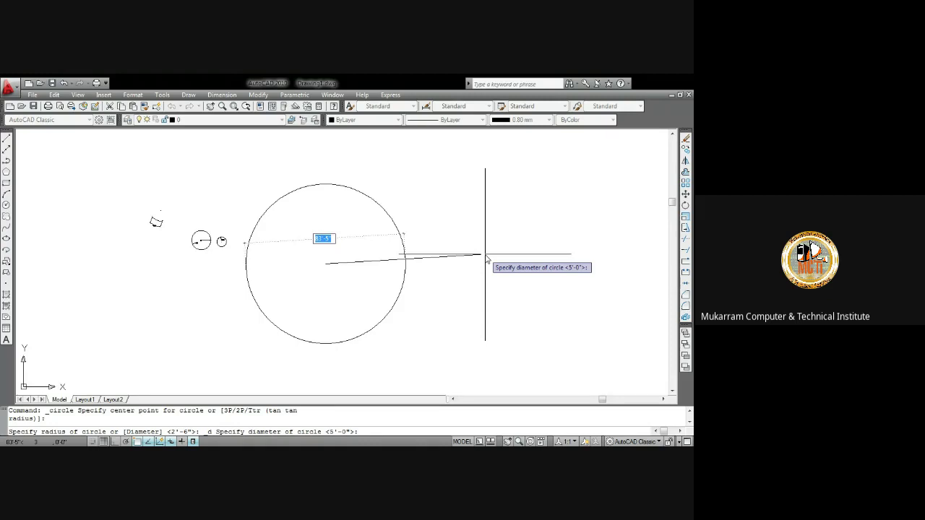
{"action": "type", "text": "10"}
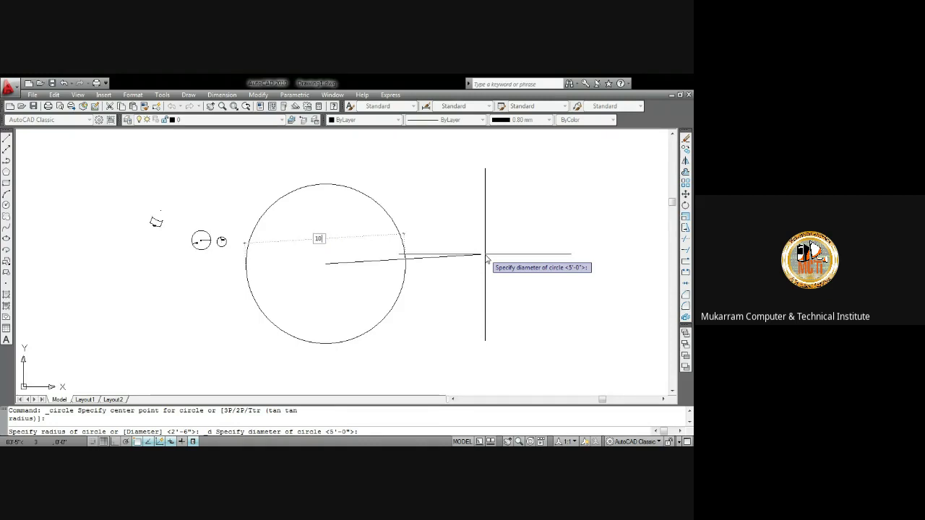
Step: Finish the 10' diameter circle and add its Ø10' diameter dimension
{"action": "key", "text": "Return"}
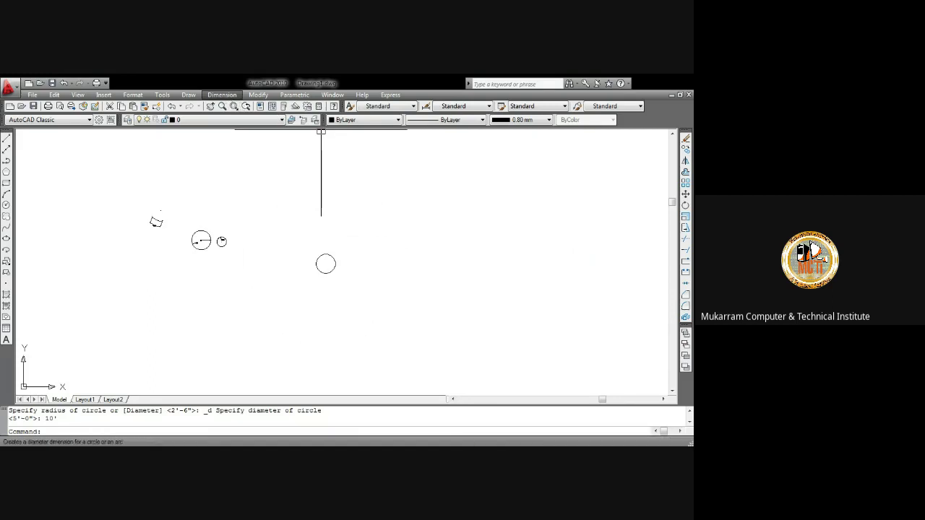
{"action": "scroll", "coordinate": [319, 257], "scroll_direction": "up", "scroll_amount": 3}
{"action": "scroll", "coordinate": [328, 264], "scroll_direction": "up", "scroll_amount": 5}
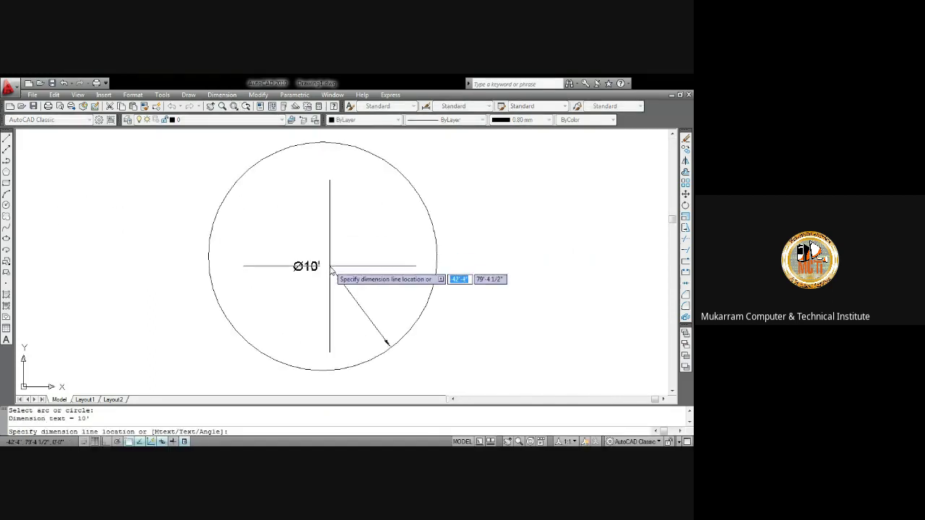
{"action": "left_click", "coordinate": [329, 263]}
{"action": "scroll", "coordinate": [320, 272], "scroll_direction": "up", "scroll_amount": 2}
{"action": "scroll", "coordinate": [320, 272], "scroll_direction": "down", "scroll_amount": 5}
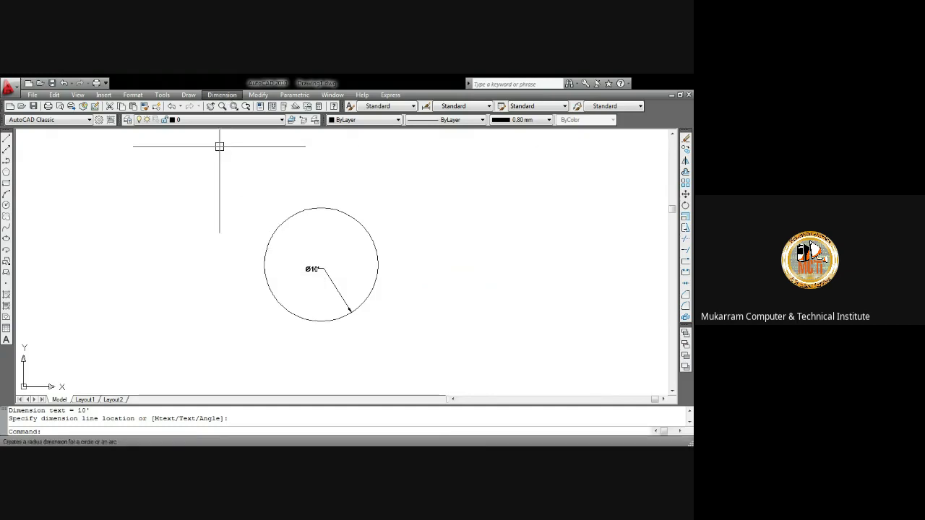
Step: Add an R5' radius dimension to the third circle
{"action": "key", "text": "Return"}
{"action": "left_click", "coordinate": [329, 210]}
{"action": "left_click", "coordinate": [343, 262]}
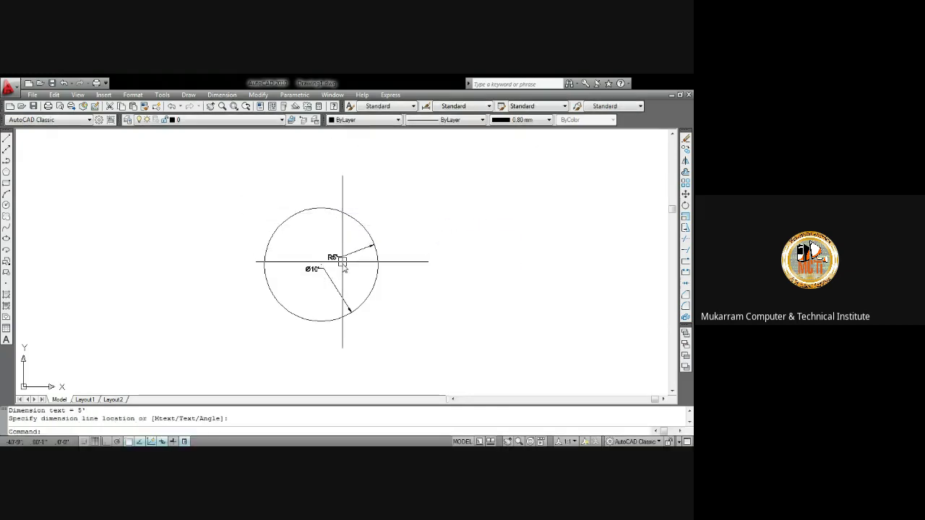
{"action": "scroll", "coordinate": [345, 268], "scroll_direction": "up", "scroll_amount": 5}
{"action": "scroll", "coordinate": [345, 268], "scroll_direction": "down", "scroll_amount": 5}
{"action": "scroll", "coordinate": [346, 270], "scroll_direction": "up", "scroll_amount": 1}
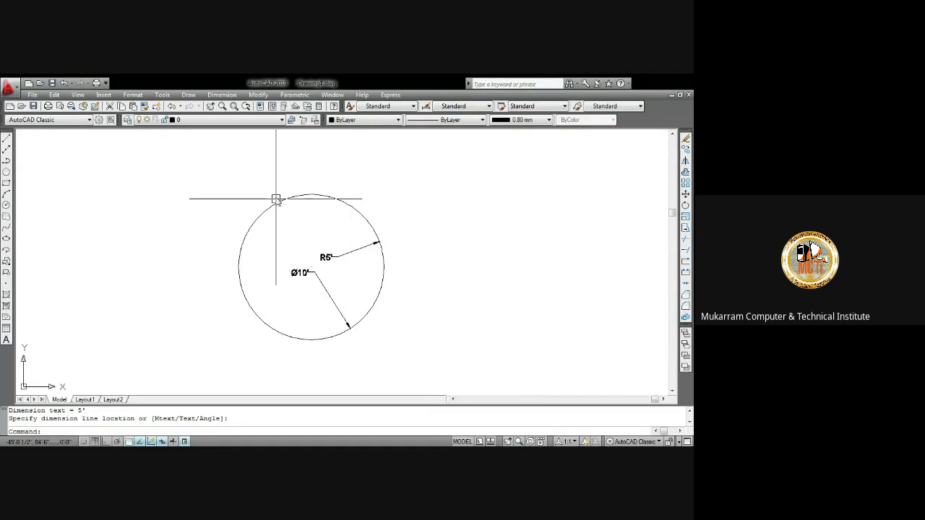
{"action": "middle_click_drag", "start_coordinate": [275, 200], "coordinate": [219, 177]}
{"action": "left_click", "coordinate": [188, 96]}
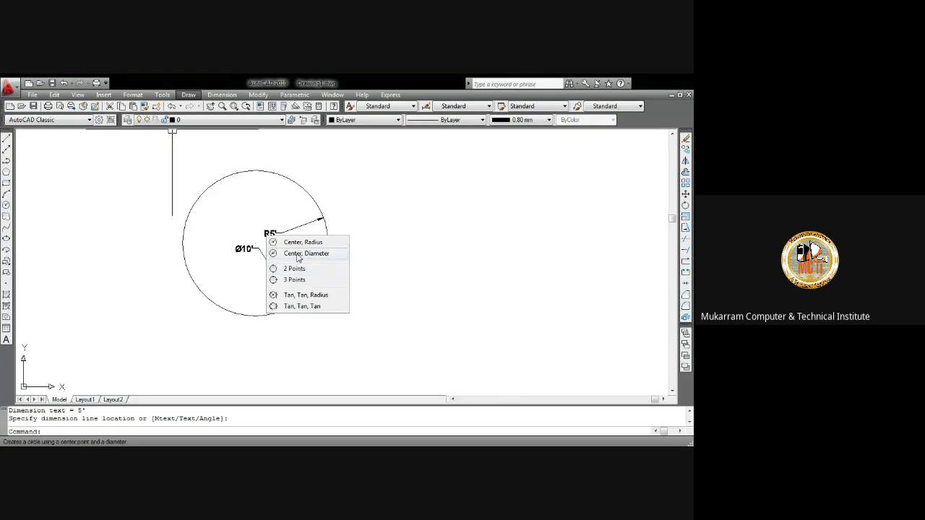
Step: Draw a 2-point circle with a 5' diameter in empty space
{"action": "left_click", "coordinate": [297, 272]}
{"action": "middle_click_drag", "start_coordinate": [378, 270], "coordinate": [138, 223]}
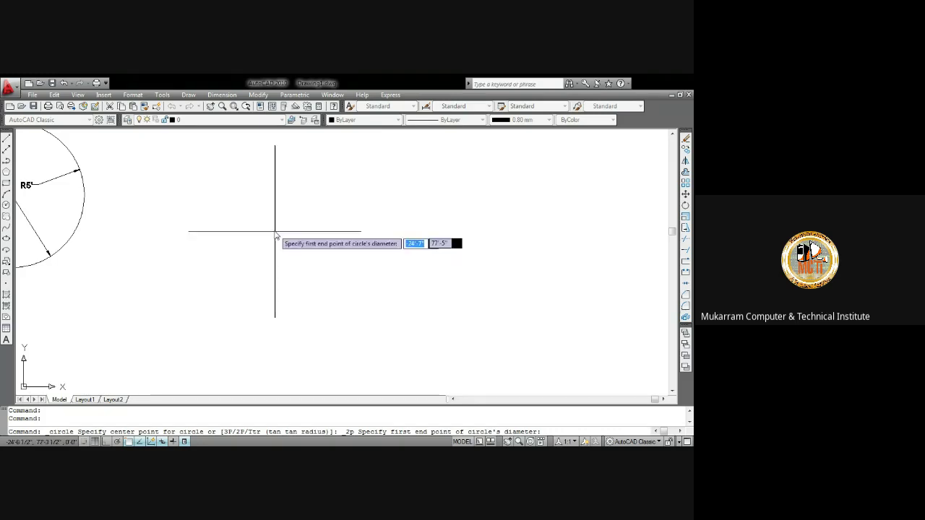
{"action": "left_click", "coordinate": [260, 215]}
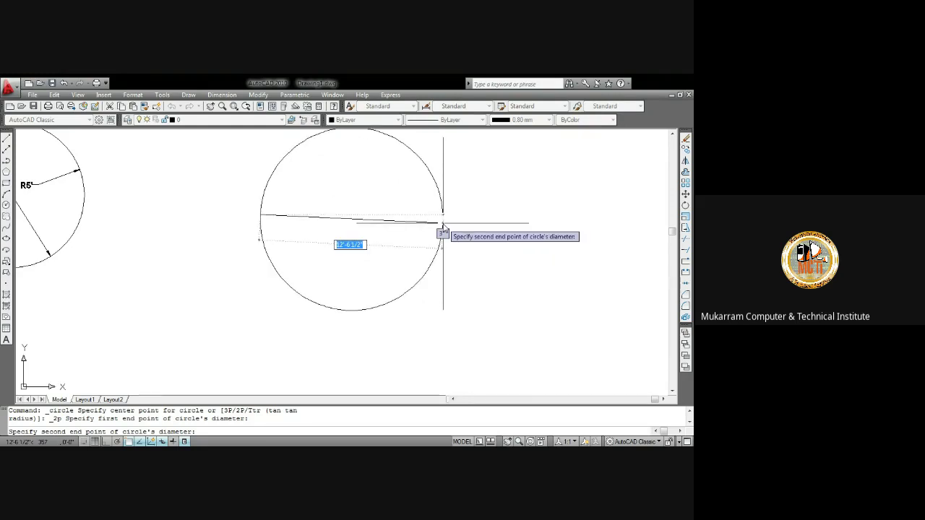
{"action": "type", "text": "5"}
{"action": "key", "text": "Return"}
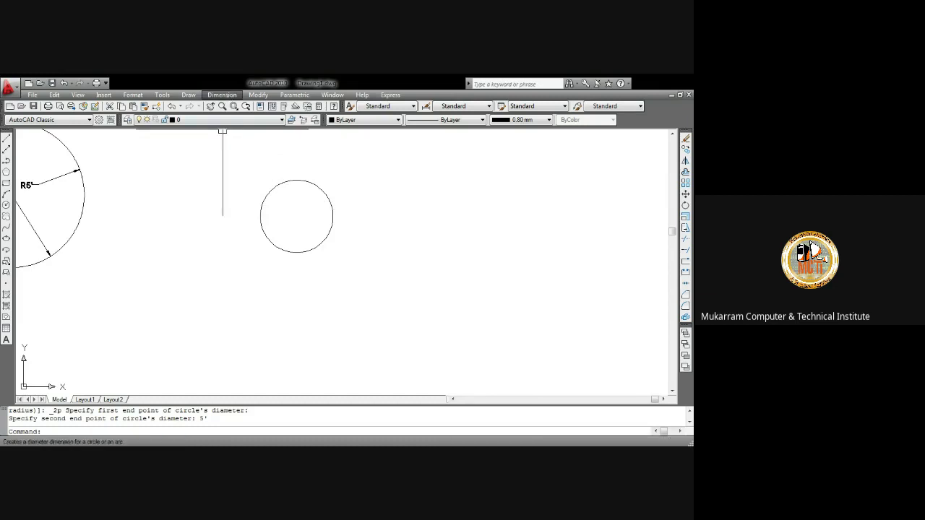
Step: Label the new circle with a Ø5' diameter dimension
{"action": "left_click", "coordinate": [227, 167]}
{"action": "left_click", "coordinate": [293, 181]}
{"action": "scroll", "coordinate": [303, 233], "scroll_direction": "up", "scroll_amount": 5}
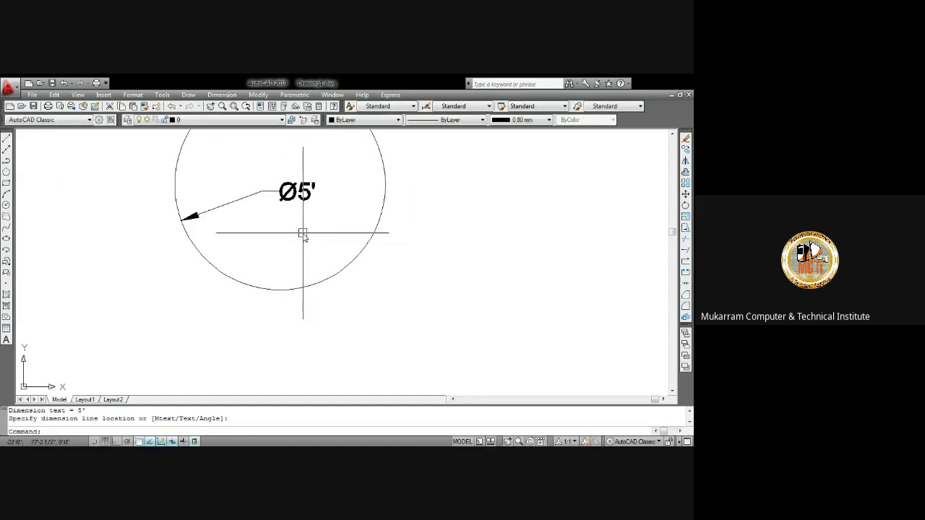
{"action": "scroll", "coordinate": [302, 233], "scroll_direction": "down", "scroll_amount": 5}
{"action": "scroll", "coordinate": [303, 233], "scroll_direction": "up", "scroll_amount": 3}
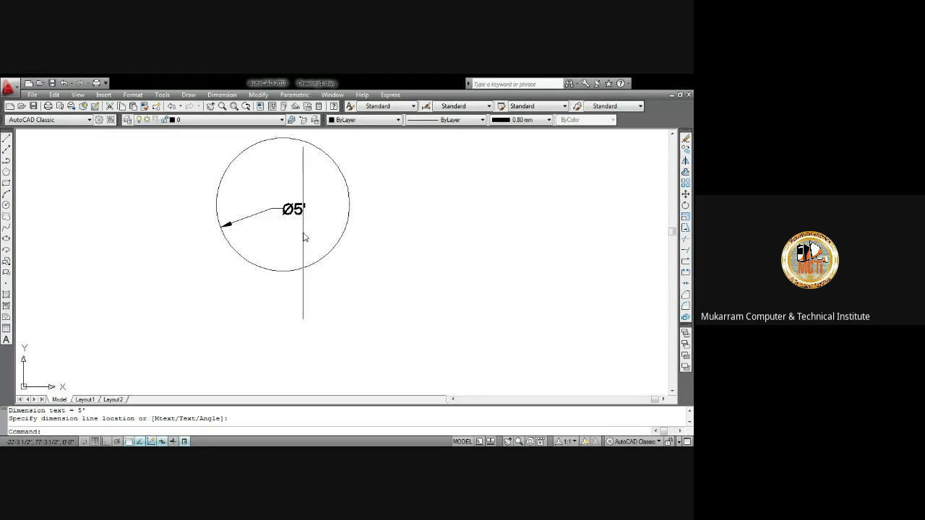
{"action": "middle_click_drag", "start_coordinate": [291, 207], "coordinate": [180, 217]}
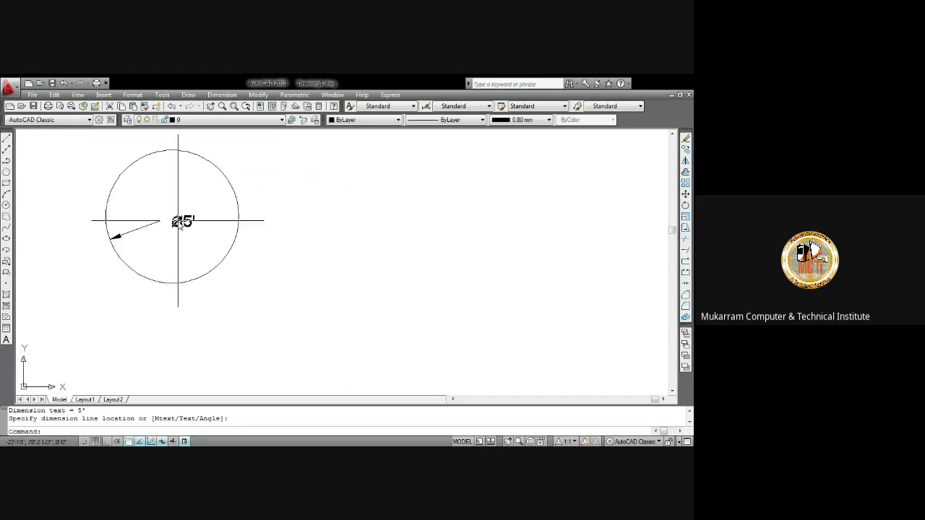
Step: Draw a 2-point circle with a 3' diameter to the right of the others
{"action": "left_click", "coordinate": [189, 96]}
{"action": "mouse_move", "coordinate": [217, 239]}
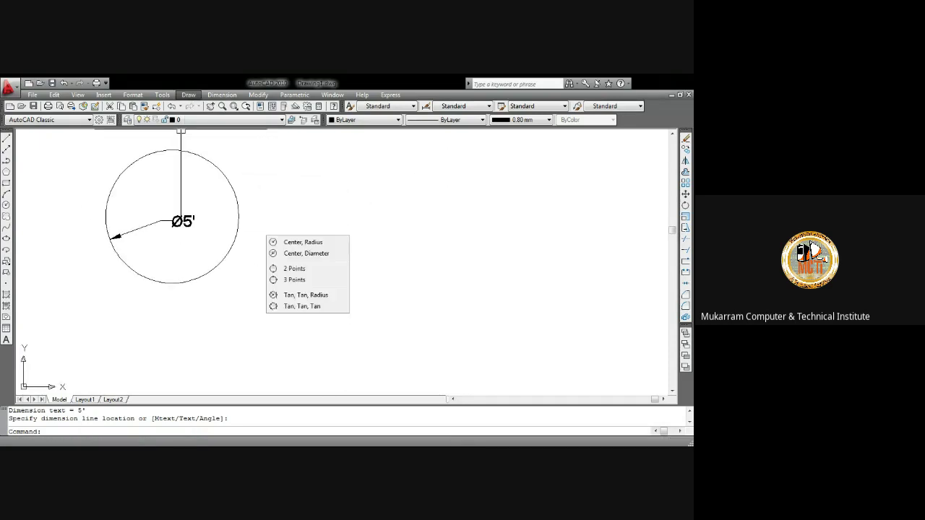
{"action": "left_click", "coordinate": [281, 268]}
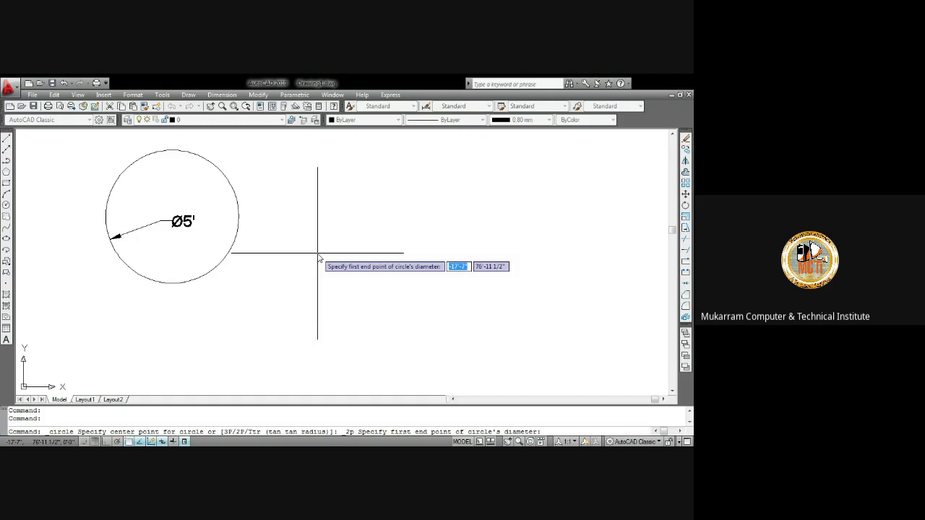
{"action": "left_click", "coordinate": [318, 254]}
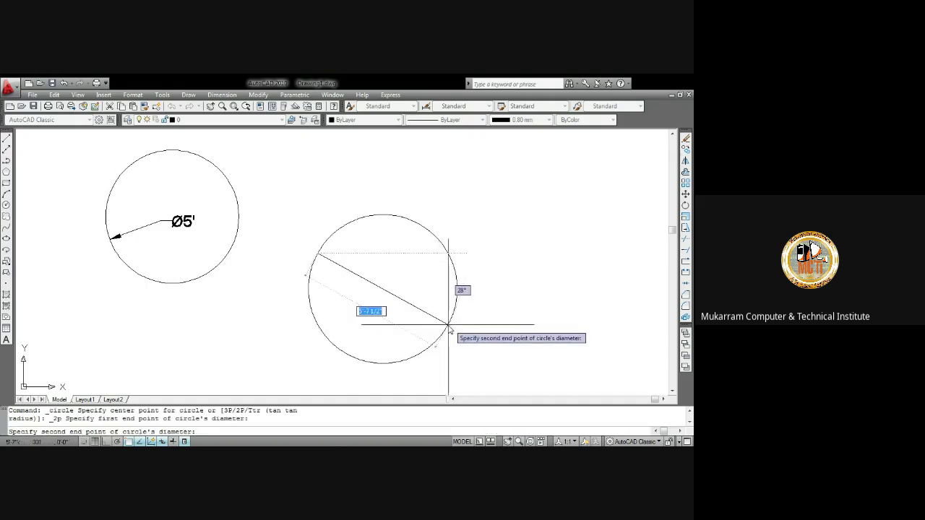
{"action": "type", "text": "36"}
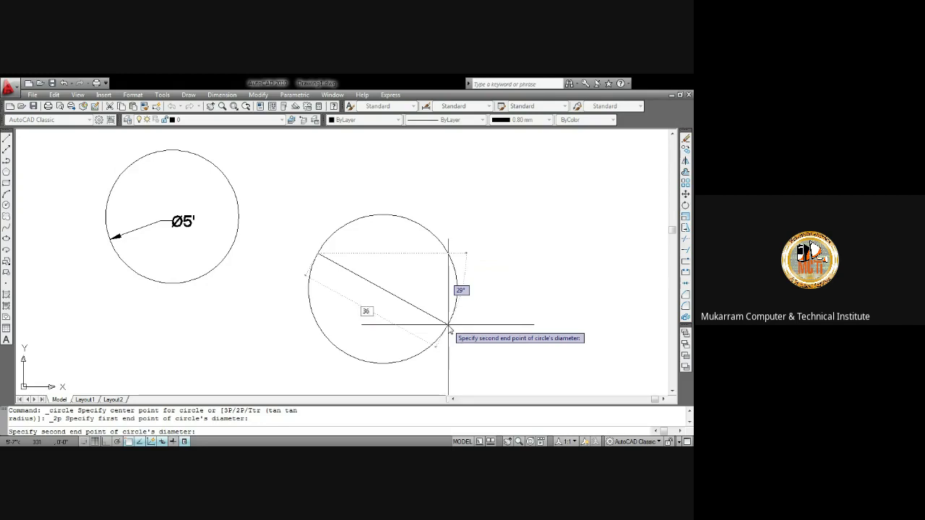
{"action": "key", "text": "Return"}
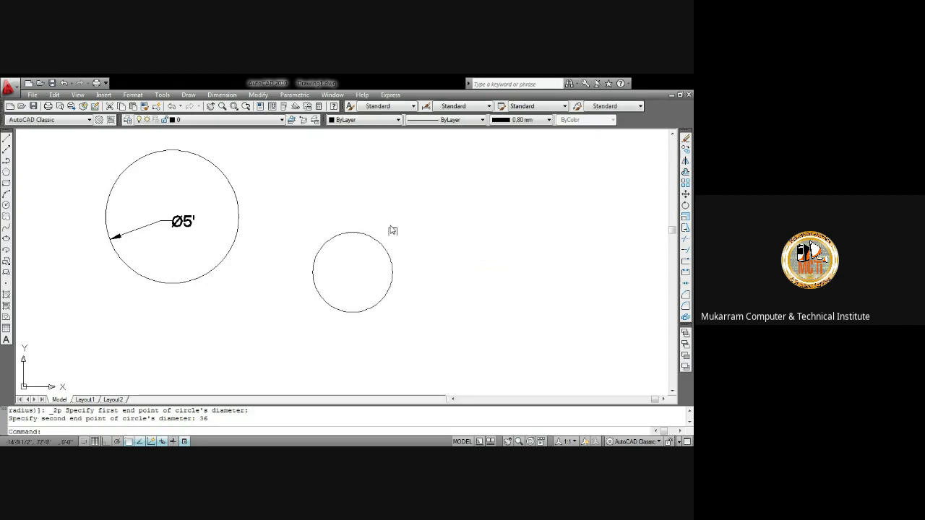
Step: Add a Ø3' diameter dimension to the small circle
{"action": "left_click", "coordinate": [220, 96]}
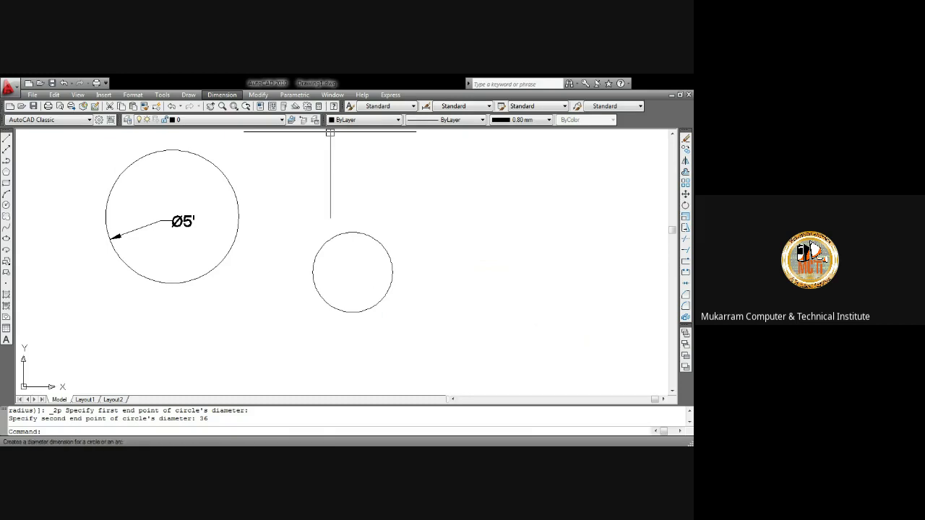
{"action": "left_click", "coordinate": [239, 217]}
{"action": "left_click", "coordinate": [377, 245]}
{"action": "scroll", "coordinate": [350, 289], "scroll_direction": "up", "scroll_amount": 2}
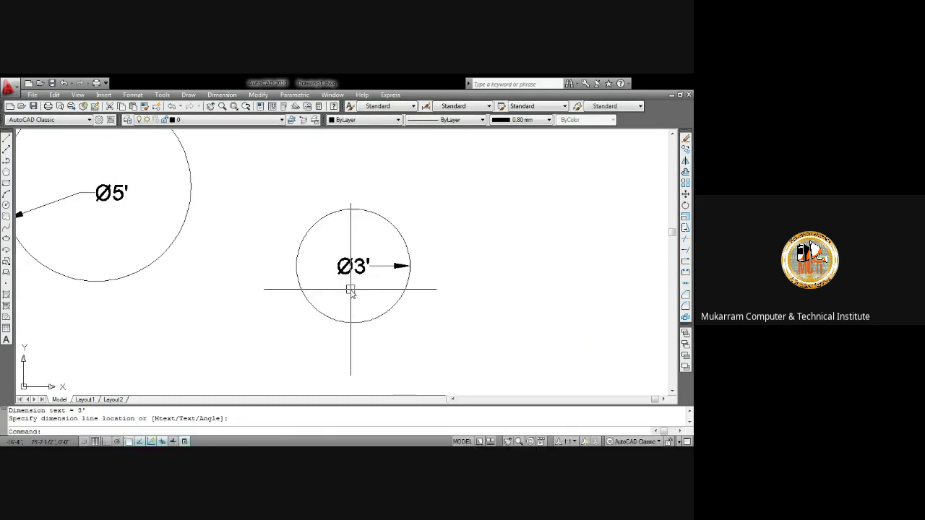
{"action": "scroll", "coordinate": [339, 268], "scroll_direction": "down", "scroll_amount": 5}
{"action": "middle_click_drag", "start_coordinate": [366, 275], "coordinate": [303, 285]}
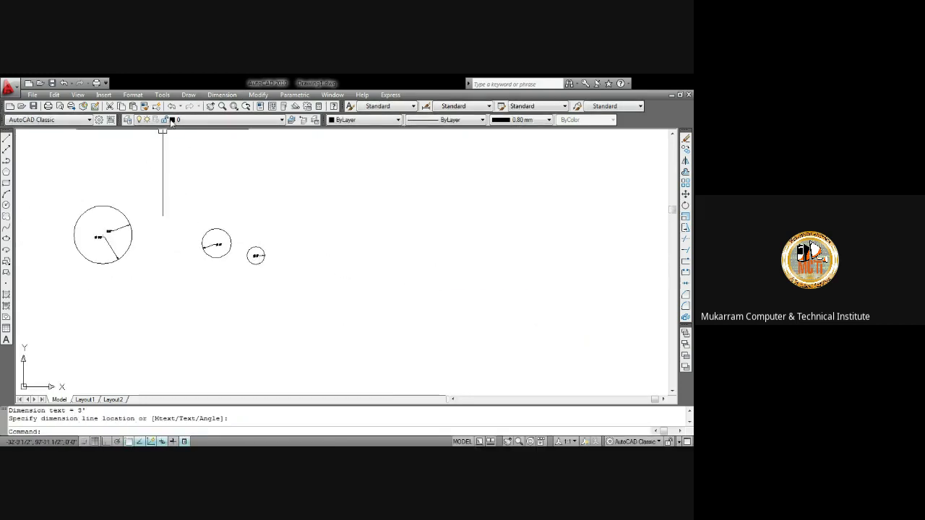
Step: With Ortho on, draw a 3' vertical line joined to a 5' horizontal line
{"action": "left_click", "coordinate": [187, 97]}
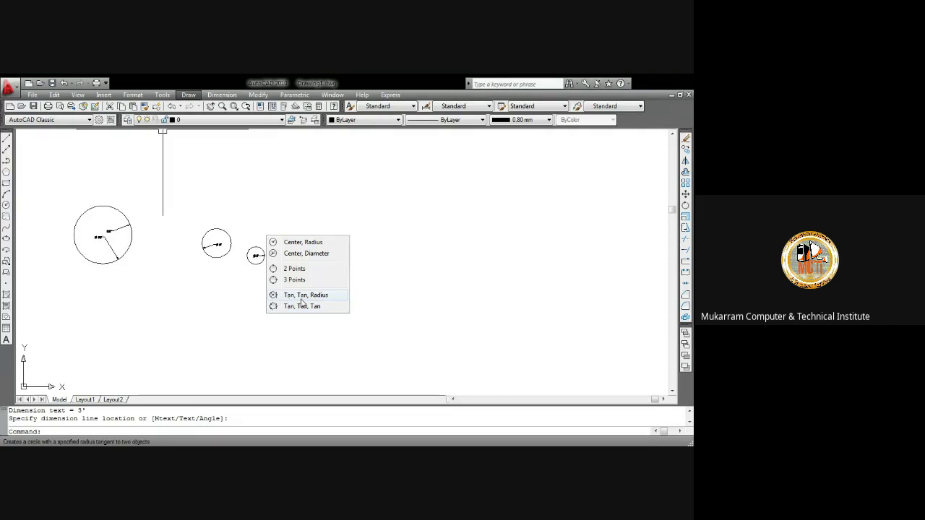
{"action": "left_click", "coordinate": [464, 275]}
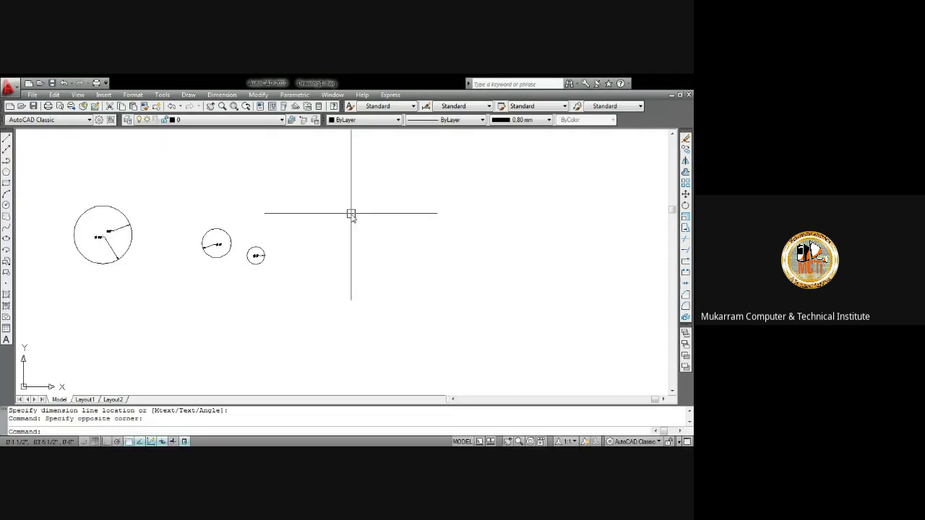
{"action": "type", "text": "l"}
{"action": "key", "text": "Return"}
{"action": "left_click", "coordinate": [321, 181]}
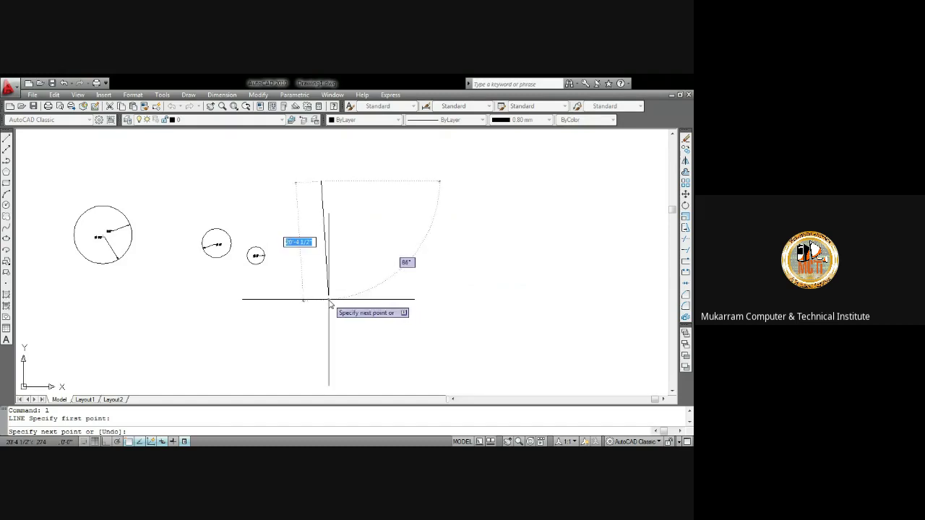
{"action": "key", "text": "F8"}
{"action": "type", "text": "36"}
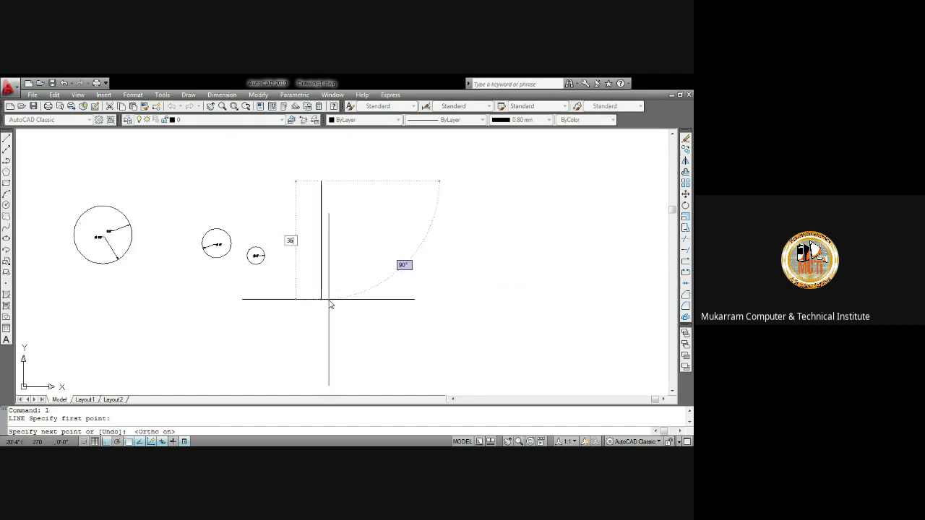
{"action": "key", "text": "Return"}
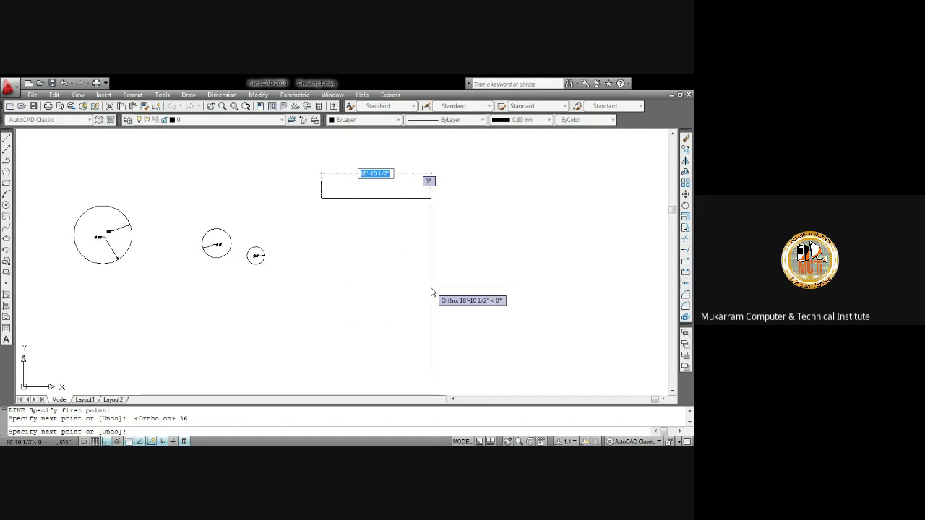
{"action": "type", "text": "5'"}
{"action": "key", "text": "Return"}
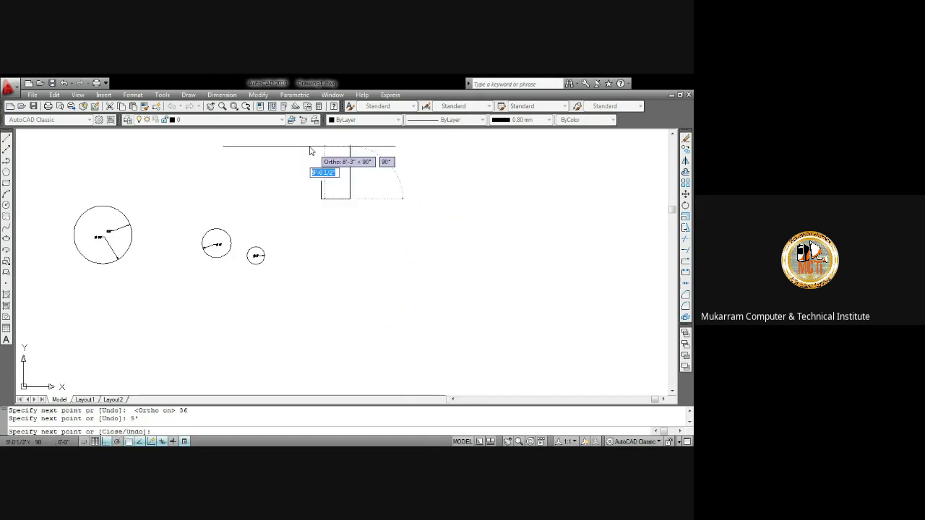
{"action": "key", "text": "Return"}
{"action": "scroll", "coordinate": [340, 191], "scroll_direction": "up", "scroll_amount": 2}
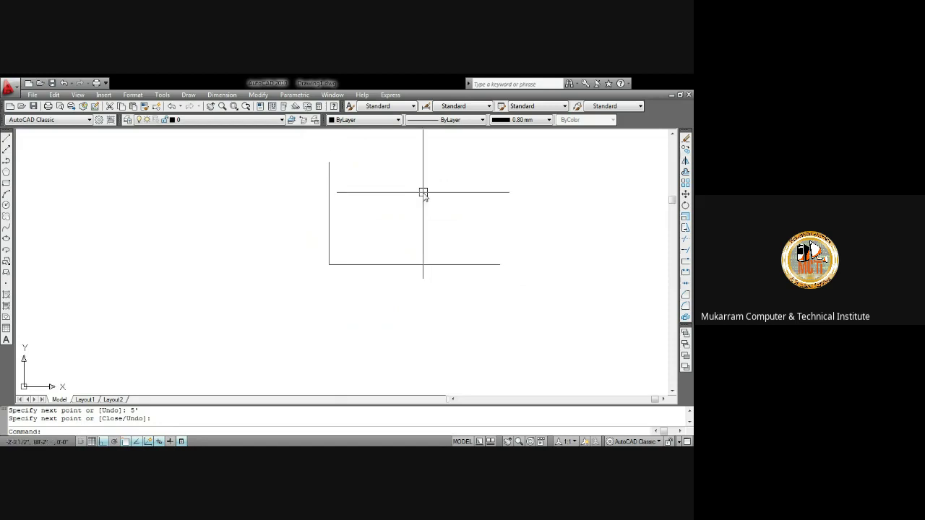
{"action": "left_click", "coordinate": [188, 95]}
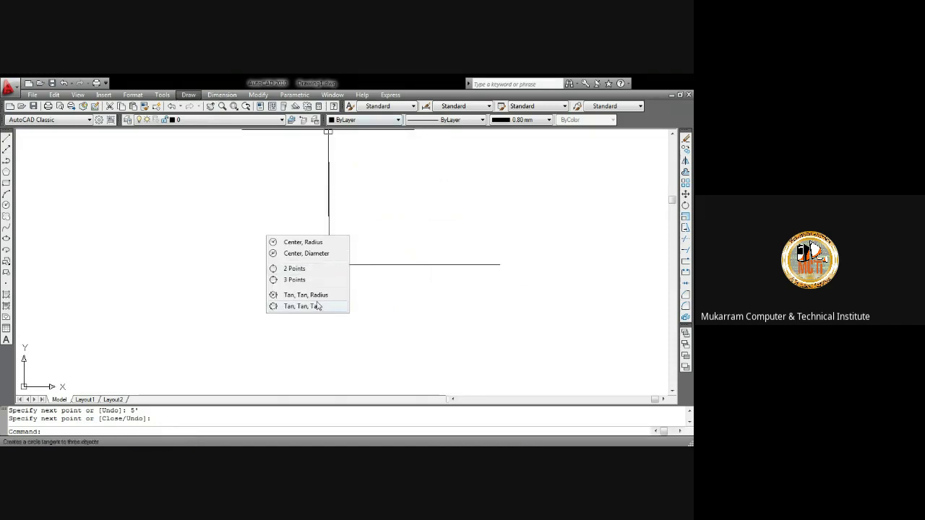
{"action": "left_click", "coordinate": [317, 298]}
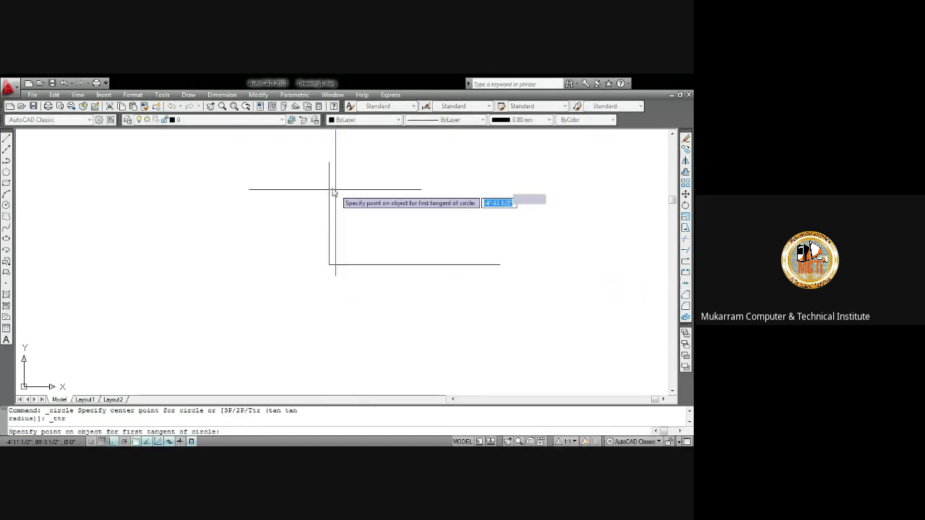
{"action": "left_click", "coordinate": [330, 229]}
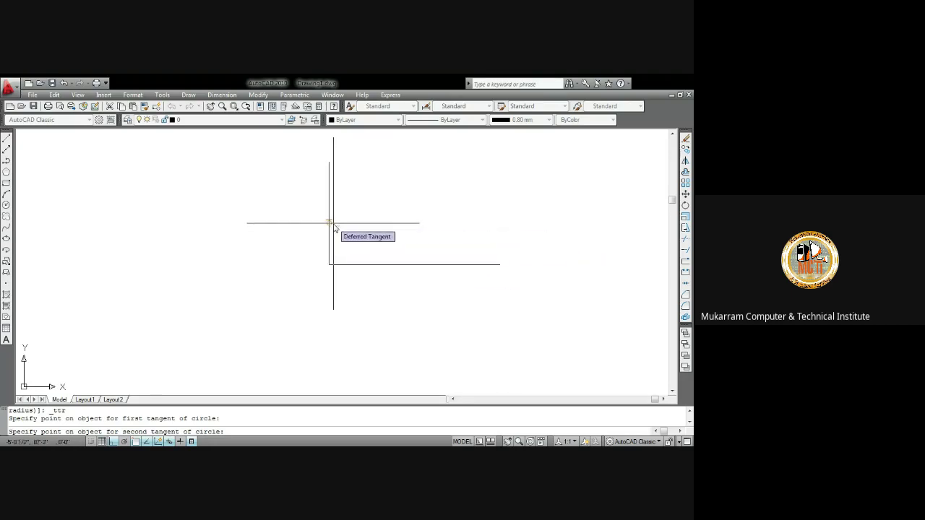
{"action": "left_click", "coordinate": [378, 265]}
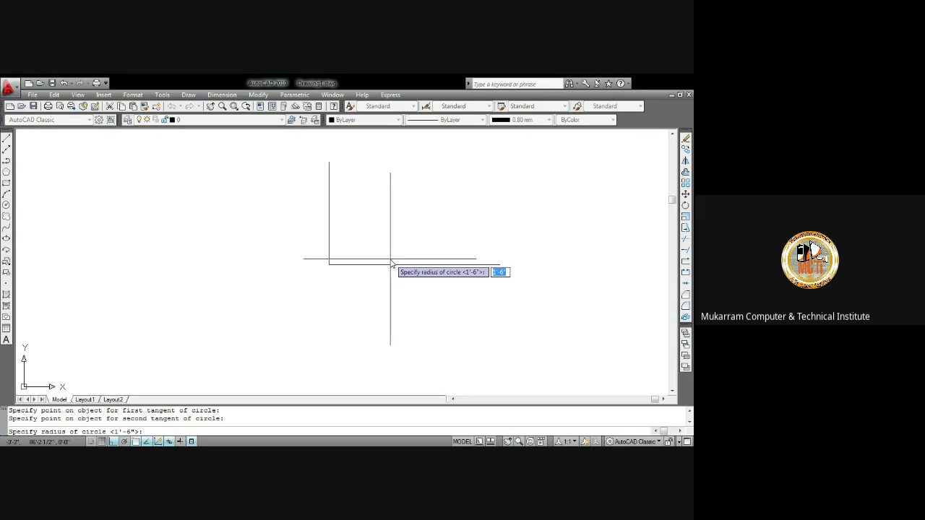
{"action": "type", "text": "5"}
{"action": "key", "text": "Return"}
{"action": "scroll", "coordinate": [358, 240], "scroll_direction": "up", "scroll_amount": 2}
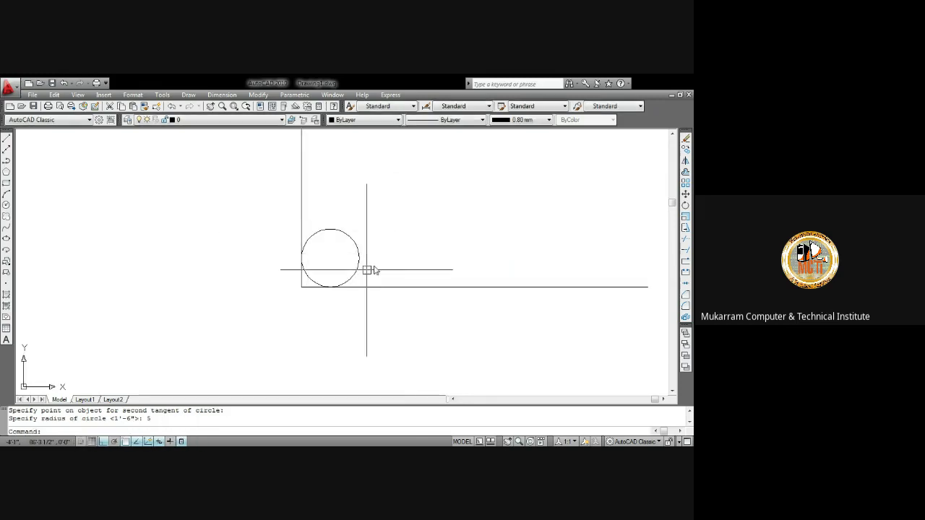
{"action": "scroll", "coordinate": [367, 236], "scroll_direction": "down", "scroll_amount": 5}
{"action": "middle_click_drag", "start_coordinate": [378, 238], "coordinate": [320, 226]}
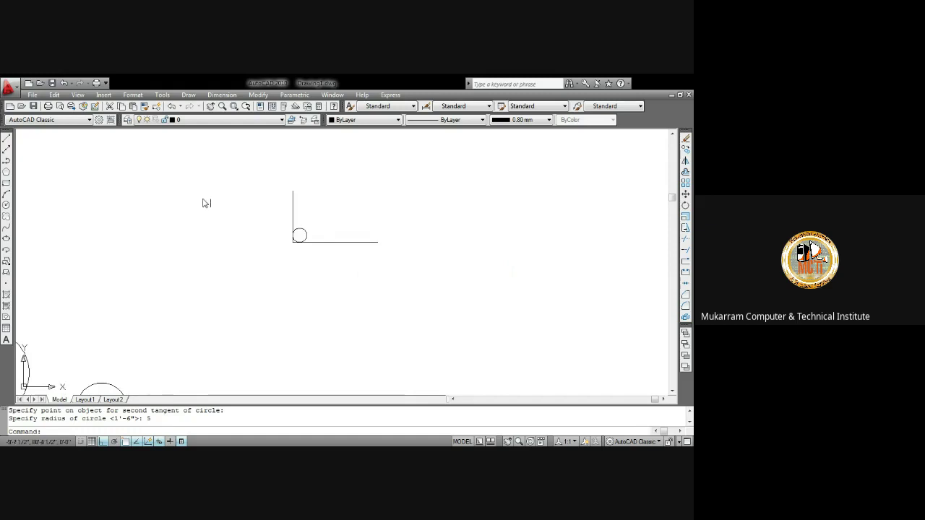
{"action": "left_click", "coordinate": [189, 95]}
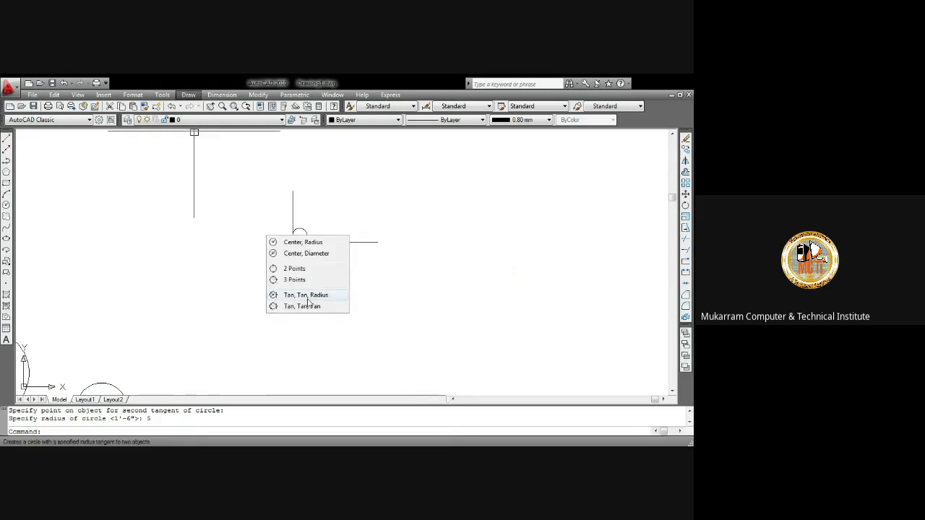
{"action": "key", "text": "Escape"}
{"action": "left_click", "coordinate": [299, 231]}
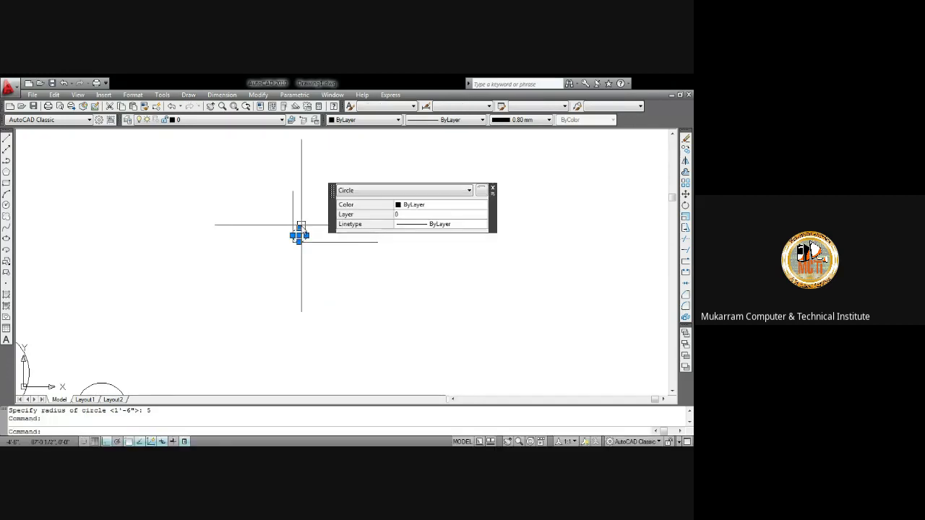
{"action": "key", "text": "Delete"}
{"action": "left_click", "coordinate": [189, 95]}
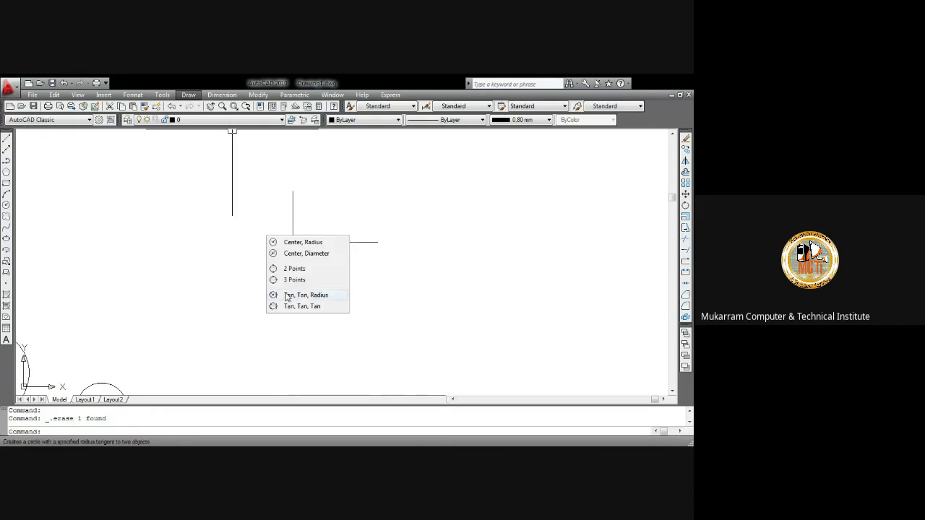
Step: Draw a radius-4 circle tangent to both lines at the corner
{"action": "left_click", "coordinate": [296, 293]}
{"action": "left_click", "coordinate": [293, 222]}
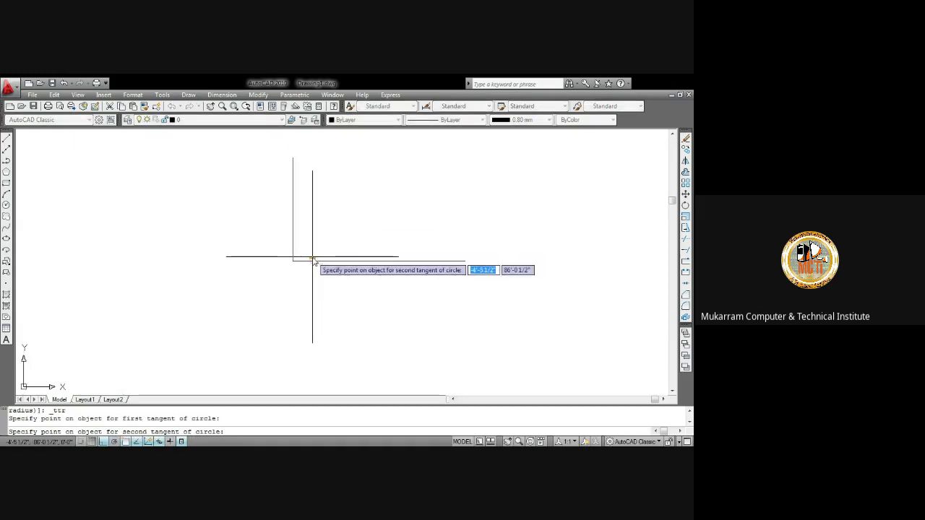
{"action": "left_click", "coordinate": [320, 261]}
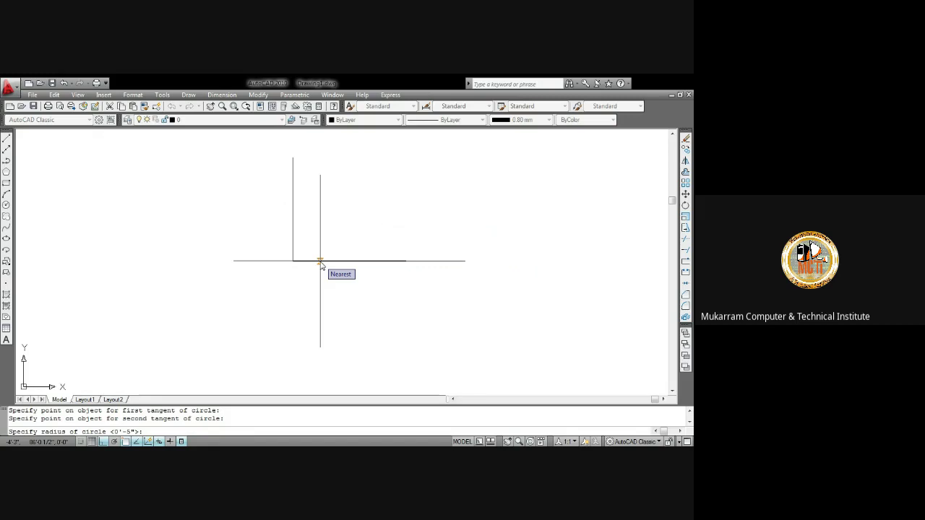
{"action": "type", "text": "4"}
{"action": "key", "text": "Return"}
{"action": "scroll", "coordinate": [320, 258], "scroll_direction": "up", "scroll_amount": 1}
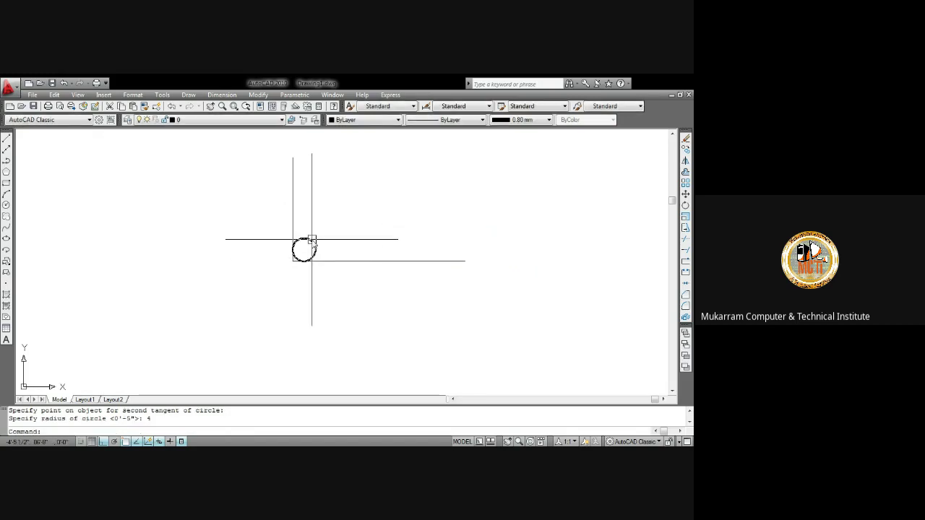
{"action": "scroll", "coordinate": [311, 240], "scroll_direction": "up", "scroll_amount": 2}
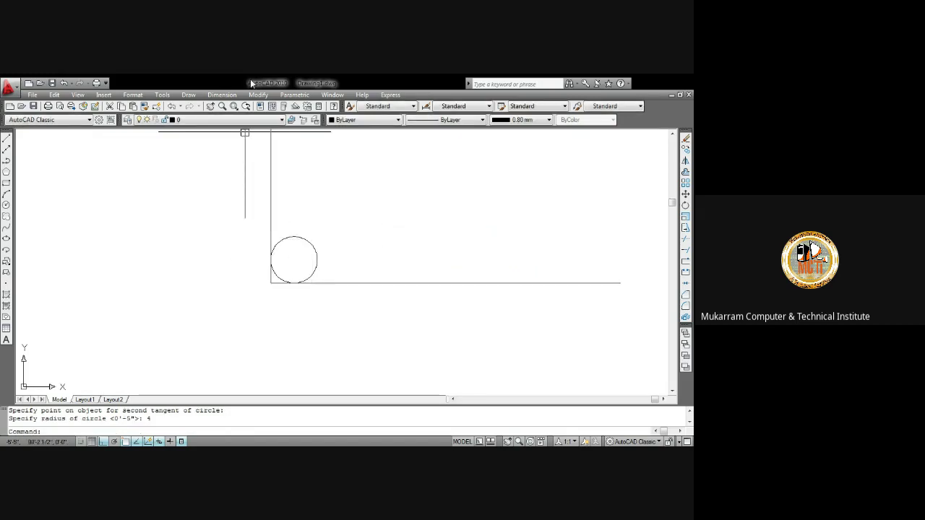
Step: Dimension the tangent circle with a Ø8" diameter dimension
{"action": "left_click", "coordinate": [304, 243]}
{"action": "scroll", "coordinate": [253, 233], "scroll_direction": "down", "scroll_amount": 4}
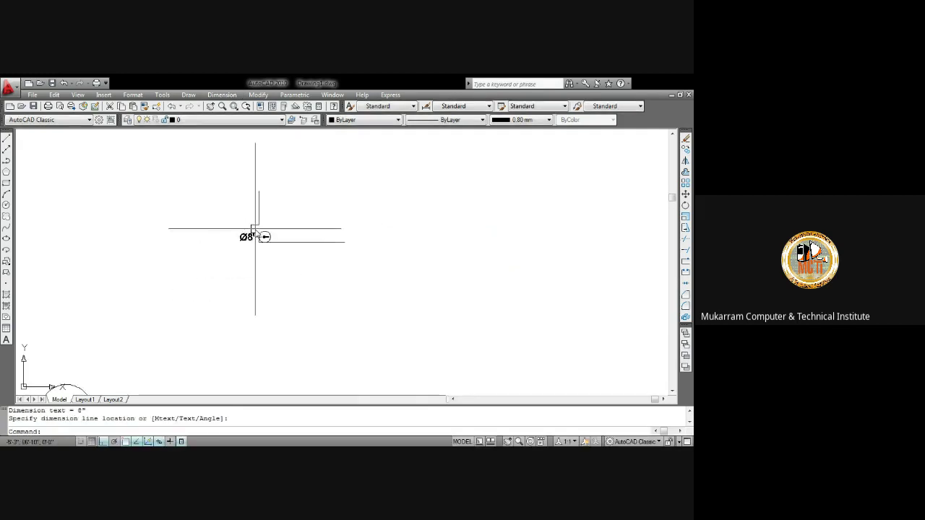
{"action": "scroll", "coordinate": [198, 206], "scroll_direction": "up", "scroll_amount": 2}
{"action": "scroll", "coordinate": [190, 191], "scroll_direction": "up", "scroll_amount": 2}
{"action": "scroll", "coordinate": [190, 191], "scroll_direction": "down", "scroll_amount": 5}
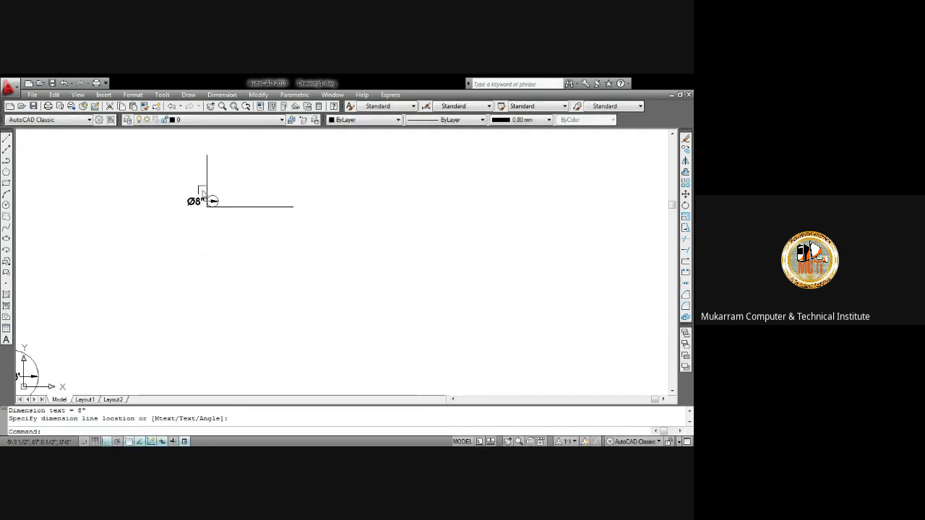
{"action": "scroll", "coordinate": [203, 195], "scroll_direction": "up", "scroll_amount": 3}
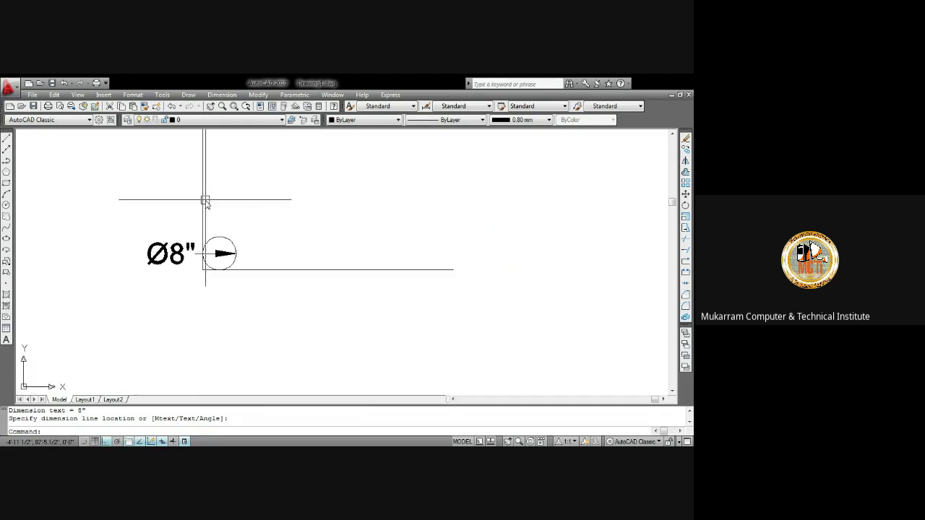
{"action": "scroll", "coordinate": [205, 200], "scroll_direction": "up", "scroll_amount": 1}
{"action": "scroll", "coordinate": [240, 225], "scroll_direction": "down", "scroll_amount": 4}
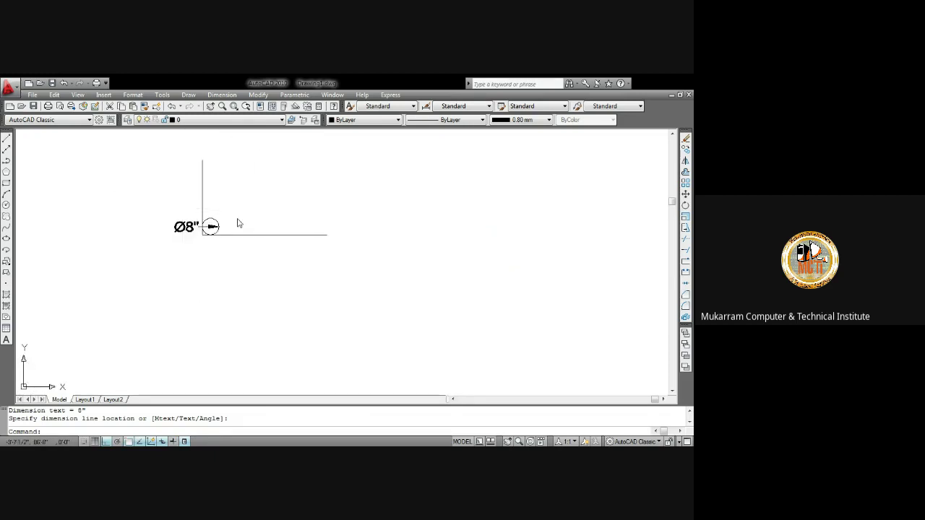
Step: Erase the small circle, its dimension and the two lines with a crossing selection
{"action": "left_click", "coordinate": [188, 95]}
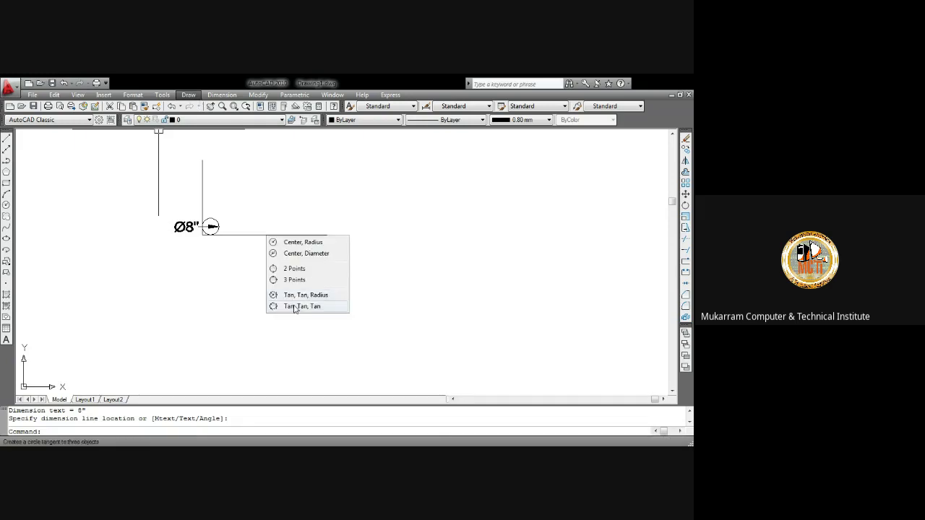
{"action": "left_click", "coordinate": [413, 284]}
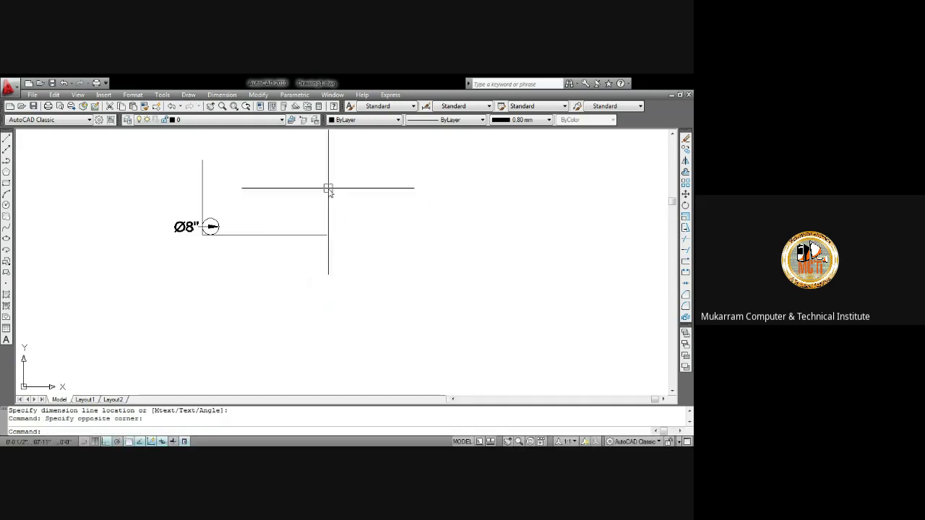
{"action": "left_click", "coordinate": [352, 242]}
{"action": "left_click", "coordinate": [136, 188]}
{"action": "key", "text": "Delete"}
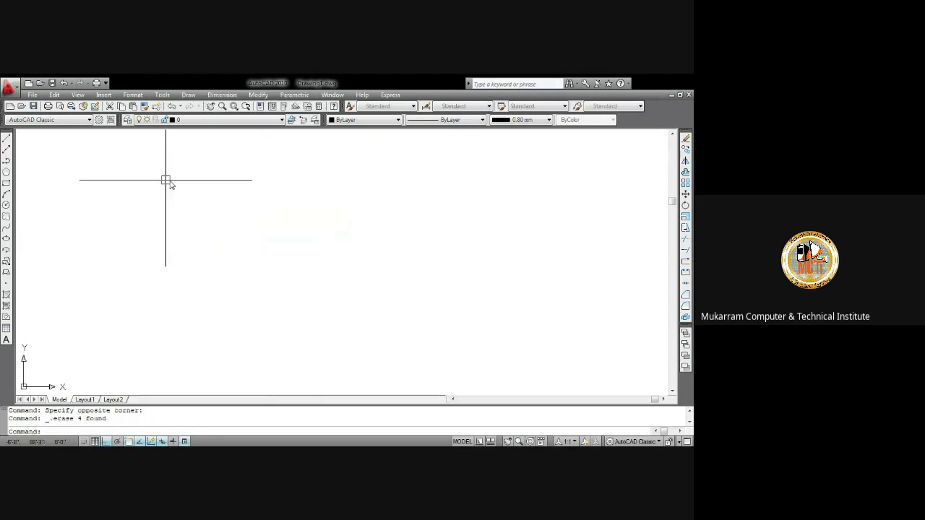
{"action": "left_click", "coordinate": [189, 97]}
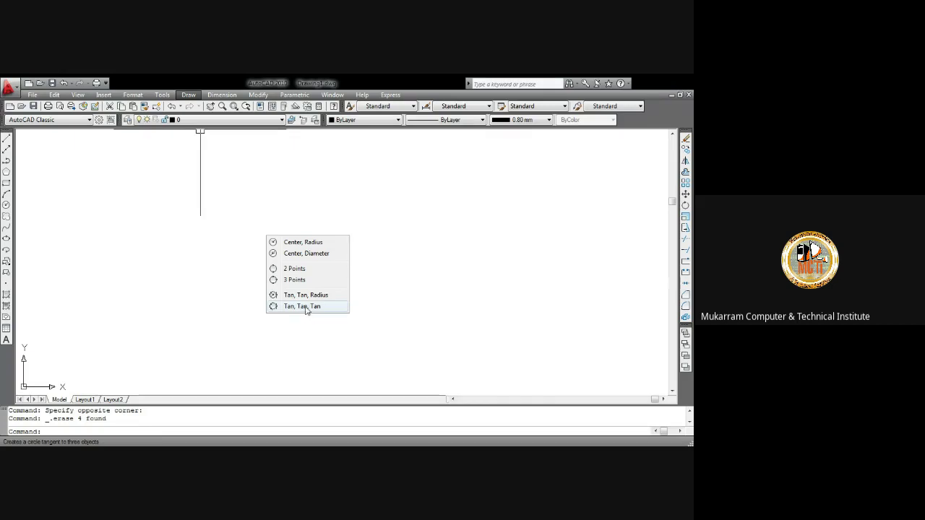
{"action": "left_click", "coordinate": [388, 205]}
{"action": "left_click", "coordinate": [292, 165]}
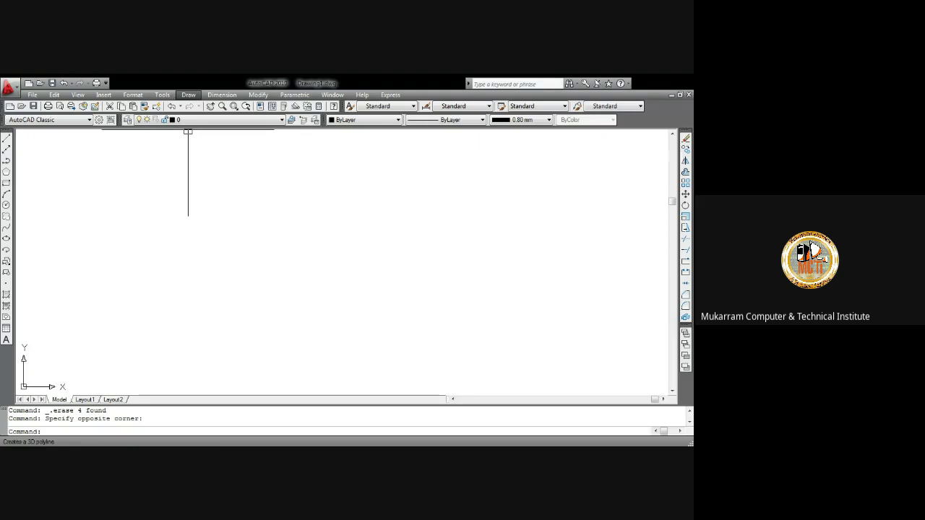
Step: Draw a 3-sided polygon inscribed in a circle of radius 4'
{"action": "left_click", "coordinate": [188, 95]}
{"action": "left_click", "coordinate": [216, 203]}
{"action": "type", "text": "3"}
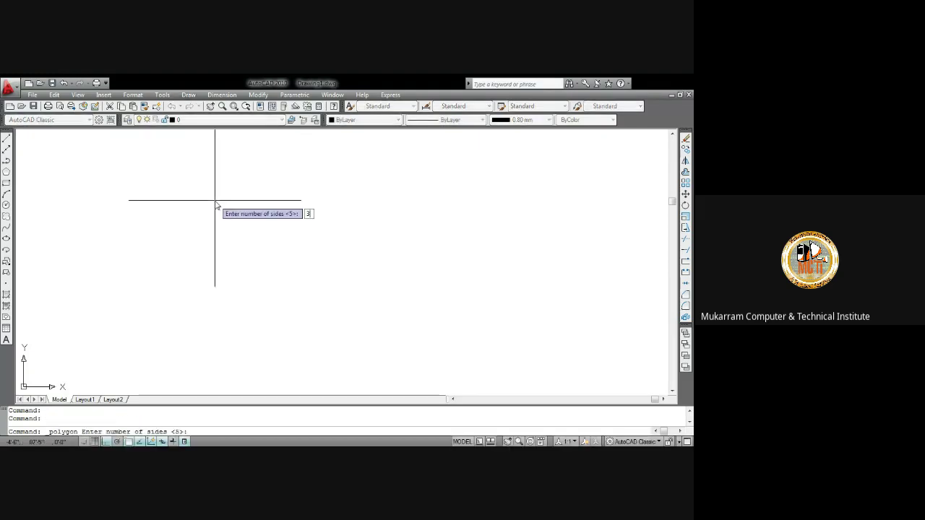
{"action": "key", "text": "Return"}
{"action": "left_click", "coordinate": [215, 200]}
{"action": "left_click", "coordinate": [233, 224]}
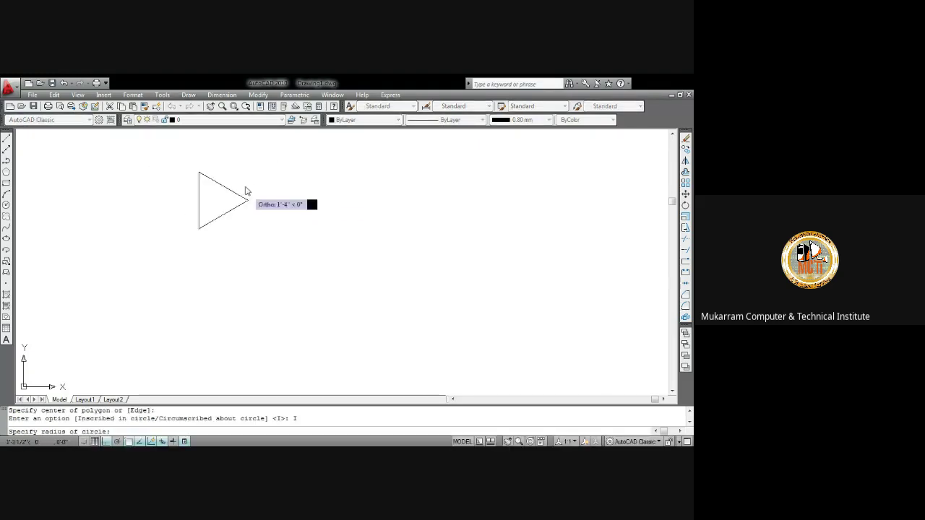
{"action": "type", "text": "4"}
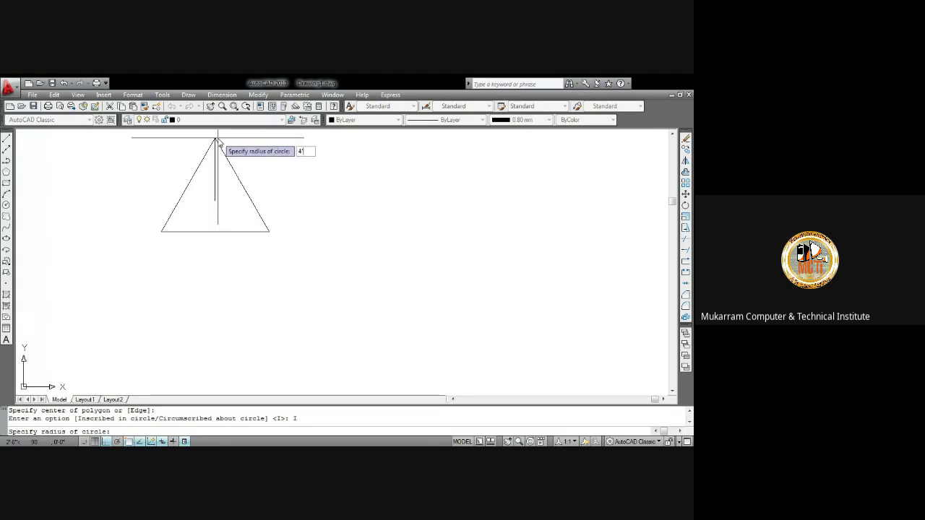
{"action": "key", "text": "Return"}
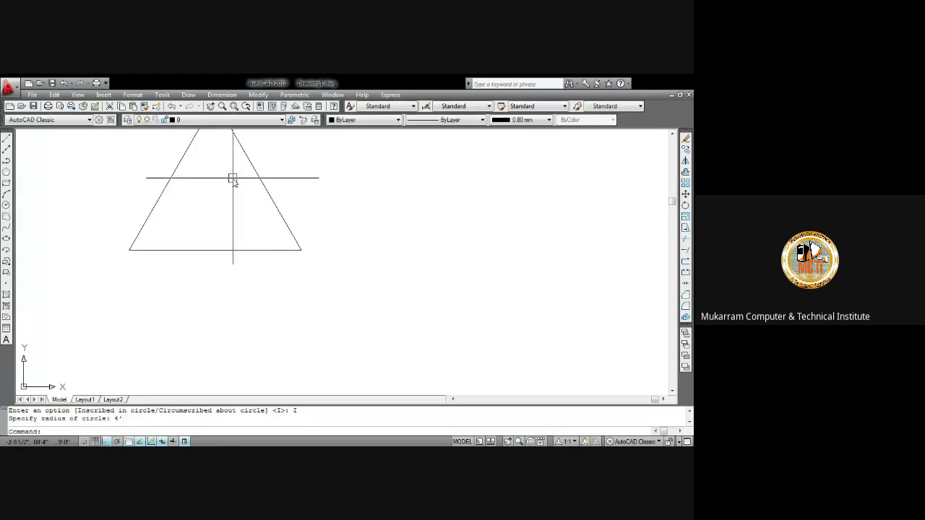
{"action": "scroll", "coordinate": [222, 149], "scroll_direction": "up", "scroll_amount": 2}
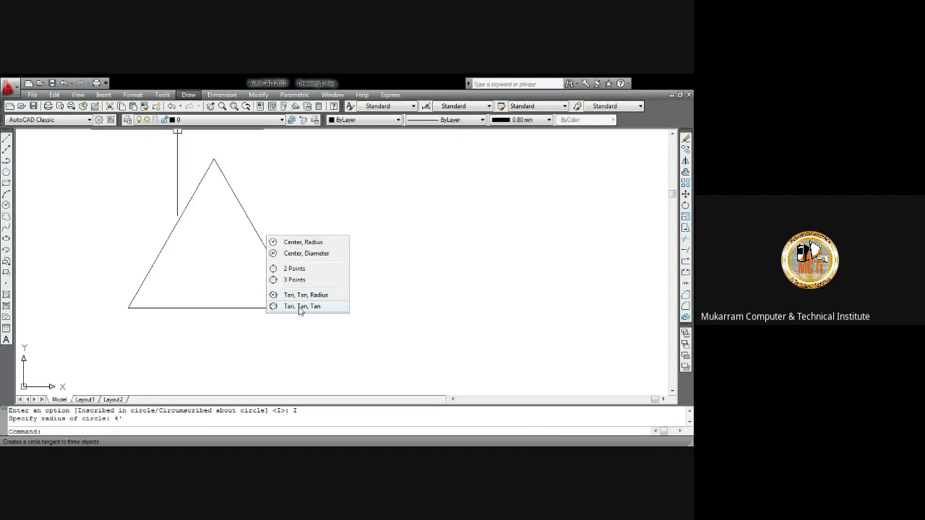
Step: Draw a circle tangent to all three edges of the triangle
{"action": "left_click", "coordinate": [300, 307]}
{"action": "left_click", "coordinate": [170, 235]}
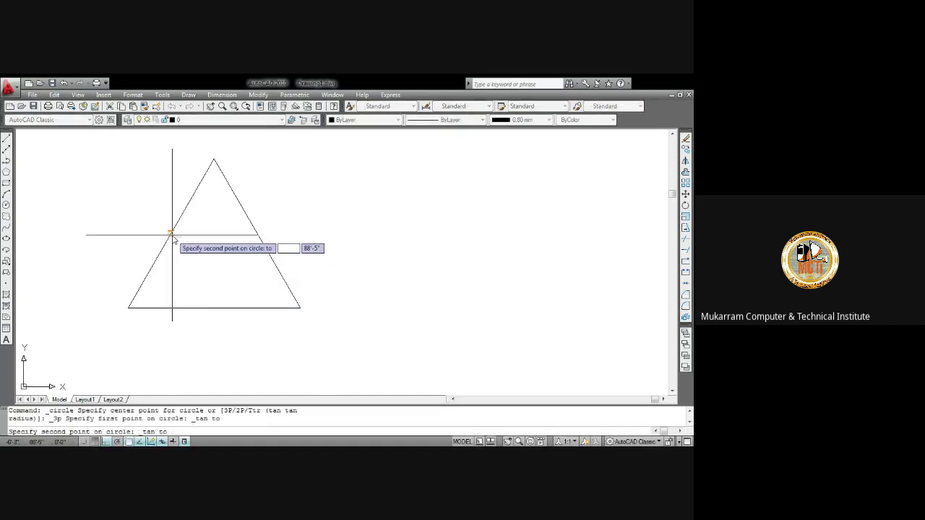
{"action": "left_click", "coordinate": [210, 306]}
{"action": "left_click", "coordinate": [257, 241]}
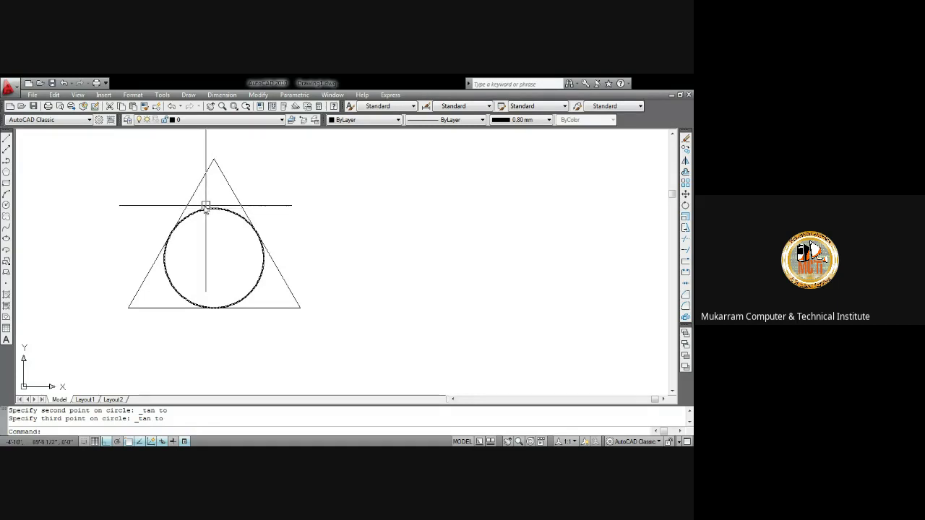
{"action": "left_click", "coordinate": [204, 209]}
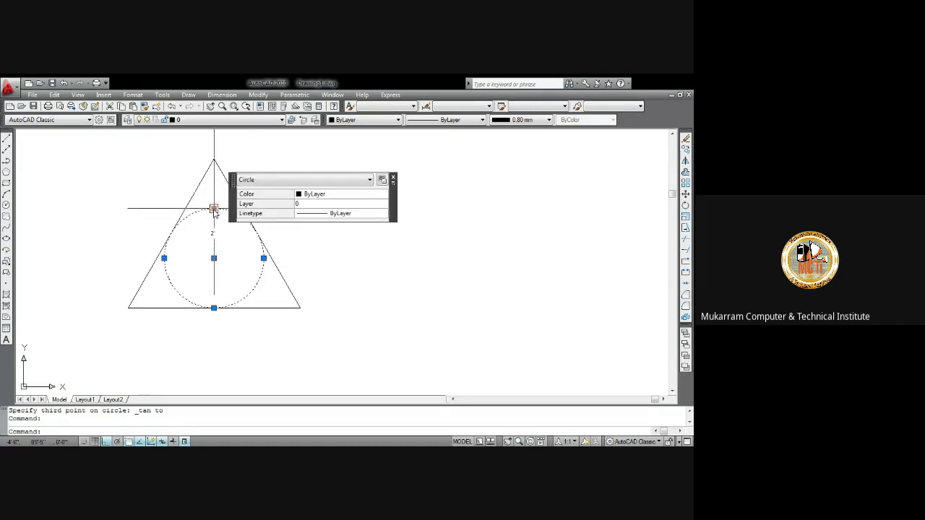
{"action": "key", "text": "Escape"}
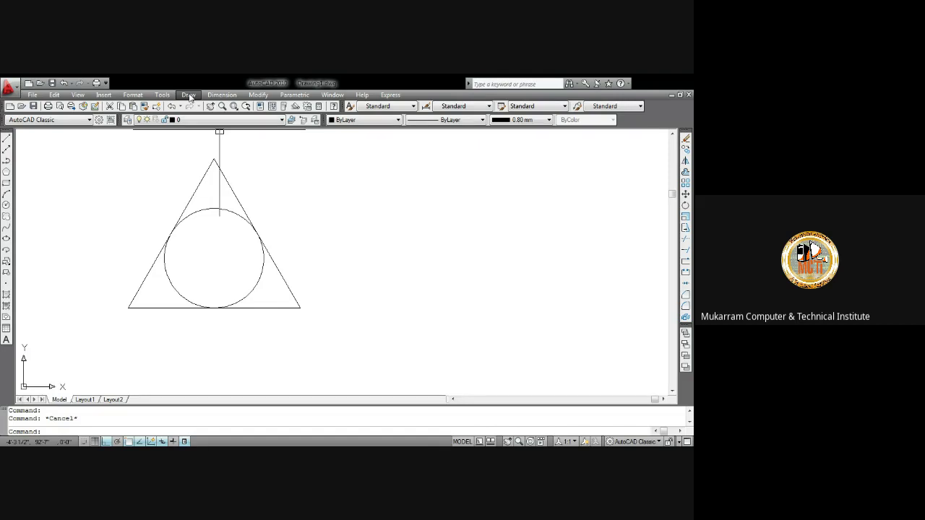
Step: Label the inscribed circle with a Ø4' diameter dimension
{"action": "left_click", "coordinate": [222, 95]}
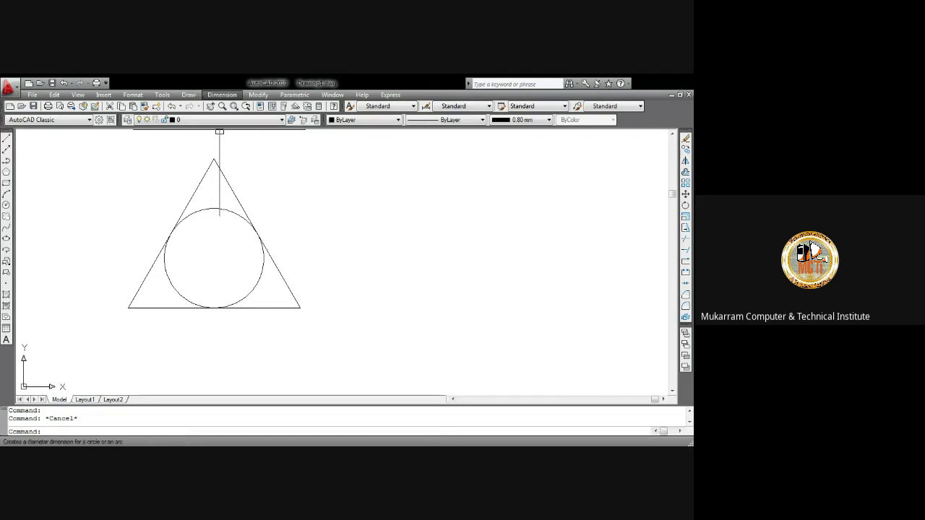
{"action": "left_click", "coordinate": [248, 224]}
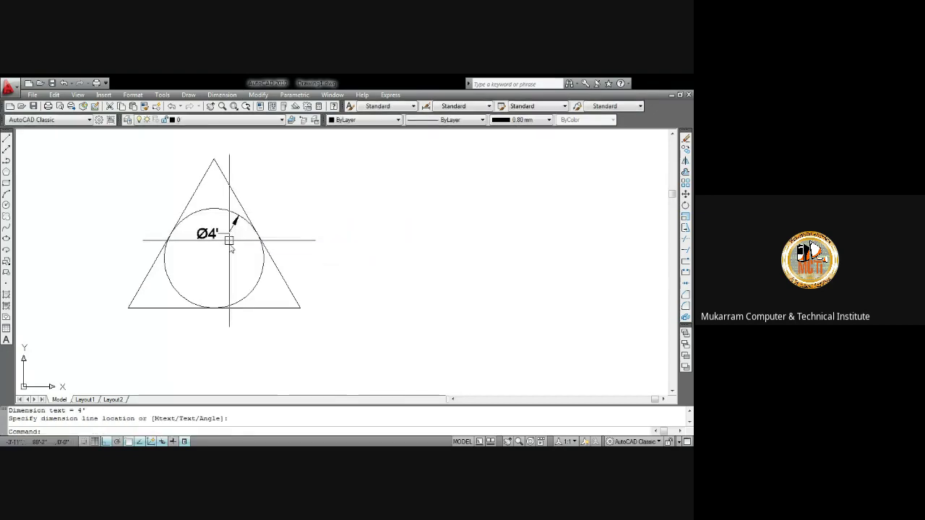
{"action": "left_click", "coordinate": [230, 240]}
{"action": "left_click", "coordinate": [233, 190]}
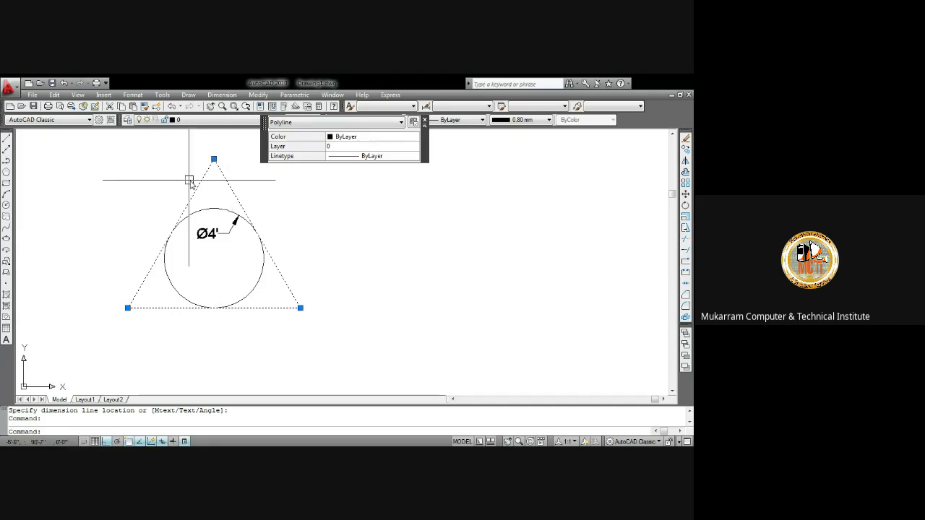
{"action": "key", "text": "Escape"}
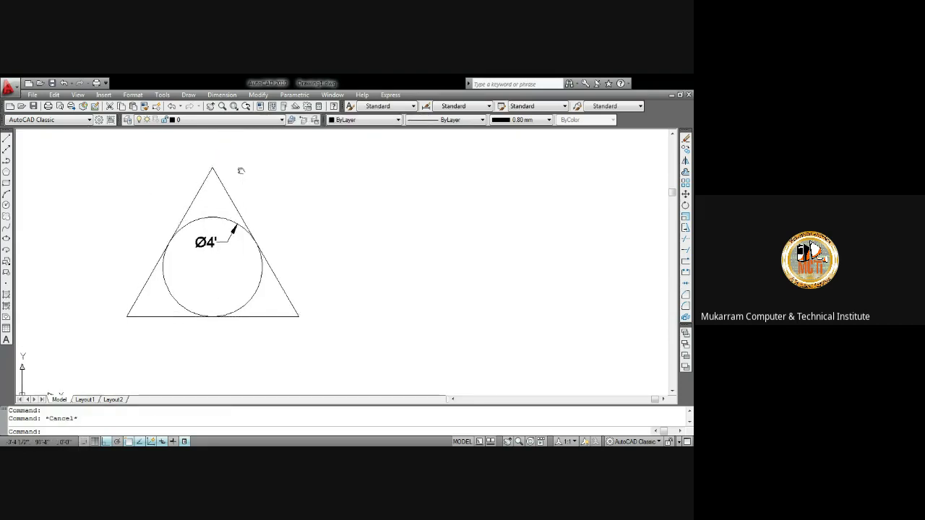
{"action": "middle_click_drag", "start_coordinate": [242, 172], "coordinate": [215, 154]}
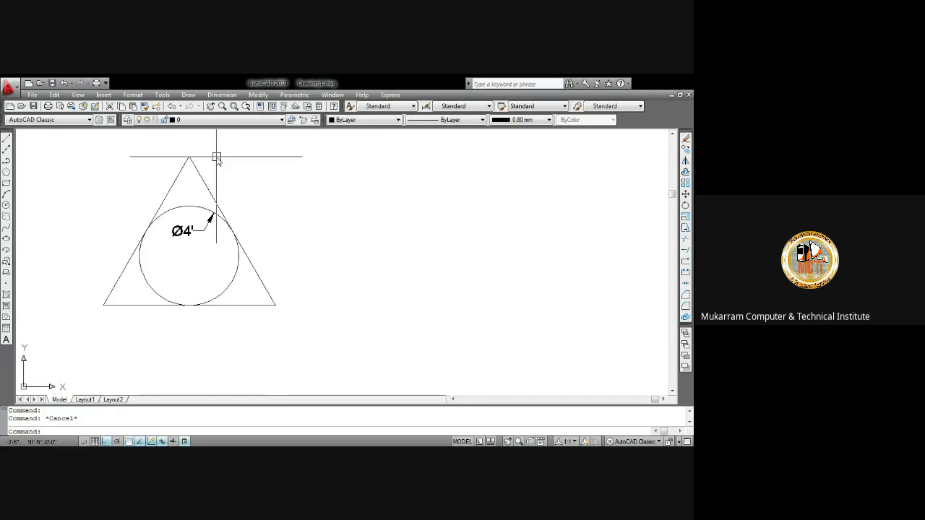
Step: Draw a 36 by 36 square to the right of the triangle
{"action": "left_click", "coordinate": [6, 183]}
{"action": "left_click", "coordinate": [307, 199]}
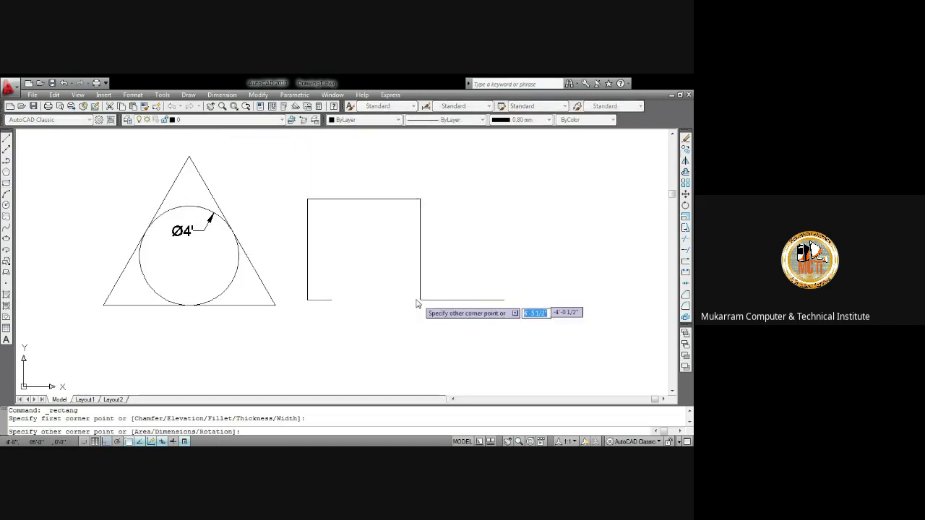
{"action": "type", "text": "3"}
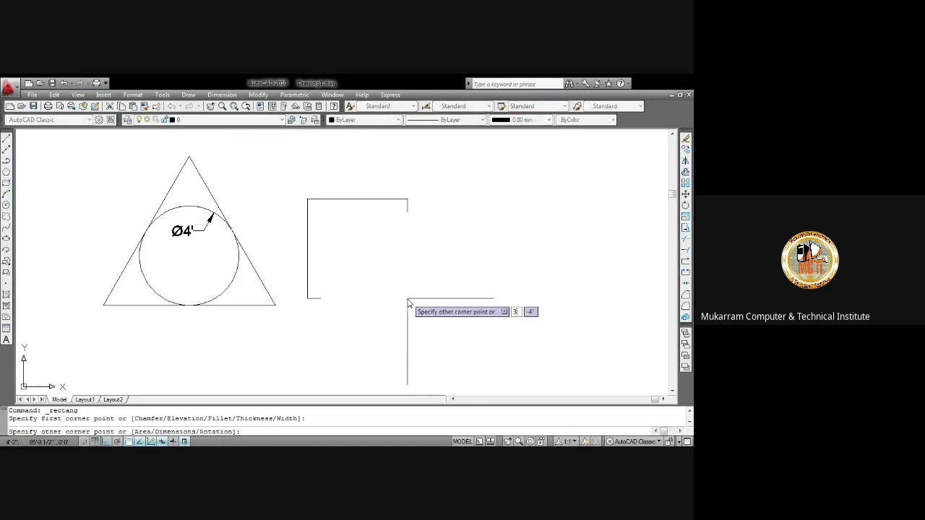
{"action": "type", "text": "6"}
{"action": "key", "text": "Tab"}
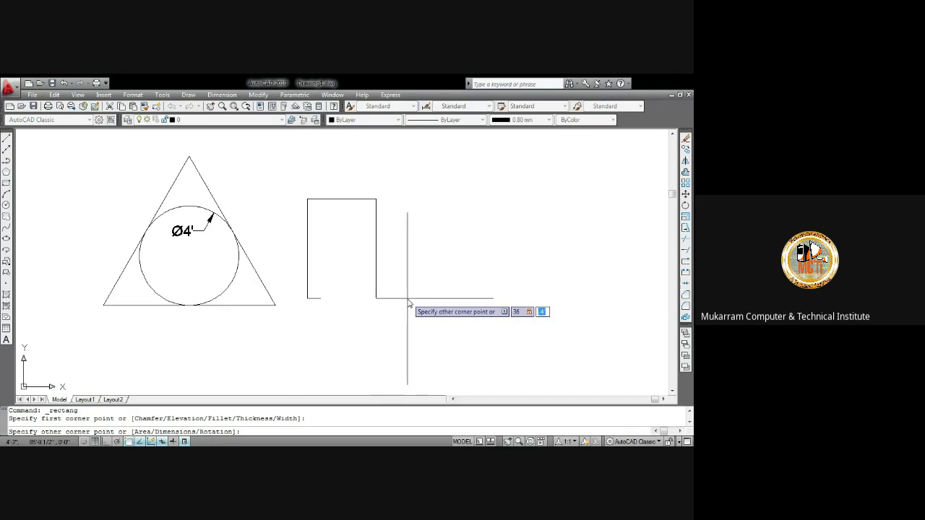
{"action": "type", "text": "36"}
{"action": "key", "text": "Return"}
{"action": "middle_click_drag", "start_coordinate": [307, 229], "coordinate": [236, 313]}
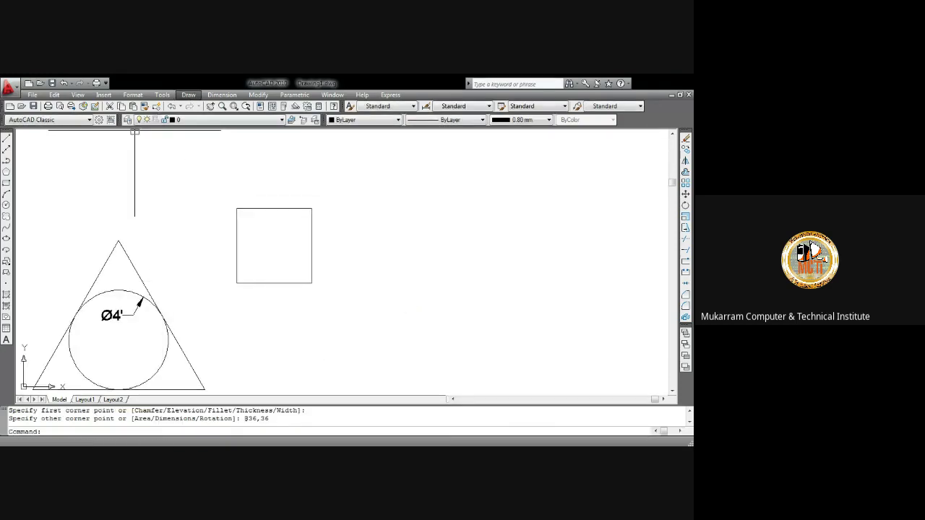
Step: Inscribe a Tan, Tan, Tan circle touching three sides of the square
{"action": "right_click", "coordinate": [266, 235]}
{"action": "left_click", "coordinate": [297, 309]}
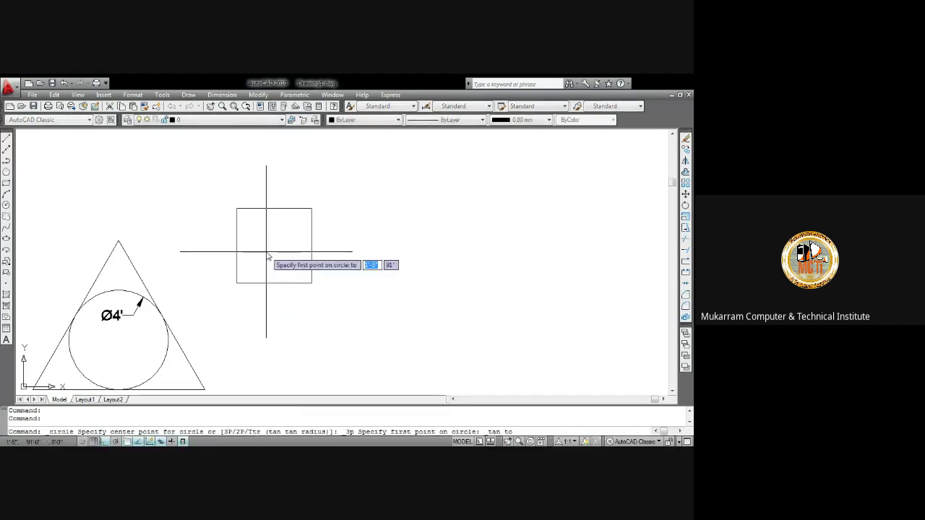
{"action": "left_click", "coordinate": [238, 249]}
{"action": "left_click", "coordinate": [269, 282]}
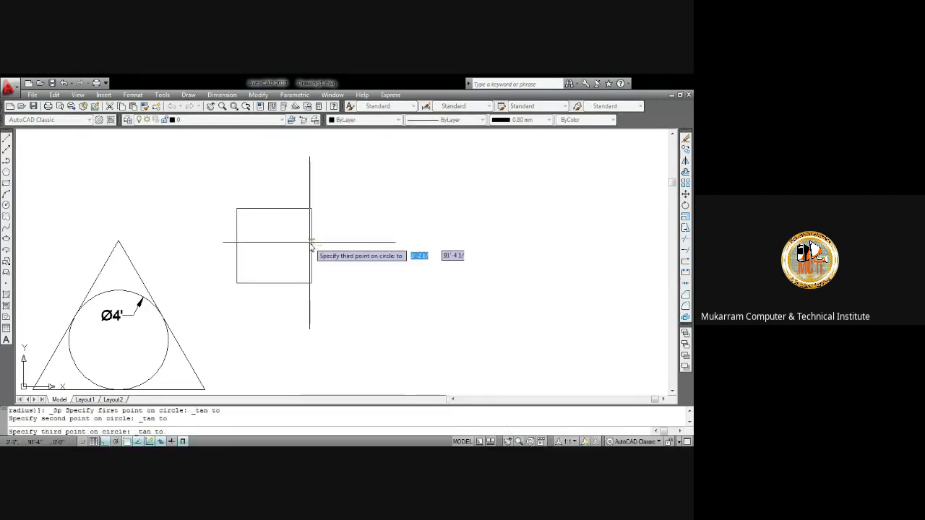
{"action": "left_click", "coordinate": [310, 250]}
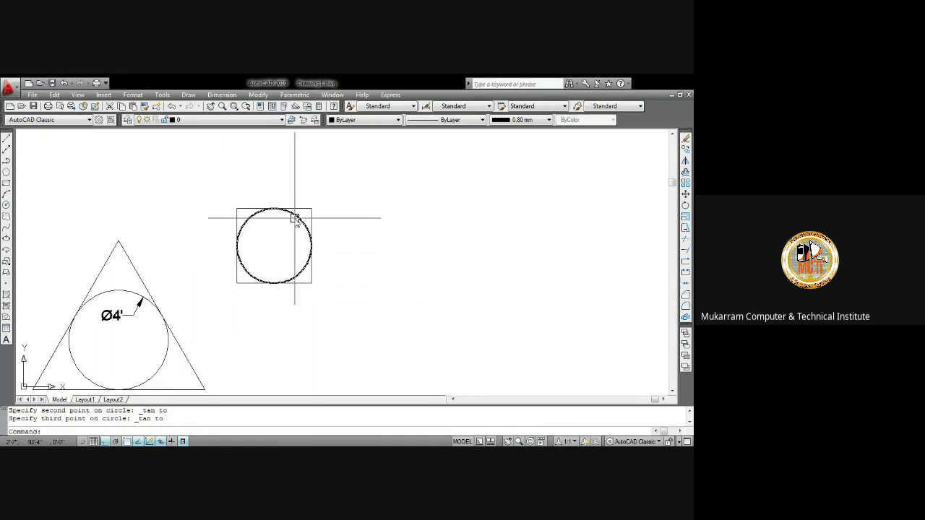
Step: Select the square's top-right grip, then cancel without changing it
{"action": "scroll", "coordinate": [294, 210], "scroll_direction": "up", "scroll_amount": 2}
{"action": "left_click", "coordinate": [318, 209]}
{"action": "left_click", "coordinate": [318, 206]}
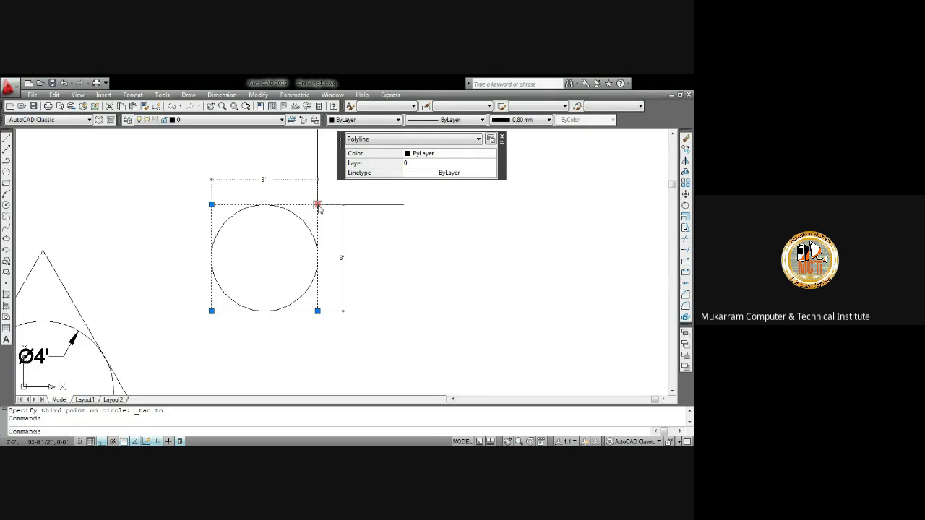
{"action": "key", "text": "Escape"}
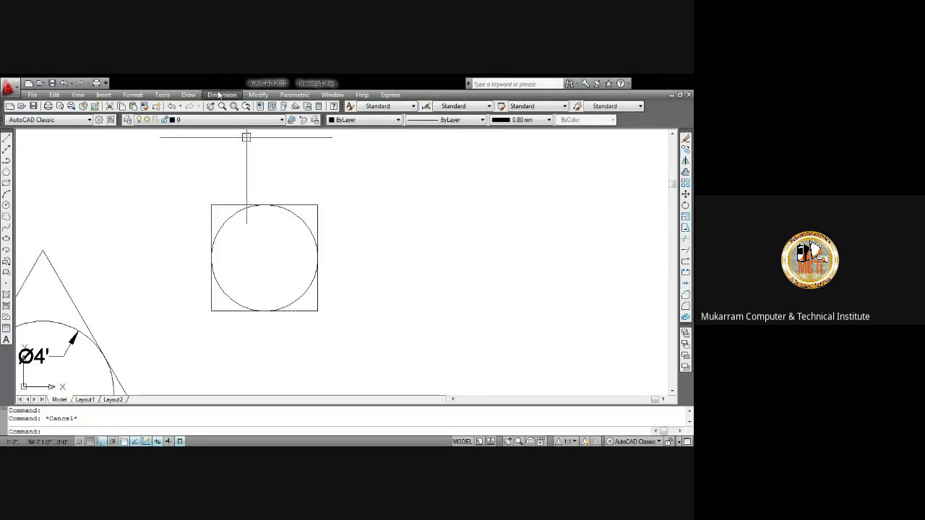
Step: Add a Ø3' diameter dimension to the square's inscribed circle, placed inside it
{"action": "left_click", "coordinate": [222, 94]}
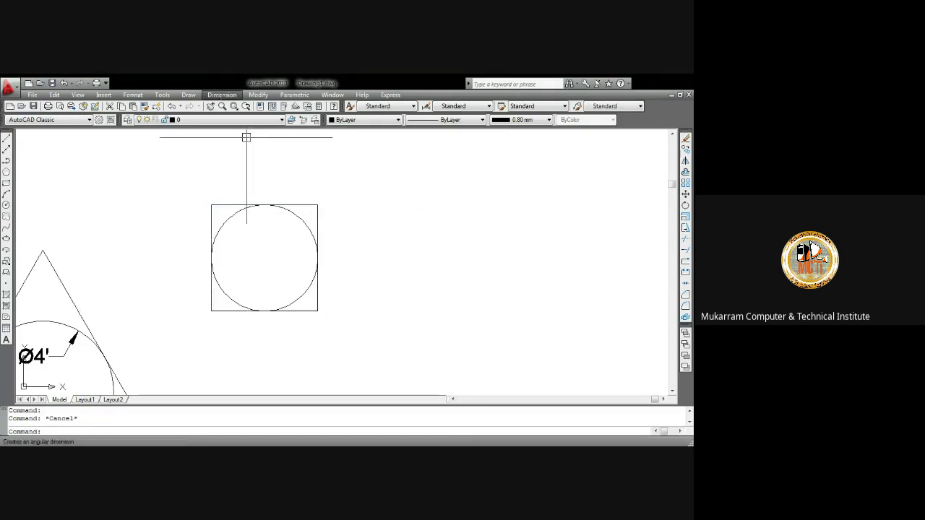
{"action": "left_click", "coordinate": [246, 130]}
{"action": "left_click", "coordinate": [272, 207]}
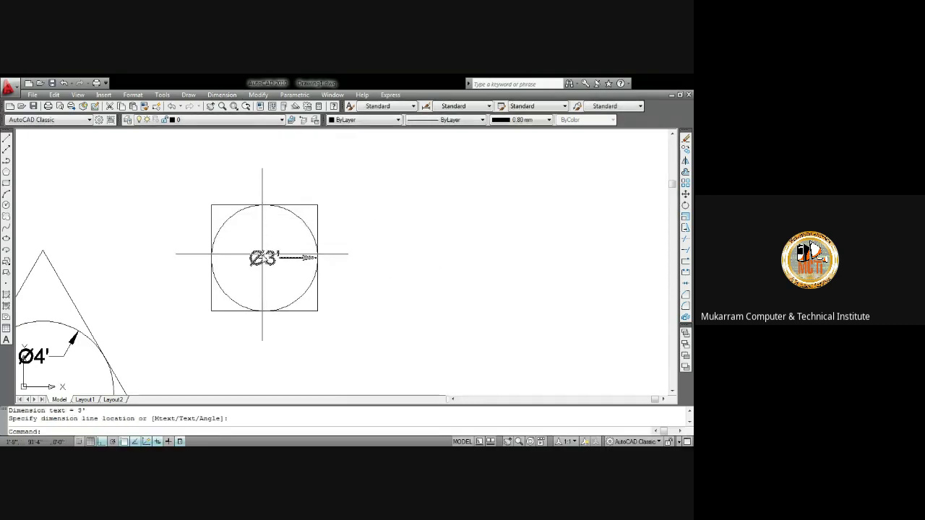
{"action": "left_click", "coordinate": [262, 256]}
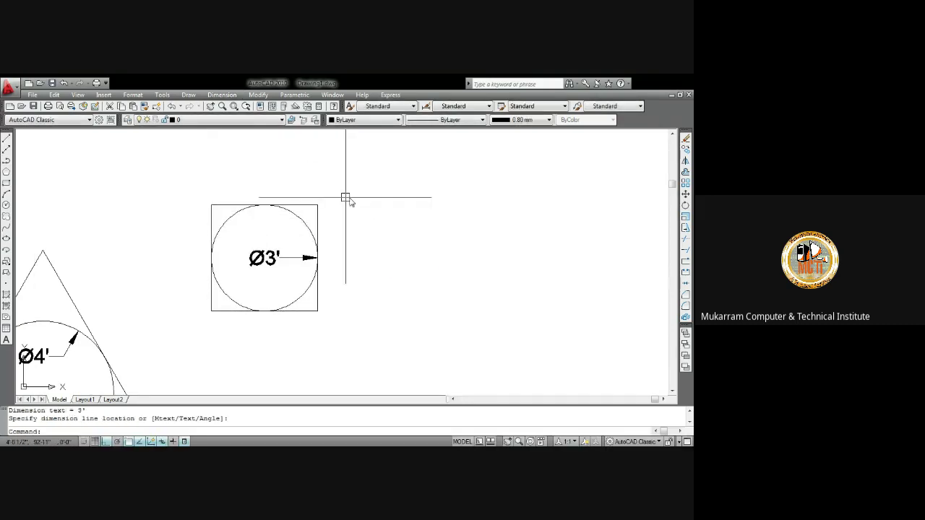
{"action": "scroll", "coordinate": [350, 201], "scroll_direction": "down", "scroll_amount": 4}
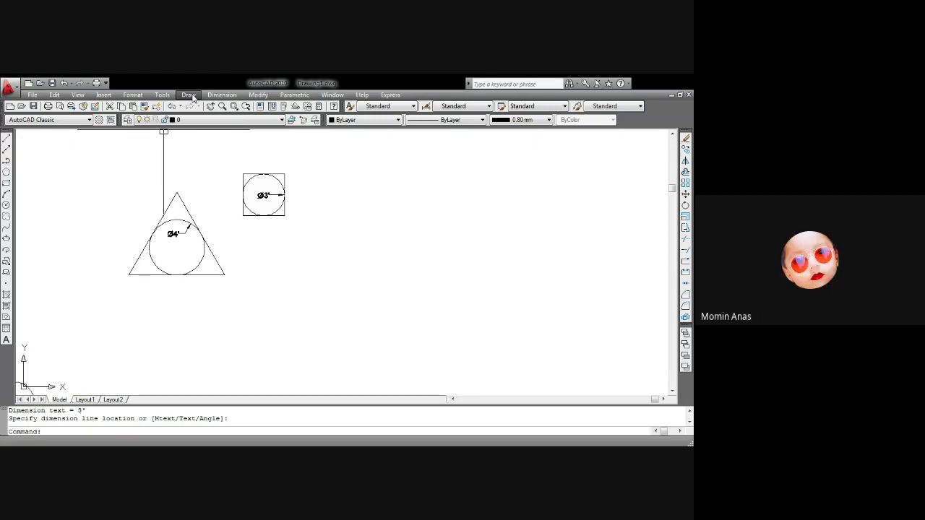
{"action": "left_click", "coordinate": [310, 282]}
{"action": "left_click", "coordinate": [307, 260]}
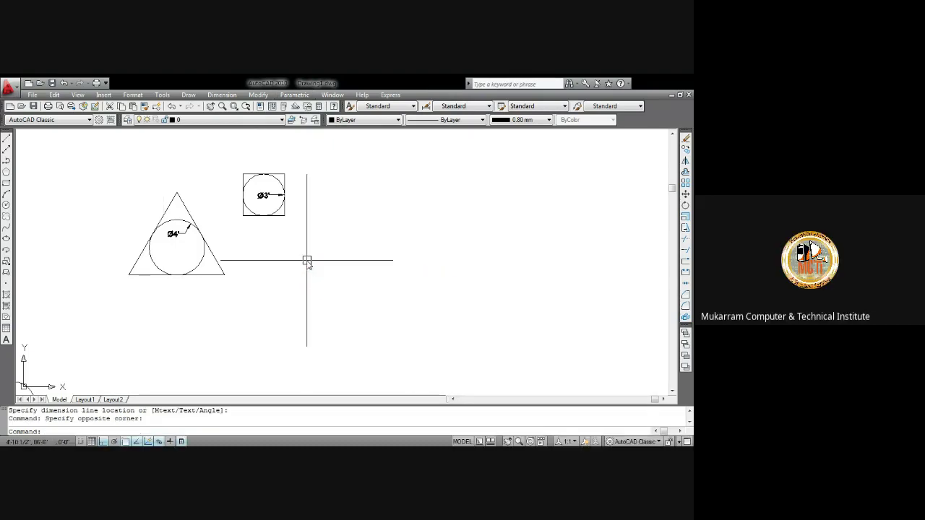
{"action": "left_click", "coordinate": [189, 96]}
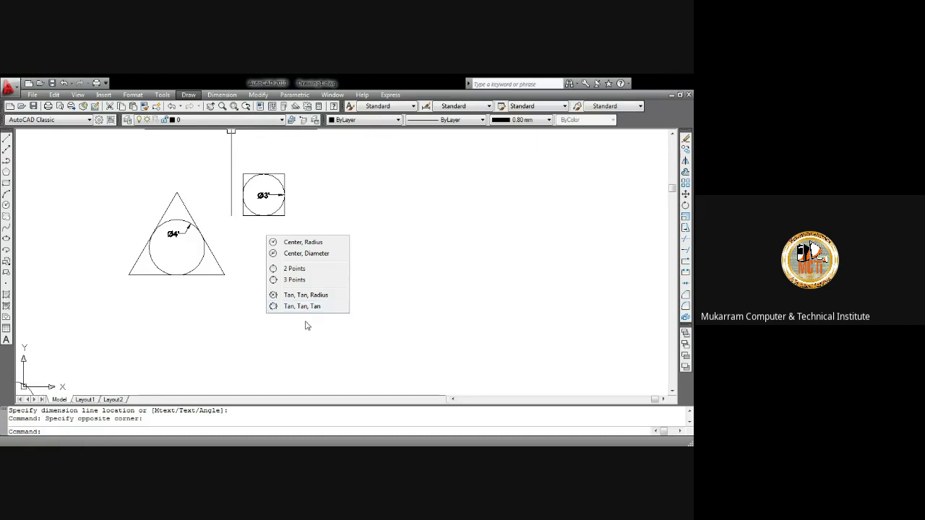
{"action": "left_click", "coordinate": [314, 332]}
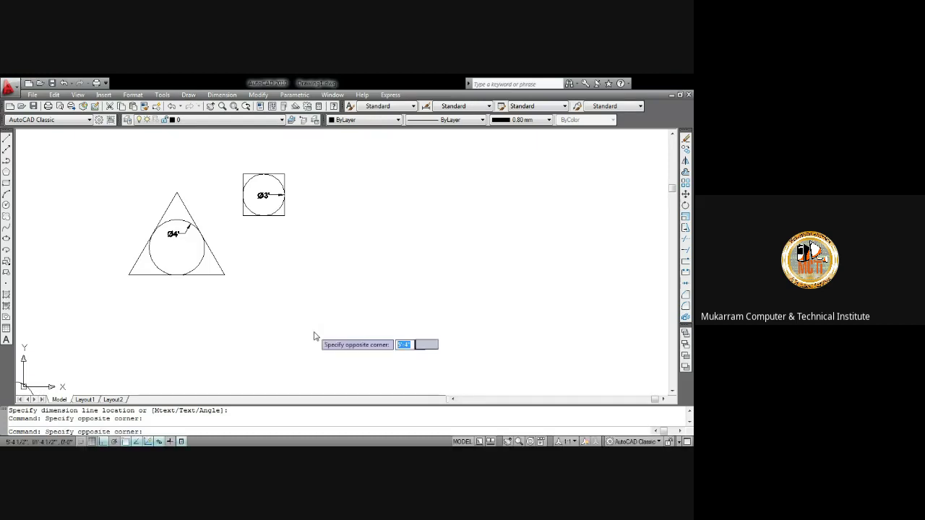
{"action": "left_click", "coordinate": [302, 275]}
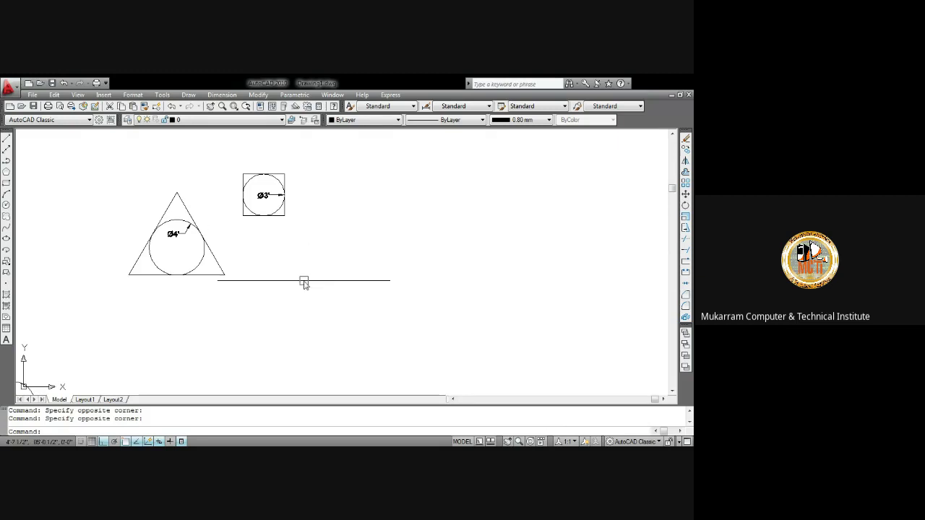
{"action": "mouse_move", "coordinate": [215, 208]}
{"action": "middle_mouse_down"}
{"action": "mouse_move", "coordinate": [200, 187]}
{"action": "mouse_move", "coordinate": [196, 241]}
{"action": "middle_mouse_up"}
{"action": "middle_click_drag", "start_coordinate": [142, 194], "coordinate": [173, 192]}
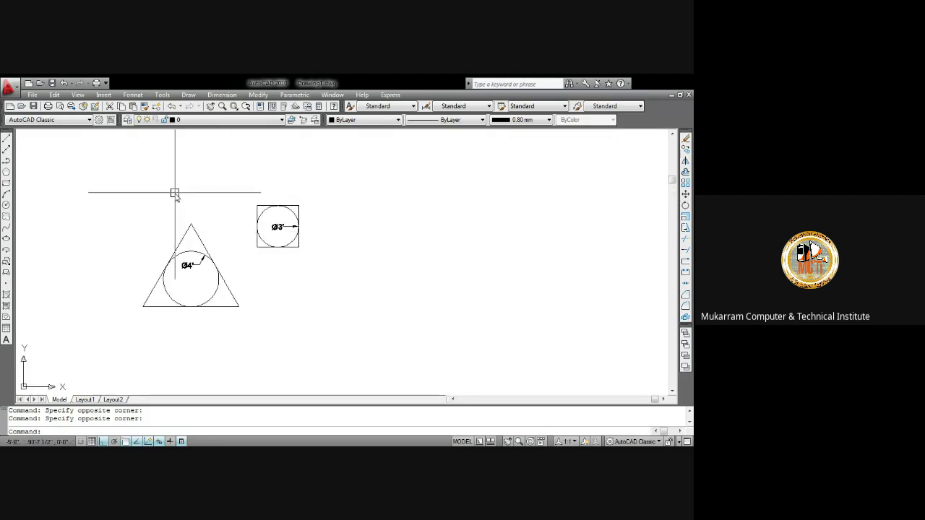
{"action": "left_click", "coordinate": [191, 95]}
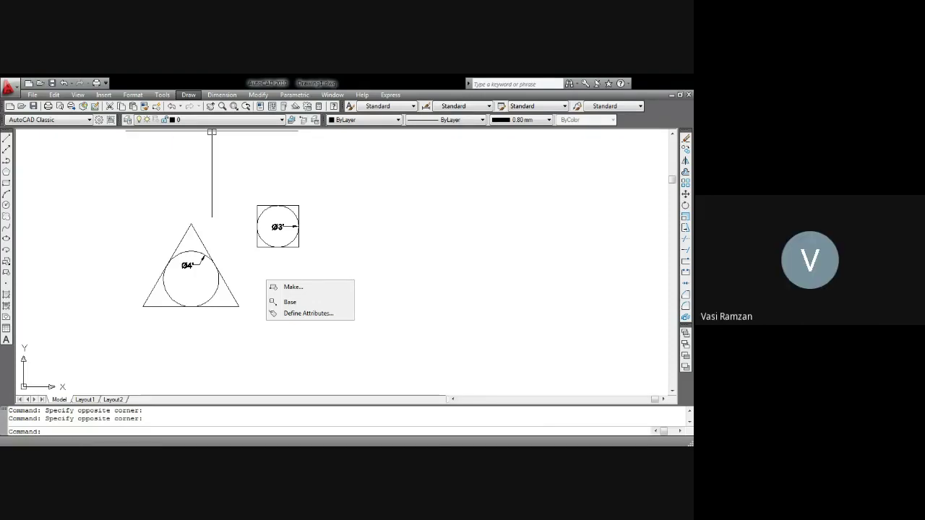
{"action": "key", "text": "Escape"}
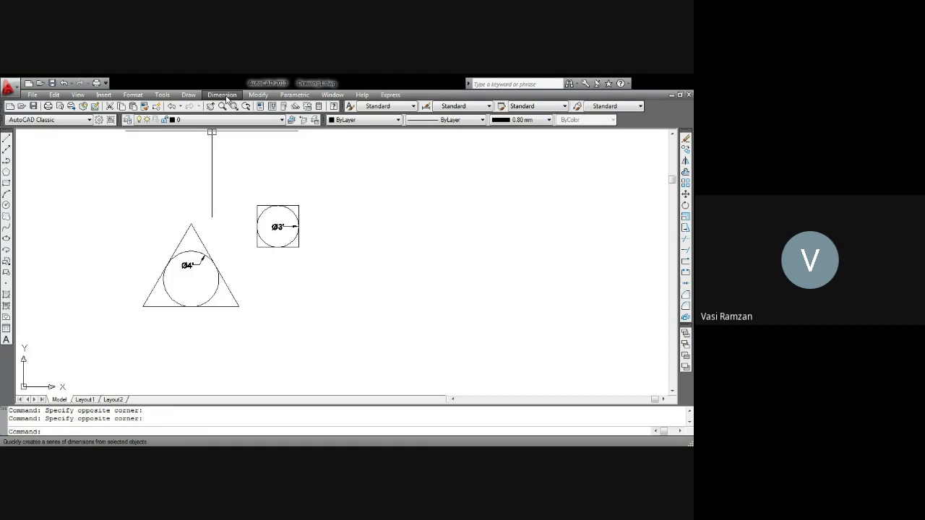
{"action": "left_click", "coordinate": [227, 99]}
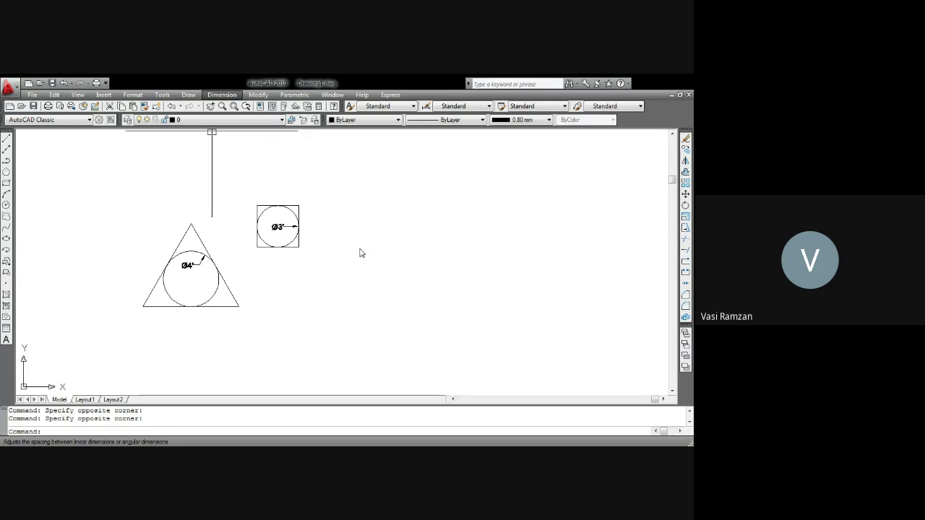
{"action": "left_click", "coordinate": [376, 249]}
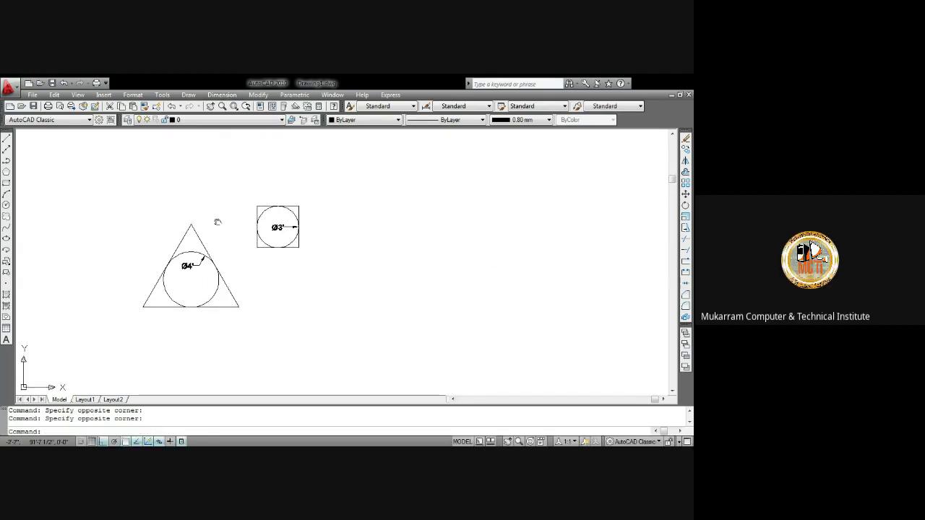
Step: Start a 3-sided inscribed polygon centred in the upper left of the drawing
{"action": "mouse_move", "coordinate": [208, 255]}
{"action": "middle_mouse_down"}
{"action": "mouse_move", "coordinate": [310, 263]}
{"action": "mouse_move", "coordinate": [294, 245]}
{"action": "middle_mouse_up"}
{"action": "left_click", "coordinate": [270, 217]}
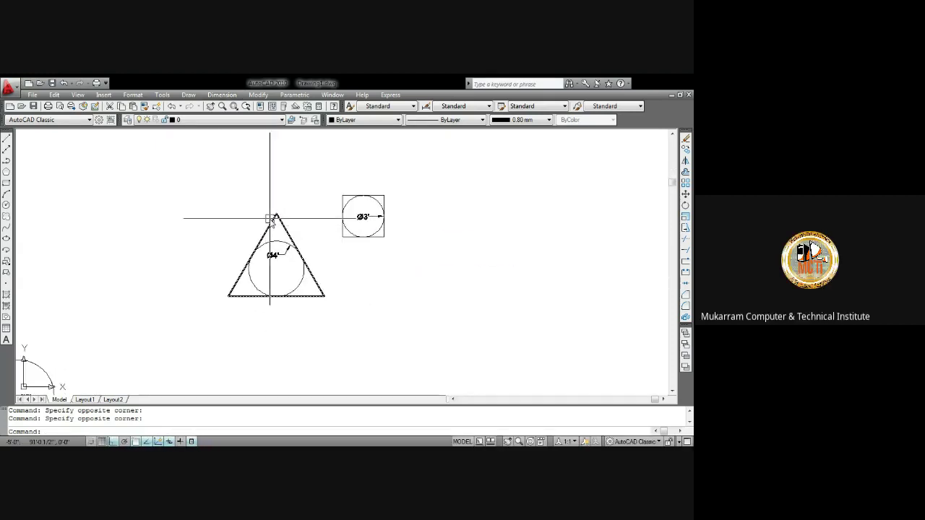
{"action": "key", "text": "Escape"}
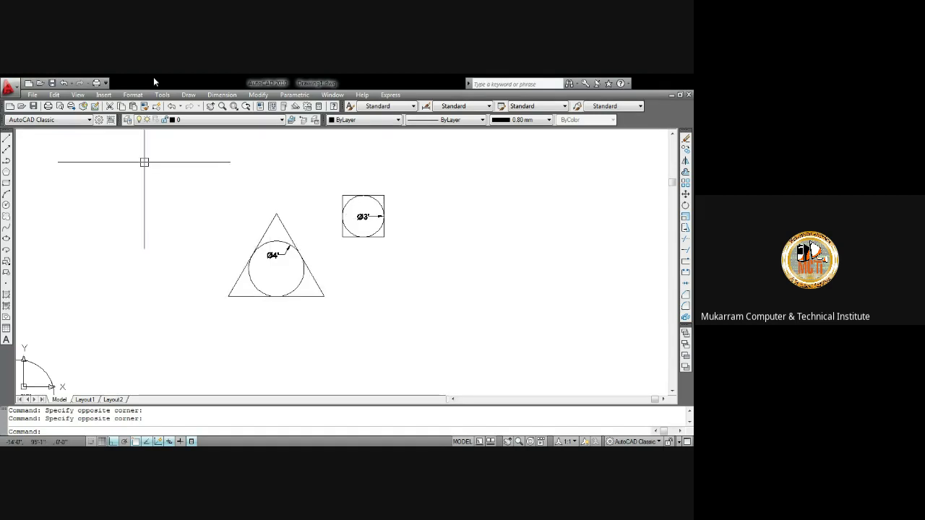
{"action": "left_click", "coordinate": [186, 96]}
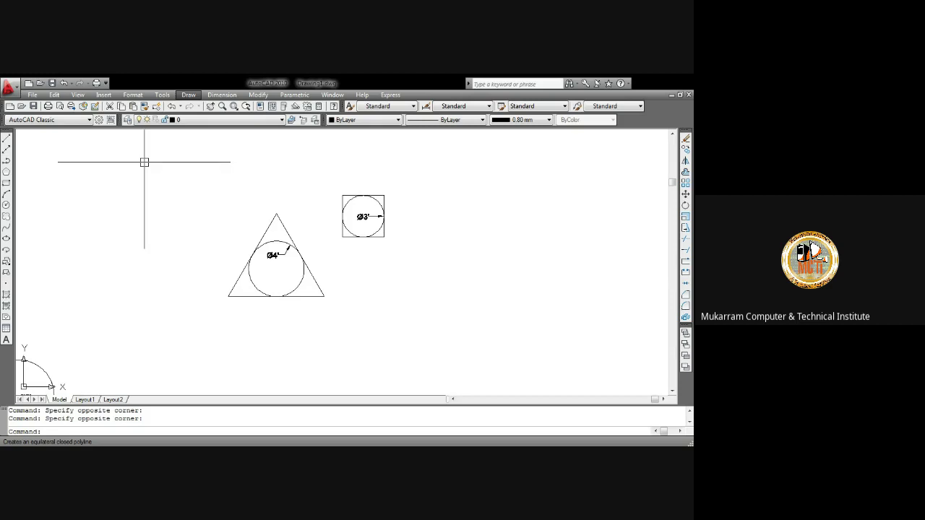
{"action": "left_click", "coordinate": [6, 171]}
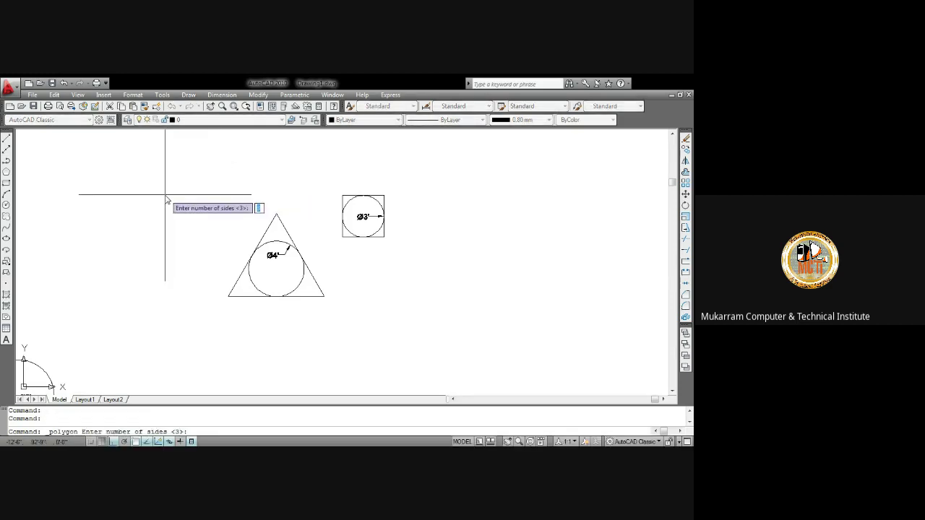
{"action": "type", "text": "3"}
{"action": "key", "text": "Return"}
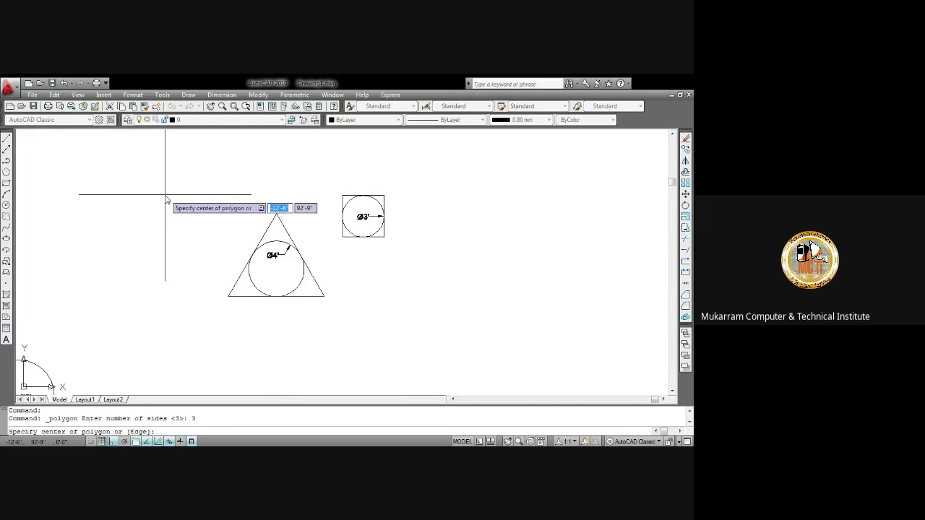
{"action": "left_click", "coordinate": [166, 195]}
{"action": "key", "text": "Return"}
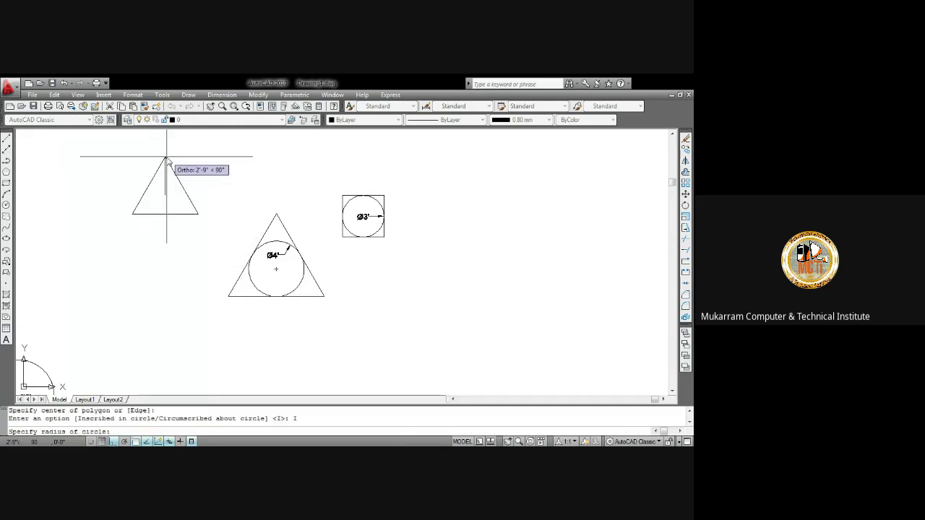
Step: Cancel the unfinished triangle and reframe the view to show all shapes
{"action": "scroll", "coordinate": [166, 157], "scroll_direction": "up", "scroll_amount": 3}
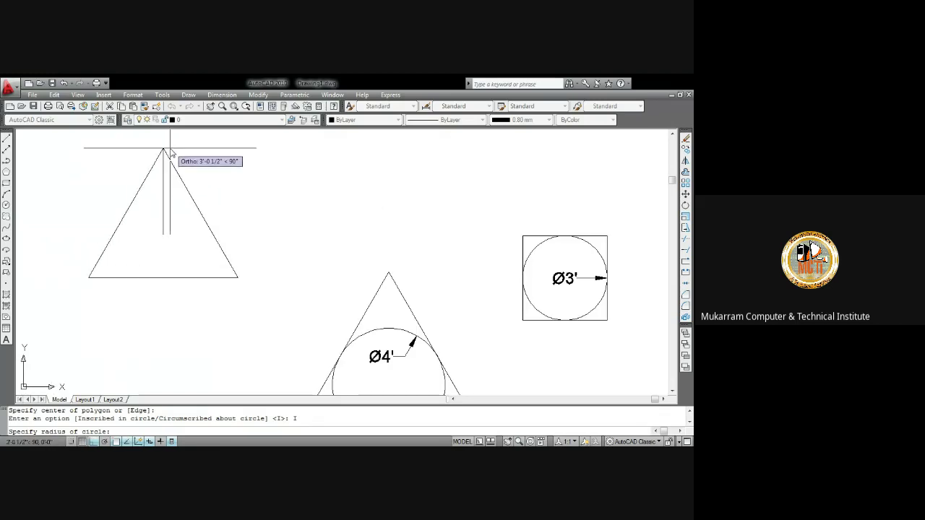
{"action": "scroll", "coordinate": [171, 153], "scroll_direction": "down", "scroll_amount": 2}
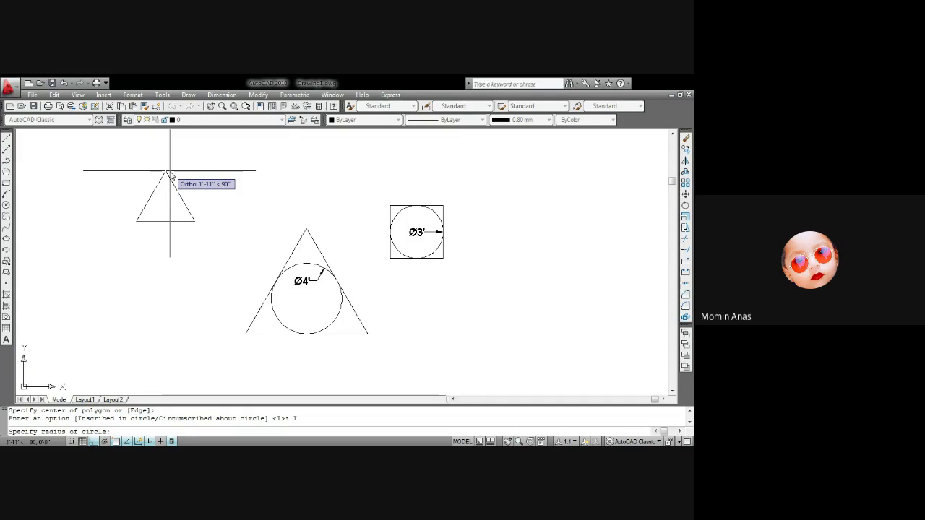
{"action": "scroll", "coordinate": [163, 172], "scroll_direction": "up", "scroll_amount": 3}
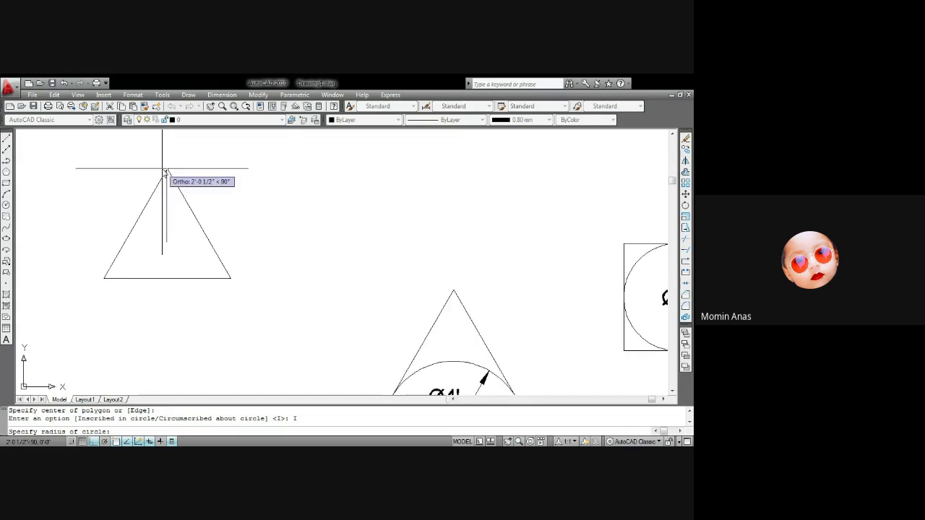
{"action": "scroll", "coordinate": [204, 188], "scroll_direction": "down", "scroll_amount": 3}
{"action": "scroll", "coordinate": [204, 194], "scroll_direction": "up", "scroll_amount": 3}
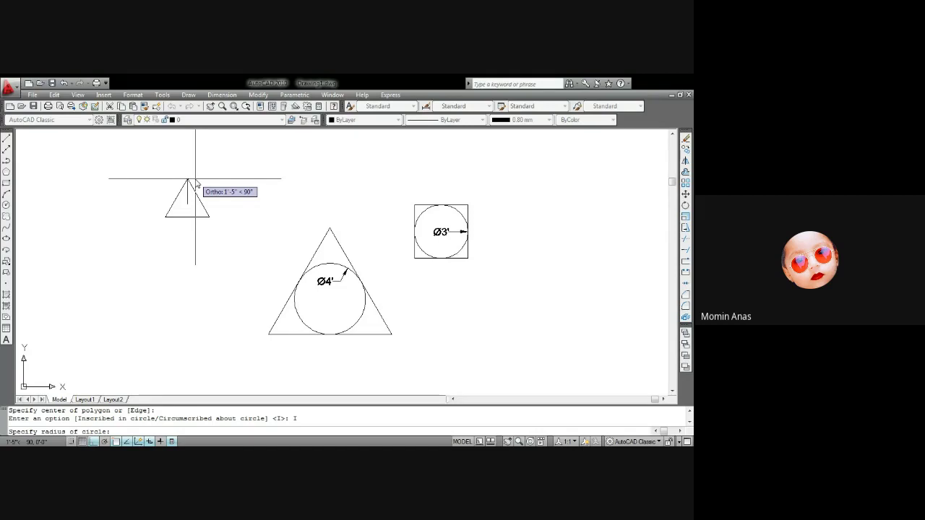
{"action": "scroll", "coordinate": [195, 181], "scroll_direction": "up", "scroll_amount": 2}
{"action": "scroll", "coordinate": [190, 182], "scroll_direction": "up", "scroll_amount": 3}
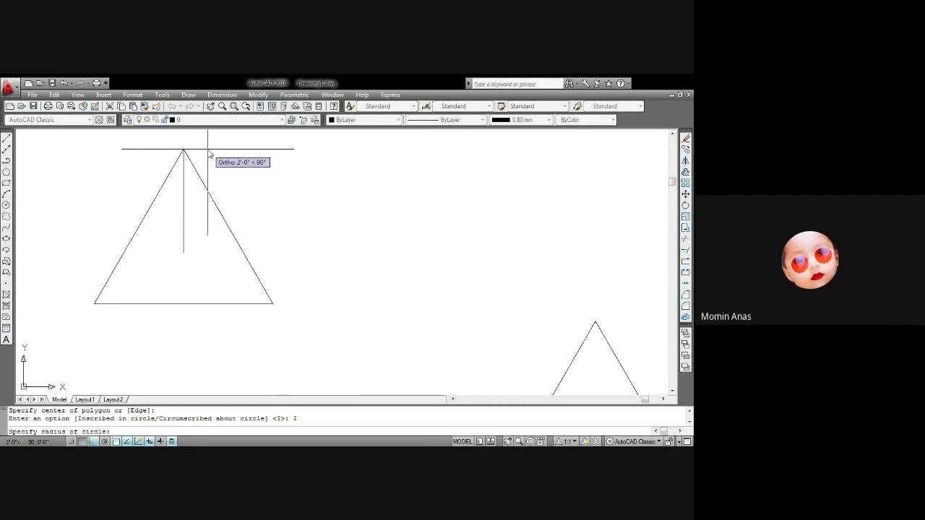
{"action": "key", "text": "Escape"}
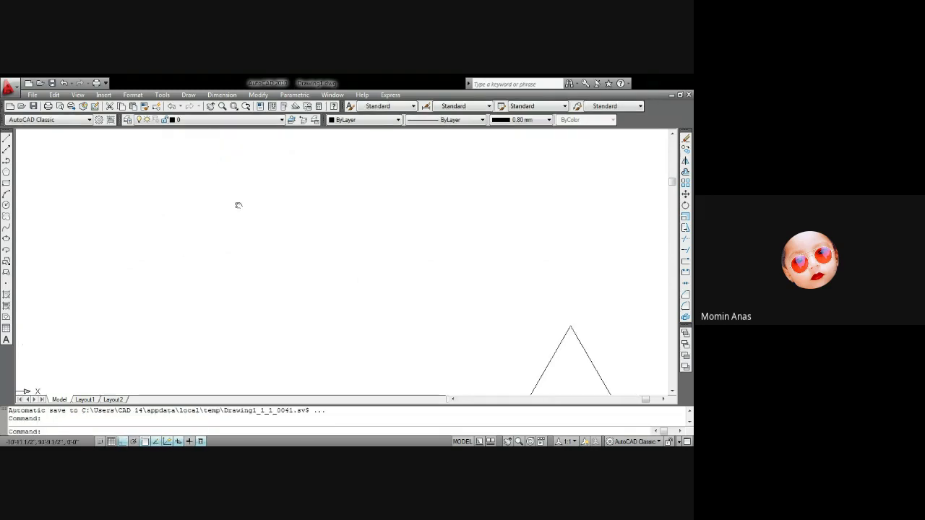
{"action": "scroll", "coordinate": [238, 205], "scroll_direction": "down", "scroll_amount": 3}
{"action": "middle_click_drag", "start_coordinate": [310, 232], "coordinate": [342, 251]}
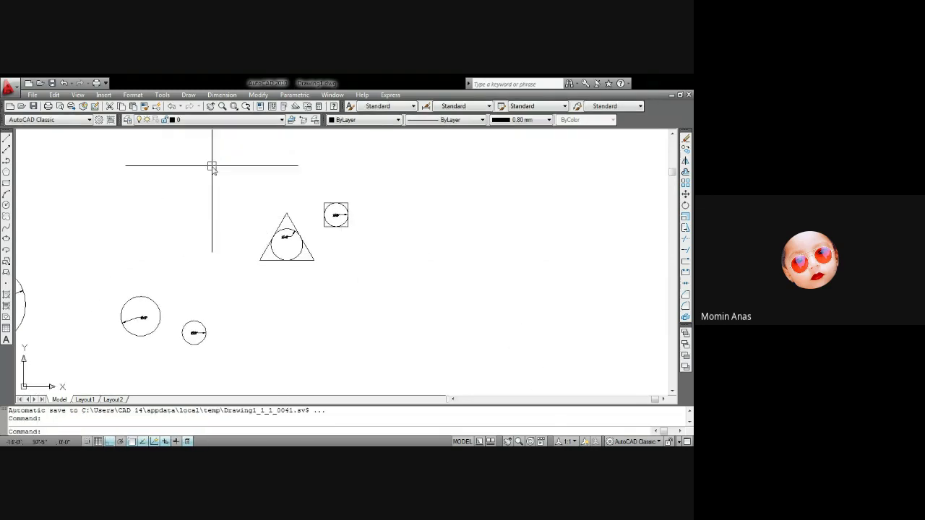
Step: Draw a 3-sided polygon inscribed in a radius-36 circle, above-left of the others
{"action": "left_click", "coordinate": [188, 95]}
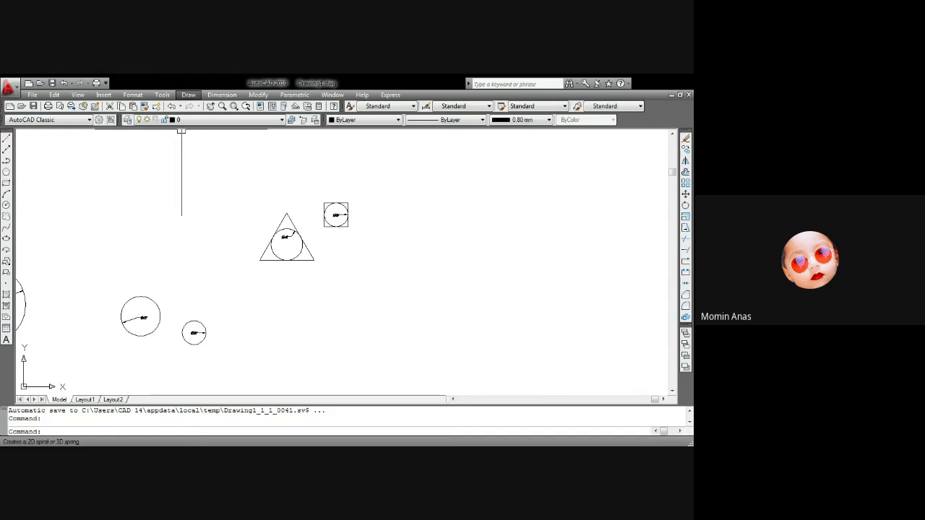
{"action": "left_click", "coordinate": [210, 194]}
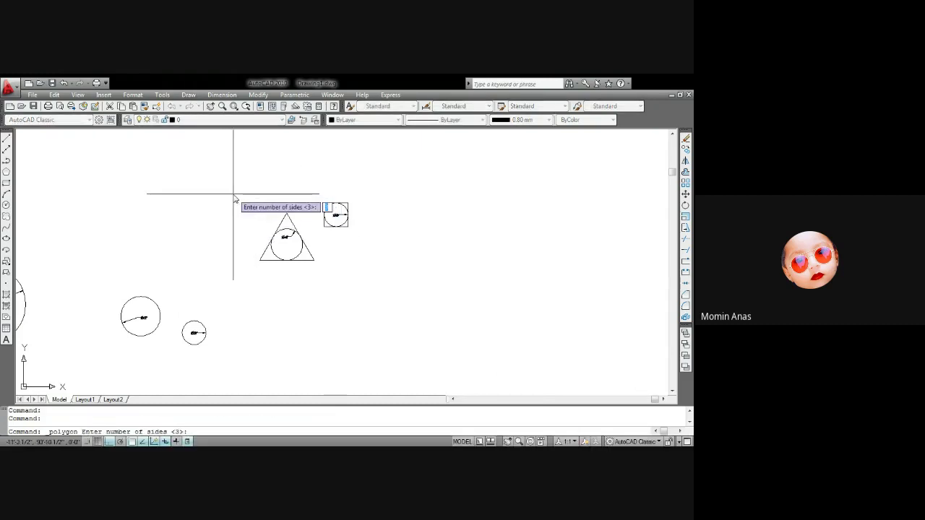
{"action": "type", "text": "3"}
{"action": "key", "text": "Return"}
{"action": "left_click", "coordinate": [226, 187]}
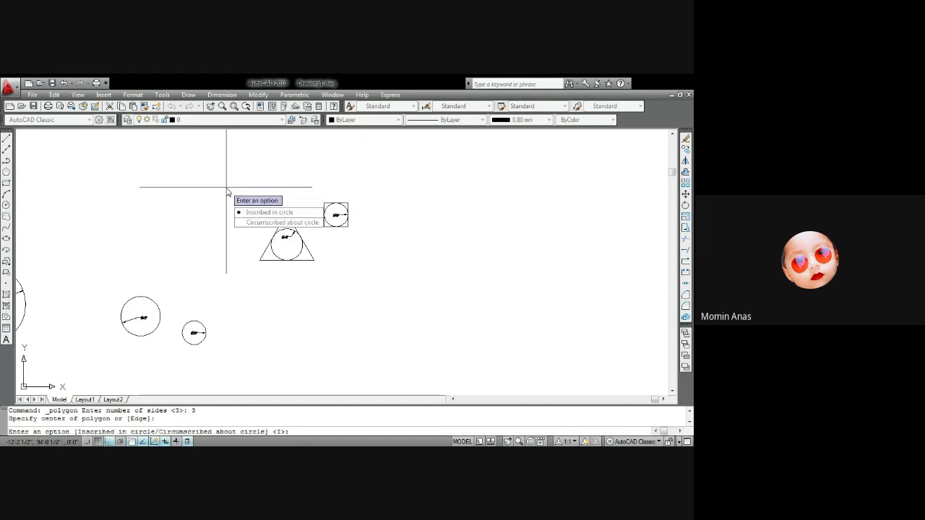
{"action": "left_click", "coordinate": [249, 215]}
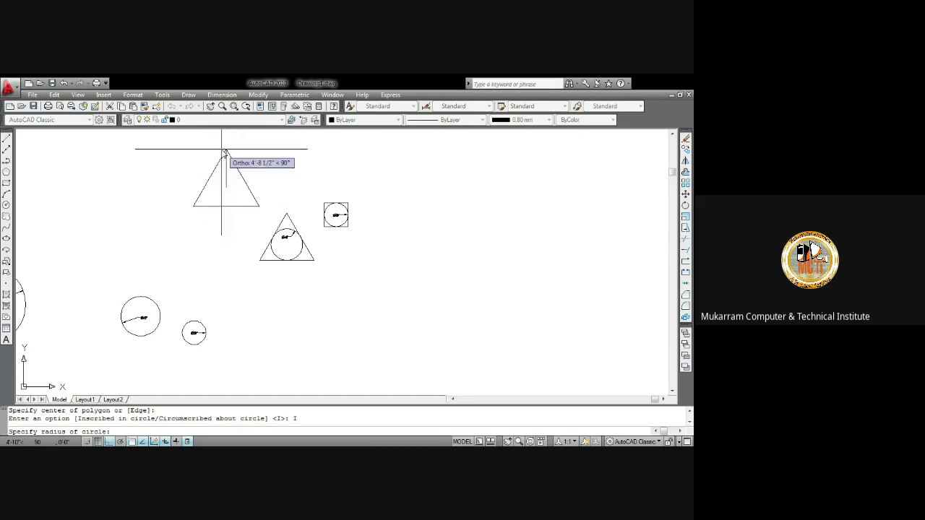
{"action": "scroll", "coordinate": [214, 153], "scroll_direction": "up", "scroll_amount": 1}
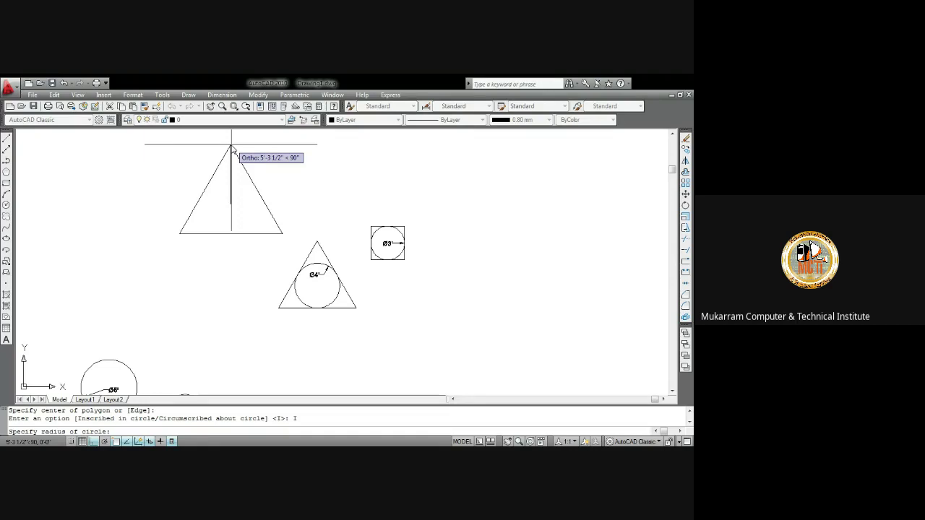
{"action": "scroll", "coordinate": [232, 148], "scroll_direction": "up", "scroll_amount": 1}
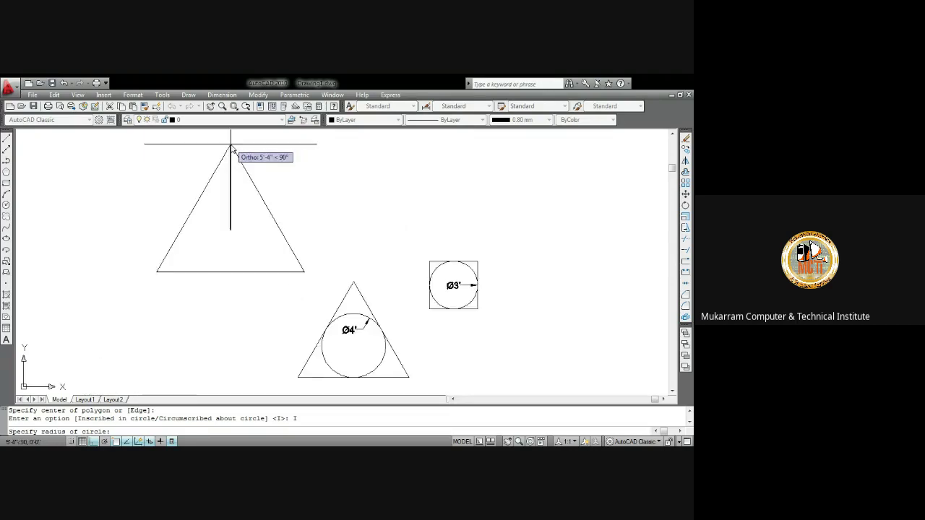
{"action": "scroll", "coordinate": [231, 148], "scroll_direction": "down", "scroll_amount": 3}
{"action": "scroll", "coordinate": [226, 168], "scroll_direction": "up", "scroll_amount": 3}
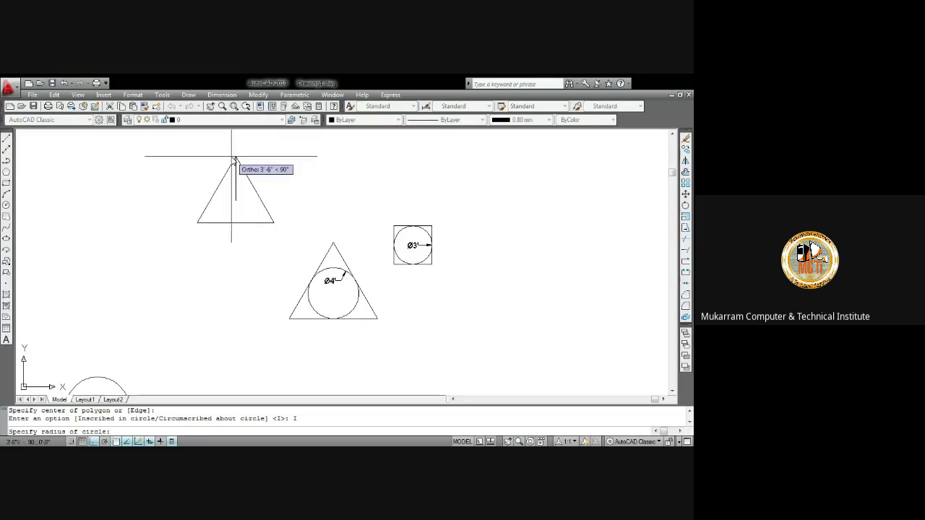
{"action": "type", "text": "3"}
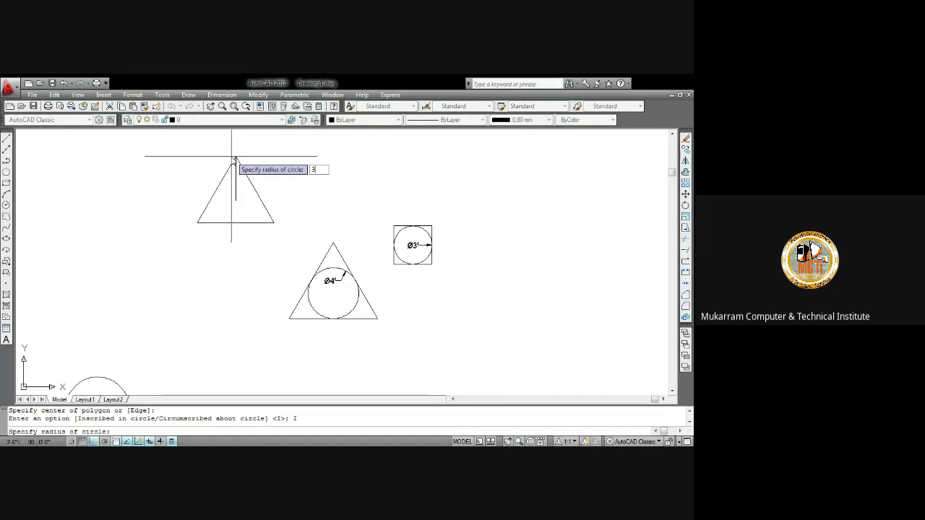
{"action": "type", "text": "6"}
{"action": "key", "text": "Return"}
Step: Select the new triangle and grab its top corner grip
{"action": "scroll", "coordinate": [232, 156], "scroll_direction": "up", "scroll_amount": 2}
{"action": "scroll", "coordinate": [229, 162], "scroll_direction": "up", "scroll_amount": 1}
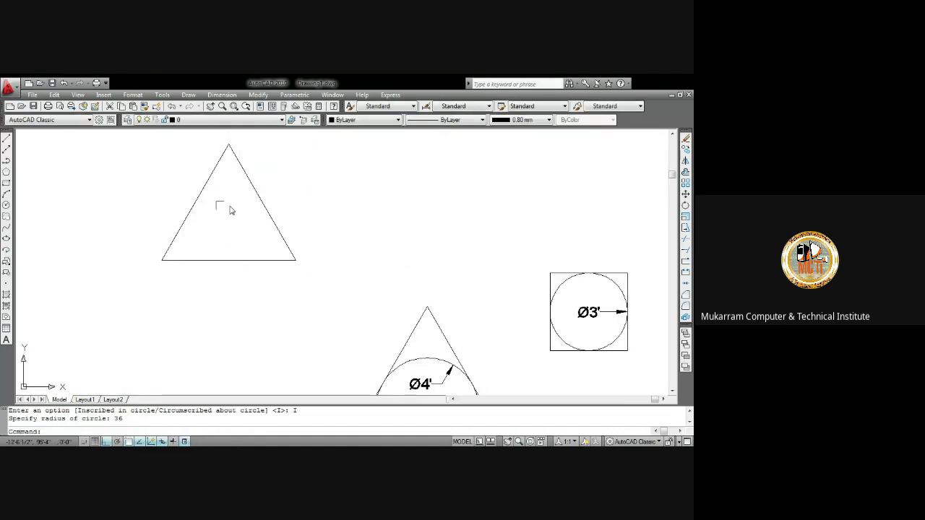
{"action": "left_click", "coordinate": [250, 187]}
{"action": "left_click", "coordinate": [228, 144]}
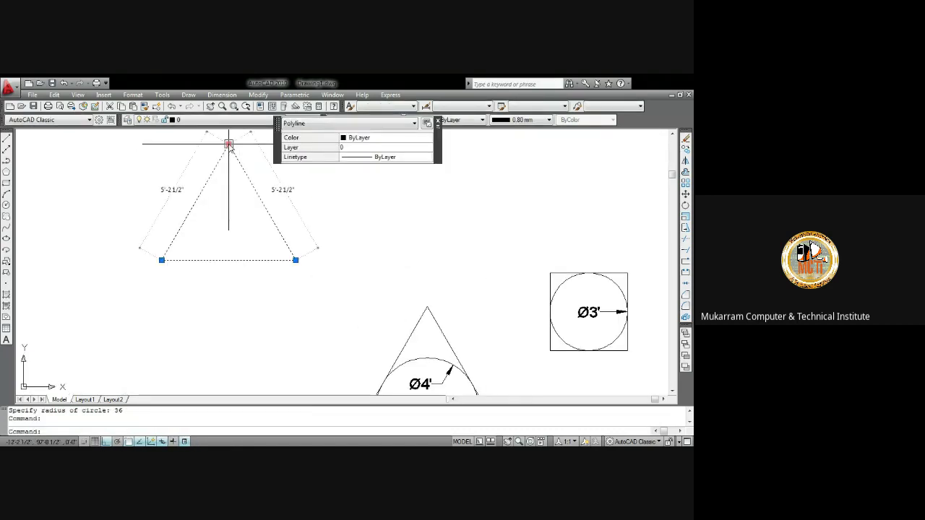
{"action": "left_click", "coordinate": [229, 144]}
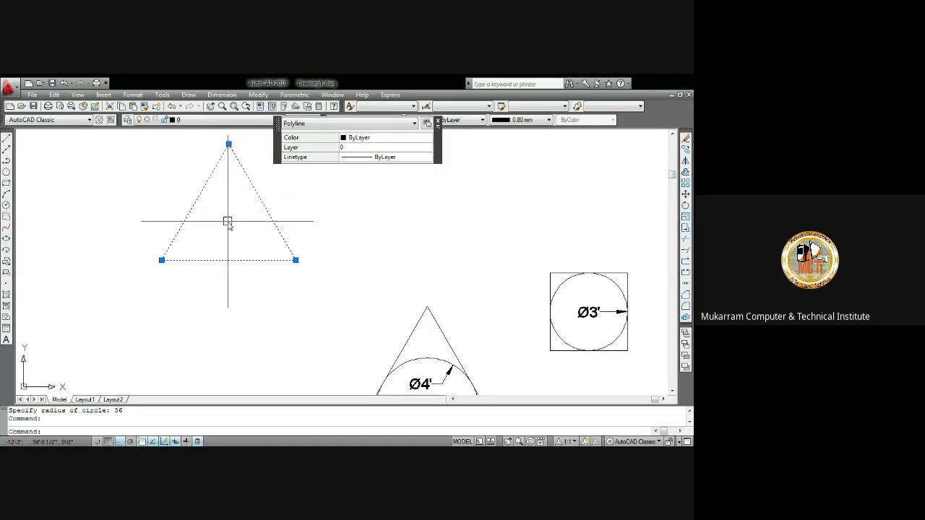
{"action": "key", "text": "Escape"}
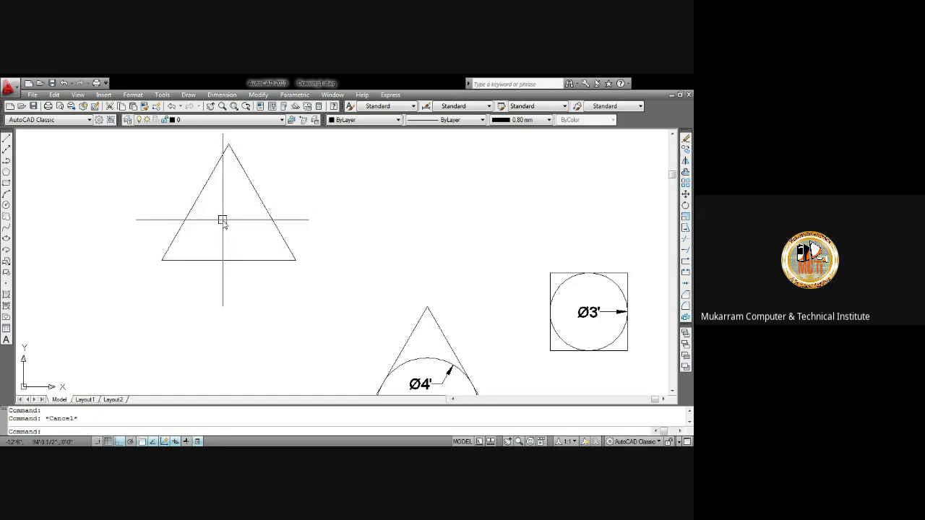
{"action": "left_click", "coordinate": [260, 201]}
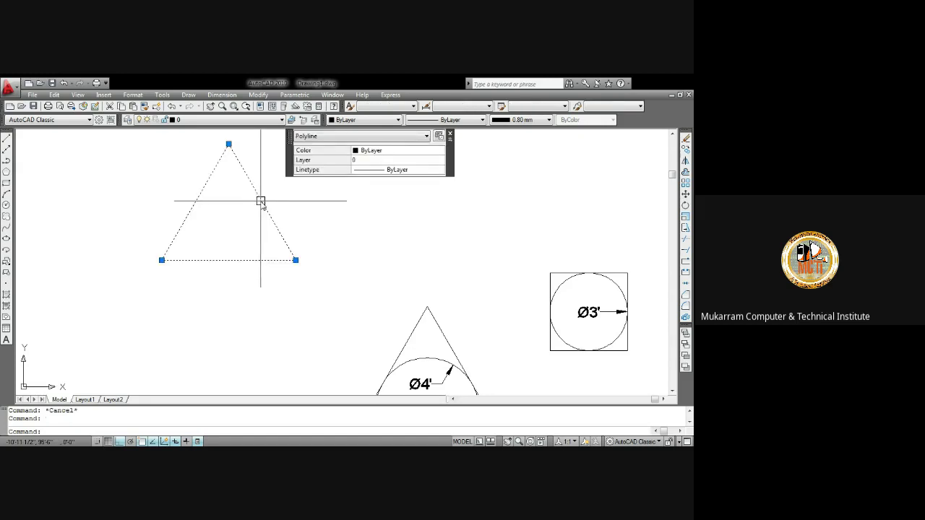
{"action": "key", "text": "Escape"}
{"action": "left_click", "coordinate": [188, 95]}
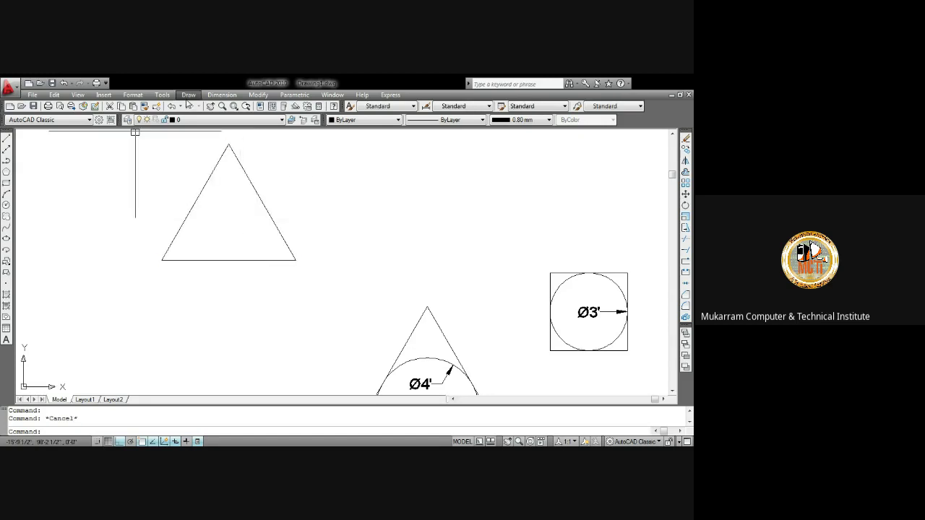
{"action": "left_click", "coordinate": [341, 303]}
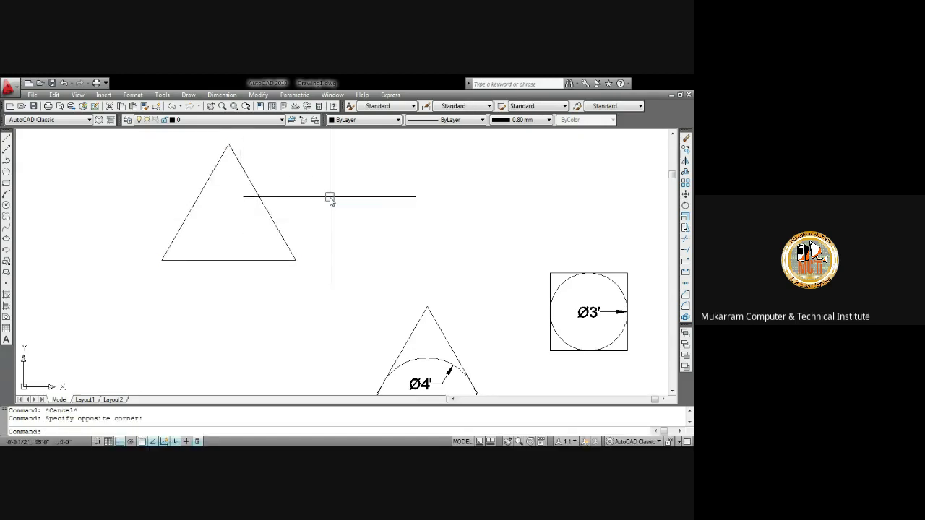
{"action": "scroll", "coordinate": [341, 248], "scroll_direction": "down", "scroll_amount": 8}
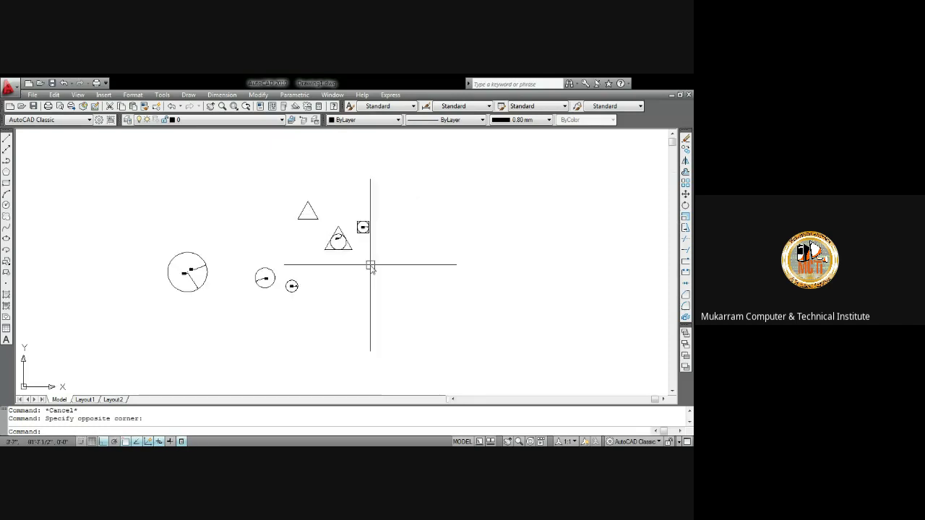
Step: Window-select all 14 objects and erase them with Delete
{"action": "left_click", "coordinate": [124, 161]}
{"action": "left_click", "coordinate": [404, 337]}
{"action": "key", "text": "Delete"}
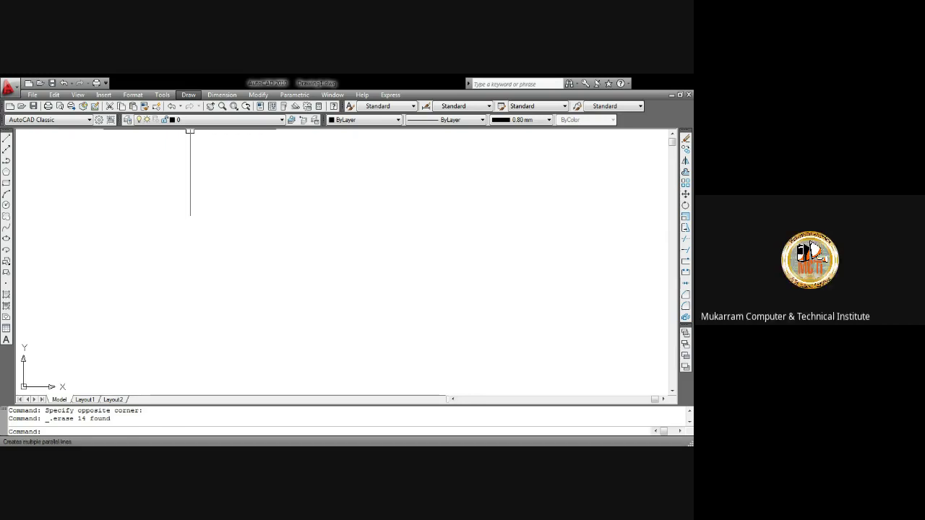
Step: Start MLINE (ml) and set the multiline scale to 6
{"action": "left_click", "coordinate": [224, 163]}
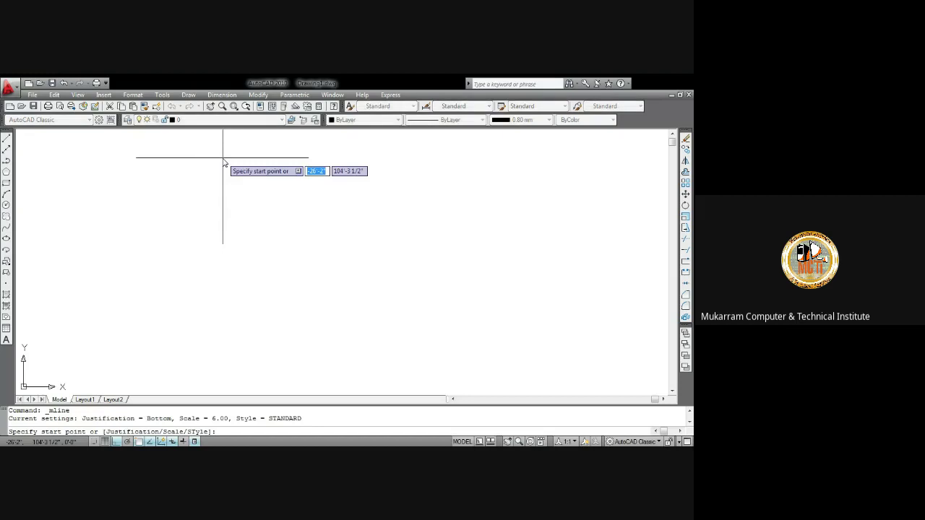
{"action": "key", "text": "Escape"}
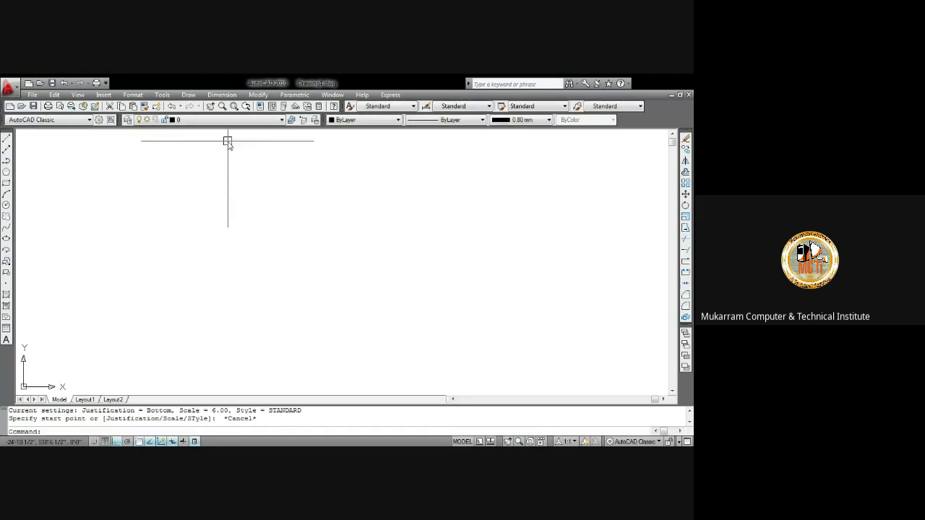
{"action": "type", "text": "ml"}
{"action": "key", "text": "Return"}
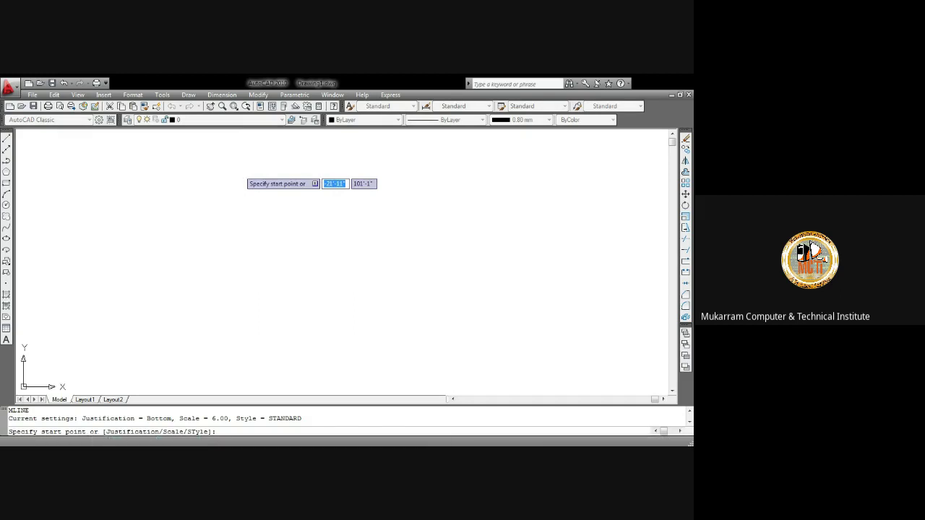
{"action": "type", "text": "S"}
{"action": "key", "text": "Return"}
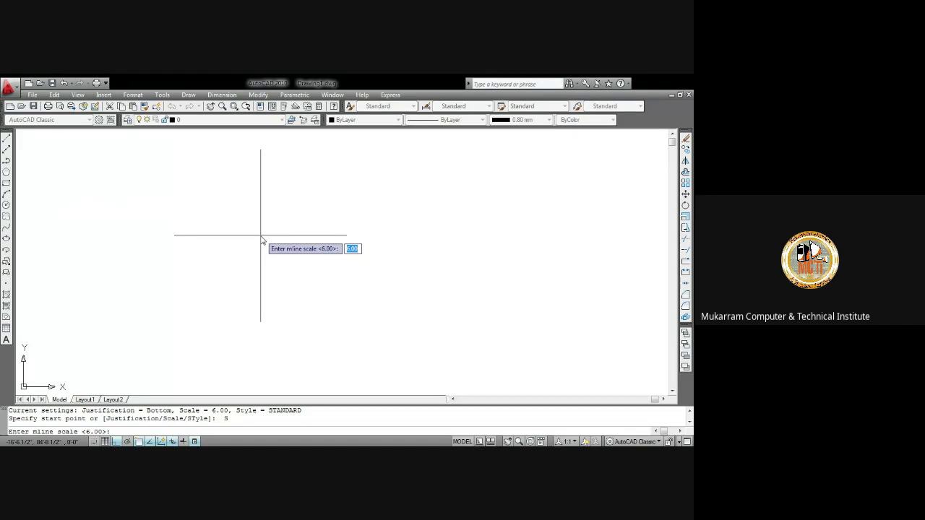
{"action": "type", "text": "6"}
{"action": "key", "text": "Return"}
Step: Draw three 12' multiline sides from a start point, then Close into a square
{"action": "left_click", "coordinate": [169, 184]}
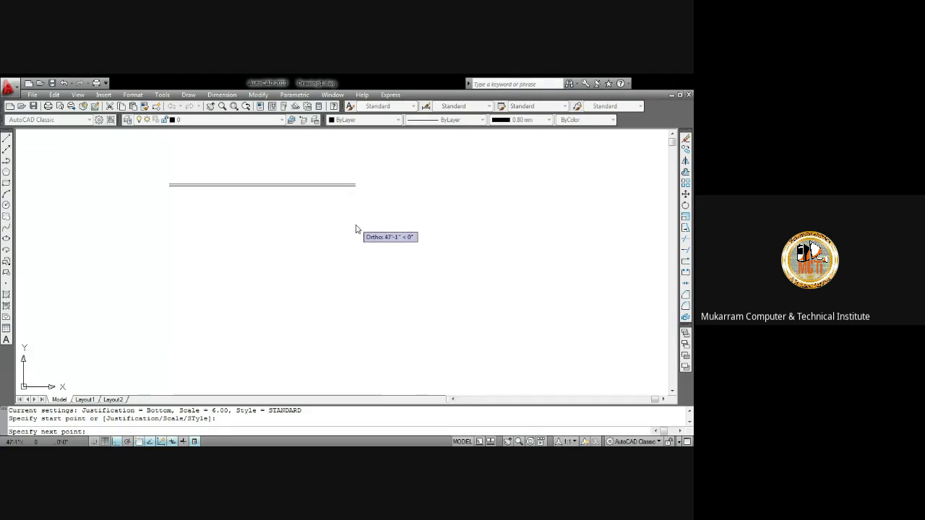
{"action": "type", "text": "12'"}
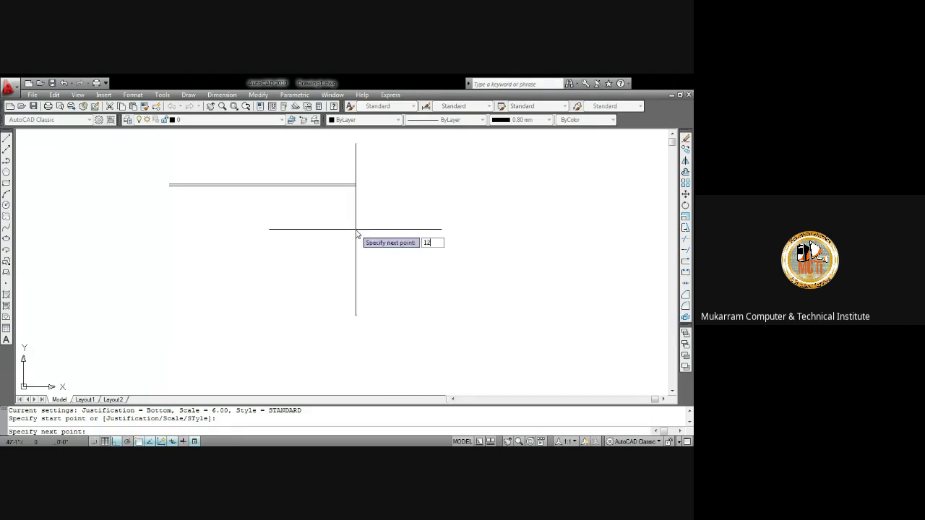
{"action": "key", "text": "Return"}
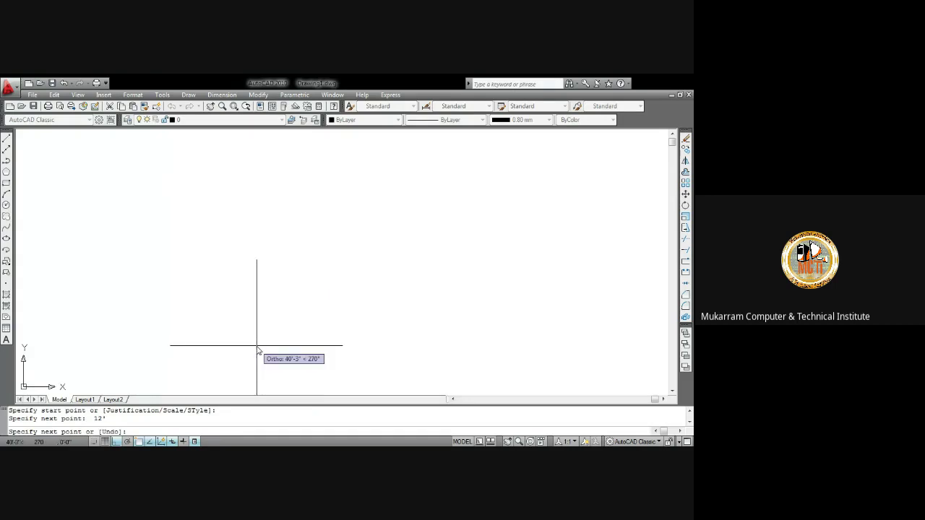
{"action": "type", "text": "12'"}
{"action": "key", "text": "Return"}
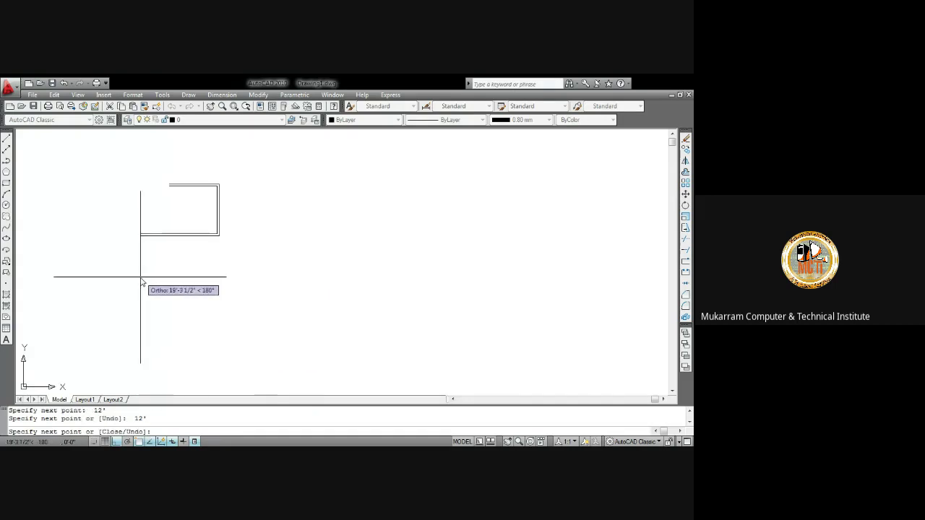
{"action": "type", "text": "12'"}
{"action": "key", "text": "Return"}
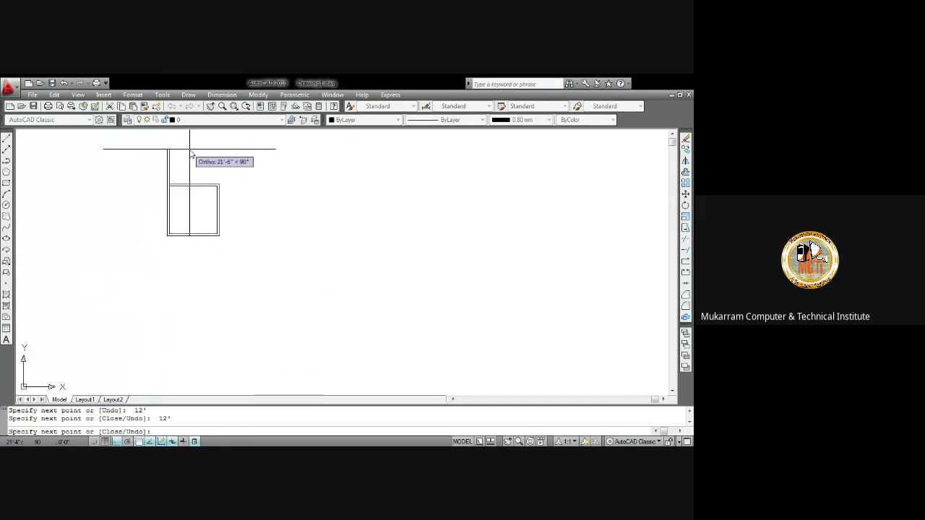
{"action": "type", "text": "C"}
{"action": "key", "text": "Return"}
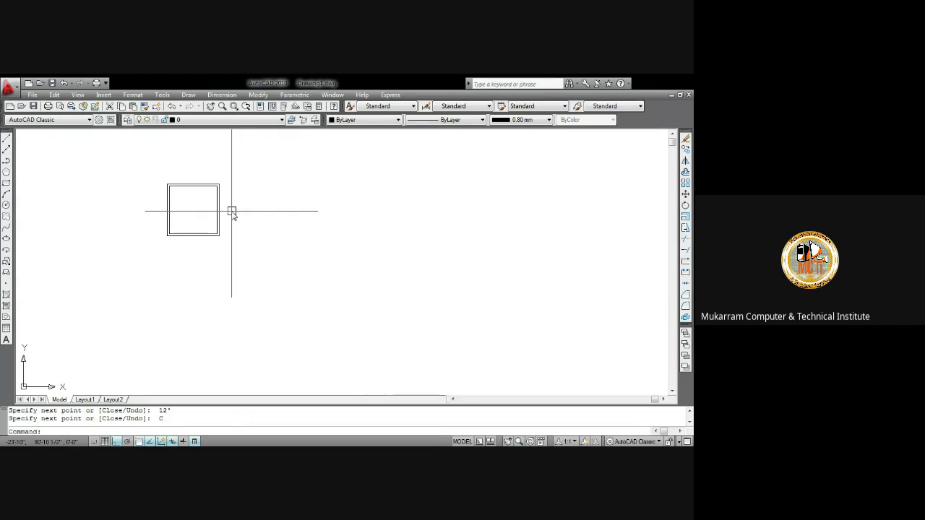
{"action": "middle_click_drag", "start_coordinate": [200, 169], "coordinate": [205, 203]}
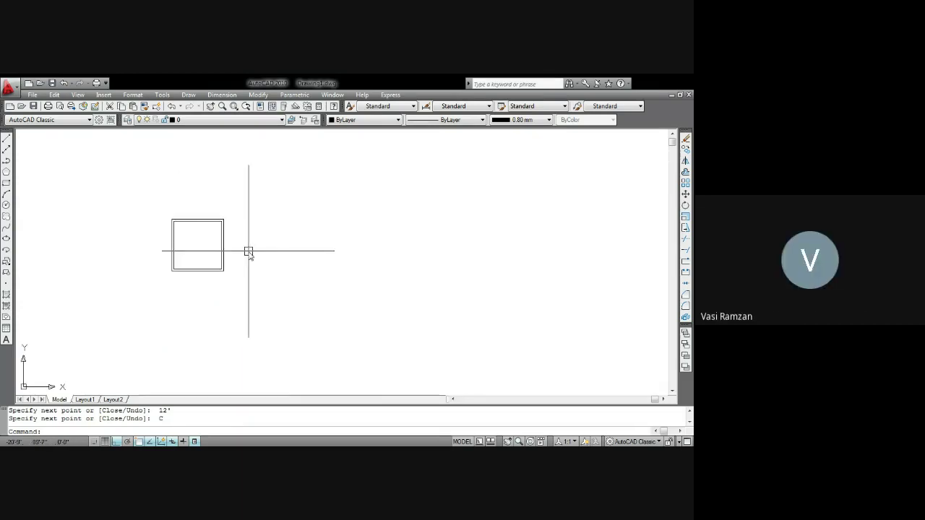
{"action": "scroll", "coordinate": [334, 260], "scroll_direction": "up", "scroll_amount": 3}
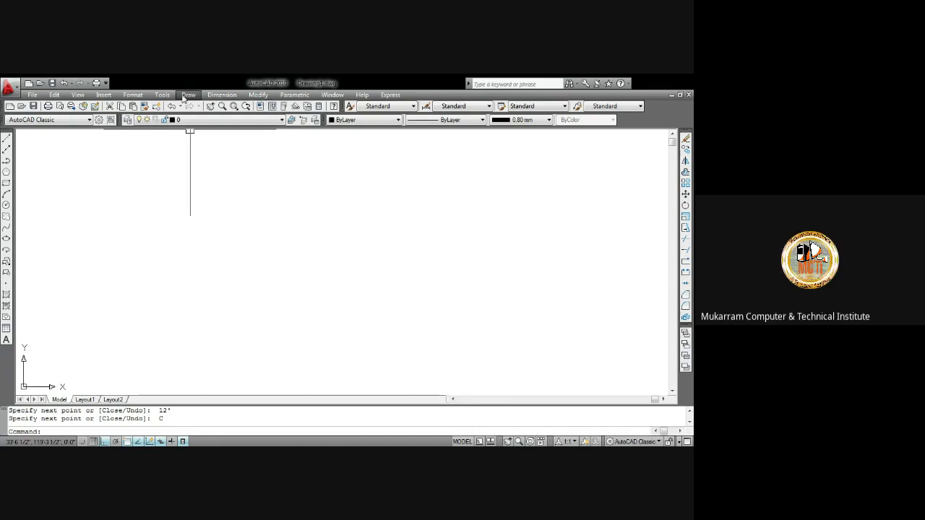
{"action": "left_click", "coordinate": [199, 97]}
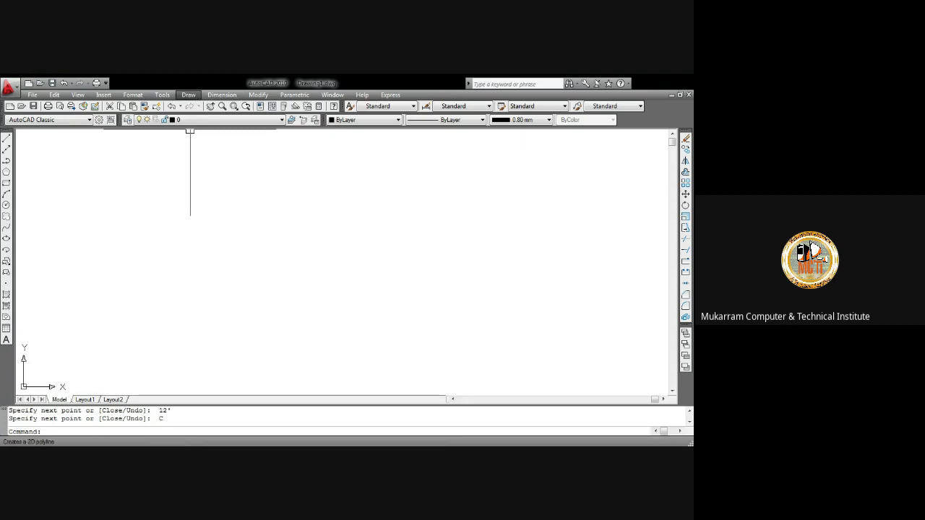
{"action": "left_click", "coordinate": [190, 131]}
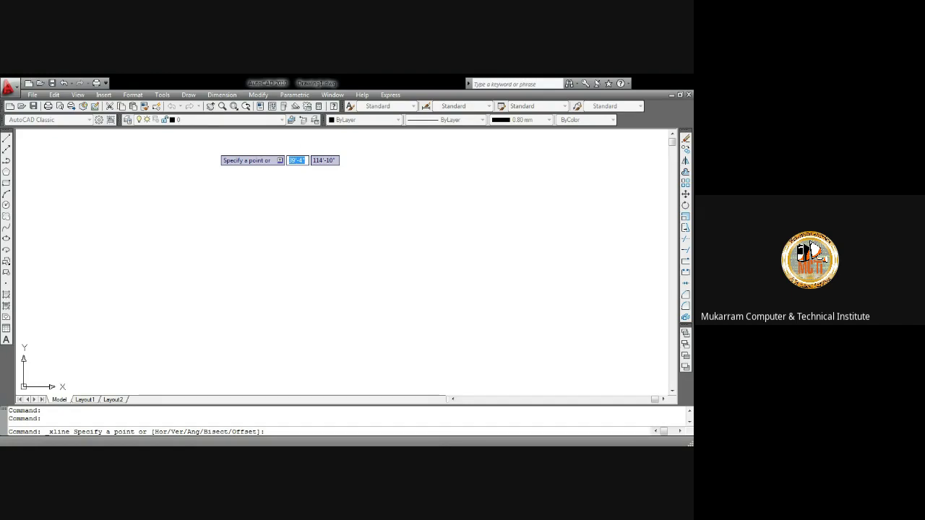
{"action": "type", "text": "O"}
{"action": "key", "text": "Return"}
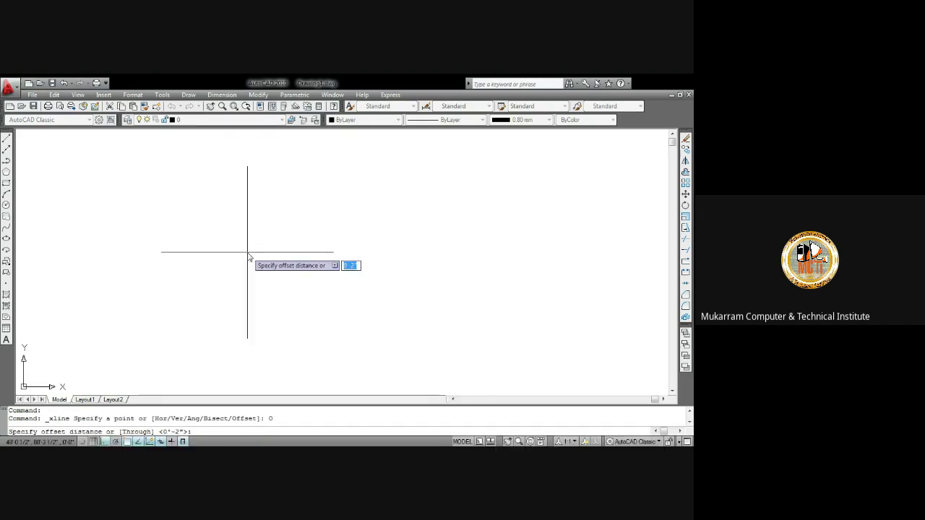
{"action": "key", "text": "Escape"}
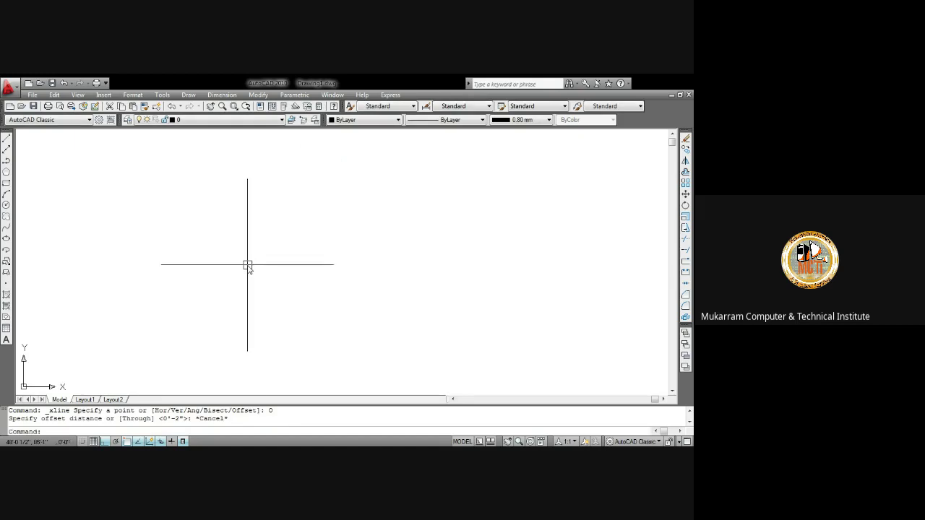
{"action": "middle_click_drag", "start_coordinate": [248, 265], "coordinate": [156, 141]}
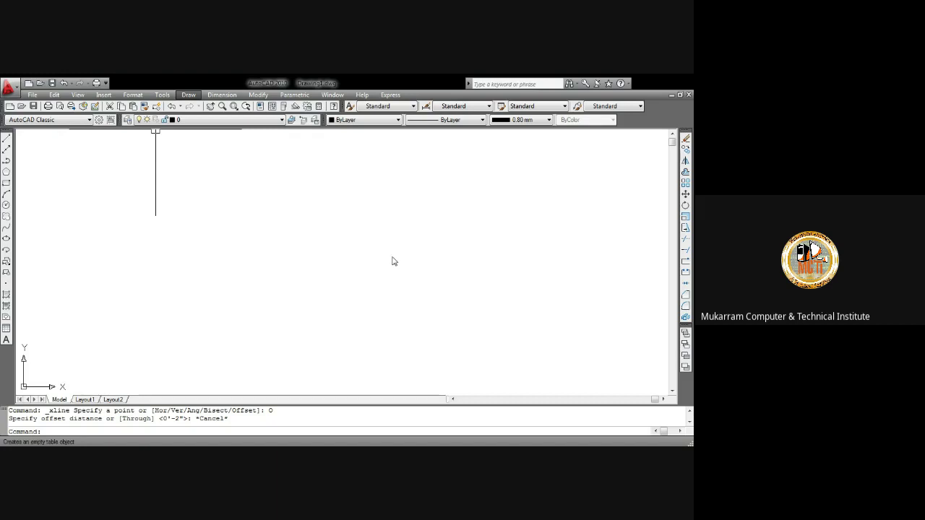
{"action": "left_click", "coordinate": [444, 270]}
{"action": "left_click", "coordinate": [226, 174]}
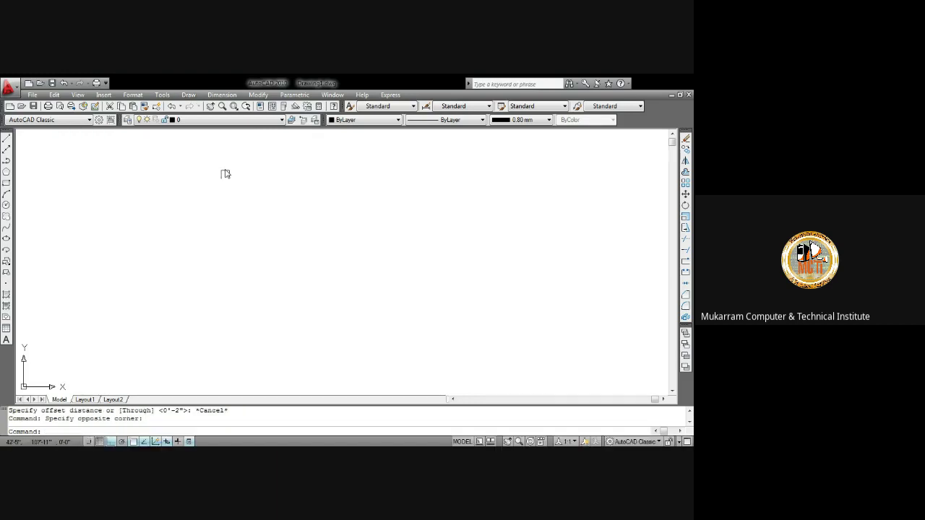
{"action": "left_click", "coordinate": [259, 95]}
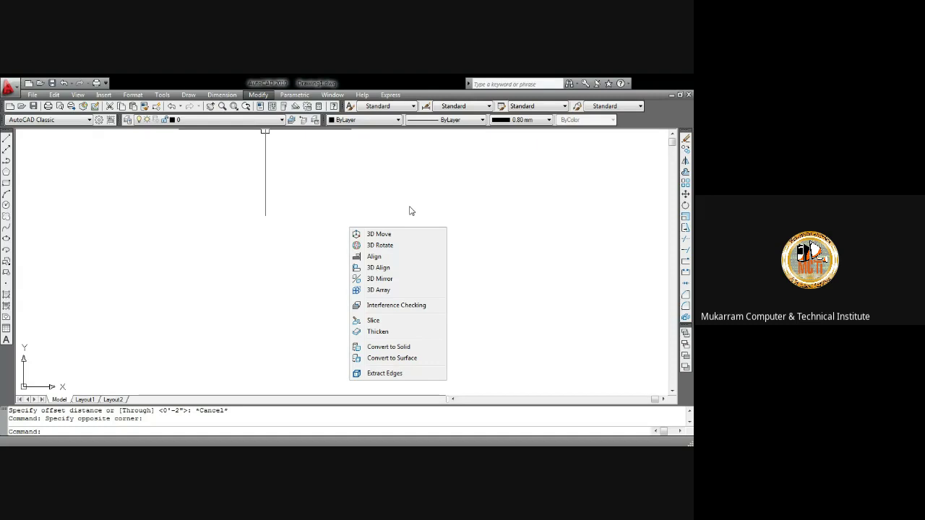
{"action": "left_click", "coordinate": [407, 209]}
{"action": "left_click", "coordinate": [438, 195]}
{"action": "left_click", "coordinate": [372, 167]}
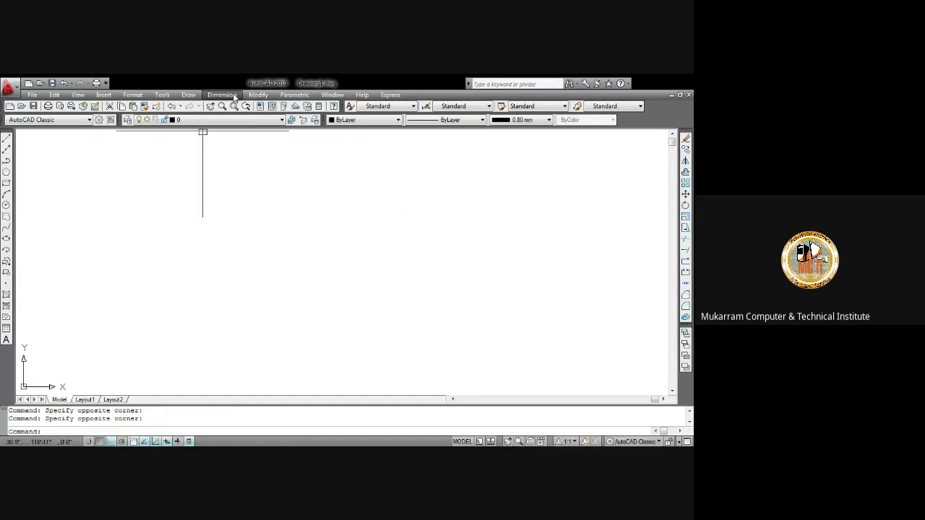
{"action": "left_click", "coordinate": [258, 95]}
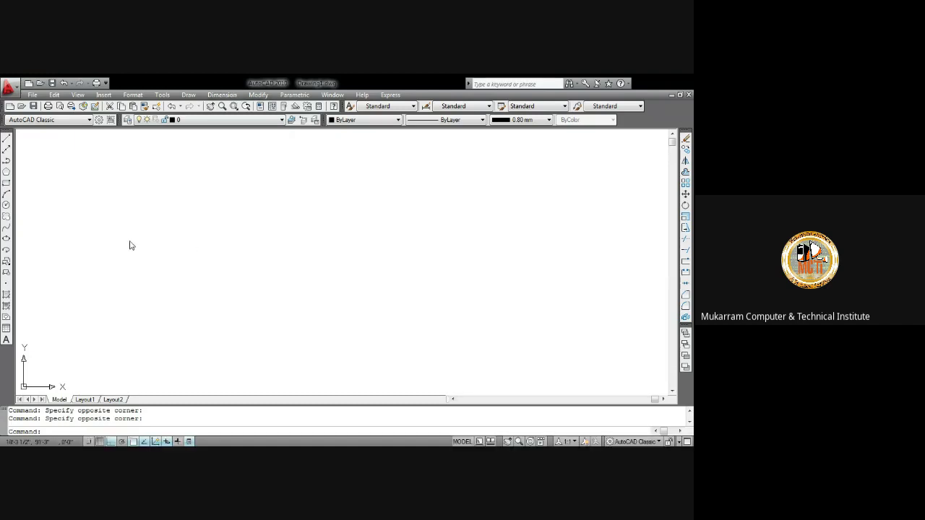
{"action": "left_click", "coordinate": [5, 183]}
{"action": "left_click", "coordinate": [190, 224]}
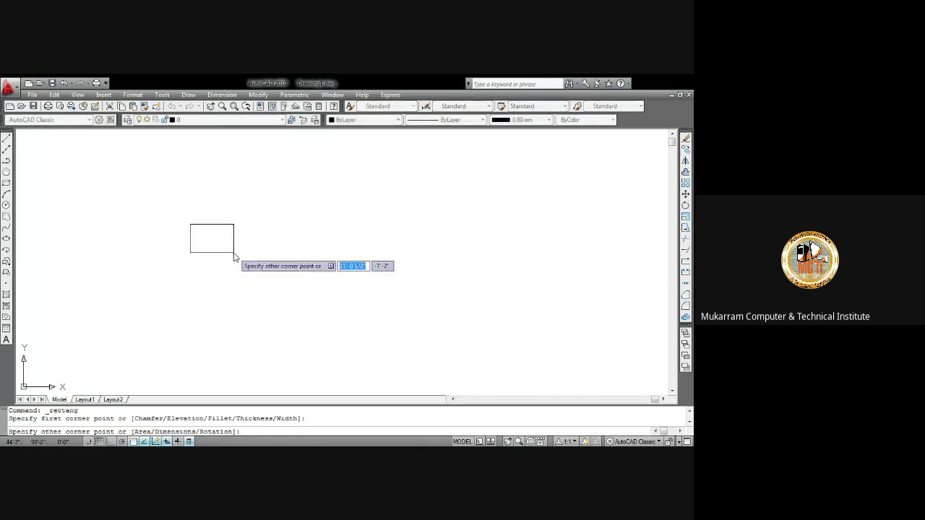
{"action": "left_click", "coordinate": [237, 256]}
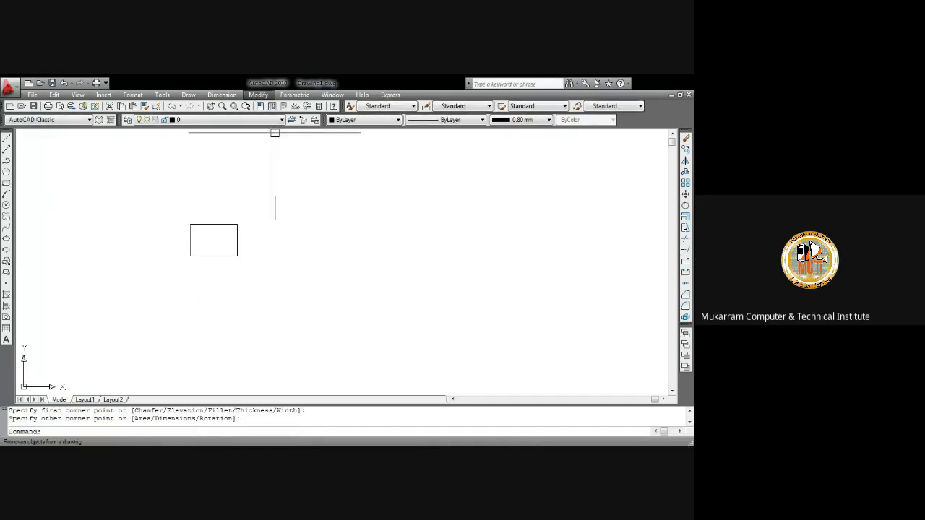
{"action": "left_click", "coordinate": [685, 138]}
{"action": "left_click", "coordinate": [266, 282]}
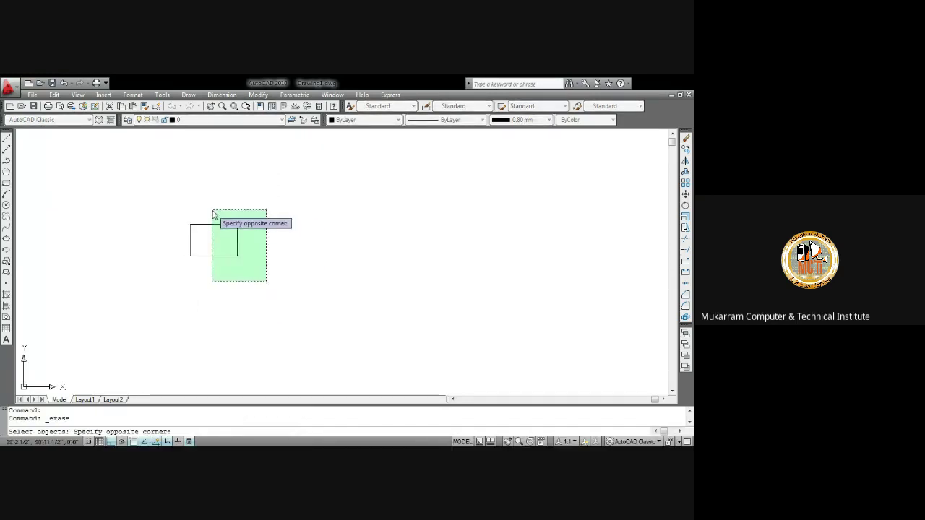
{"action": "left_click", "coordinate": [203, 202]}
{"action": "key", "text": "Return"}
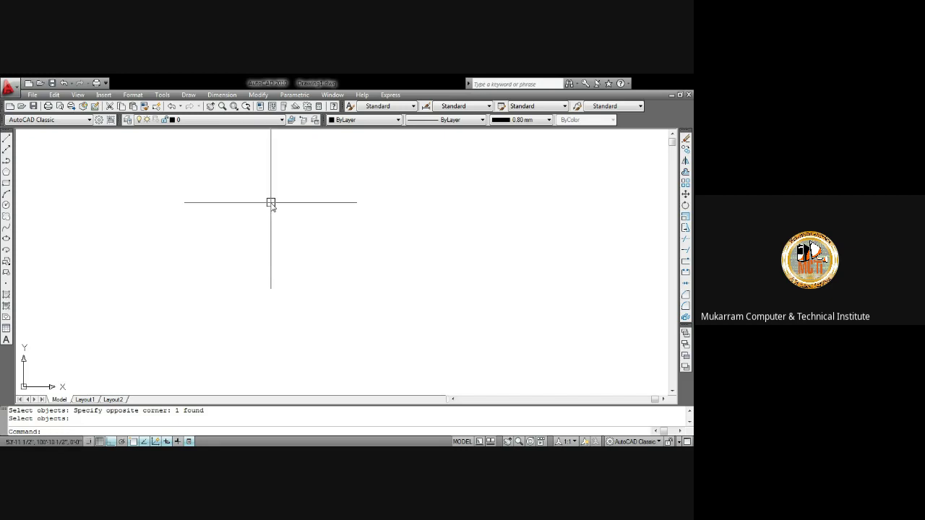
{"action": "left_click", "coordinate": [7, 183]}
{"action": "left_click", "coordinate": [121, 187]}
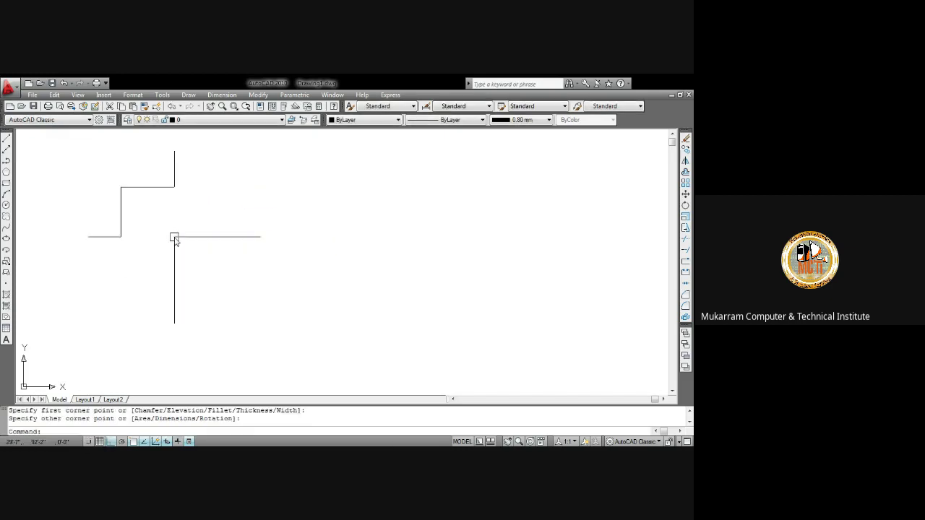
{"action": "left_click", "coordinate": [174, 237]}
{"action": "type", "text": "e"}
{"action": "key", "text": "Return"}
{"action": "left_click", "coordinate": [192, 244]}
{"action": "left_click", "coordinate": [171, 197]}
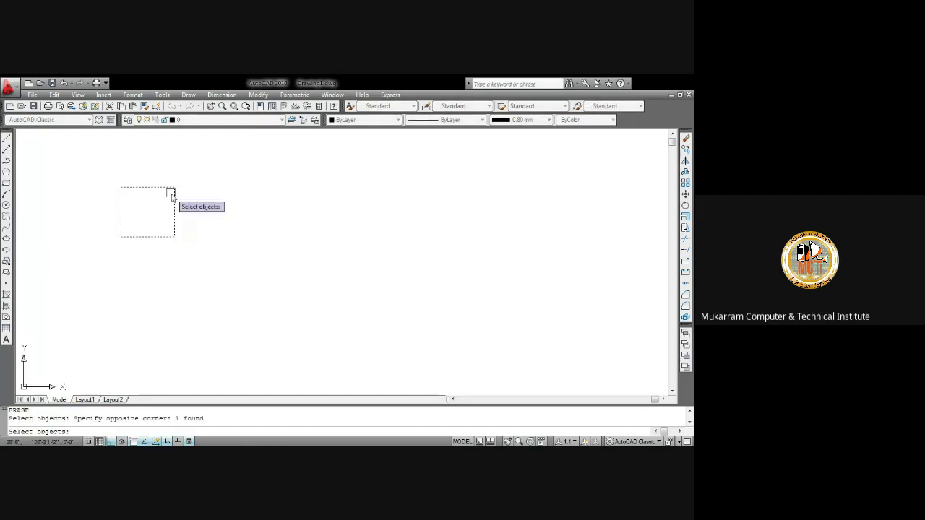
{"action": "key", "text": "Return"}
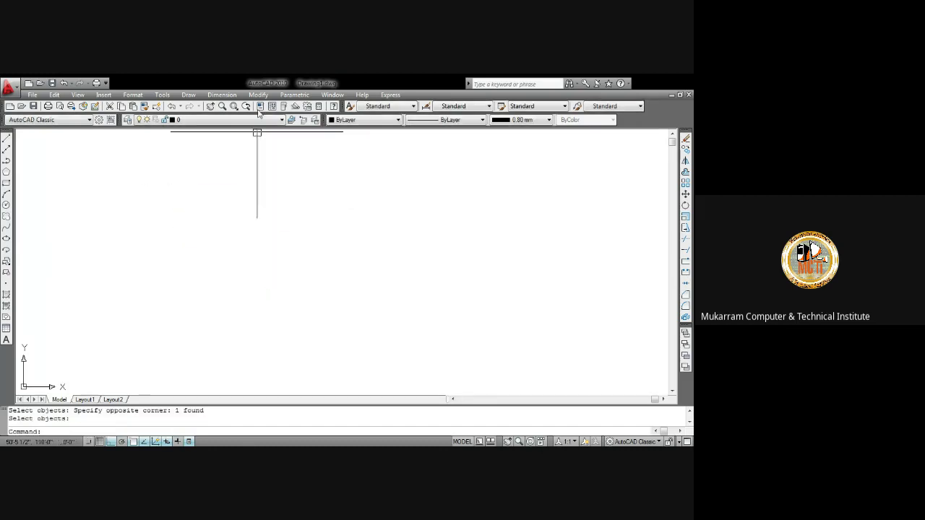
{"action": "left_click", "coordinate": [258, 94]}
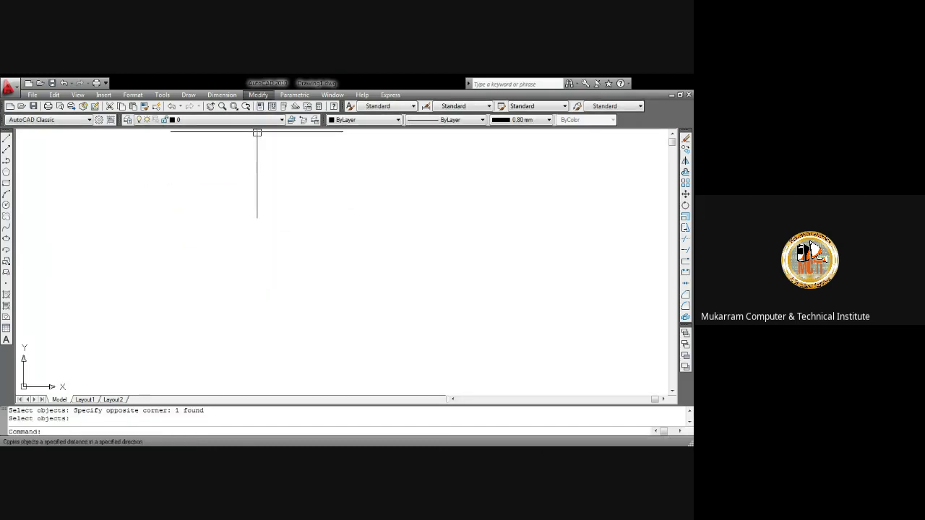
Step: Draw a rectangle and paste a copy beside it
{"action": "left_click", "coordinate": [6, 183]}
{"action": "left_click", "coordinate": [156, 193]}
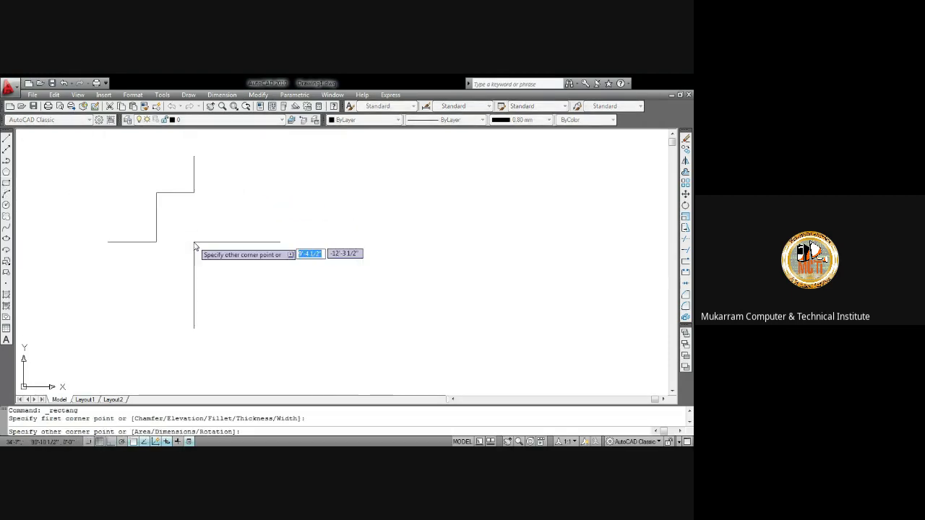
{"action": "left_click", "coordinate": [192, 240]}
{"action": "left_click", "coordinate": [193, 217]}
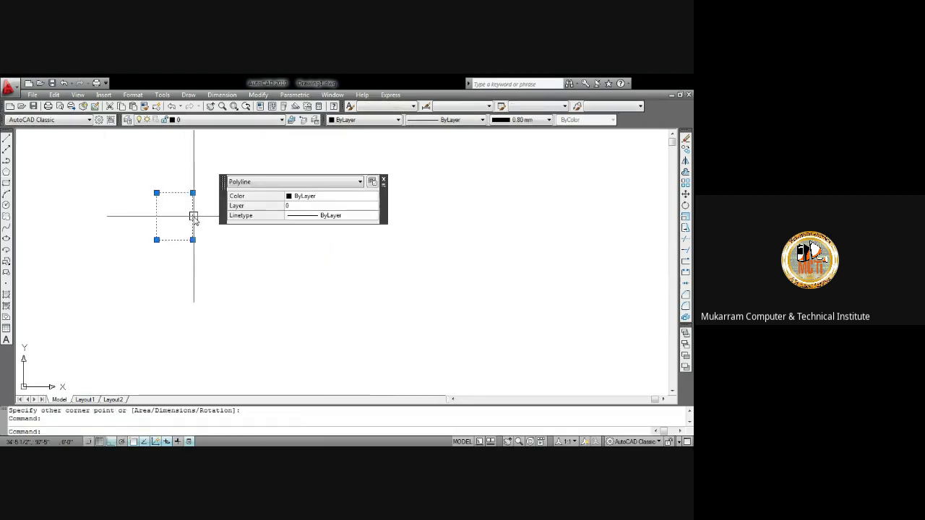
{"action": "key", "text": "ctrl+c"}
{"action": "key", "text": "ctrl+v"}
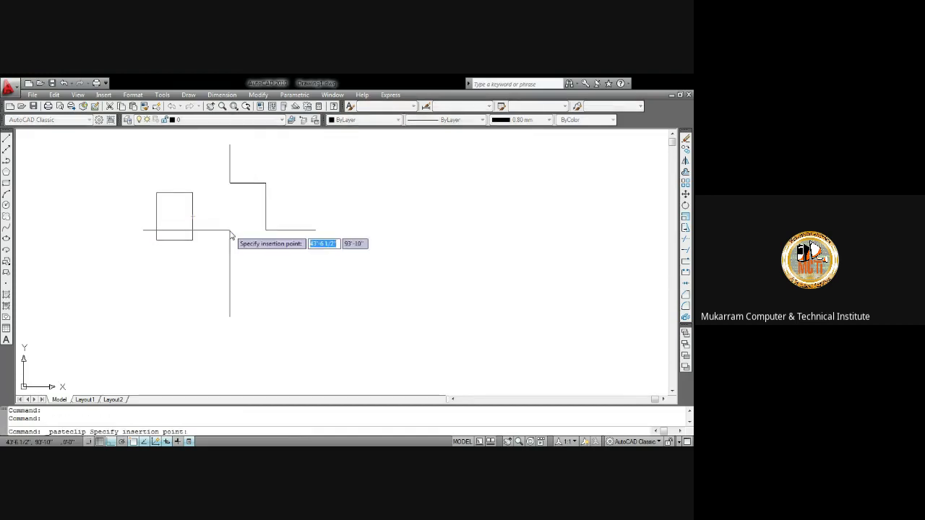
{"action": "left_click", "coordinate": [230, 230]}
Step: Paste a third rectangle further to the right
{"action": "middle_click_drag", "start_coordinate": [258, 207], "coordinate": [229, 236]}
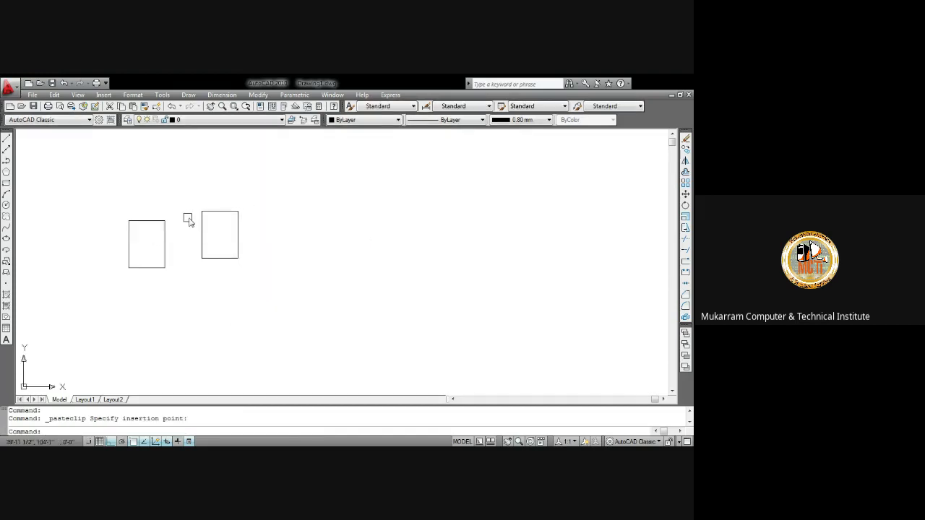
{"action": "left_click", "coordinate": [204, 220]}
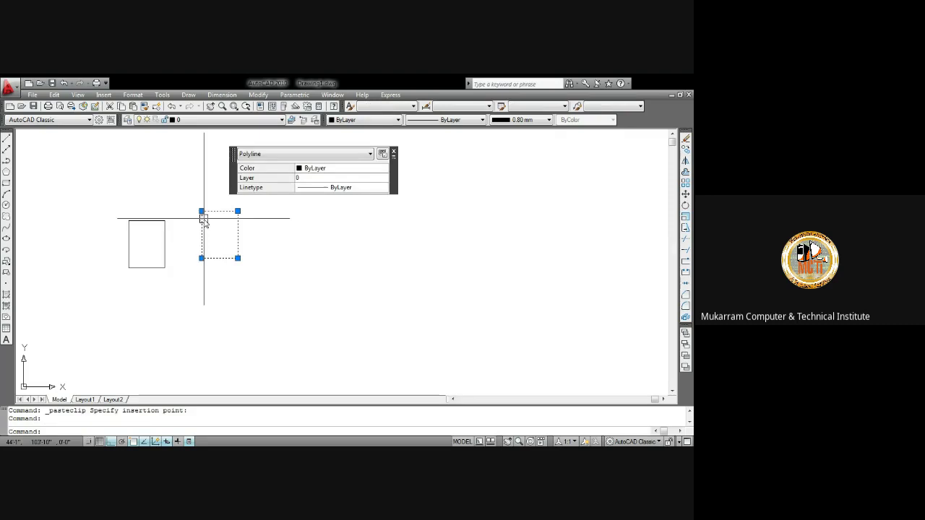
{"action": "key", "text": "ctrl+c"}
{"action": "key", "text": "ctrl+v"}
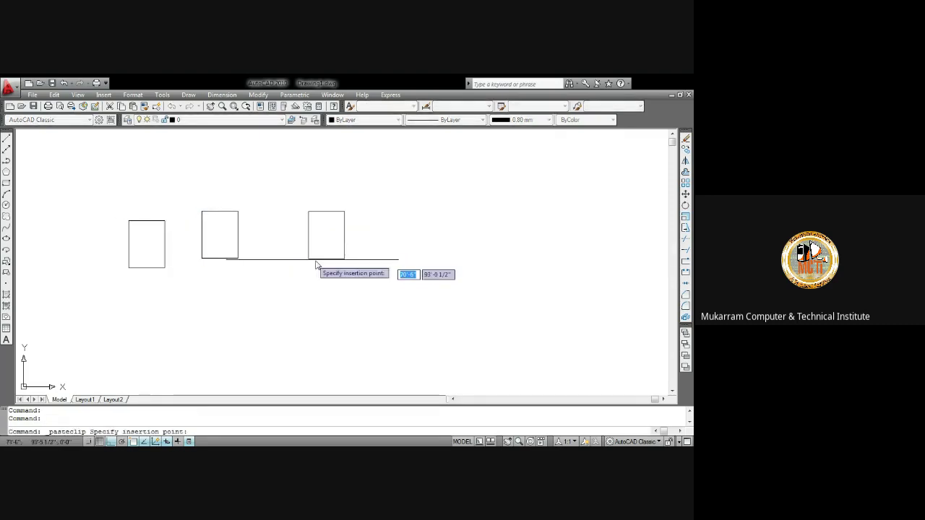
{"action": "left_click", "coordinate": [451, 250]}
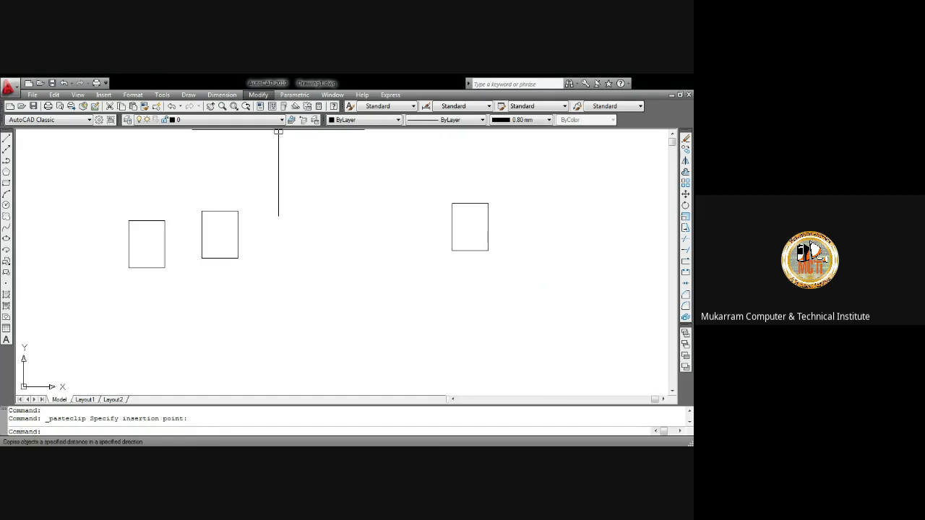
Step: Window-select the two right-hand rectangles and delete them
{"action": "left_click", "coordinate": [362, 193]}
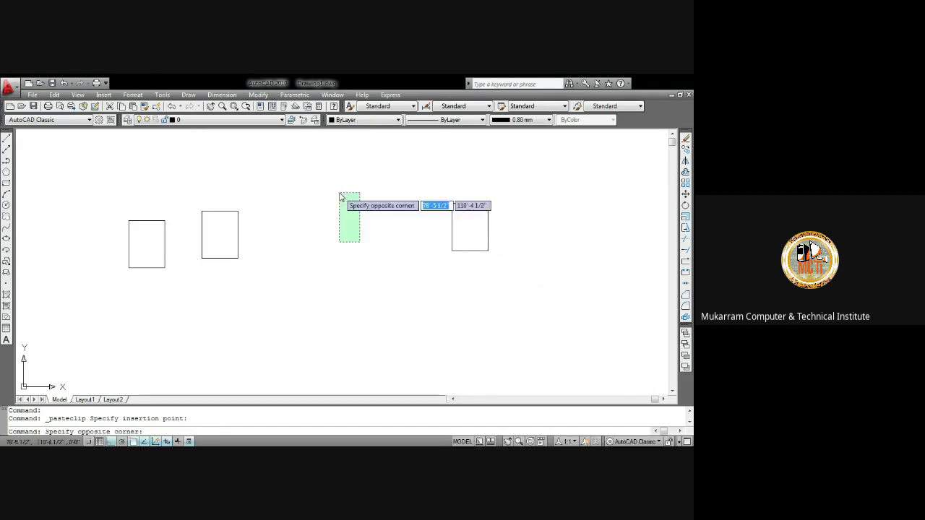
{"action": "left_click", "coordinate": [339, 241]}
{"action": "left_click", "coordinate": [184, 188]}
{"action": "left_click", "coordinate": [432, 292]}
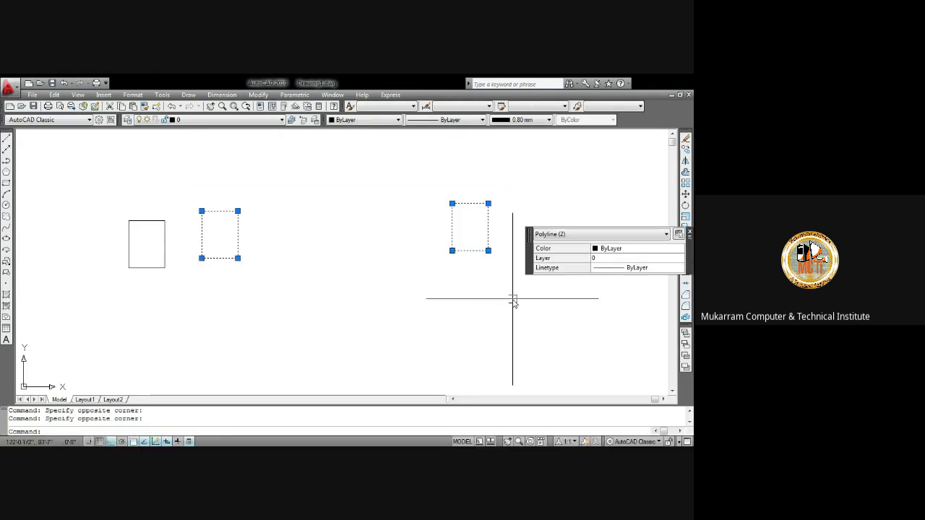
{"action": "key", "text": "Delete"}
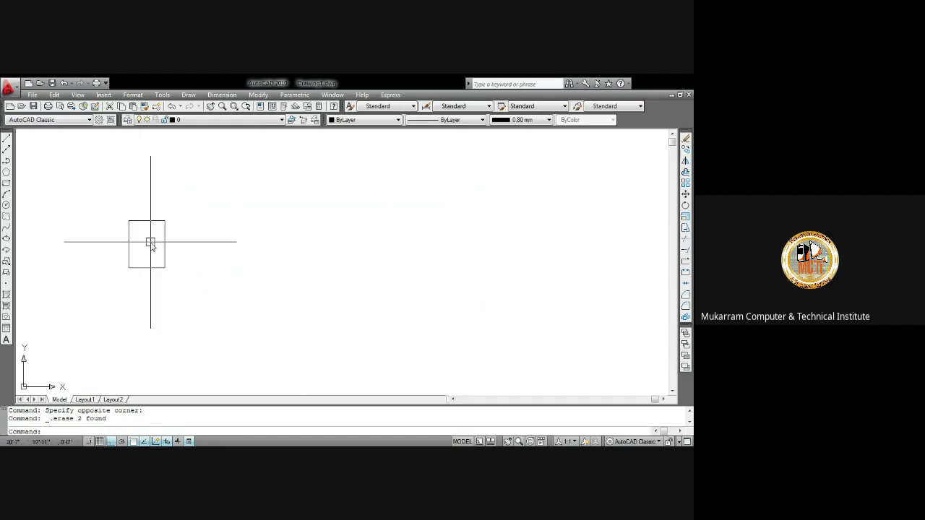
Step: Window-select the remaining left rectangle and delete it
{"action": "left_click", "coordinate": [155, 227]}
{"action": "left_click", "coordinate": [161, 227]}
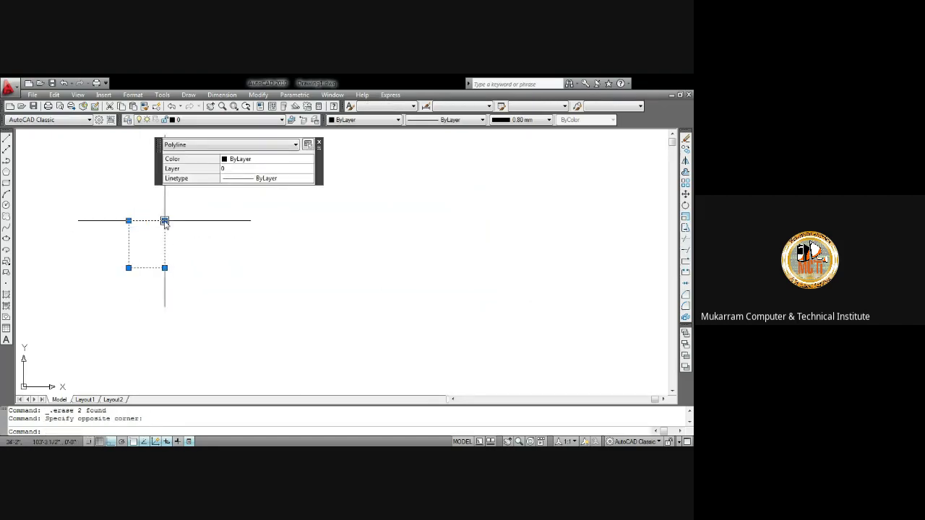
{"action": "key", "text": "Escape"}
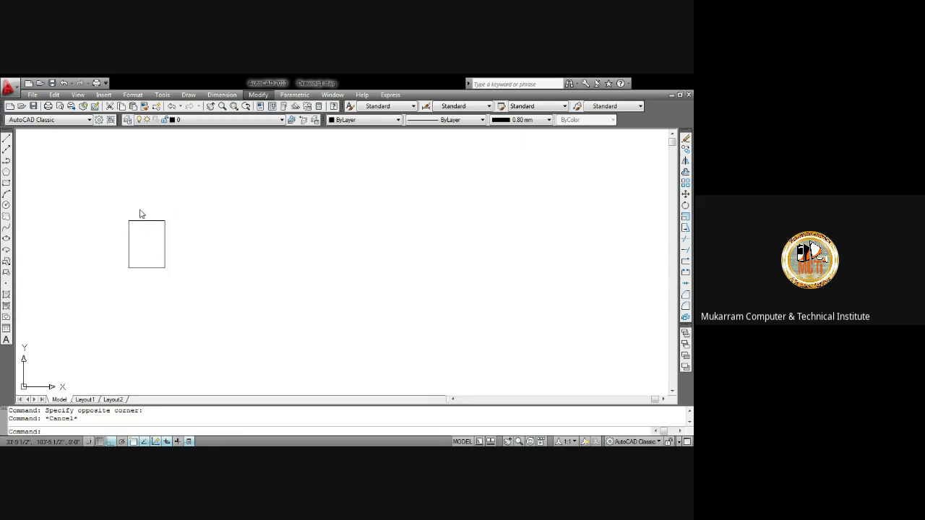
{"action": "middle_click_drag", "start_coordinate": [114, 218], "coordinate": [200, 191]}
{"action": "left_click", "coordinate": [198, 178]}
{"action": "left_click", "coordinate": [264, 265]}
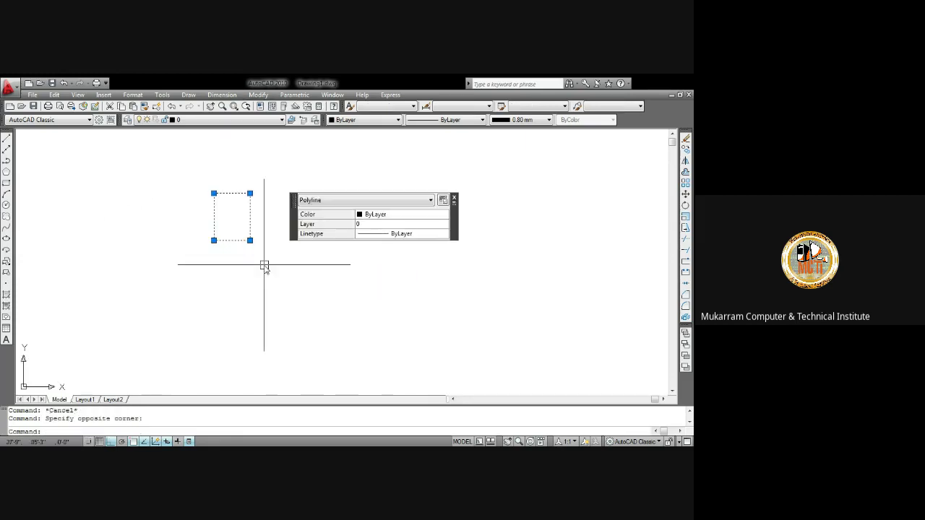
{"action": "key", "text": "Delete"}
{"action": "type", "text": "re"}
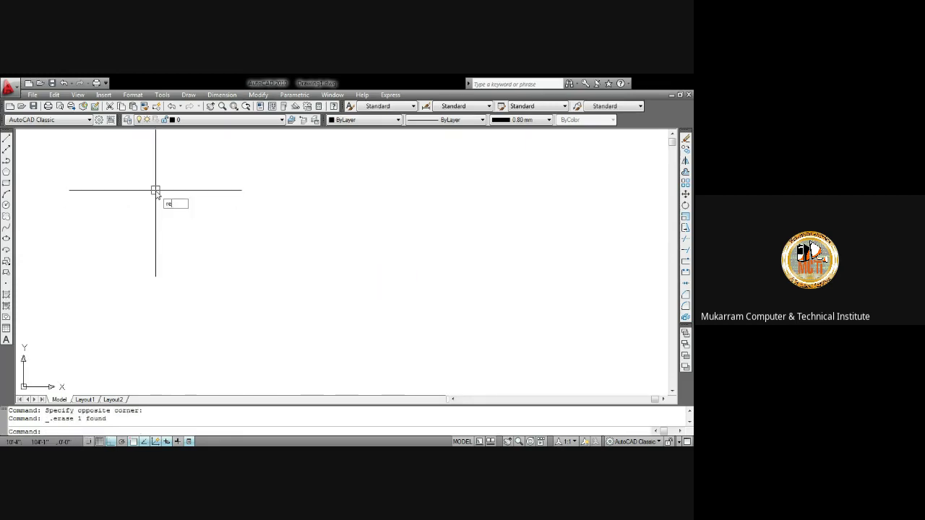
Step: Draw a 2 by 3 rectangle in the upper part of the drawing
{"action": "type", "text": "c"}
{"action": "key", "text": "Return"}
{"action": "left_click", "coordinate": [98, 181]}
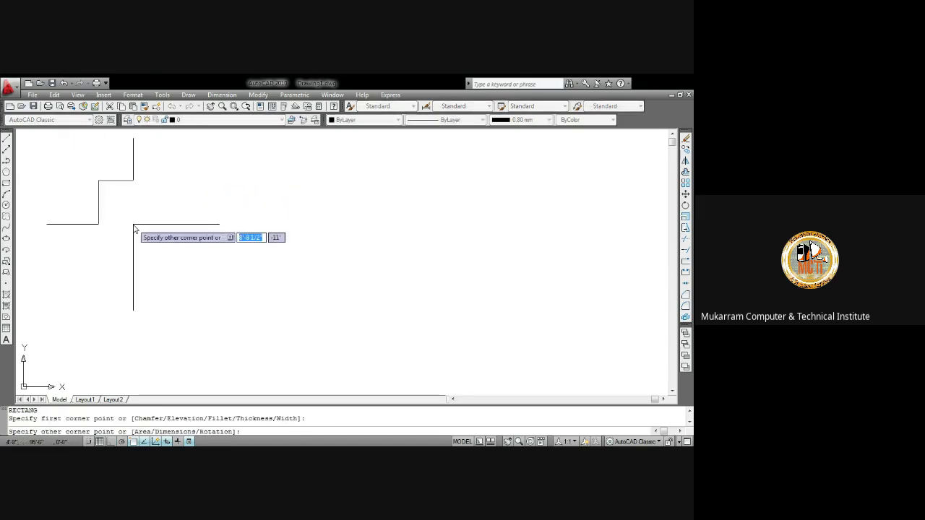
{"action": "type", "text": "2"}
{"action": "key", "text": "Tab"}
{"action": "type", "text": "3"}
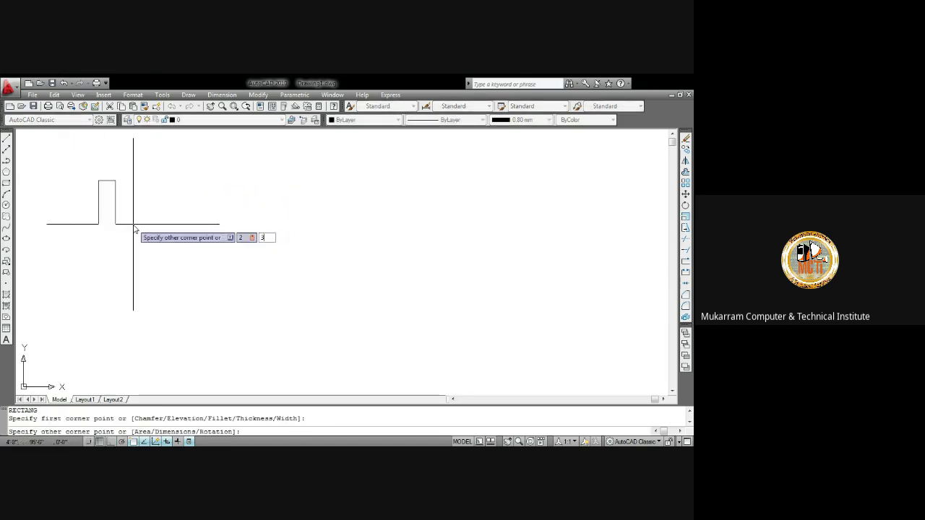
{"action": "key", "text": "Return"}
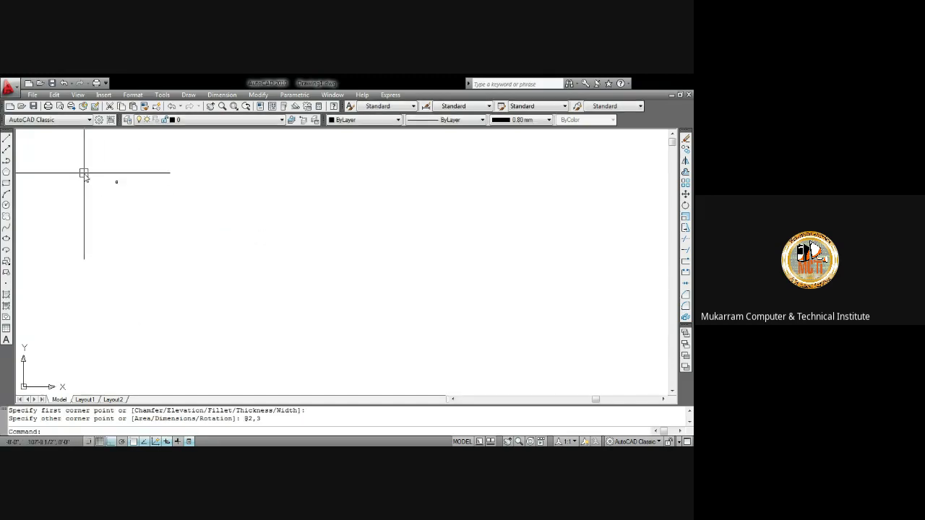
{"action": "scroll", "coordinate": [84, 174], "scroll_direction": "up", "scroll_amount": 6}
{"action": "scroll", "coordinate": [272, 200], "scroll_direction": "up", "scroll_amount": 2}
{"action": "scroll", "coordinate": [263, 192], "scroll_direction": "up", "scroll_amount": 3}
{"action": "scroll", "coordinate": [245, 176], "scroll_direction": "up", "scroll_amount": 3}
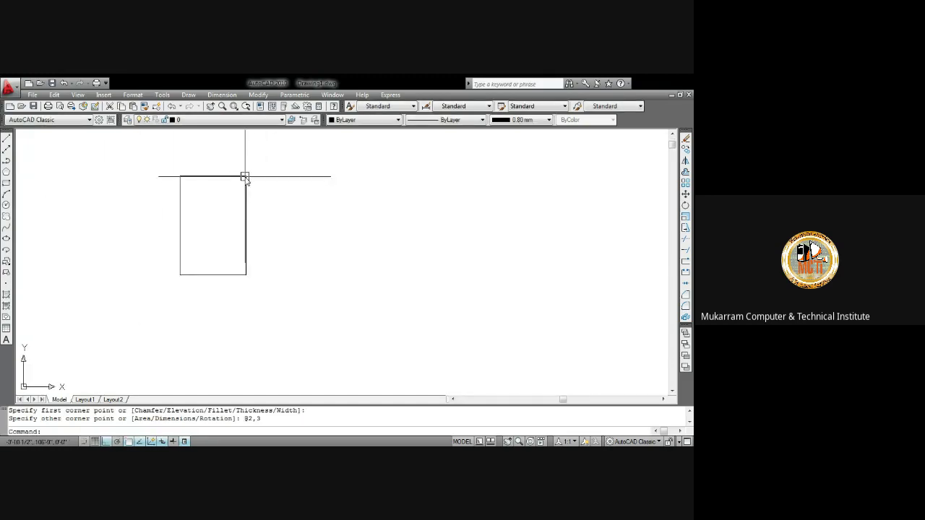
{"action": "scroll", "coordinate": [194, 173], "scroll_direction": "down", "scroll_amount": 2}
{"action": "scroll", "coordinate": [196, 173], "scroll_direction": "down", "scroll_amount": 4}
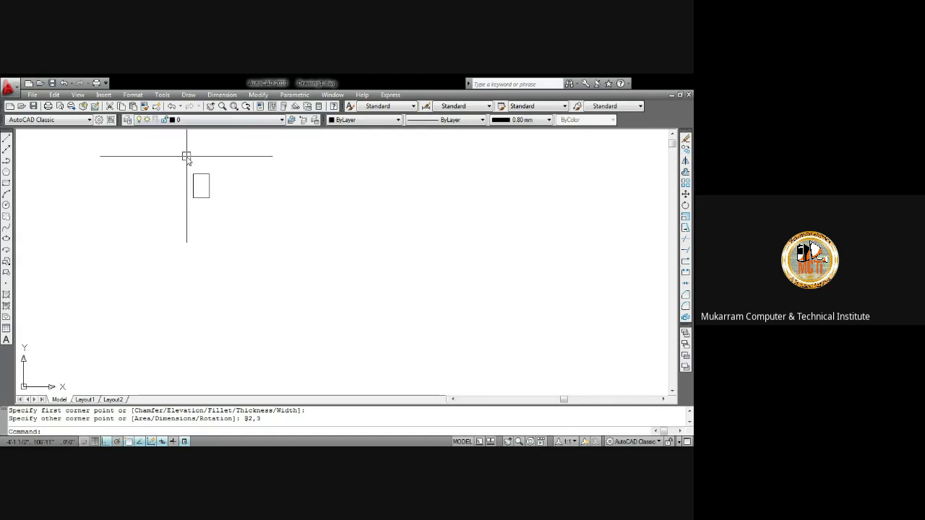
Step: Copy the rectangle with CO to distances 4, 8 and 12 to the right
{"action": "left_click", "coordinate": [186, 155]}
{"action": "left_click", "coordinate": [228, 223]}
{"action": "type", "text": "co"}
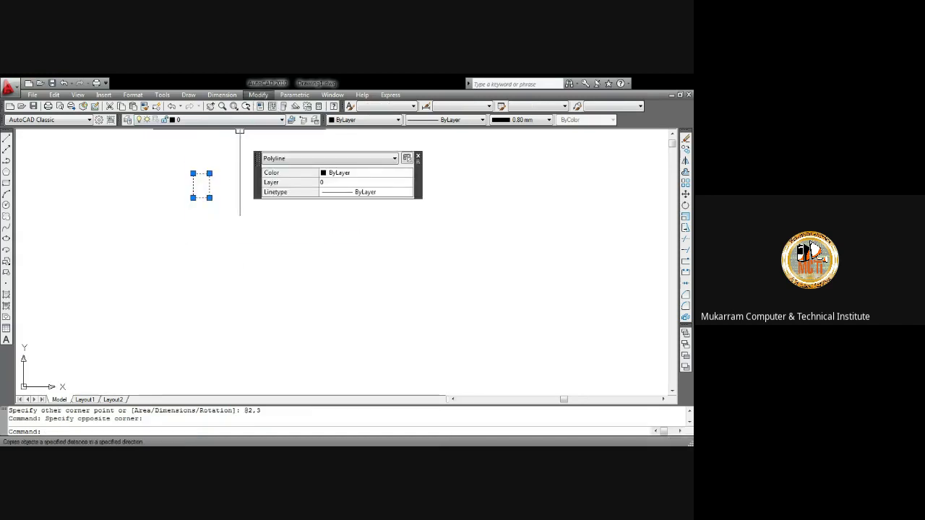
{"action": "key", "text": "Return"}
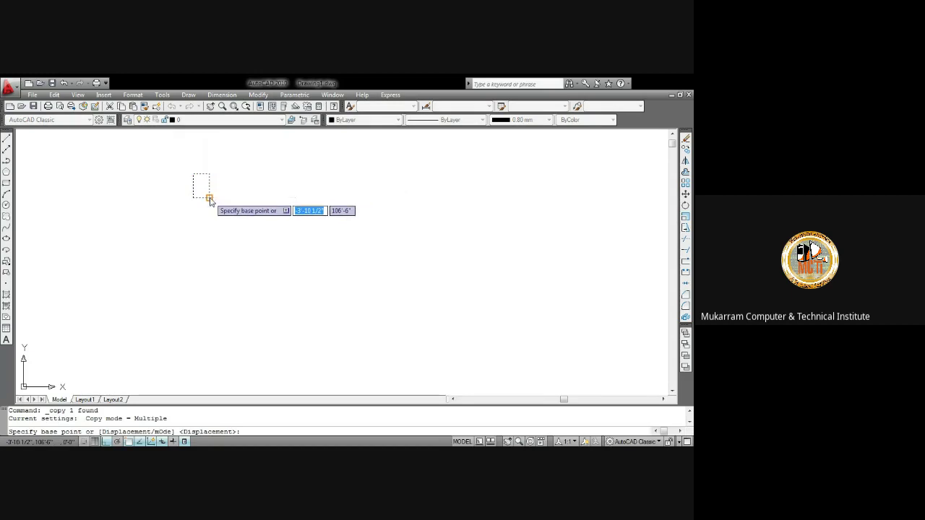
{"action": "left_click", "coordinate": [209, 197]}
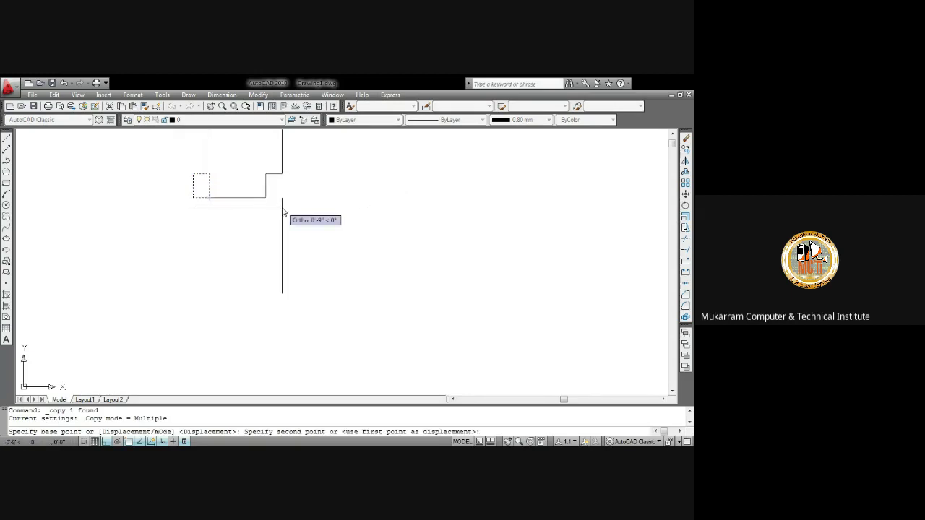
{"action": "type", "text": "4"}
{"action": "key", "text": "Return"}
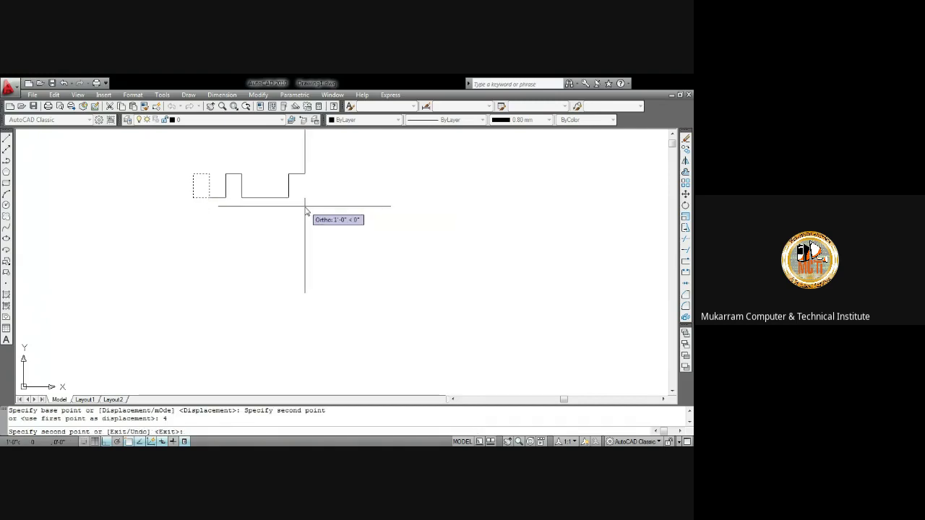
{"action": "type", "text": "8"}
{"action": "key", "text": "Return"}
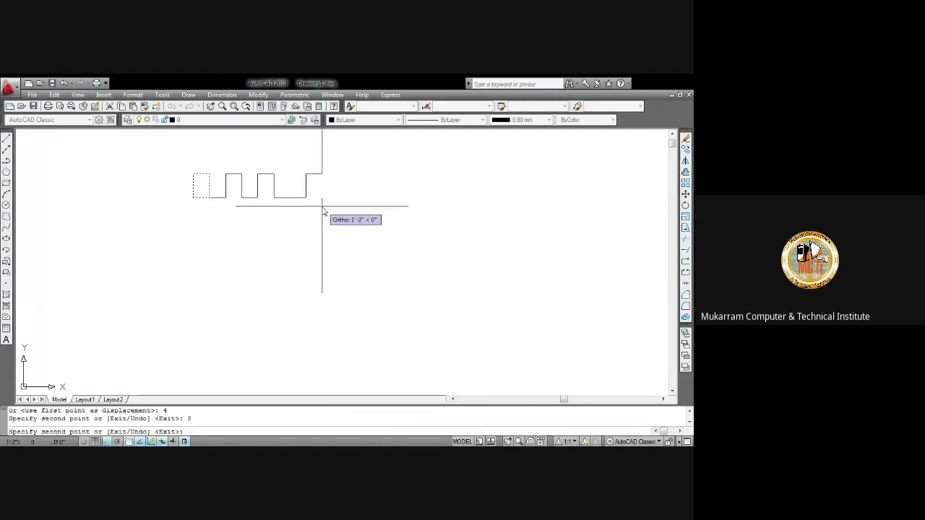
{"action": "type", "text": "12"}
{"action": "key", "text": "Return"}
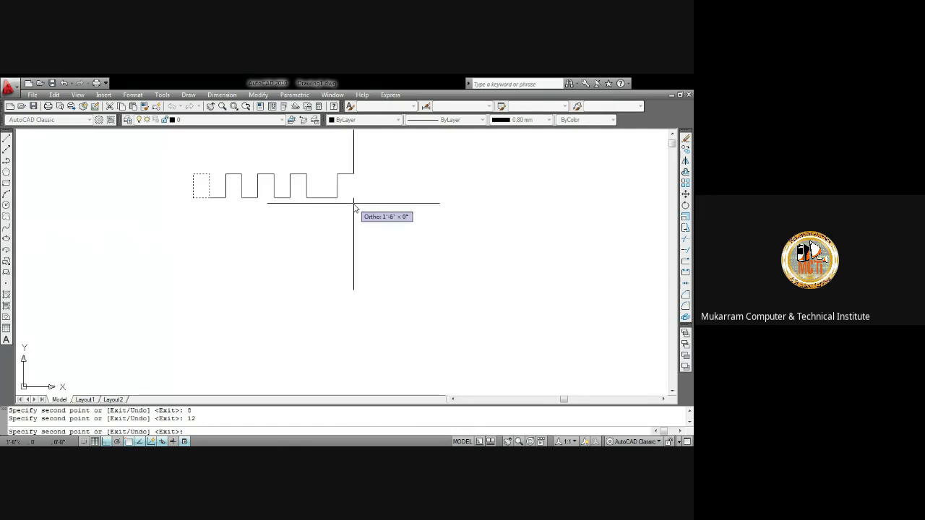
Step: Add further copies at 16, 20, 24 and 28 to complete the row of eight
{"action": "type", "text": "16"}
{"action": "key", "text": "Return"}
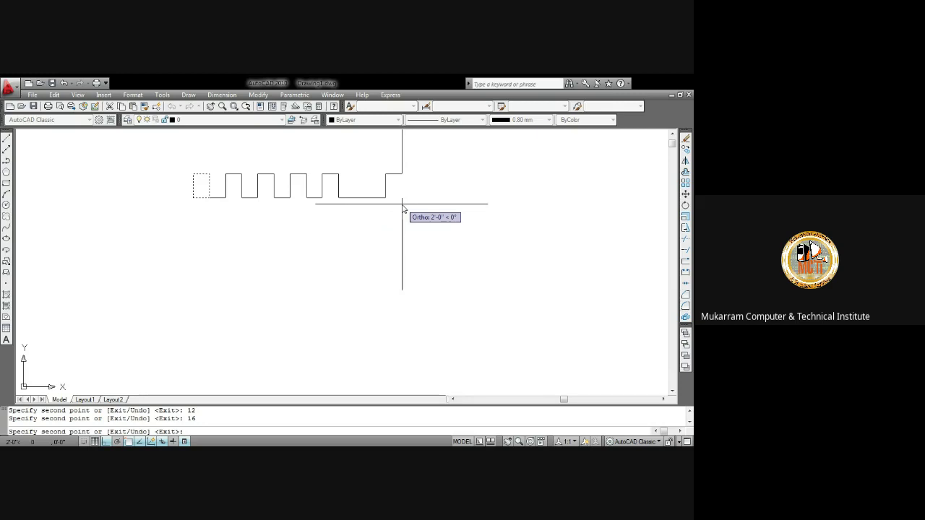
{"action": "type", "text": "20"}
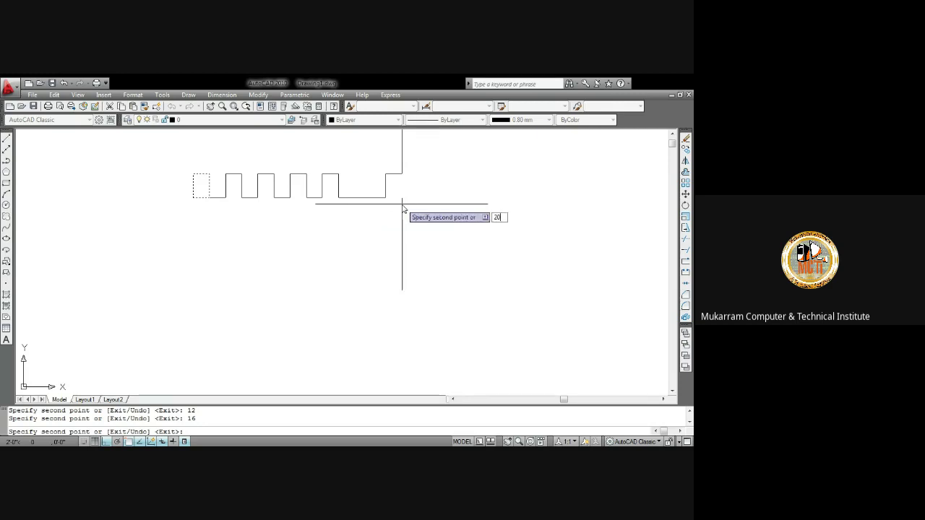
{"action": "key", "text": "Return"}
{"action": "type", "text": "24"}
{"action": "key", "text": "Return"}
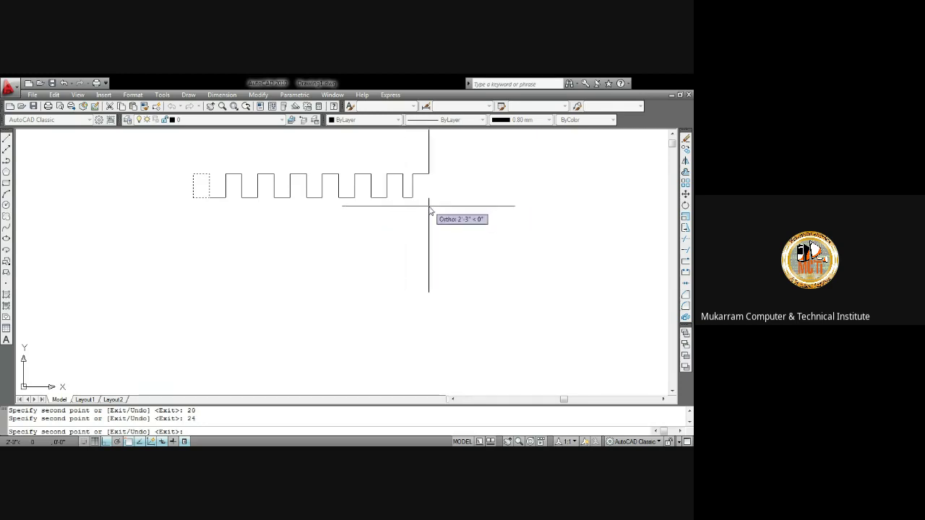
{"action": "type", "text": "28"}
{"action": "key", "text": "Return"}
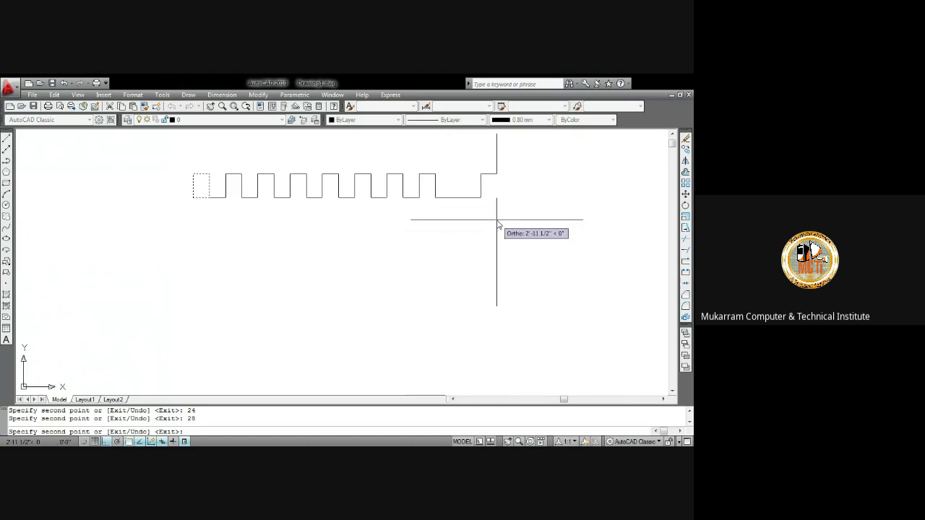
{"action": "key", "text": "Return"}
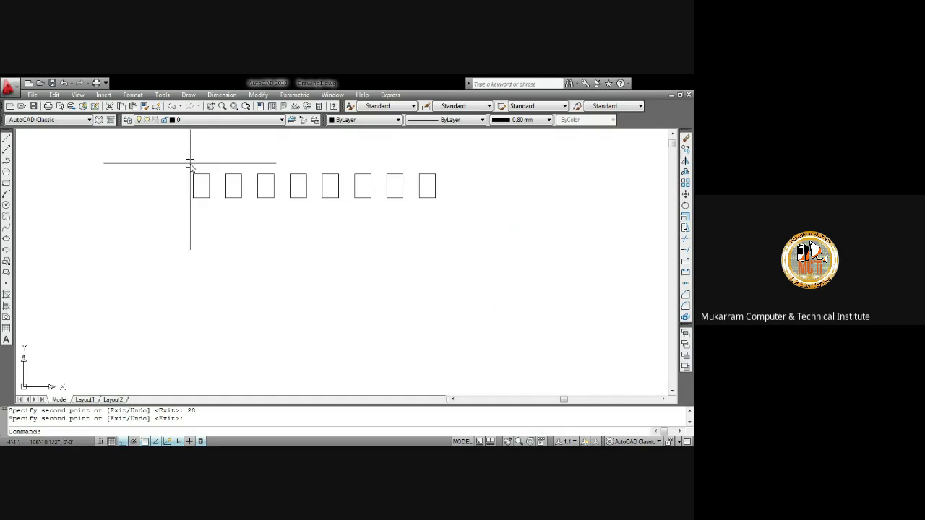
Step: Select the first rectangle and start copying it from its corner, with Ortho off
{"action": "left_click", "coordinate": [159, 166]}
{"action": "left_click", "coordinate": [213, 210]}
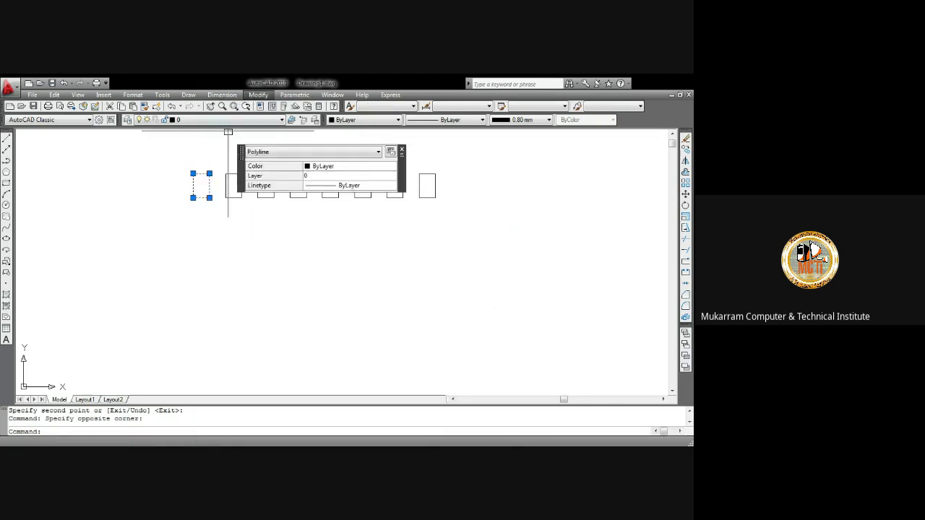
{"action": "left_click", "coordinate": [263, 203]}
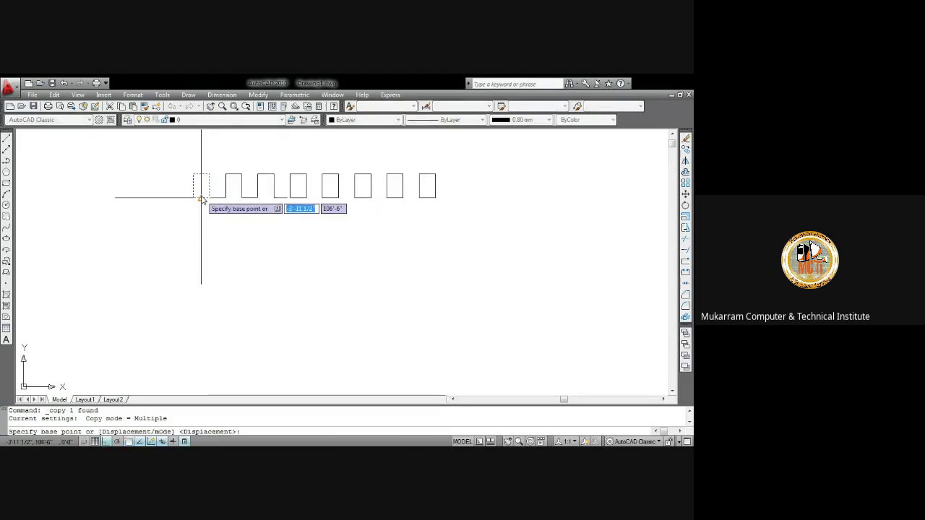
{"action": "left_click", "coordinate": [202, 198]}
{"action": "key", "text": "F8"}
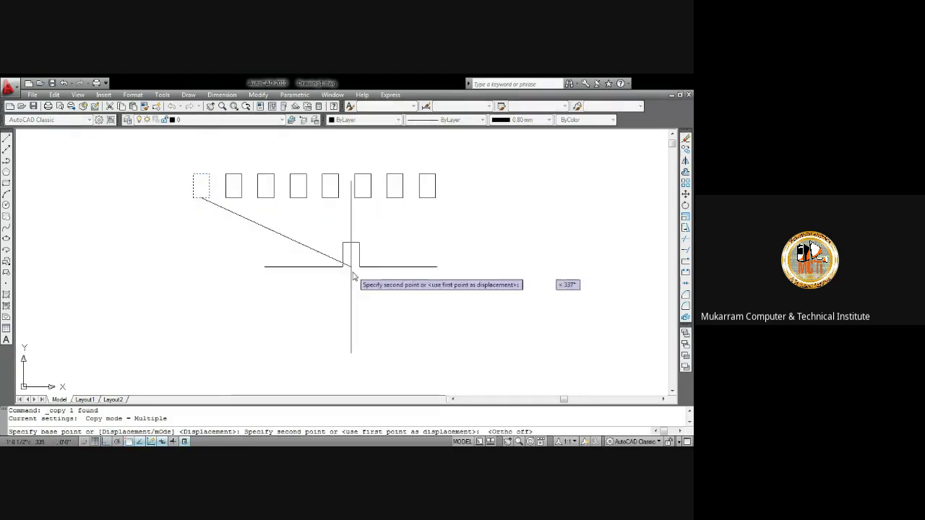
Step: Scatter 27 copies of the rectangle at random spots across the canvas, then end copying
{"action": "left_click", "coordinate": [491, 205]}
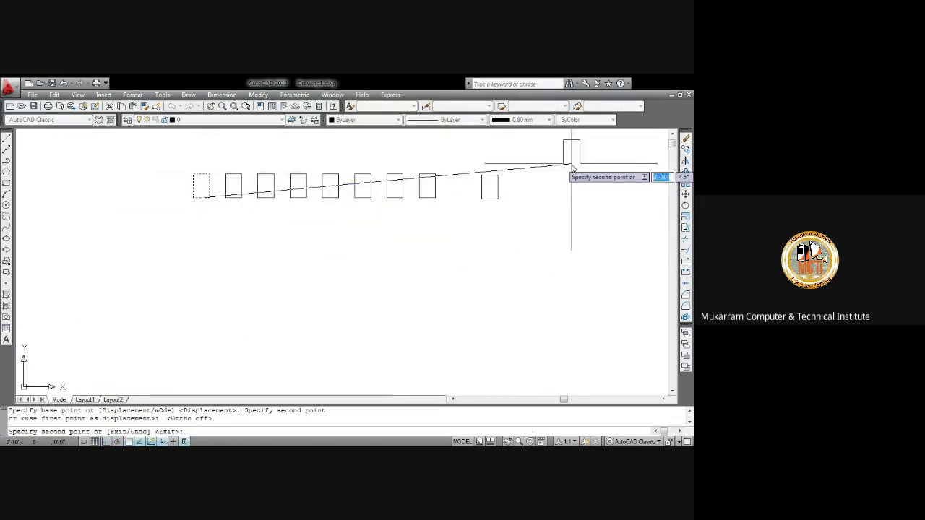
{"action": "left_click", "coordinate": [239, 246]}
{"action": "left_click", "coordinate": [168, 233]}
{"action": "left_click", "coordinate": [251, 364]}
{"action": "left_click", "coordinate": [342, 303]}
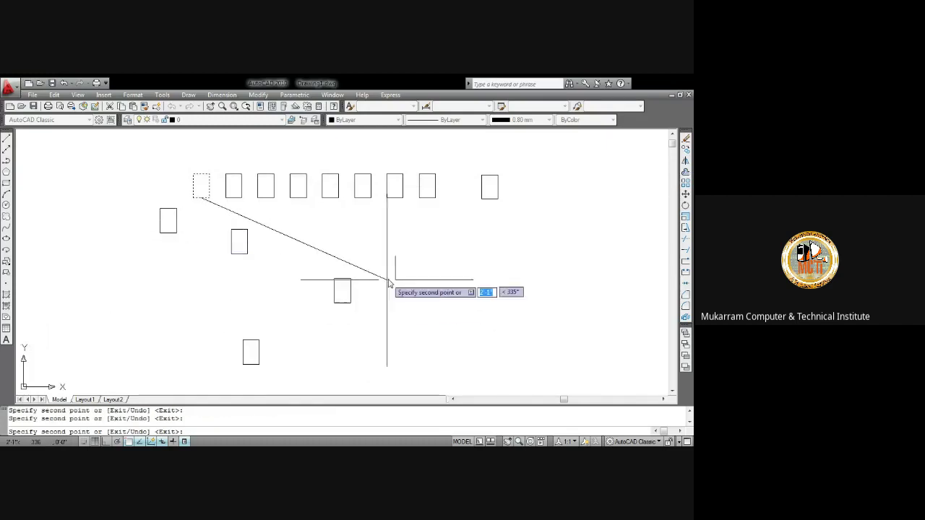
{"action": "left_click", "coordinate": [390, 271]}
{"action": "left_click", "coordinate": [443, 332]}
{"action": "left_click", "coordinate": [276, 304]}
{"action": "left_click", "coordinate": [132, 297]}
{"action": "left_click", "coordinate": [87, 195]}
{"action": "left_click", "coordinate": [111, 165]}
{"action": "left_click", "coordinate": [206, 165]}
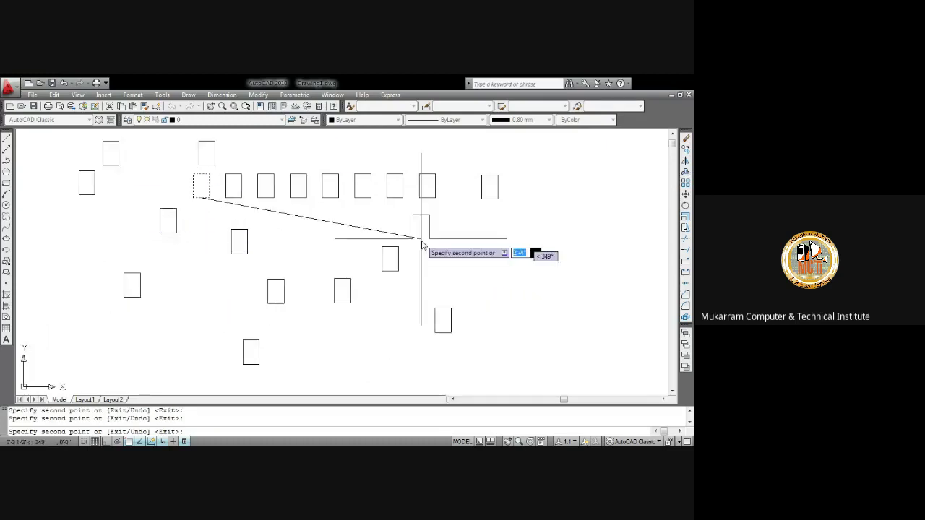
{"action": "left_click", "coordinate": [446, 260]}
{"action": "left_click", "coordinate": [529, 257]}
{"action": "left_click", "coordinate": [590, 281]}
{"action": "left_click", "coordinate": [574, 334]}
{"action": "left_click", "coordinate": [517, 321]}
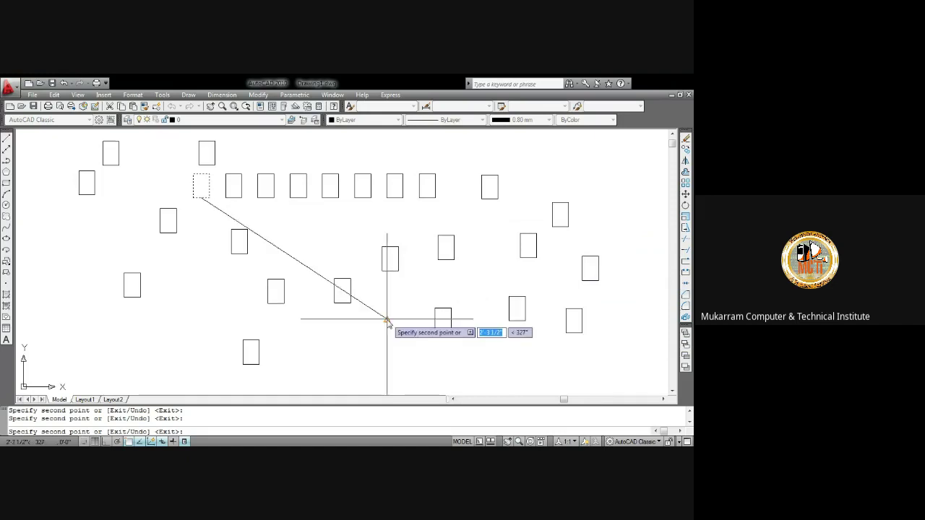
{"action": "left_click", "coordinate": [388, 318]}
{"action": "left_click", "coordinate": [351, 337]}
{"action": "left_click", "coordinate": [203, 324]}
{"action": "left_click", "coordinate": [163, 251]}
{"action": "left_click", "coordinate": [81, 247]}
{"action": "left_click", "coordinate": [81, 287]}
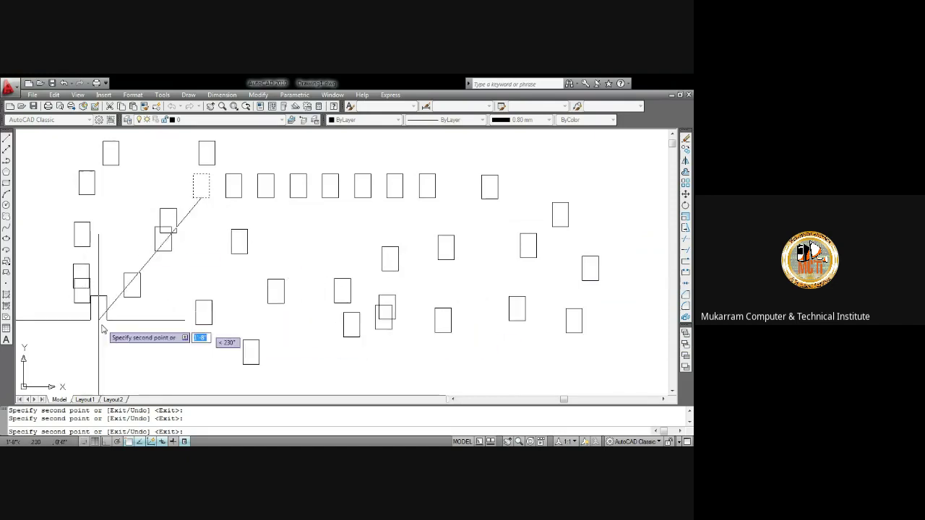
{"action": "left_click", "coordinate": [117, 354]}
{"action": "left_click", "coordinate": [133, 364]}
{"action": "left_click", "coordinate": [330, 366]}
{"action": "left_click", "coordinate": [431, 382]}
{"action": "key", "text": "Escape"}
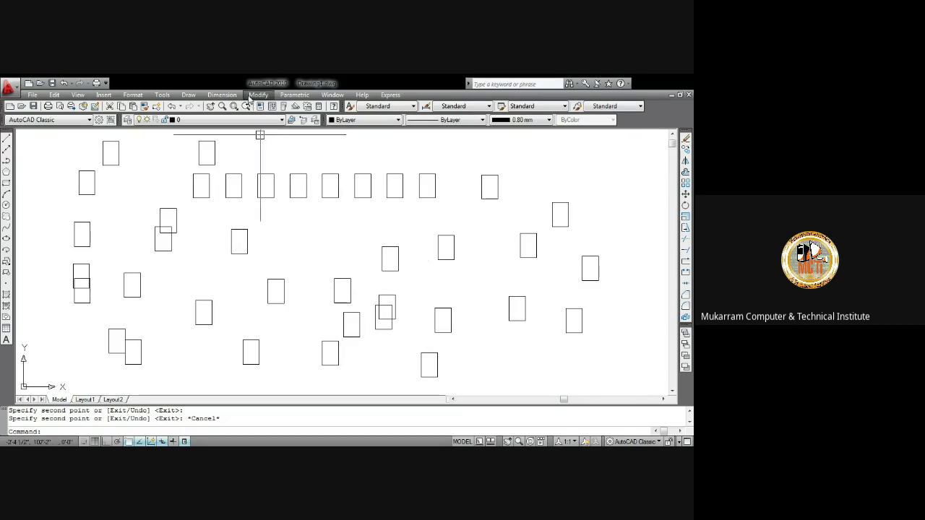
{"action": "left_click", "coordinate": [247, 150]}
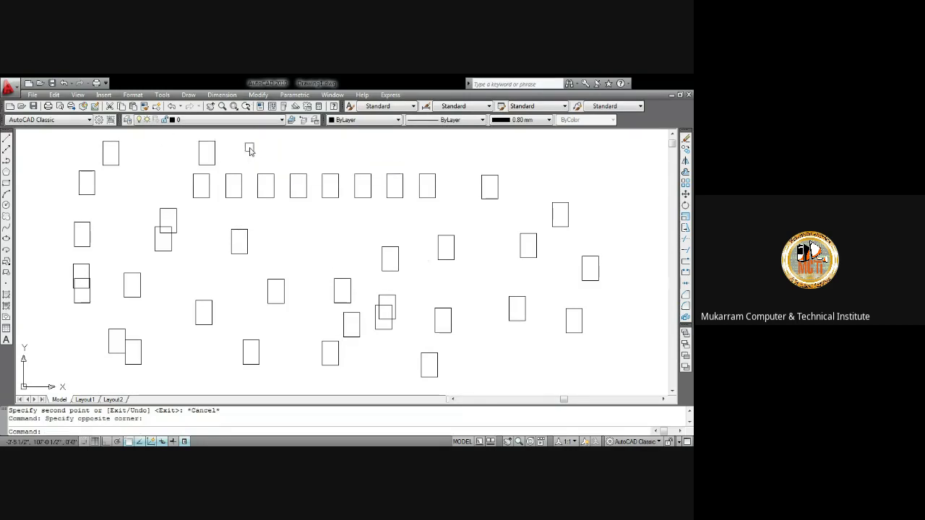
Step: Erase all 46 rectangles to leave the canvas blank
{"action": "key", "text": "ctrl+a"}
{"action": "key", "text": "Delete"}
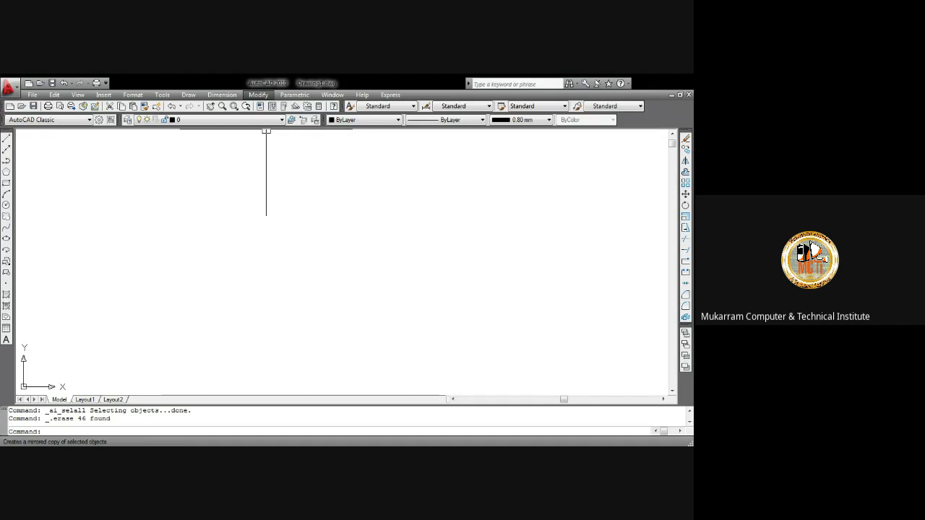
{"action": "left_click", "coordinate": [380, 184]}
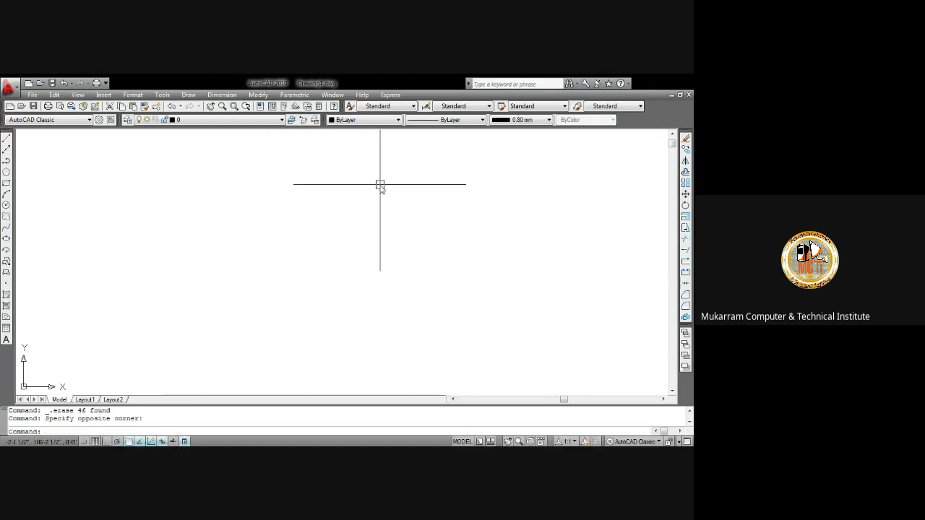
Step: Draw a right triangle with lines: vertical side, horizontal base, diagonal back, then select it
{"action": "type", "text": "l"}
{"action": "key", "text": "Return"}
{"action": "left_click", "coordinate": [323, 180]}
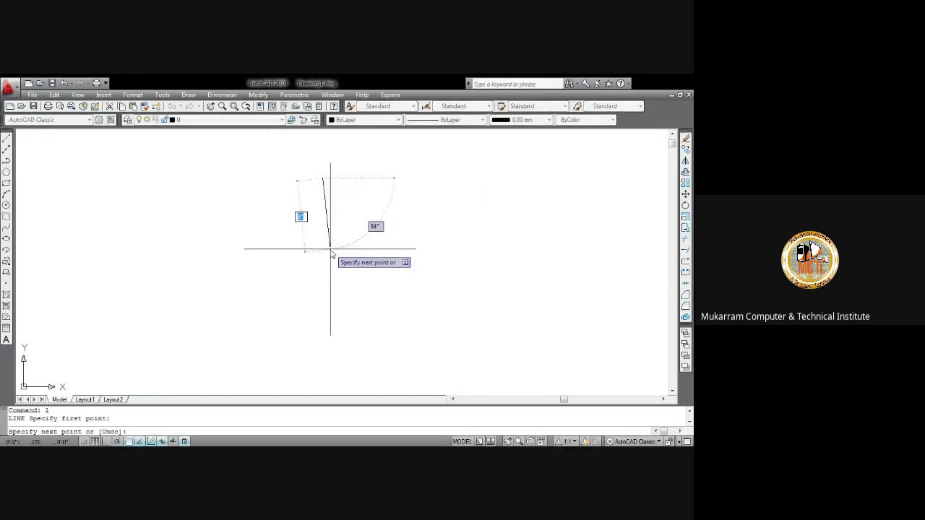
{"action": "key", "text": "F8"}
{"action": "left_click", "coordinate": [323, 266]}
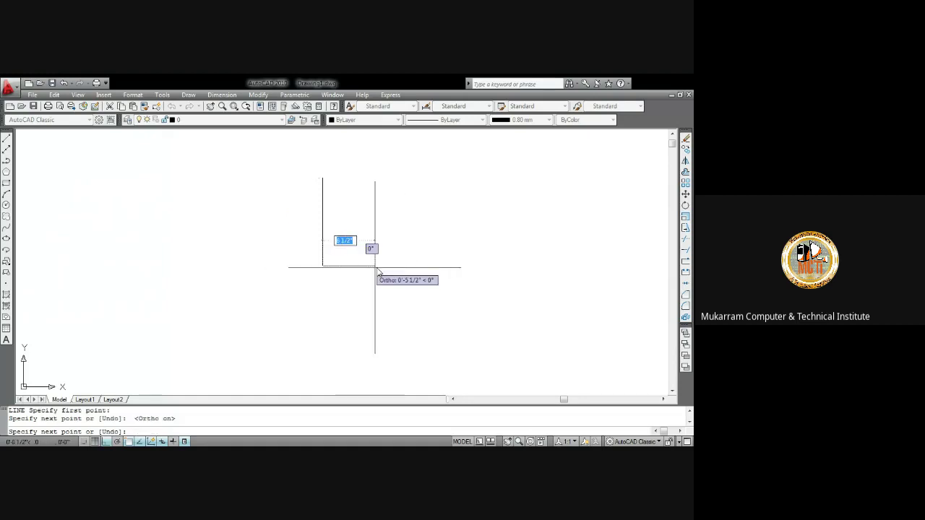
{"action": "left_click", "coordinate": [377, 266]}
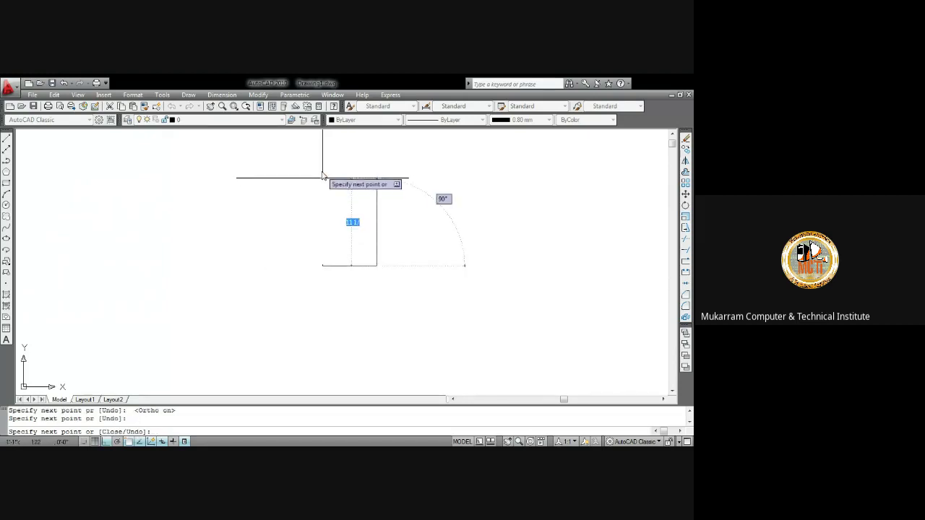
{"action": "left_click", "coordinate": [323, 178]}
{"action": "key", "text": "Return"}
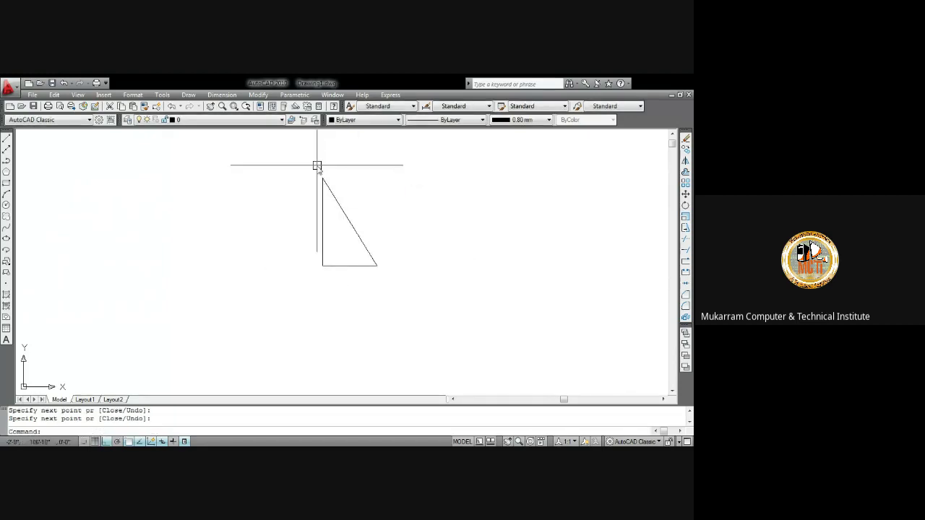
{"action": "left_click", "coordinate": [308, 161]}
{"action": "left_click", "coordinate": [391, 286]}
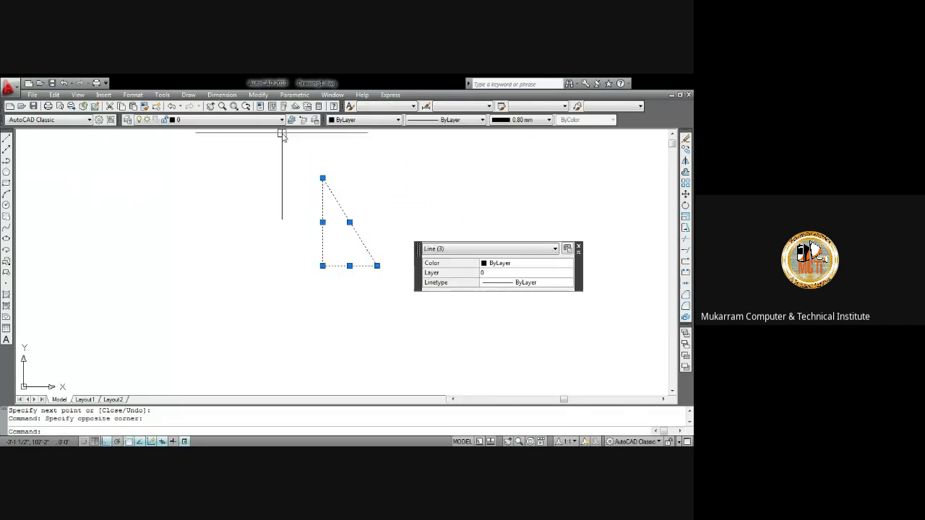
Step: Mirror the triangle to the right about a vertical line through its base corner, keeping the original
{"action": "left_click", "coordinate": [258, 96]}
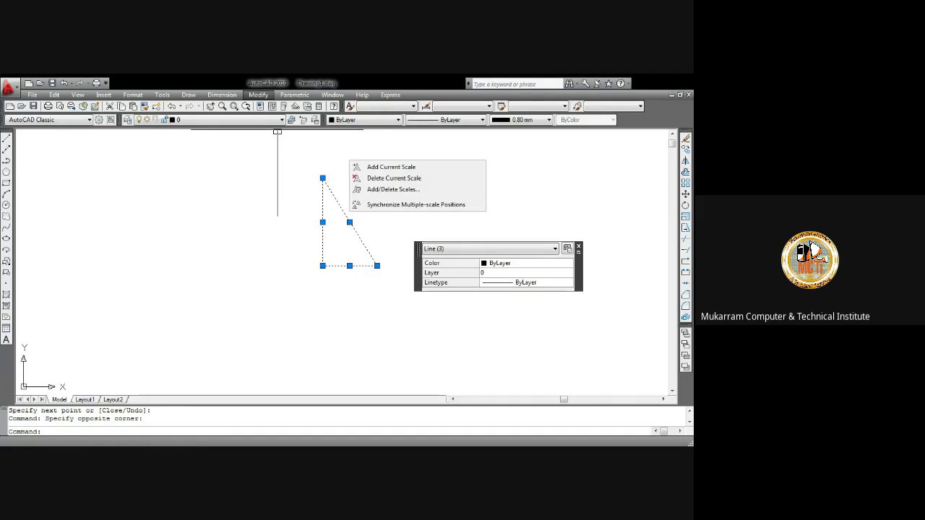
{"action": "left_click", "coordinate": [278, 233]}
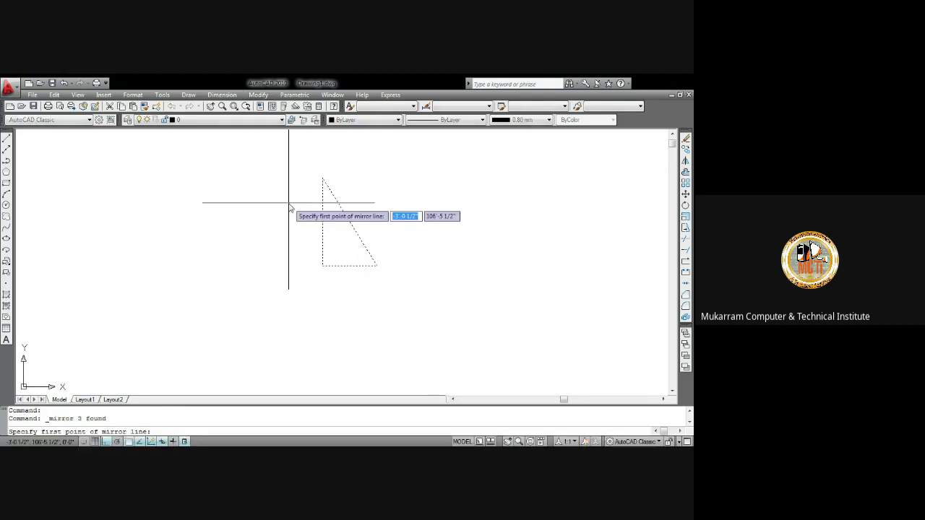
{"action": "left_click", "coordinate": [375, 266]}
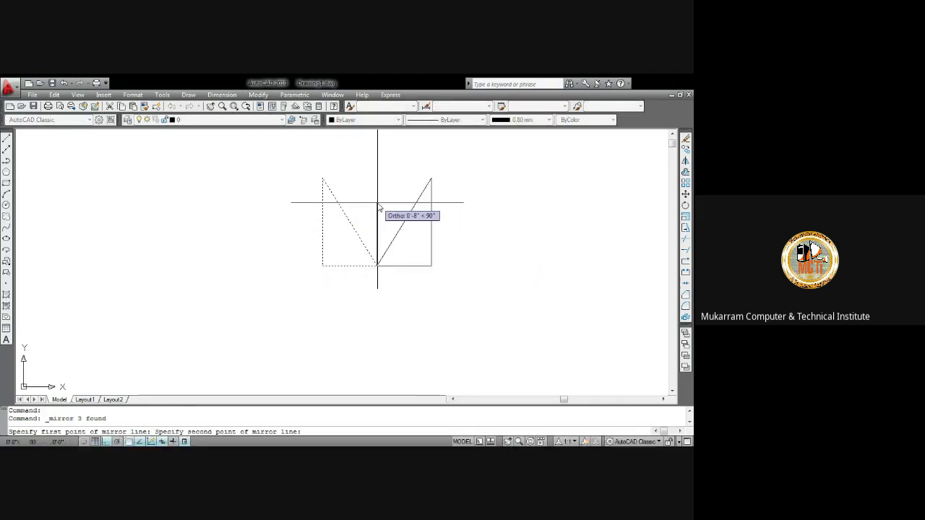
{"action": "left_click", "coordinate": [415, 171]}
{"action": "key", "text": "Return"}
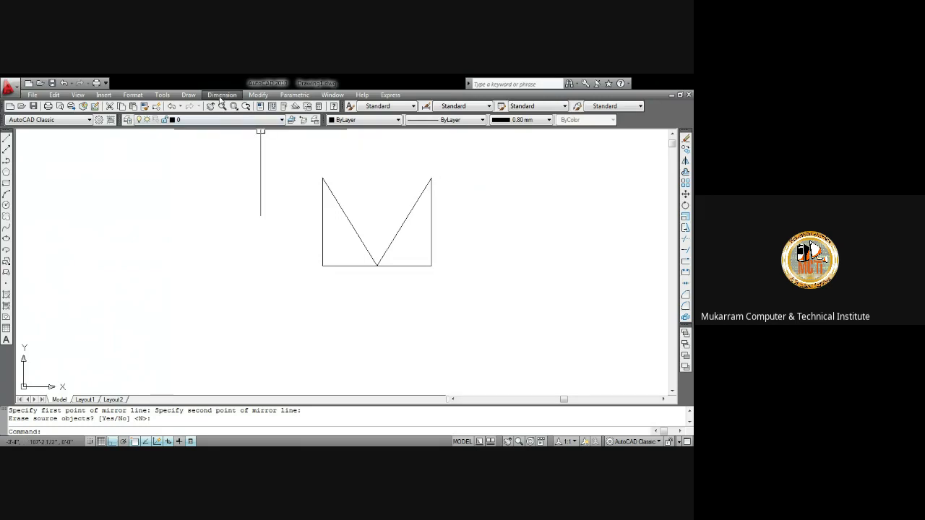
Step: Mirror the original triangle to the left about its vertical side, keeping the source
{"action": "type", "text": "mi"}
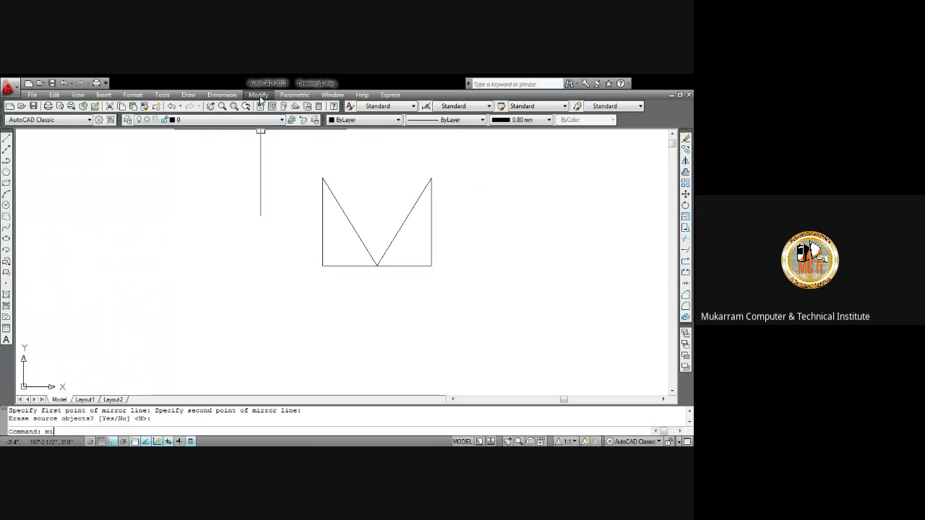
{"action": "key", "text": "Return"}
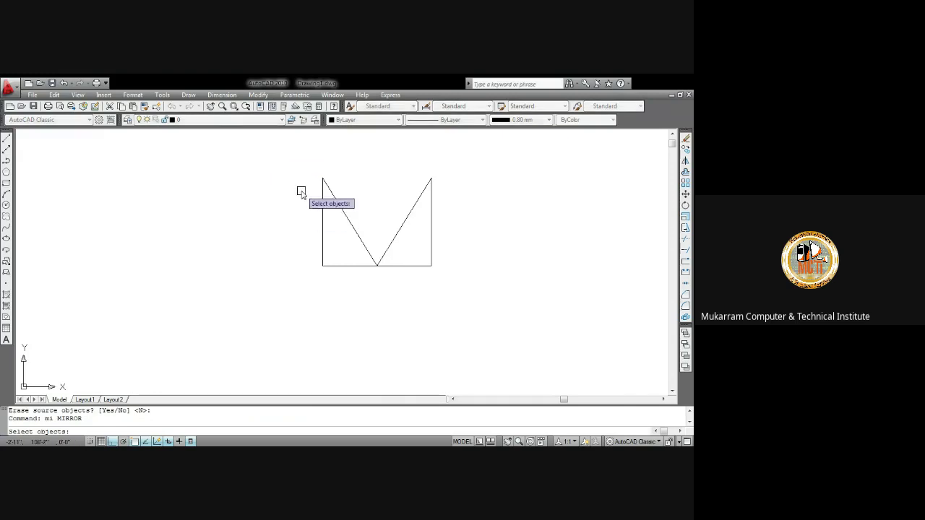
{"action": "left_click", "coordinate": [299, 159]}
{"action": "left_click", "coordinate": [381, 282]}
{"action": "key", "text": "Return"}
{"action": "key", "text": "Return"}
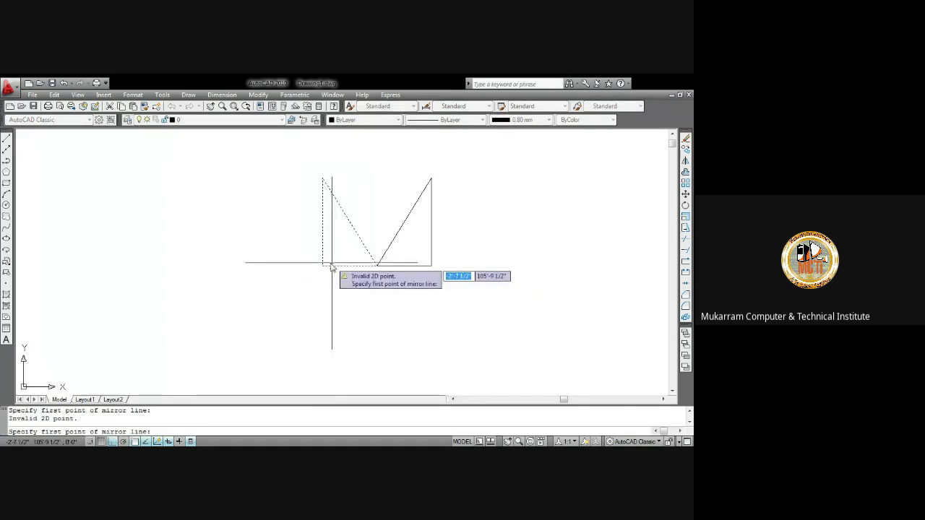
{"action": "left_click", "coordinate": [323, 265]}
{"action": "left_click", "coordinate": [280, 188]}
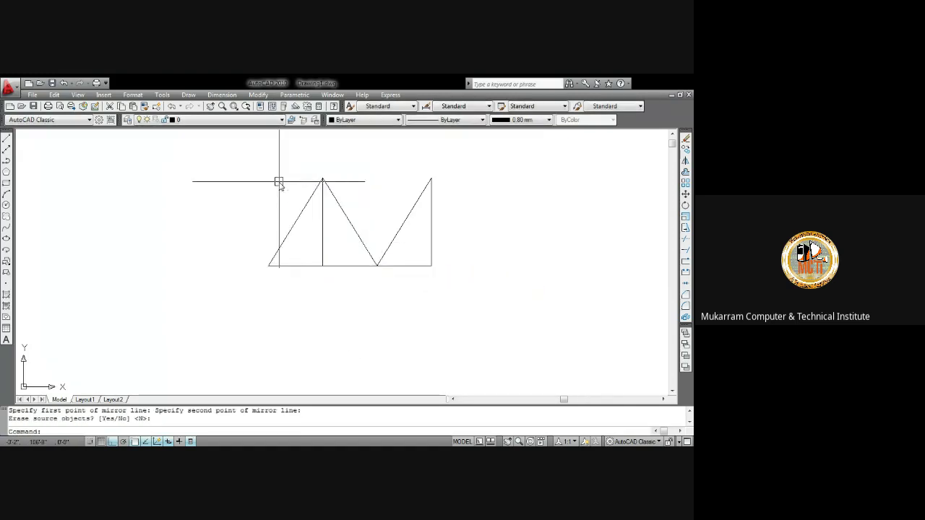
{"action": "key", "text": "Return"}
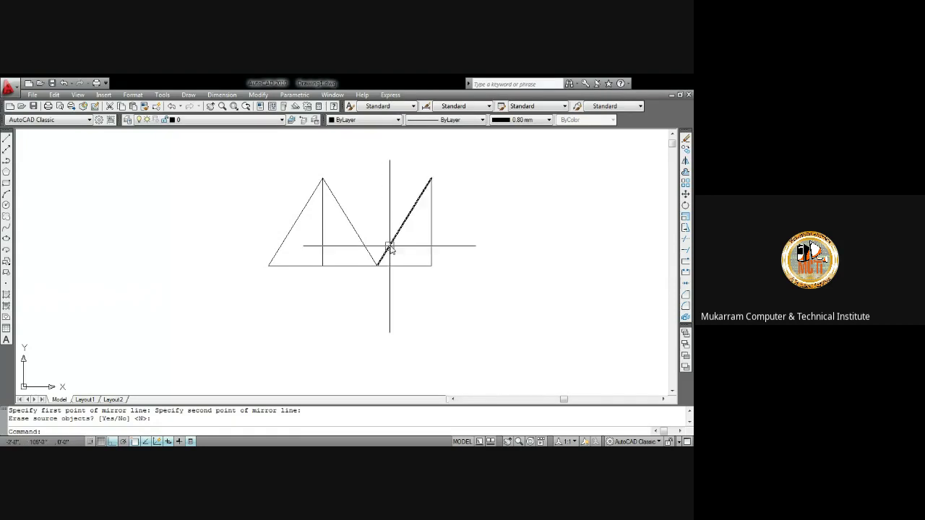
{"action": "left_click", "coordinate": [265, 97]}
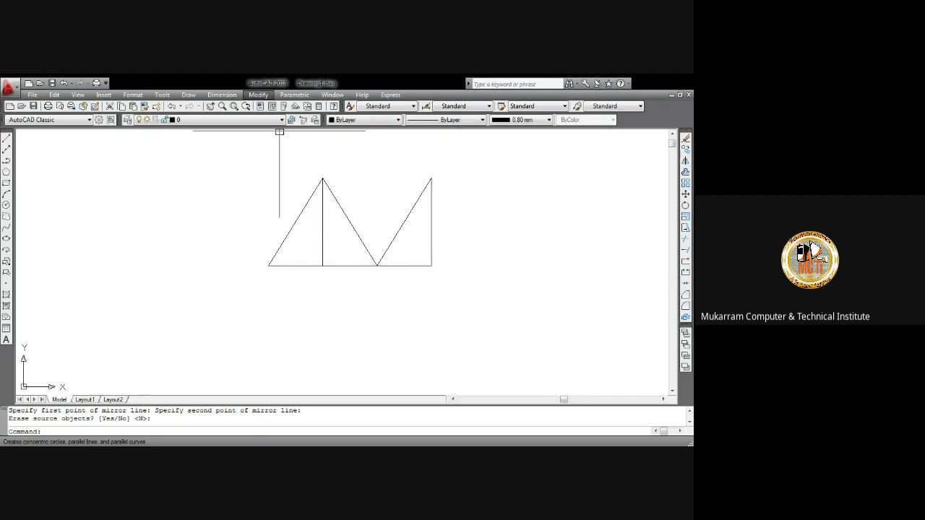
{"action": "left_click", "coordinate": [278, 239]}
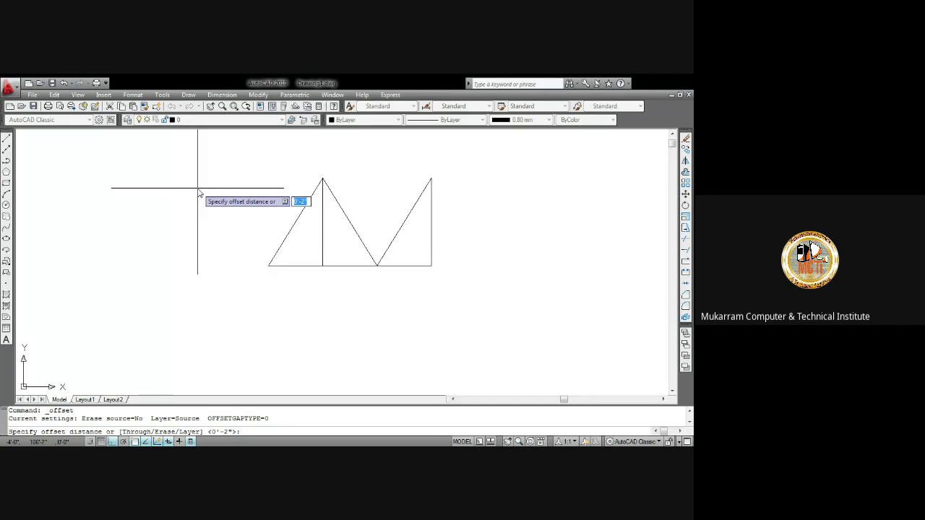
Step: Offset the left diagonal and another triangle line by a distance of 12
{"action": "key", "text": "Return"}
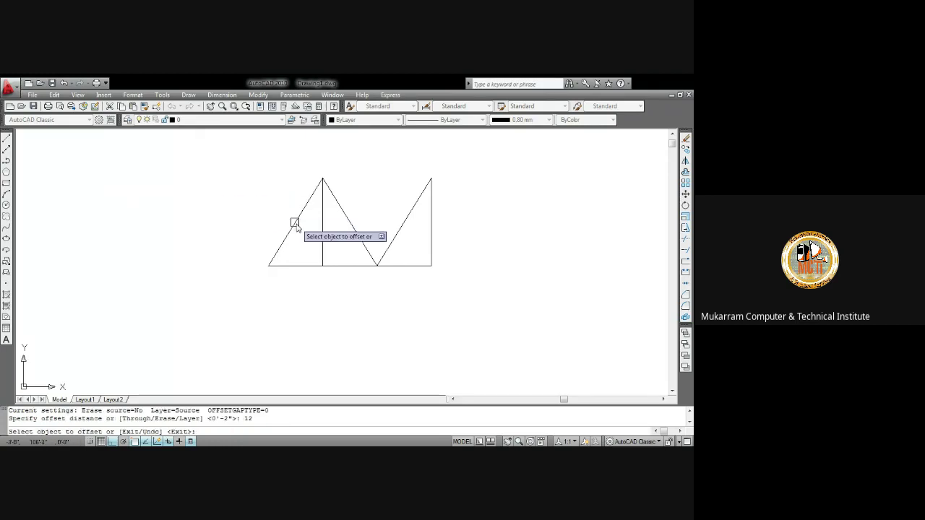
{"action": "left_click", "coordinate": [295, 221]}
{"action": "left_click", "coordinate": [279, 211]}
{"action": "scroll", "coordinate": [257, 214], "scroll_direction": "down", "scroll_amount": 4}
{"action": "scroll", "coordinate": [248, 203], "scroll_direction": "up", "scroll_amount": 3}
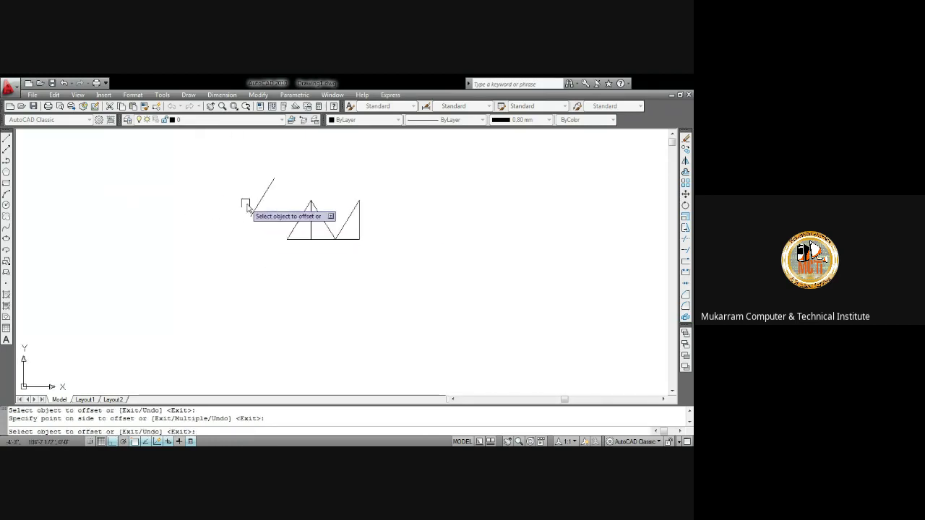
{"action": "left_click", "coordinate": [311, 230]}
{"action": "left_click", "coordinate": [347, 230]}
Step: Offset a vertical line repeatedly to the right, adding three parallel lines 12 apart
{"action": "left_click", "coordinate": [359, 230]}
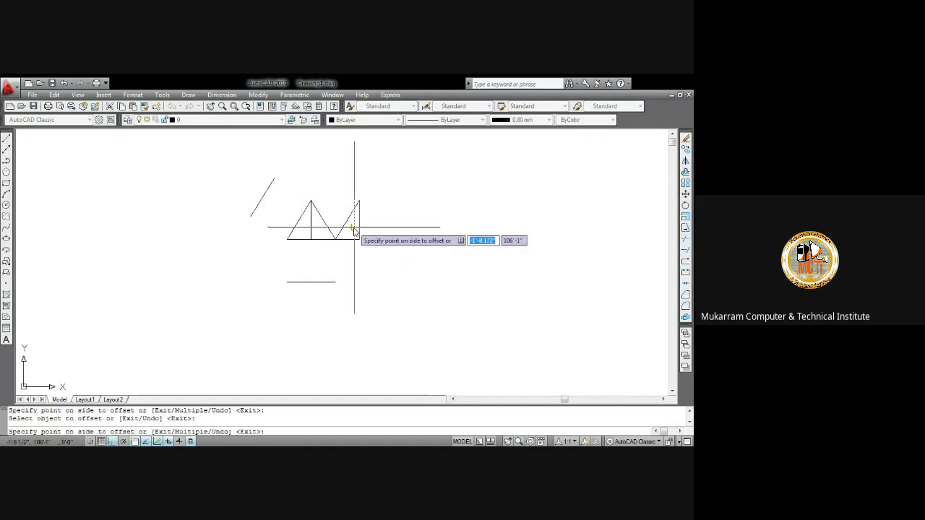
{"action": "left_click", "coordinate": [394, 230]}
{"action": "left_click", "coordinate": [397, 225]}
{"action": "left_click", "coordinate": [412, 228]}
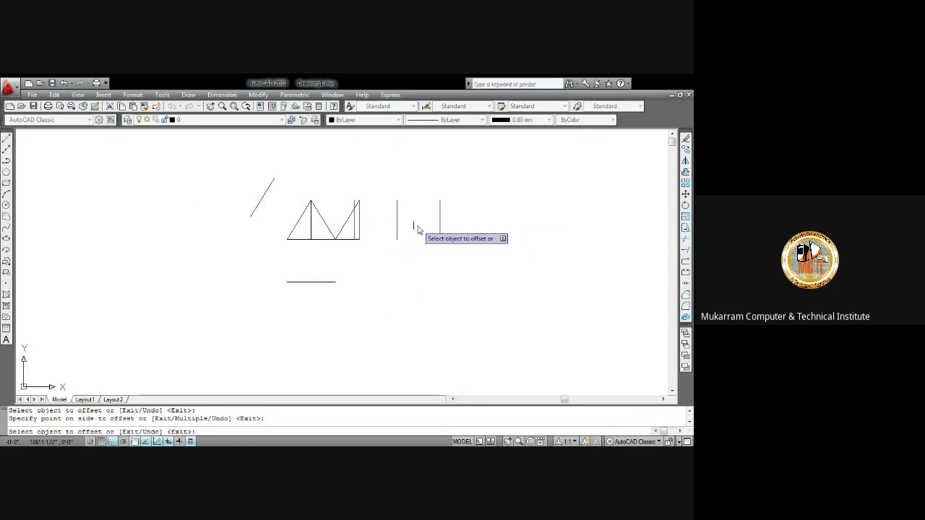
{"action": "left_click", "coordinate": [440, 228]}
{"action": "left_click", "coordinate": [464, 231]}
{"action": "key", "text": "Escape"}
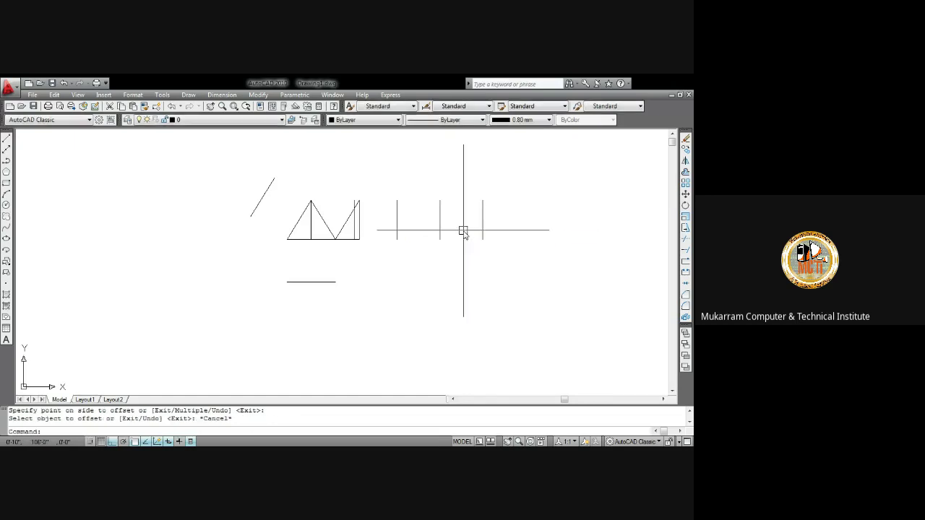
Step: Window-select all 16 drawn objects and erase them
{"action": "left_click", "coordinate": [216, 147]}
{"action": "left_click", "coordinate": [538, 329]}
{"action": "key", "text": "Delete"}
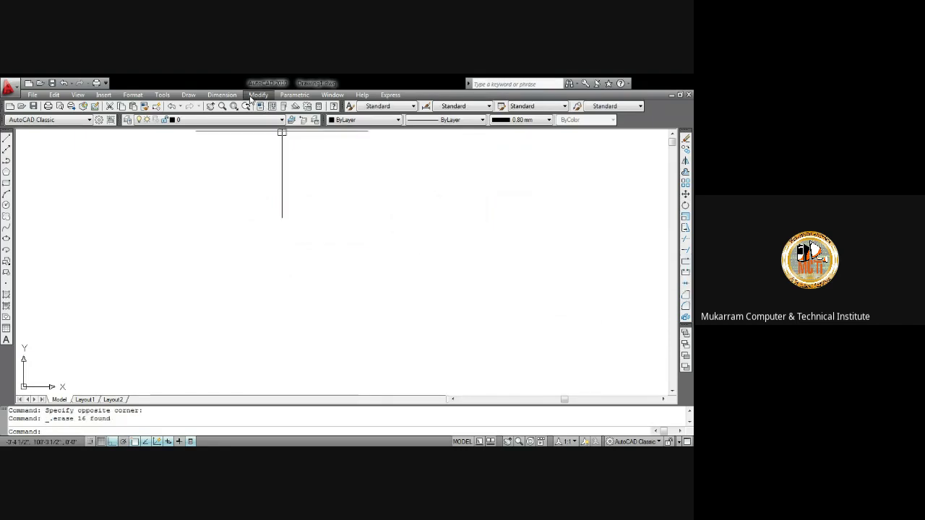
{"action": "left_click", "coordinate": [253, 96]}
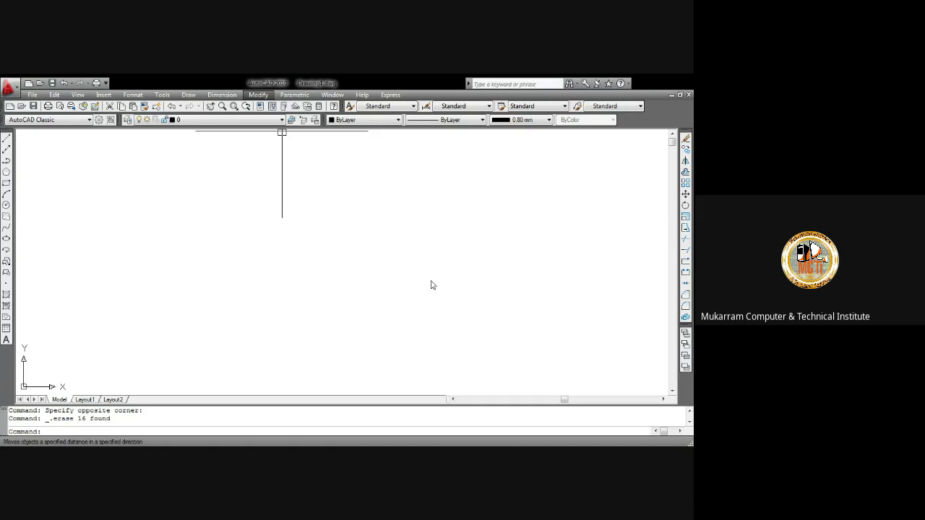
{"action": "left_click", "coordinate": [509, 330]}
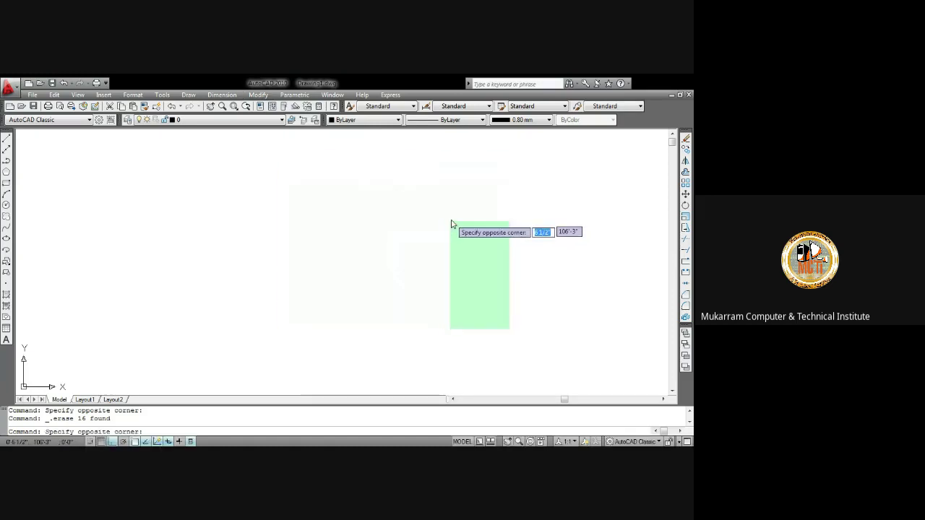
{"action": "left_click", "coordinate": [180, 155]}
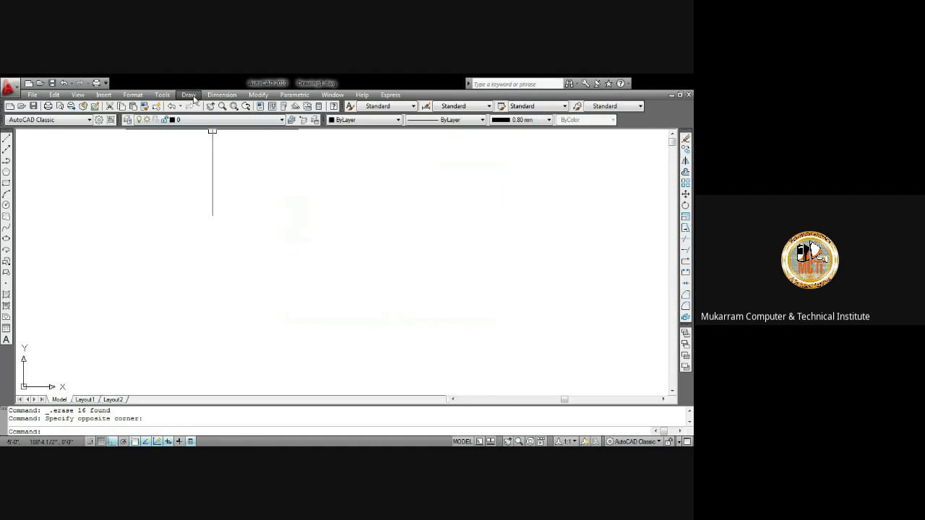
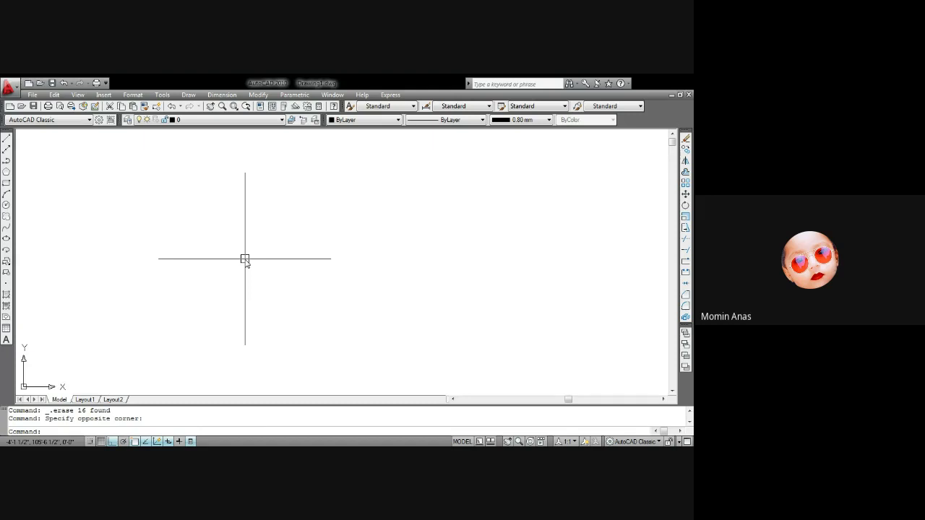
Step: Draw a horizontal line with the LINE command
{"action": "left_click", "coordinate": [368, 270]}
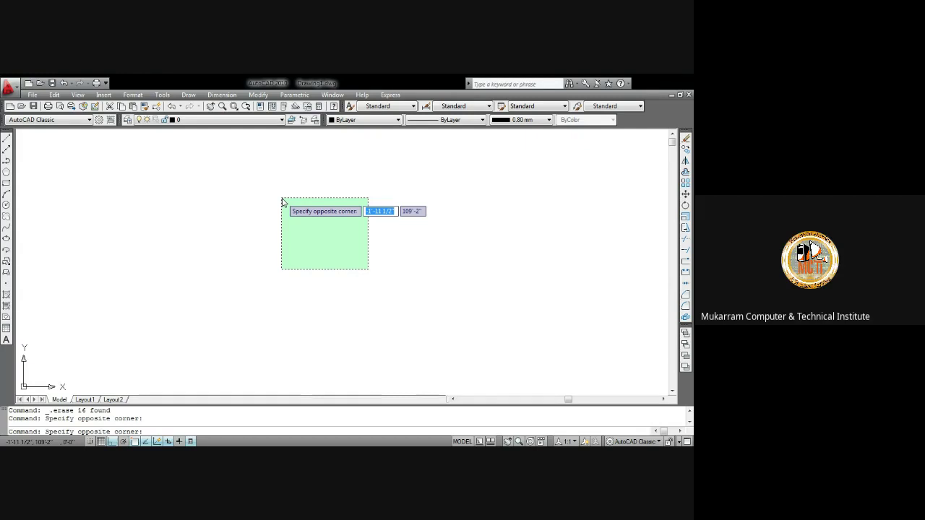
{"action": "key", "text": "Escape"}
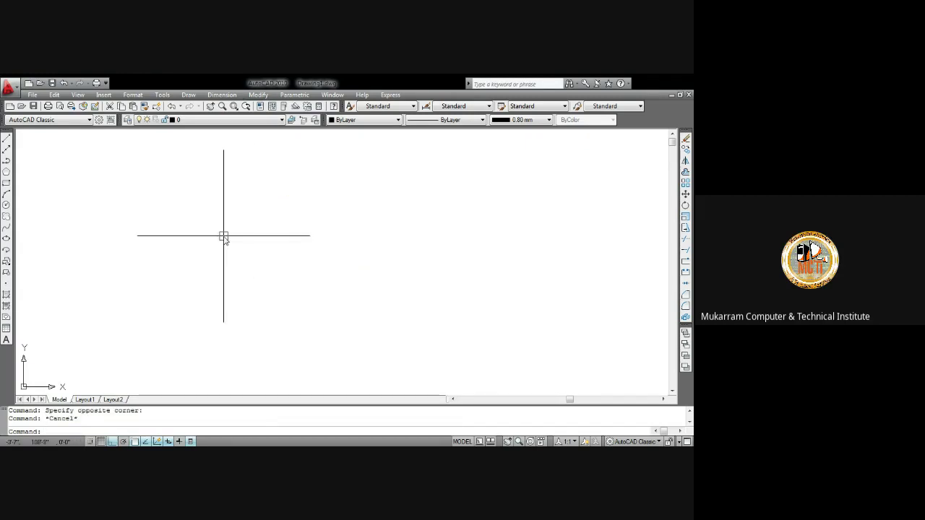
{"action": "type", "text": "l"}
{"action": "key", "text": "Return"}
{"action": "left_click", "coordinate": [164, 227]}
{"action": "left_click", "coordinate": [397, 258]}
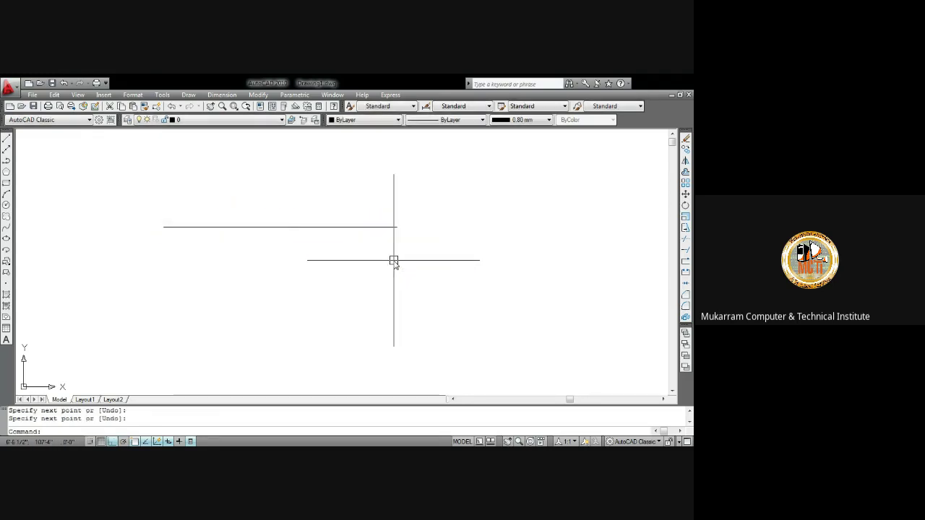
{"action": "key", "text": "Return"}
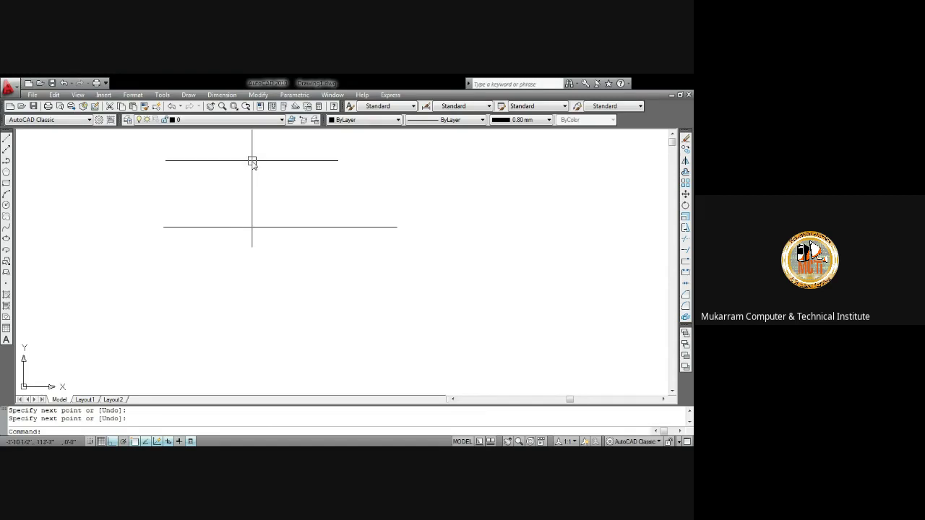
Step: Draw a vertical line crossing the horizontal line to form a plus shape
{"action": "left_click", "coordinate": [261, 96]}
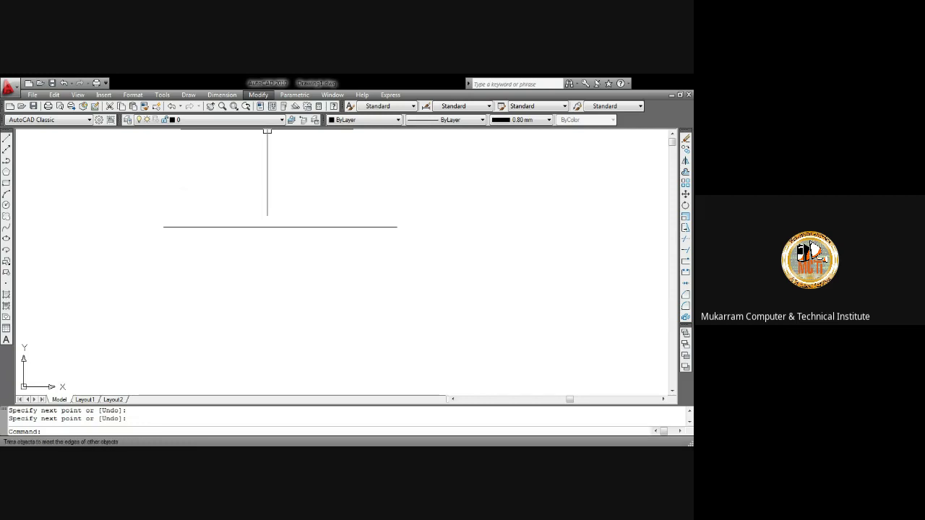
{"action": "left_click", "coordinate": [413, 296]}
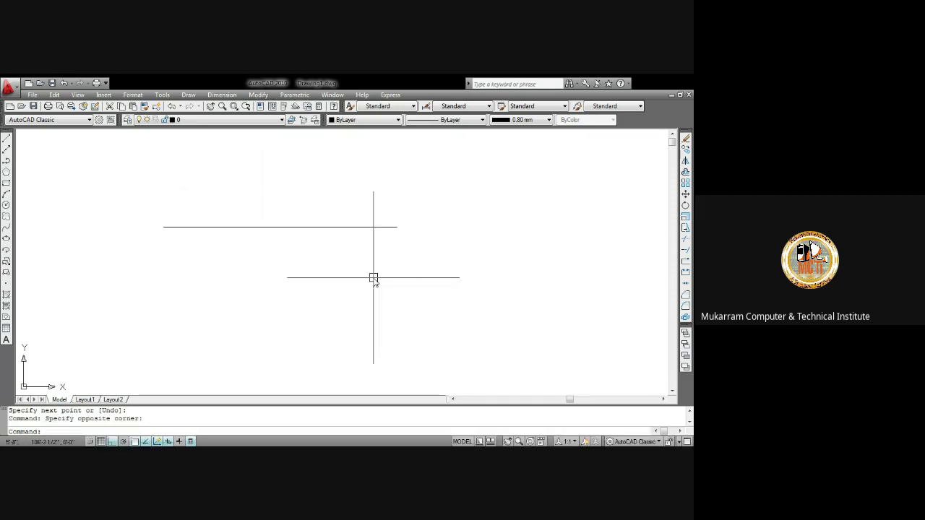
{"action": "key", "text": "Escape"}
{"action": "mouse_move", "coordinate": [425, 256]}
{"action": "middle_mouse_down"}
{"action": "mouse_move", "coordinate": [306, 212]}
{"action": "mouse_move", "coordinate": [380, 285]}
{"action": "middle_mouse_up"}
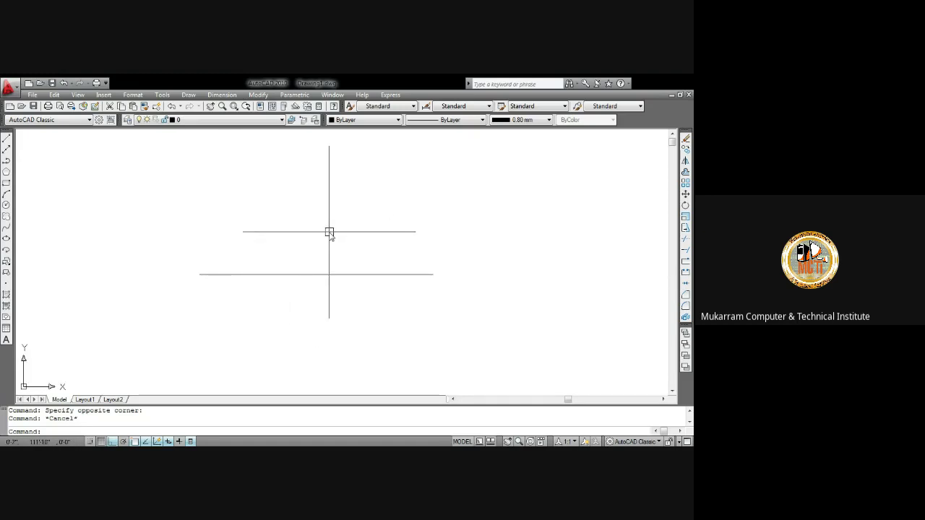
{"action": "middle_click_drag", "start_coordinate": [328, 231], "coordinate": [312, 203]}
{"action": "type", "text": "l"}
{"action": "key", "text": "Return"}
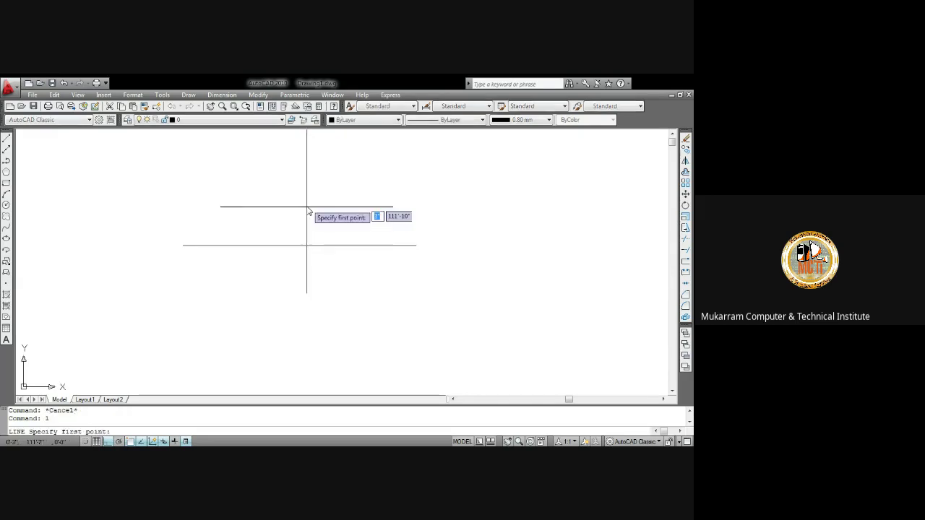
{"action": "left_click", "coordinate": [307, 192]}
{"action": "left_click", "coordinate": [306, 317]}
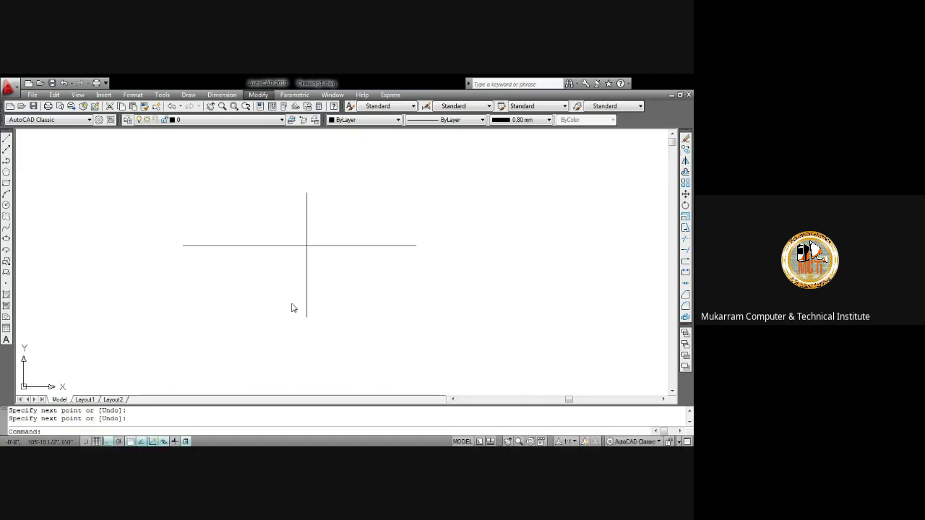
Step: Trim the horizontal overhang right of the vertical line and the vertical overhang above it
{"action": "key", "text": "Escape"}
{"action": "middle_click_drag", "start_coordinate": [300, 273], "coordinate": [259, 209]}
{"action": "type", "text": "tr"}
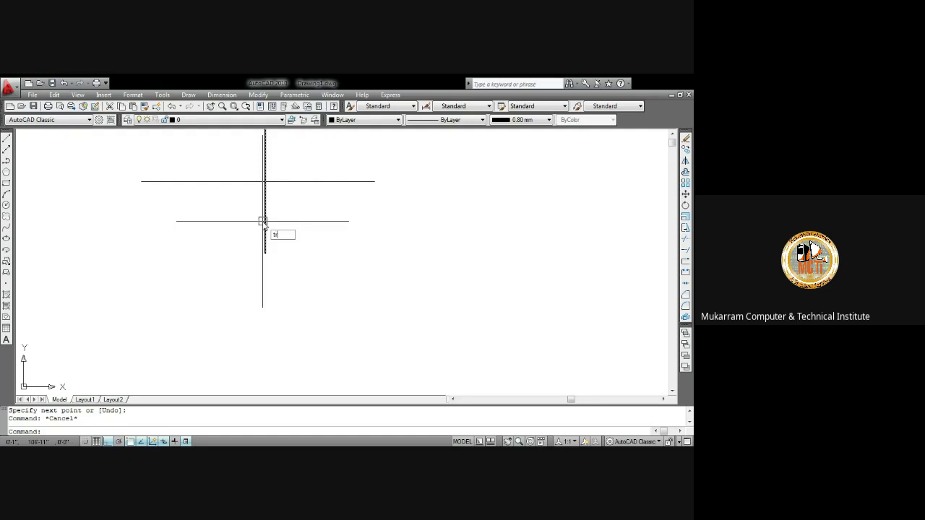
{"action": "key", "text": "Return"}
{"action": "key", "text": "Return"}
{"action": "type", "text": "v"}
{"action": "key", "text": "Escape"}
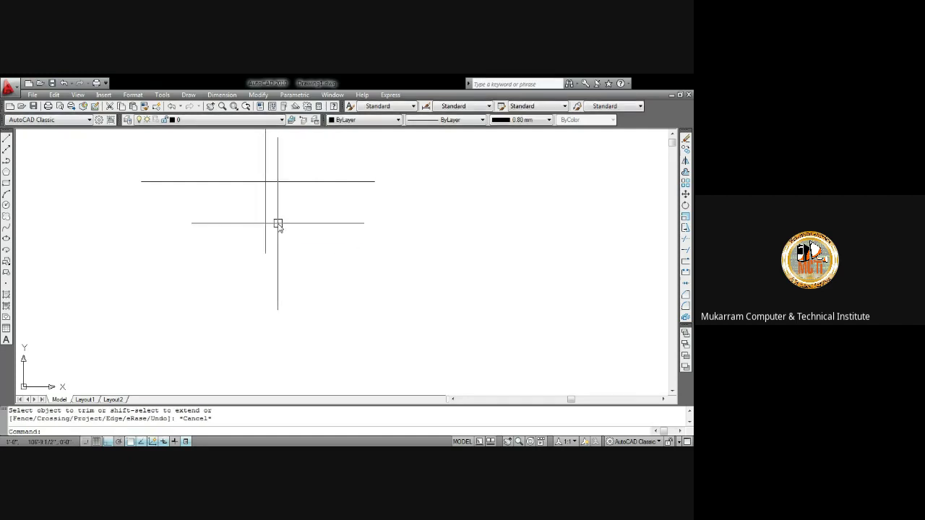
{"action": "key", "text": "Return"}
{"action": "key", "text": "Return"}
{"action": "scroll", "coordinate": [297, 249], "scroll_direction": "down", "scroll_amount": 2}
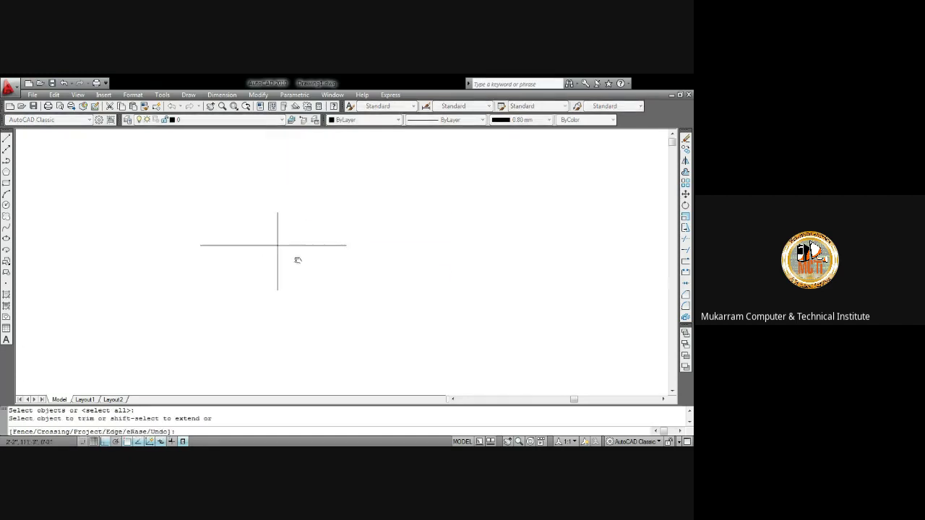
{"action": "scroll", "coordinate": [291, 267], "scroll_direction": "up", "scroll_amount": 4}
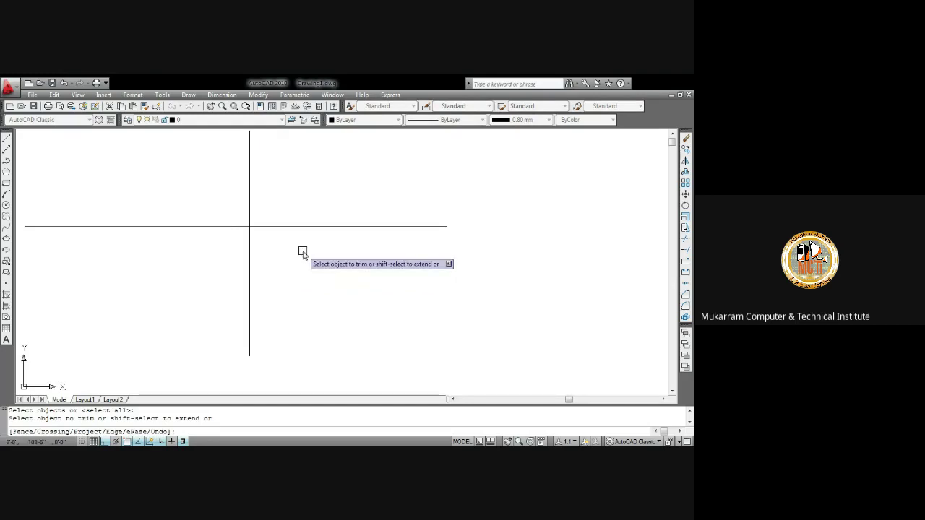
{"action": "scroll", "coordinate": [303, 252], "scroll_direction": "down", "scroll_amount": 2}
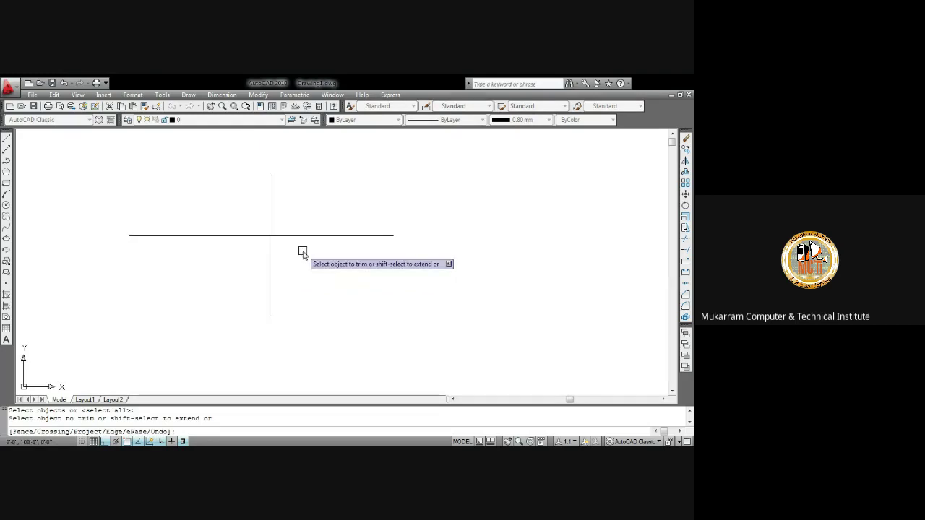
{"action": "left_click", "coordinate": [334, 254]}
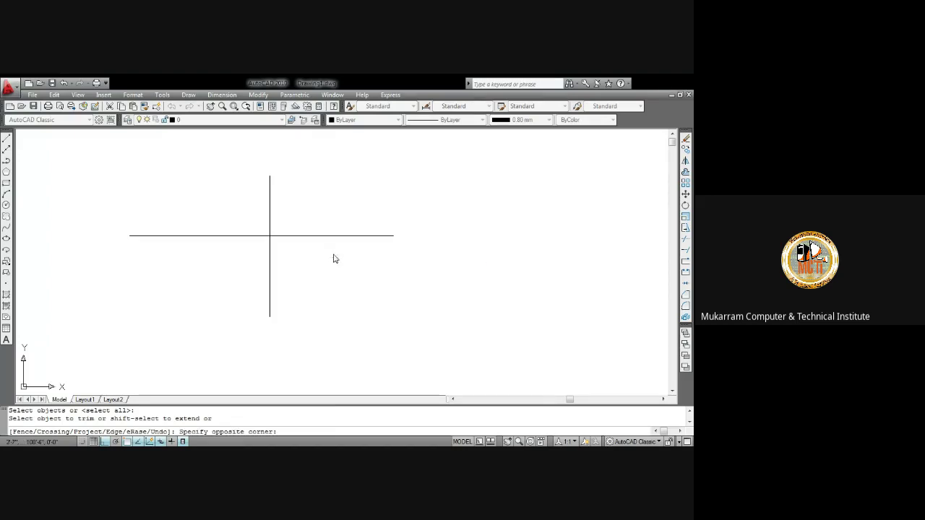
{"action": "left_click", "coordinate": [320, 214]}
{"action": "left_click", "coordinate": [319, 211]}
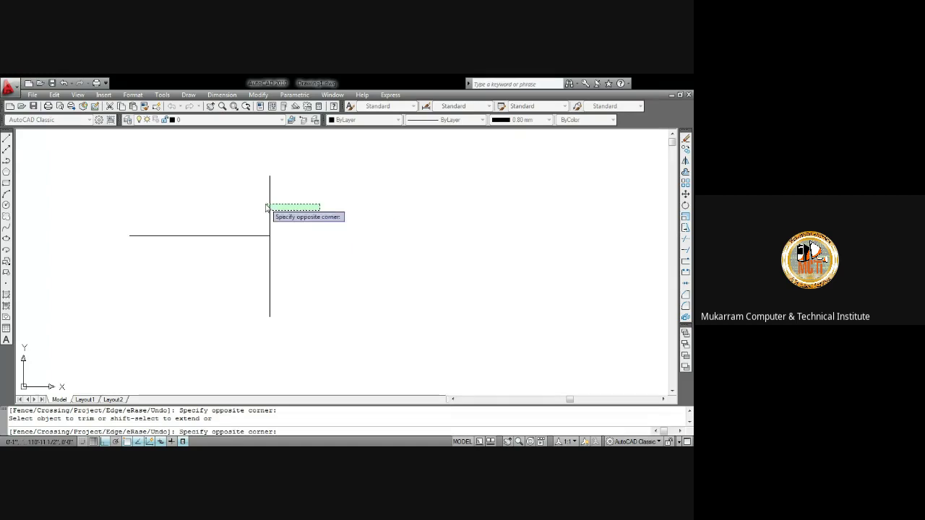
{"action": "left_click", "coordinate": [264, 202]}
{"action": "left_click", "coordinate": [243, 237]}
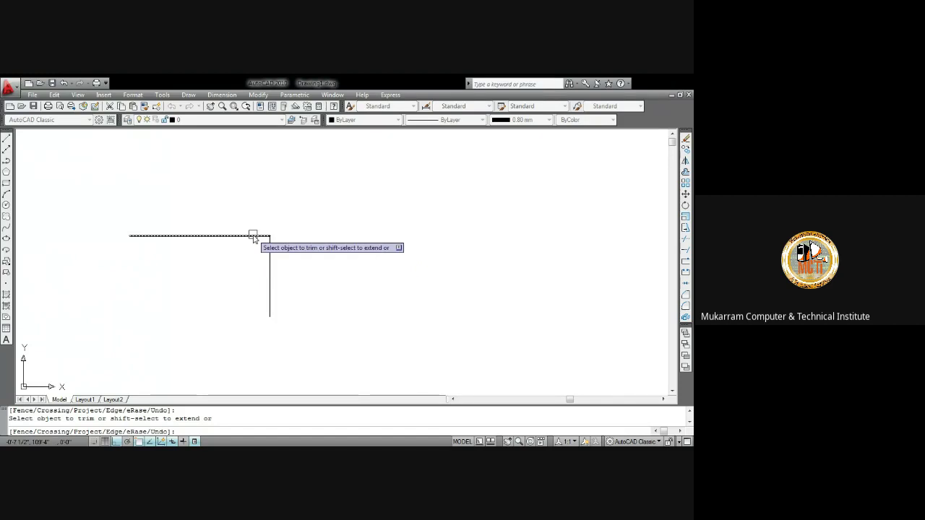
{"action": "key", "text": "Escape"}
Step: Draw another vertical line crossing the horizontal line
{"action": "type", "text": "l"}
{"action": "key", "text": "Return"}
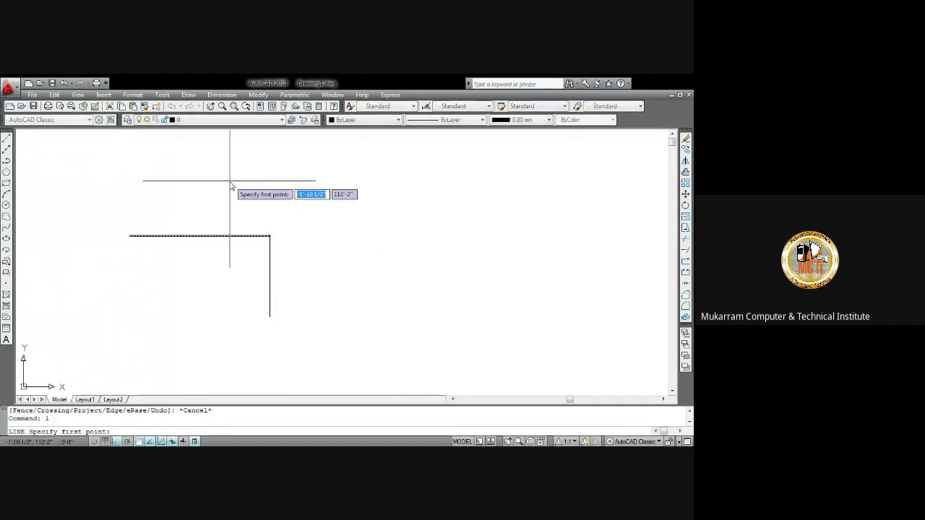
{"action": "left_click", "coordinate": [230, 181]}
{"action": "left_click", "coordinate": [230, 340]}
{"action": "key", "text": "Return"}
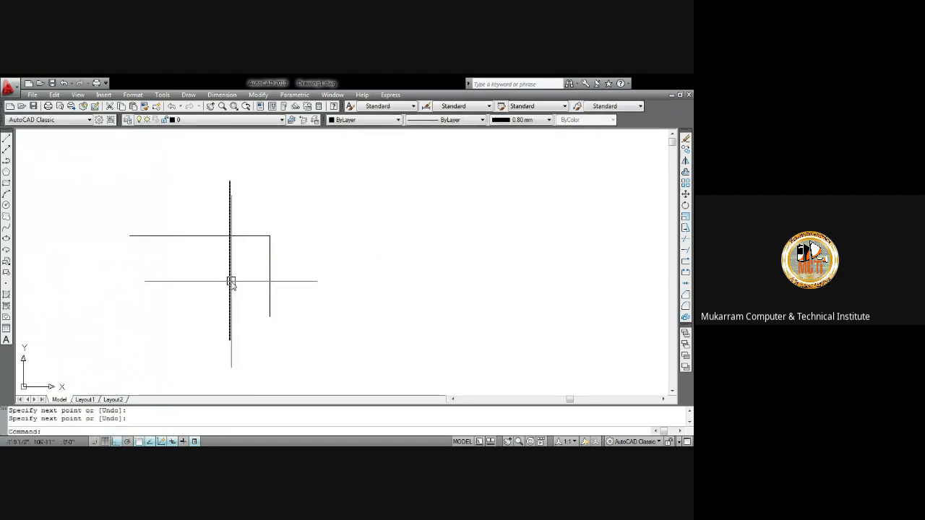
{"action": "type", "text": "tr"}
Step: Trim the horizontal line right of the new vertical and the vertical part above it
{"action": "key", "text": "Return"}
{"action": "key", "text": "Return"}
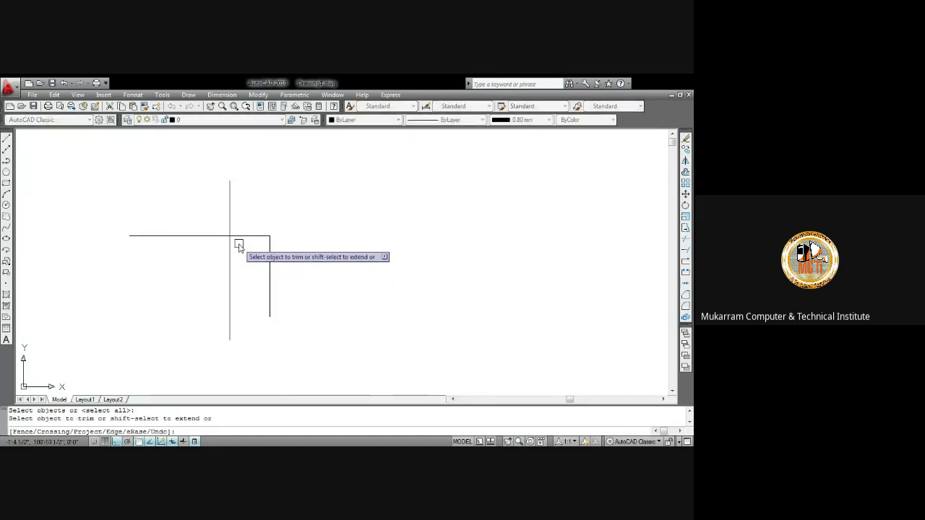
{"action": "left_click", "coordinate": [245, 237]}
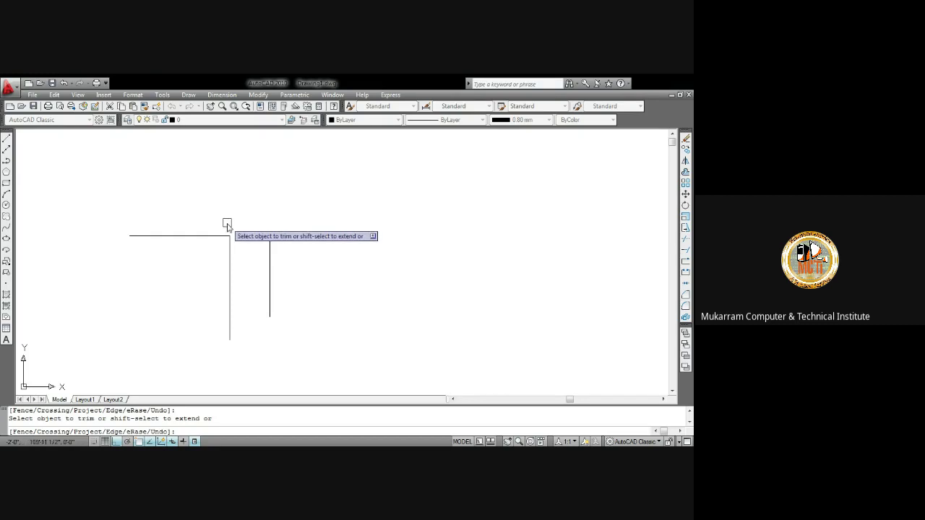
{"action": "left_click", "coordinate": [228, 220]}
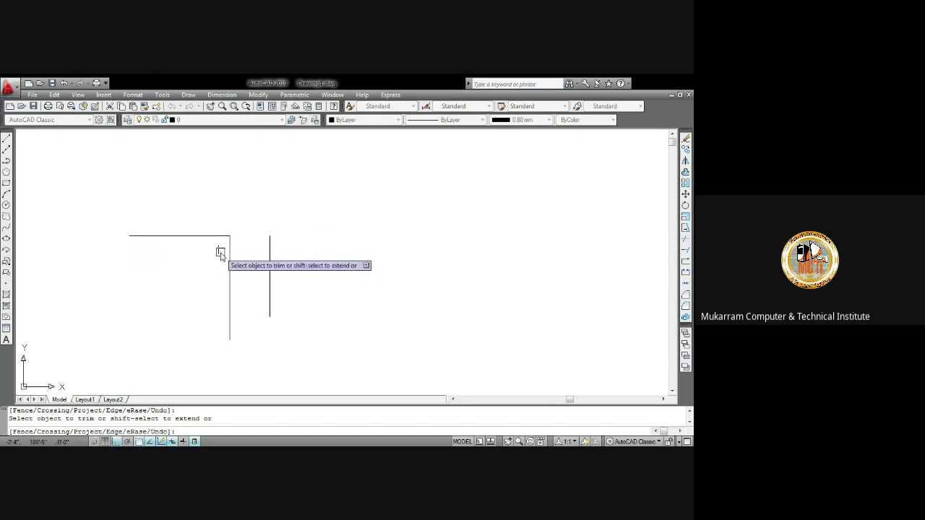
{"action": "key", "text": "Escape"}
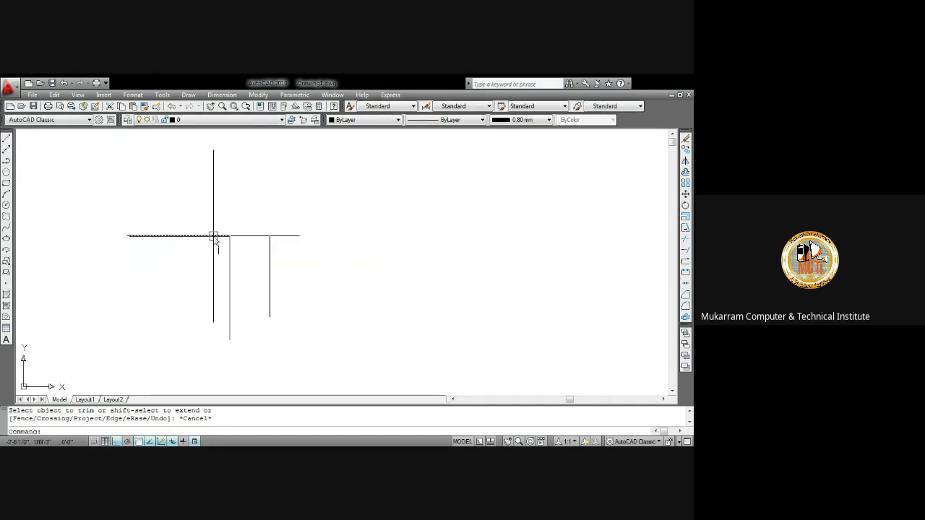
Step: Practice erasing the horizontal line with Delete and restoring it with undo
{"action": "left_click", "coordinate": [214, 236]}
{"action": "key", "text": "Delete"}
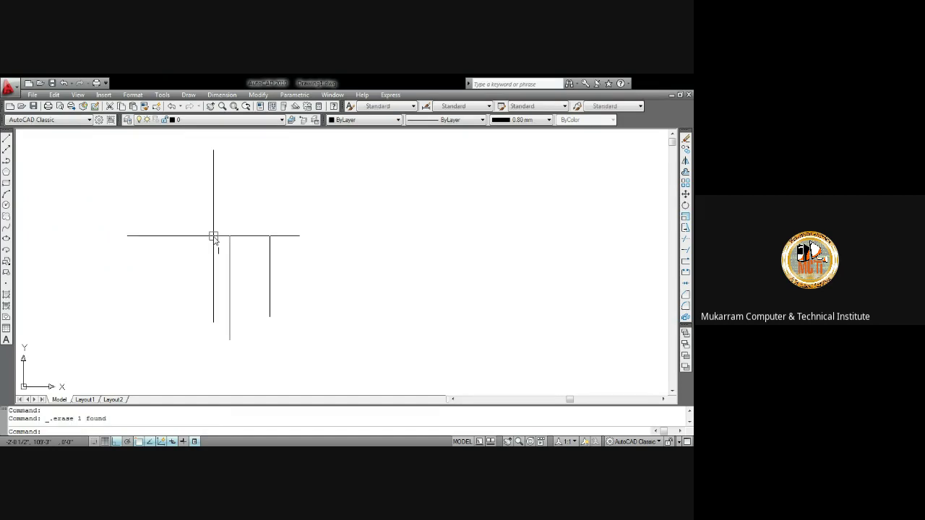
{"action": "key", "text": "ctrl+z"}
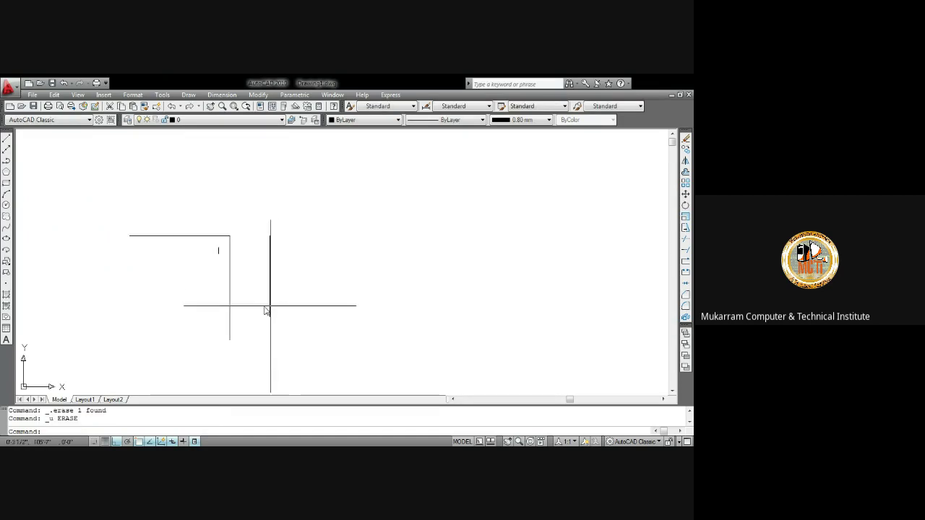
{"action": "left_click", "coordinate": [115, 214]}
{"action": "left_click", "coordinate": [234, 263]}
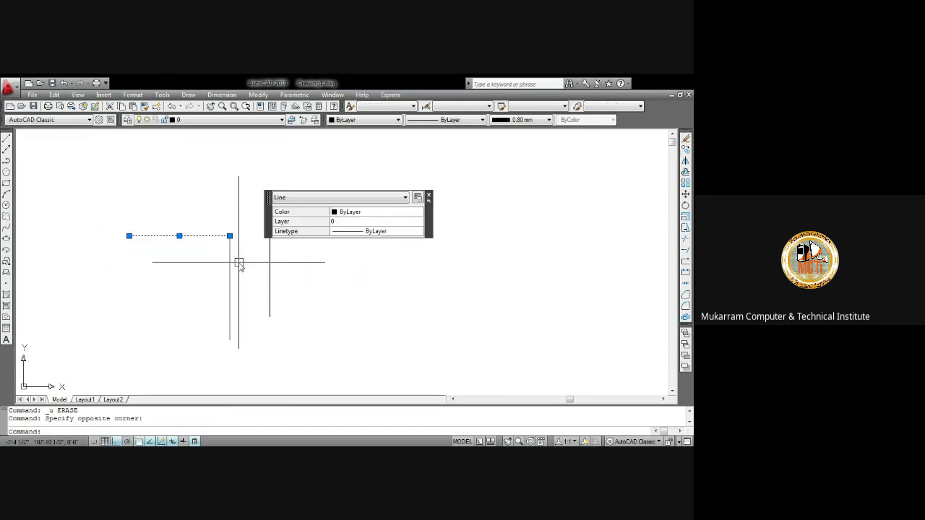
{"action": "key", "text": "Escape"}
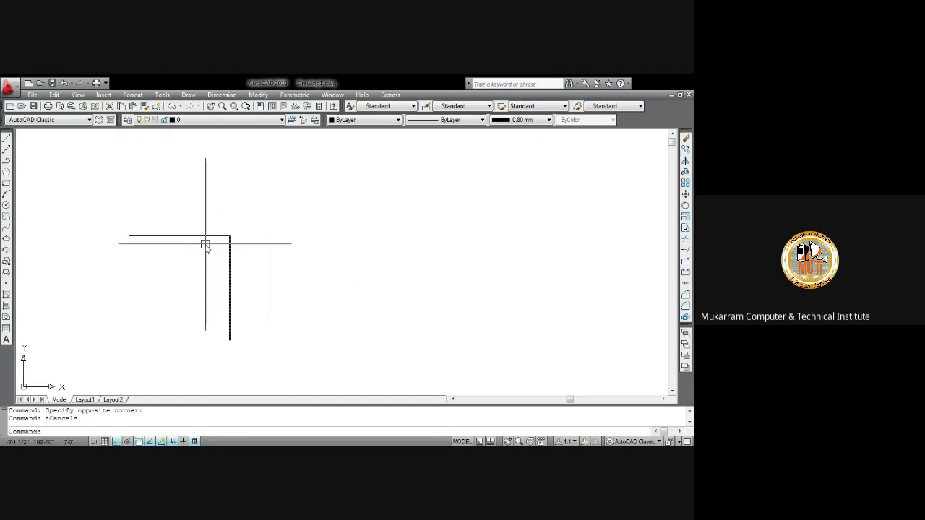
{"action": "left_click", "coordinate": [94, 195]}
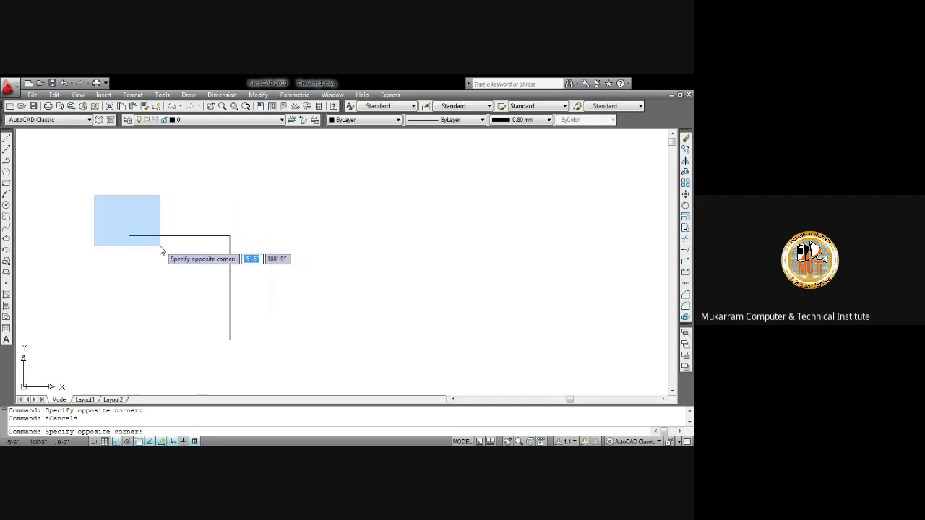
{"action": "left_click", "coordinate": [160, 250]}
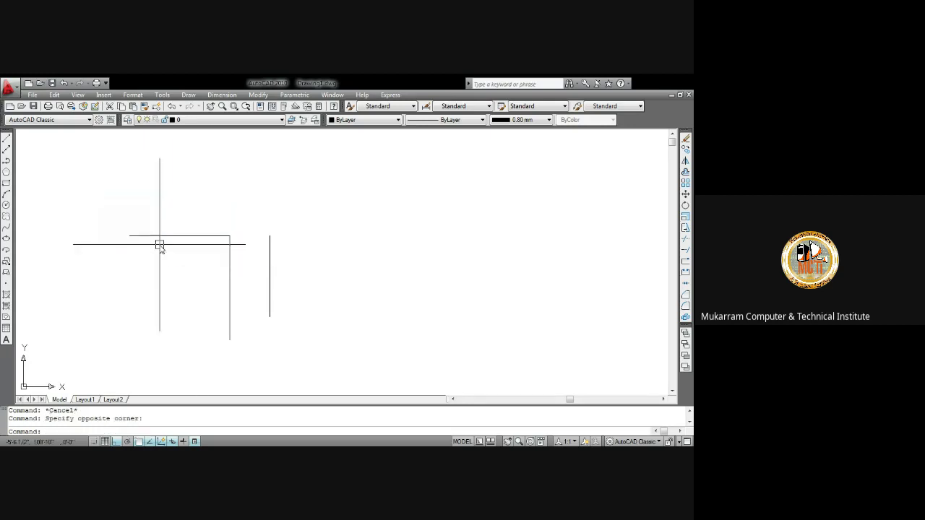
{"action": "left_click", "coordinate": [118, 215]}
{"action": "left_click", "coordinate": [242, 259]}
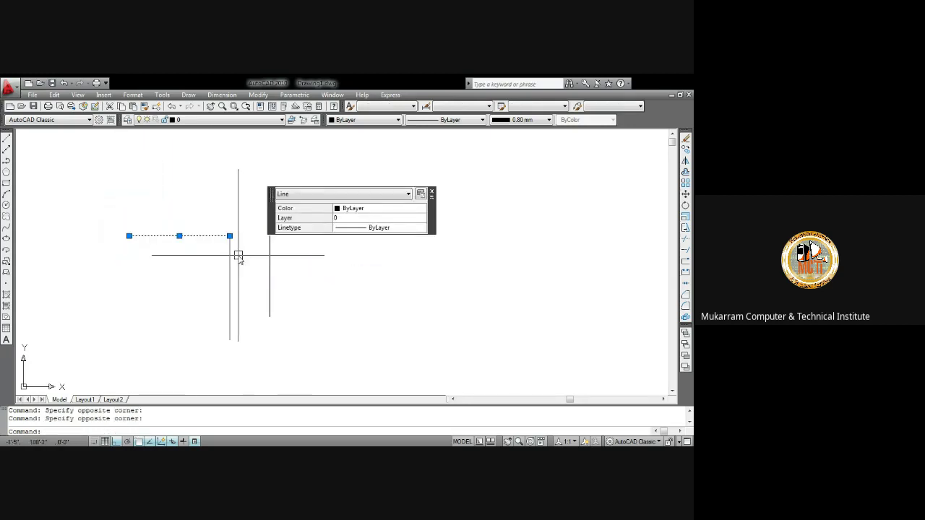
{"action": "key", "text": "Delete"}
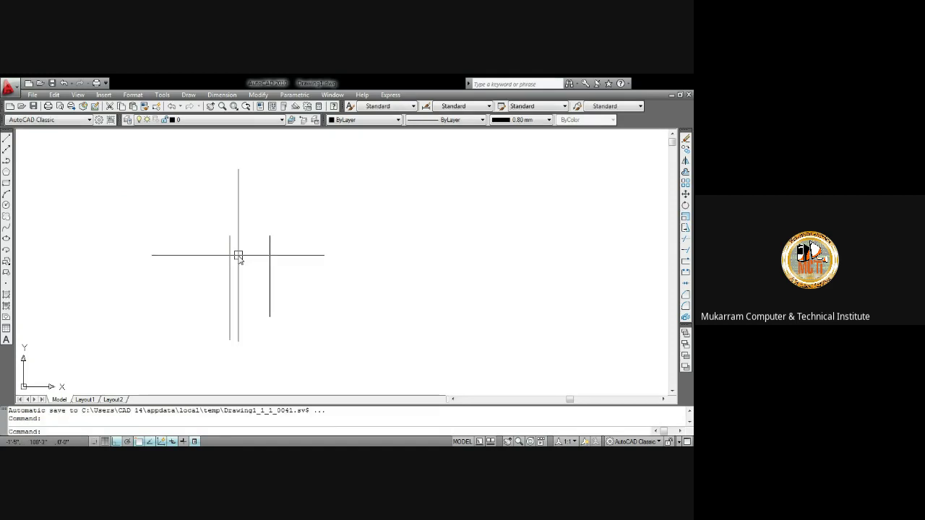
{"action": "key", "text": "ctrl+z"}
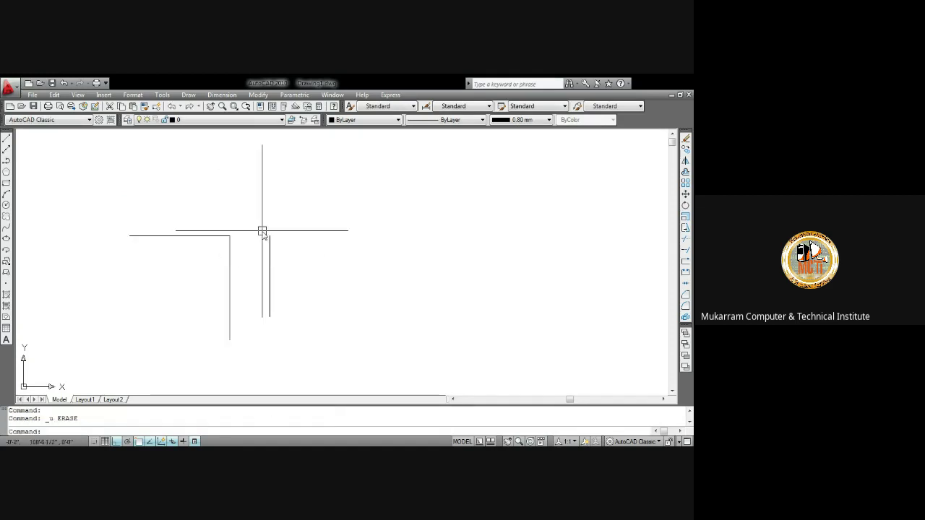
Step: Erase the horizontal line and the short vertical line on the right
{"action": "left_click", "coordinate": [130, 262]}
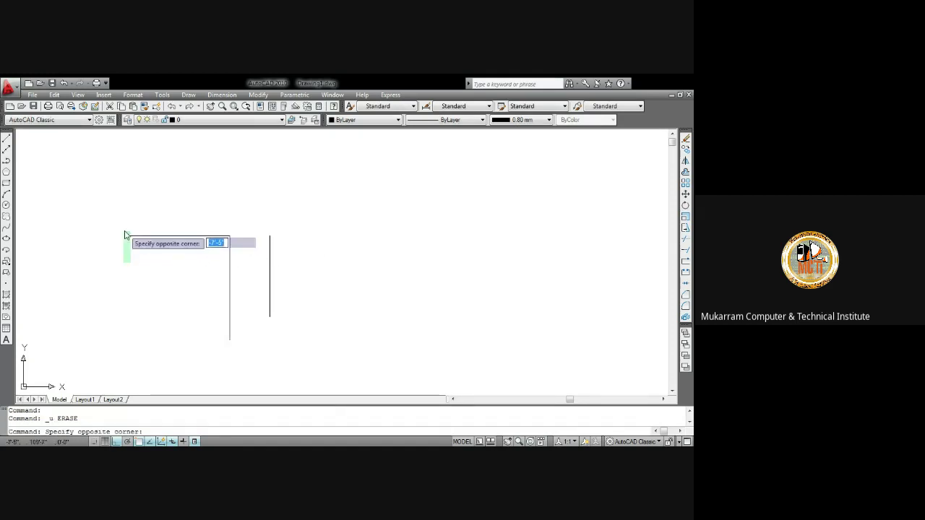
{"action": "left_click", "coordinate": [126, 232]}
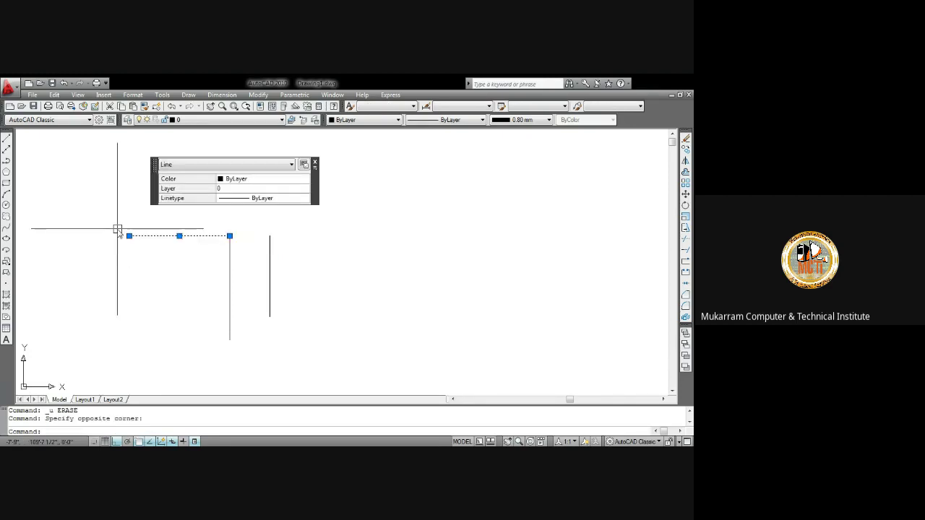
{"action": "key", "text": "Delete"}
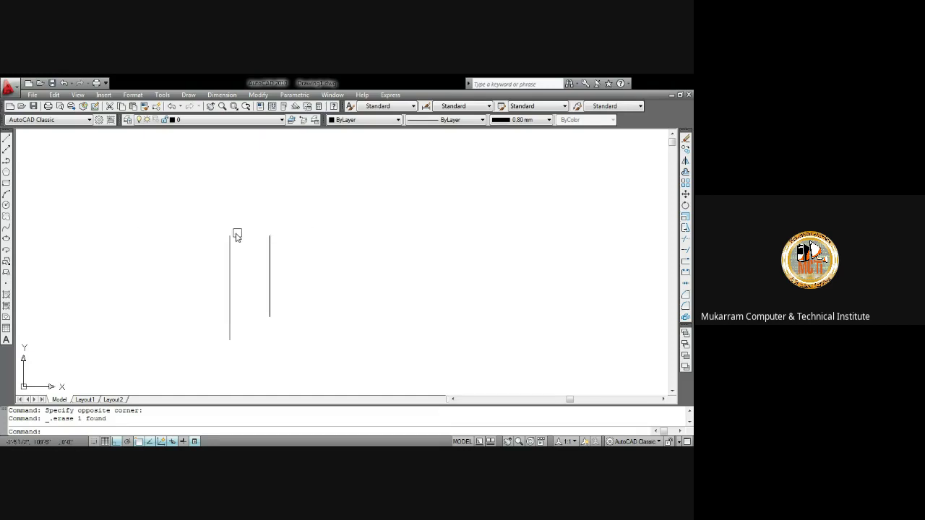
{"action": "left_click", "coordinate": [270, 281]}
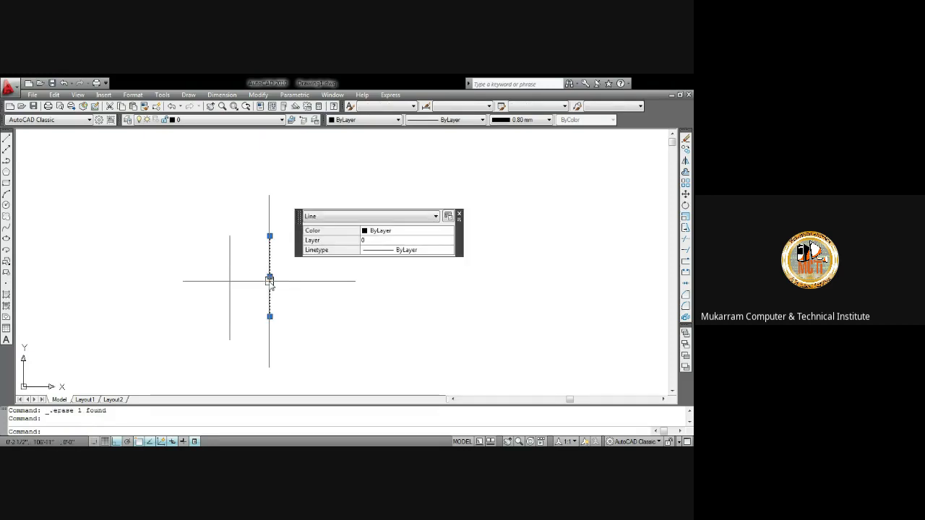
{"action": "key", "text": "Delete"}
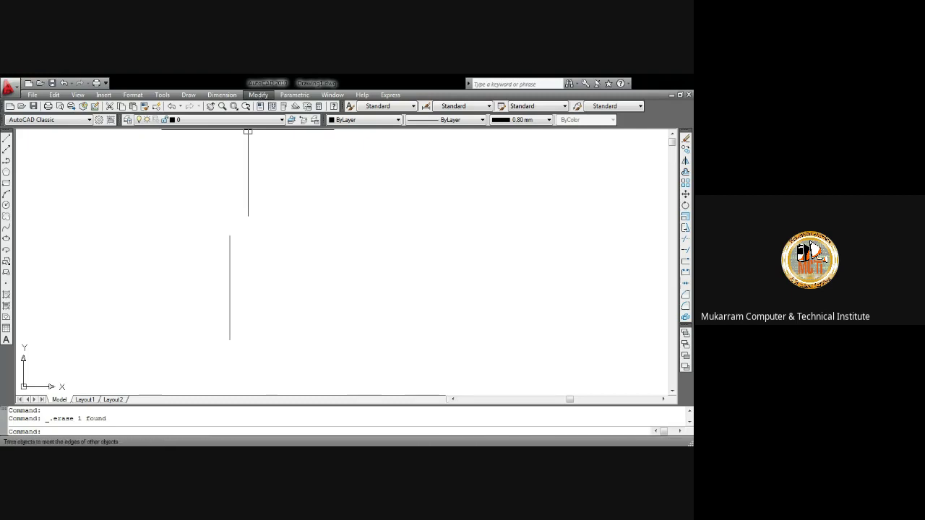
{"action": "left_click", "coordinate": [425, 261]}
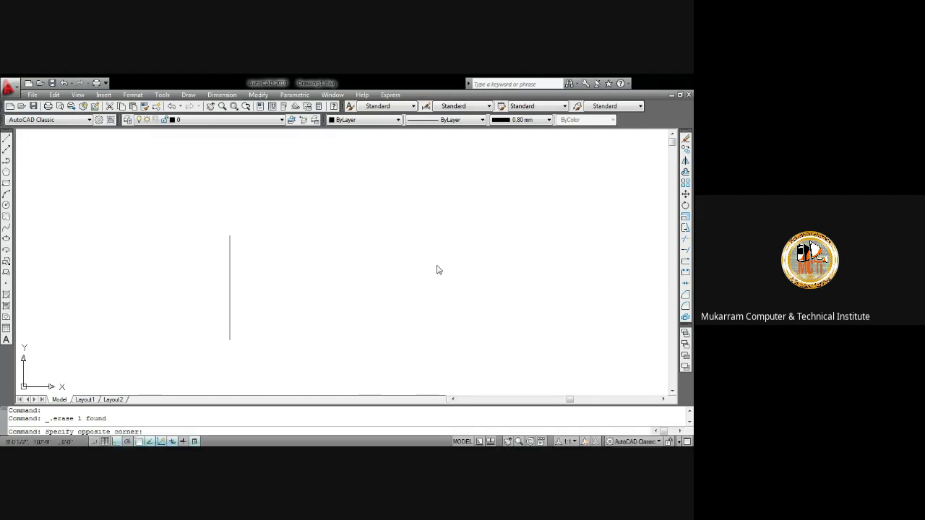
{"action": "left_click", "coordinate": [384, 229]}
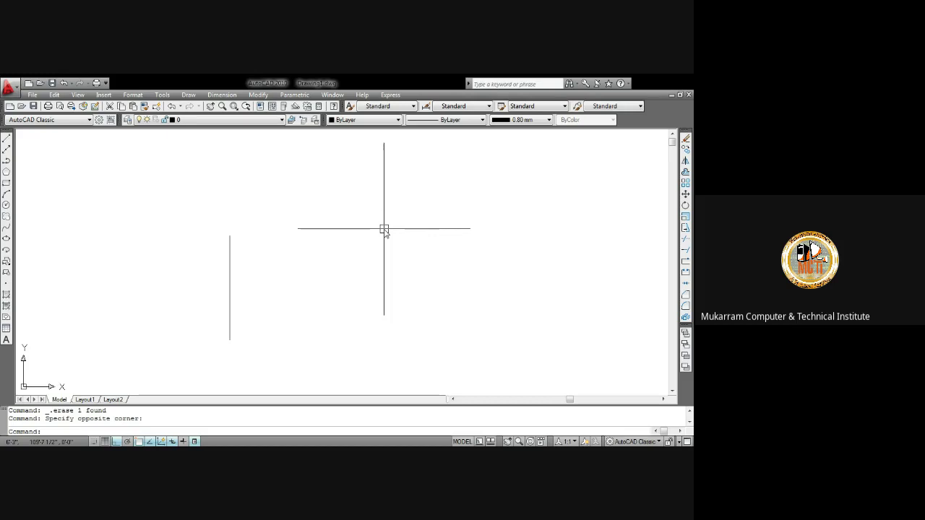
Step: Draw a new horizontal line across the remaining vertical line
{"action": "type", "text": "l"}
{"action": "key", "text": "Return"}
{"action": "left_click", "coordinate": [323, 247]}
{"action": "left_click", "coordinate": [152, 272]}
{"action": "key", "text": "Escape"}
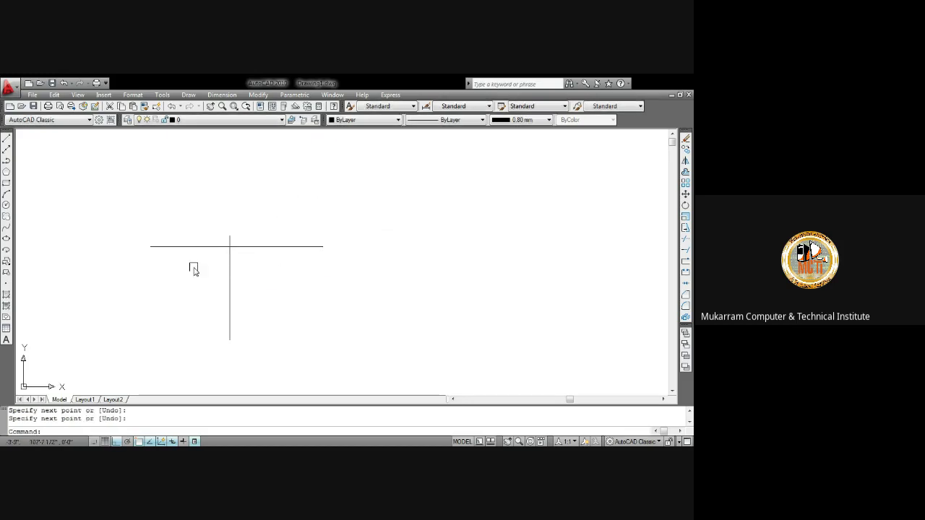
Step: Trim the left part of the horizontal line and the lower part of the vertical line with TR
{"action": "type", "text": "tr"}
{"action": "key", "text": "Return"}
{"action": "key", "text": "Return"}
{"action": "left_click", "coordinate": [203, 246]}
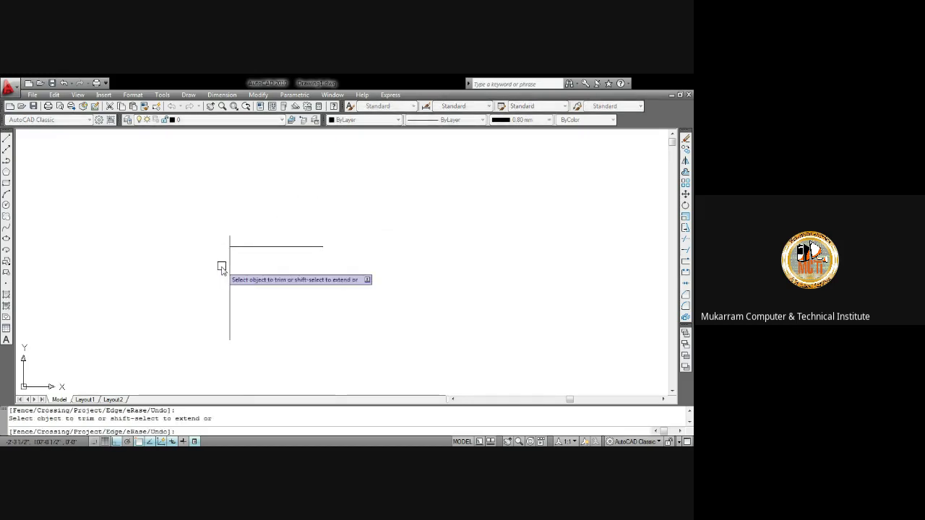
{"action": "left_click", "coordinate": [229, 269]}
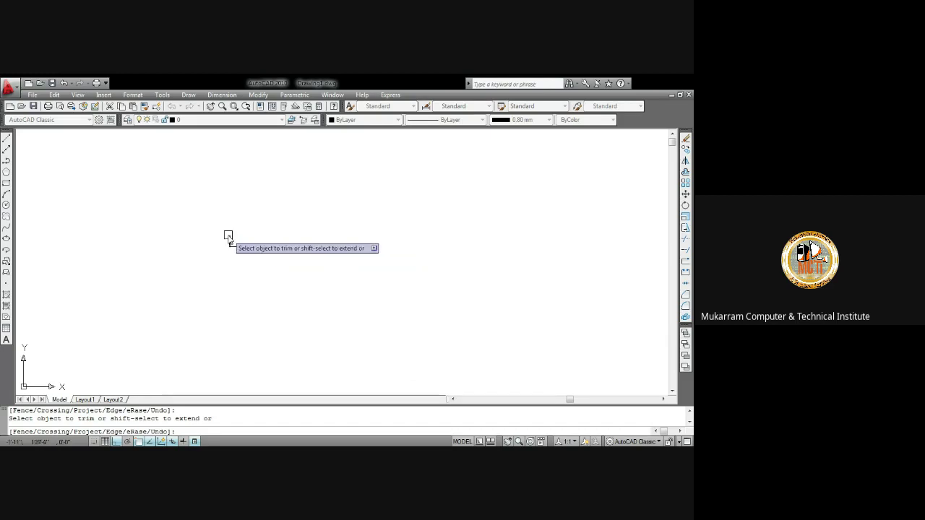
{"action": "key", "text": "Escape"}
Step: Window-select both remaining lines and erase them
{"action": "left_click", "coordinate": [209, 219]}
{"action": "left_click", "coordinate": [403, 305]}
{"action": "key", "text": "Escape"}
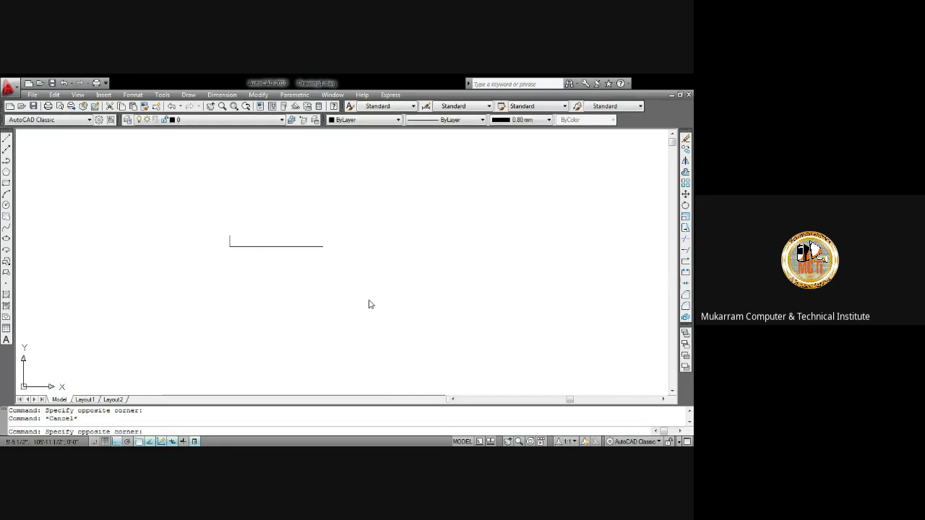
{"action": "left_click", "coordinate": [368, 300]}
{"action": "left_click", "coordinate": [205, 233]}
{"action": "key", "text": "Delete"}
{"action": "middle_click_drag", "start_coordinate": [229, 252], "coordinate": [267, 235]}
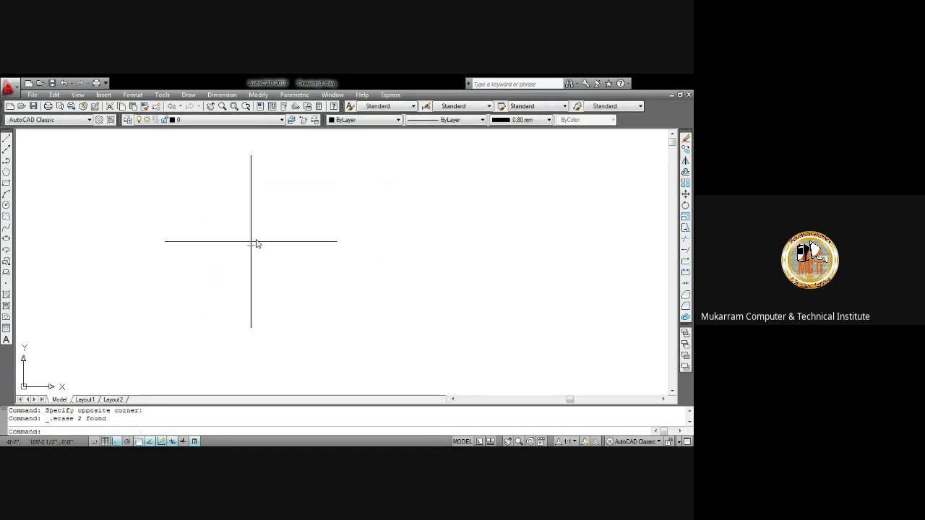
Step: Draw a vertical line at the left and a separate horizontal line off to the right
{"action": "type", "text": "l"}
{"action": "key", "text": "Return"}
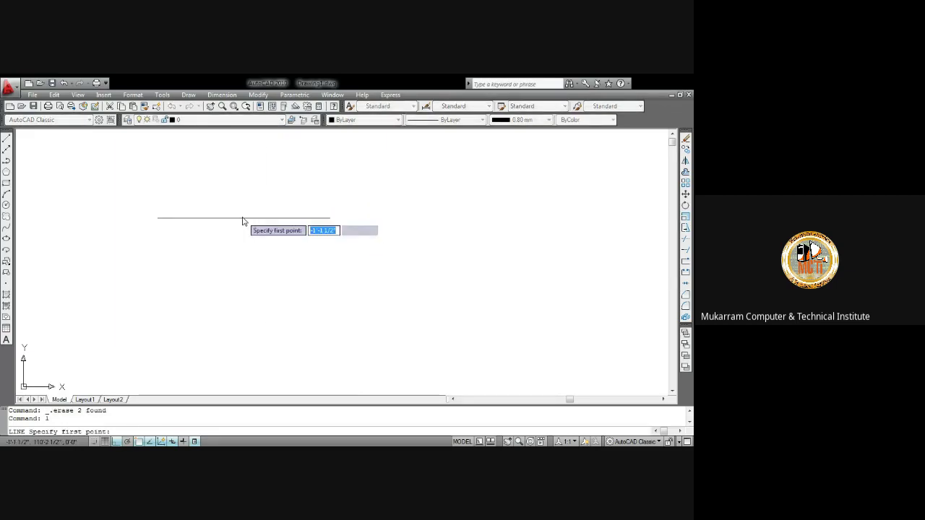
{"action": "left_click", "coordinate": [167, 205]}
{"action": "left_click", "coordinate": [165, 294]}
{"action": "key", "text": "Return"}
{"action": "key", "text": "Return"}
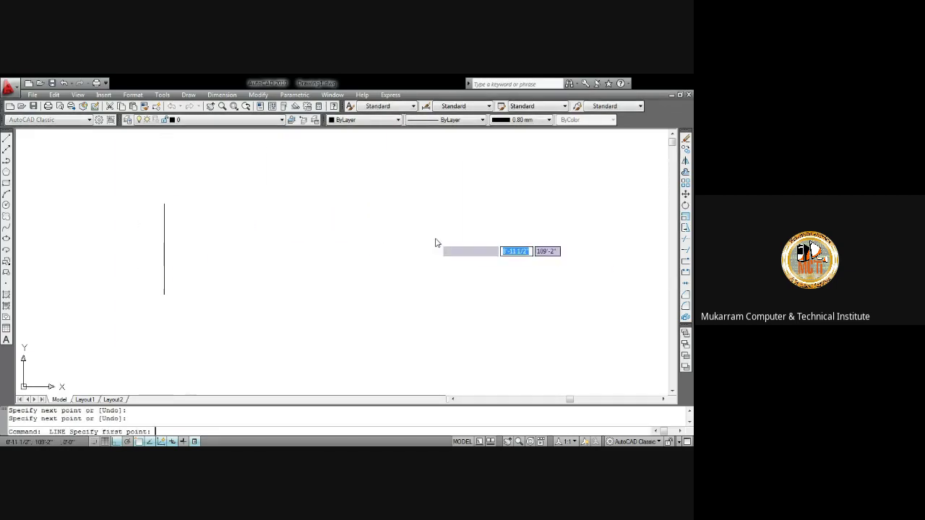
{"action": "left_click", "coordinate": [413, 244]}
{"action": "left_click", "coordinate": [413, 244]}
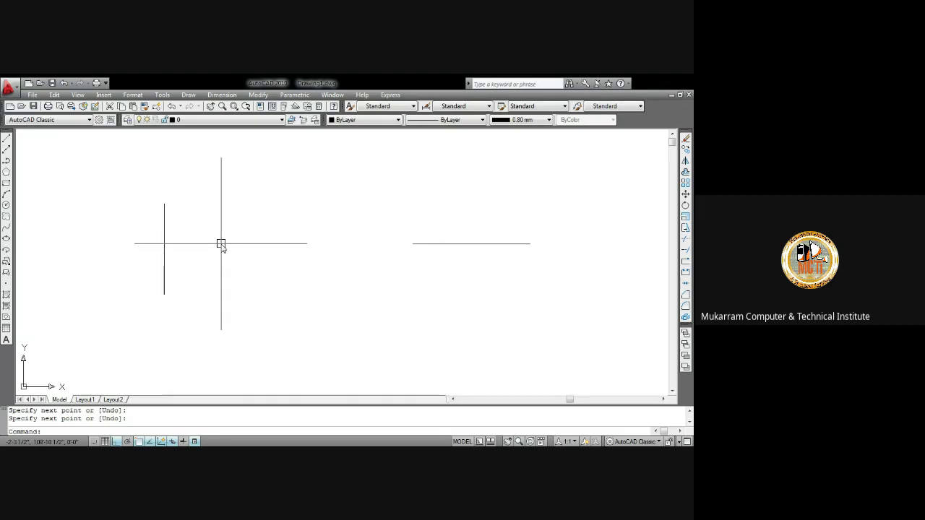
{"action": "key", "text": "Return"}
{"action": "key", "text": "Return"}
Step: Remove a stray short horizontal line drawn at the left
{"action": "left_click", "coordinate": [95, 247]}
{"action": "left_click", "coordinate": [144, 247]}
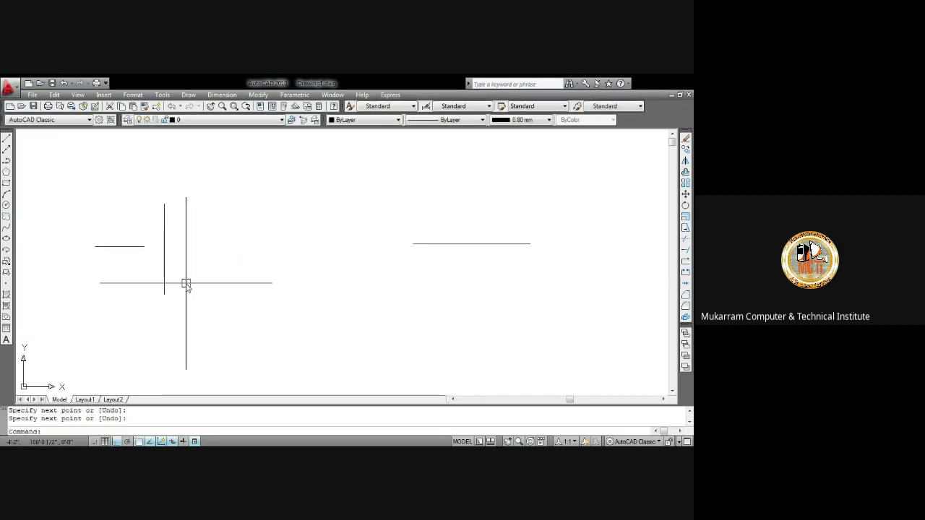
{"action": "key", "text": "Escape"}
{"action": "left_click", "coordinate": [133, 247]}
{"action": "key", "text": "Delete"}
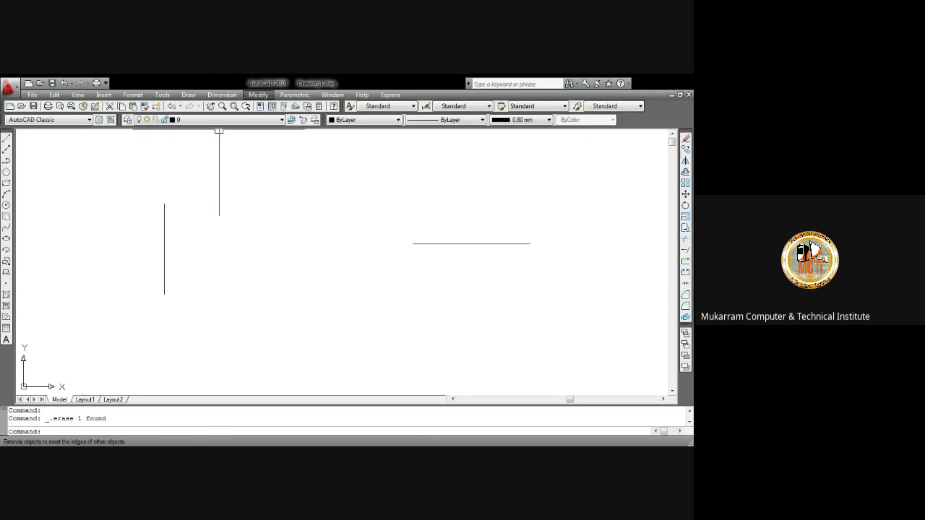
Step: Extend the horizontal line left to the vertical line, then undo the extension
{"action": "key", "text": "Return"}
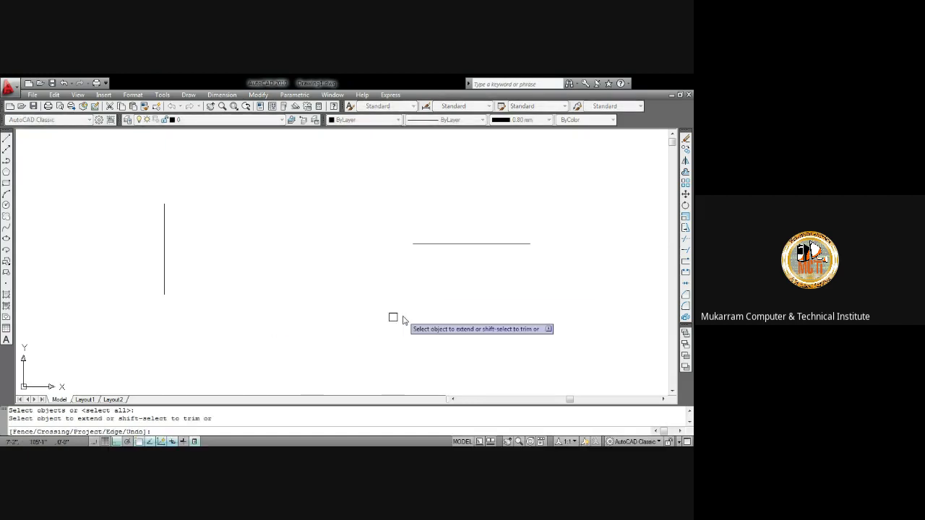
{"action": "left_click", "coordinate": [442, 273]}
{"action": "left_click", "coordinate": [411, 224]}
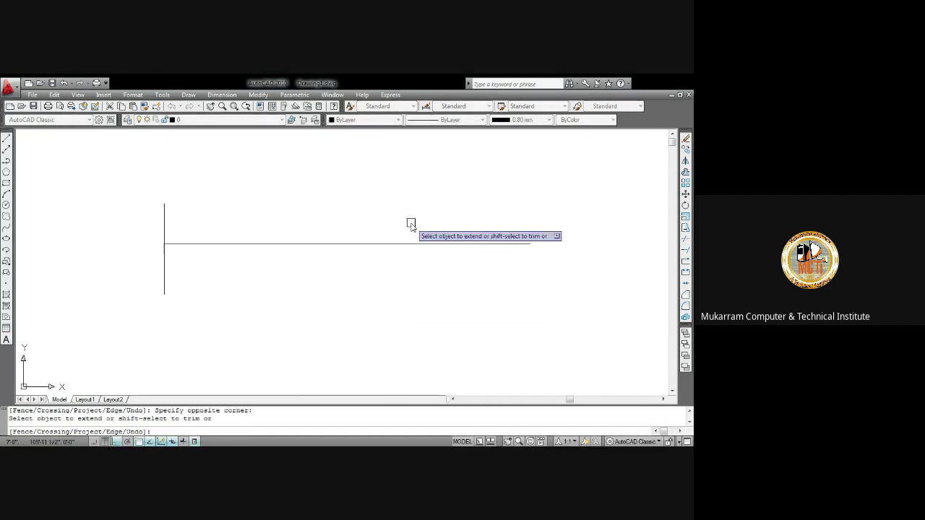
{"action": "key", "text": "Escape"}
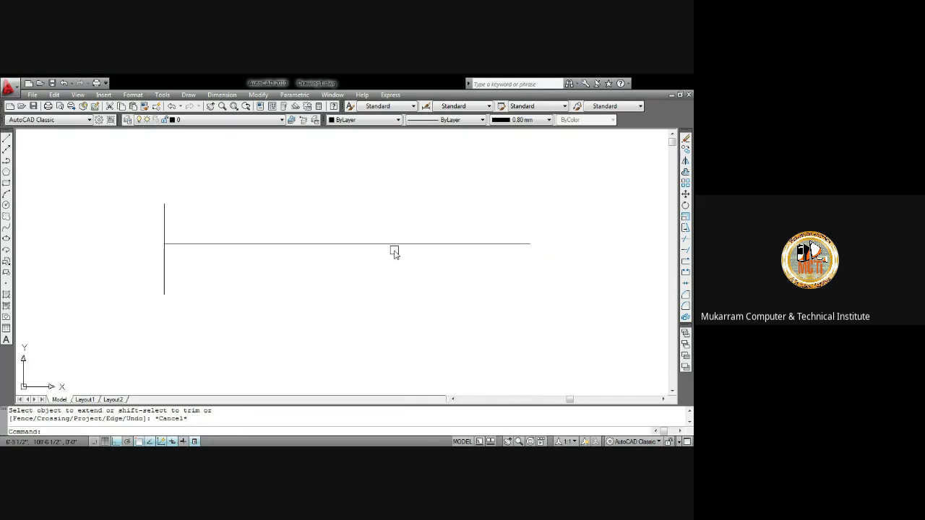
{"action": "key", "text": "ctrl+z"}
Step: Extend the horizontal line left again until it meets the vertical boundary
{"action": "key", "text": "ctrl+t"}
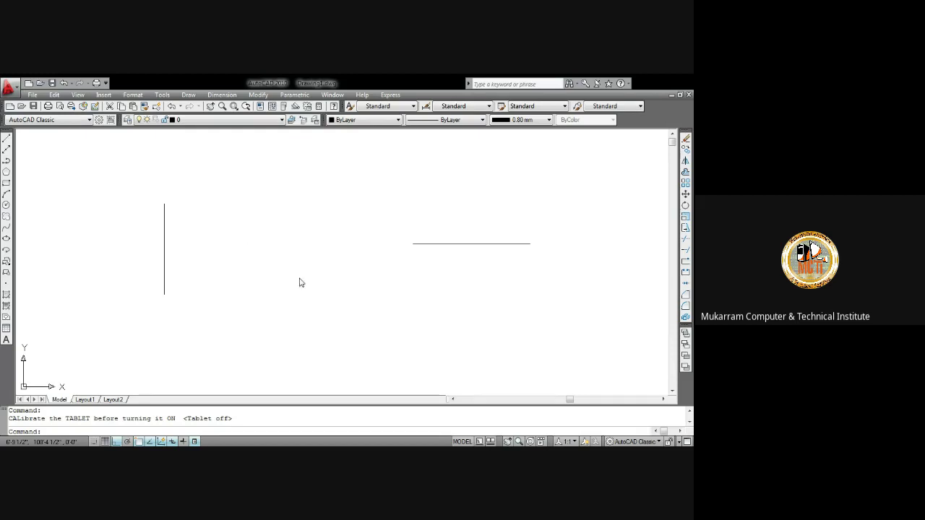
{"action": "key", "text": "ctrl+x"}
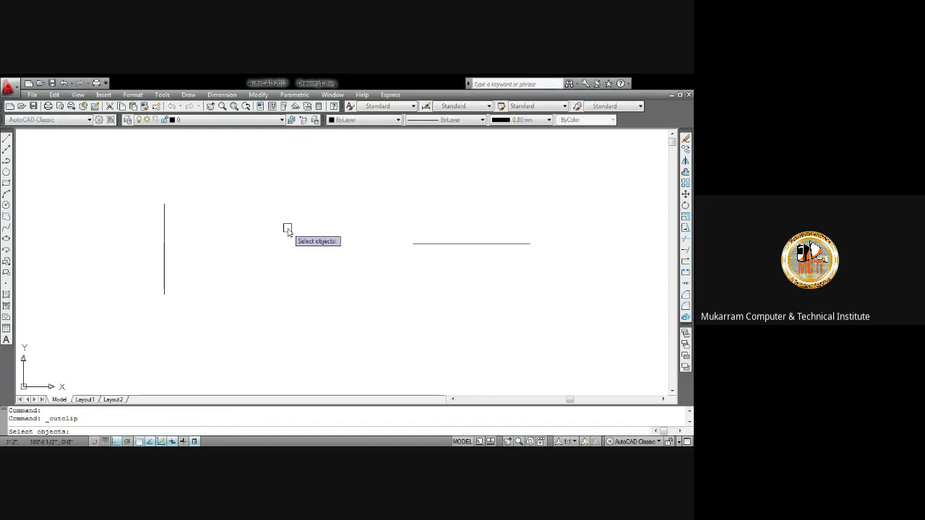
{"action": "left_click_drag", "start_coordinate": [452, 272], "coordinate": [440, 239]}
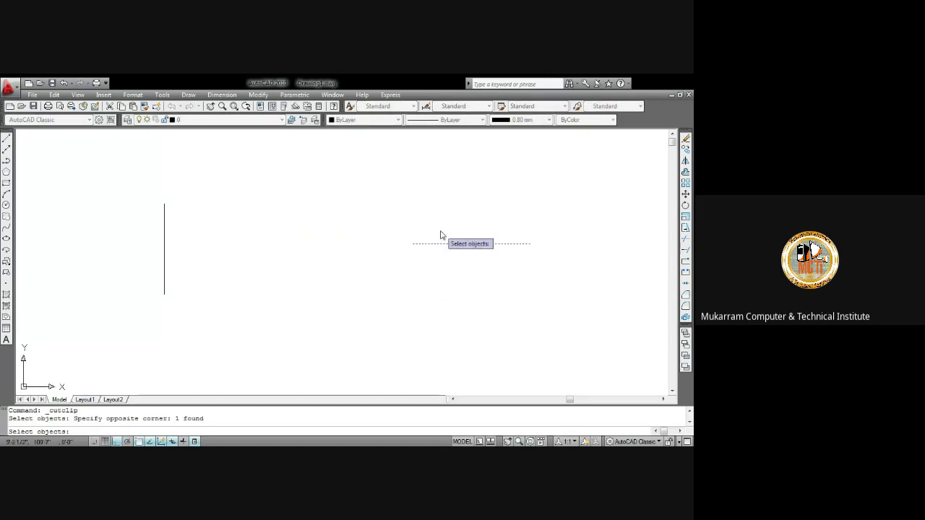
{"action": "key", "text": "Escape"}
{"action": "type", "text": "ex"}
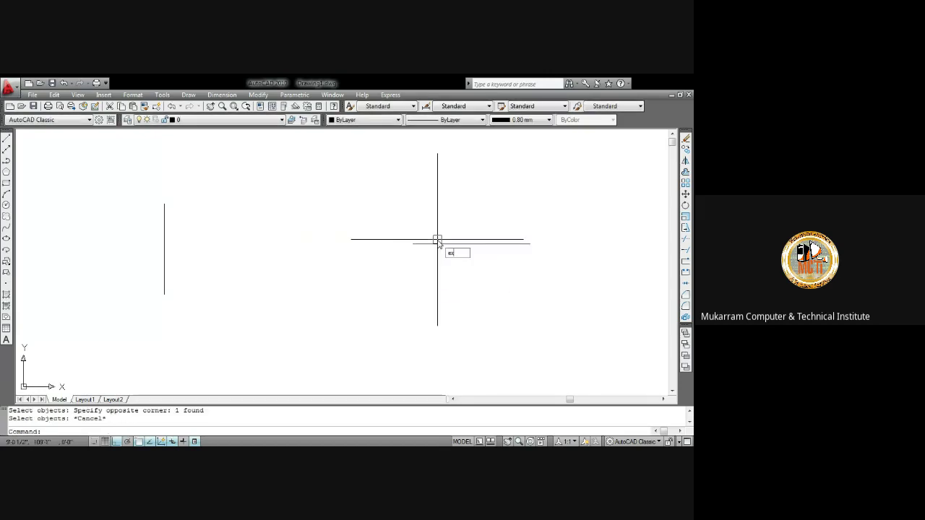
{"action": "key", "text": "Return"}
{"action": "key", "text": "Return"}
{"action": "left_click", "coordinate": [433, 244]}
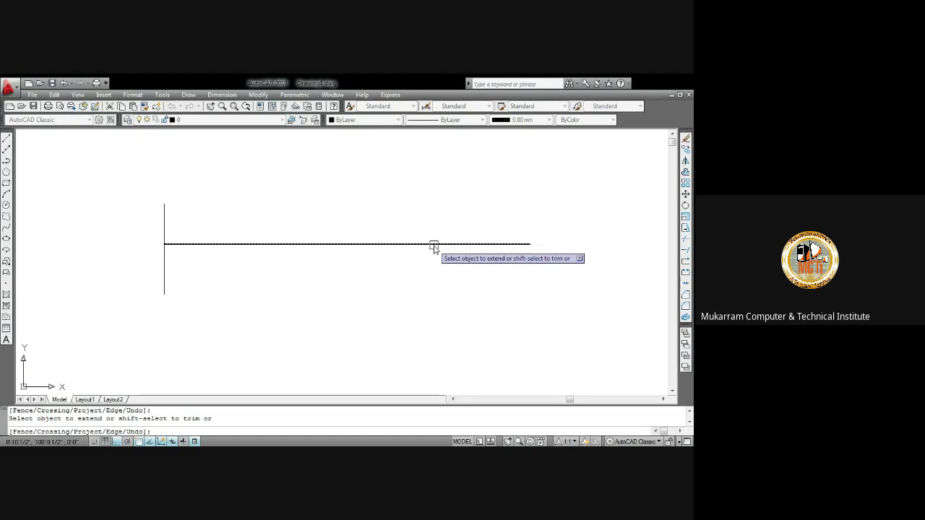
{"action": "scroll", "coordinate": [255, 262], "scroll_direction": "down", "scroll_amount": 5}
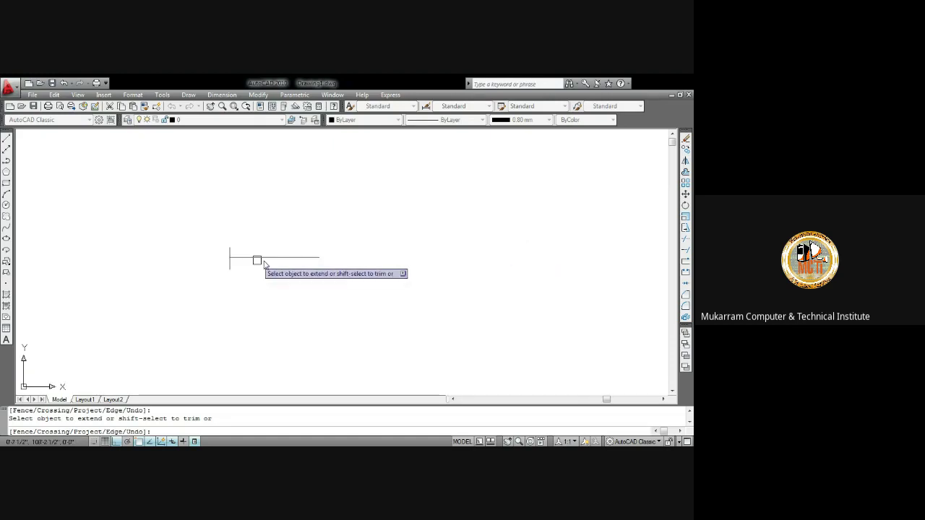
{"action": "scroll", "coordinate": [256, 263], "scroll_direction": "up", "scroll_amount": 3}
{"action": "left_click", "coordinate": [215, 260]}
{"action": "left_click", "coordinate": [202, 248]}
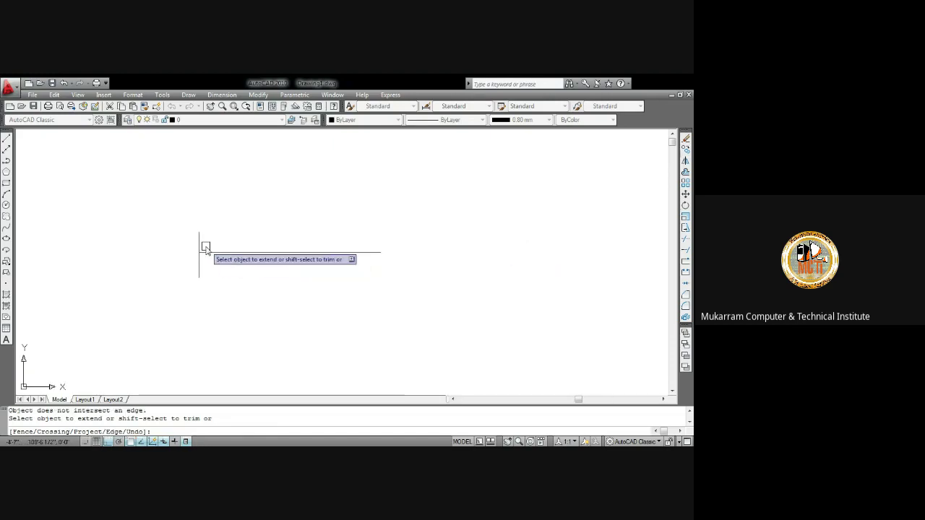
{"action": "mouse_move", "coordinate": [187, 269]}
{"action": "middle_mouse_down"}
{"action": "mouse_move", "coordinate": [311, 273]}
{"action": "mouse_move", "coordinate": [309, 261]}
{"action": "middle_mouse_up"}
{"action": "key", "text": "Escape"}
{"action": "type", "text": "l"}
{"action": "key", "text": "Return"}
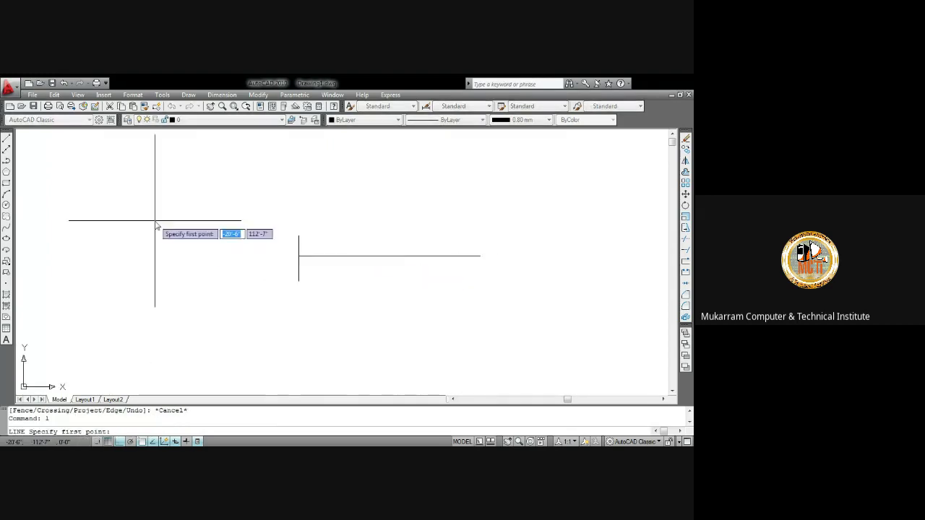
Step: Draw a new vertical line at the left
{"action": "left_click", "coordinate": [154, 220]}
{"action": "left_click", "coordinate": [155, 321]}
{"action": "key", "text": "Return"}
Step: Extend the horizontal line left with EX to meet the new vertical line
{"action": "type", "text": "ex"}
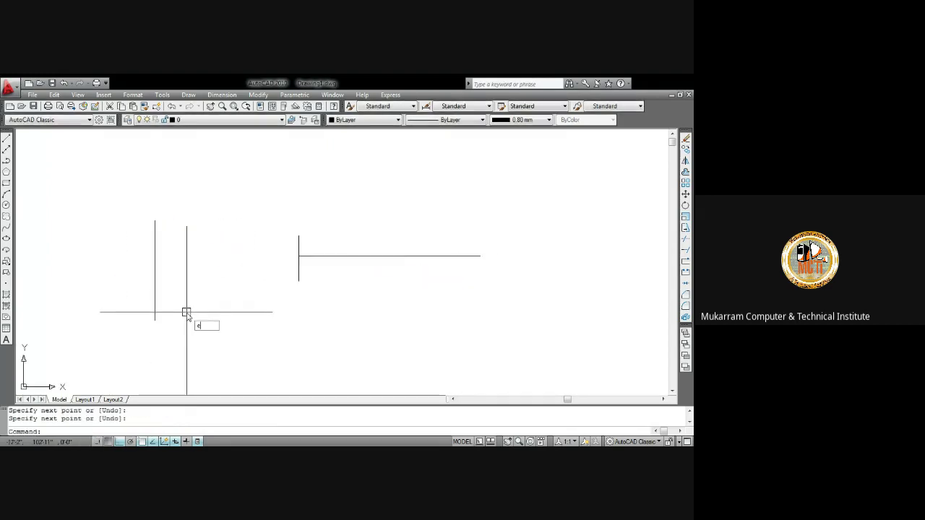
{"action": "key", "text": "Return"}
{"action": "key", "text": "Return"}
{"action": "left_click", "coordinate": [346, 254]}
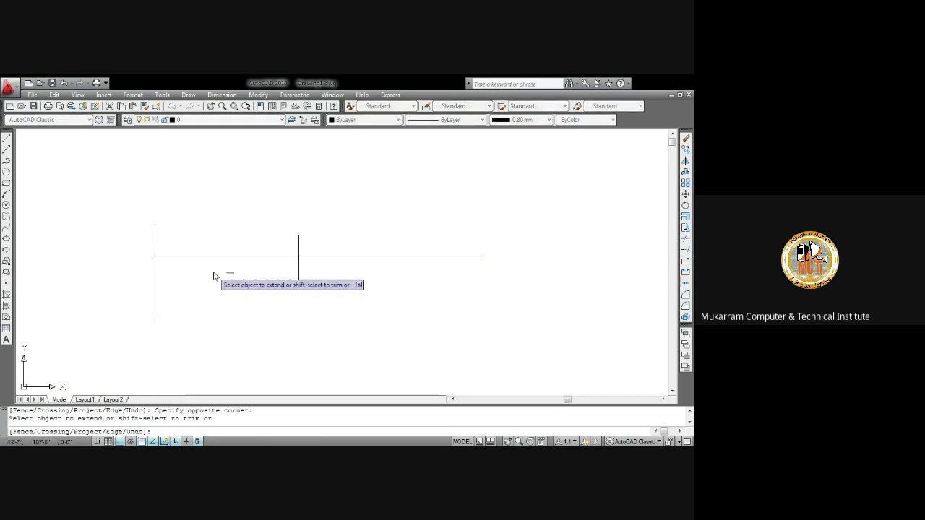
{"action": "left_click", "coordinate": [186, 255]}
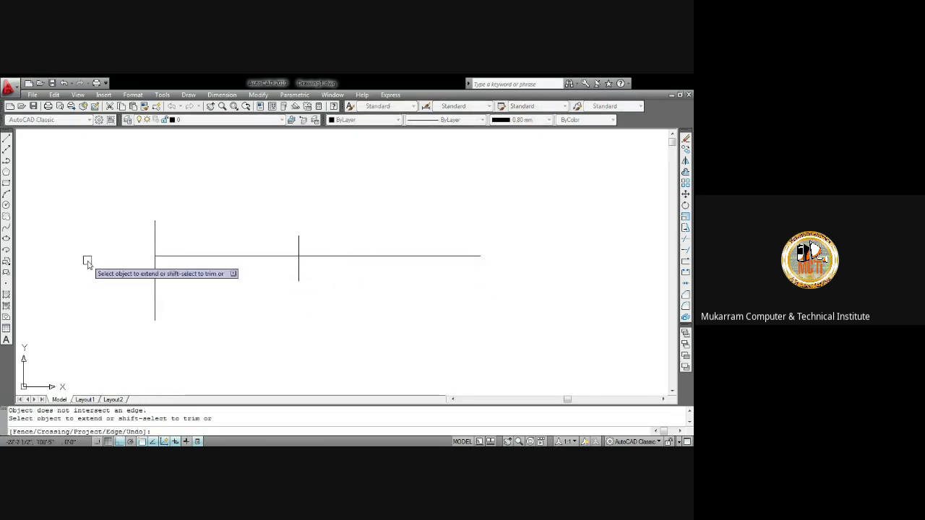
{"action": "key", "text": "Escape"}
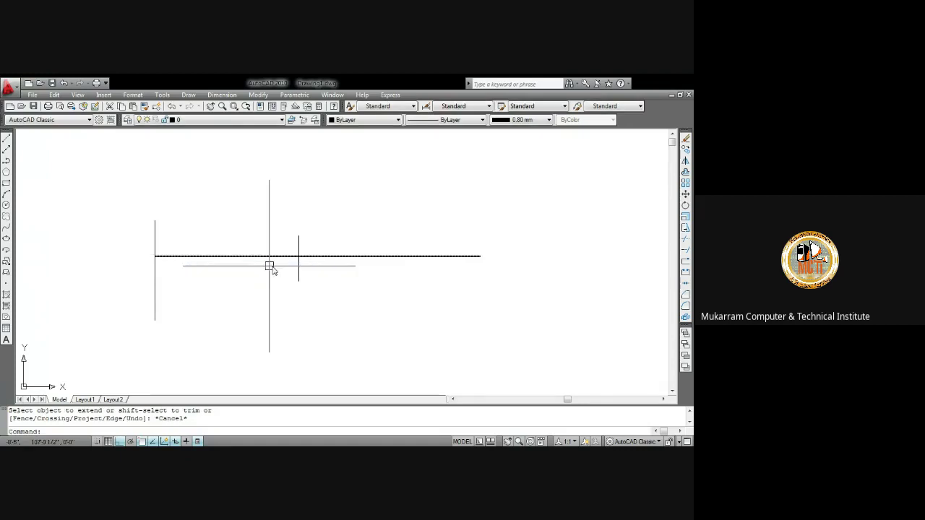
{"action": "scroll", "coordinate": [268, 264], "scroll_direction": "down", "scroll_amount": 4}
{"action": "middle_click_drag", "start_coordinate": [330, 268], "coordinate": [224, 274]}
{"action": "type", "text": "l"}
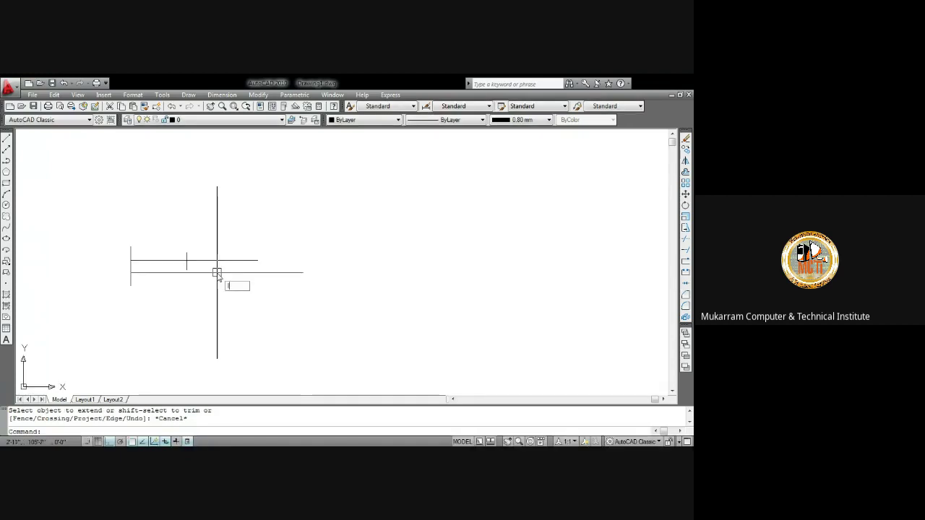
{"action": "key", "text": "Return"}
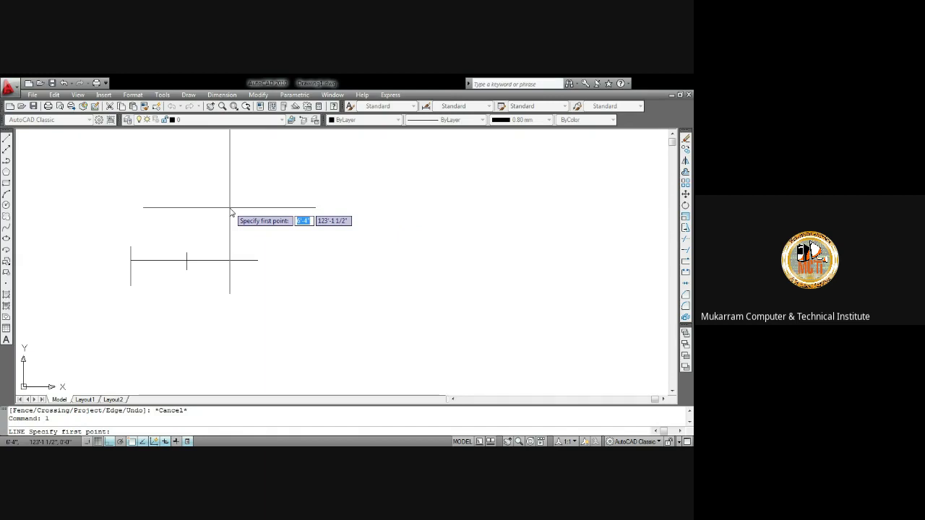
{"action": "key", "text": "Escape"}
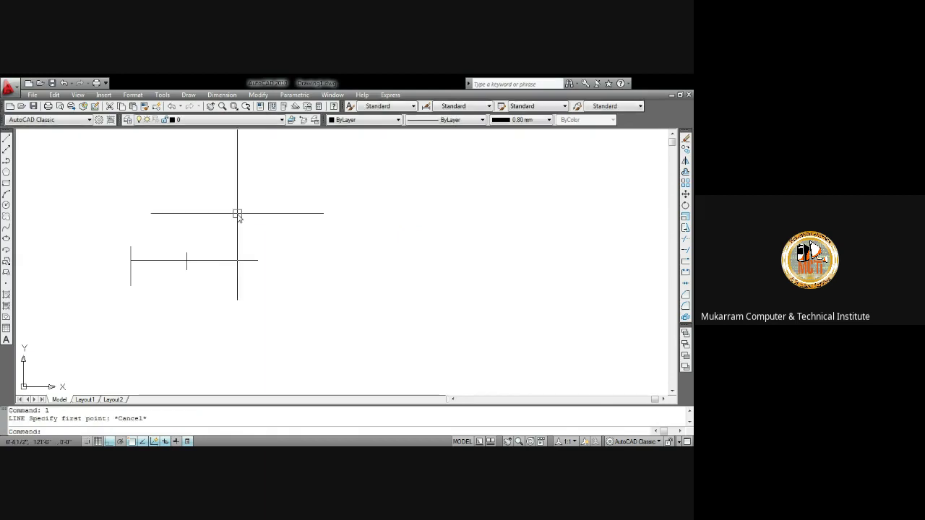
{"action": "left_click", "coordinate": [258, 94]}
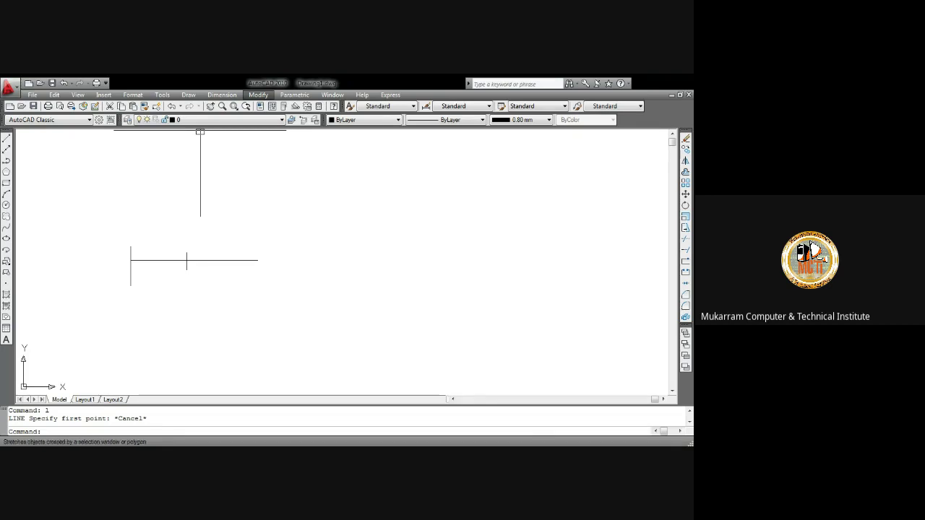
Step: Draw a new horizontal line 36 units (3'-0") long above the earlier lines
{"action": "left_click", "coordinate": [371, 239]}
{"action": "left_click", "coordinate": [361, 227]}
{"action": "type", "text": "l"}
{"action": "key", "text": "Return"}
{"action": "left_click", "coordinate": [290, 166]}
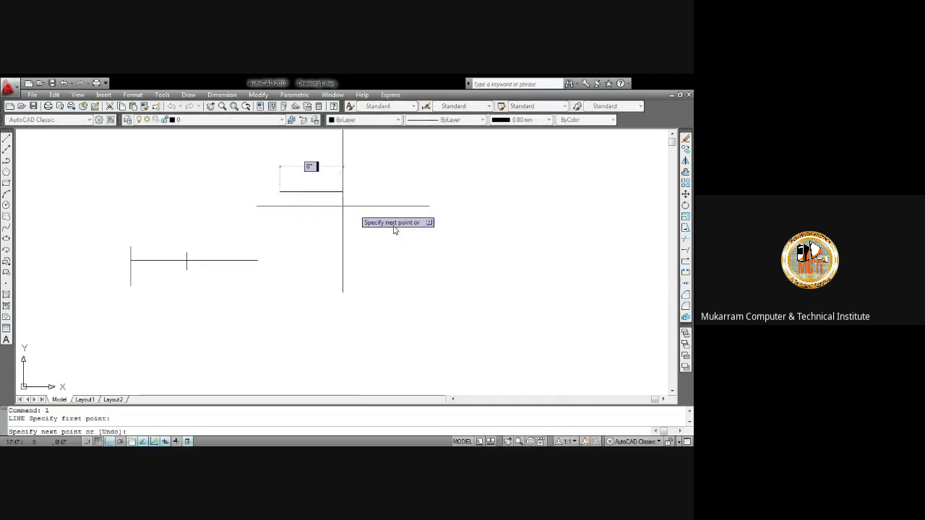
{"action": "type", "text": "36"}
{"action": "key", "text": "Return"}
{"action": "key", "text": "Return"}
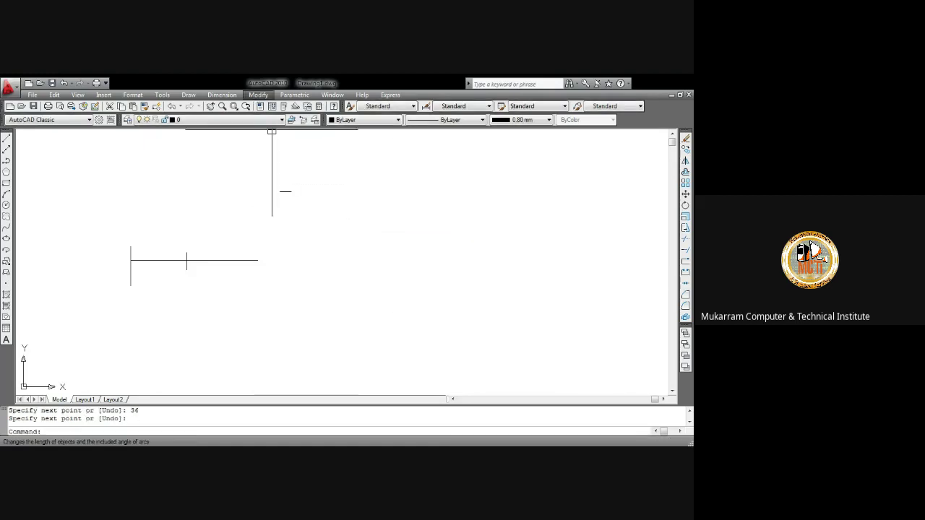
Step: Lengthen the short horizontal line by a delta of 2 using the DE option
{"action": "left_click", "coordinate": [282, 278]}
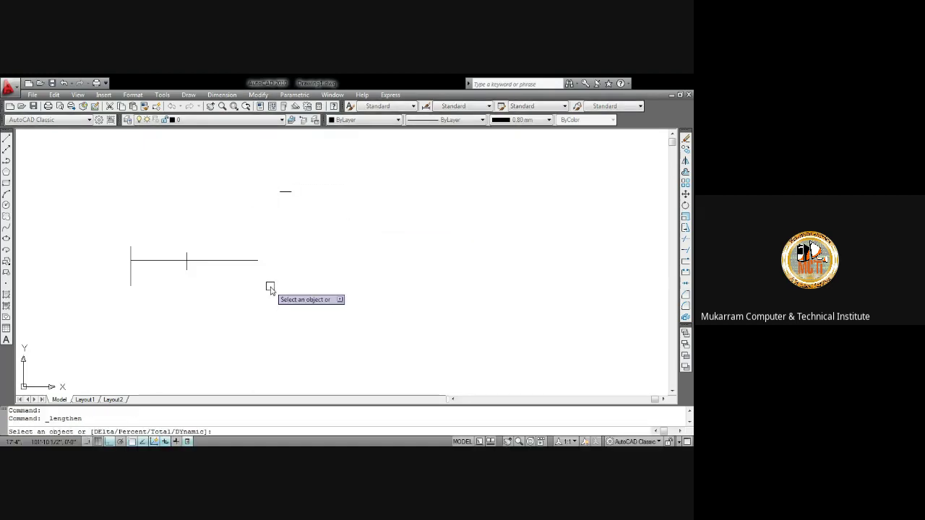
{"action": "scroll", "coordinate": [287, 192], "scroll_direction": "up", "scroll_amount": 3}
{"action": "left_click", "coordinate": [287, 193]}
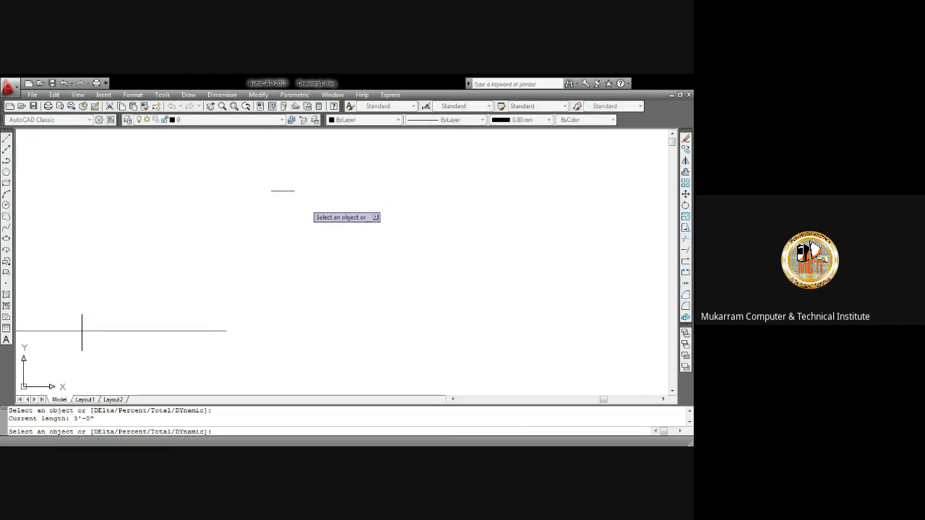
{"action": "type", "text": "DE"}
{"action": "key", "text": "Return"}
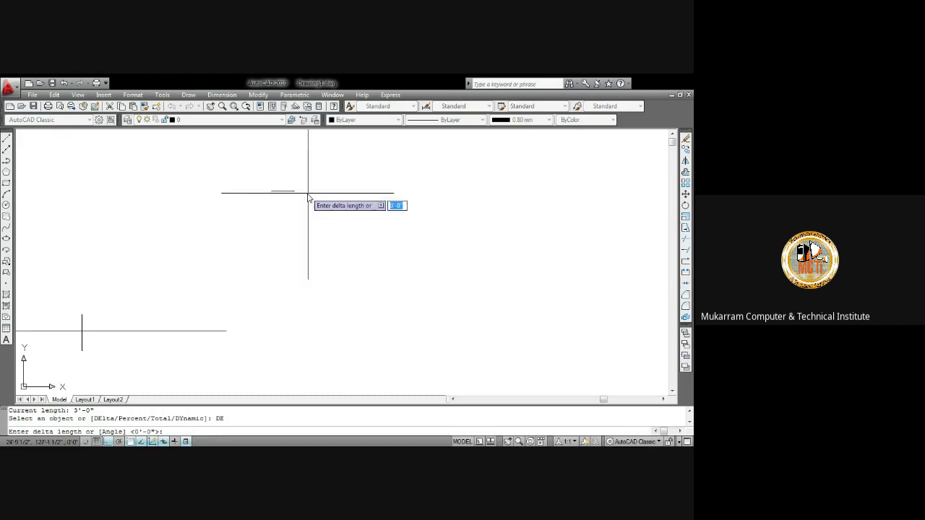
{"action": "left_click", "coordinate": [292, 204]}
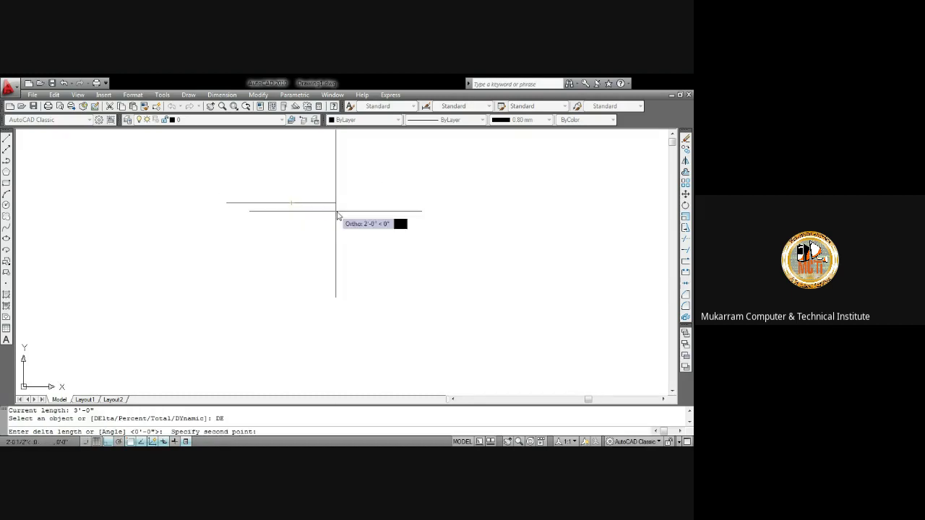
{"action": "type", "text": "2"}
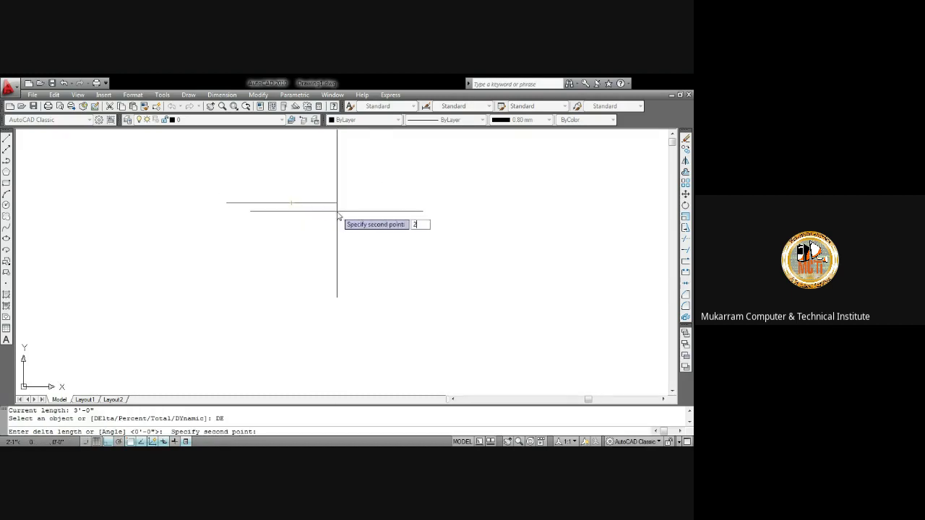
{"action": "key", "text": "Return"}
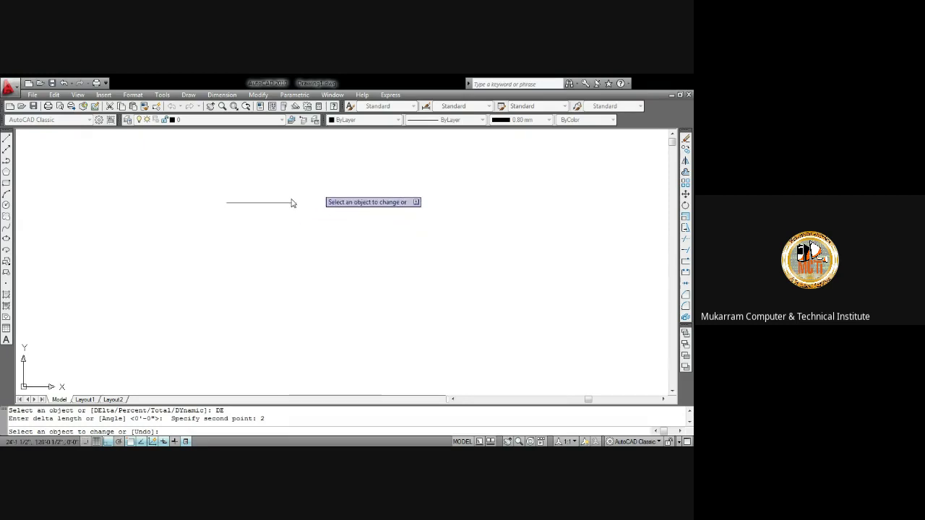
{"action": "key", "text": "Return"}
{"action": "left_click", "coordinate": [292, 203]}
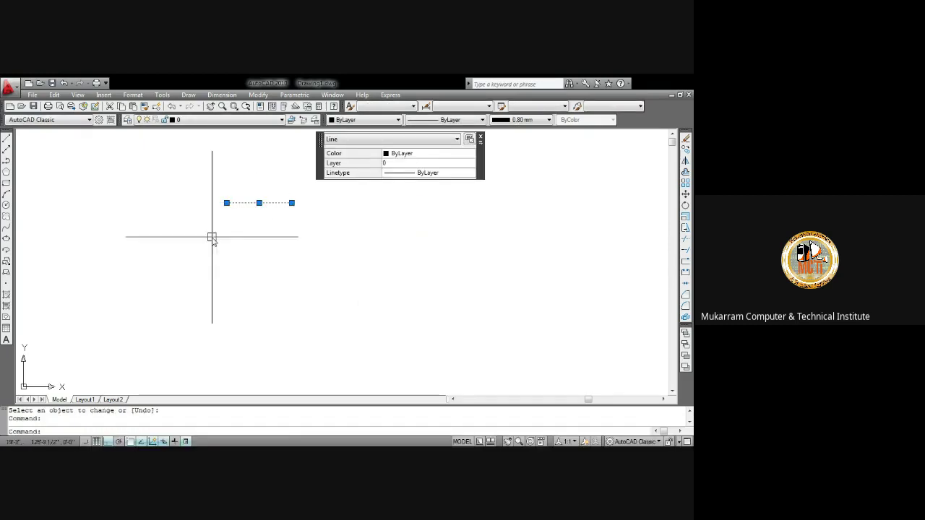
{"action": "scroll", "coordinate": [244, 198], "scroll_direction": "up", "scroll_amount": 3}
{"action": "key", "text": "Escape"}
{"action": "scroll", "coordinate": [323, 231], "scroll_direction": "down", "scroll_amount": 2}
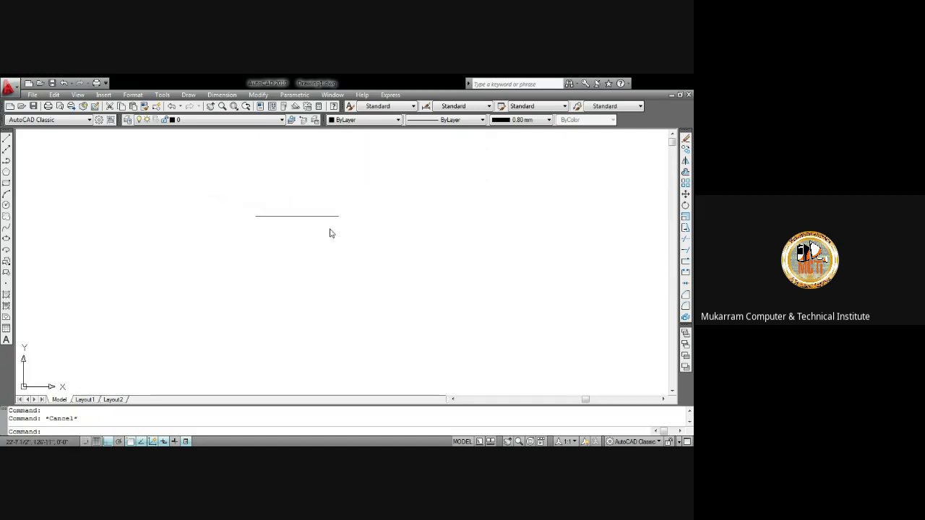
{"action": "scroll", "coordinate": [330, 234], "scroll_direction": "down", "scroll_amount": 1}
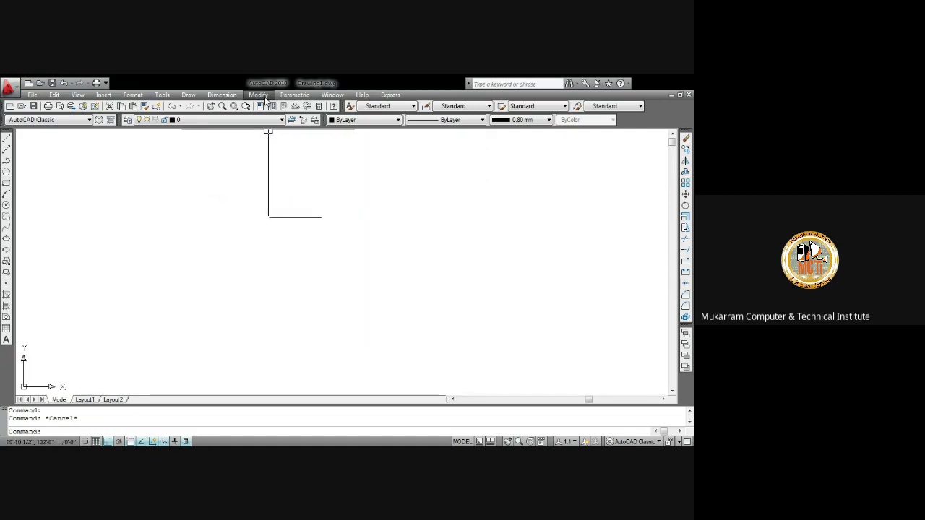
{"action": "left_click", "coordinate": [262, 96]}
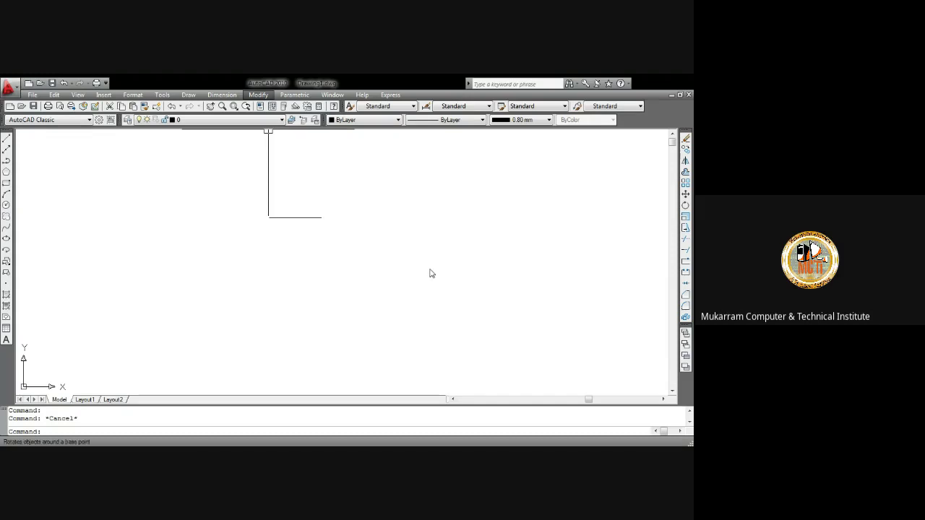
{"action": "left_click_drag", "start_coordinate": [429, 270], "coordinate": [393, 233]}
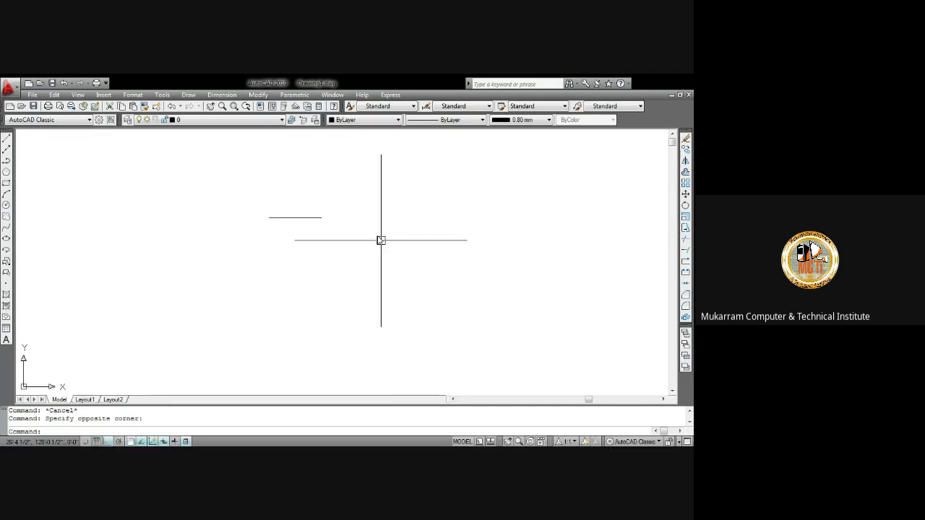
{"action": "left_click", "coordinate": [135, 96]}
{"action": "left_click", "coordinate": [159, 274]}
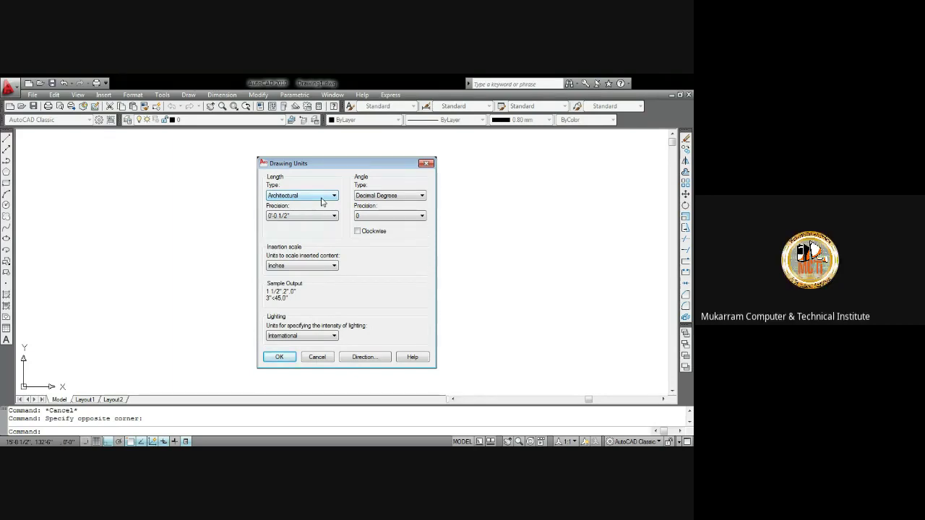
{"action": "left_click", "coordinate": [428, 163]}
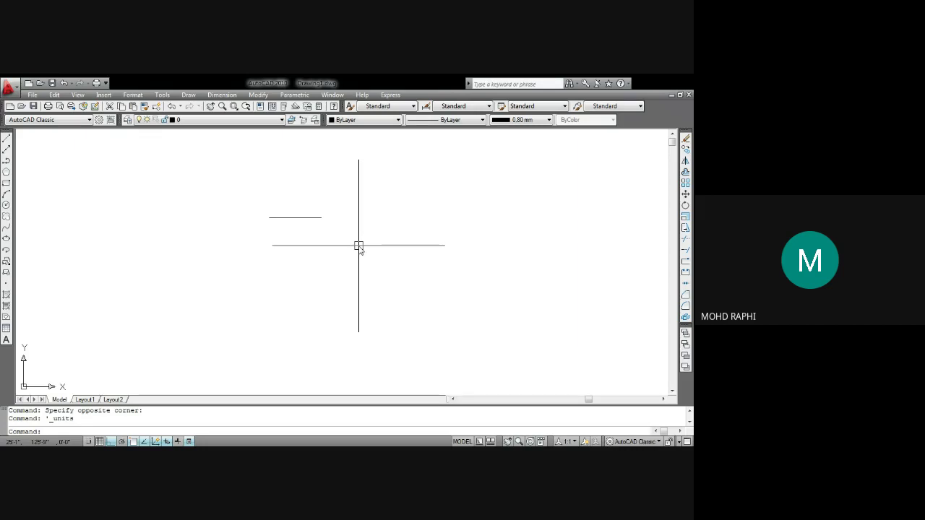
Step: Select the short horizontal line with a crossing window and delete it
{"action": "left_click", "coordinate": [342, 253]}
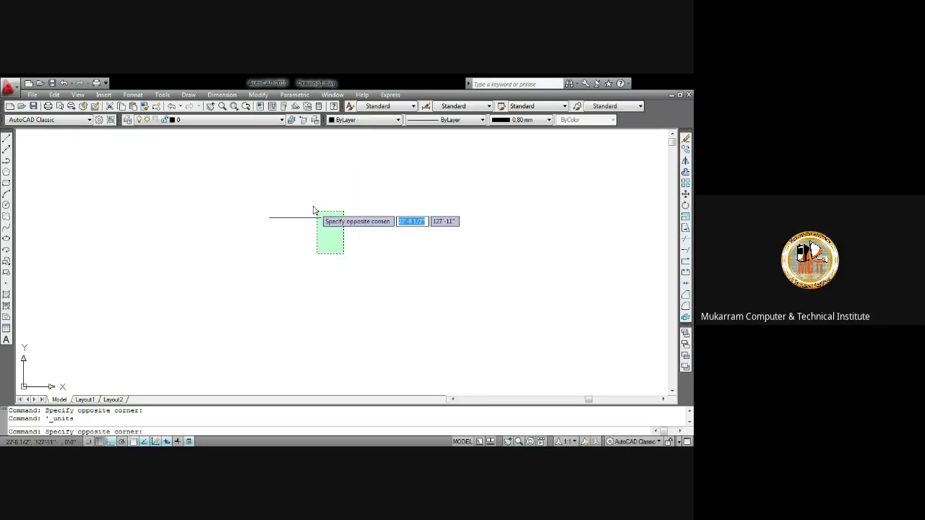
{"action": "left_click", "coordinate": [312, 205]}
{"action": "key", "text": "Delete"}
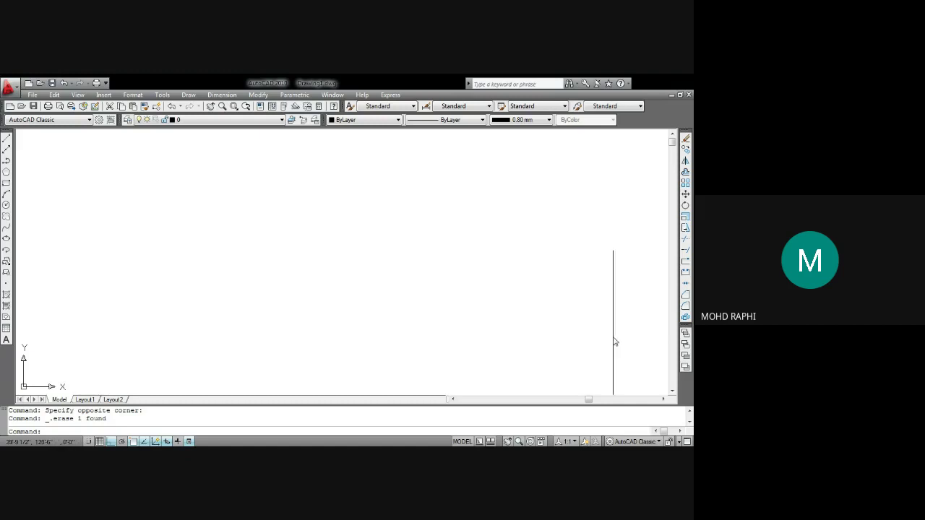
Step: Set the drawing units to Decimal length with 0.00 precision, adjust the insertion scale, and apply
{"action": "type", "text": "un"}
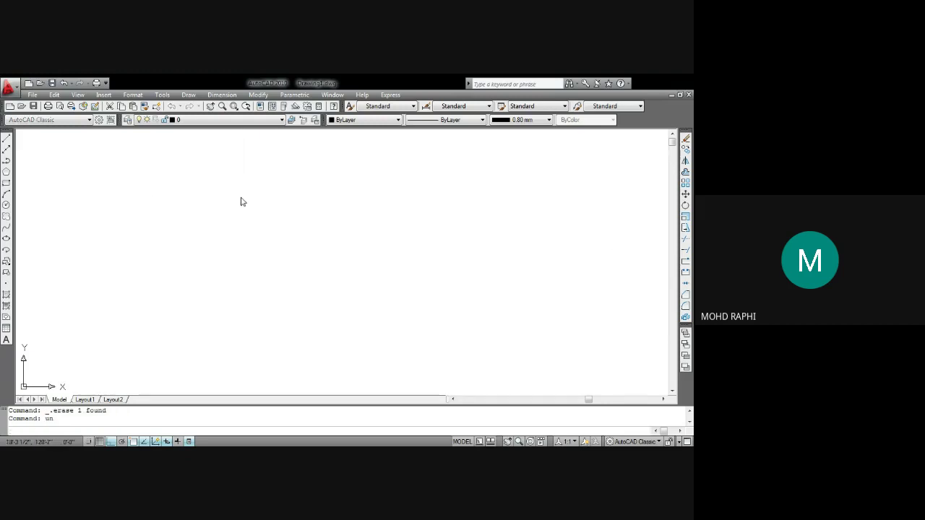
{"action": "key", "text": "Return"}
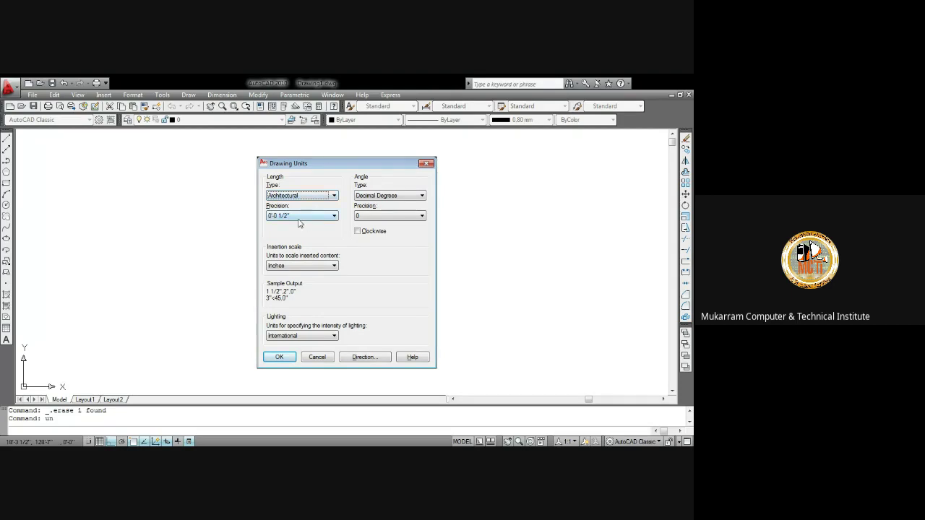
{"action": "key", "text": "Tab"}
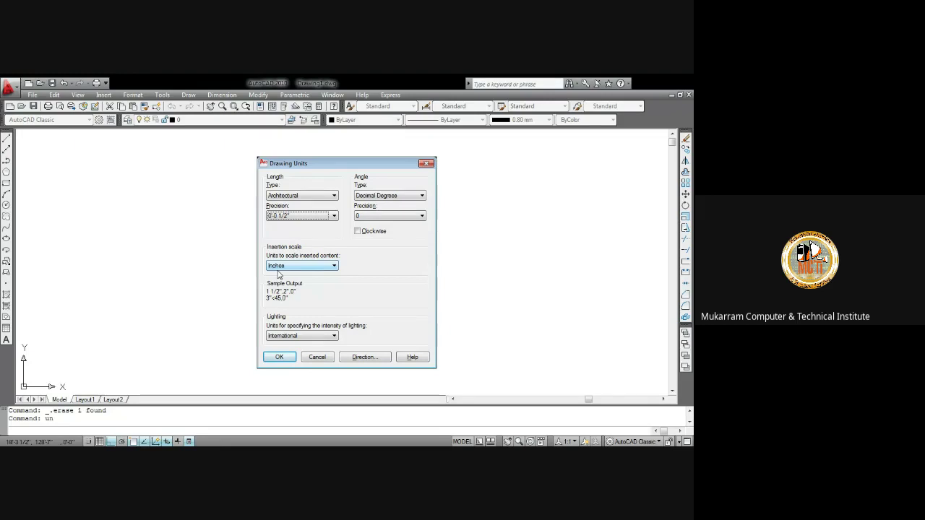
{"action": "left_click", "coordinate": [278, 267]}
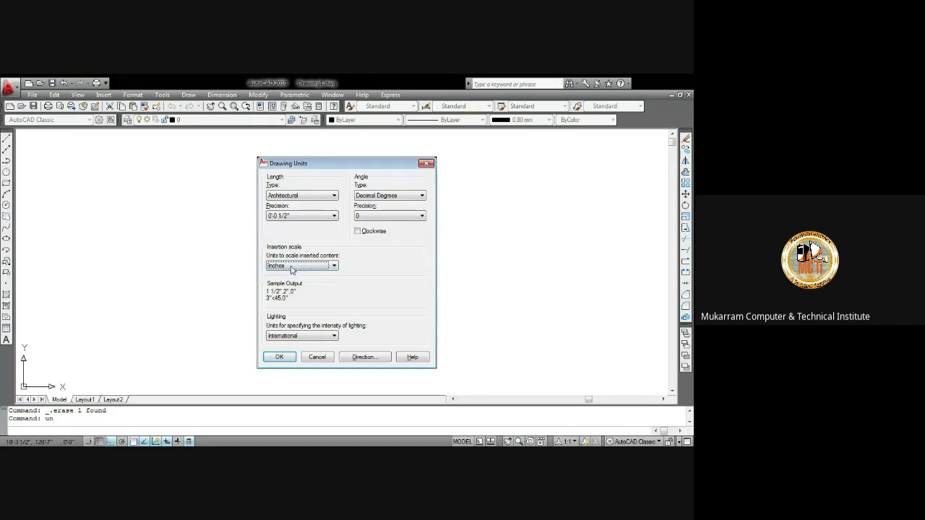
{"action": "scroll", "coordinate": [293, 267], "scroll_direction": "down", "scroll_amount": 1}
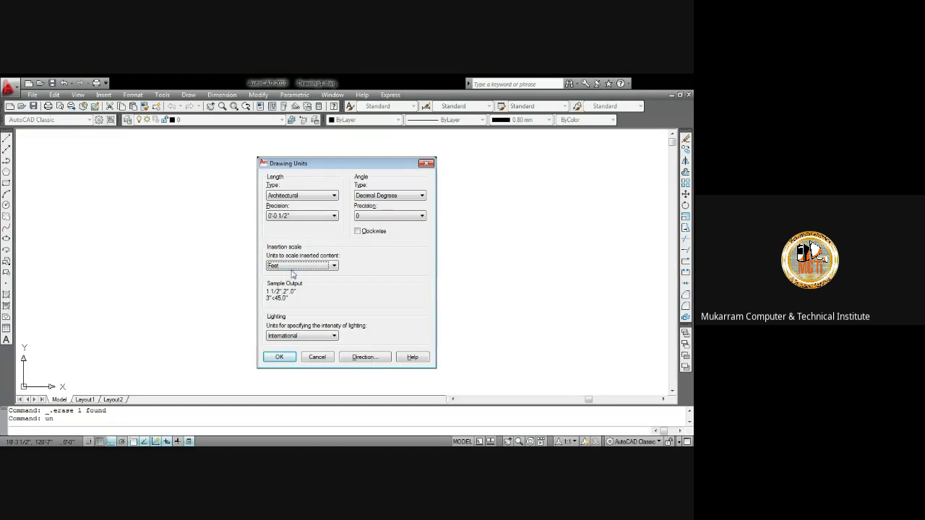
{"action": "left_click", "coordinate": [300, 266]}
{"action": "left_click", "coordinate": [290, 285]}
{"action": "left_click", "coordinate": [301, 198]}
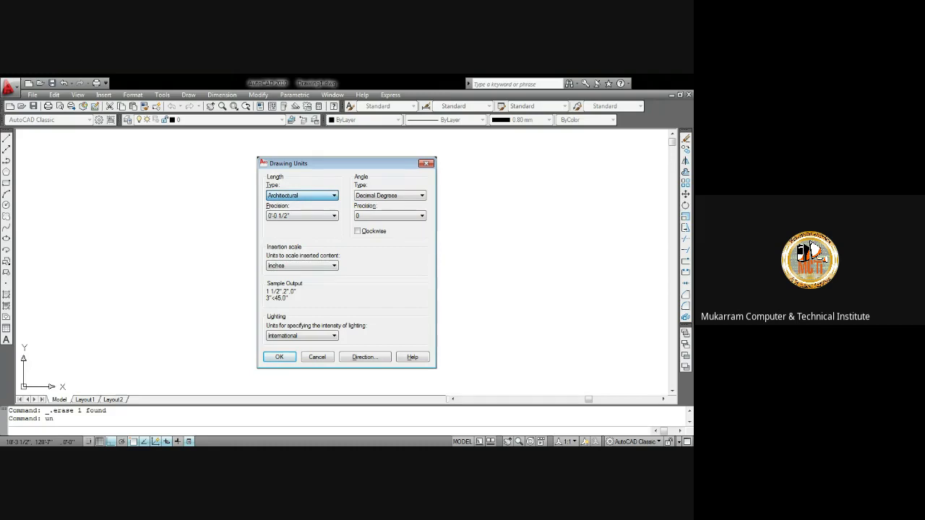
{"action": "left_click", "coordinate": [287, 215]}
{"action": "left_click", "coordinate": [288, 215]}
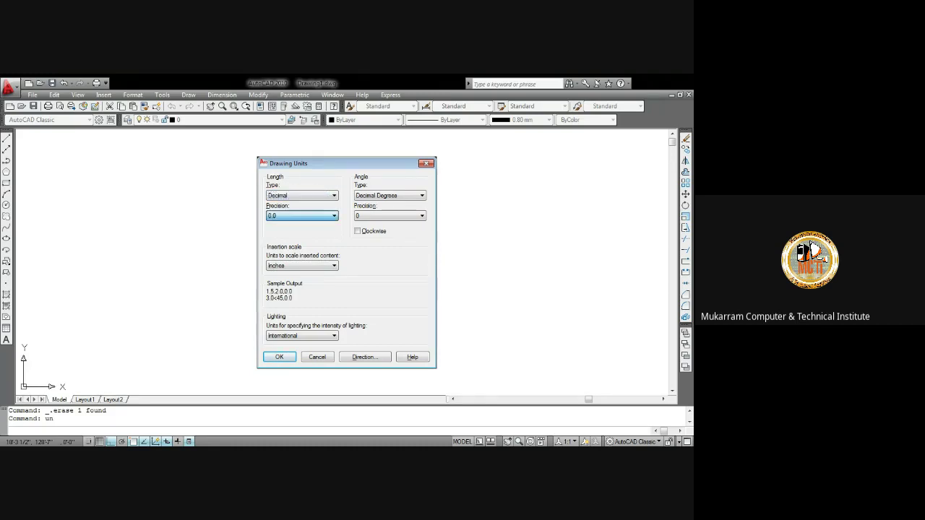
{"action": "key", "text": "Down"}
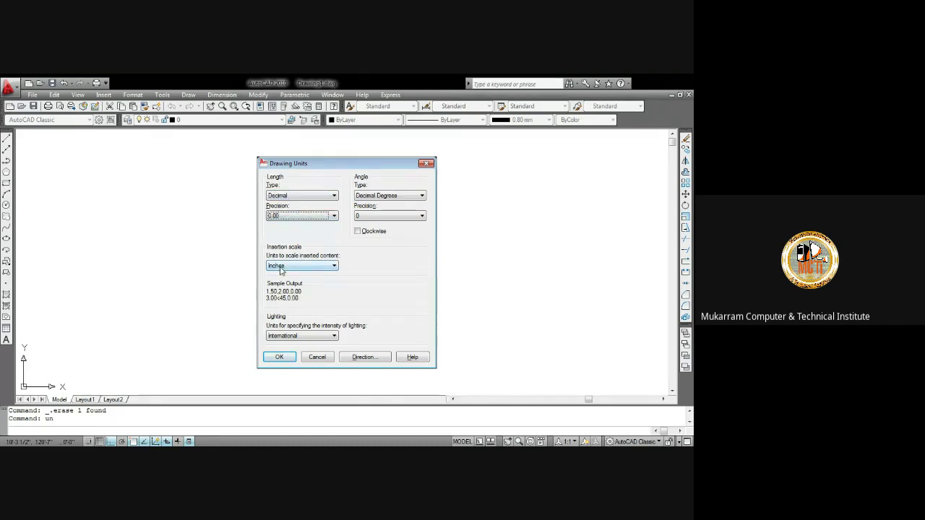
{"action": "left_click", "coordinate": [281, 268]}
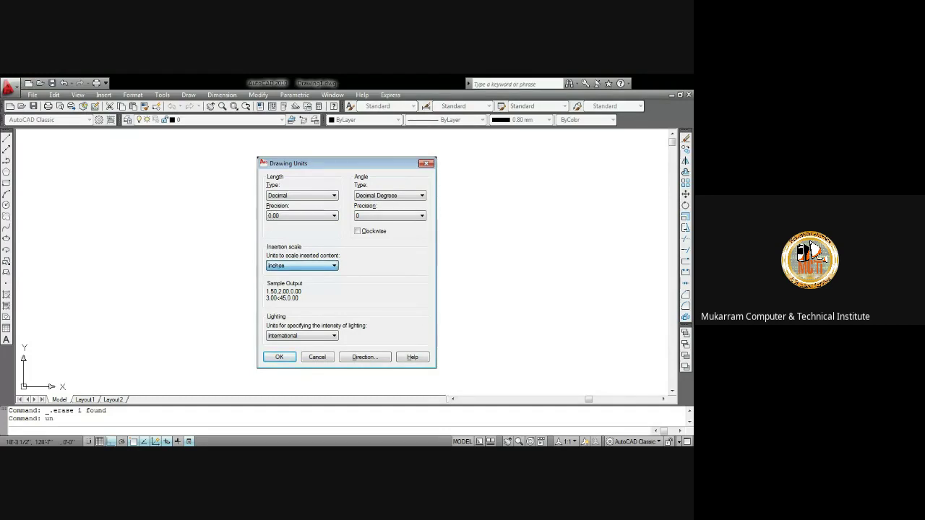
{"action": "left_click", "coordinate": [280, 357]}
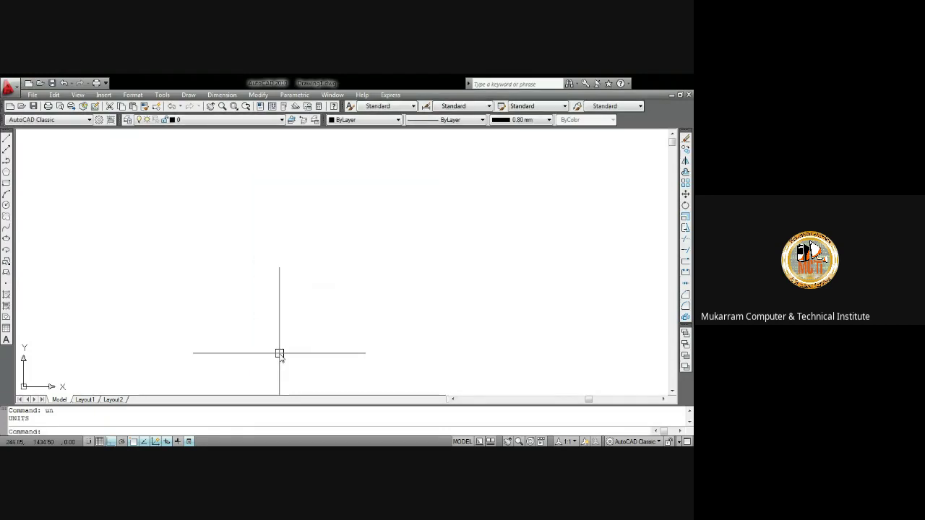
Step: Give the Standard dimension style Decimal primary units at 0.00 precision and make it current
{"action": "type", "text": "d"}
{"action": "key", "text": "Return"}
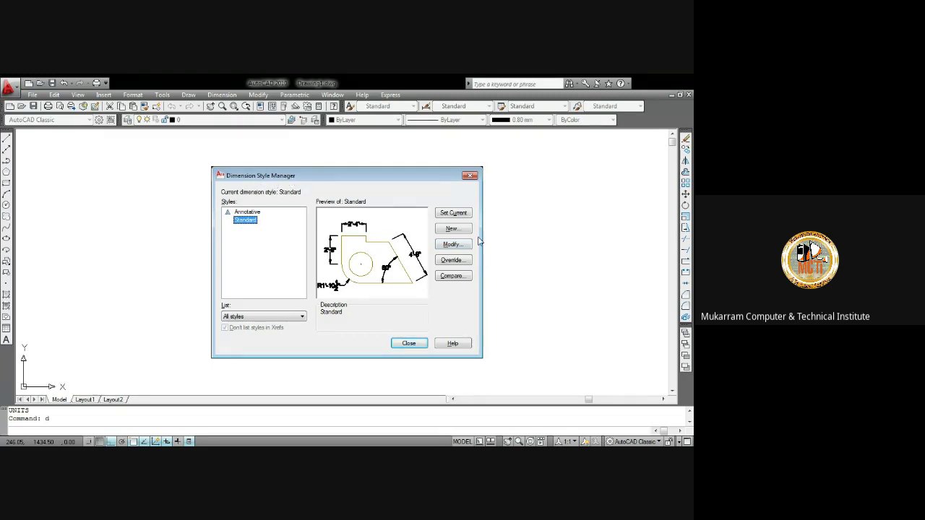
{"action": "left_click", "coordinate": [451, 244]}
{"action": "left_click", "coordinate": [343, 156]}
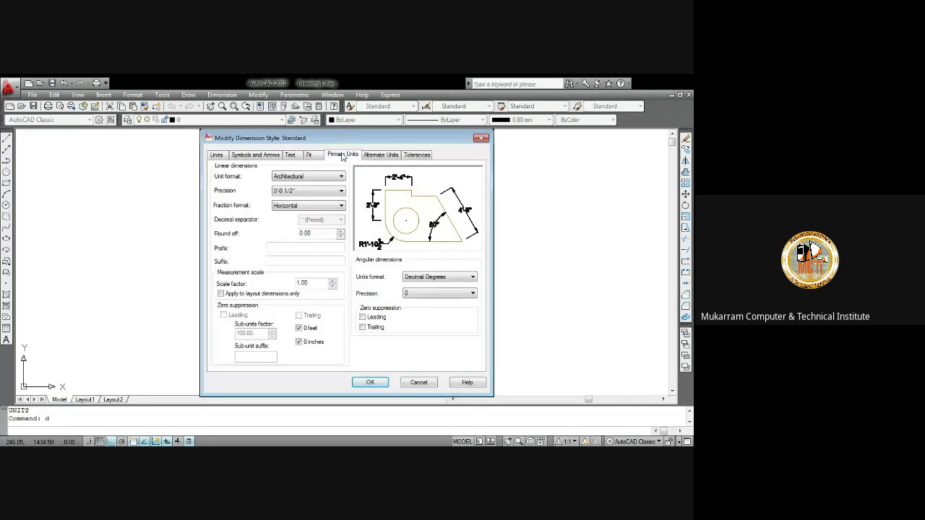
{"action": "left_click", "coordinate": [334, 176]}
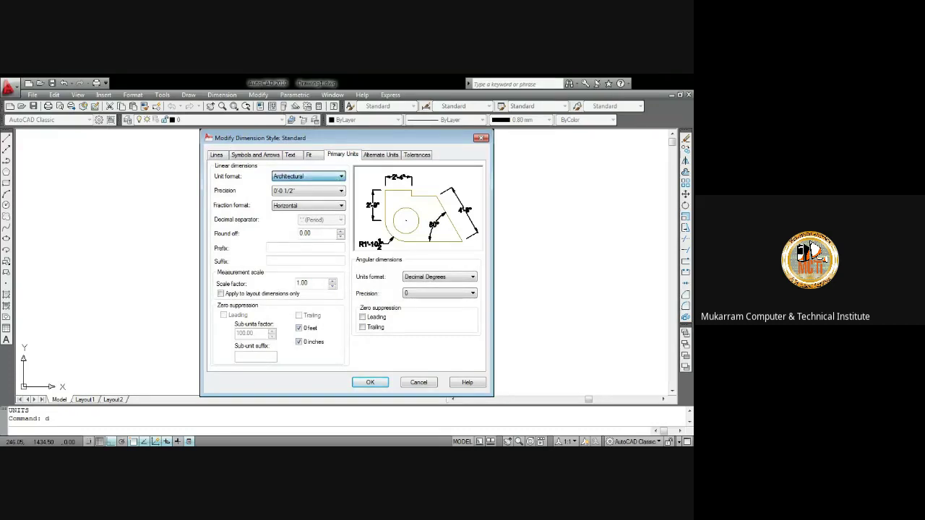
{"action": "key", "text": "d"}
{"action": "key", "text": "Tab"}
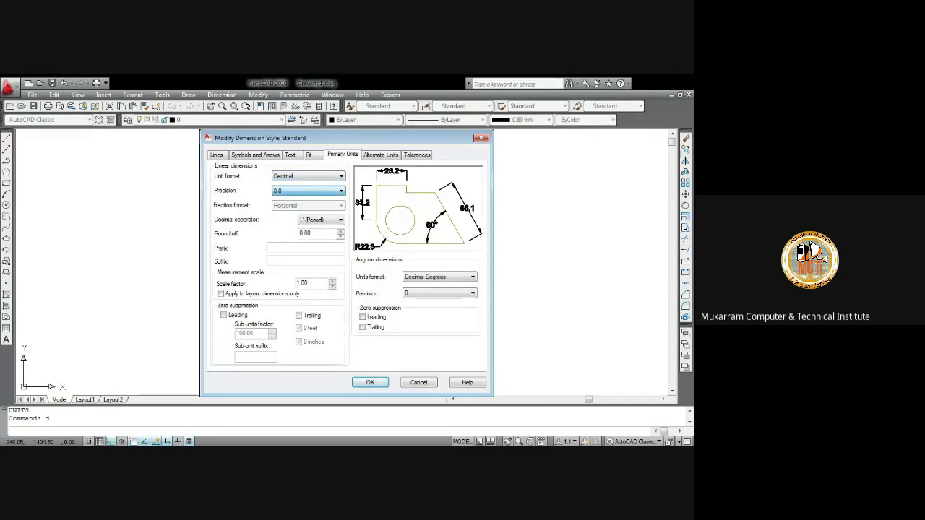
{"action": "key", "text": "Down"}
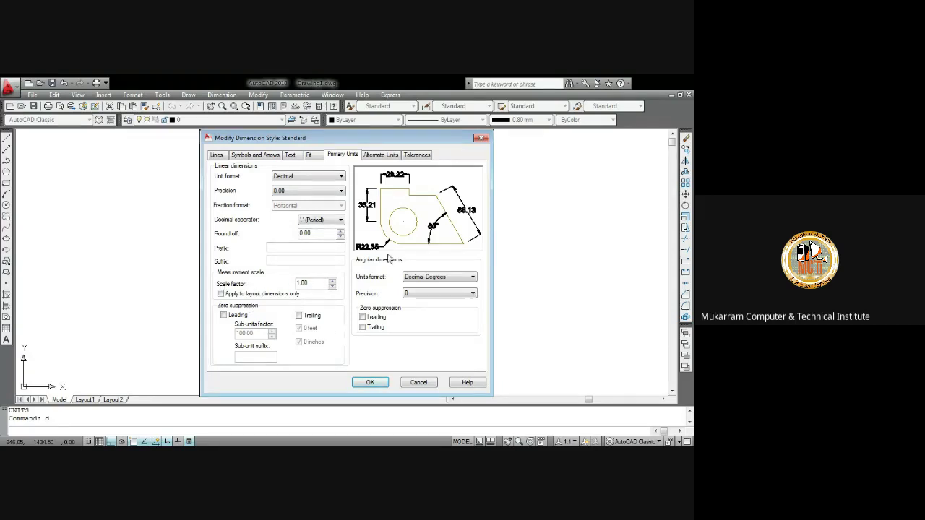
{"action": "left_click", "coordinate": [381, 389]}
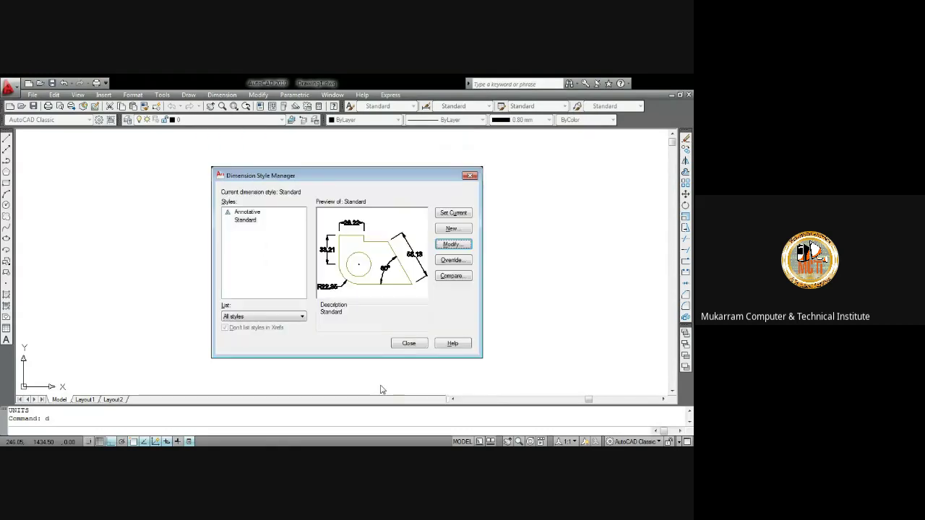
{"action": "left_click", "coordinate": [453, 214]}
{"action": "left_click", "coordinate": [408, 344]}
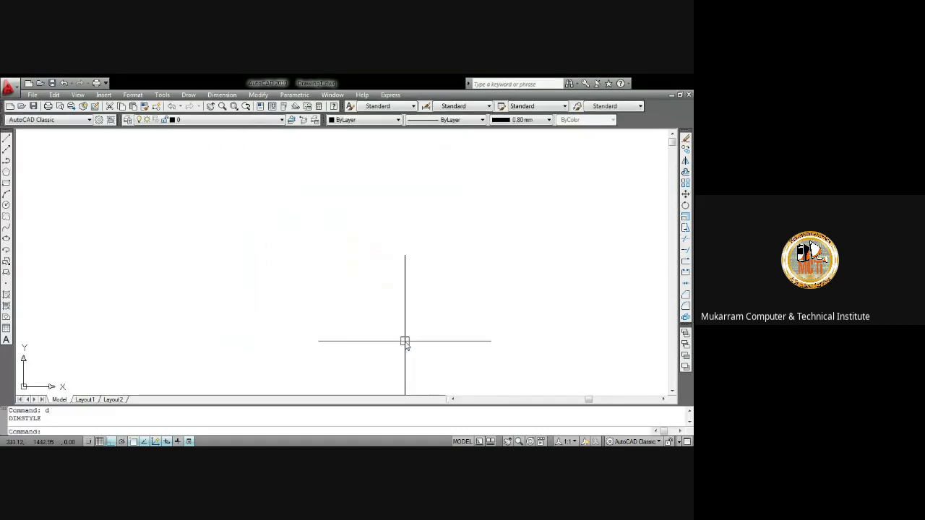
Step: Draw a horizontal line 12 units long with the L command
{"action": "type", "text": "l"}
{"action": "key", "text": "Return"}
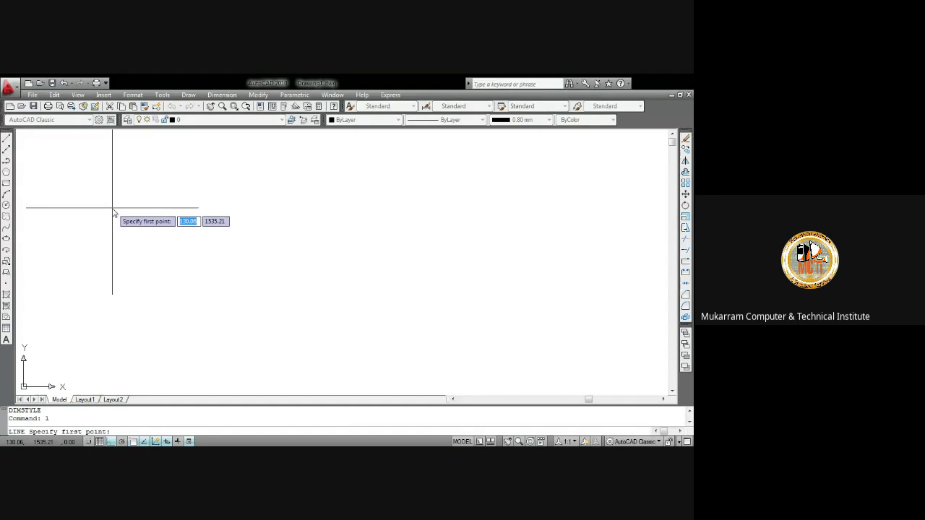
{"action": "left_click", "coordinate": [112, 208]}
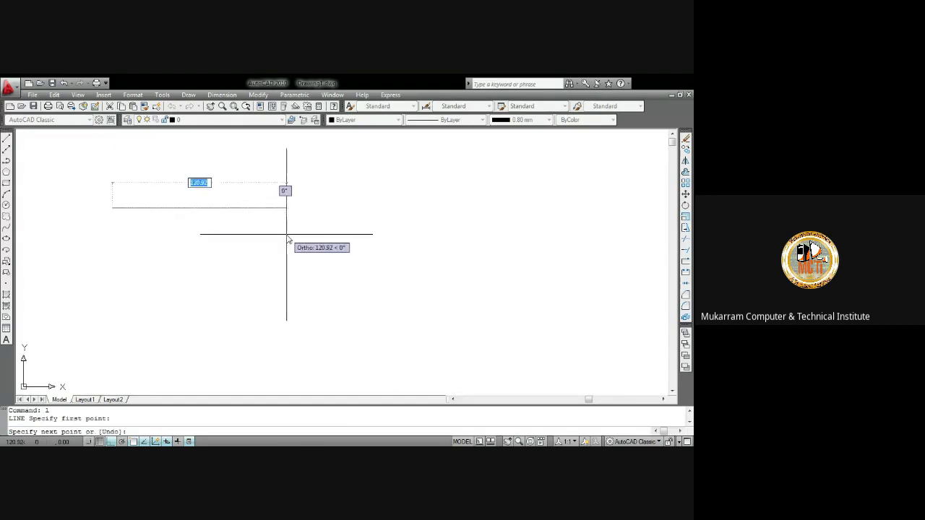
{"action": "type", "text": "12"}
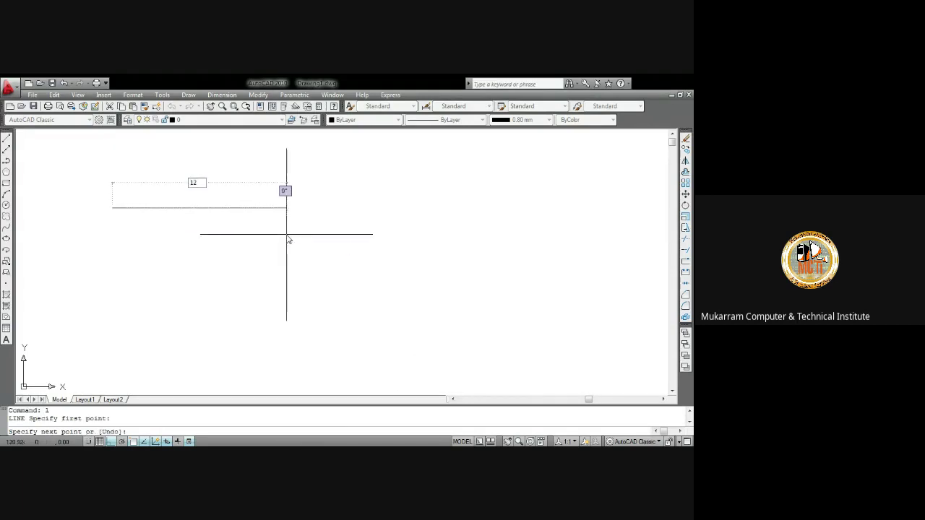
{"action": "key", "text": "Return"}
{"action": "key", "text": "Return"}
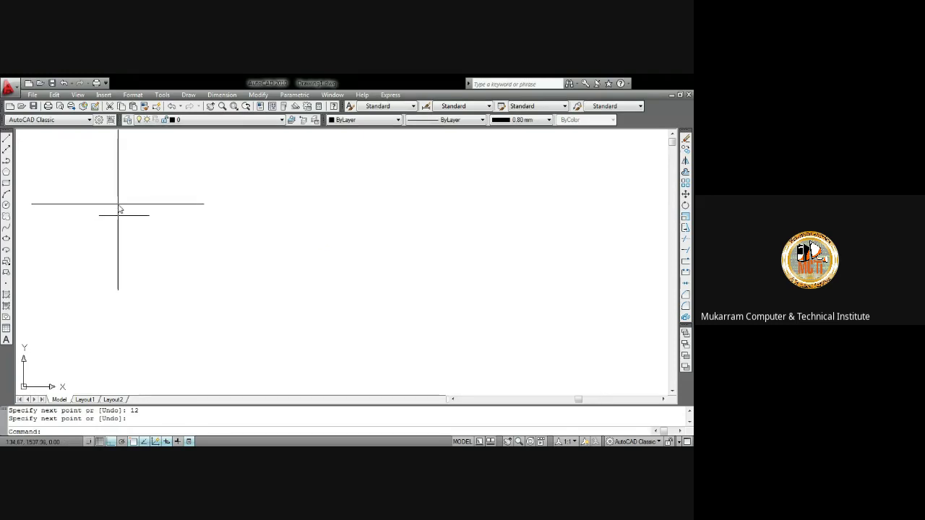
Step: Select the 12-unit line and check its endpoint grips without changing it
{"action": "scroll", "coordinate": [119, 207], "scroll_direction": "up", "scroll_amount": 5}
{"action": "middle_click_drag", "start_coordinate": [118, 205], "coordinate": [219, 190]}
{"action": "left_click", "coordinate": [239, 212]}
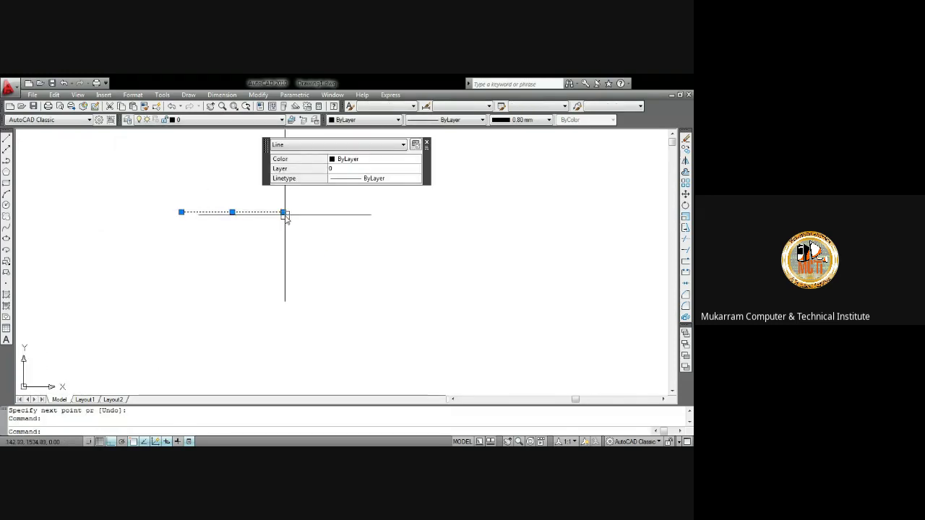
{"action": "left_click", "coordinate": [282, 212]}
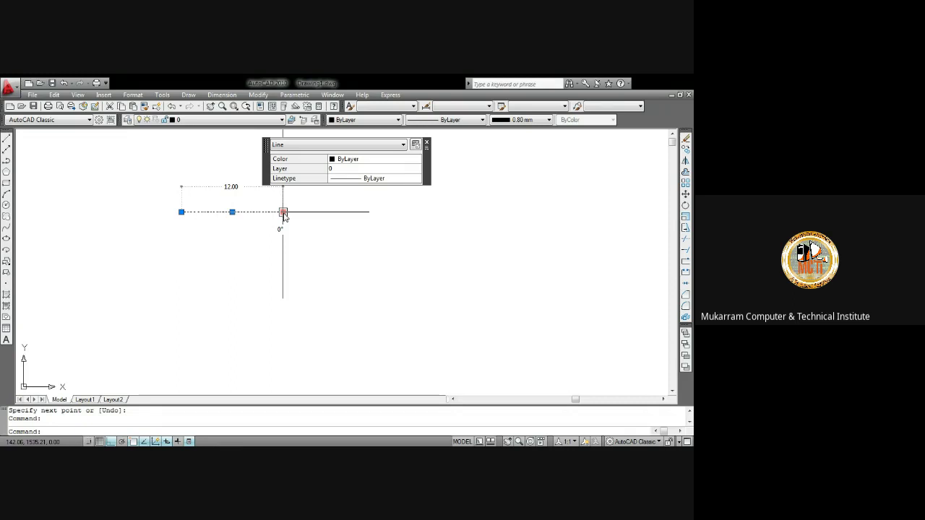
{"action": "left_click", "coordinate": [283, 214]}
{"action": "scroll", "coordinate": [242, 200], "scroll_direction": "up", "scroll_amount": 2}
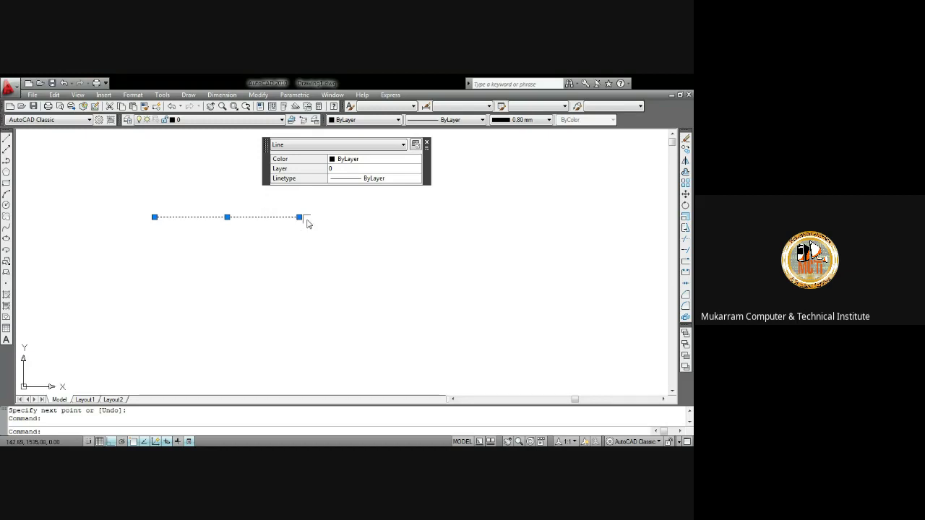
{"action": "left_click", "coordinate": [299, 217]}
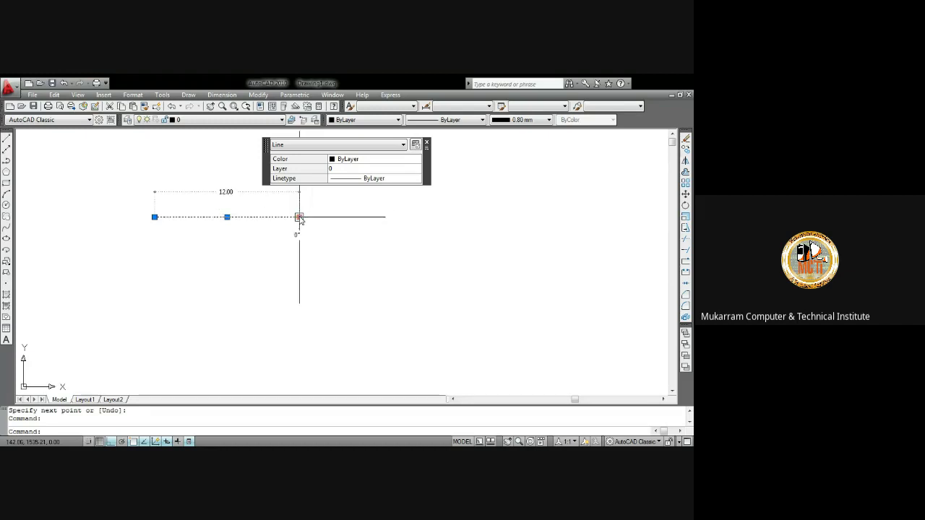
{"action": "left_click", "coordinate": [299, 217]}
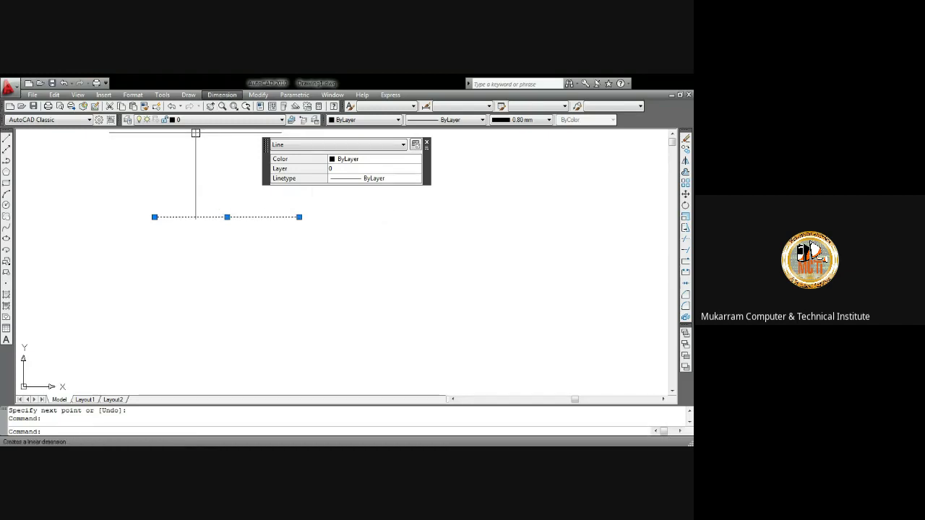
Step: Dimension the 12-unit line with DIMLINEAR, placing the 12.00 dimension above it
{"action": "key", "text": "Return"}
{"action": "left_click", "coordinate": [220, 217]}
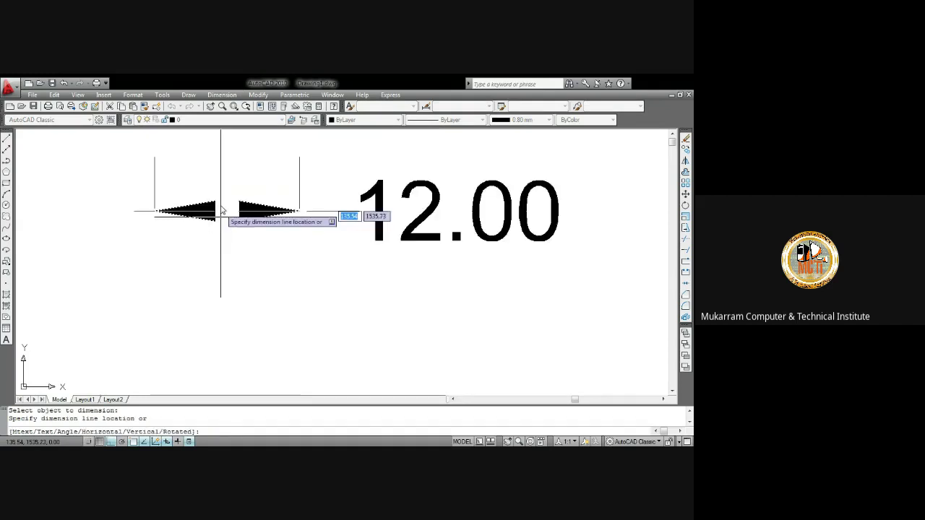
{"action": "scroll", "coordinate": [229, 169], "scroll_direction": "down", "scroll_amount": 5}
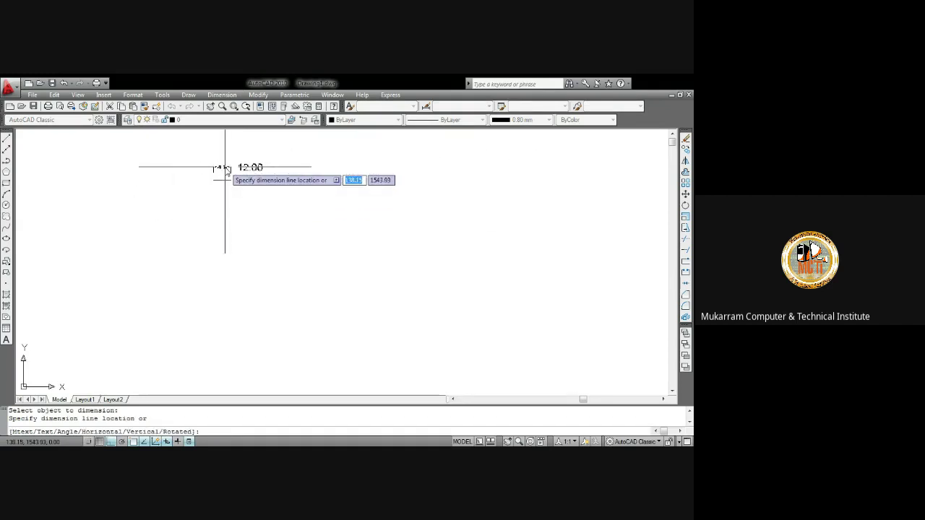
{"action": "left_click", "coordinate": [226, 169]}
{"action": "scroll", "coordinate": [254, 188], "scroll_direction": "up", "scroll_amount": 2}
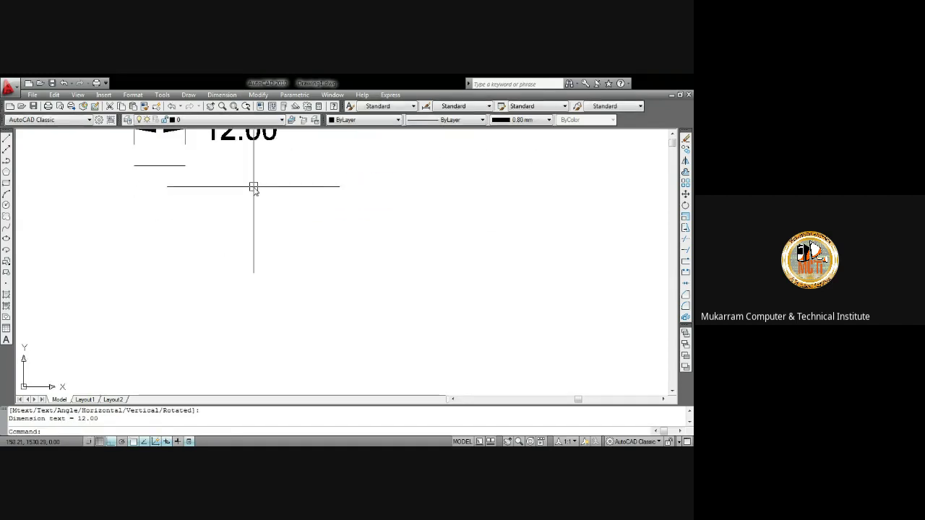
{"action": "scroll", "coordinate": [254, 189], "scroll_direction": "down", "scroll_amount": 2}
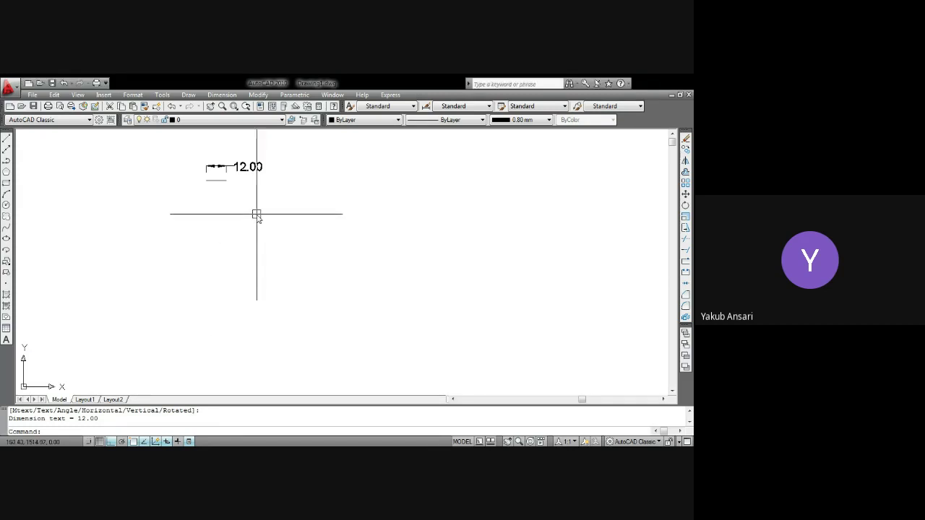
{"action": "key", "text": "Escape"}
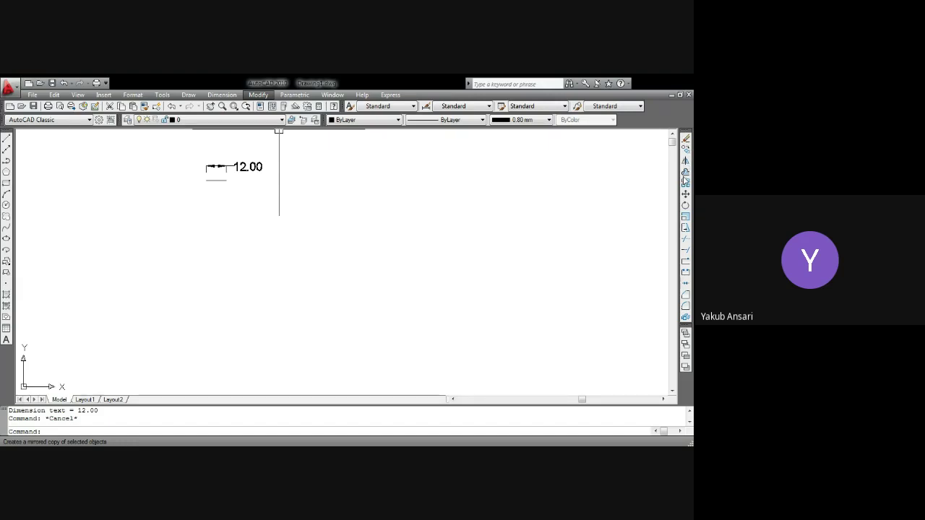
{"action": "left_click", "coordinate": [489, 288]}
{"action": "left_click", "coordinate": [394, 225]}
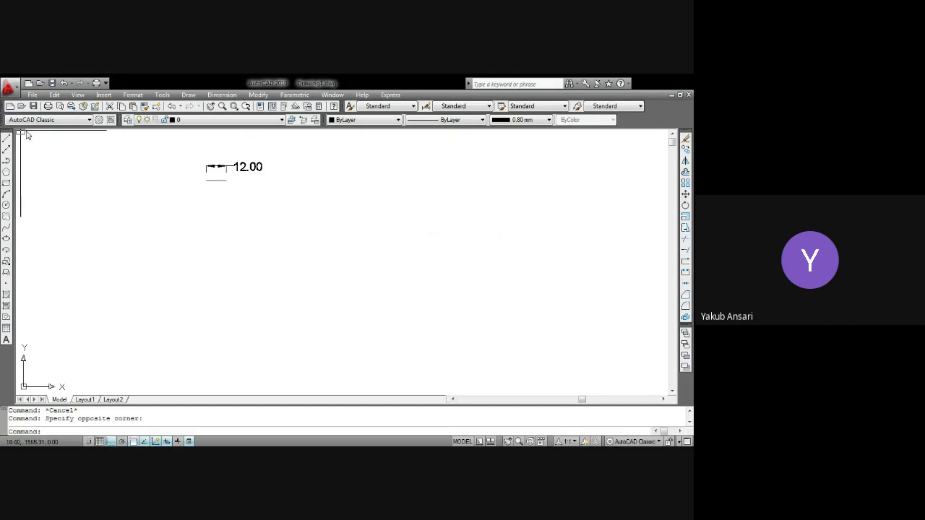